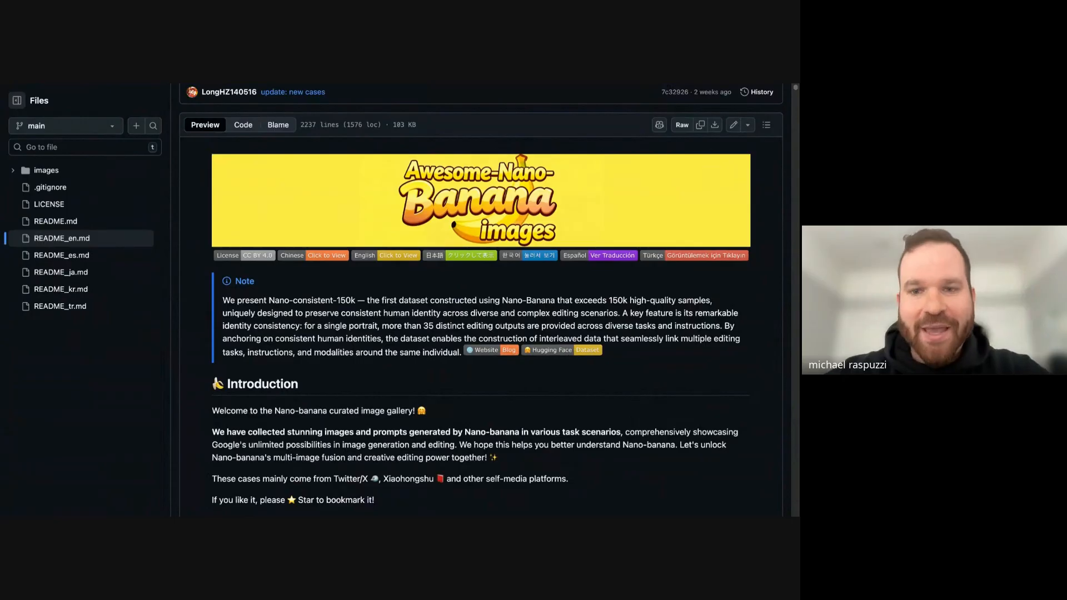
- Review the README's news and case index down to the first case, Illustration to Figure
scroll(448, 282, "down", 7)
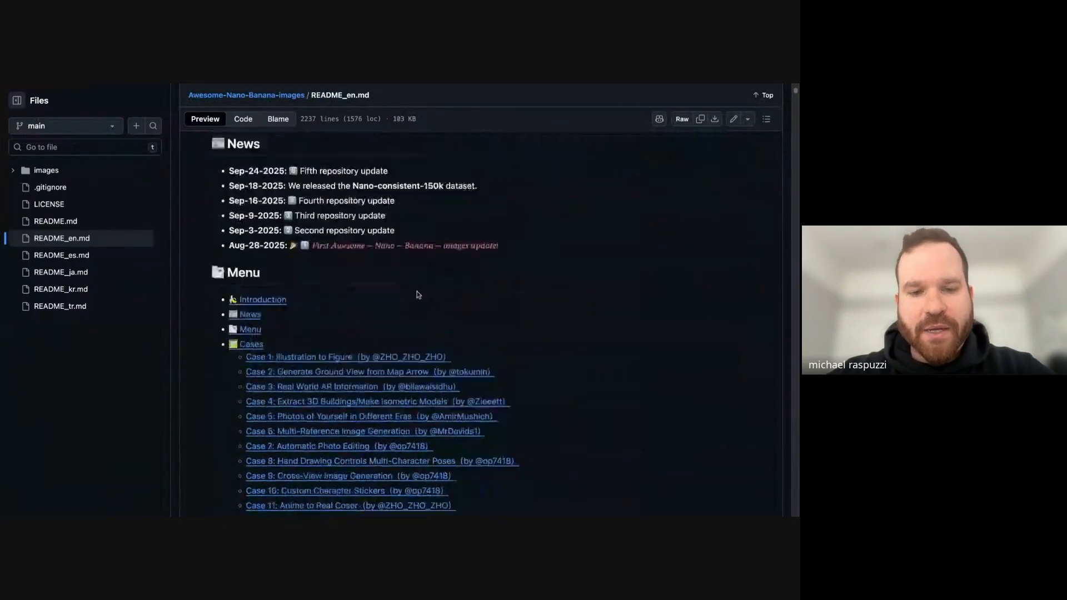
scroll(418, 294, "down", 10)
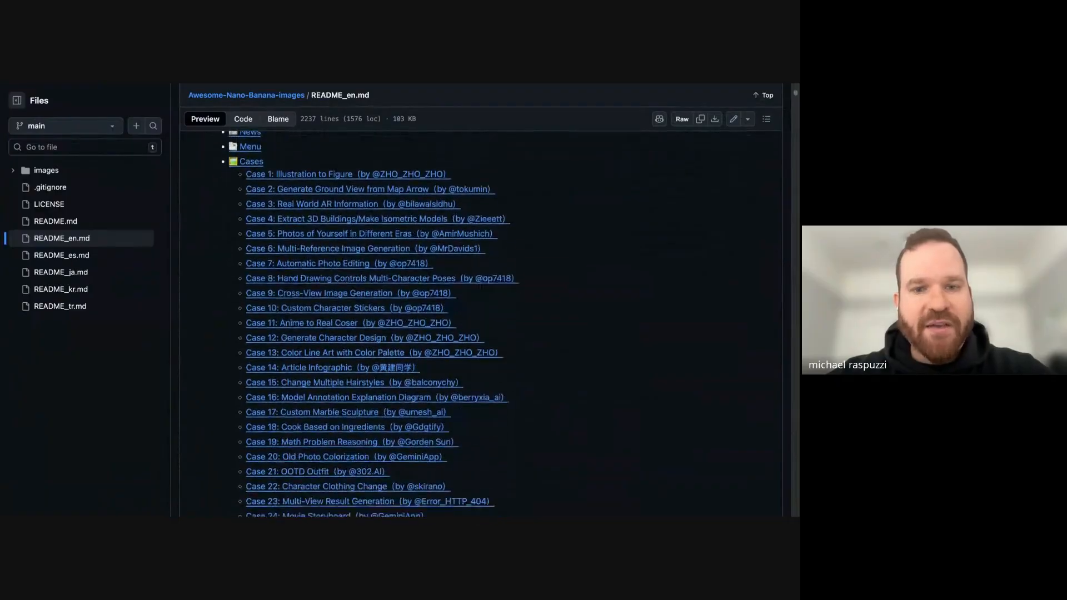
scroll(418, 324, "down", 17)
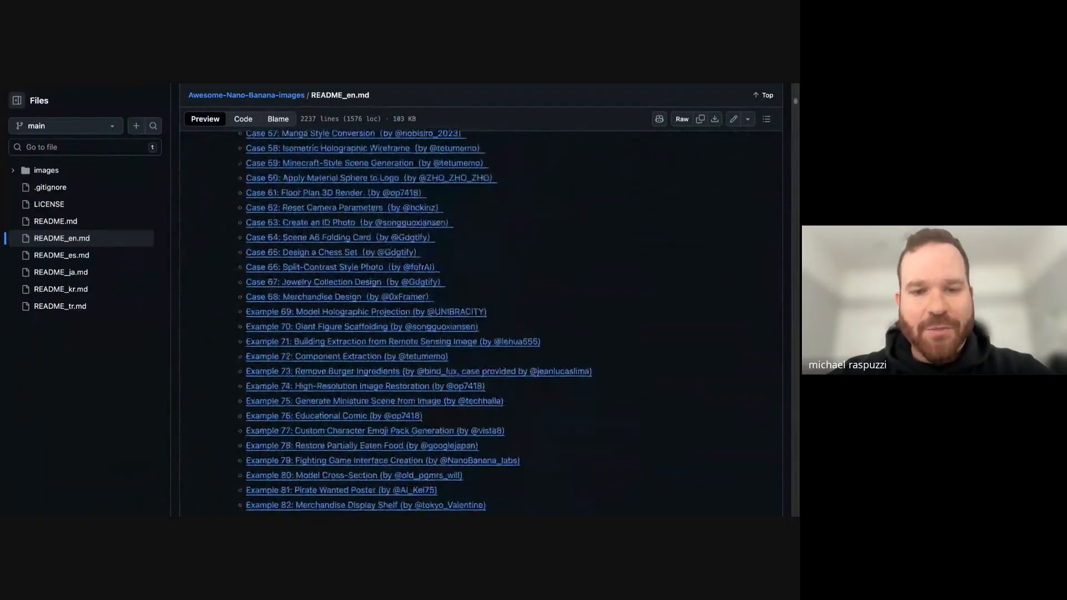
scroll(267, 232, "down", 5)
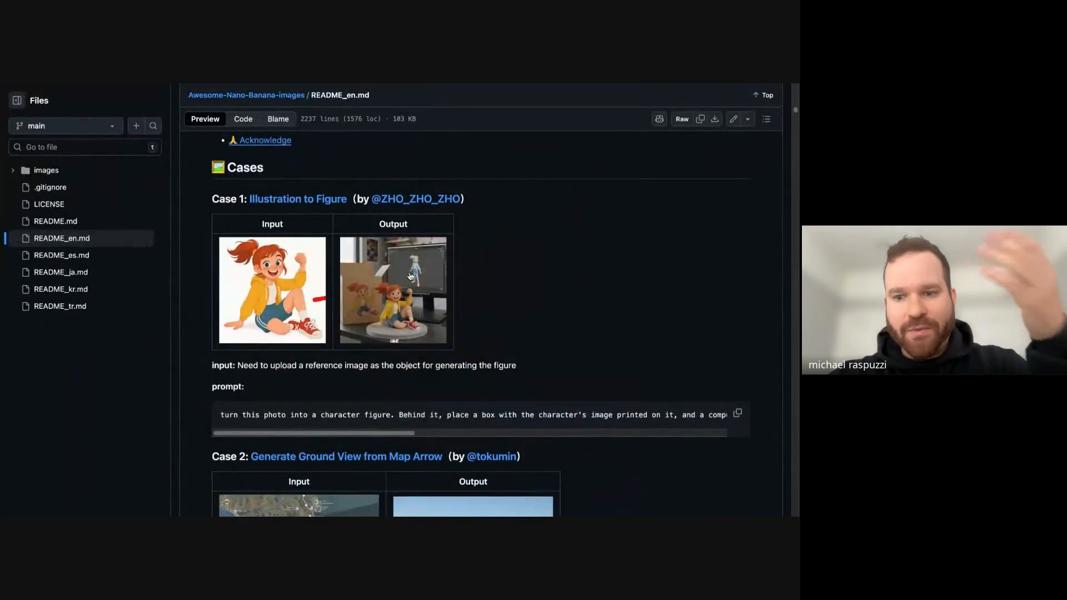
- Examine the images and prompts of Case 2, Generate Ground View from Map Arrow, and Case 3, Real World AR Information
scroll(410, 276, "down", 10)
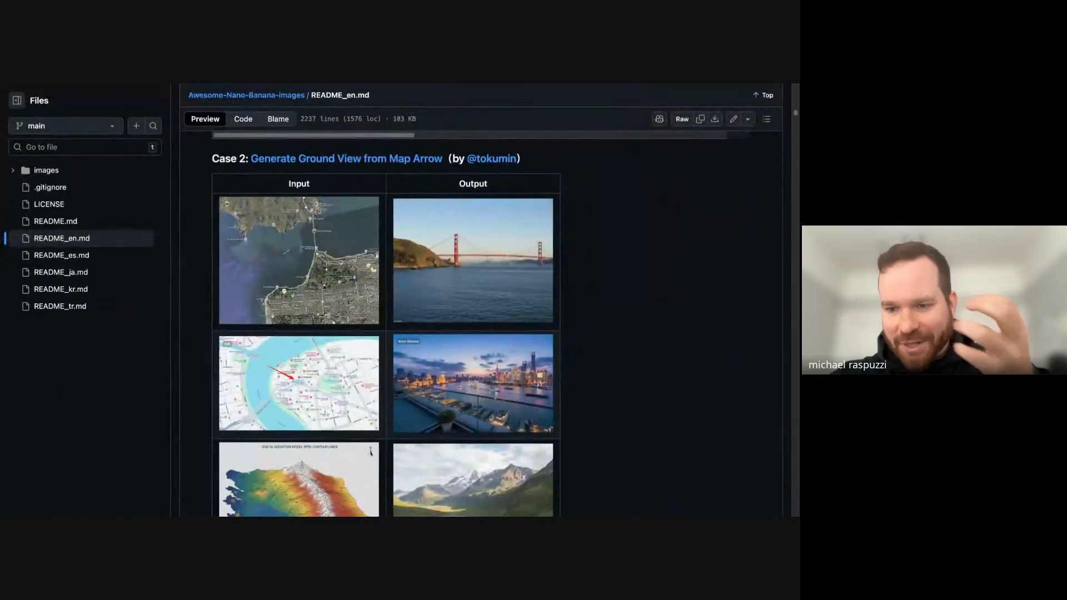
scroll(480, 324, "down", 8)
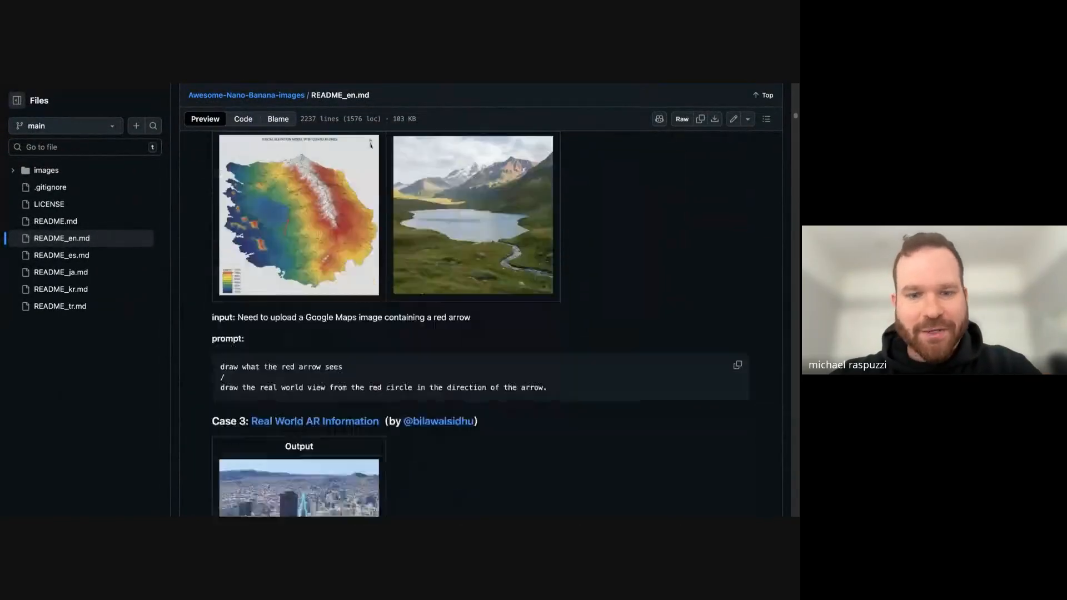
scroll(480, 324, "down", 2)
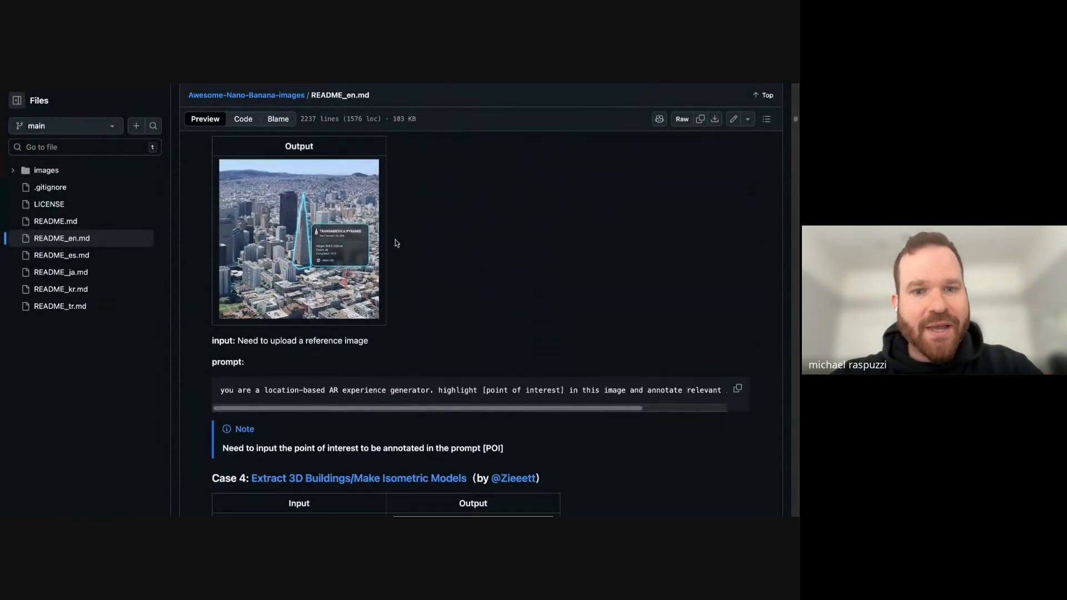
scroll(187, 203, "up", 5)
scroll(187, 203, "right", 1)
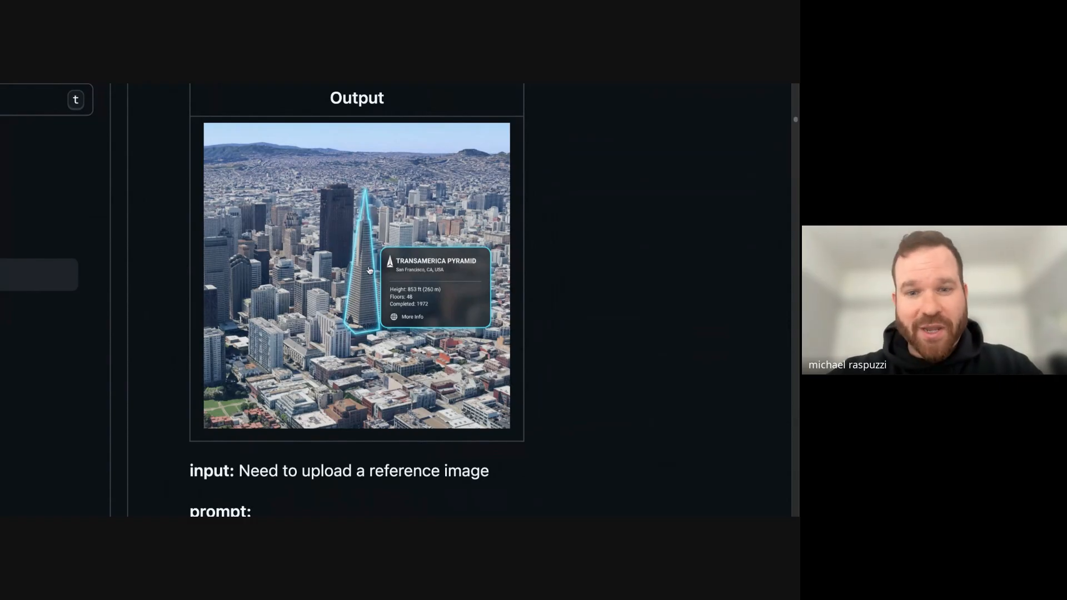
scroll(370, 272, "down", 2)
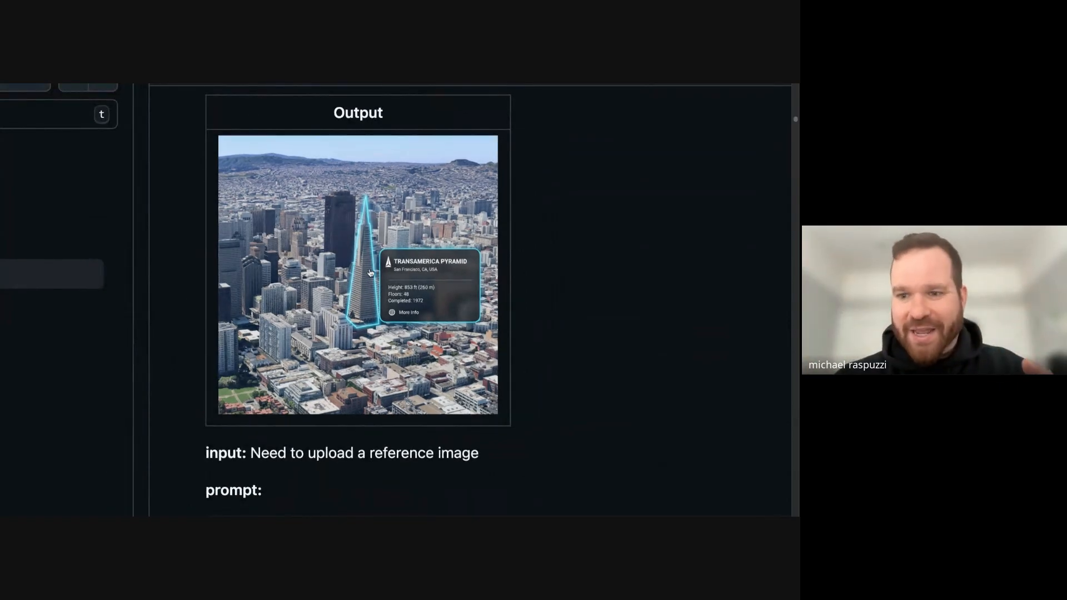
scroll(371, 272, "down", 5)
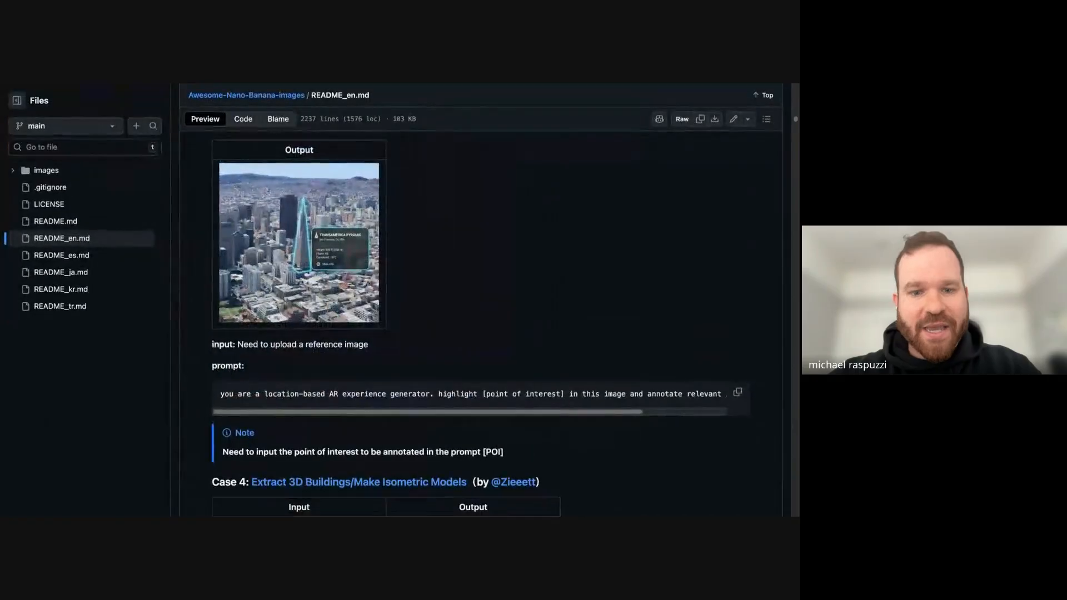
- Compare the input and output images of Case 4, Make Isometric Models, and Case 5, Photos of Yourself in Different Eras
scroll(370, 272, "down", 7)
scroll(480, 322, "down", 9)
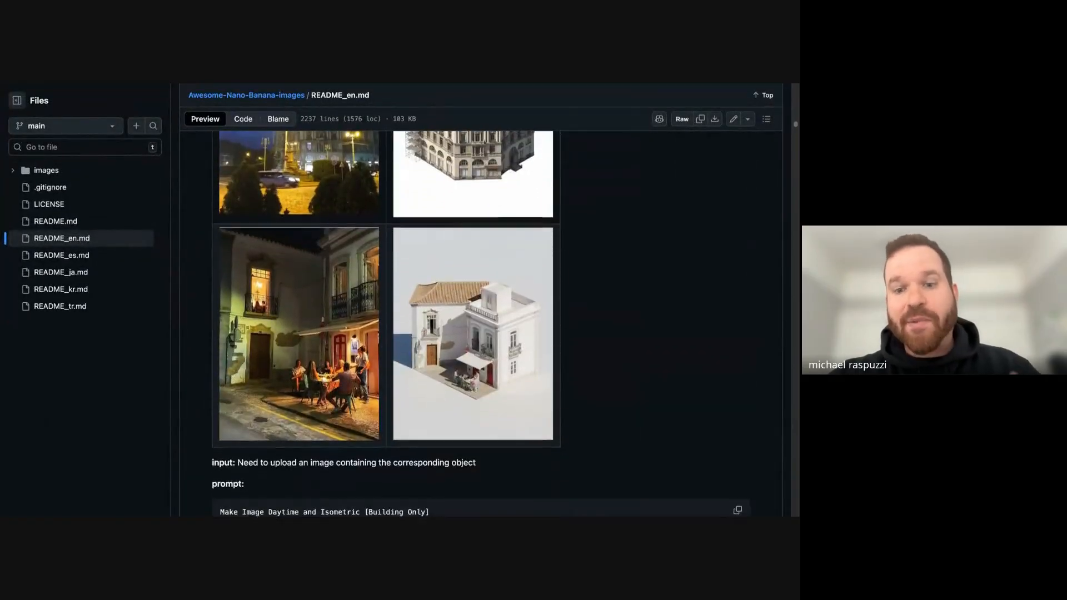
scroll(309, 319, "up", 3)
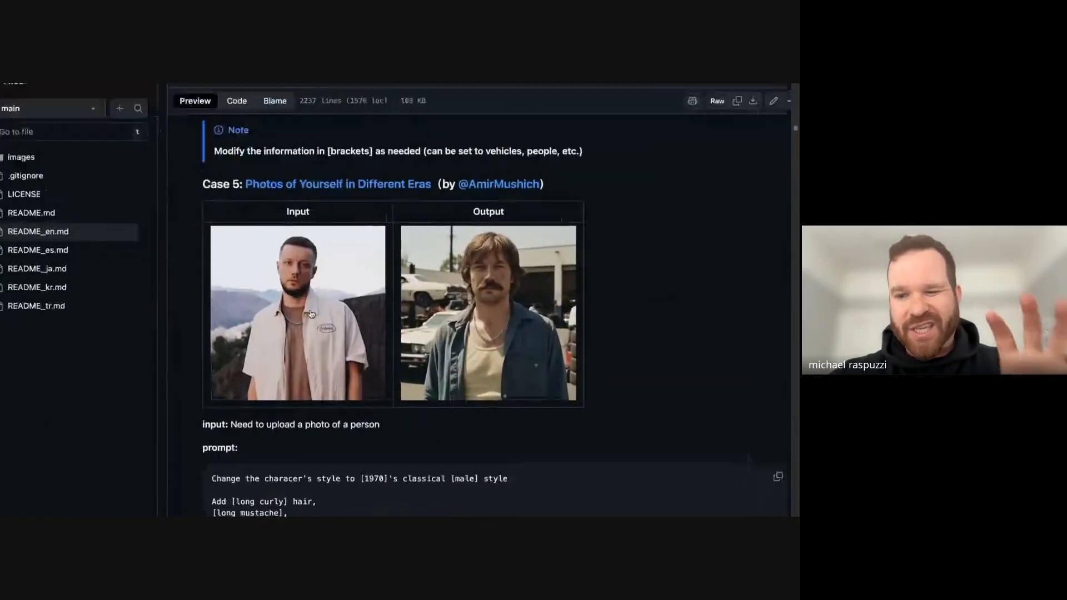
scroll(309, 319, "down", 3)
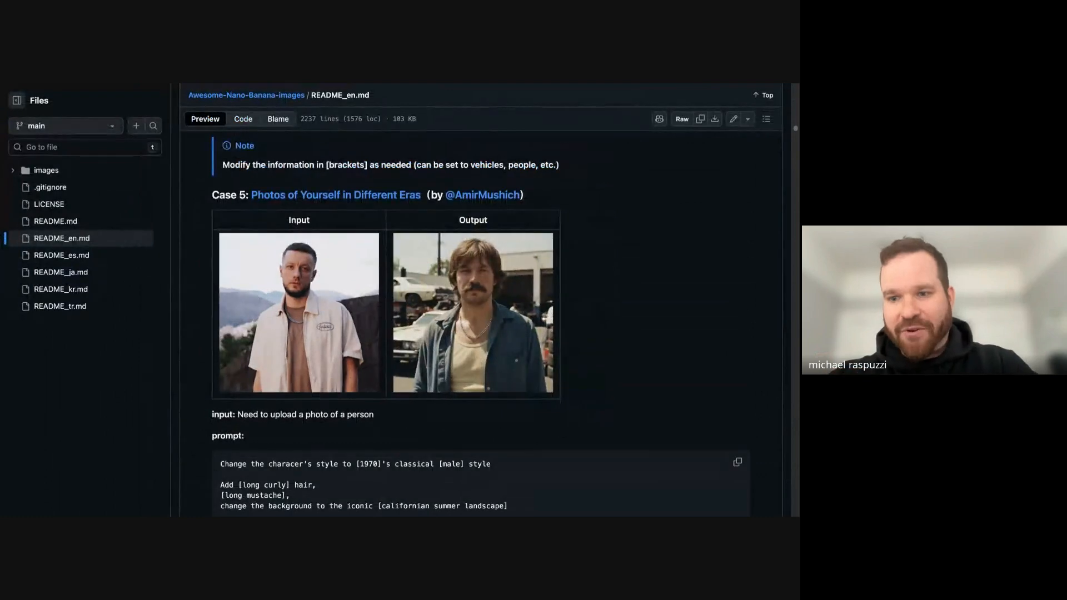
scroll(326, 362, "up", 1)
scroll(326, 362, "down", 1)
scroll(326, 362, "up", 5)
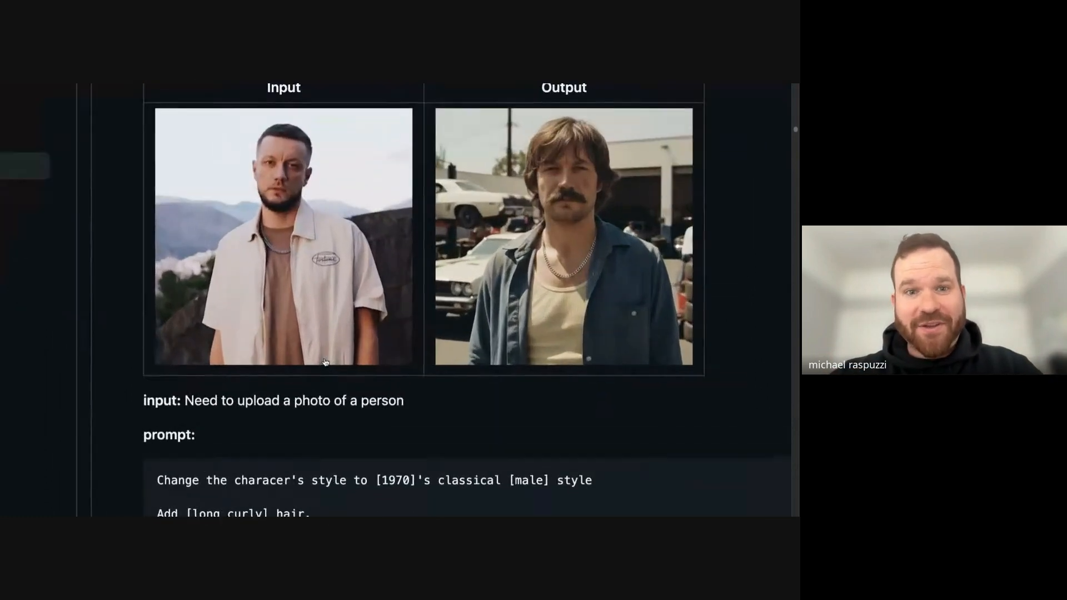
scroll(326, 362, "up", 1)
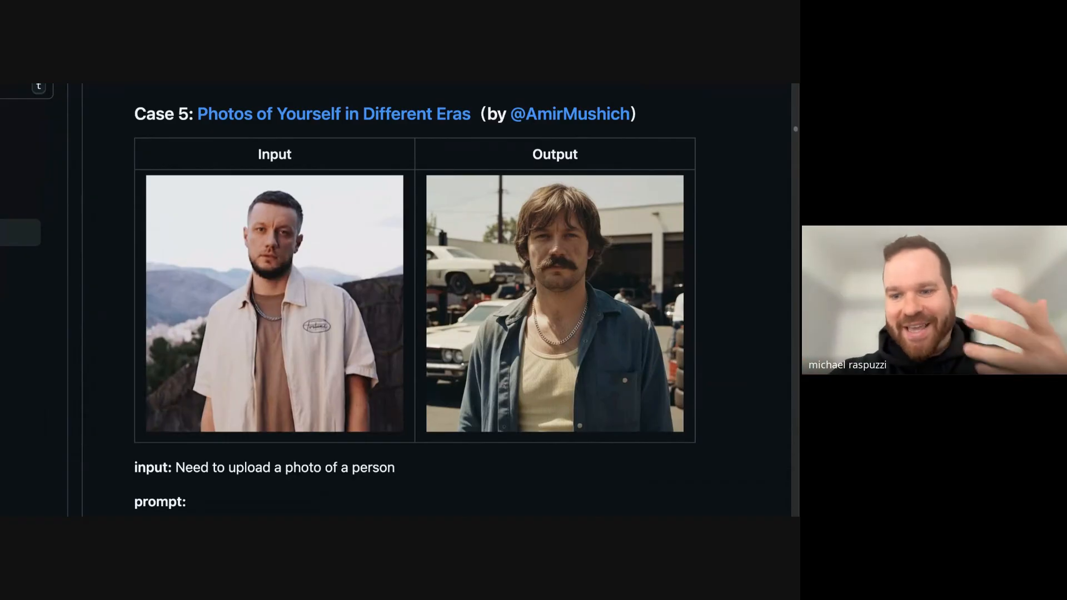
- Inspect Case 6, Multi-Reference Image Generation, comparing the collage of reference items with the output image up close
scroll(325, 362, "down", 5)
scroll(325, 362, "down", 5)
scroll(345, 302, "down", 3)
scroll(345, 302, "up", 5)
scroll(345, 302, "right", 1)
scroll(345, 302, "up", 1)
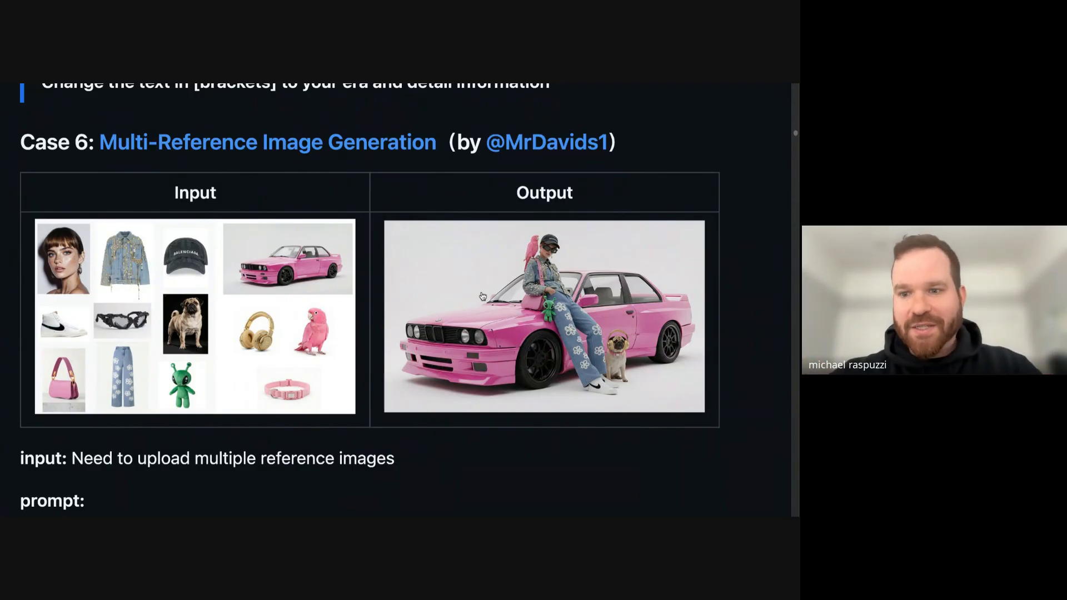
scroll(79, 335, "up", 3)
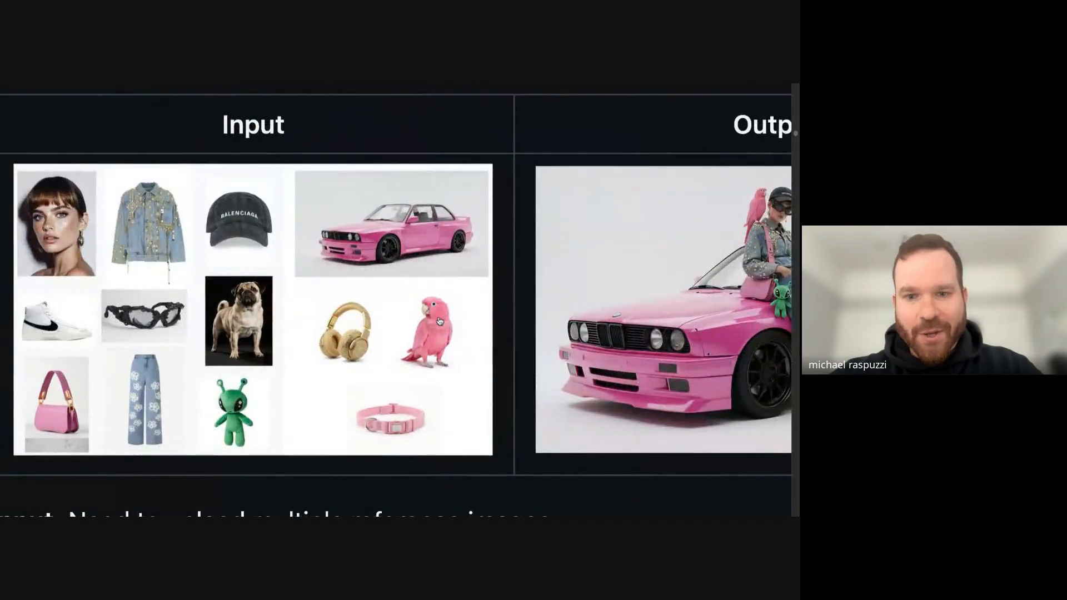
scroll(237, 217, "right", 5)
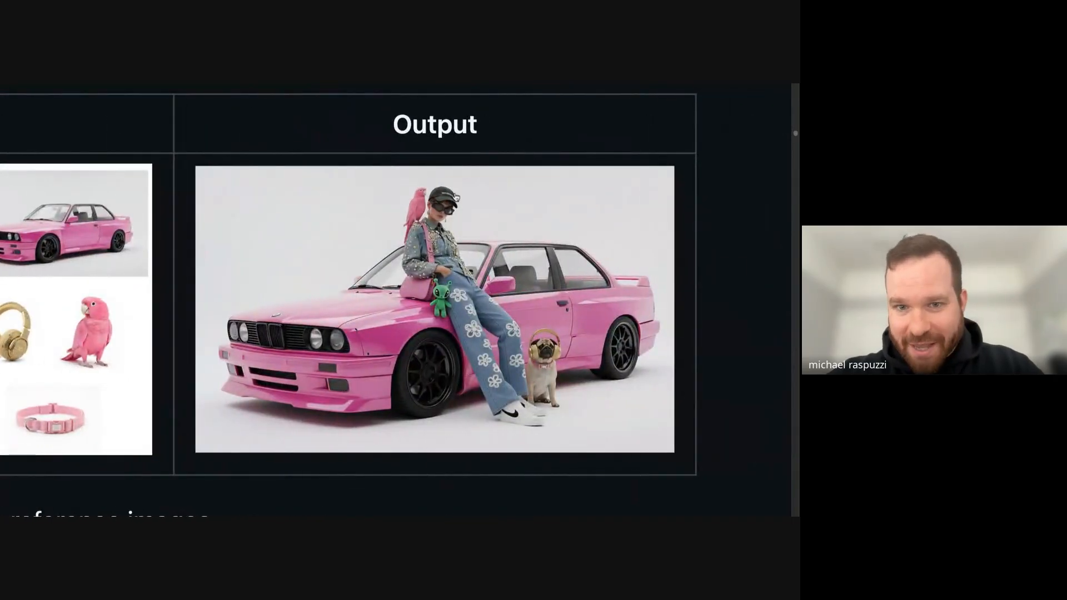
left_click(413, 211)
scroll(397, 249, "down", 3)
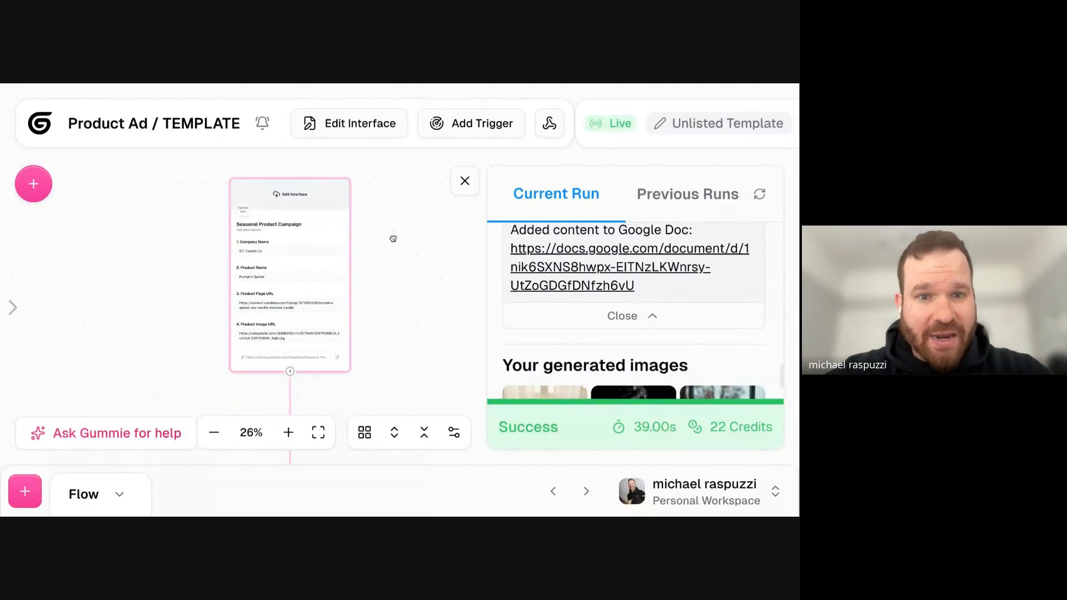
- Examine the Product Ad flow in Gumloop from the Seasonal Product Campaign form through the research and Generate 3 Ideas nodes
left_click_drag(393, 239, 395, 217)
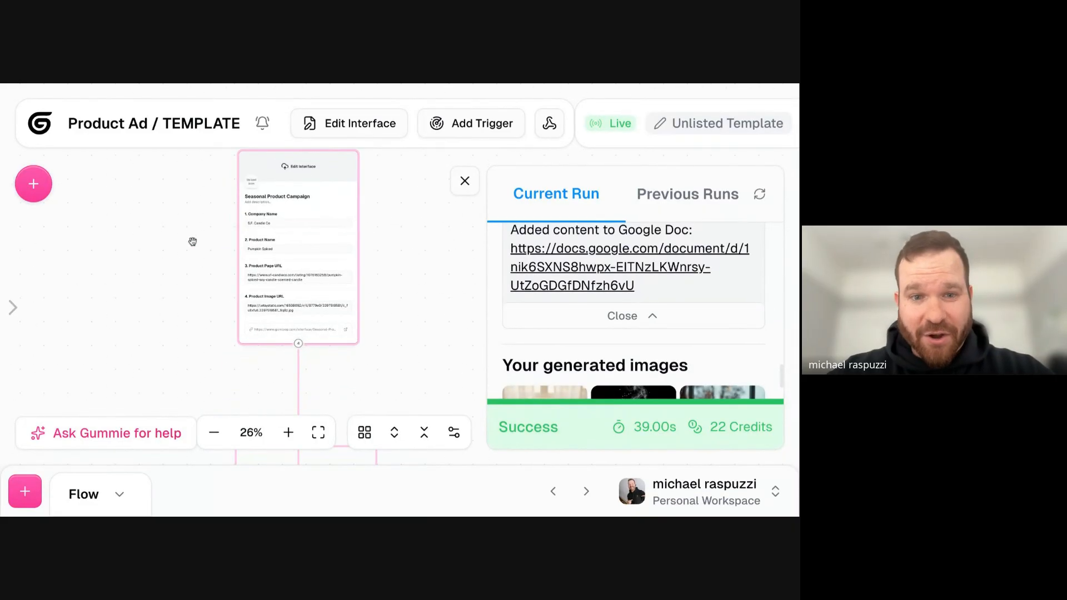
scroll(192, 241, "up", 5)
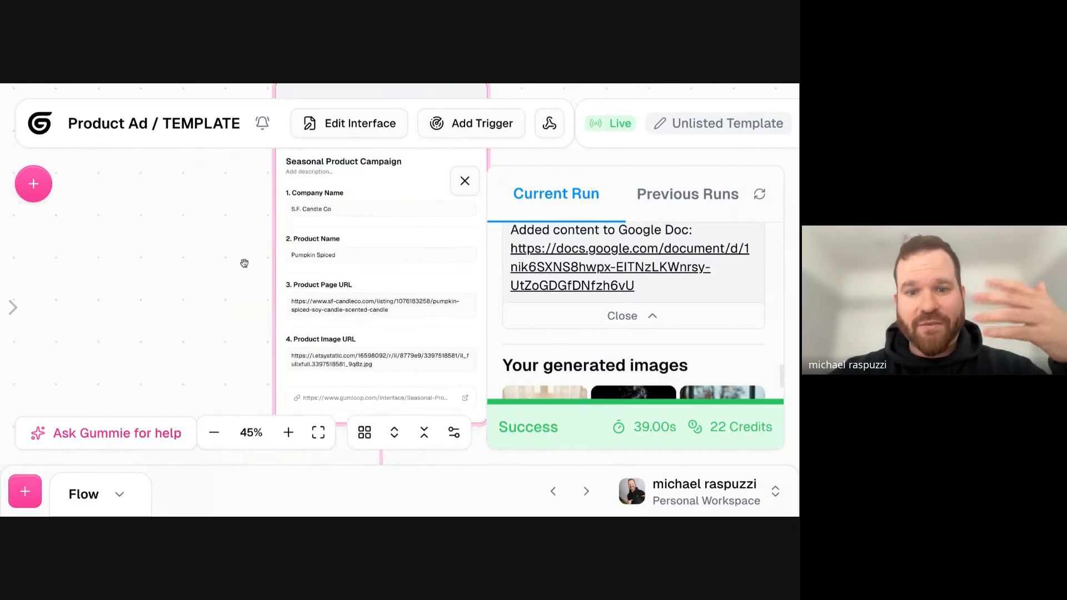
scroll(247, 261, "down", 5)
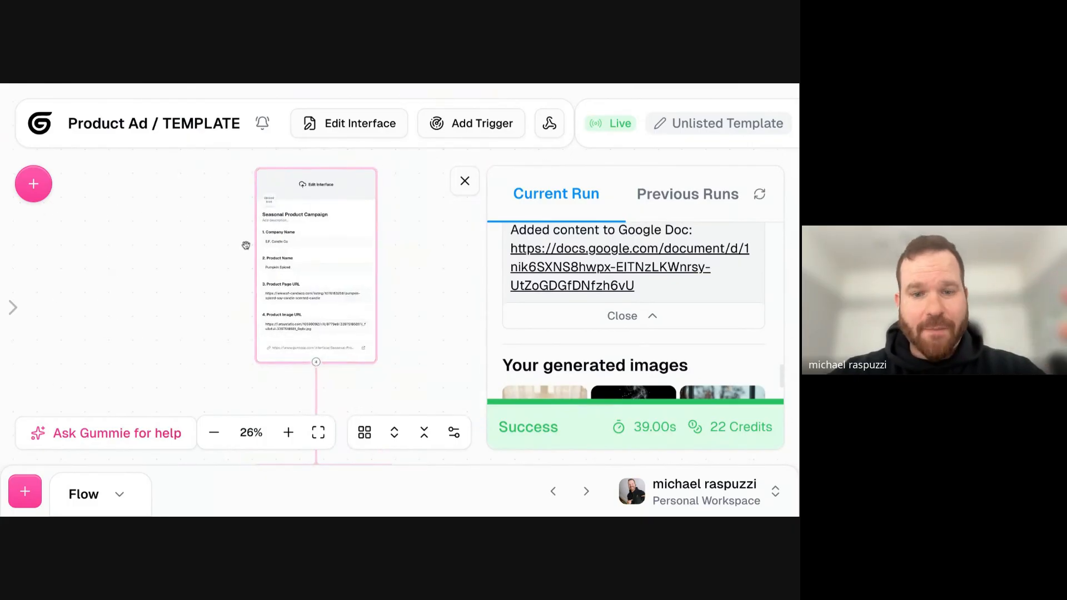
scroll(245, 245, "down", 10)
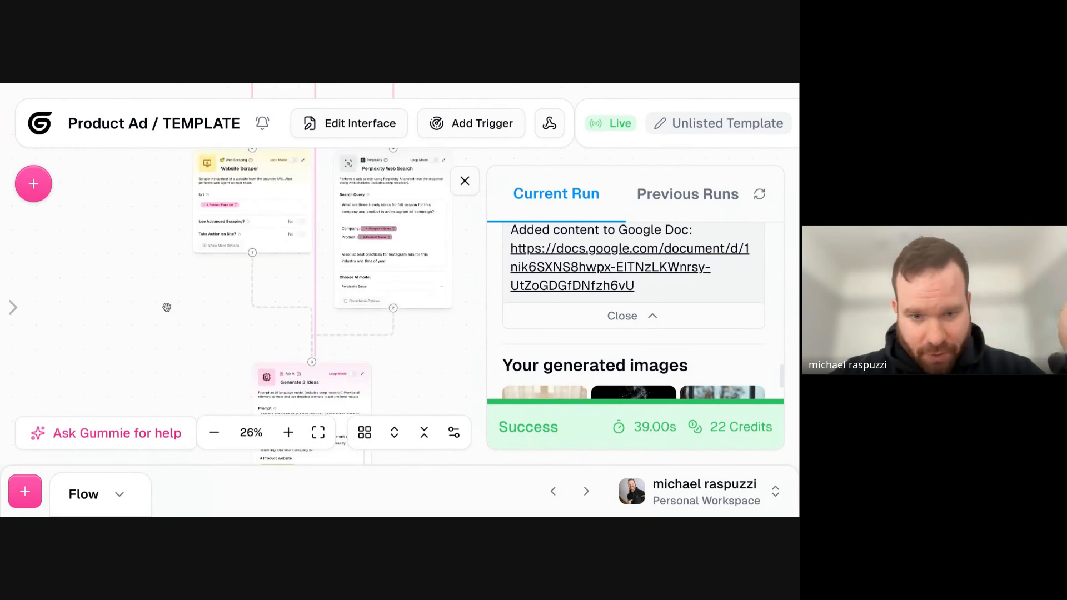
scroll(167, 307, "down", 8)
scroll(149, 234, "down", 8)
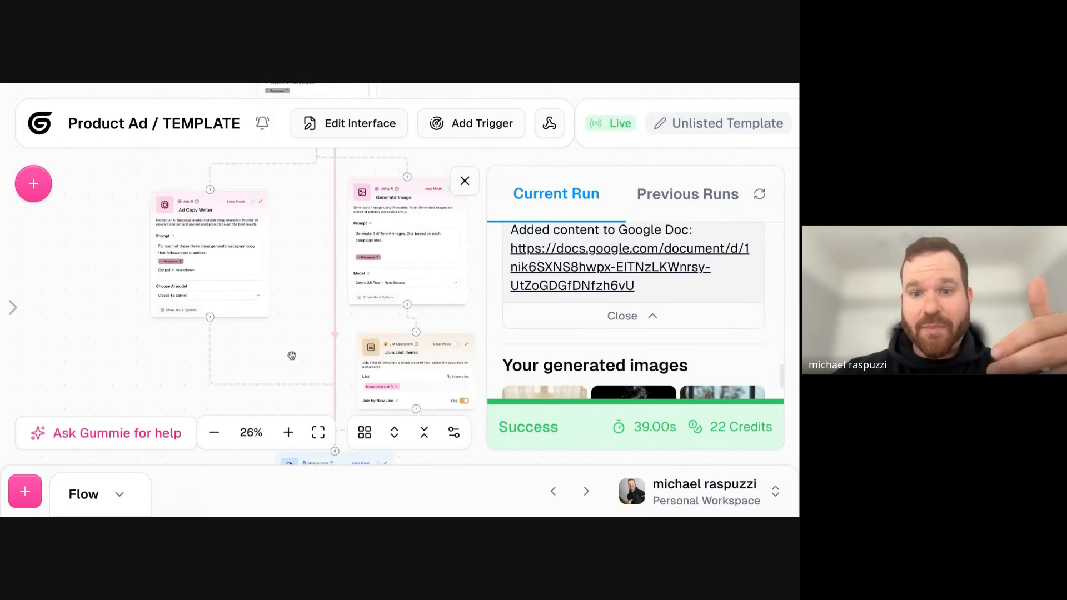
- Inspect the Generate Image node's prompt and model, and trace the flow through Join List Items to Google Docs Writer
scroll(292, 354, "down", 10)
scroll(206, 200, "up", 10)
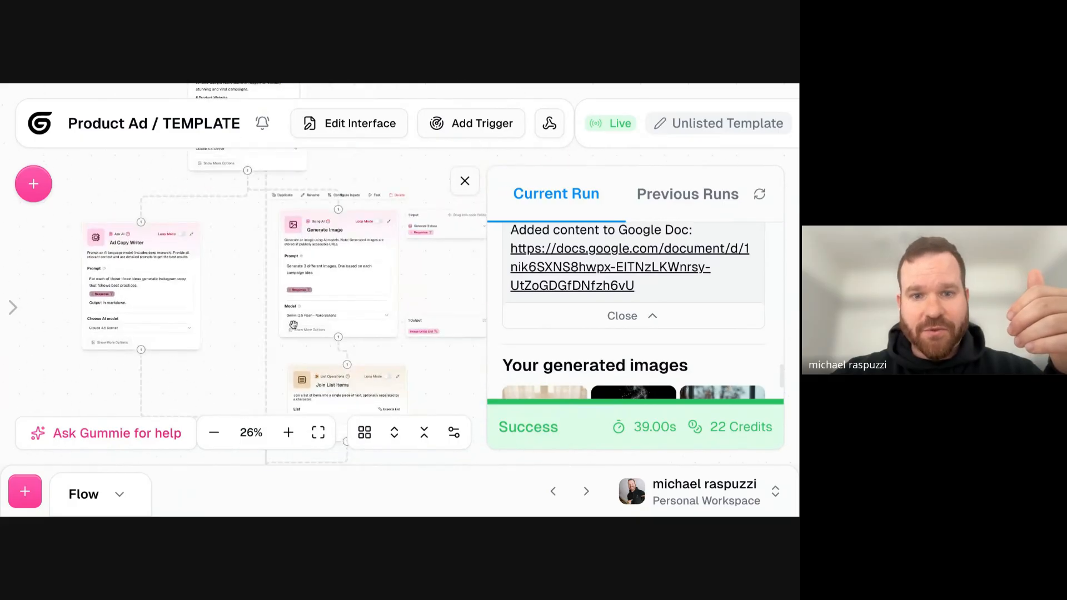
scroll(293, 325, "up", 5)
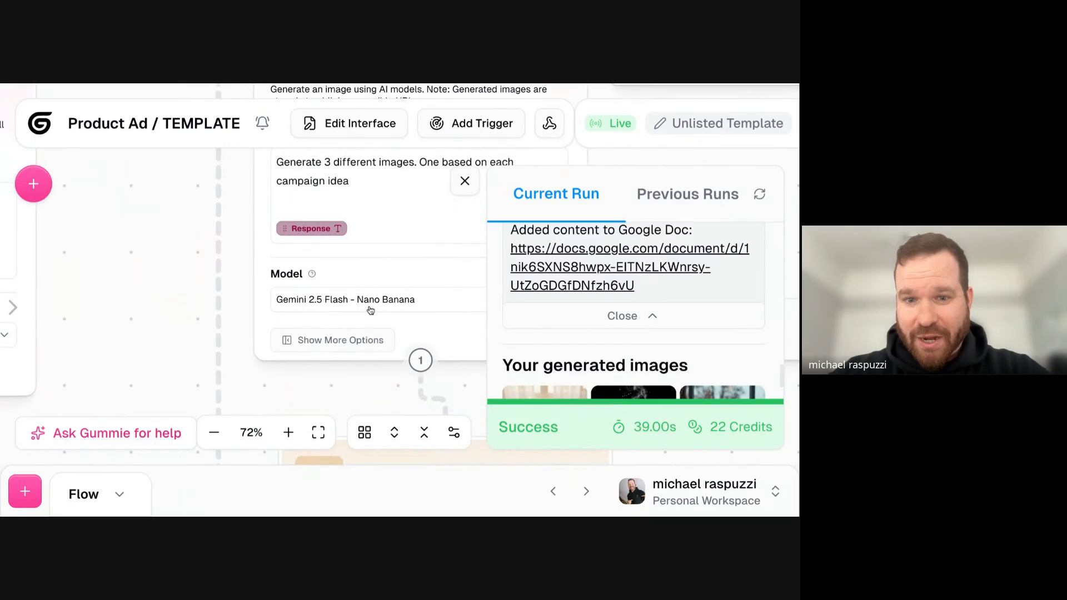
left_click_drag(180, 319, 207, 253)
scroll(207, 253, "down", 5)
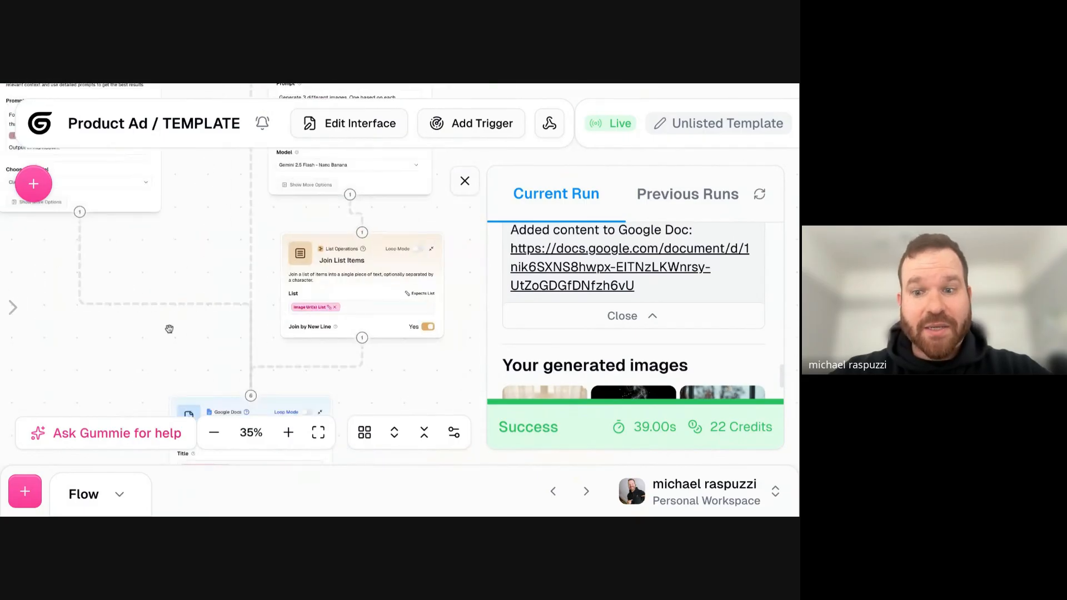
left_click_drag(169, 331, 206, 263)
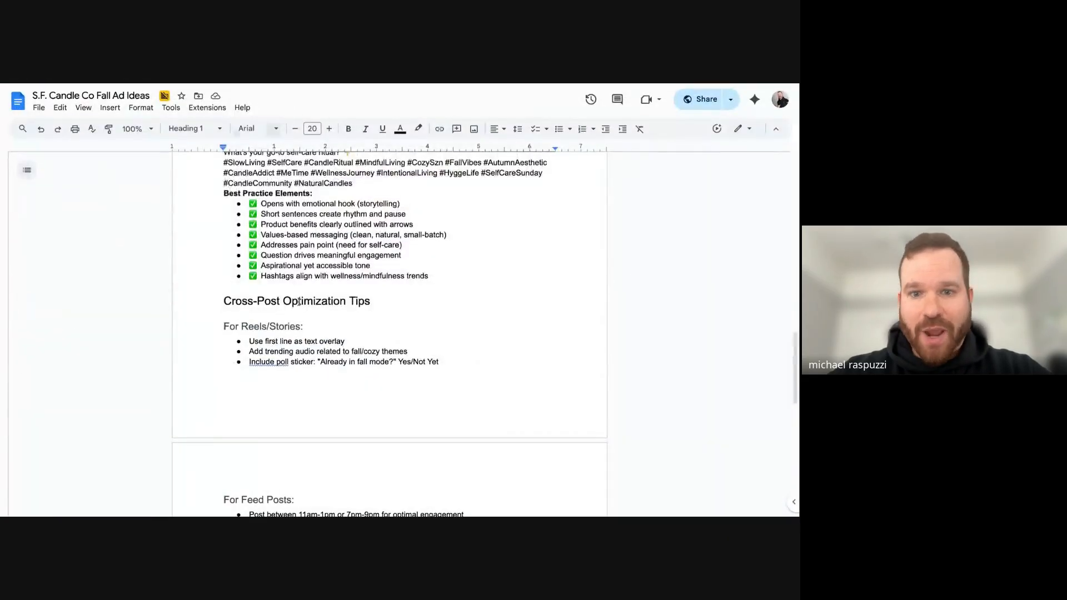
- Switch to the generated Google Doc and read the Instagram copy for the "Cozy Chaos" prompt
scroll(352, 340, "up", 10)
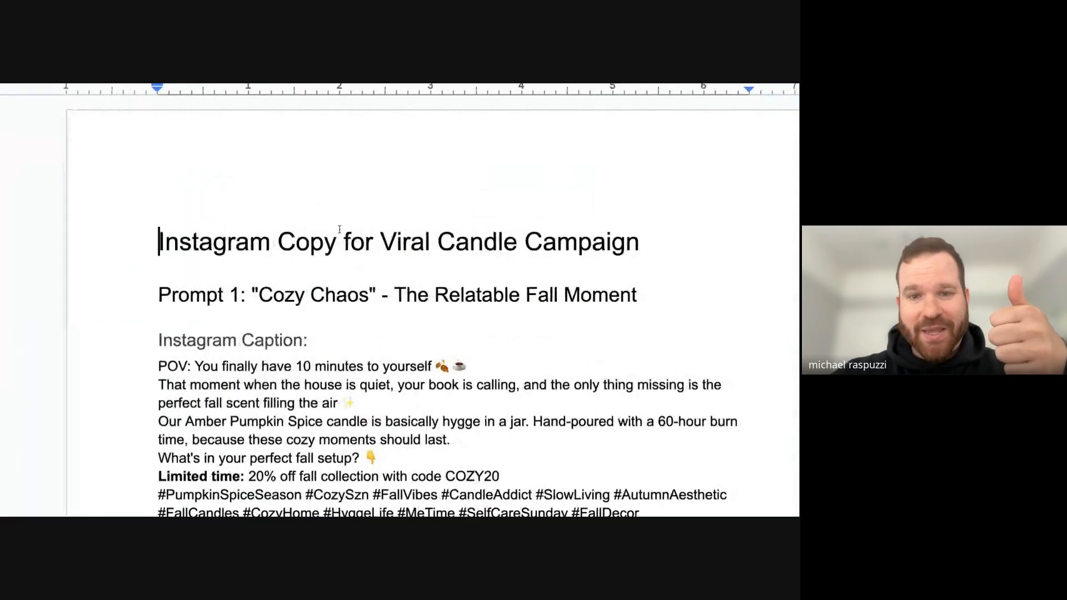
scroll(340, 229, "right", 2)
scroll(339, 230, "down", 1)
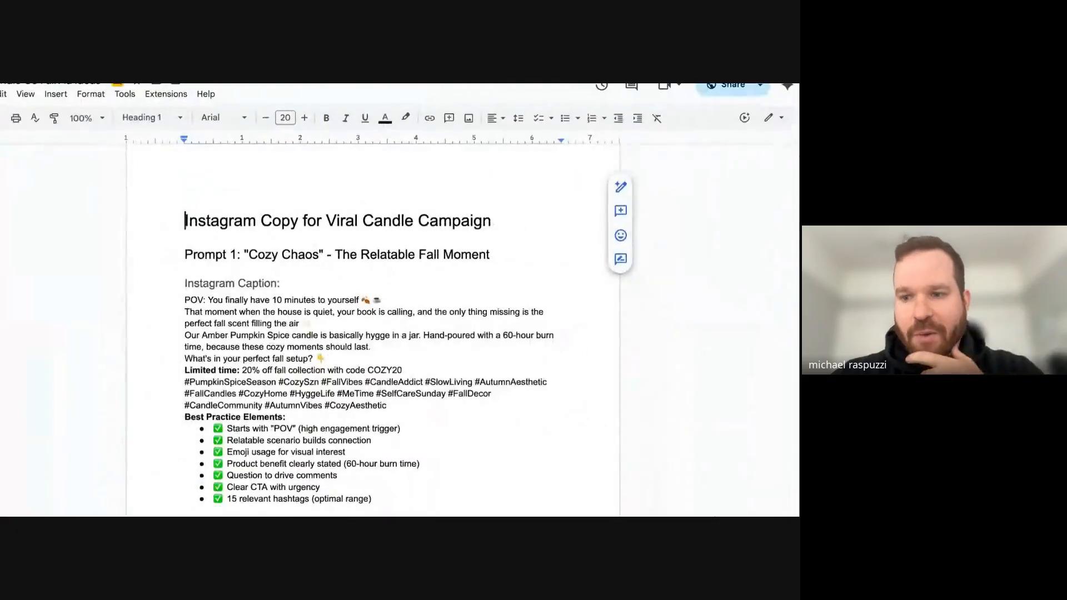
scroll(278, 217, "down", 1)
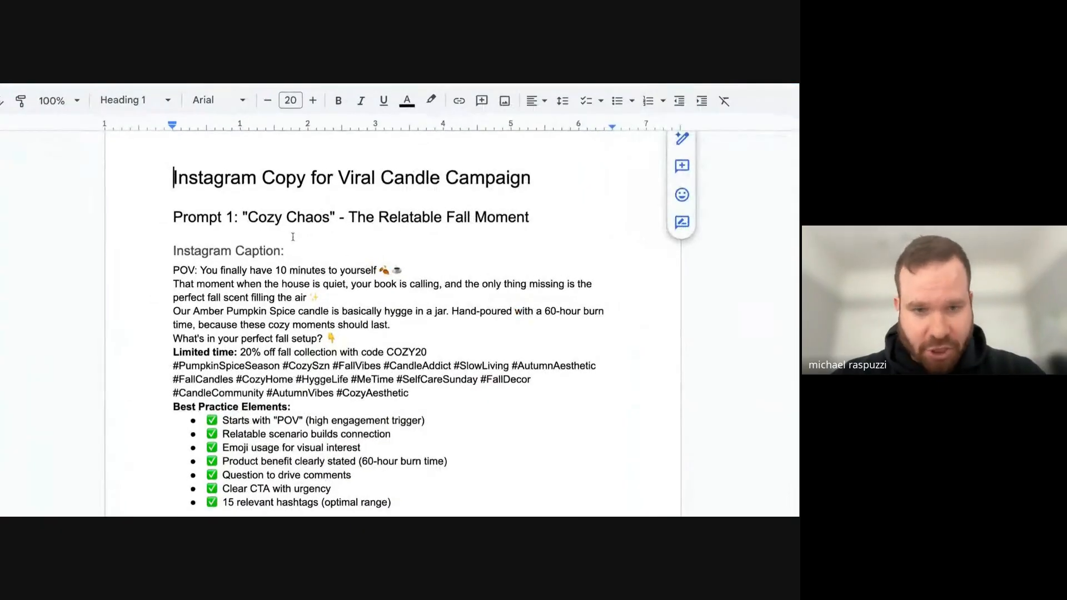
scroll(284, 238, "down", 1)
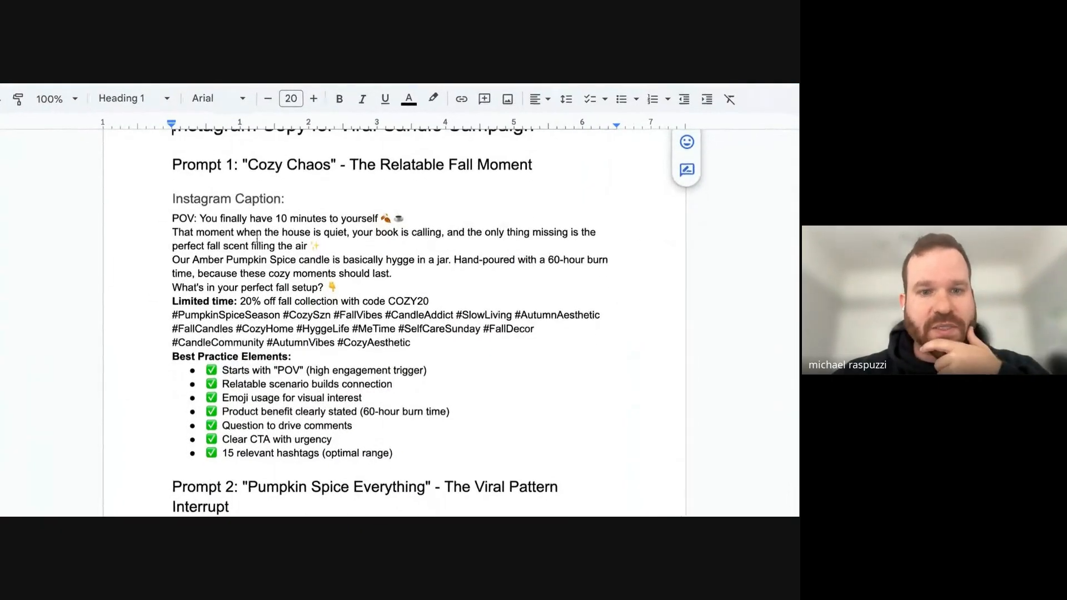
- Highlight passages of the "Cozy Chaos" Instagram caption while reading, from the POV line through the product description and hashtags
left_click_drag(195, 218, 365, 217)
left_click(315, 219)
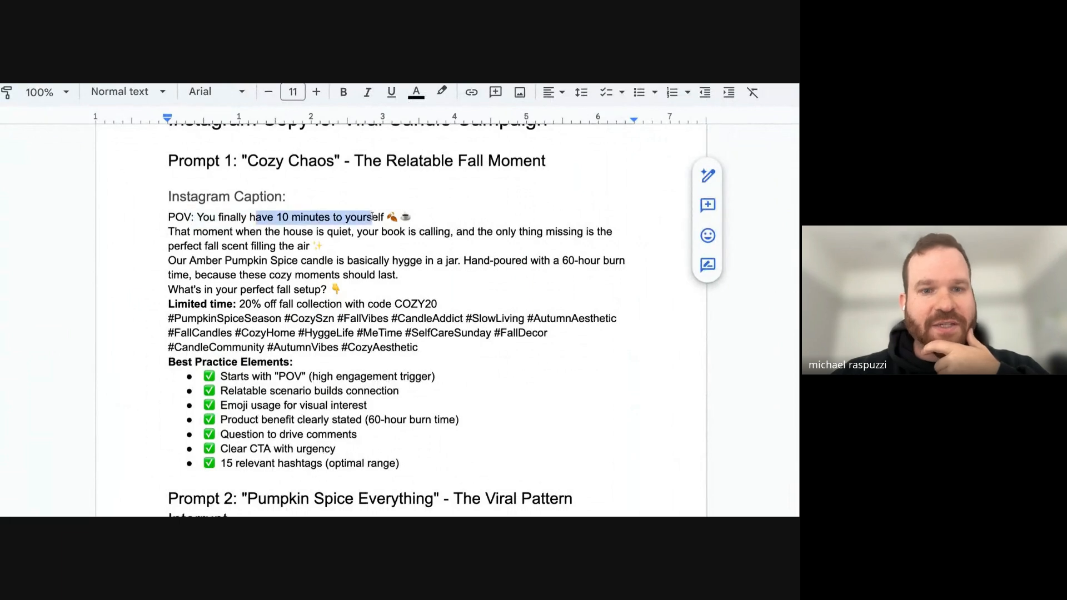
left_click_drag(218, 231, 527, 251)
left_click_drag(238, 262, 604, 260)
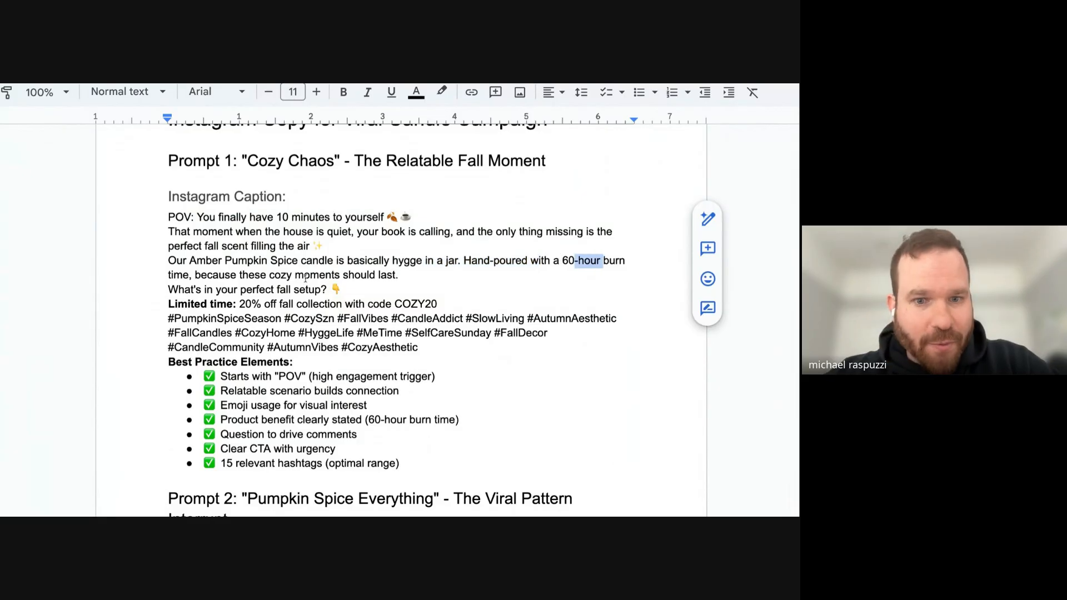
left_click_drag(273, 261, 415, 261)
left_click_drag(221, 198, 354, 334)
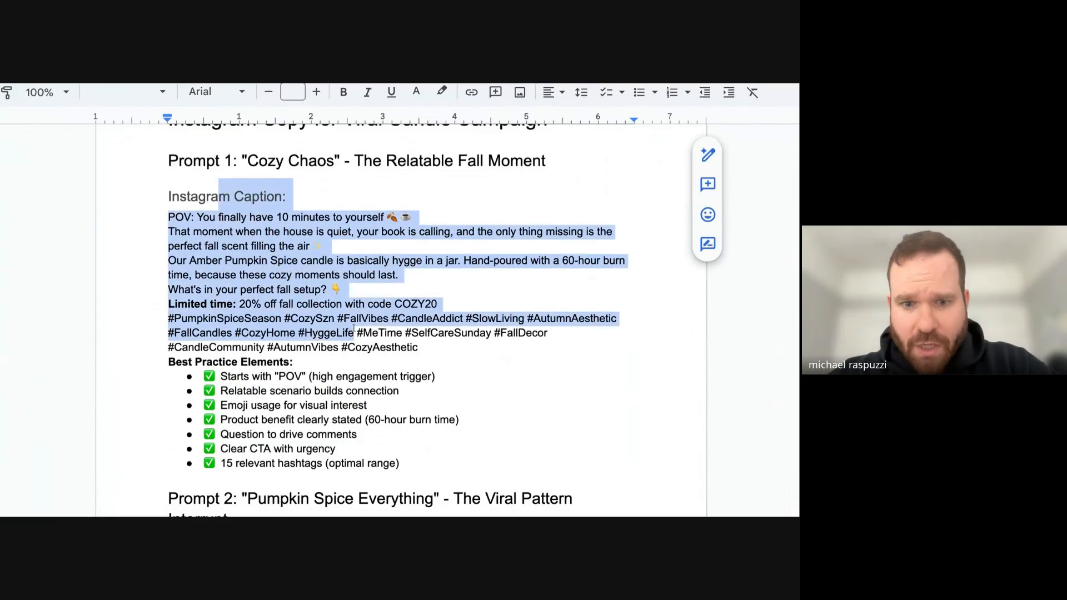
- Read the "Cozy Chaos" Best Practice Elements, then skim the remaining prompts down to the image links after Carousel Option
left_click(354, 286)
scroll(354, 284, "down", 2)
left_click_drag(408, 354, 165, 253)
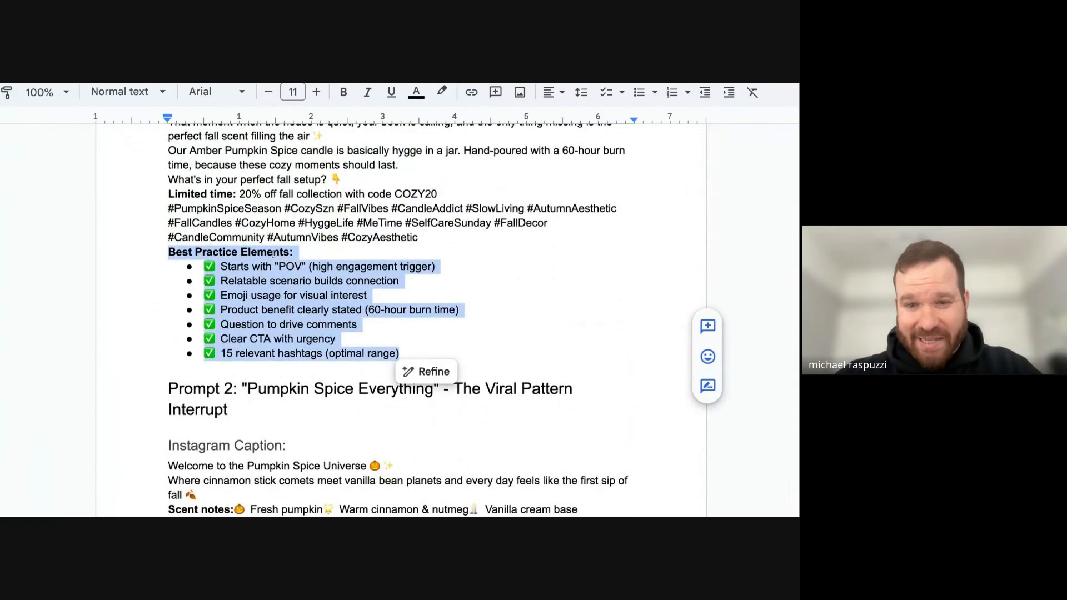
scroll(389, 320, "down", 3)
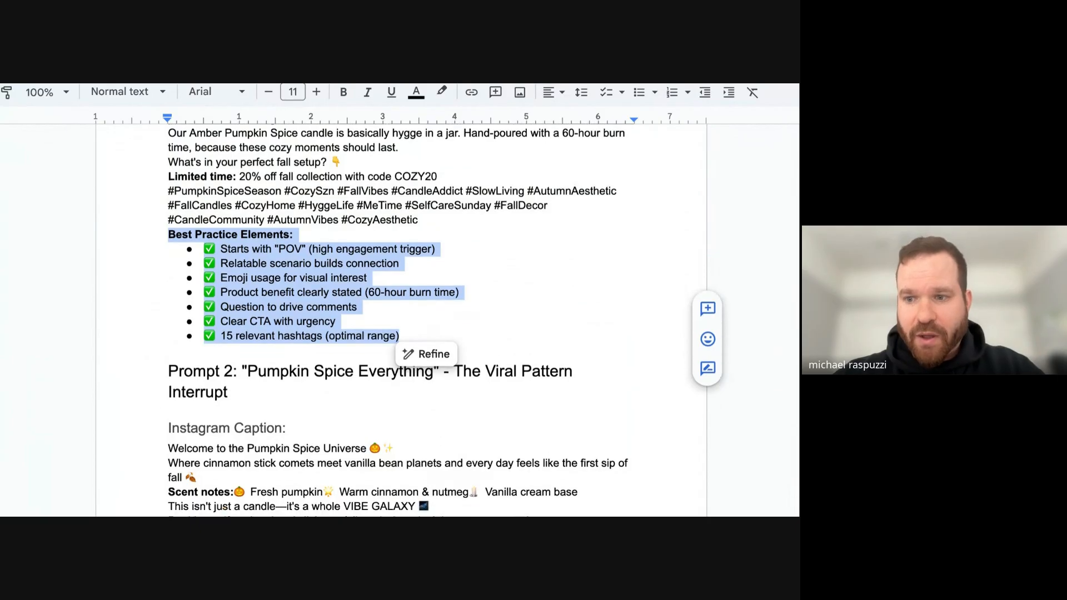
scroll(389, 320, "down", 6)
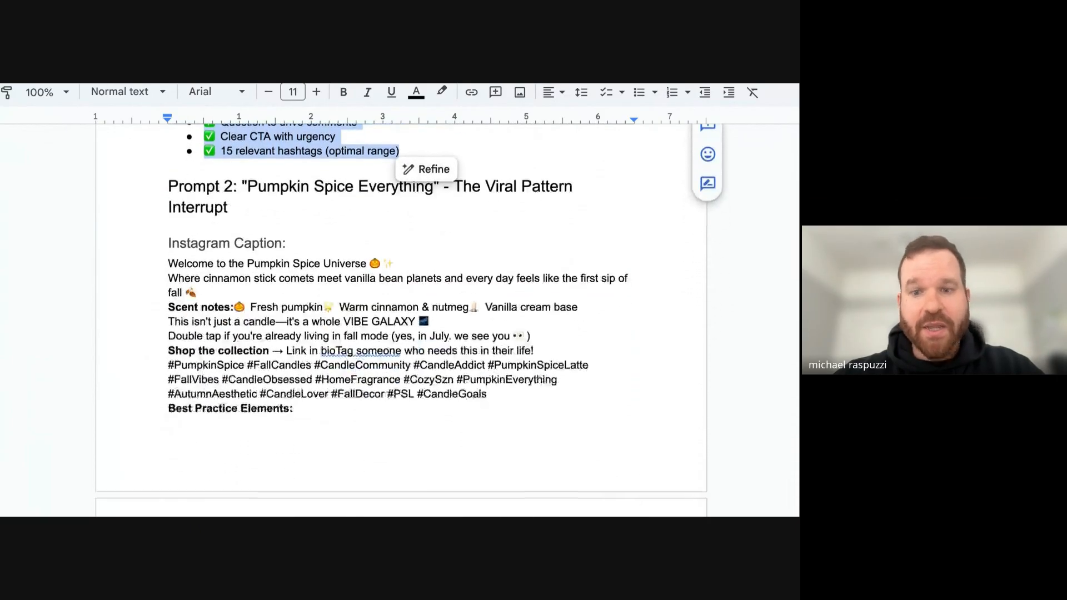
scroll(389, 320, "down", 10)
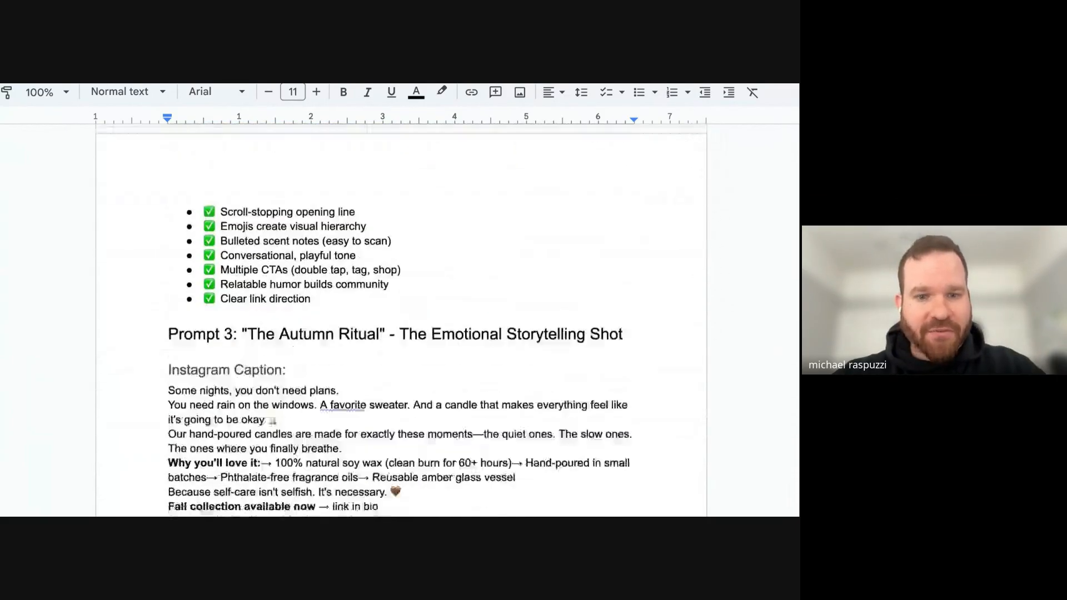
scroll(274, 412, "down", 12)
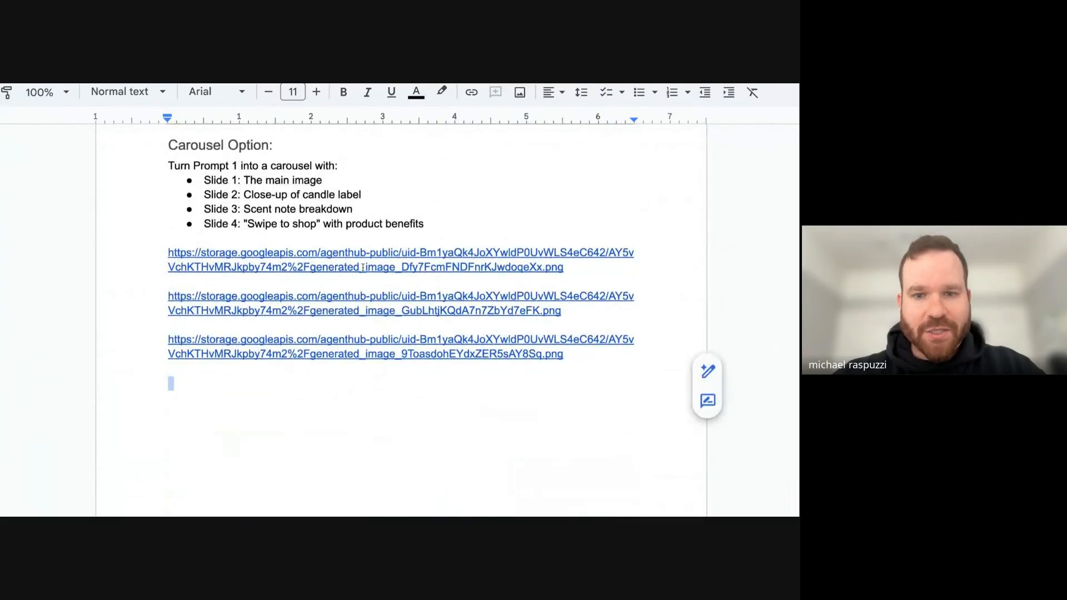
- Open the image links at the end of the document and view the generated candle images
left_click(367, 269)
left_click(286, 297)
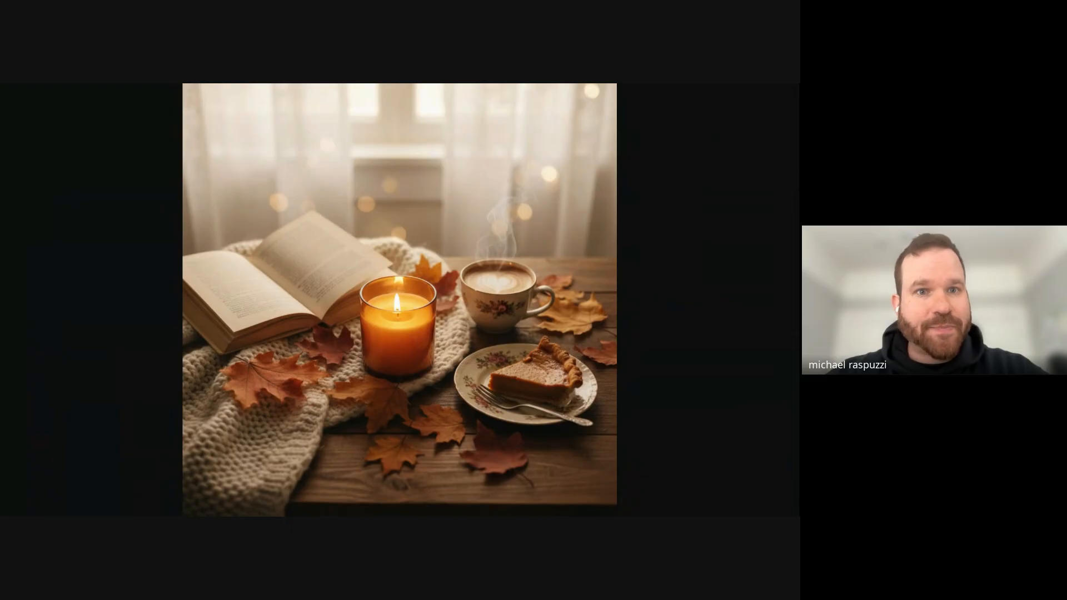
key("Right")
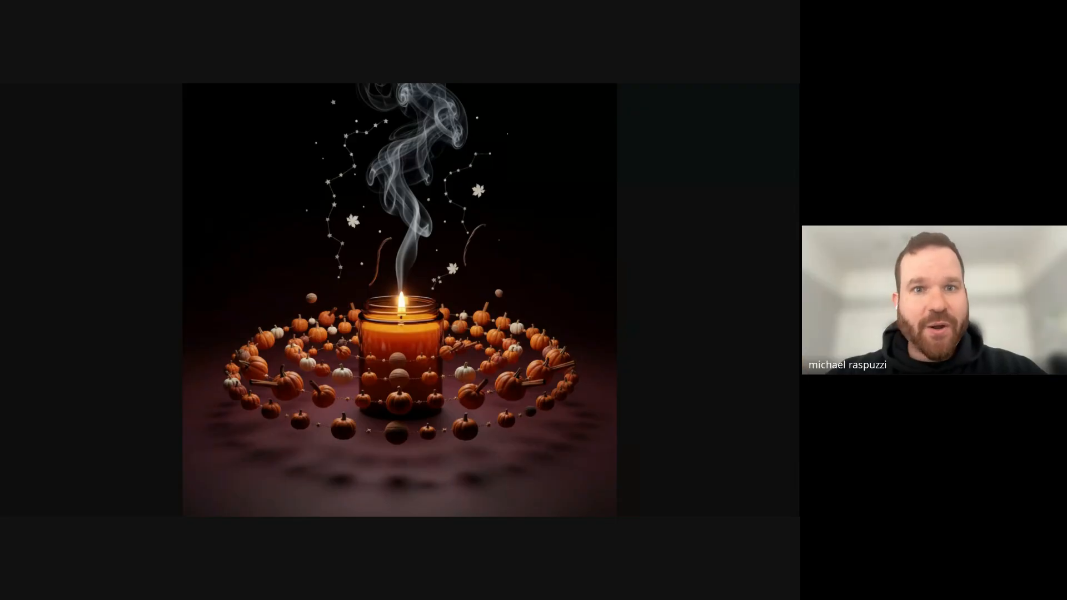
- Switch to the Notion page "Build Along / Seasonal Ads in Gumloop (Oct 8)" and review its intro, template link and interface node section
key("ctrl+Tab")
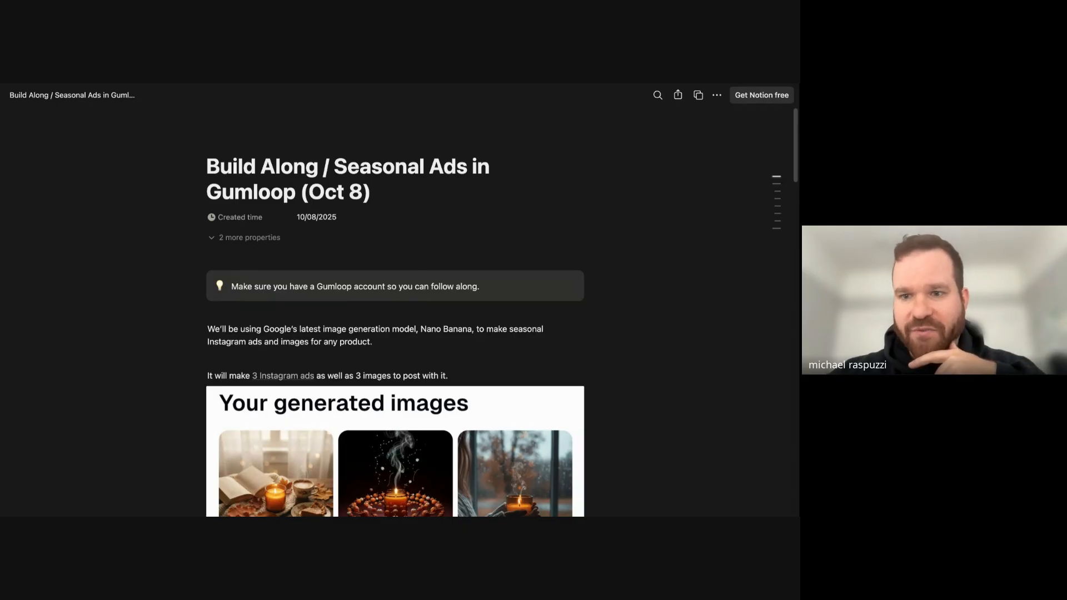
key("ctrl+Tab")
left_click(483, 231)
left_click_drag(465, 192, 475, 334)
scroll(476, 334, "down", 10)
scroll(476, 334, "up", 20)
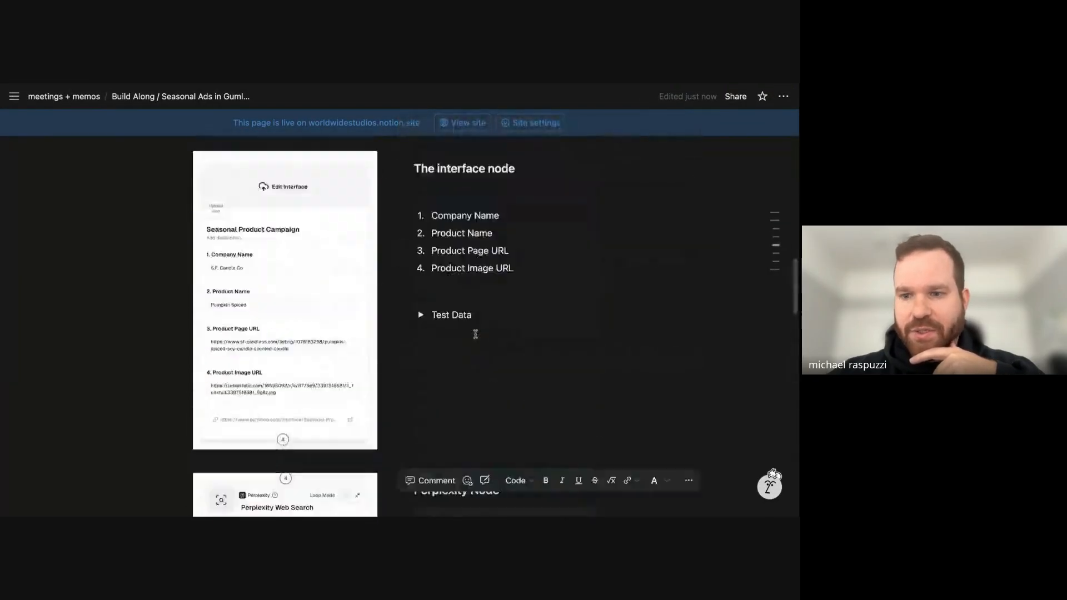
scroll(476, 334, "down", 7)
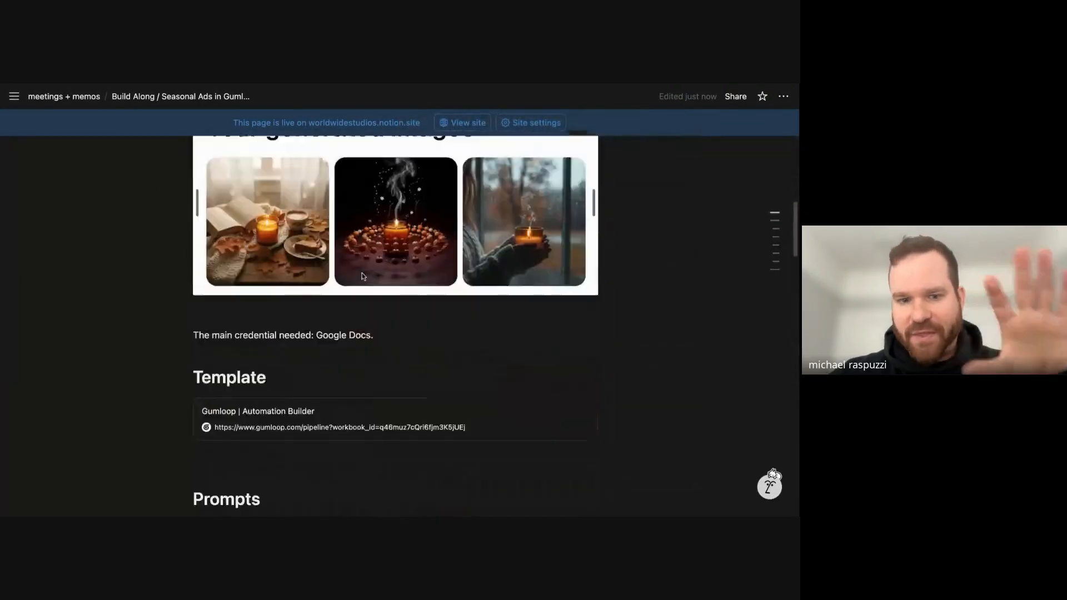
scroll(297, 355, "up", 3)
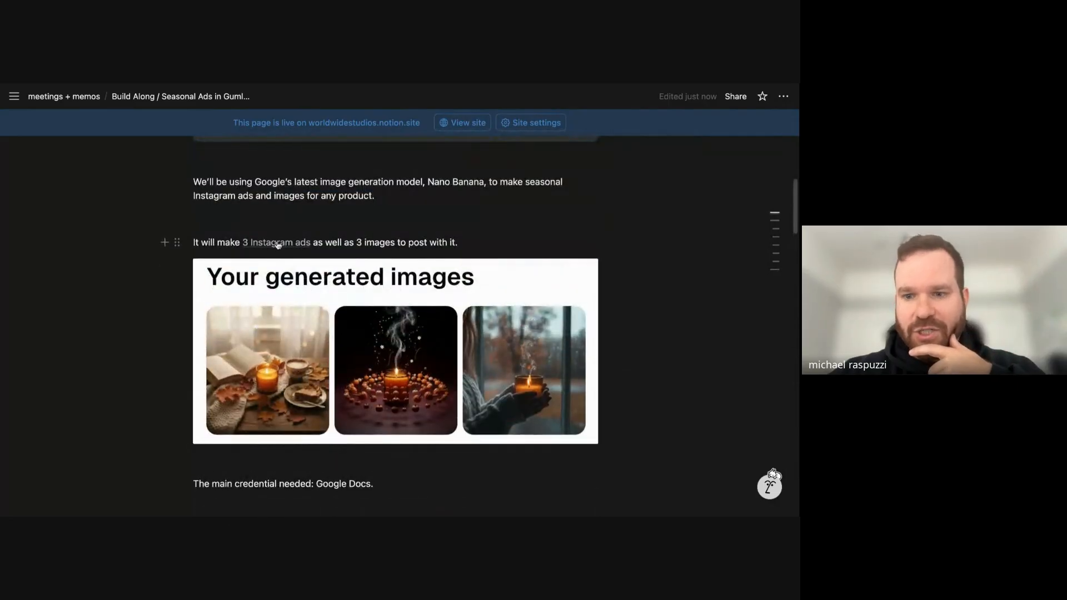
scroll(277, 250, "down", 7)
scroll(447, 298, "down", 5)
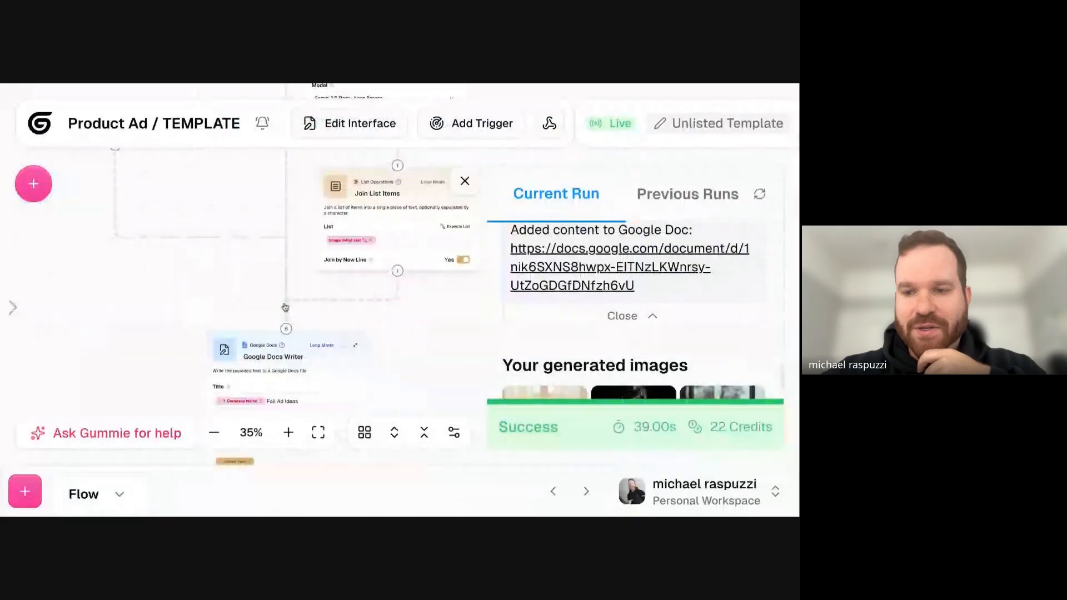
scroll(208, 332, "down", 4)
scroll(208, 331, "down", 3)
scroll(152, 183, "up", 5)
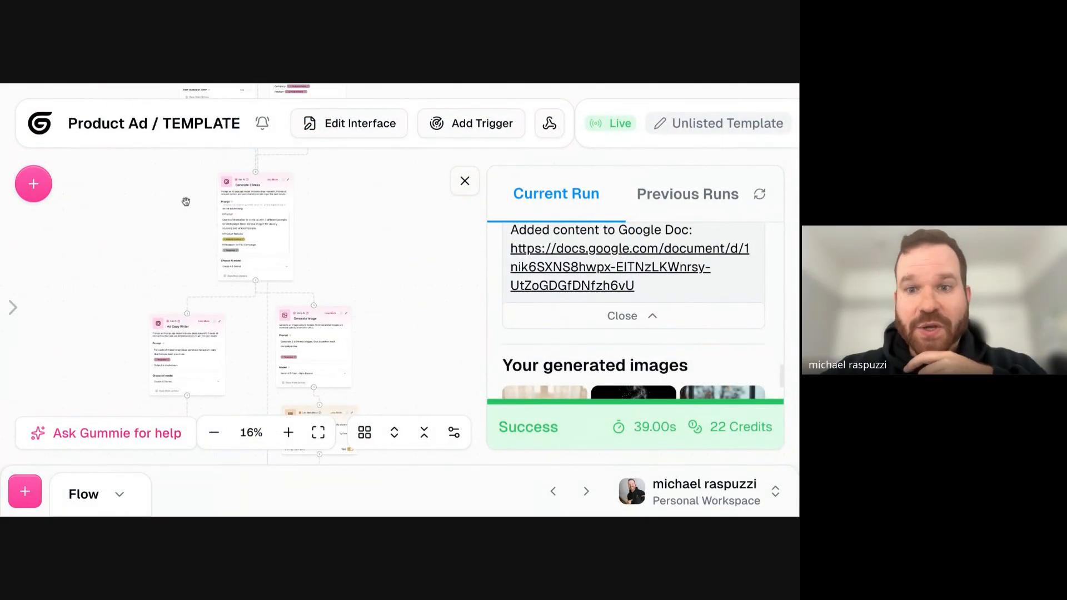
- Close the run results of the Product Ad / TEMPLATE flow and inspect the Google Docs Writer node's title and content fields
left_click(465, 181)
scroll(431, 207, "down", 5)
scroll(186, 333, "up", 5)
scroll(355, 335, "down", 2)
left_click(360, 338)
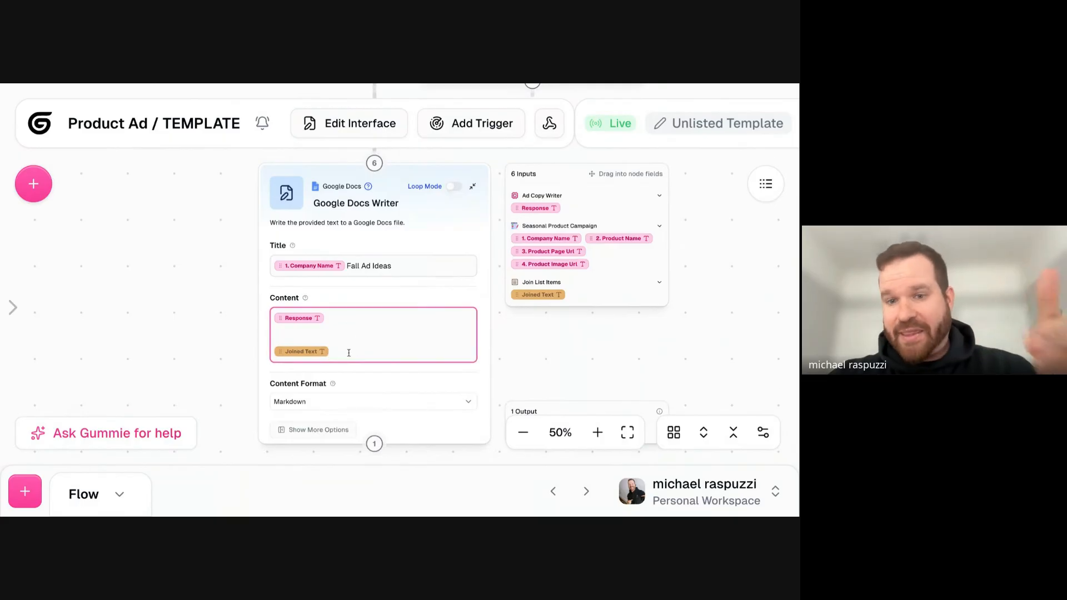
- Trace the template flow from Google Docs Writer back through the image and copy nodes to the Seasonal Product Campaign form
scroll(152, 328, "down", 2)
scroll(124, 259, "down", 2)
left_click_drag(121, 231, 188, 399)
left_click_drag(280, 211, 281, 307)
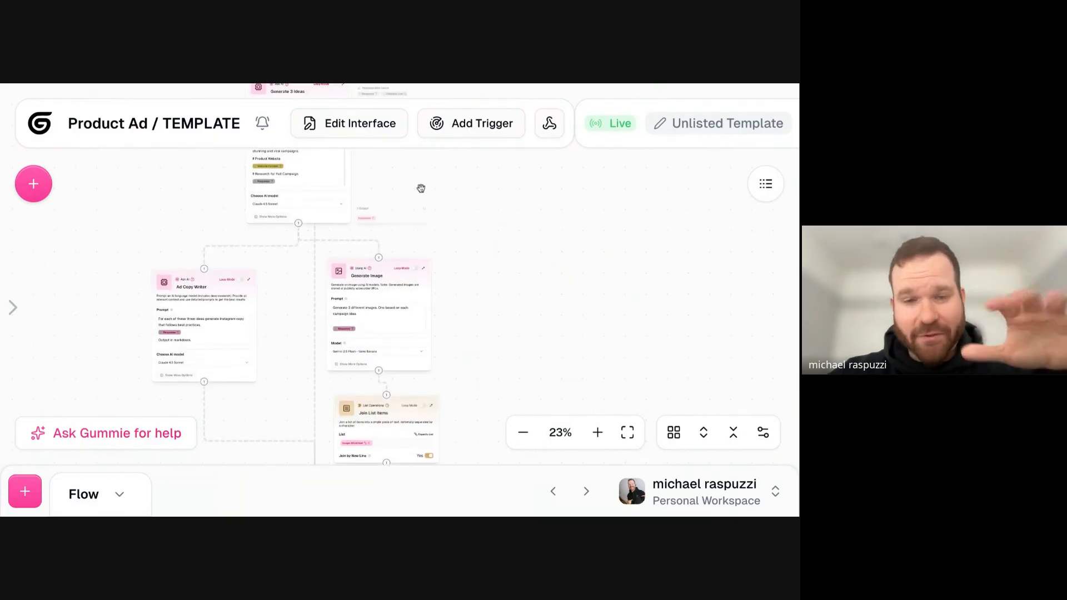
left_click_drag(424, 184, 424, 356)
left_click_drag(428, 237, 428, 365)
scroll(429, 365, "down", 2)
left_click_drag(463, 225, 462, 409)
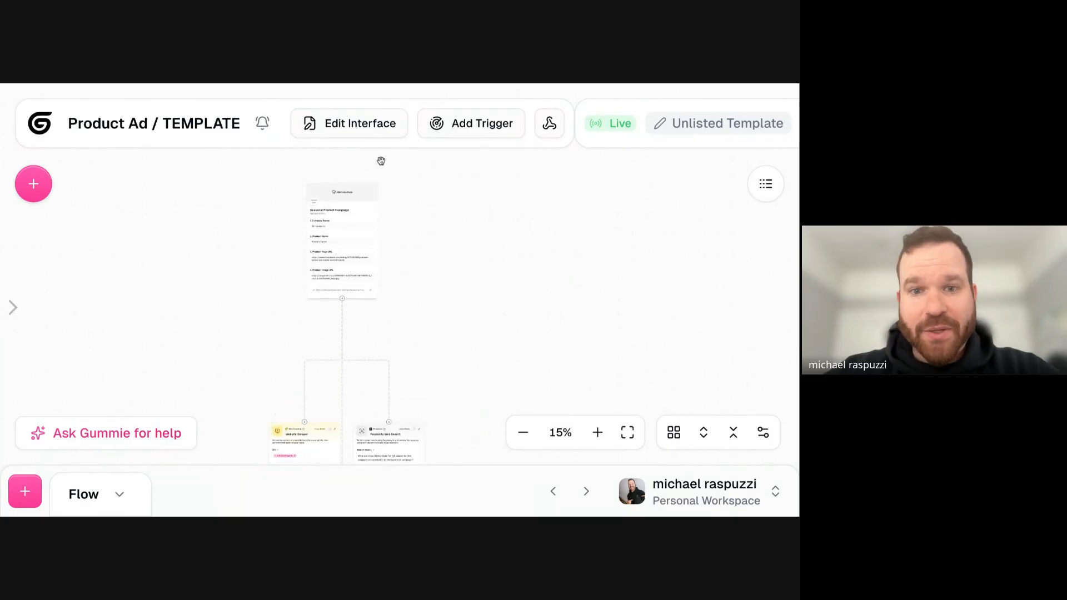
scroll(381, 161, "up", 2)
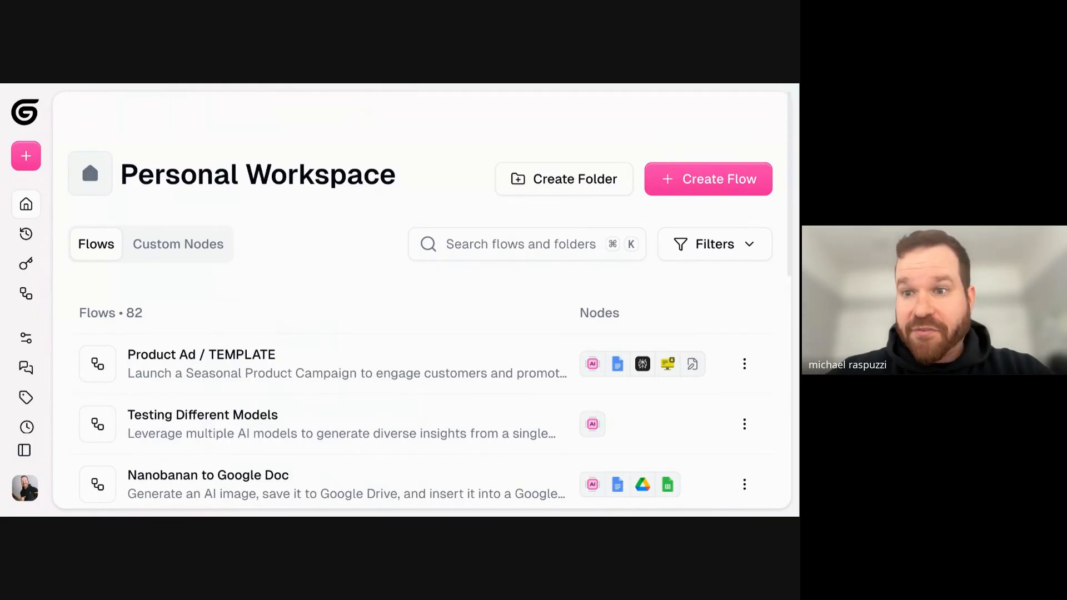
- Create a new blank flow from the Personal Workspace
left_click(706, 179)
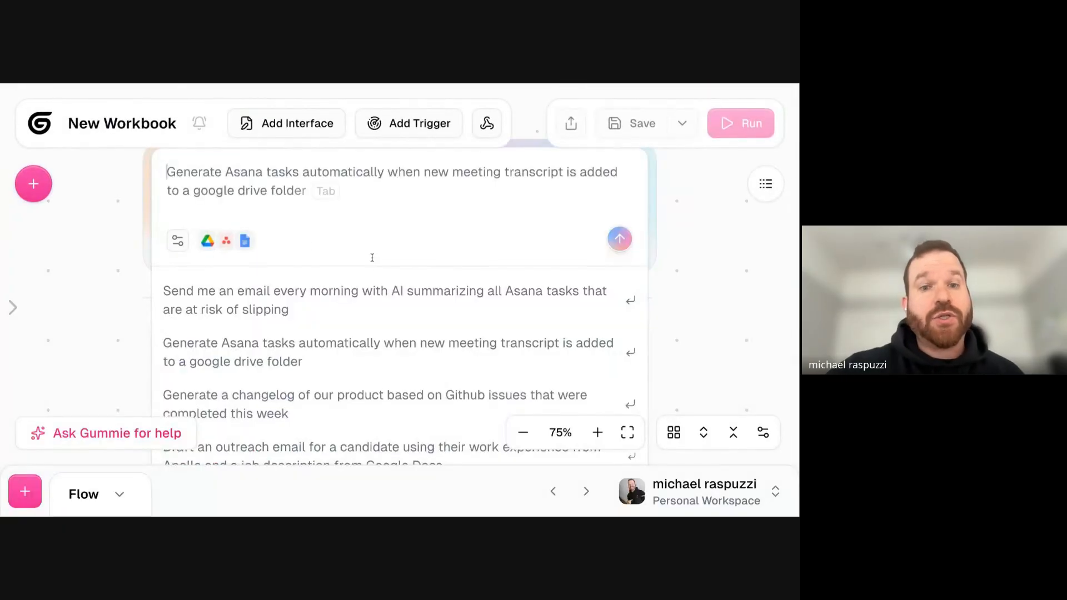
scroll(47, 249, "down", 4)
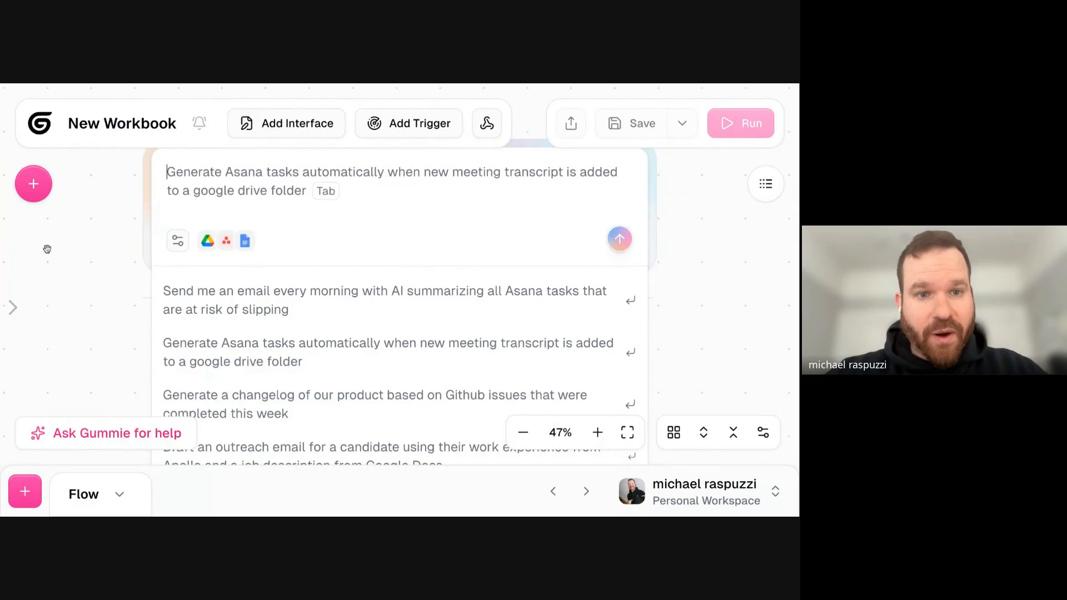
left_click(105, 296)
left_click(238, 172)
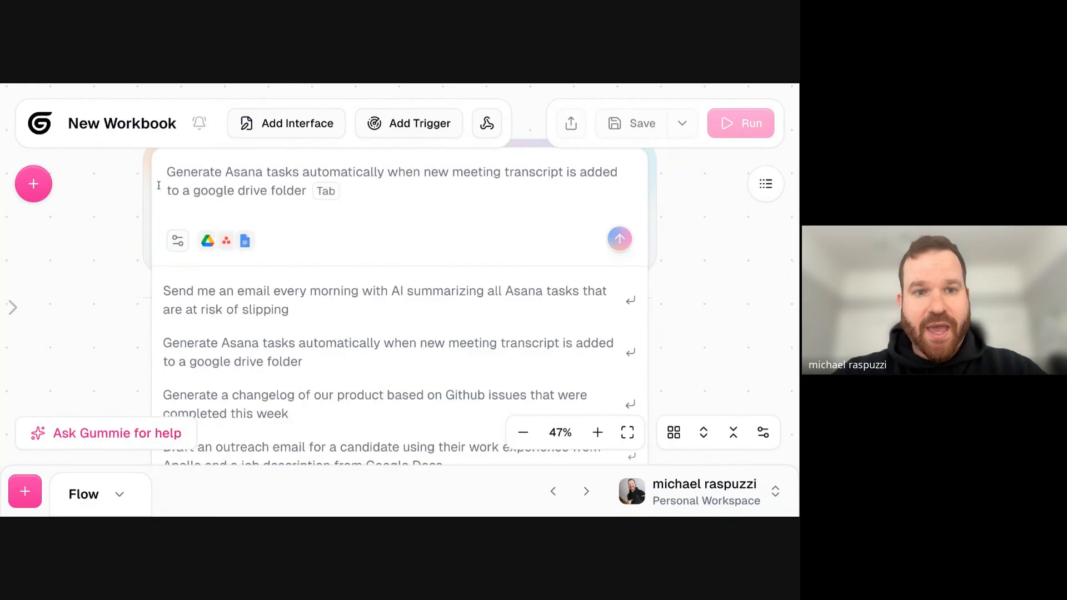
type("generate images with nanon bana")
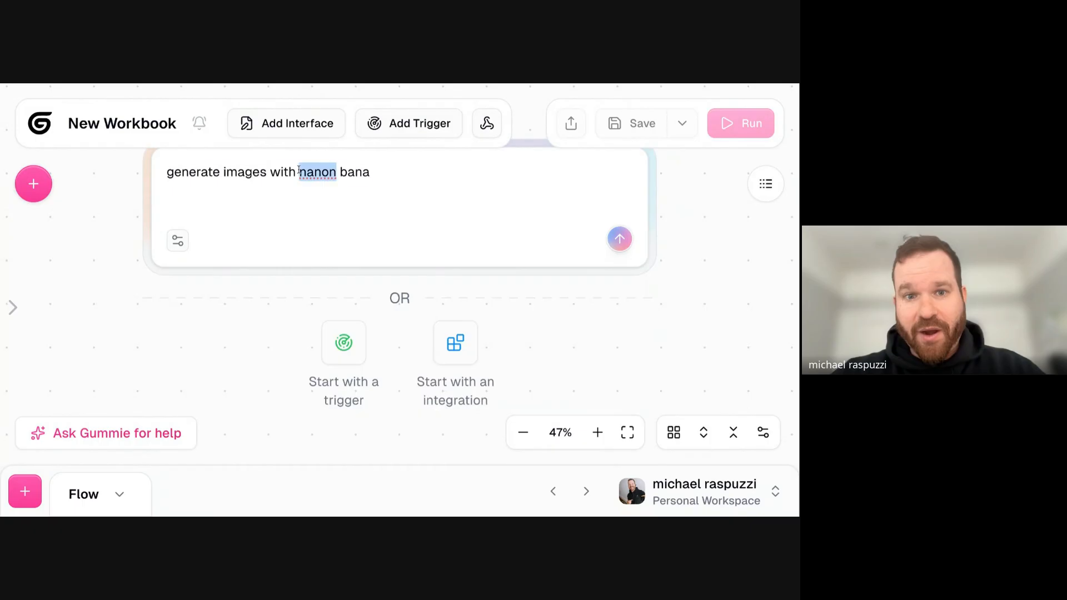
triple_click(299, 171)
key("BackSpace")
scroll(118, 231, "down", 5)
left_click(111, 296)
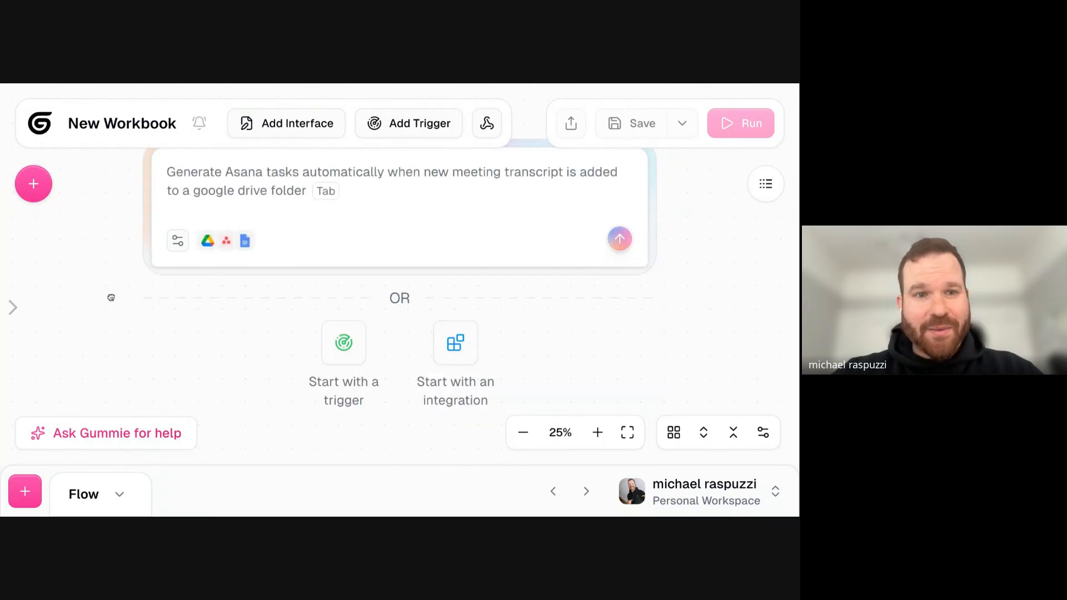
left_click_drag(253, 366, 255, 397)
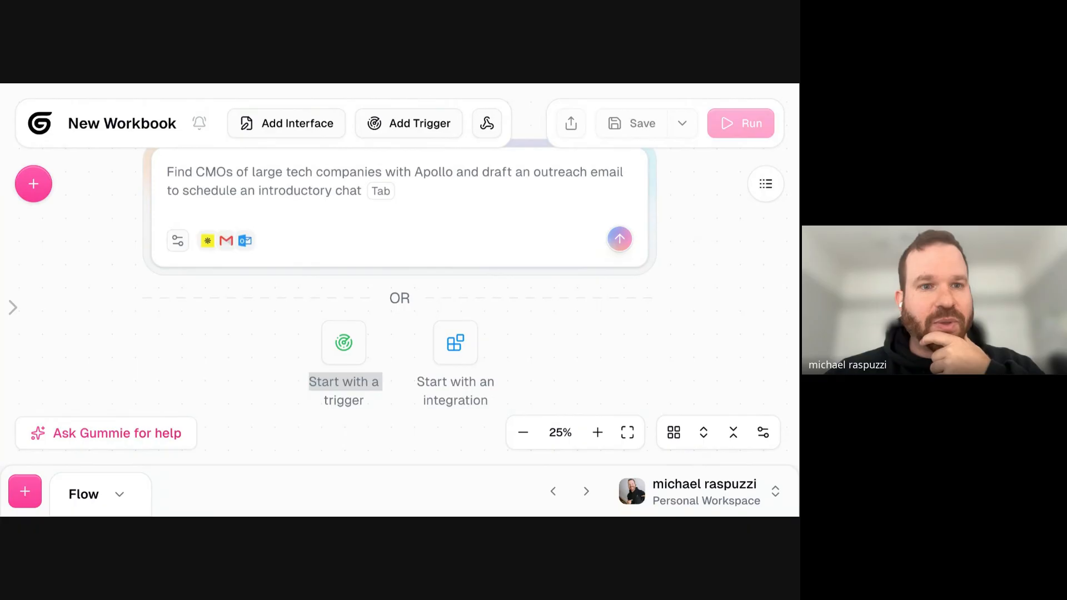
- Try to rename the new workbook before saving it
left_click(135, 125)
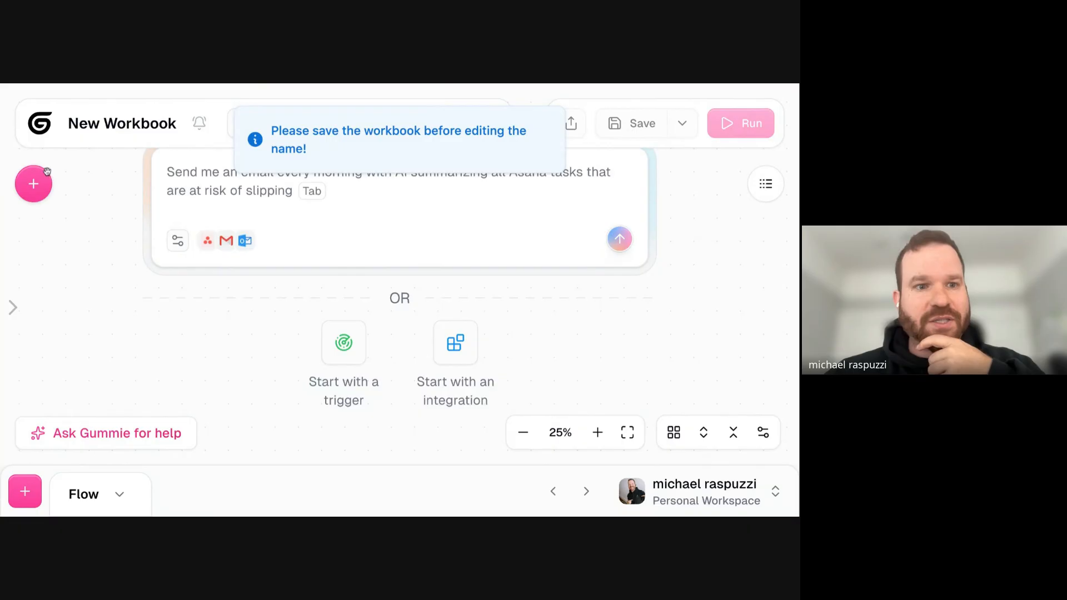
left_click(44, 190)
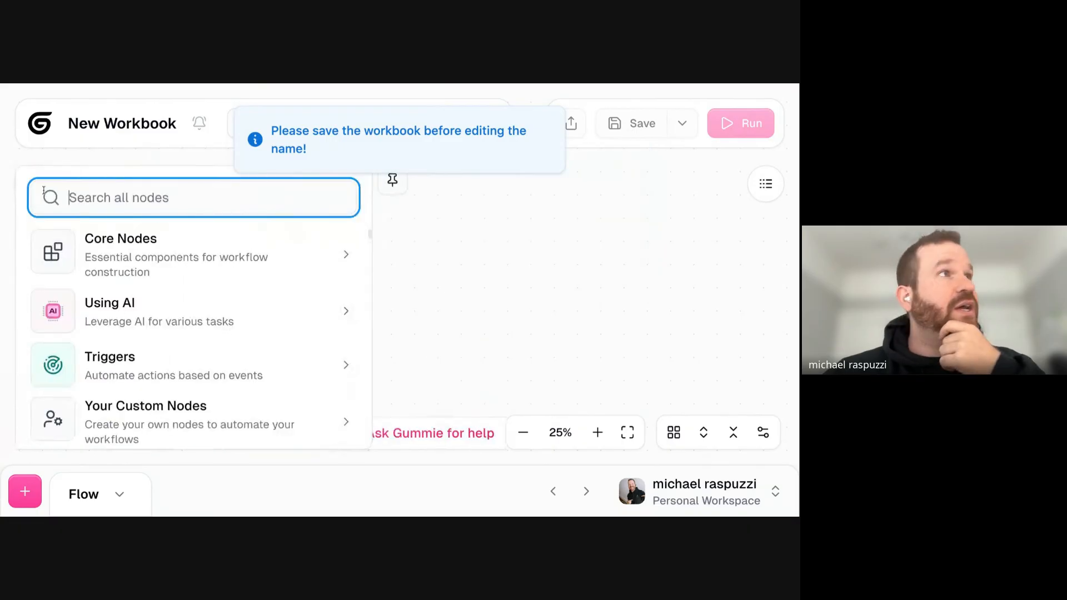
left_click(138, 122)
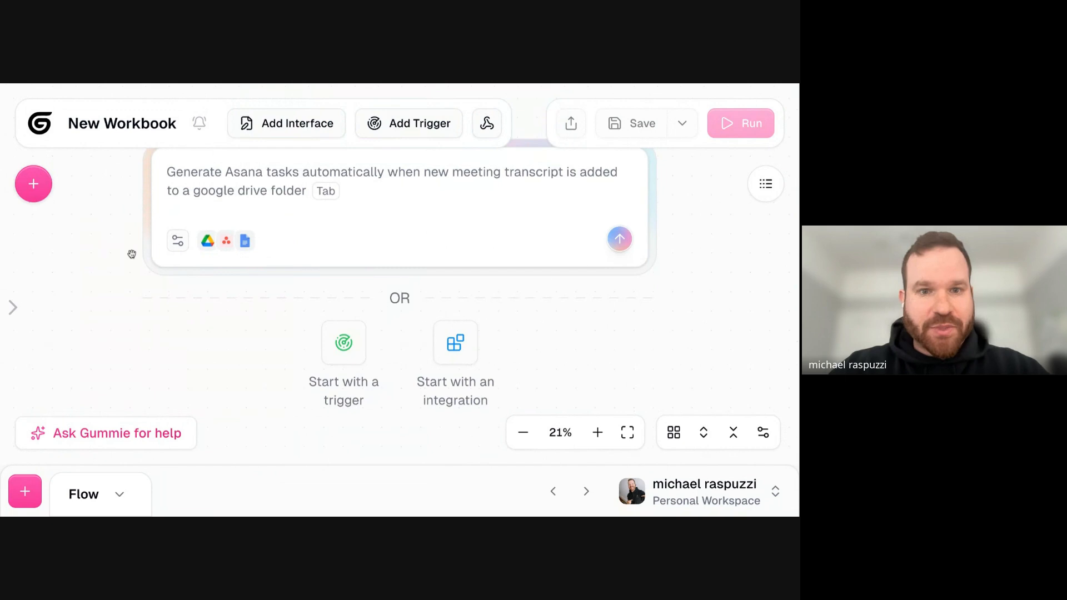
- Open the node library and examine its categories, from Core Nodes, Using AI and Triggers to Subflows and Frequently Used
scroll(131, 255, "down", 1)
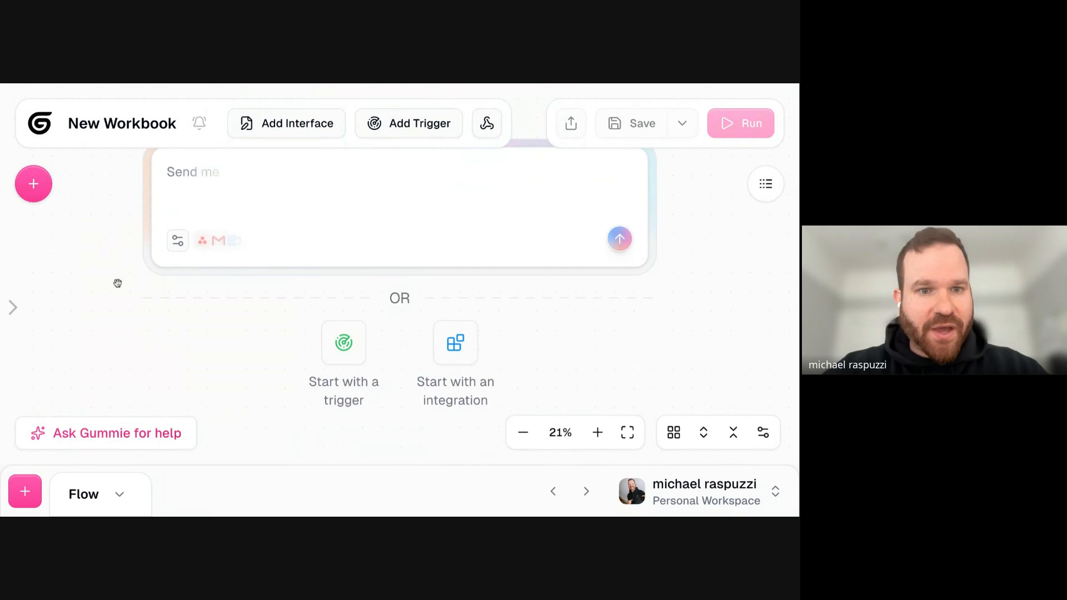
left_click(33, 182)
scroll(140, 242, "down", 1)
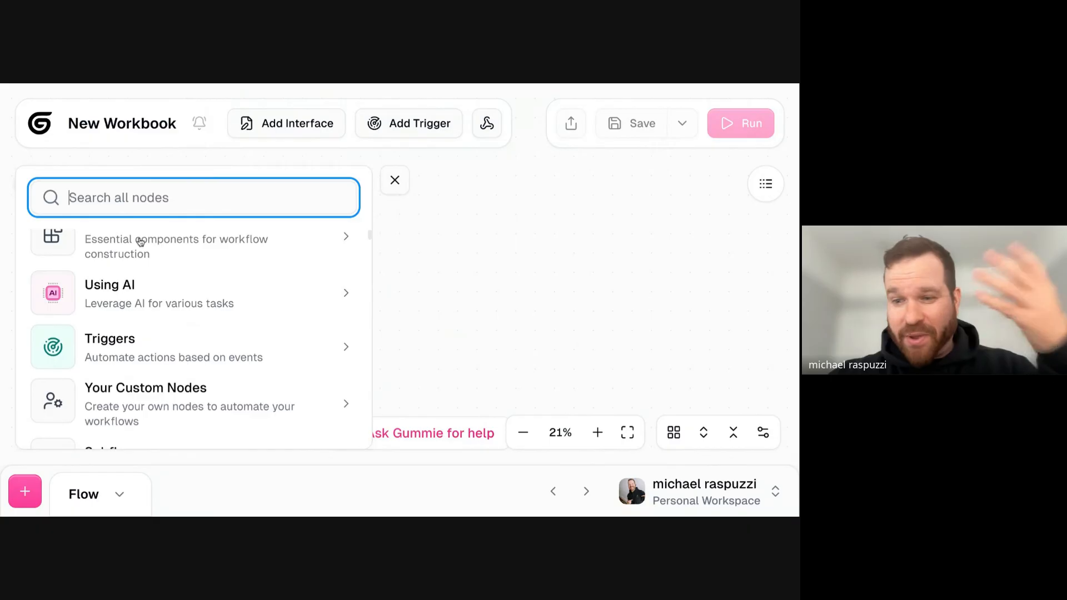
scroll(141, 242, "down", 1)
scroll(139, 239, "up", 2)
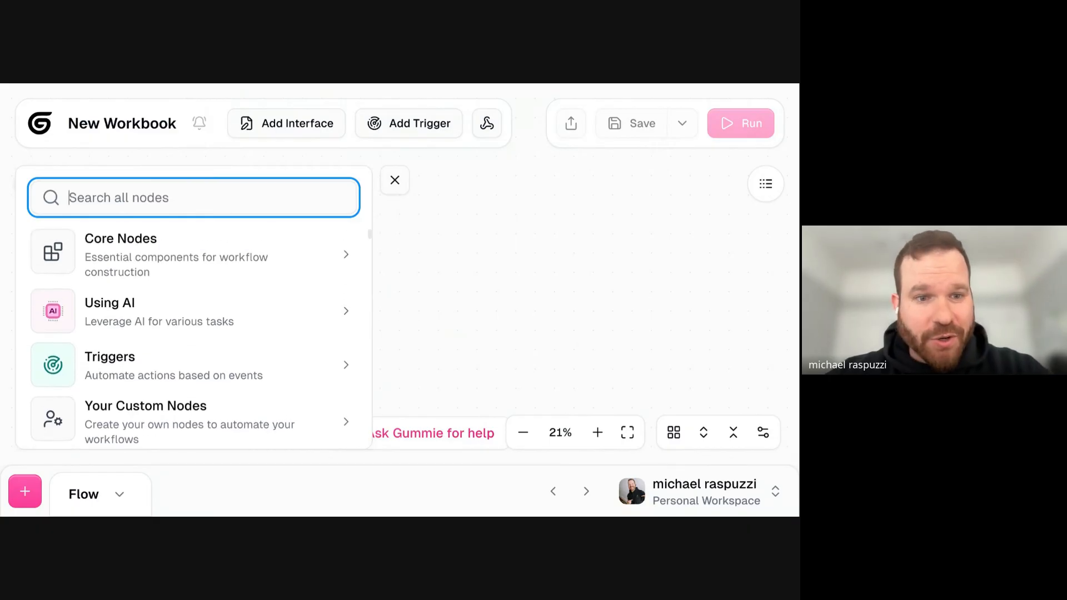
scroll(133, 259, "down", 5)
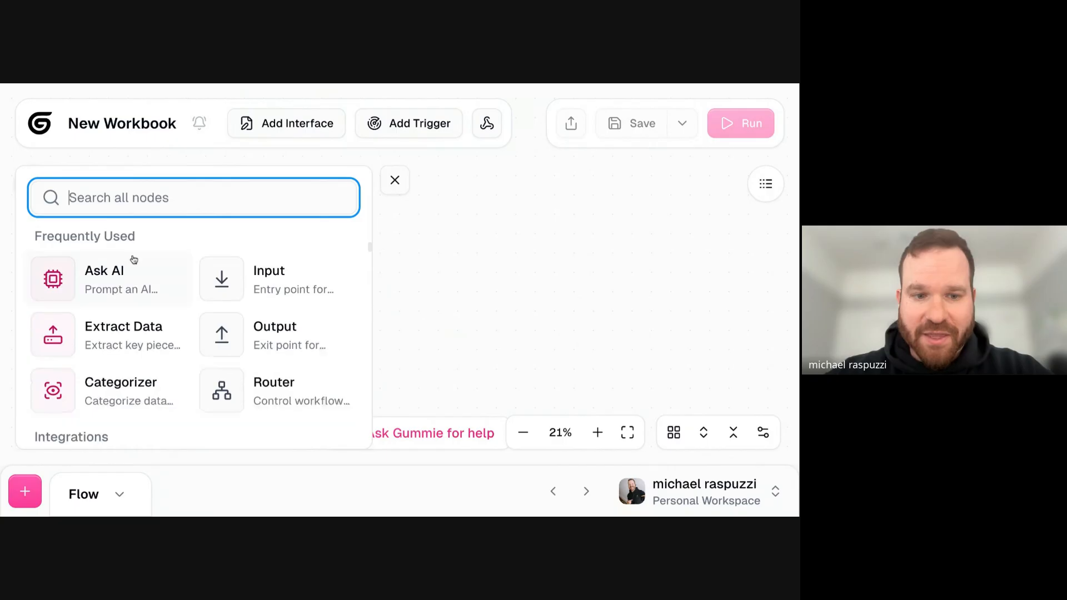
scroll(151, 243, "up", 5)
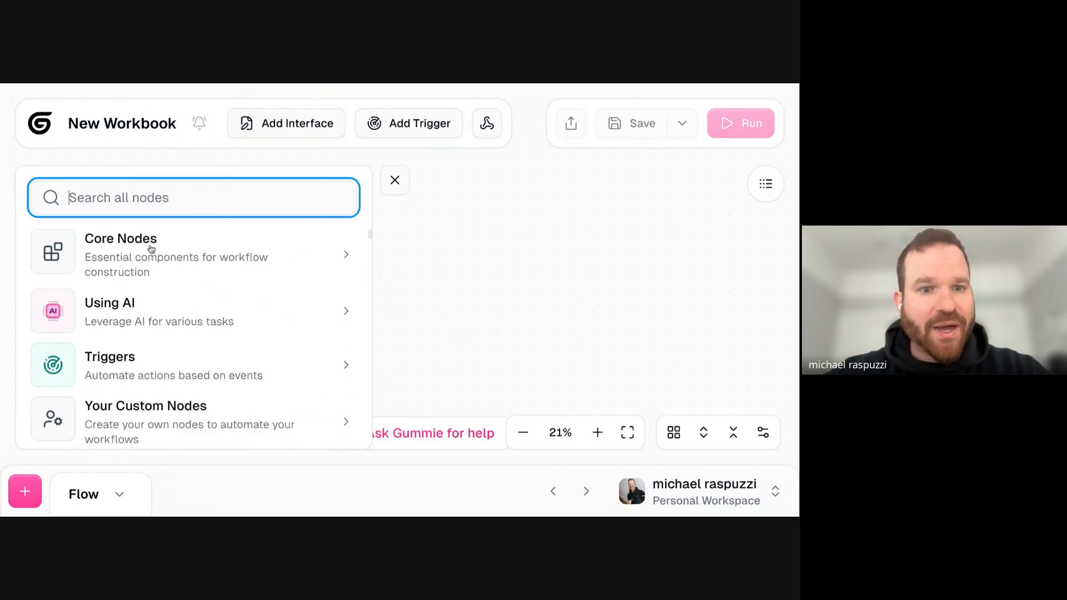
scroll(143, 314, "down", 1)
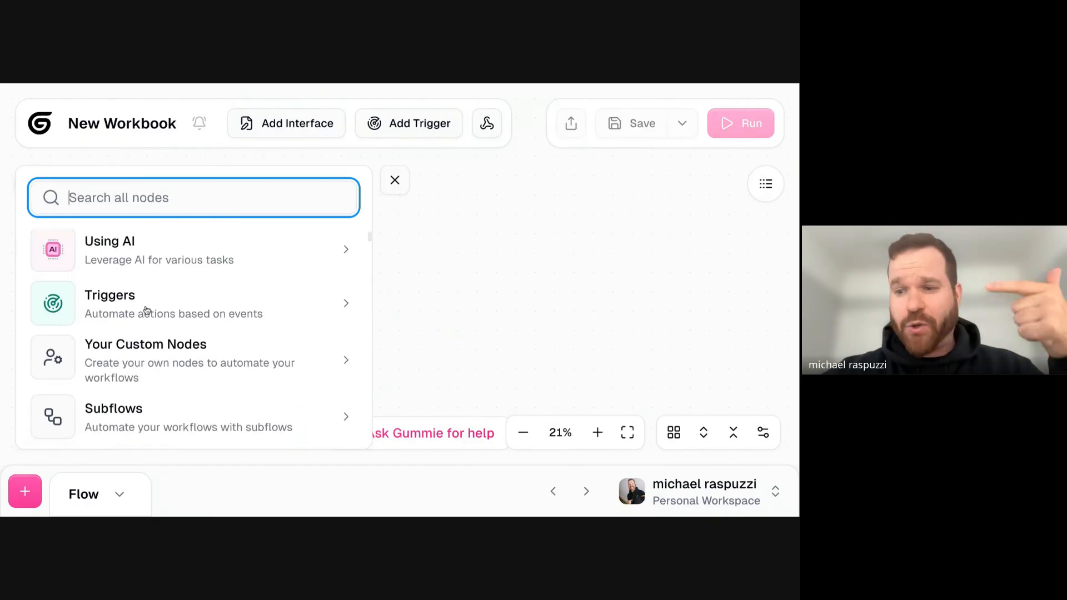
scroll(146, 309, "down", 2)
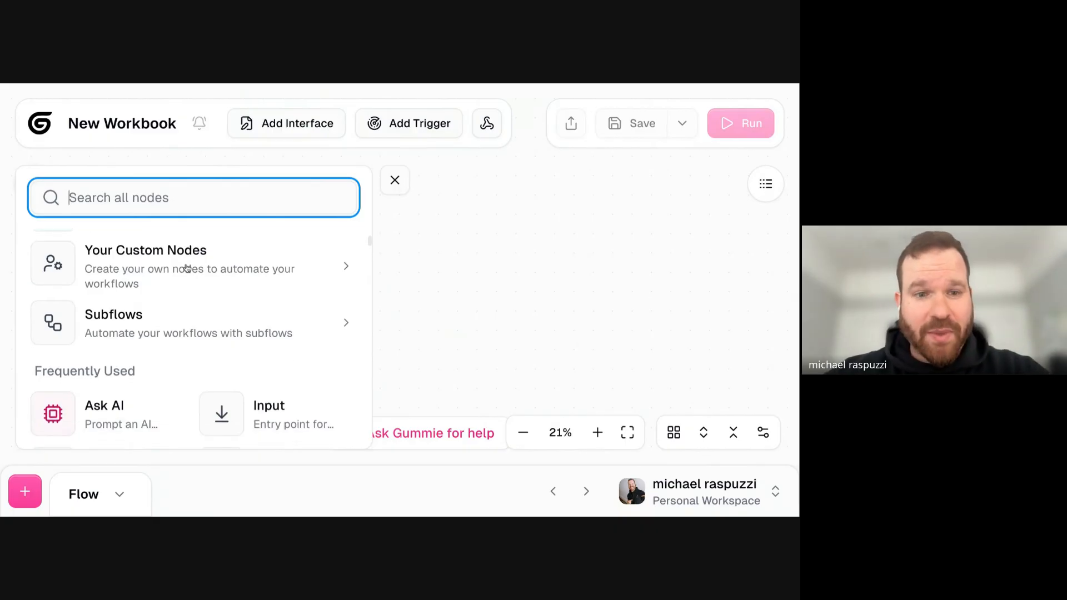
scroll(188, 269, "up", 3)
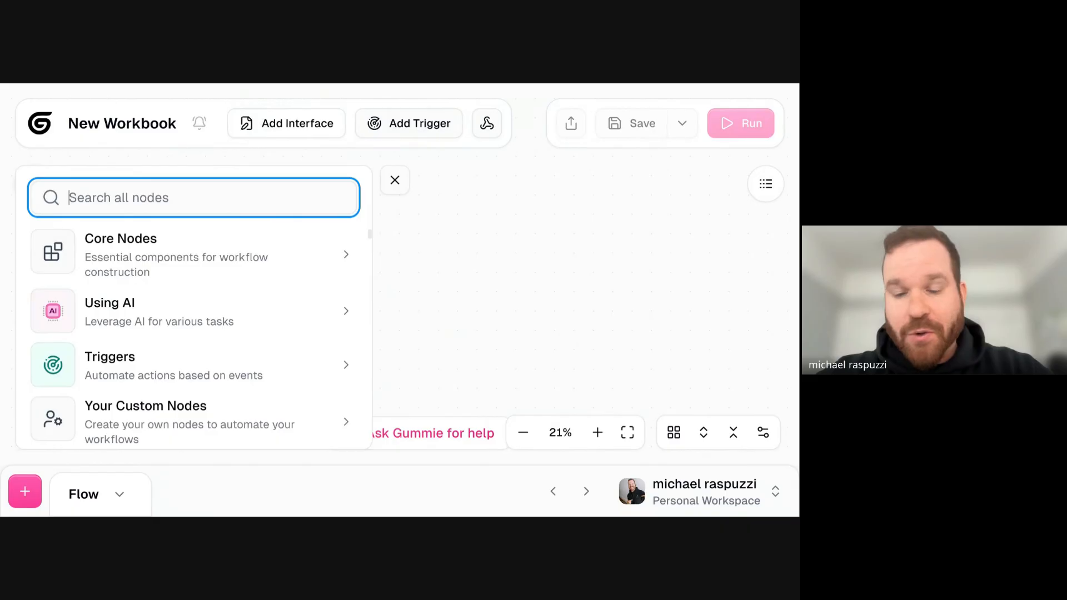
- Add an interface to the new workbook and close the node library
left_click(258, 127)
left_click(395, 181)
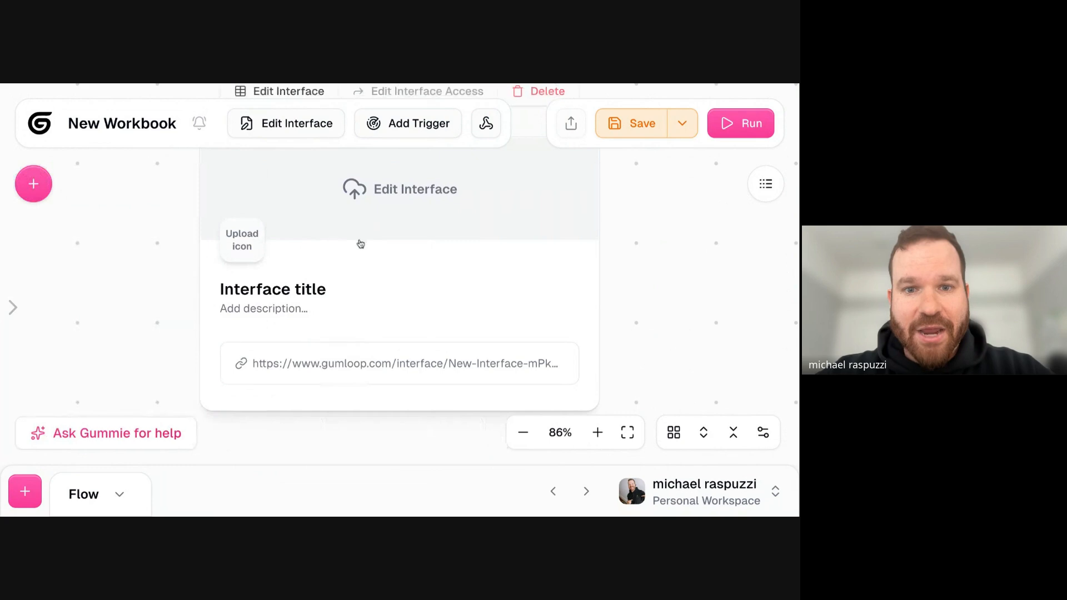
- Save the new workbook with its interface
scroll(107, 274, "down", 5)
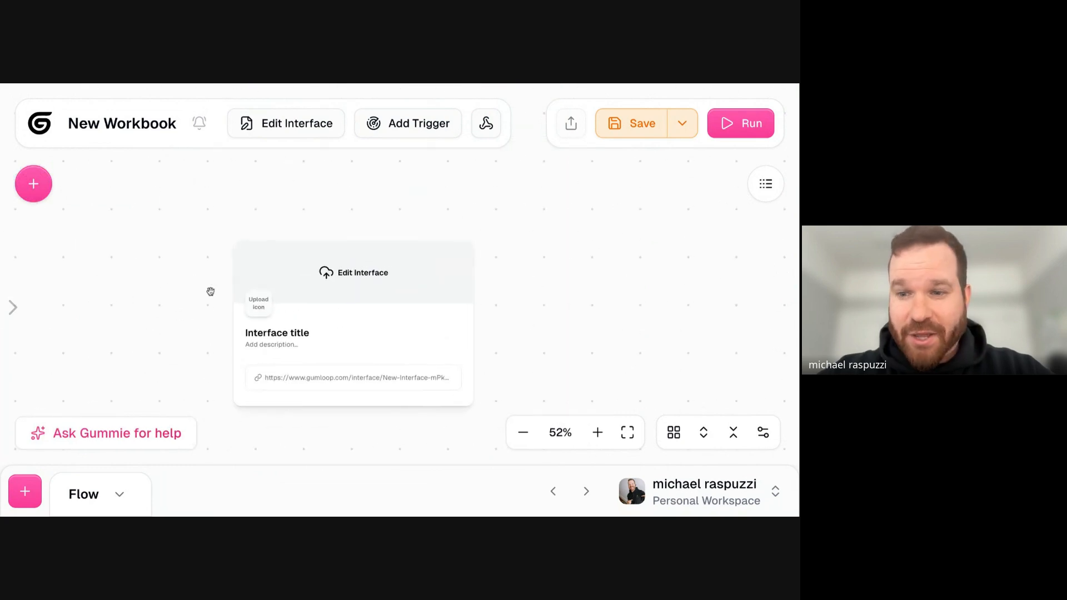
left_click(632, 126)
scroll(550, 239, "up", 5)
mouse_move(448, 229)
left_mouse_down()
mouse_move(432, 227)
mouse_move(450, 229)
left_mouse_up()
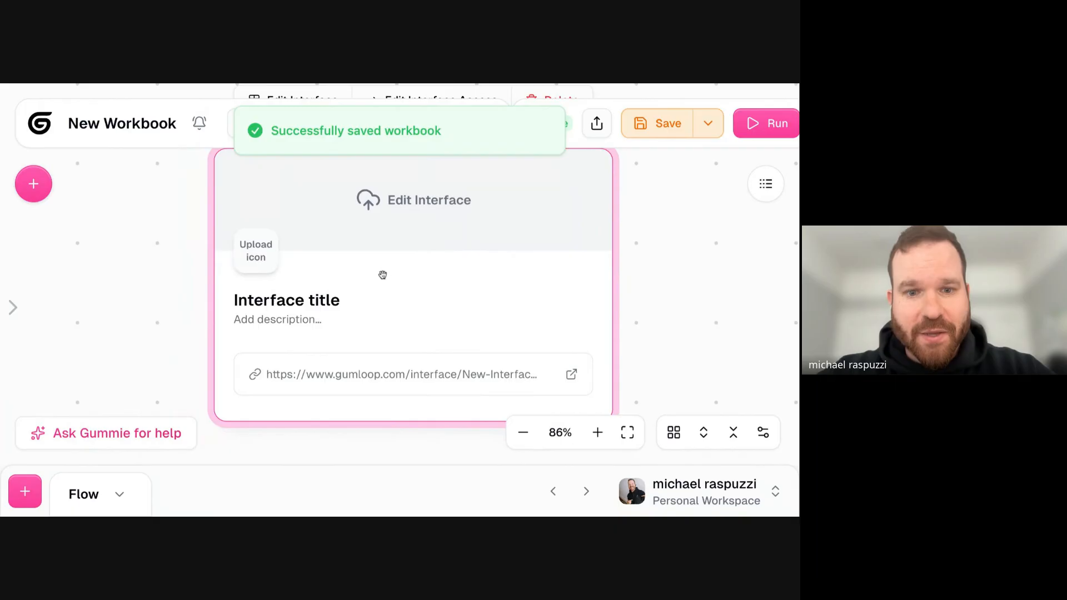
scroll(342, 239, "down", 3)
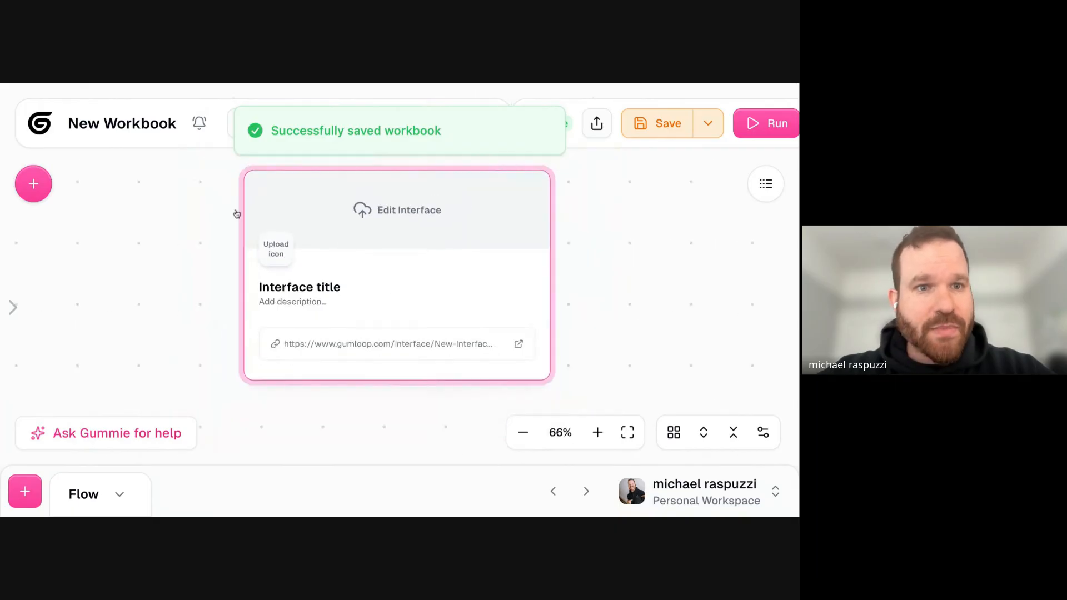
- Rename the workbook as "Product Ad / BUILD ALONG"
left_click(144, 123)
triple_click(142, 121)
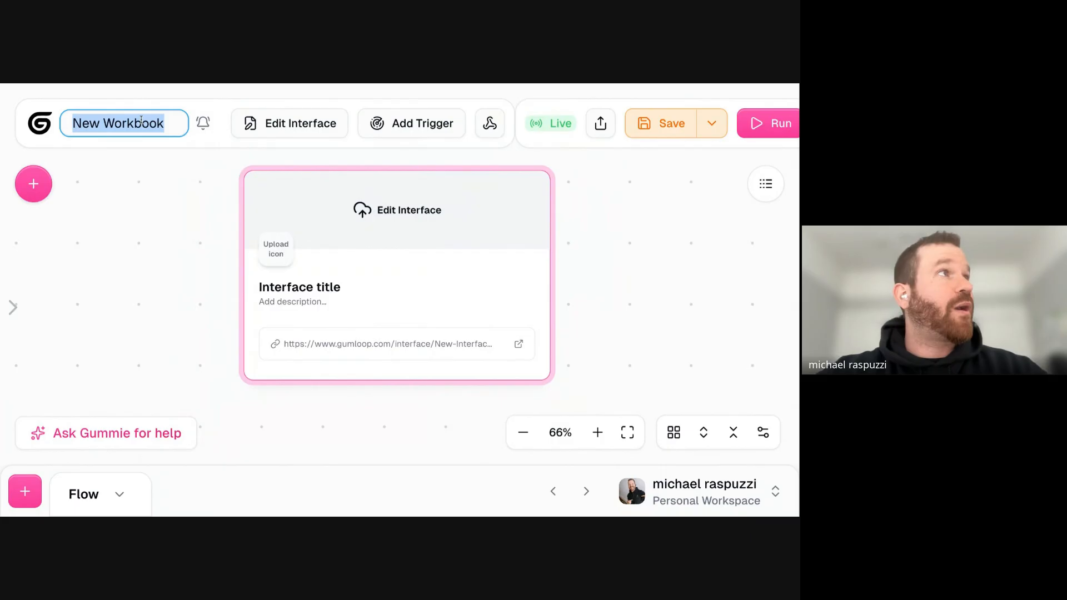
type("Product Ad / BUILD ALONG")
left_click(84, 209)
scroll(570, 232, "down", 5)
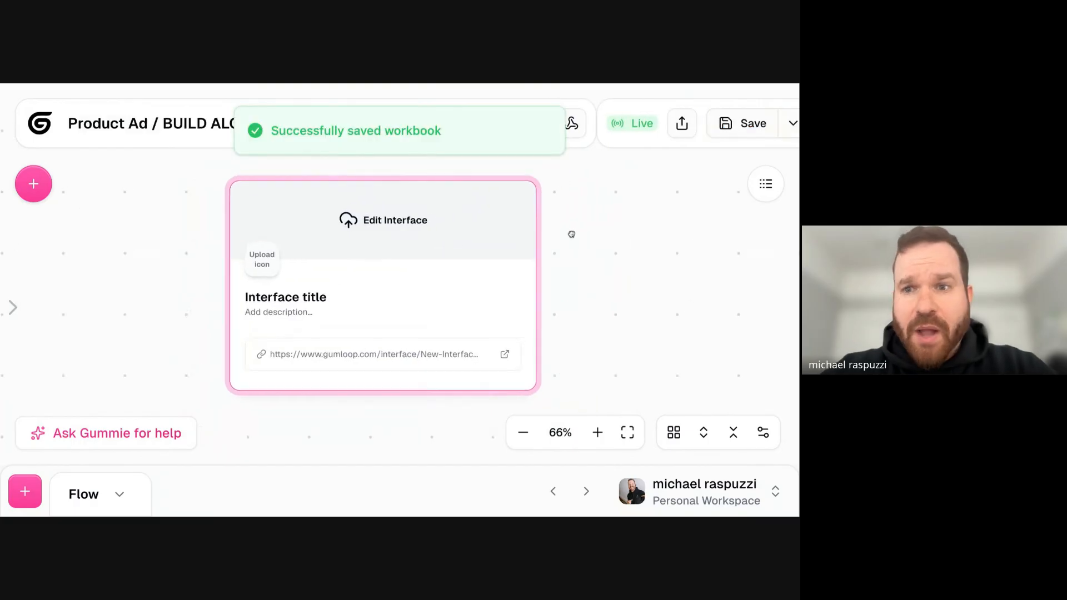
left_click_drag(443, 248, 463, 247)
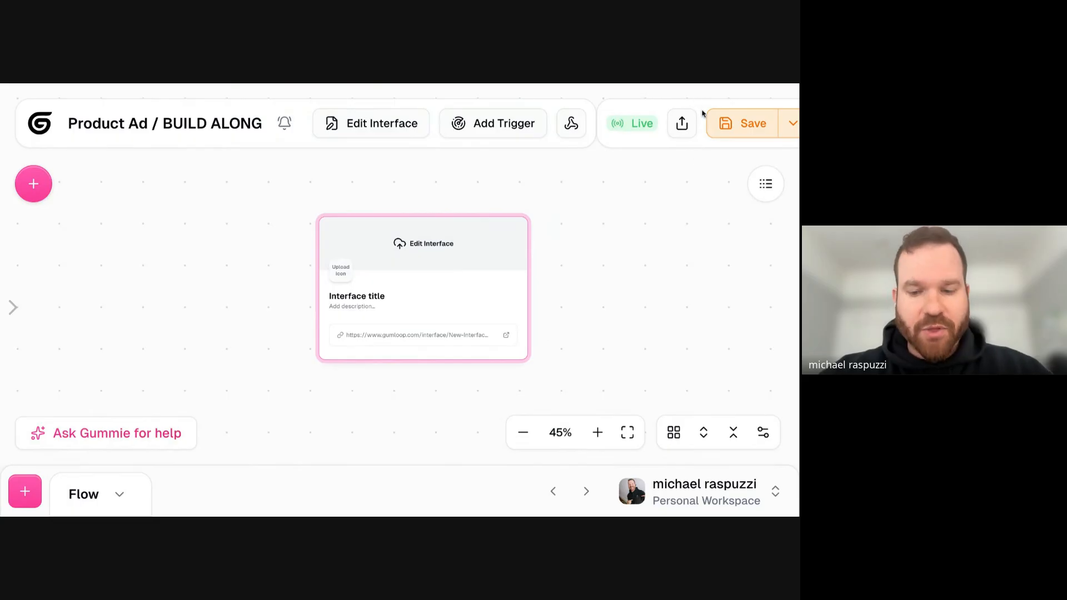
- Open the workbook's interface for editing
key("super+minus")
left_click(541, 185)
left_click(416, 265)
scroll(415, 263, "up", 3)
scroll(475, 260, "down", 1)
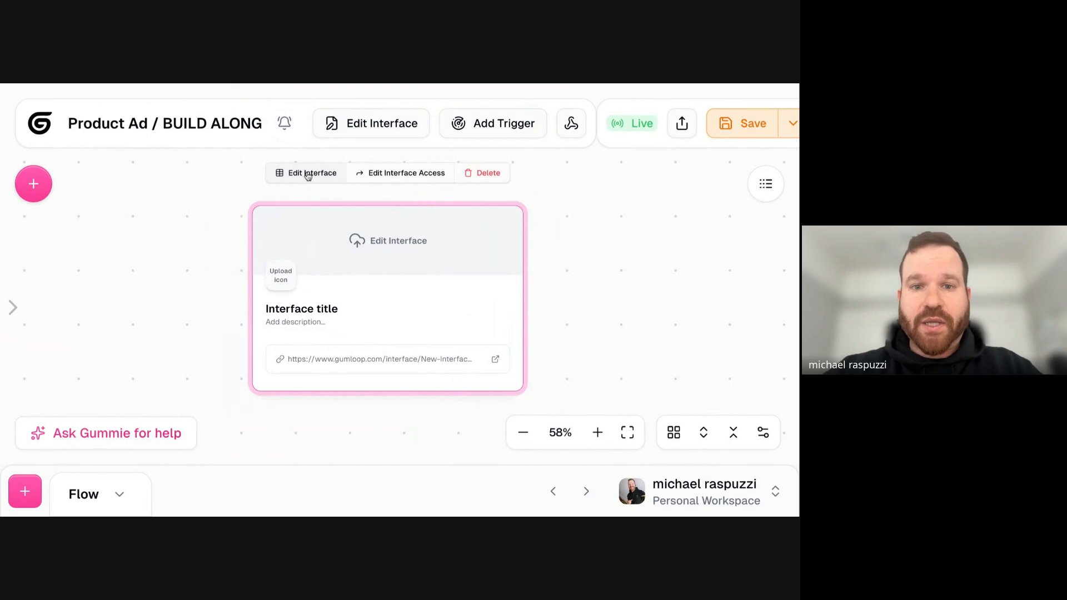
left_click_drag(382, 243, 383, 237)
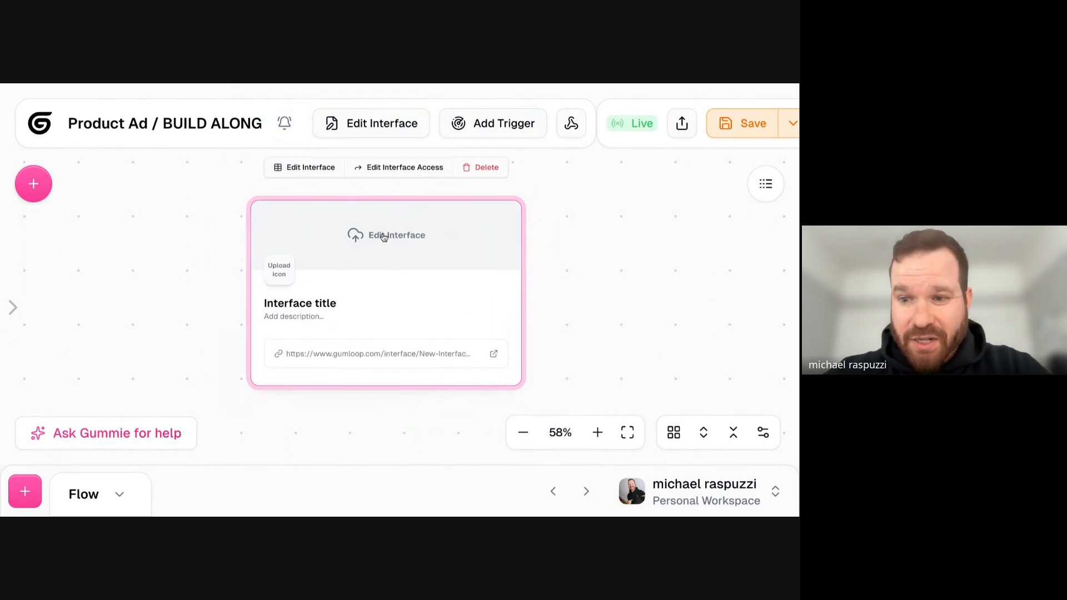
left_click(294, 169)
- Examine the empty interface form and the input and structure elements available for it
scroll(483, 222, "down", 3)
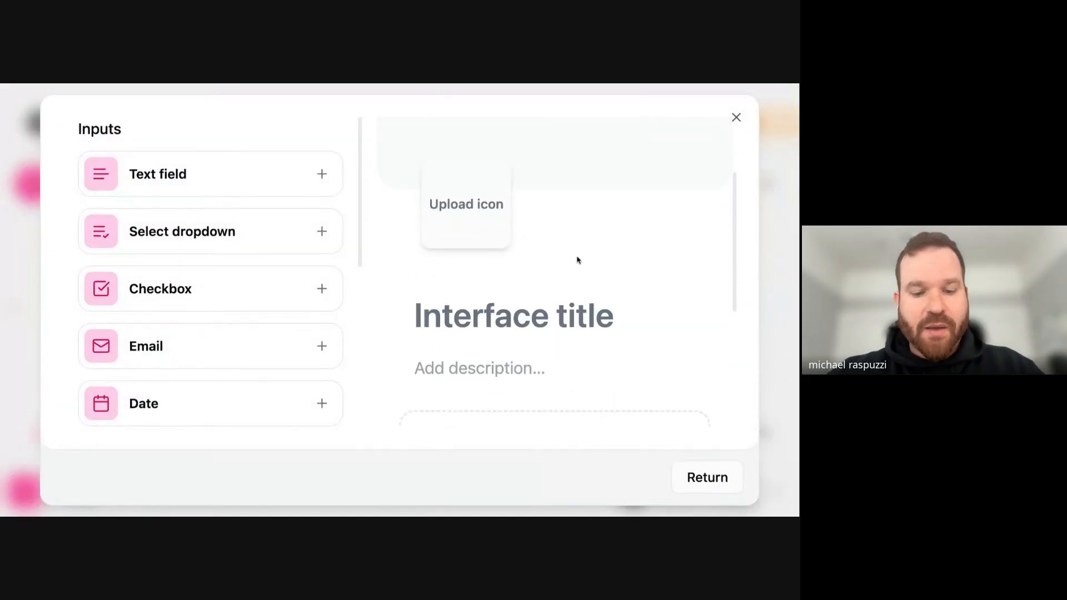
scroll(564, 267, "down", 4)
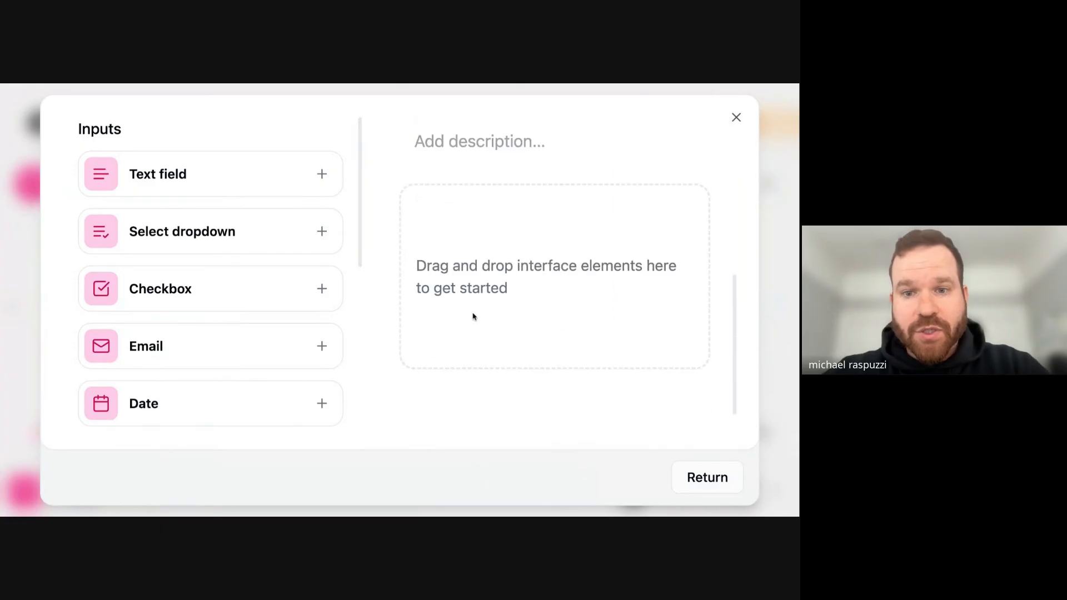
scroll(472, 315, "up", 6)
scroll(251, 165, "down", 1)
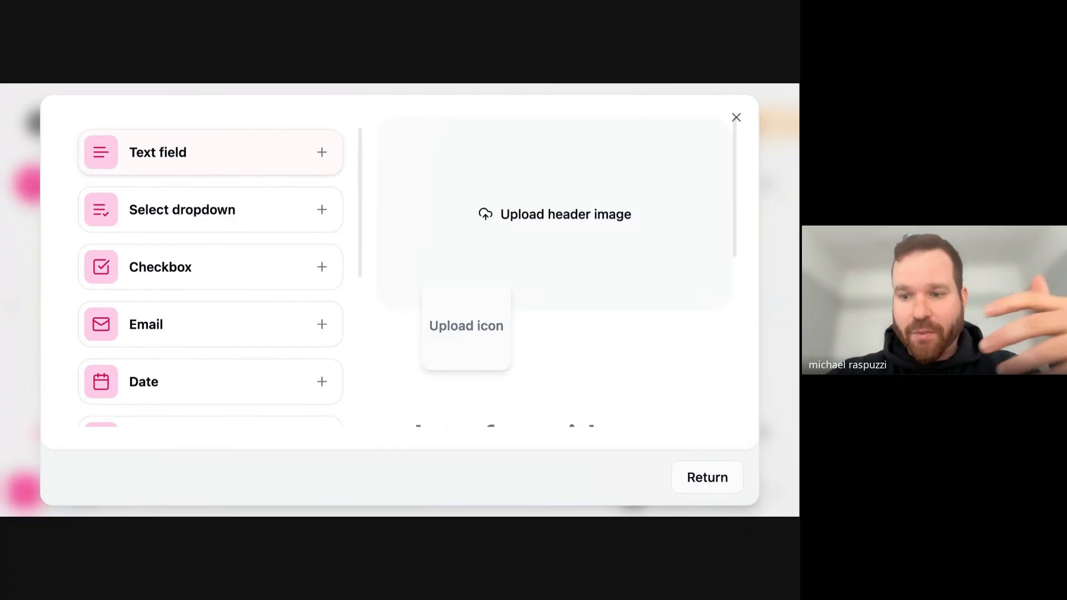
scroll(243, 169, "down", 10)
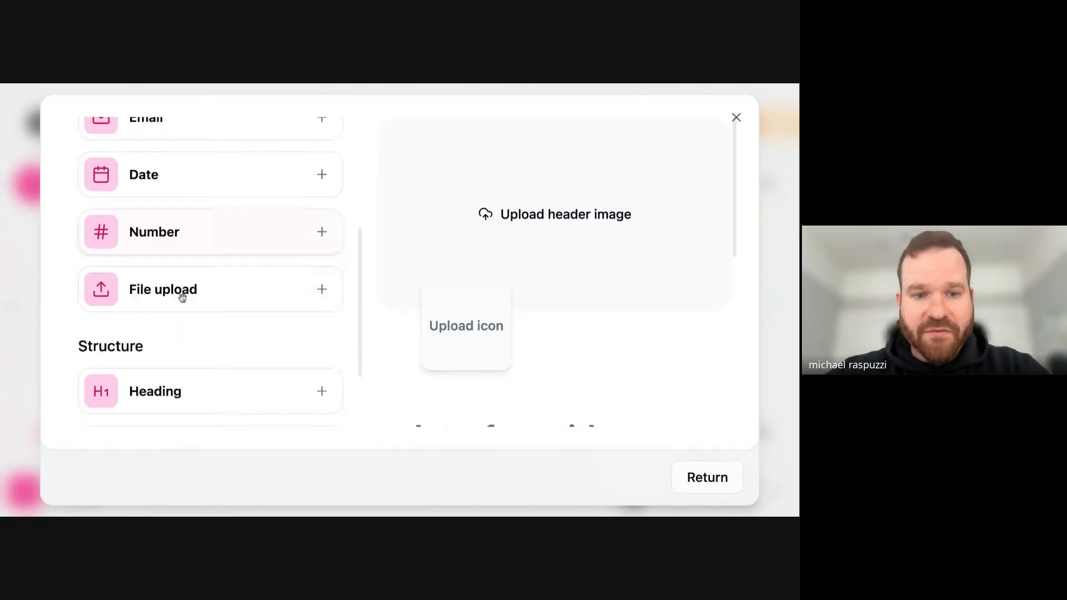
scroll(205, 311, "up", 5)
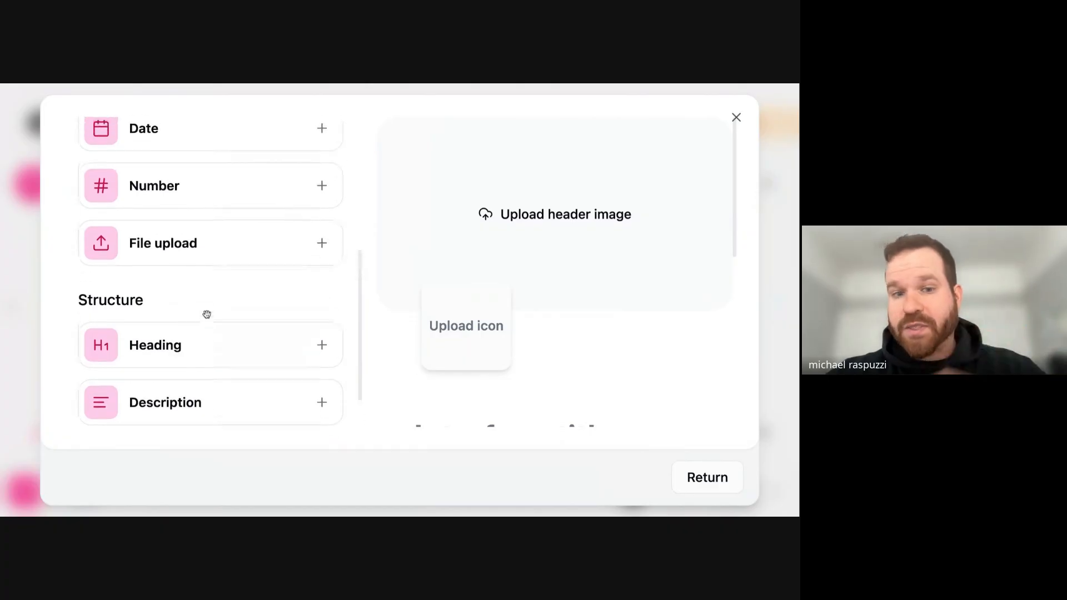
scroll(216, 343, "up", 1)
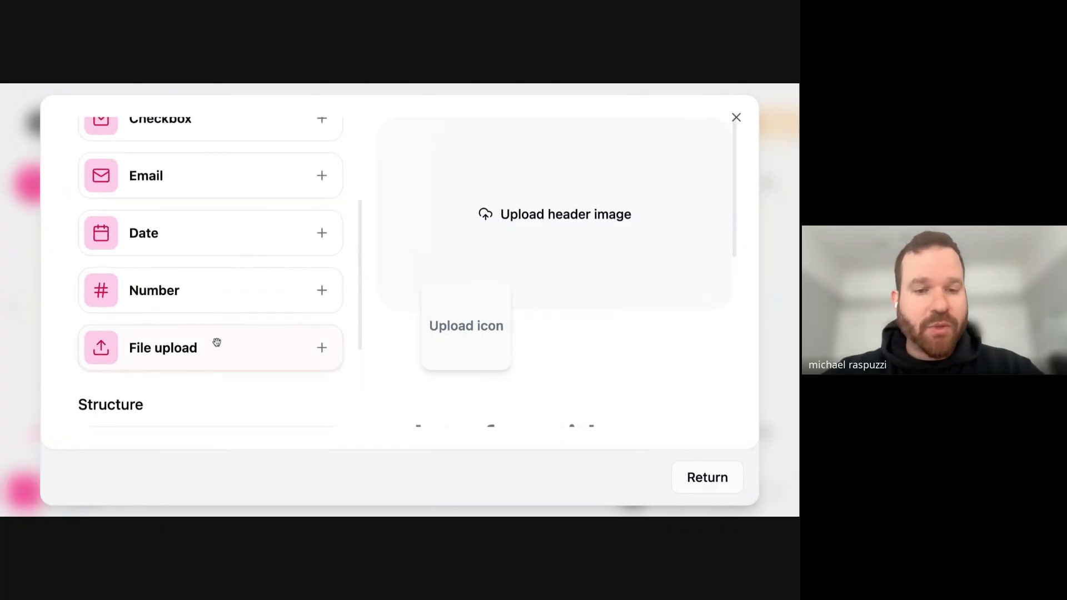
scroll(215, 362, "up", 6)
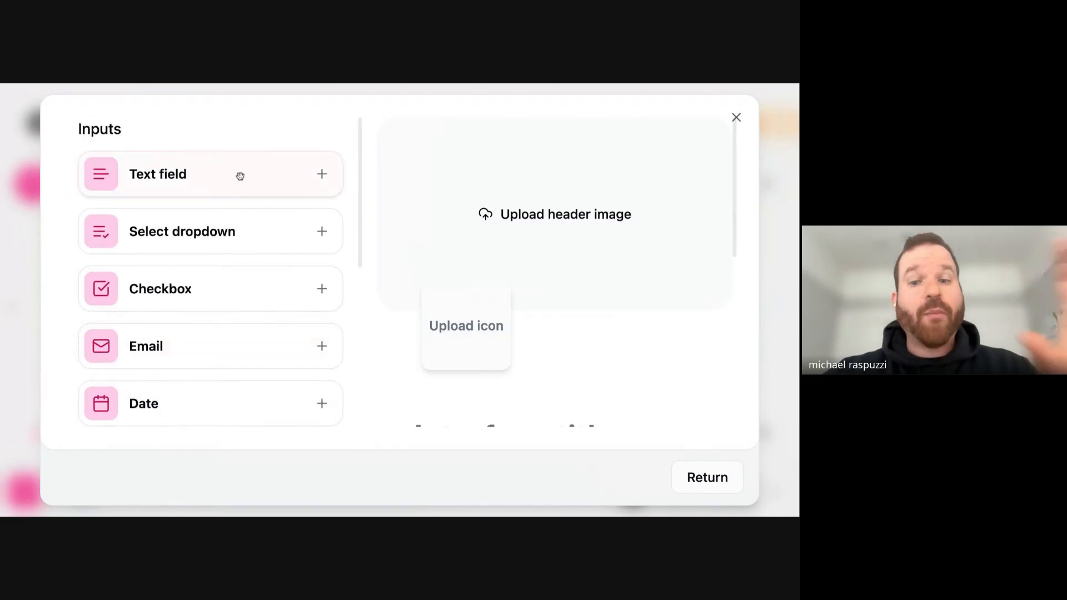
- Add a text field to the interface and title the interface "Seasonal Product Campaign"
left_click(290, 179)
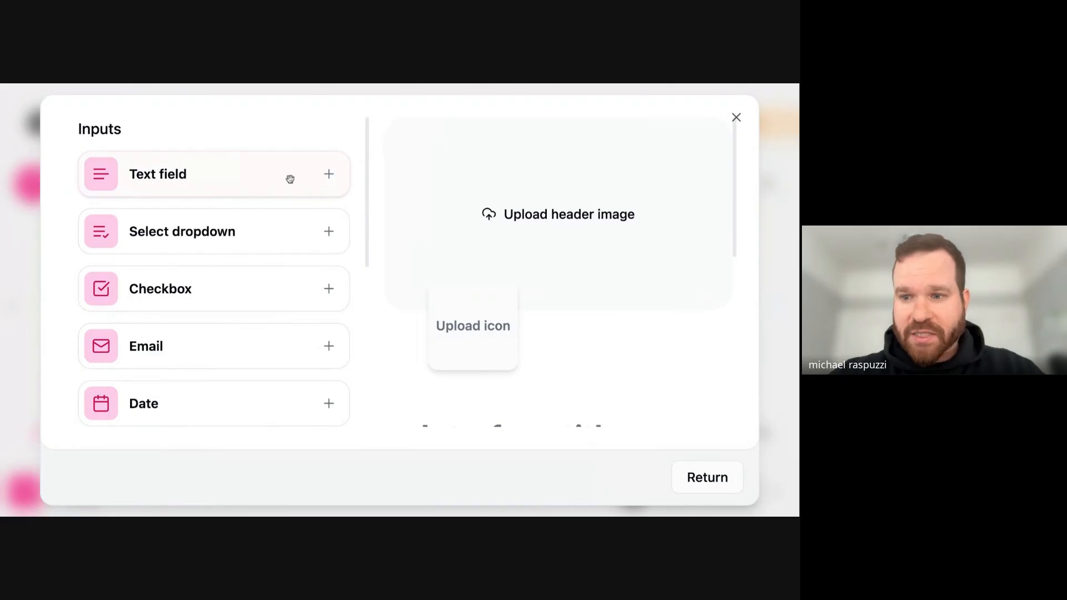
scroll(530, 314, "down", 3)
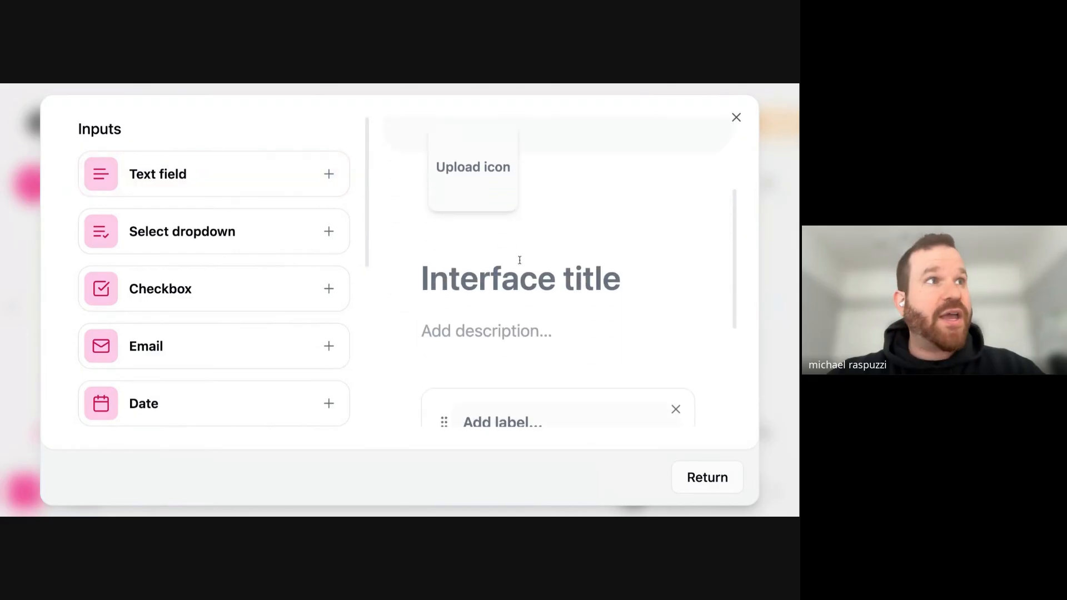
type("Seasonal")
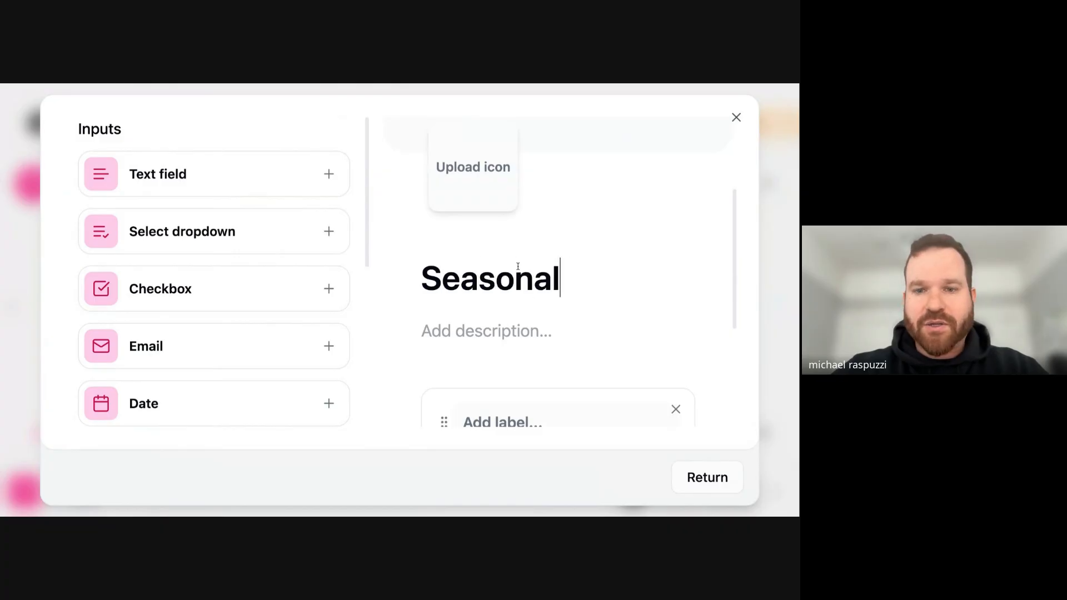
type(" Product Campaign")
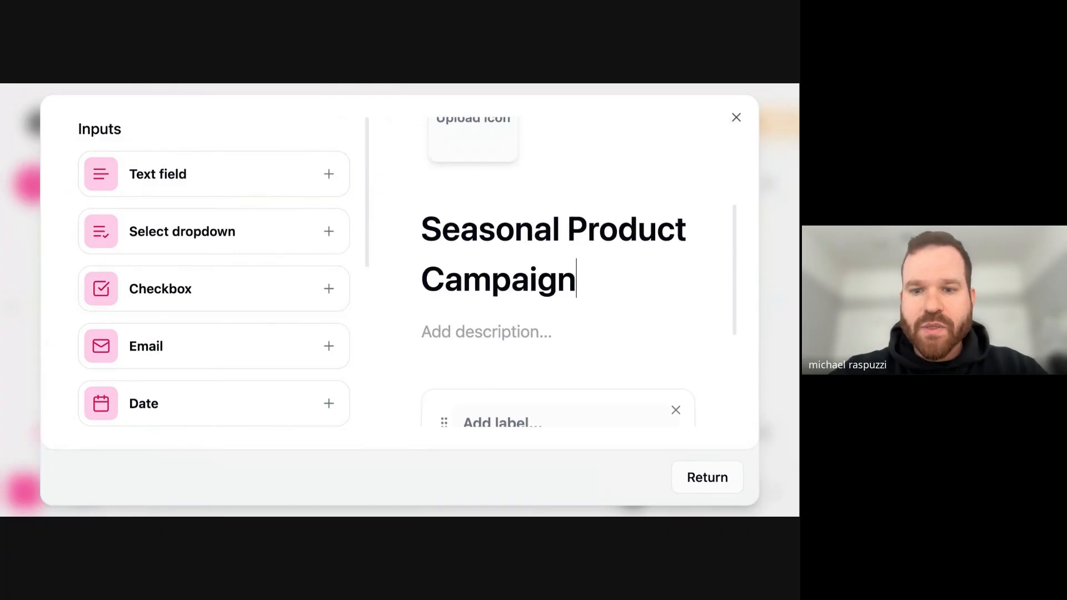
- Label the first text field "1. Company Name"
scroll(574, 249, "down", 2)
left_click(524, 312)
type("1. Company Name")
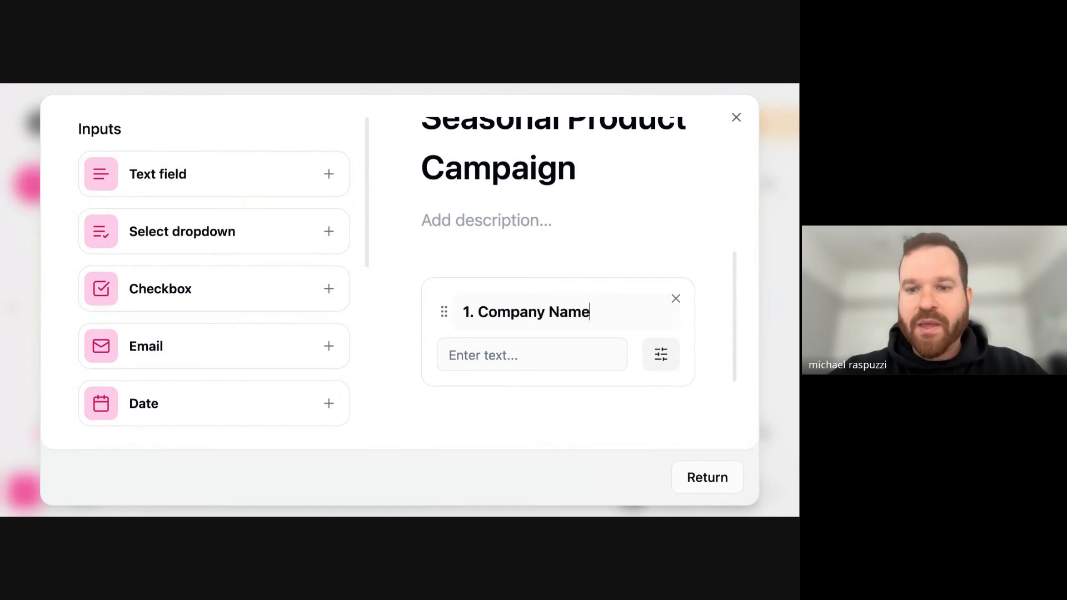
scroll(511, 228, "down", 1)
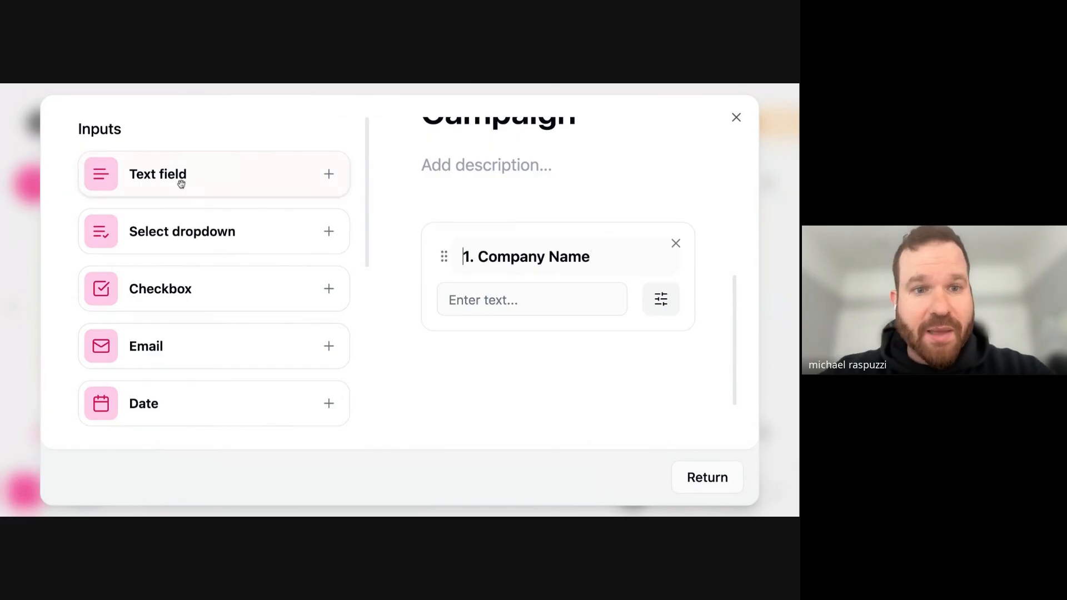
- Add three more text fields and label the second field "2. Product Names"
left_click(330, 175)
left_click(330, 175)
scroll(535, 222, "down", 2)
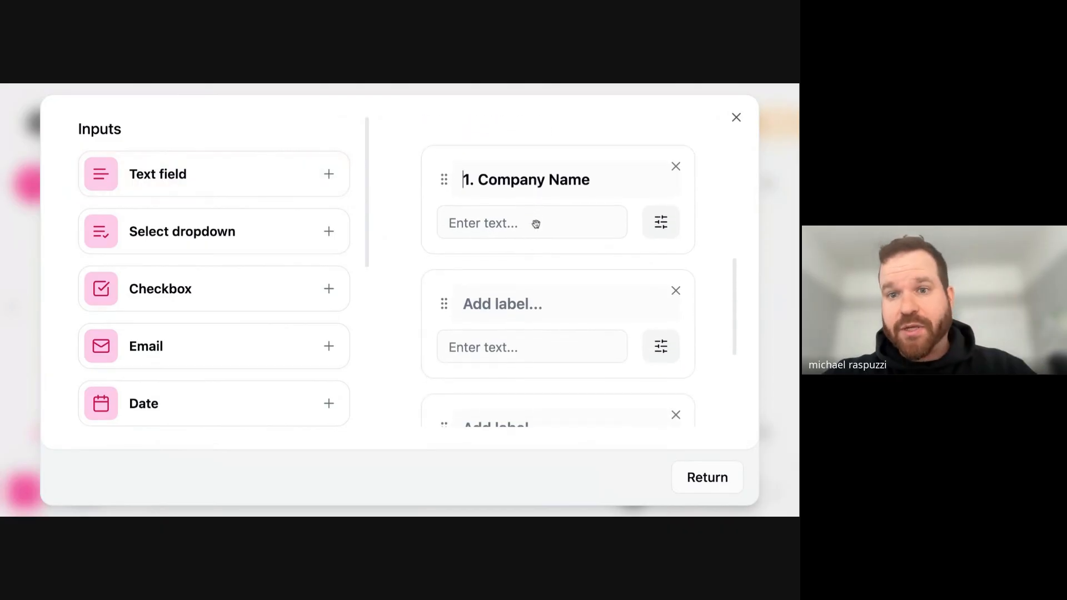
type("2. ")
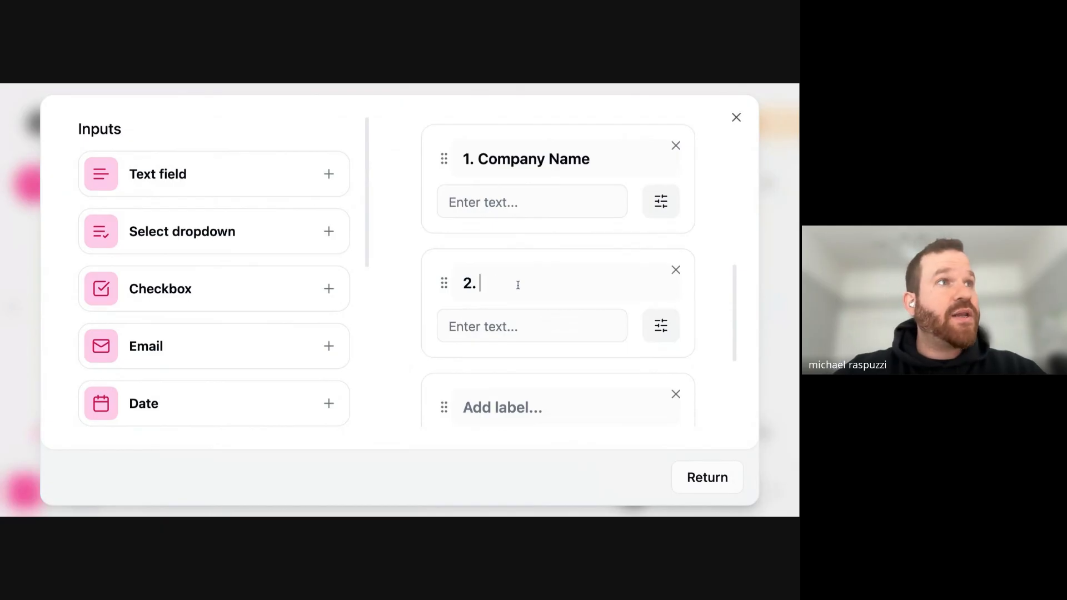
type("Product Names")
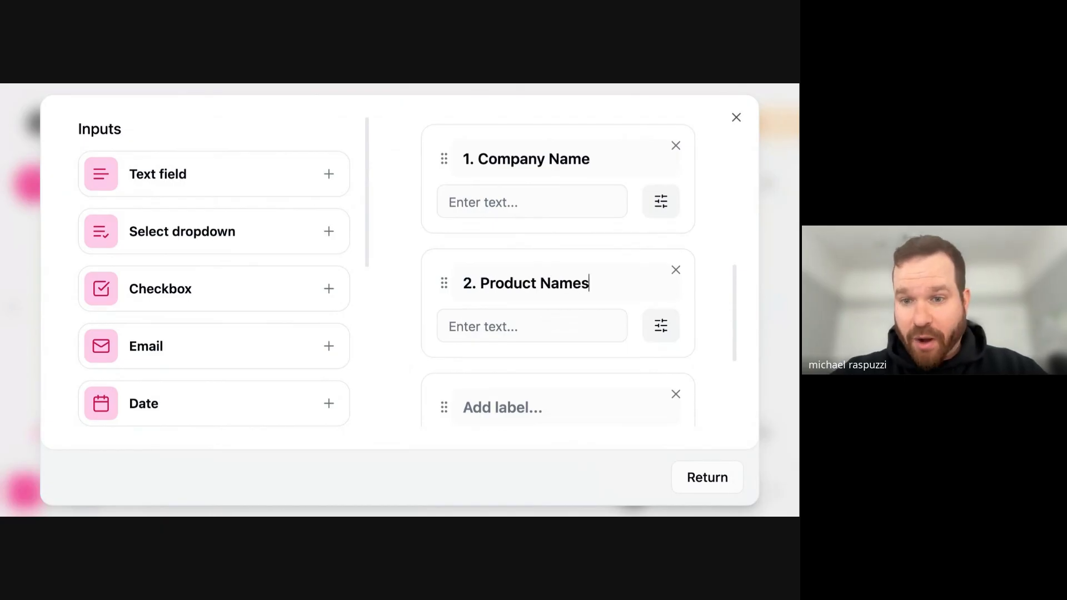
- Label the third text field "3. Product Page URL"
scroll(558, 272, "down", 1)
scroll(512, 245, "down", 3)
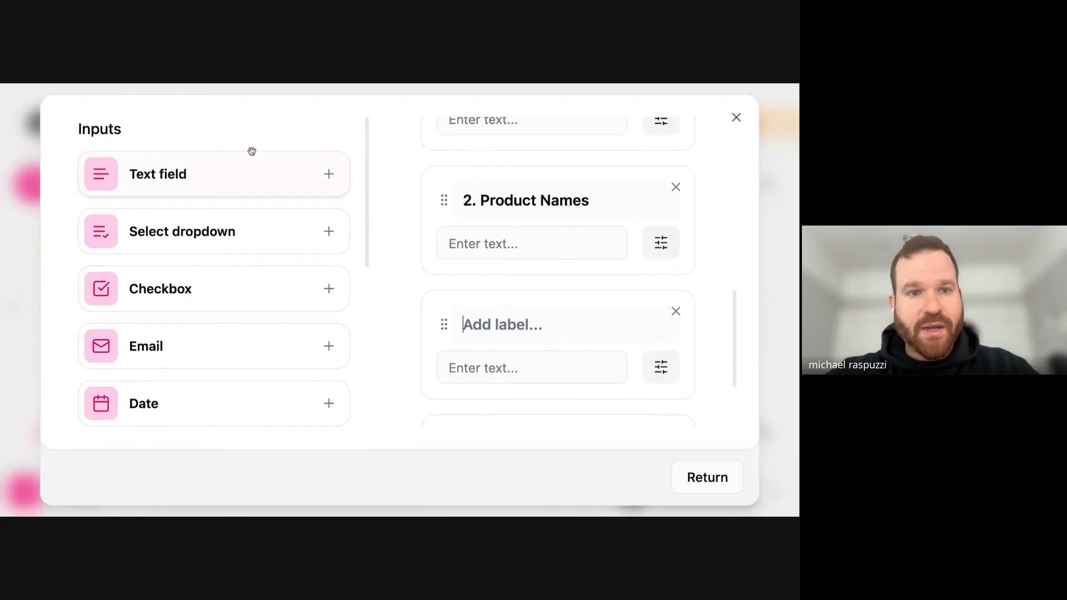
left_click(516, 291)
type("3. ")
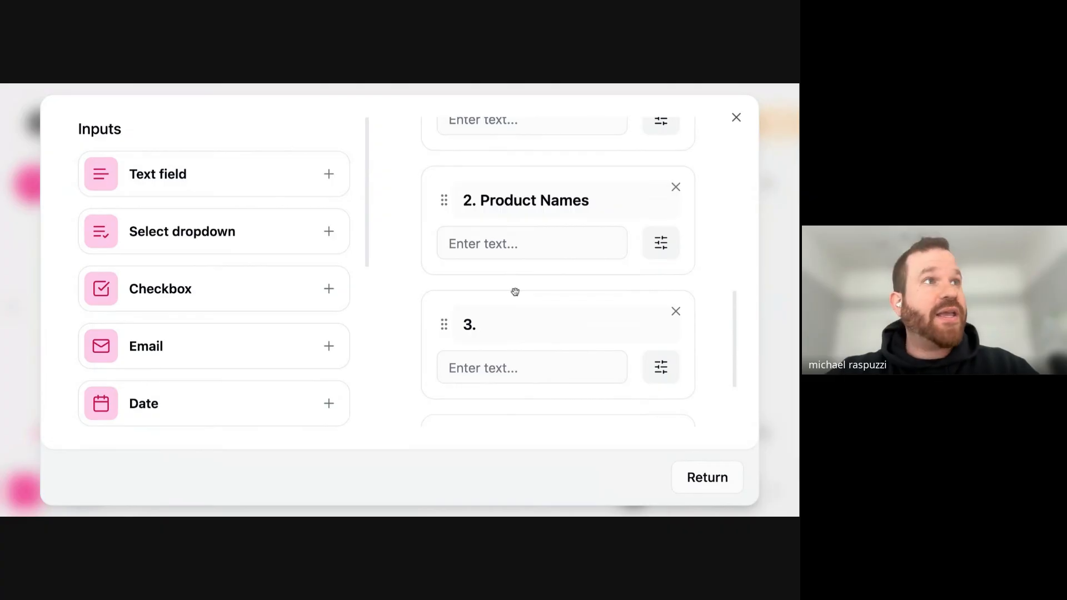
type("Product Page URL")
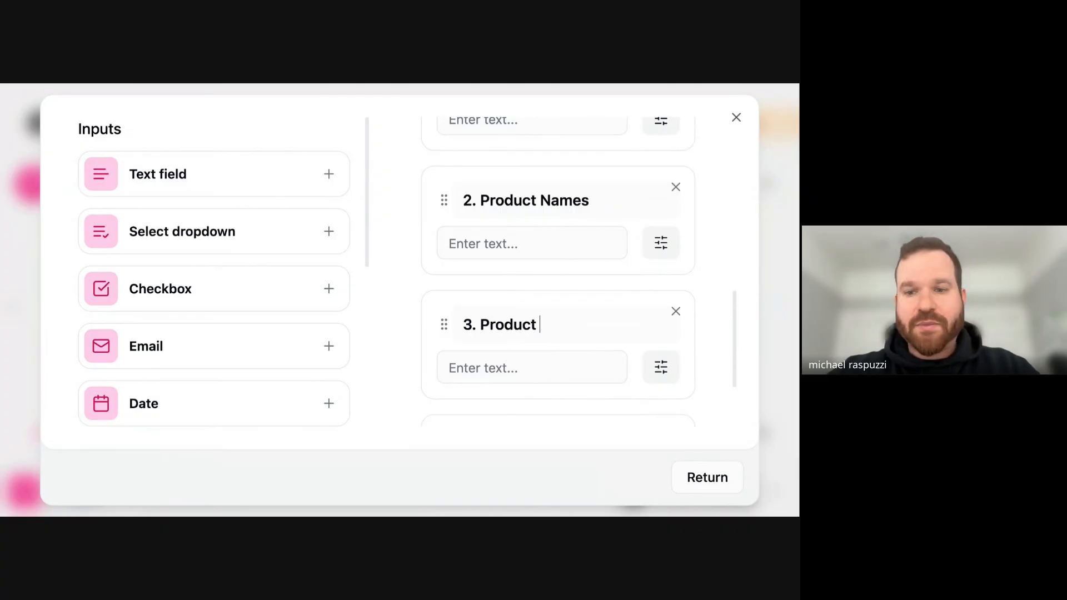
scroll(534, 300, "down", 1)
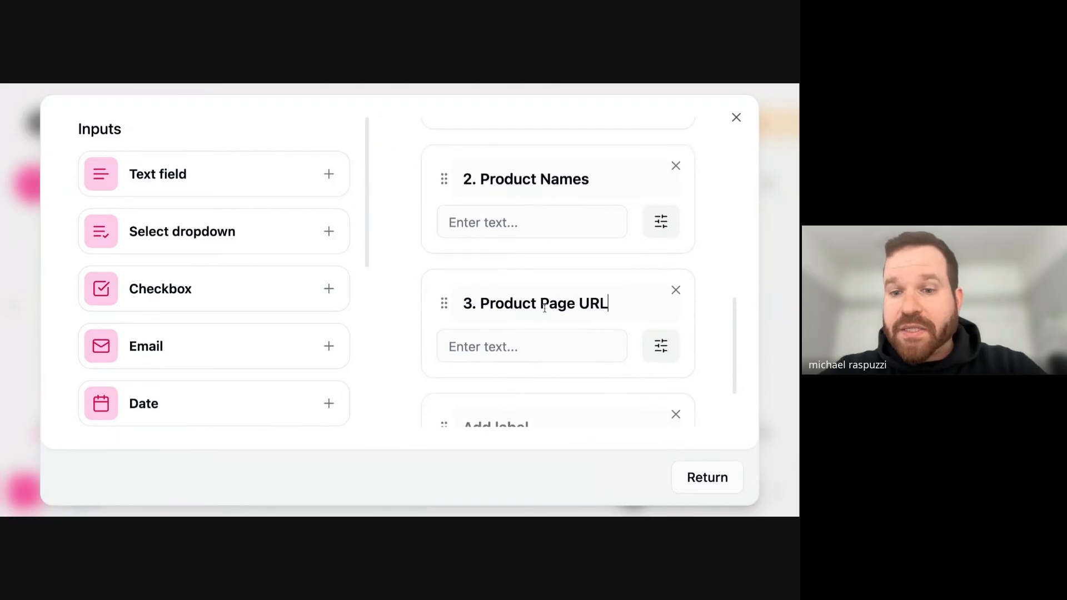
triple_click(546, 303)
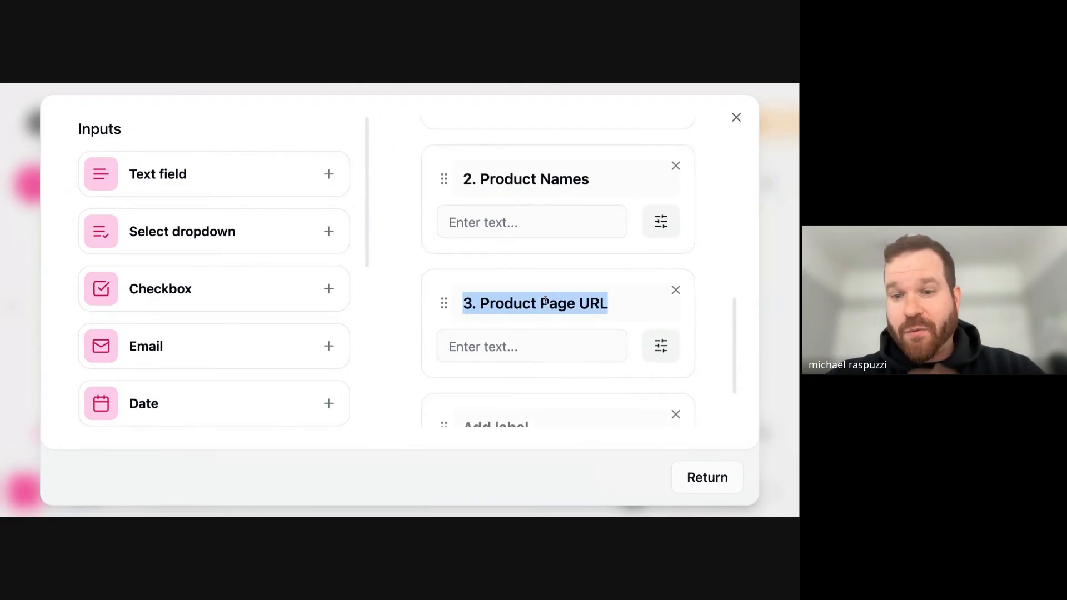
- Label the fourth text field "4. Product Image URL"
scroll(578, 274, "down", 5)
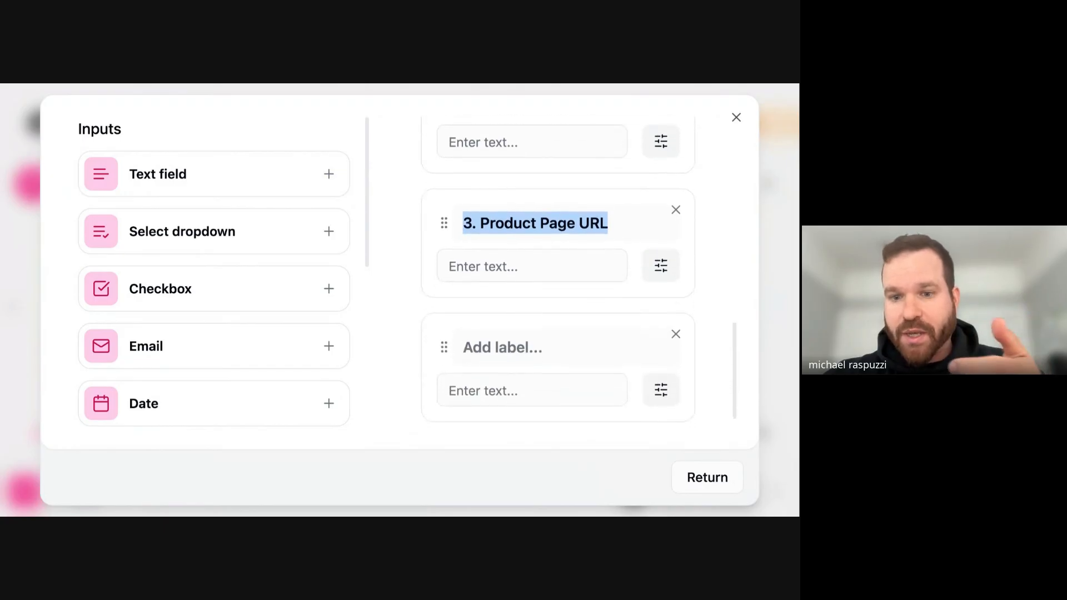
left_click(534, 322)
type("4. Product Image URL")
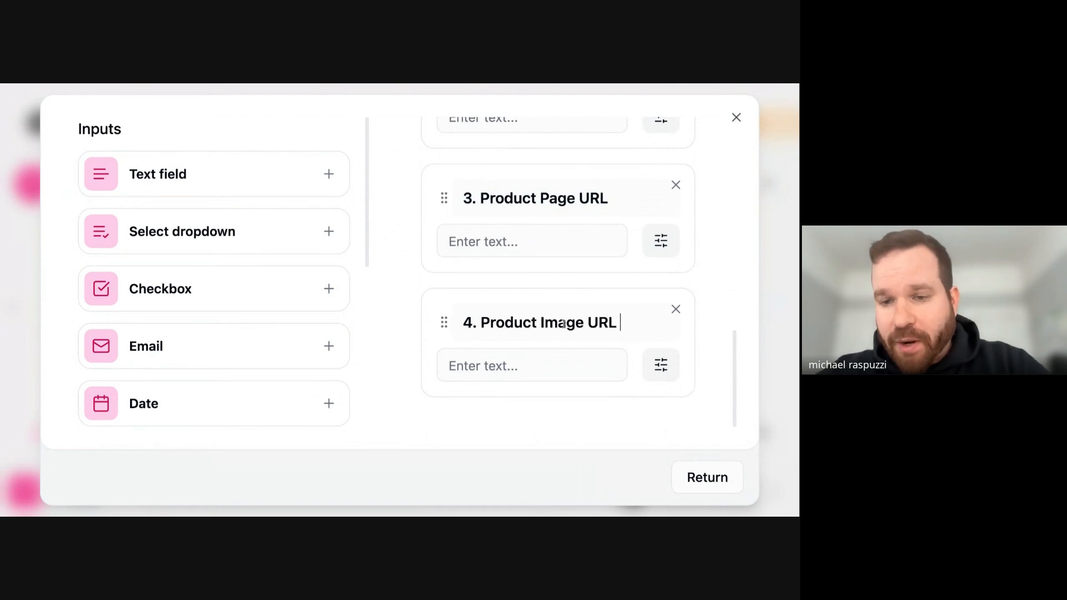
left_click(548, 369)
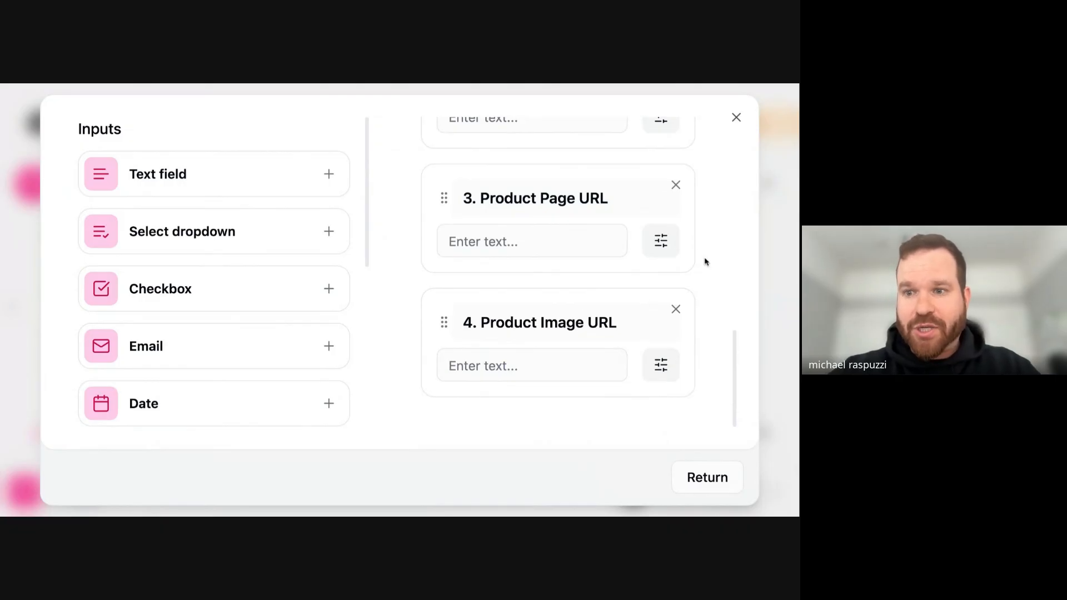
- Review the labels of the interface's text fields, from the company name down to the product URLs
scroll(569, 261, "up", 6)
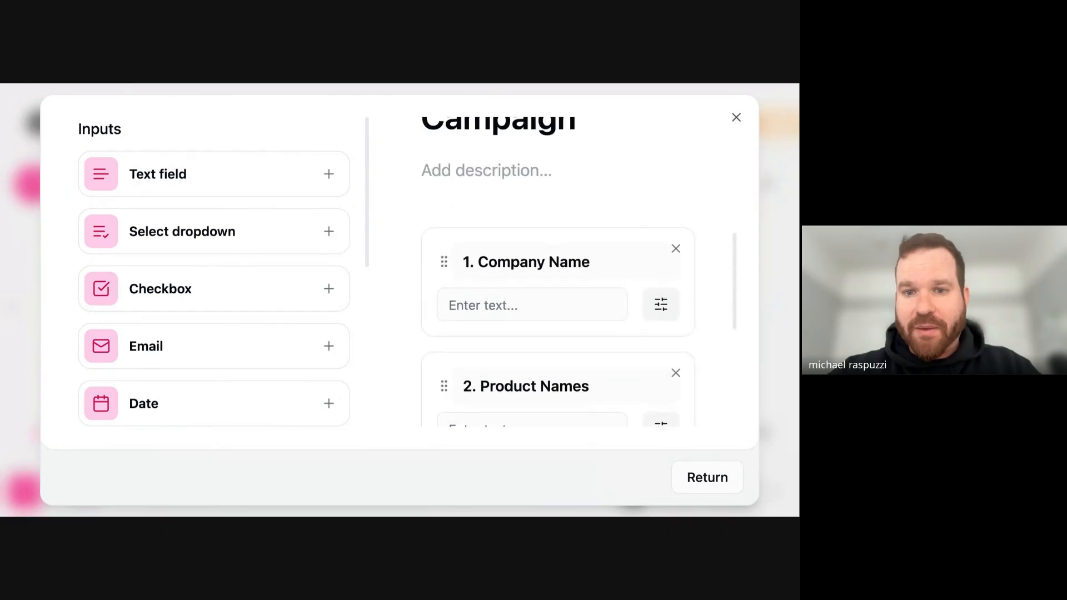
scroll(569, 262, "down", 1)
double_click(569, 251)
triple_click(569, 250)
scroll(569, 251, "down", 3)
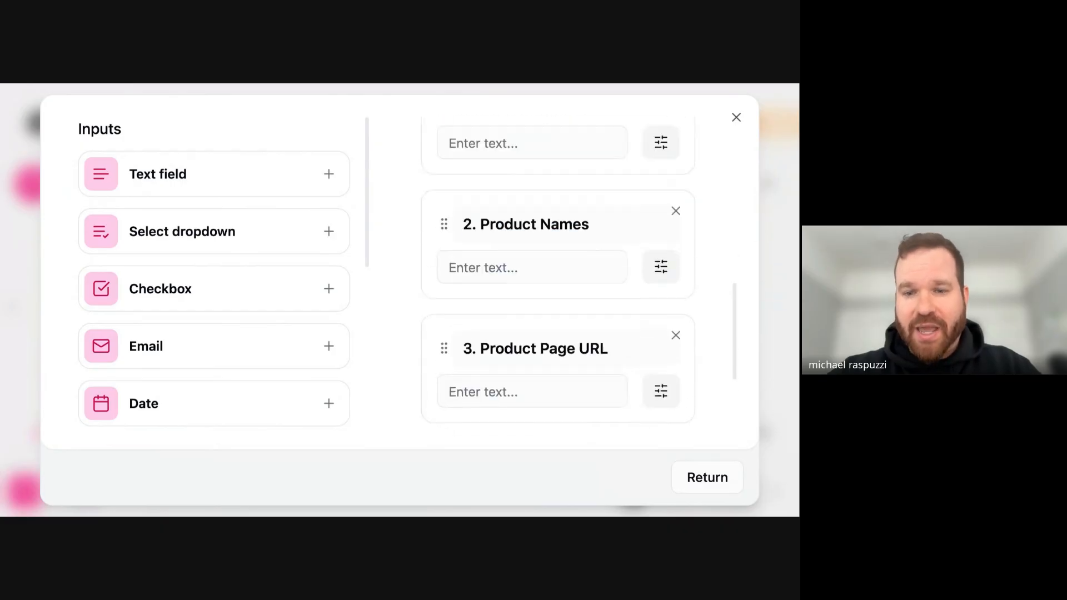
triple_click(549, 206)
scroll(574, 205, "down", 2)
triple_click(574, 200)
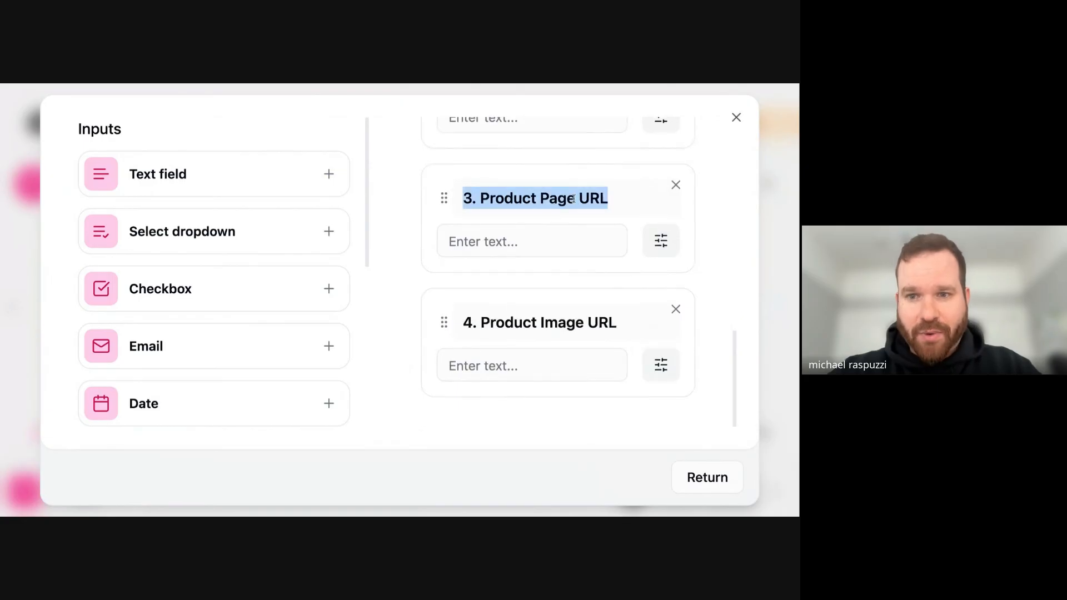
- Close the interface editor and return to the flow canvas showing the Seasonal Product Campaign interface
left_click(574, 328)
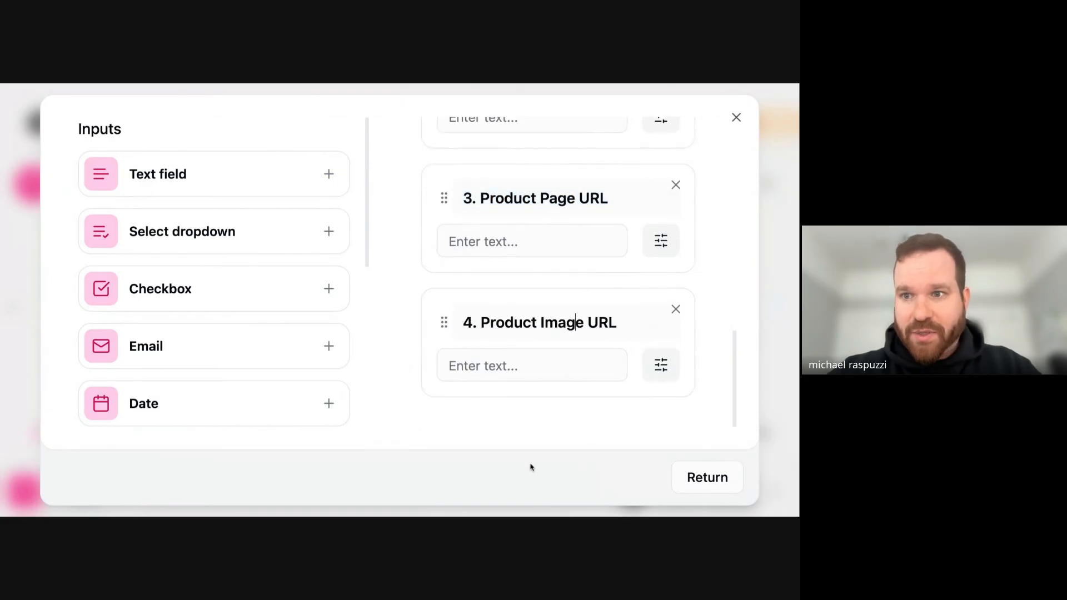
left_click(736, 118)
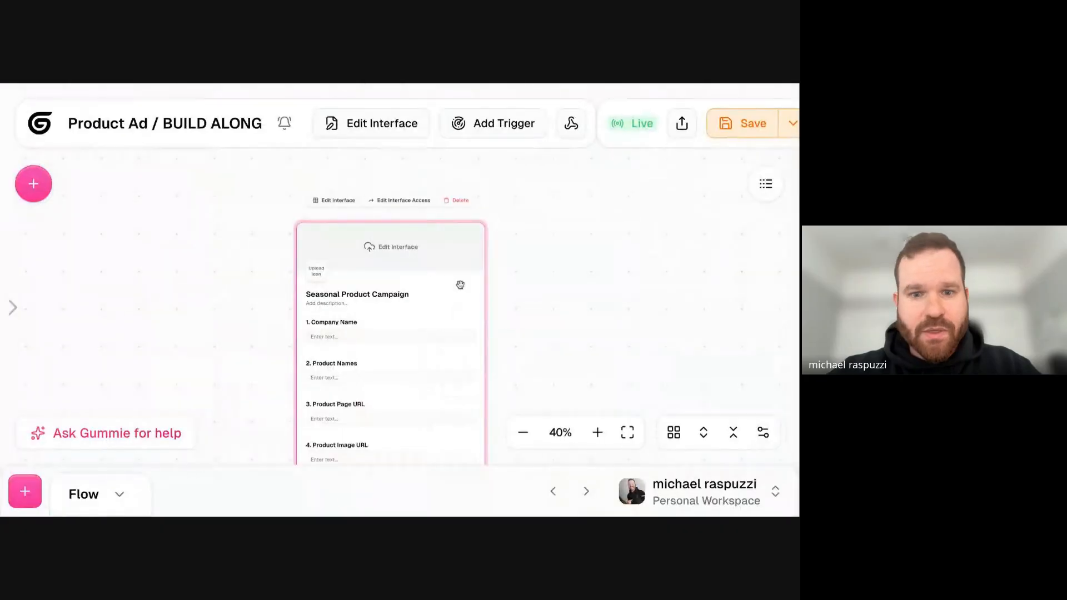
scroll(553, 224, "down", 3)
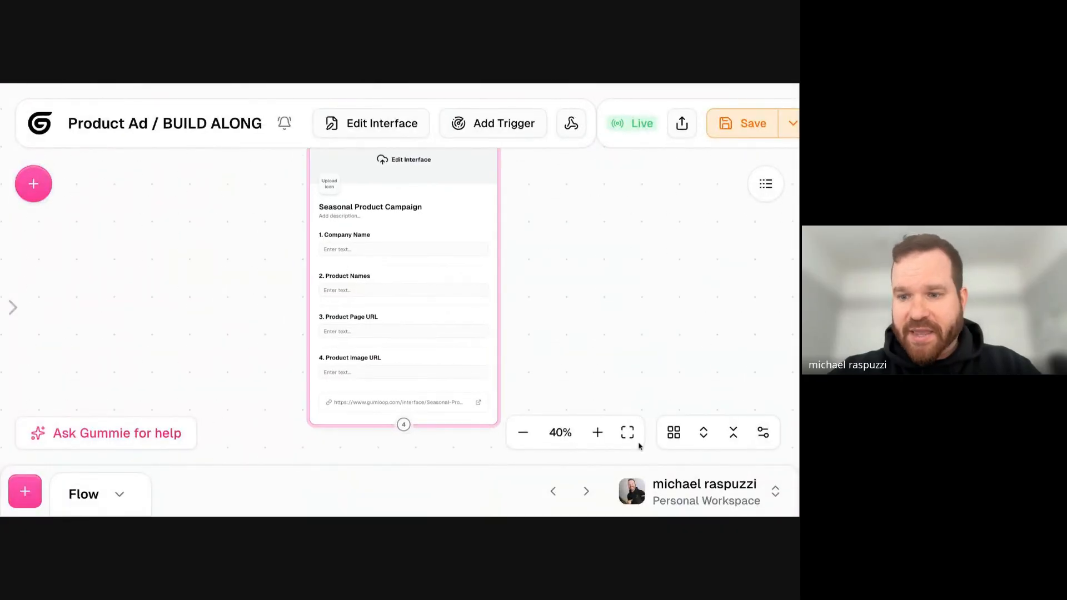
left_click_drag(422, 201, 447, 192)
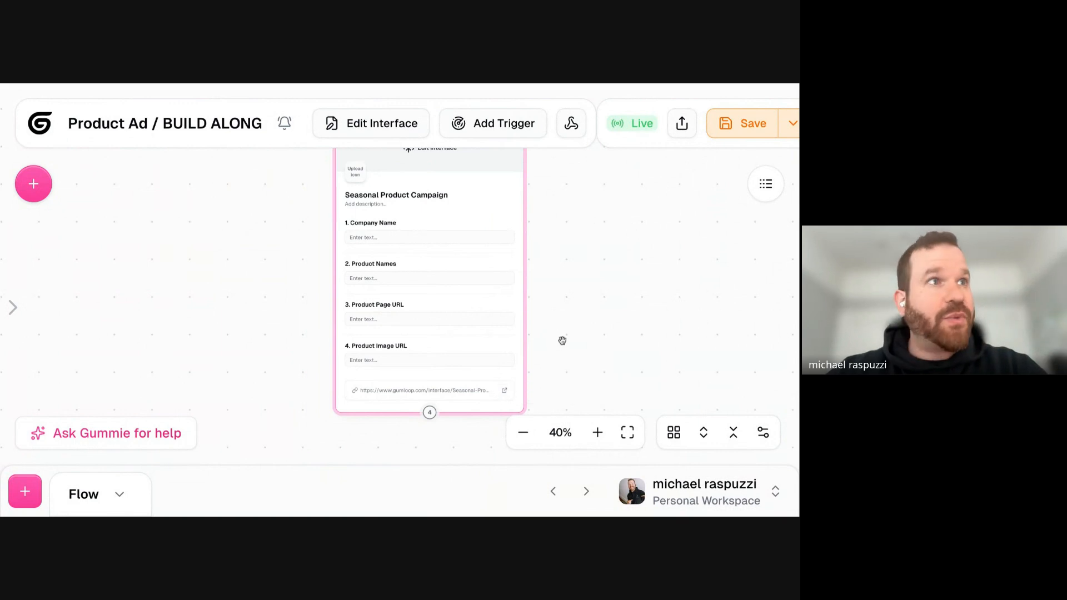
left_click_drag(567, 339, 567, 329)
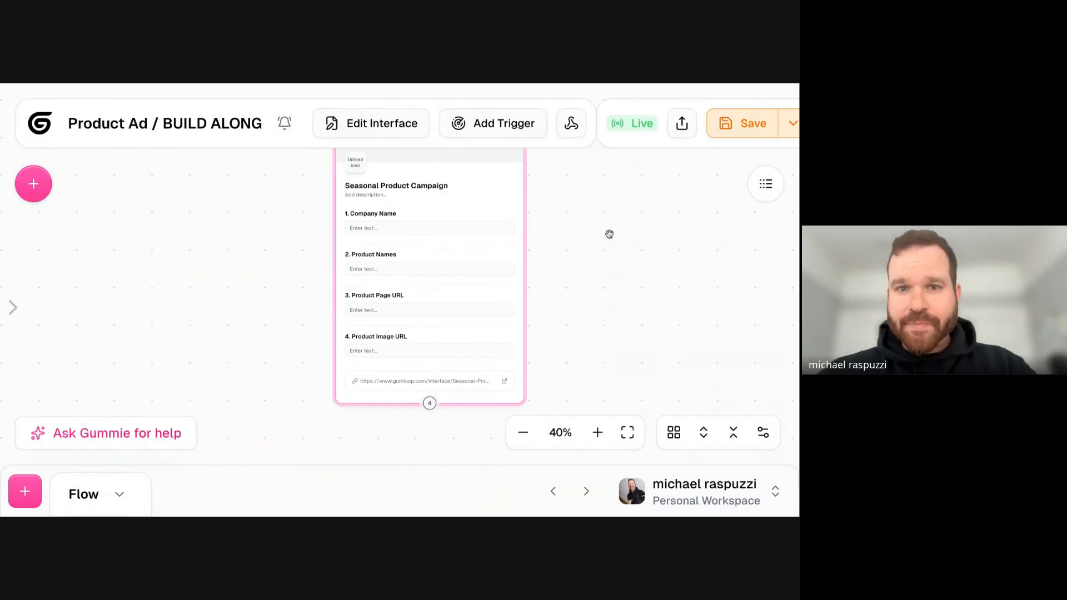
left_click_drag(608, 234, 579, 249)
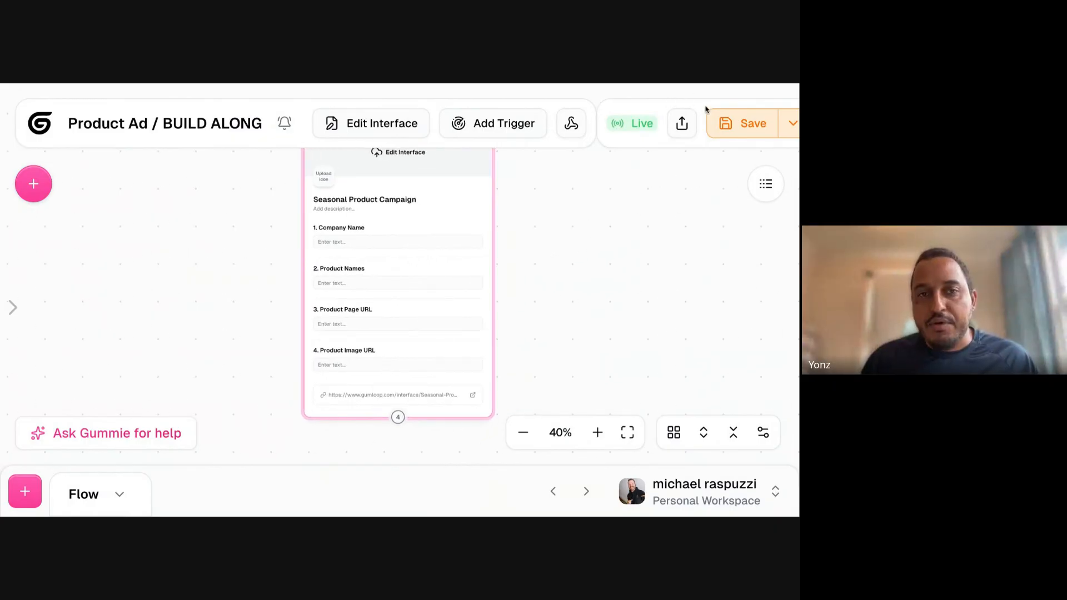
key("super+minus")
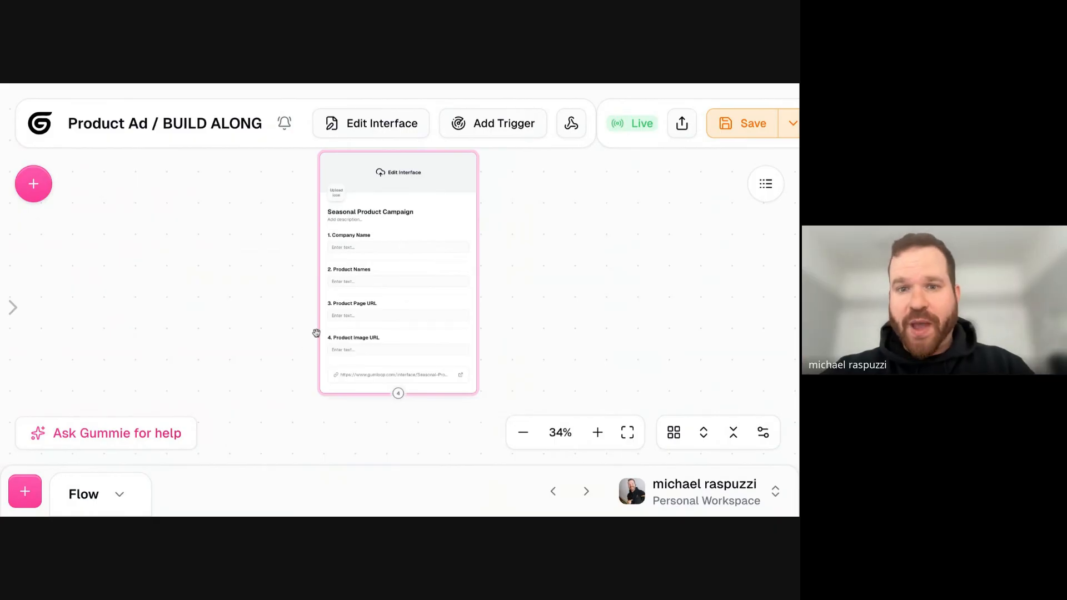
left_click_drag(234, 376, 246, 329)
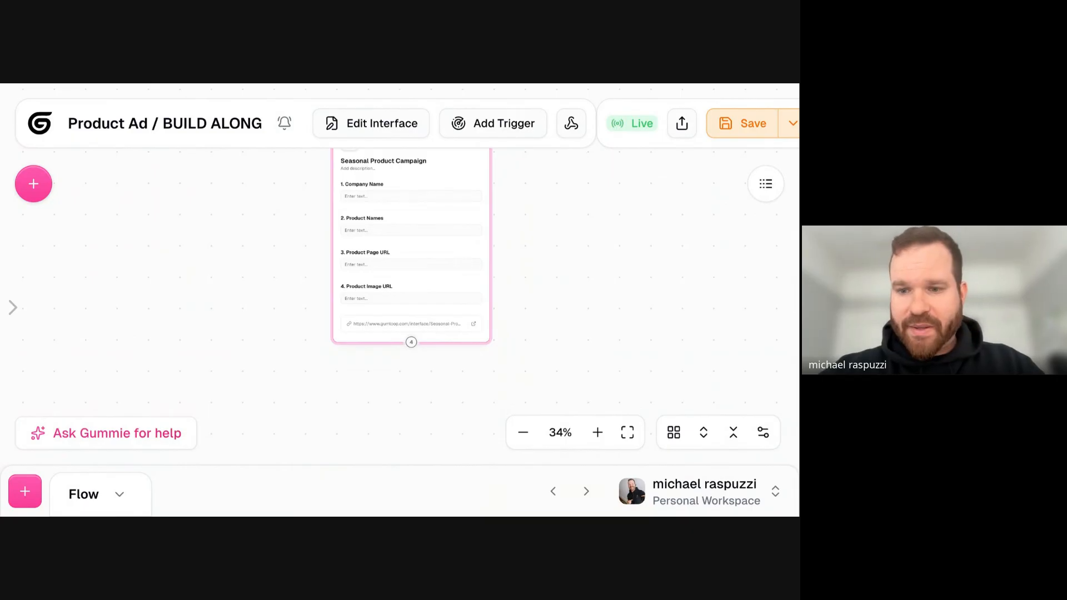
left_click_drag(245, 262, 235, 317)
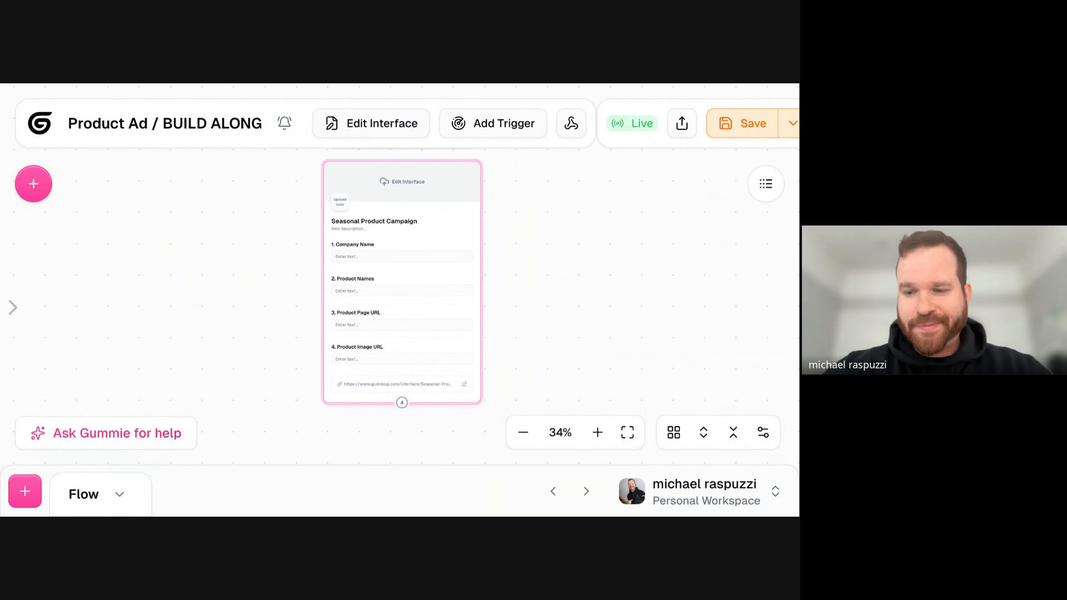
- Save the workflow with the completed Seasonal Product Campaign interface
left_click(748, 121)
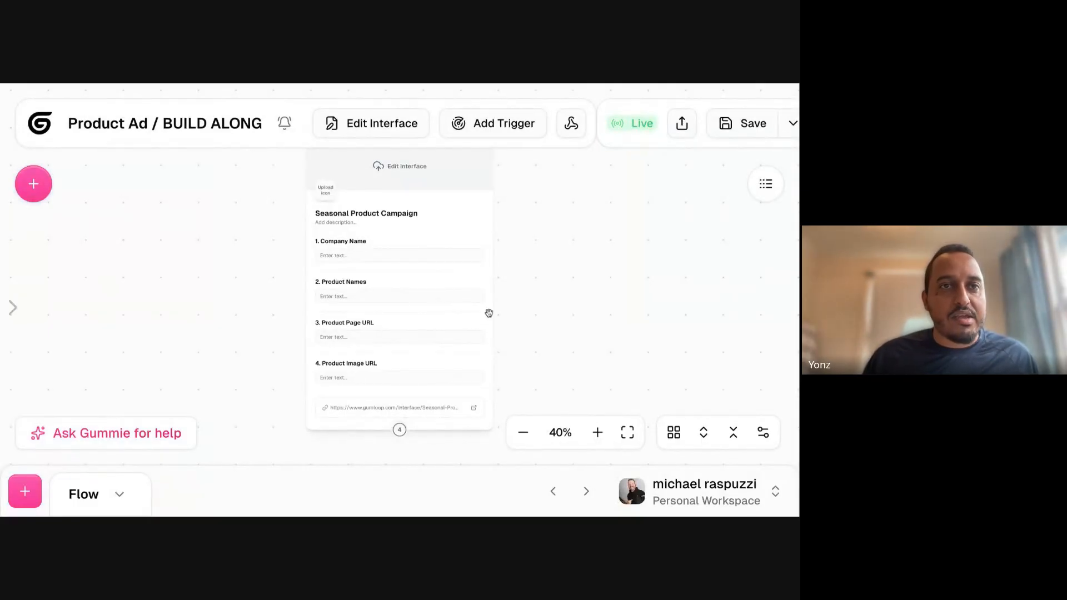
left_click_drag(486, 317, 479, 303)
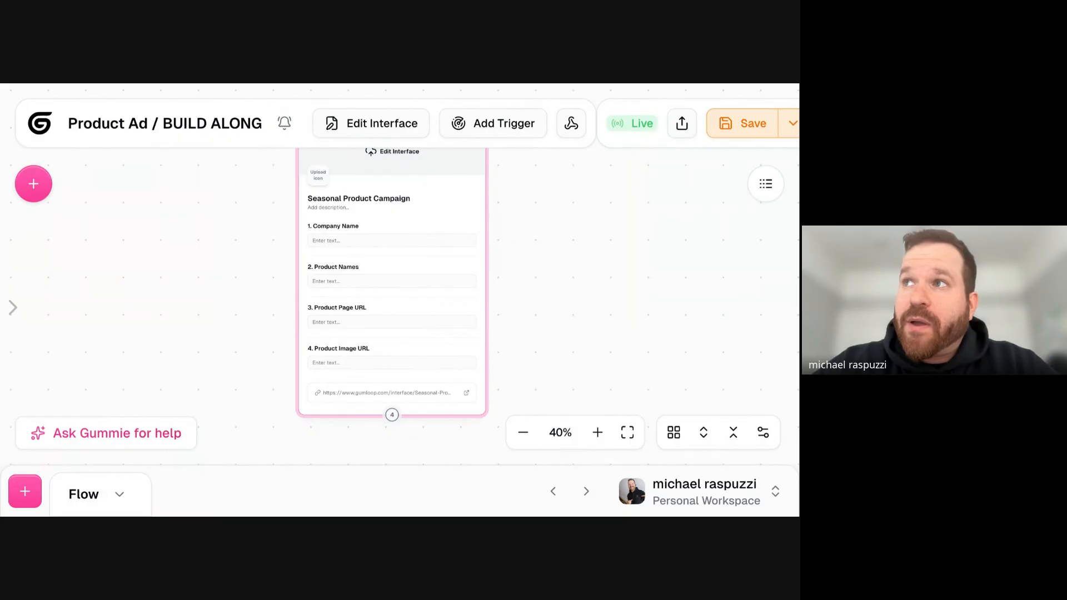
- Search the node library for Instagram and add an AI-created Instagram MCP node beside the interface
left_click(34, 185)
type("instag")
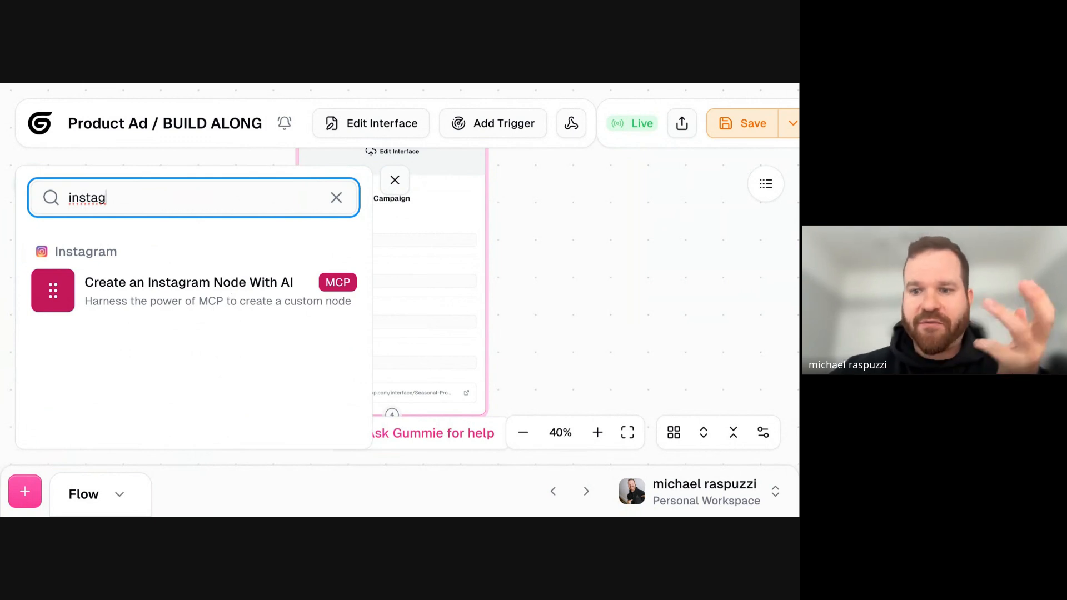
left_click_drag(200, 293, 394, 201)
left_click(394, 180)
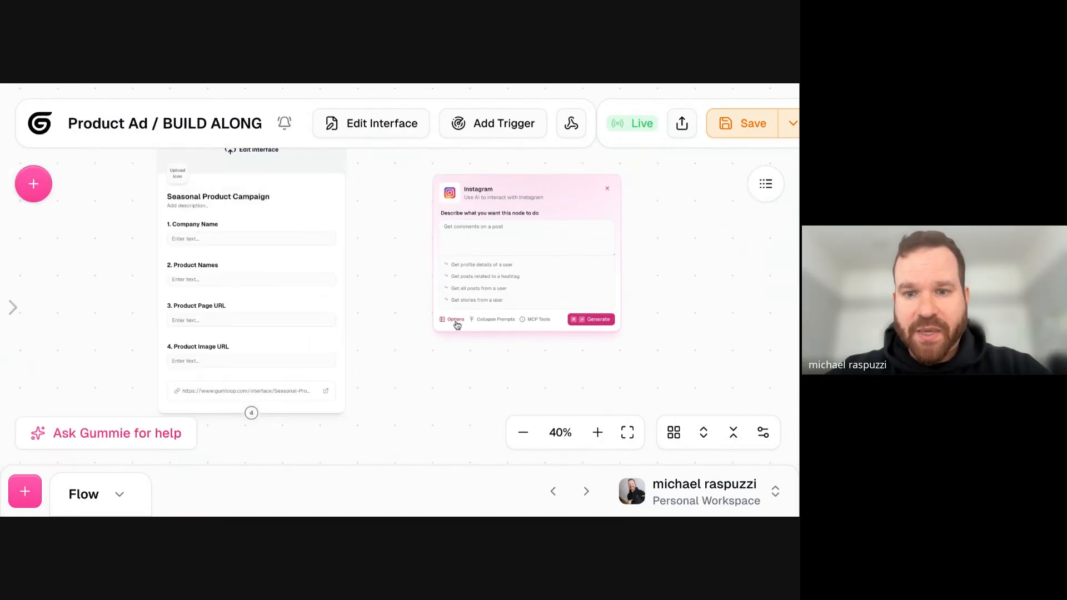
- Review the MCP tools available for the Instagram node, through the whole list, and close the list
left_click(536, 320)
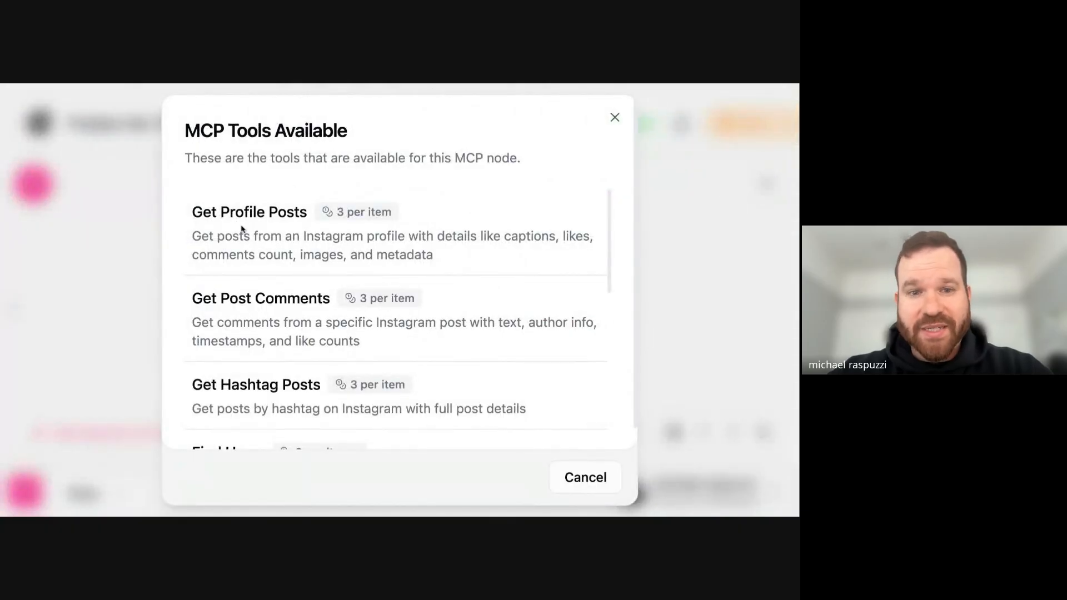
scroll(242, 228, "down", 5)
scroll(268, 284, "down", 2)
scroll(222, 238, "down", 5)
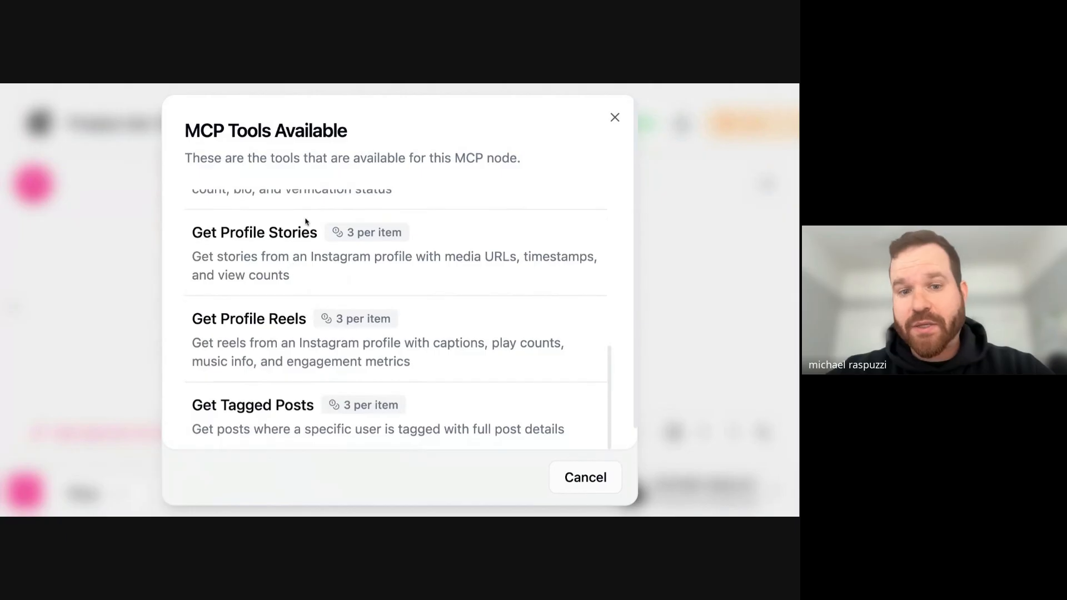
scroll(306, 222, "down", 1)
scroll(278, 379, "up", 12)
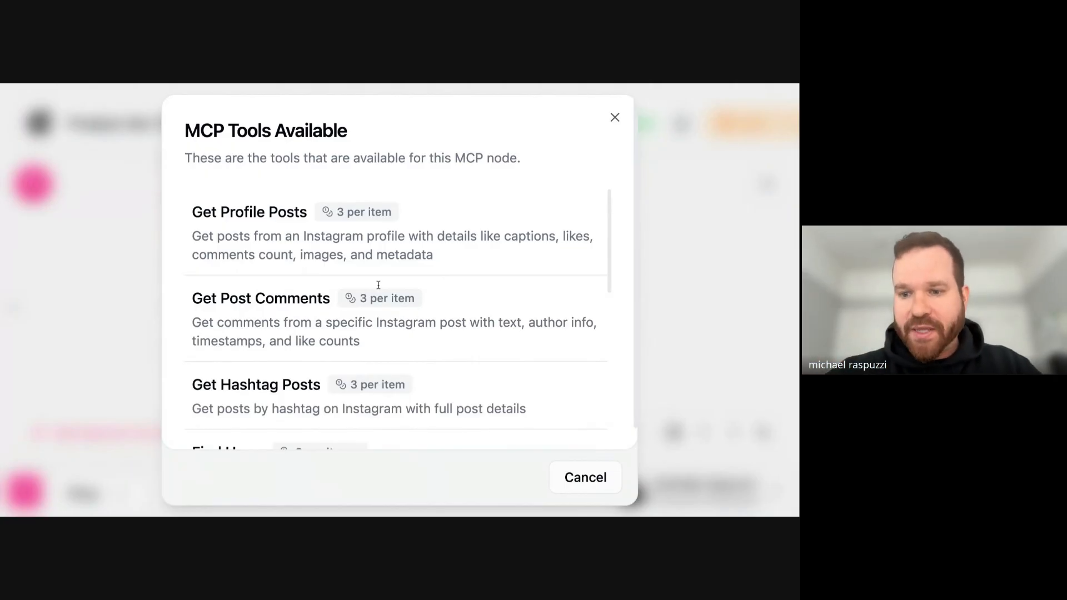
left_click(615, 117)
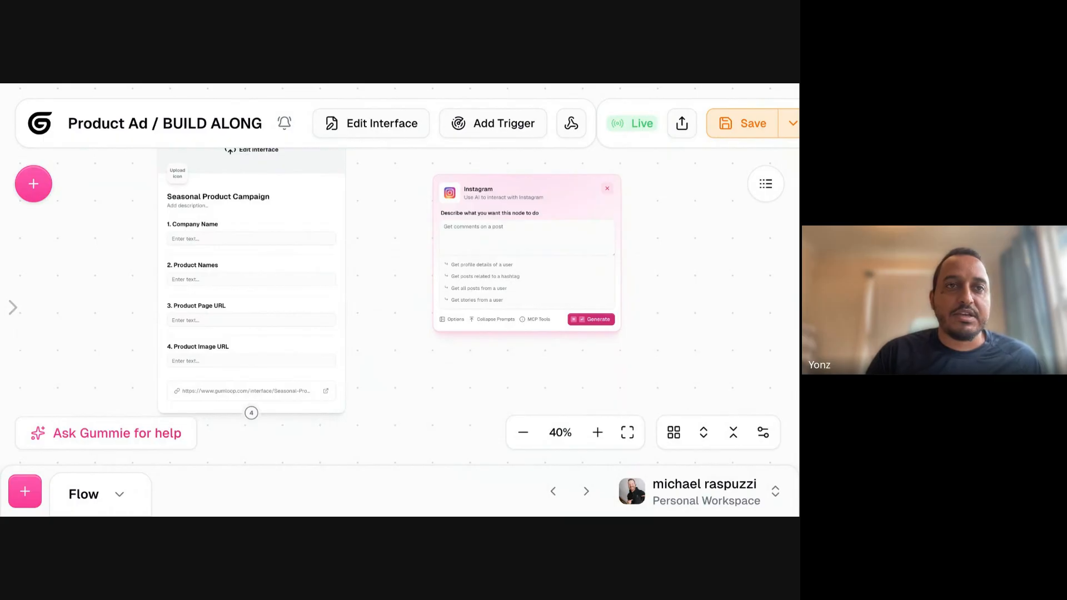
- Delete the Instagram node from the flow
key("Delete")
left_click_drag(412, 302, 548, 291)
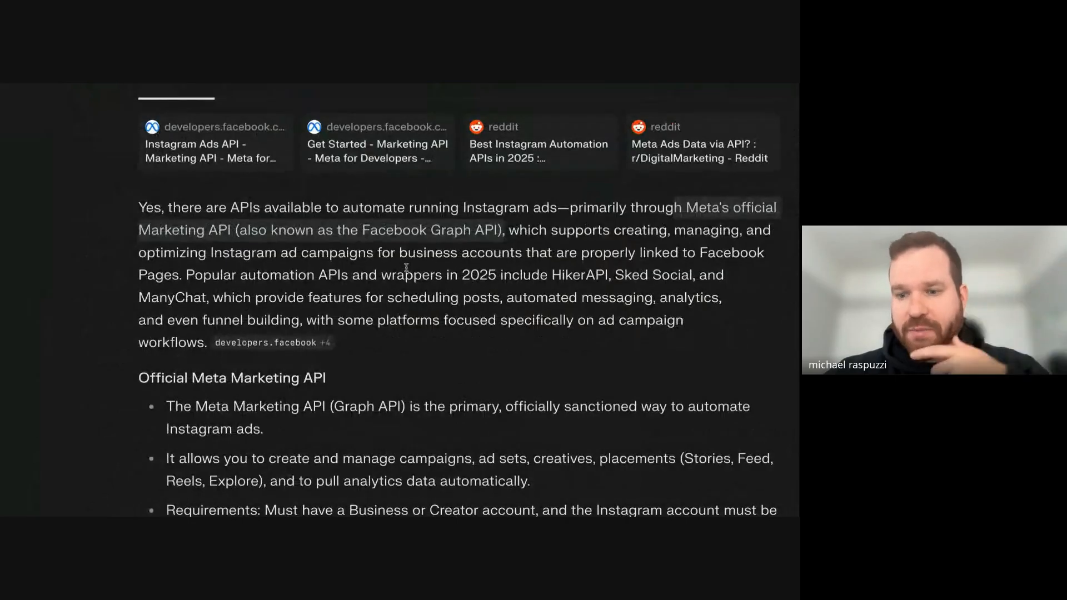
- Switch to Perplexity and read its answer on APIs for running Instagram ads automatically, including the Meta Marketing API and third-party options
scroll(375, 261, "down", 2)
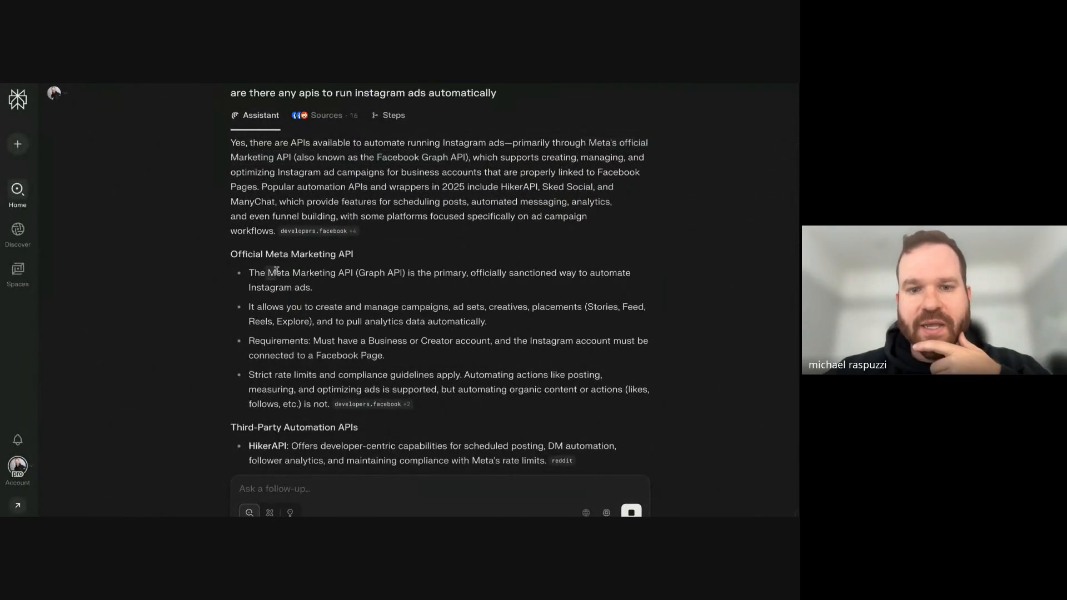
scroll(392, 267, "down", 1)
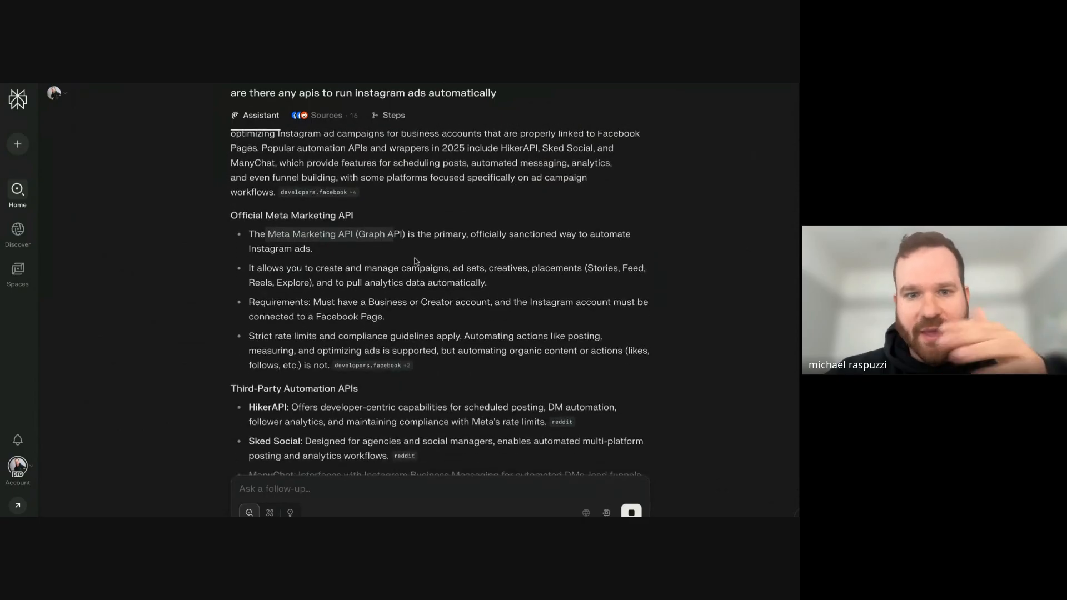
scroll(416, 261, "down", 1)
left_click_drag(341, 245, 500, 265)
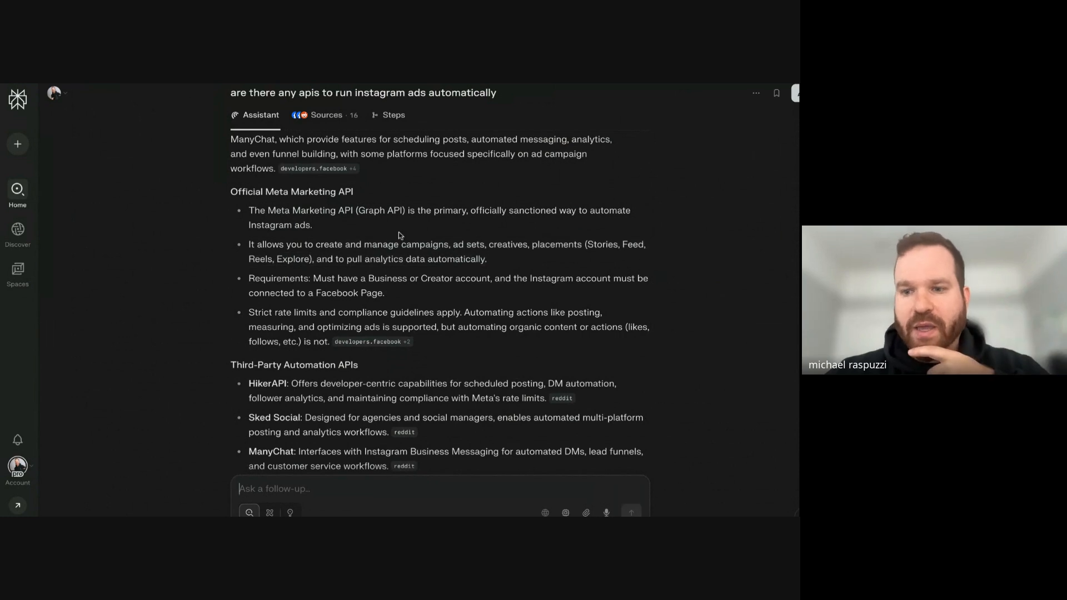
scroll(434, 244, "down", 5)
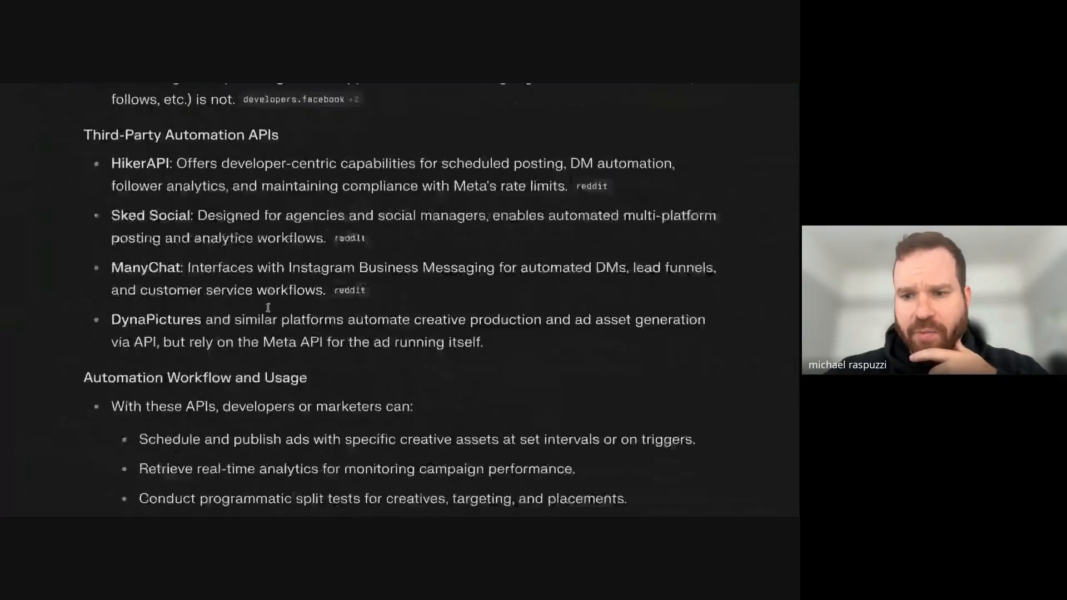
scroll(267, 307, "down", 3)
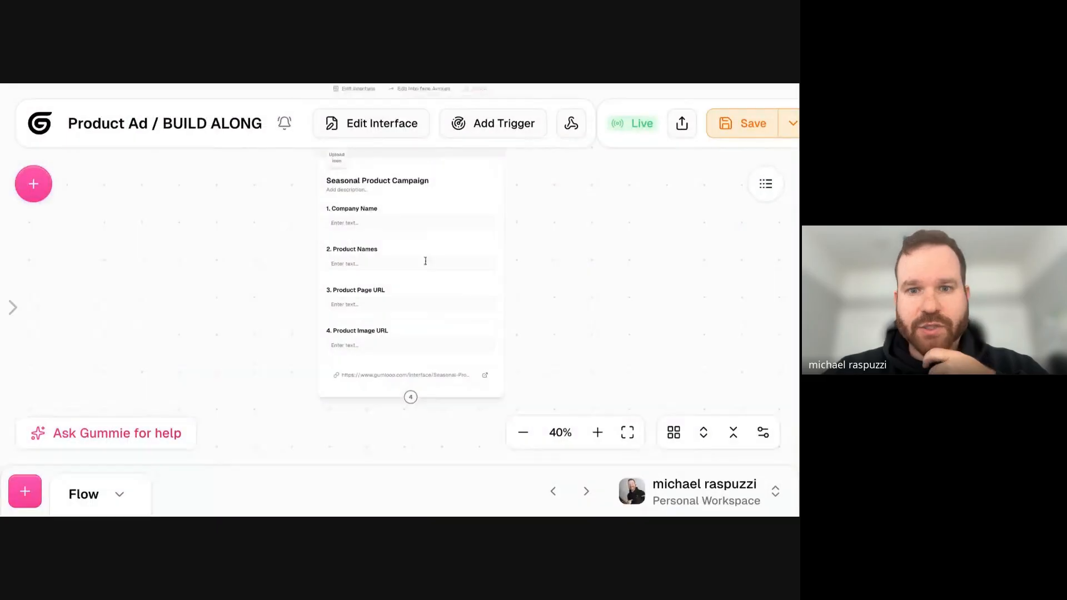
scroll(276, 310, "down", 4)
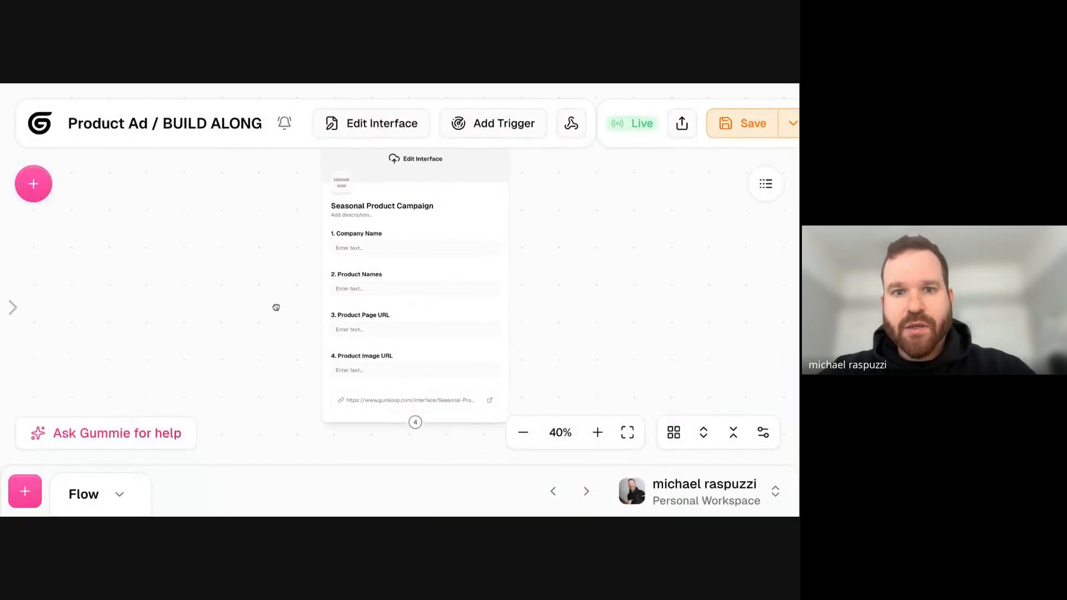
- Back in the Gumloop flow, search the node library for "scraper" and add a Website Scraper node
scroll(275, 310, "up", 3)
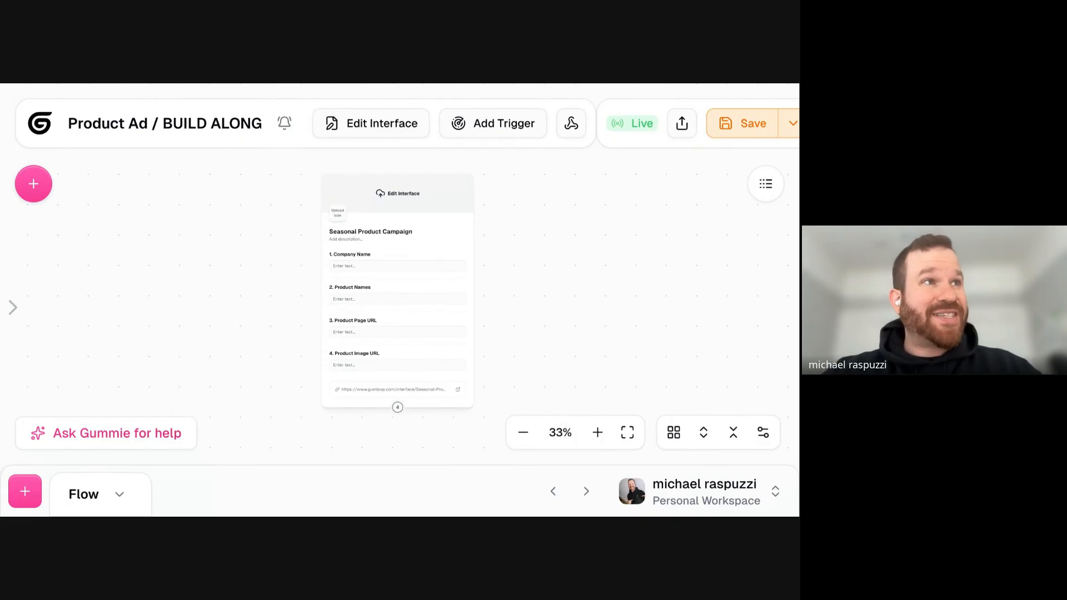
scroll(245, 280, "down", 3)
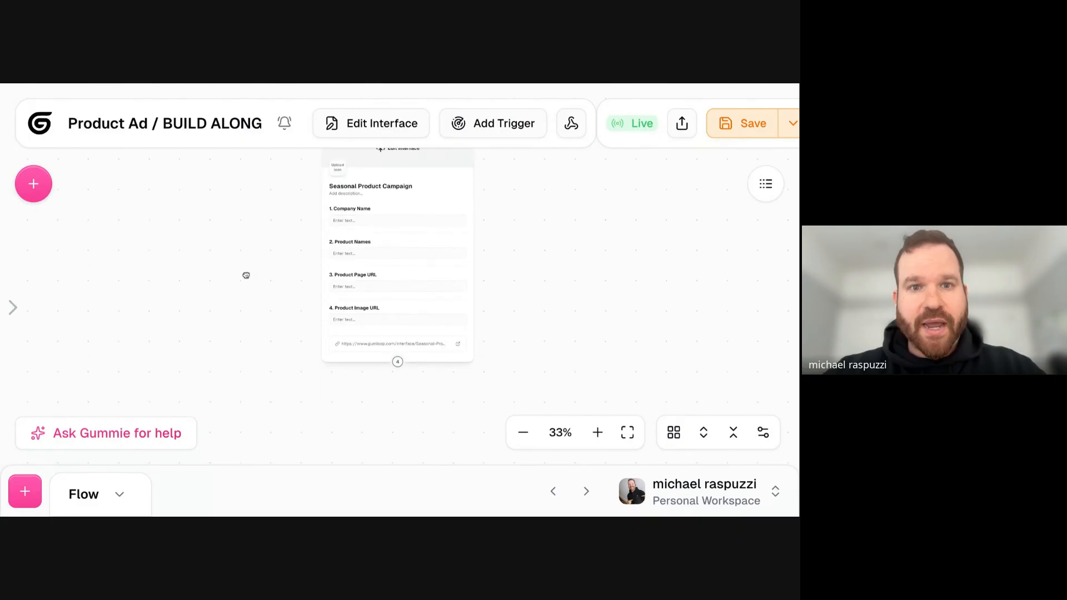
left_click(380, 249)
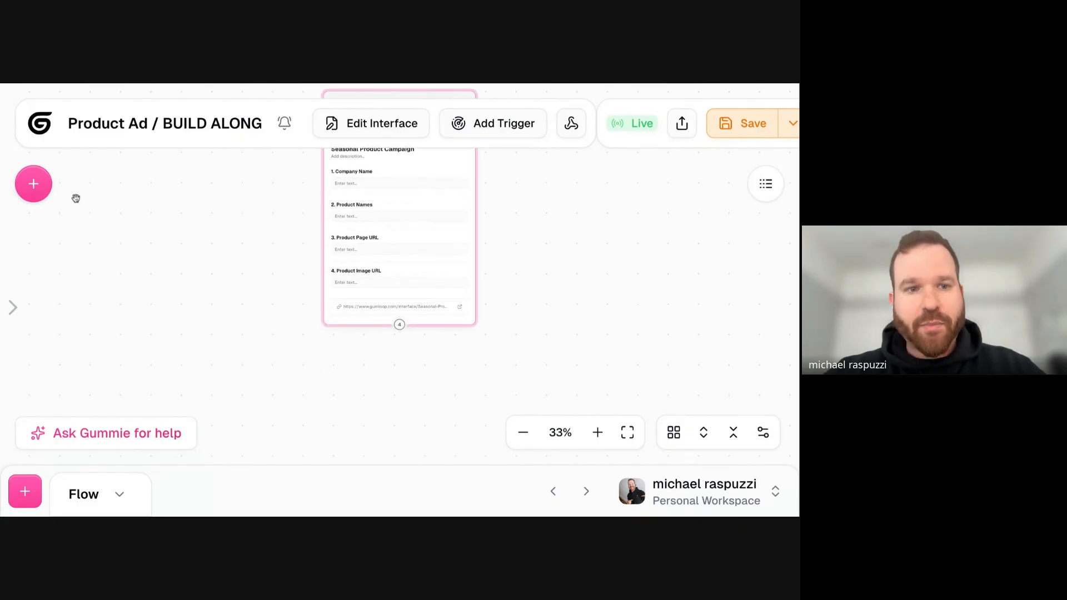
left_click(33, 184)
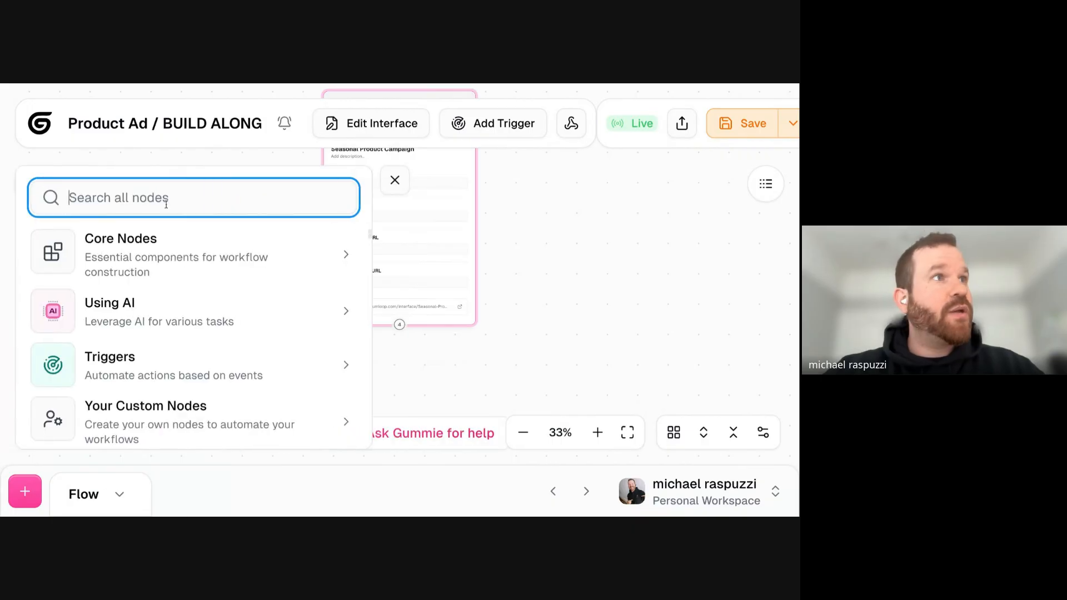
type("scraper")
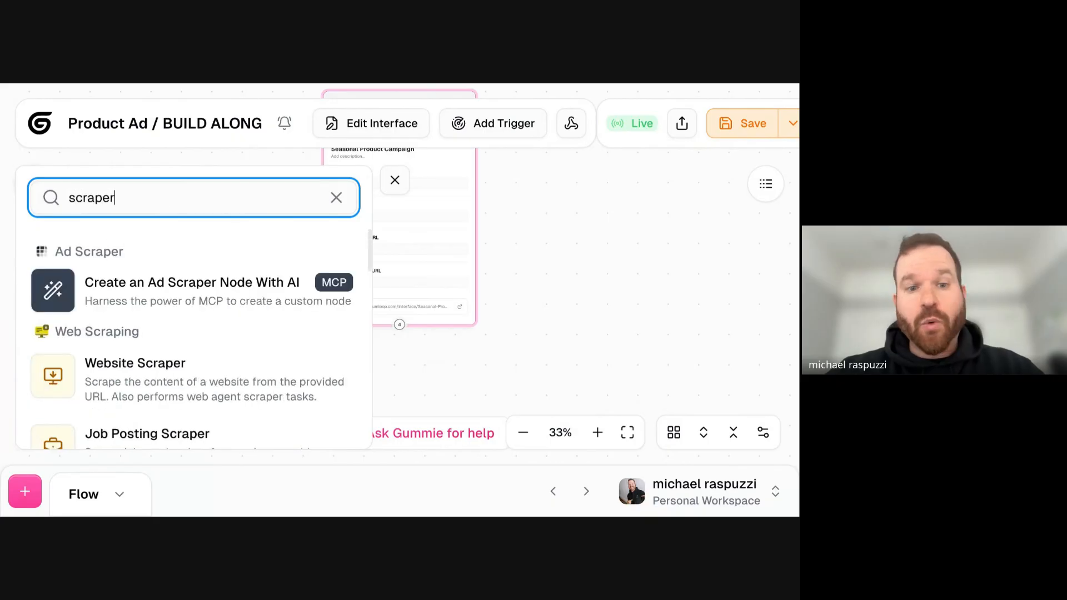
left_click(205, 369)
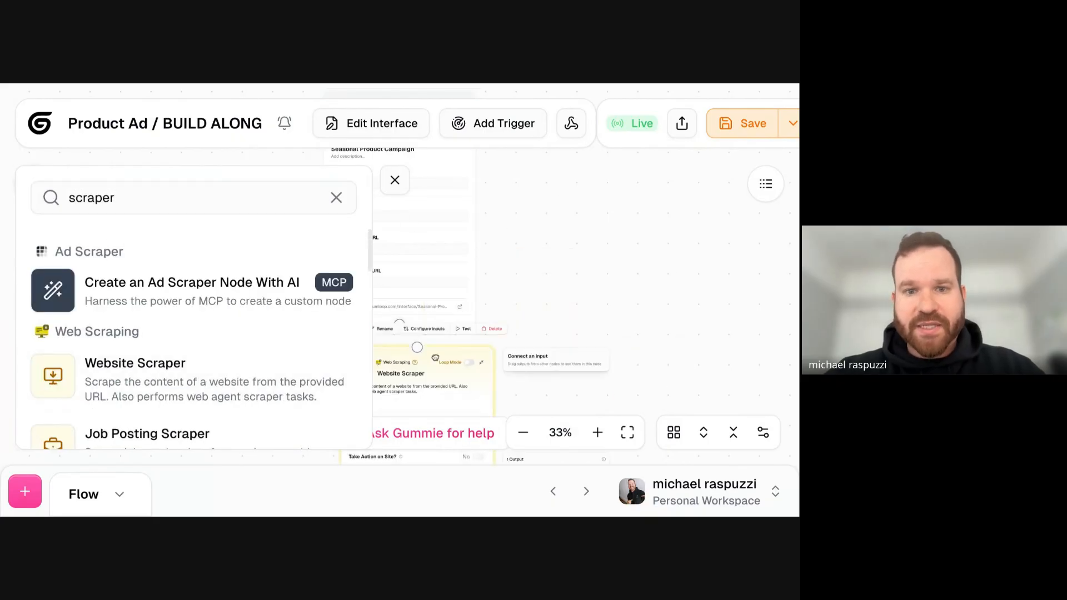
left_click(395, 183)
- Place the Website Scraper node below and to the left of the Seasonal Product Campaign interface
left_click(457, 264)
left_click_drag(457, 263, 342, 289)
mouse_move(437, 216)
left_mouse_down()
mouse_move(327, 256)
mouse_move(444, 229)
left_mouse_up()
left_click_drag(349, 296, 360, 291)
left_click_drag(351, 462, 287, 415)
left_click(310, 233)
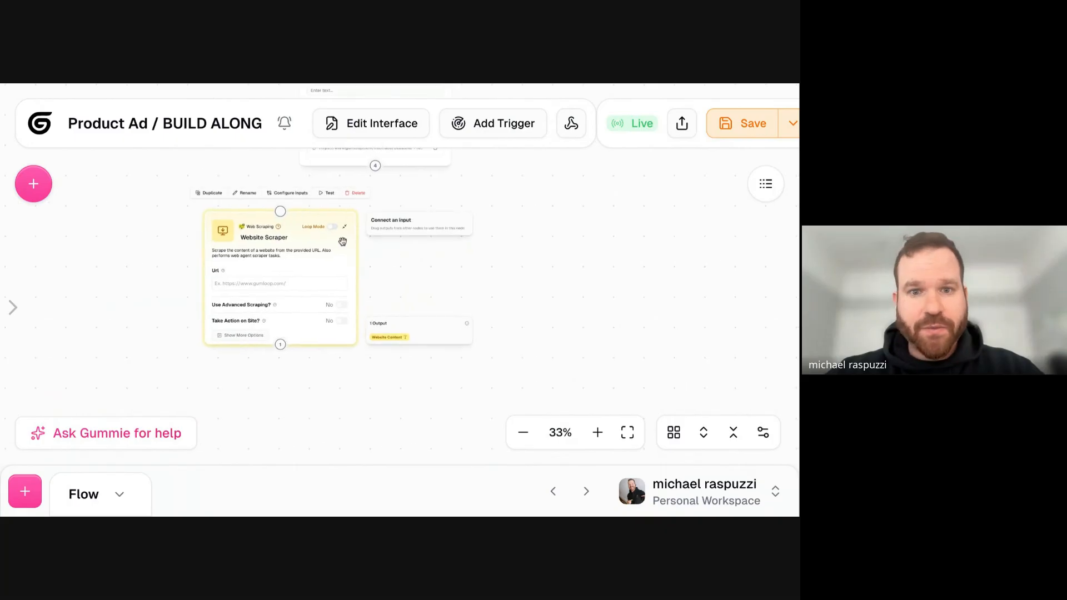
- Connect the interface's output to the Website Scraper's input and move the scraper slightly lower
left_click(375, 202)
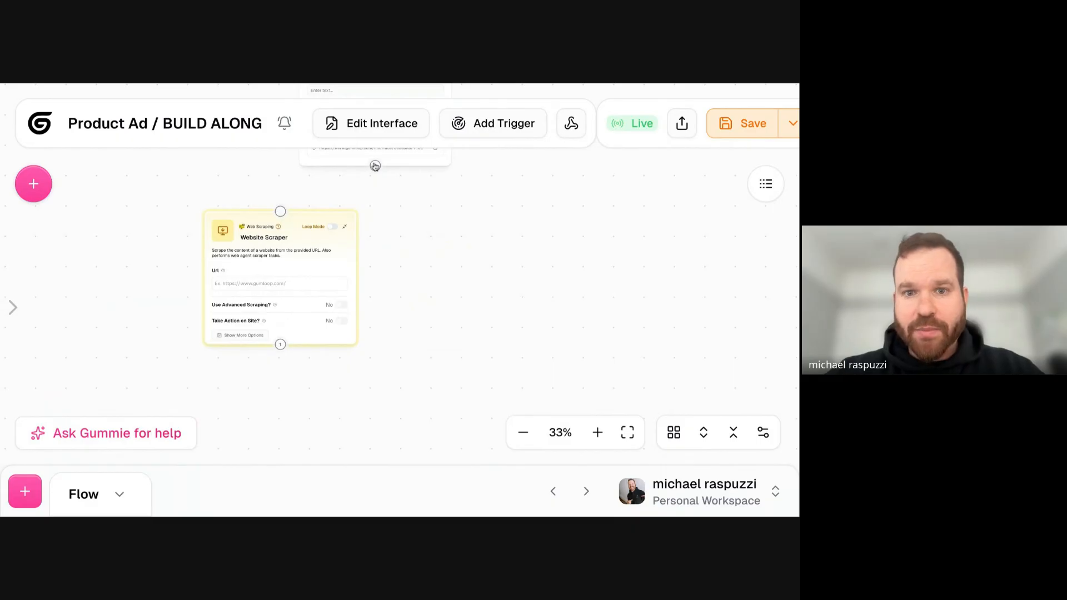
left_click_drag(372, 174, 281, 211)
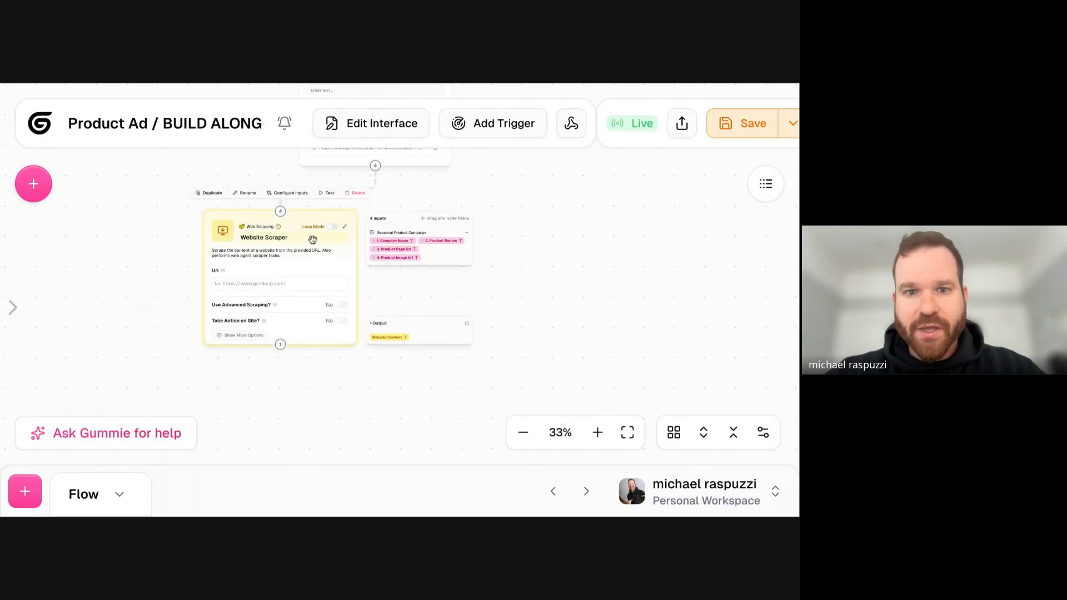
mouse_move(297, 227)
left_mouse_down()
mouse_move(442, 257)
mouse_move(263, 251)
mouse_move(291, 242)
left_mouse_up()
left_click(128, 318)
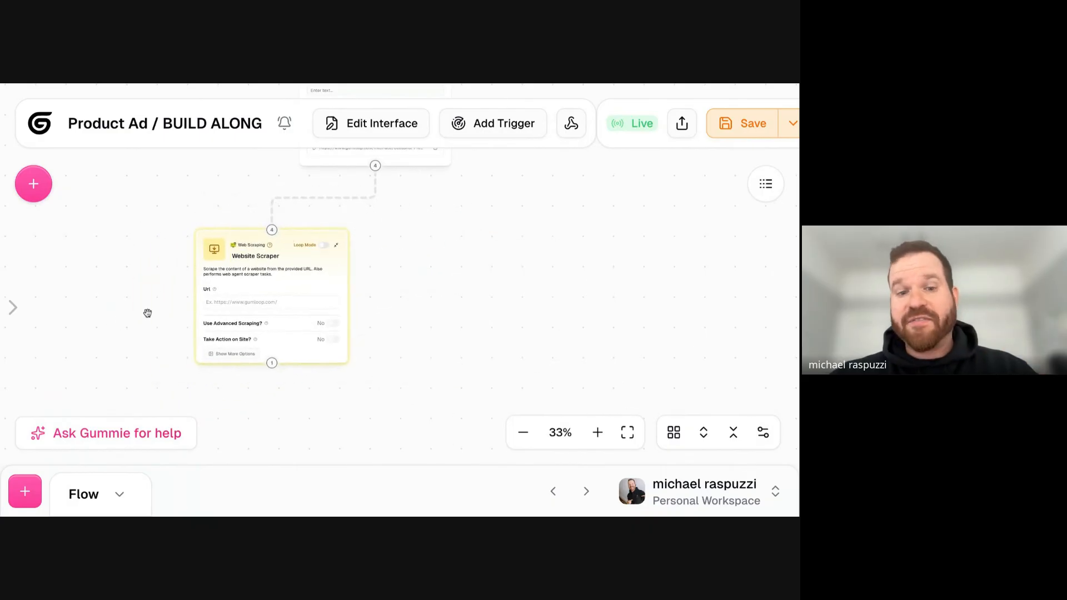
scroll(189, 286, "up", 5)
scroll(211, 300, "down", 2)
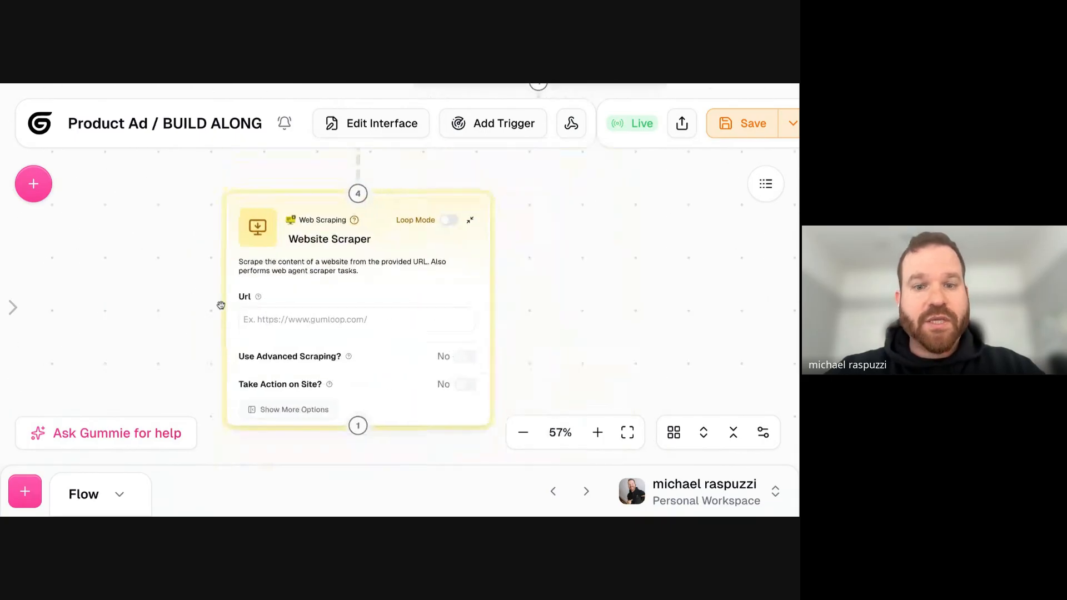
- Feed the interface's Product Page Url into the Website Scraper's Url field
left_click(300, 318)
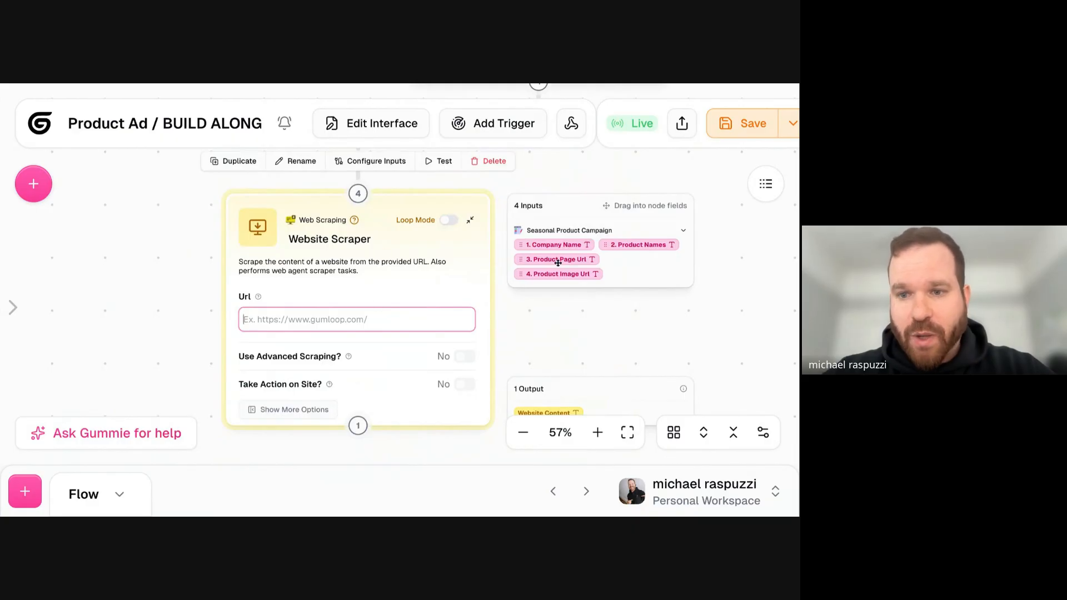
left_click_drag(560, 260, 355, 320)
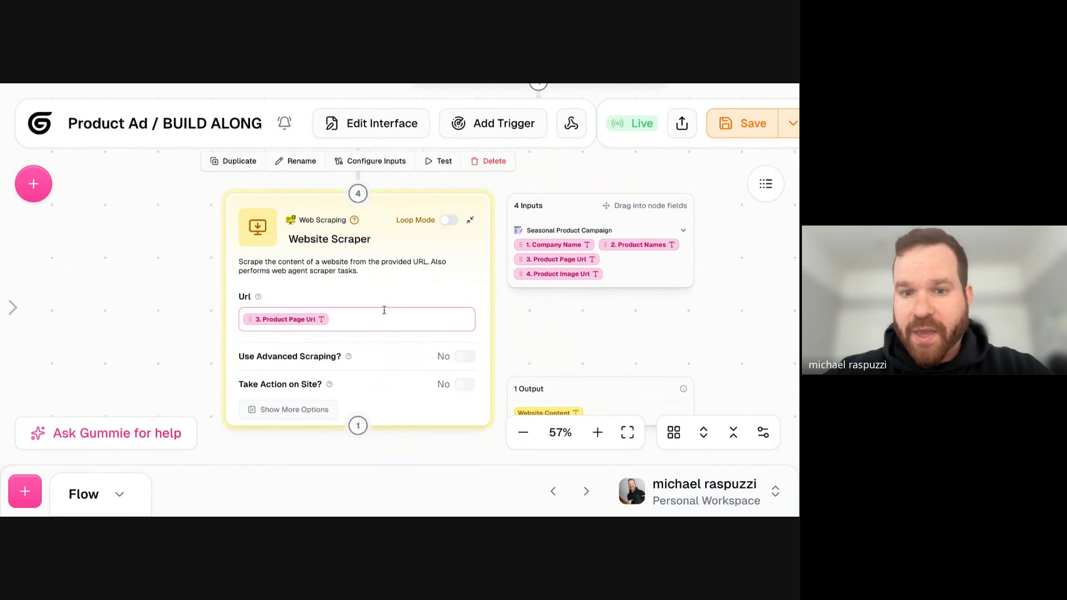
left_click_drag(374, 223, 350, 224)
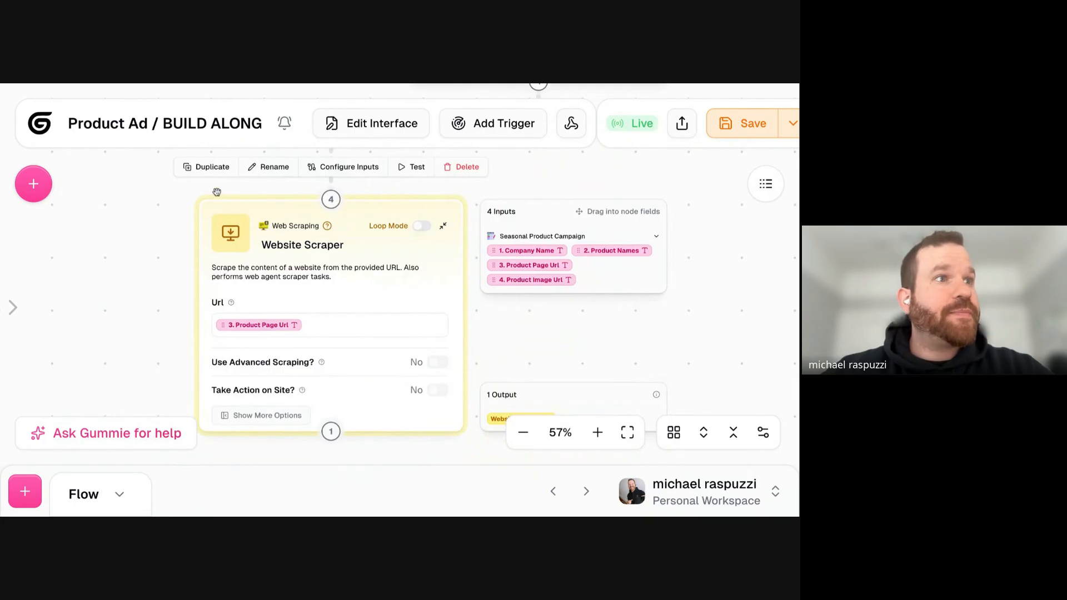
- Move the Website Scraper node slightly further down and to the left beneath the Seasonal Product Campaign interface
scroll(206, 219, "down", 4)
scroll(187, 234, "down", 1)
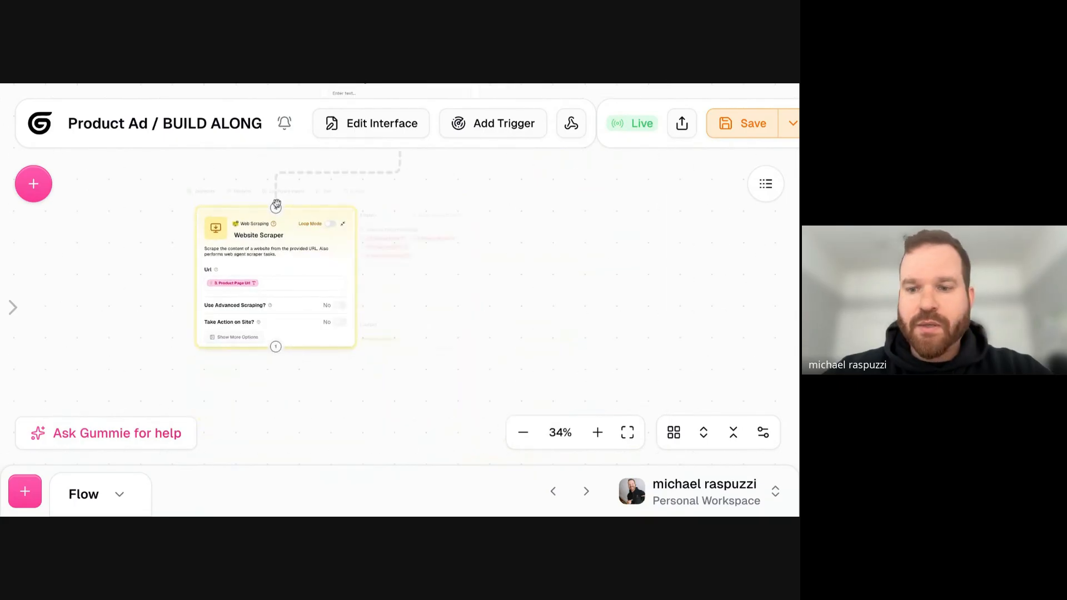
left_click_drag(388, 220, 350, 248)
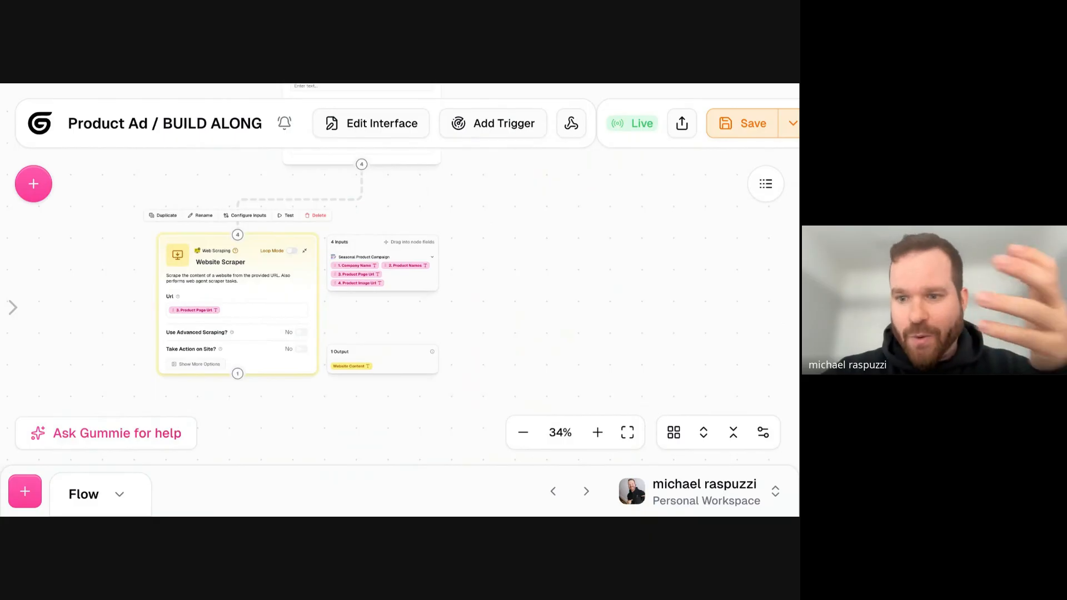
left_click_drag(262, 245, 247, 263)
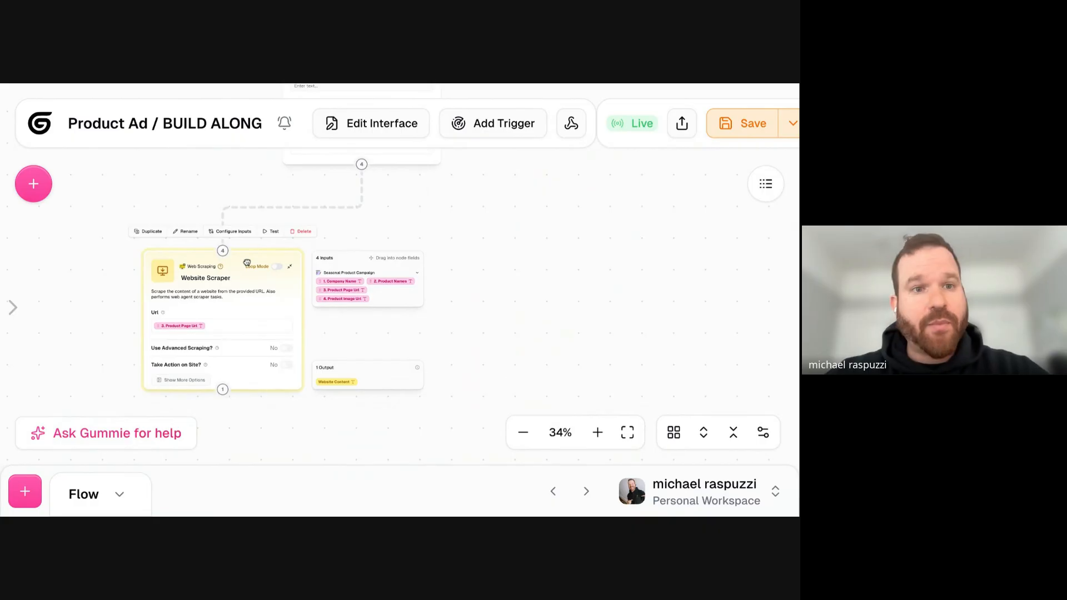
left_click(424, 224)
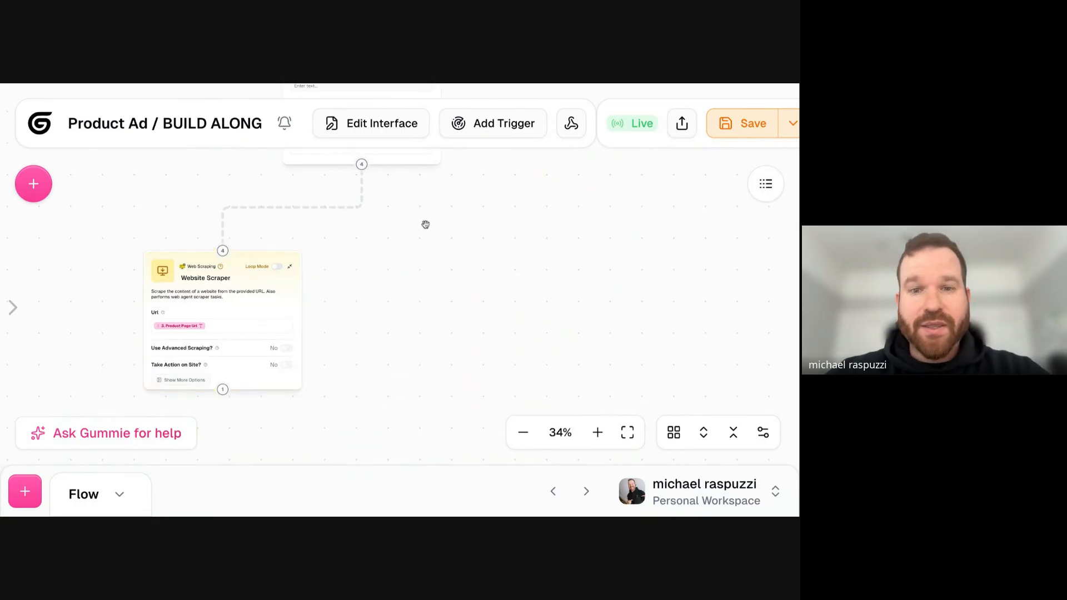
left_click_drag(384, 245, 384, 256)
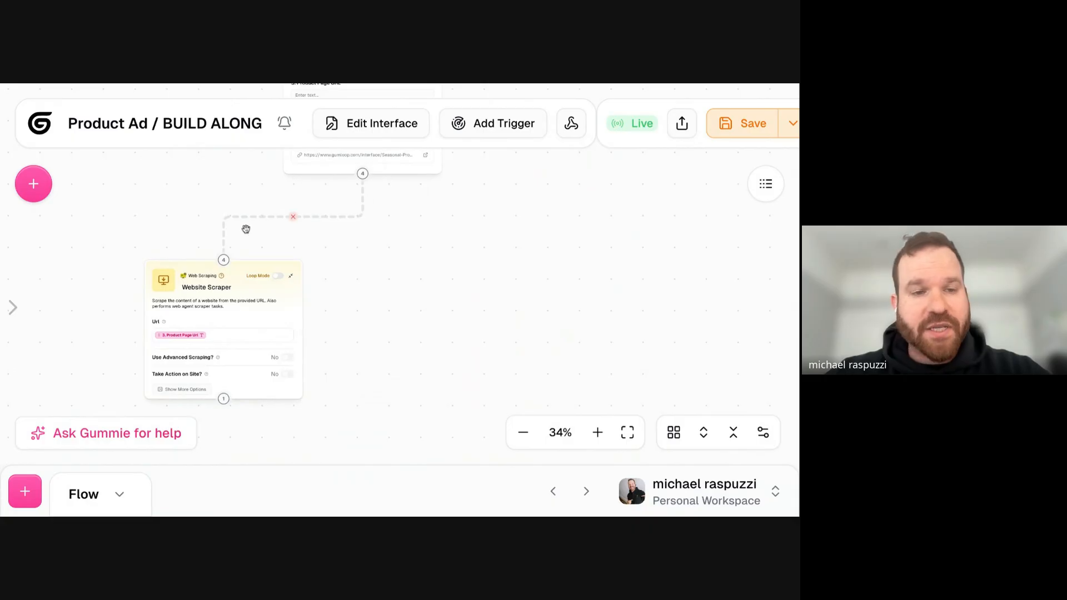
- Search the node library for "perp" and add a Perplexity Web Search node to the flow
left_click(31, 194)
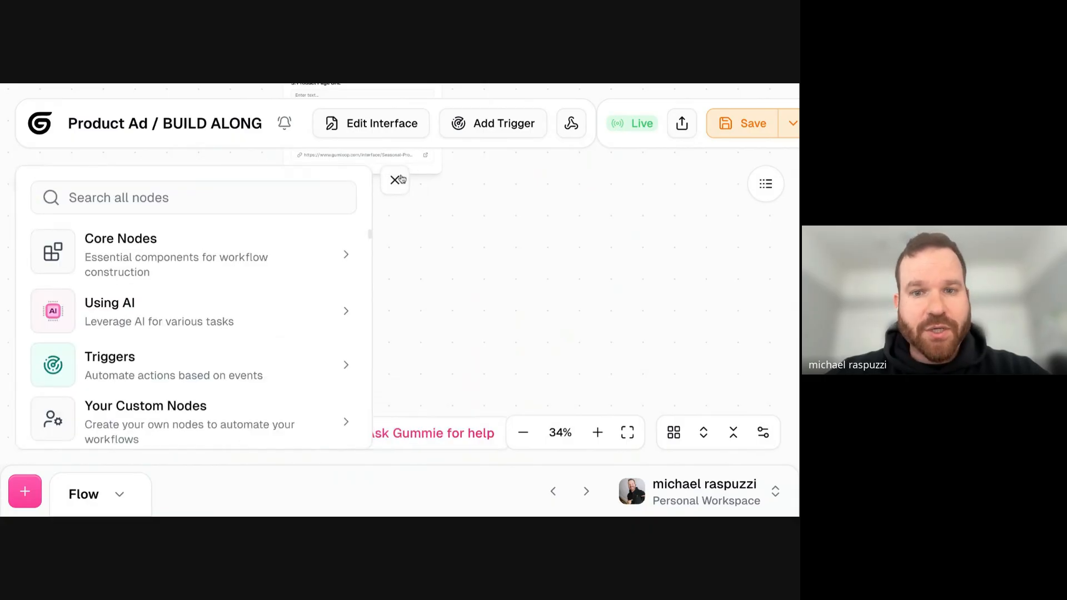
left_click(394, 180)
left_click(33, 182)
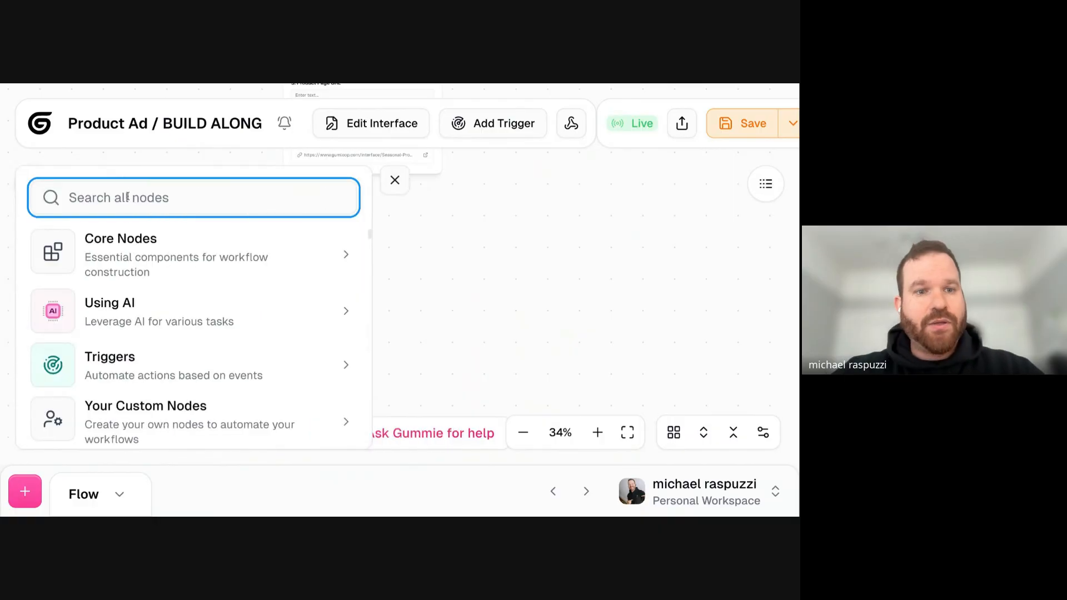
type("perp")
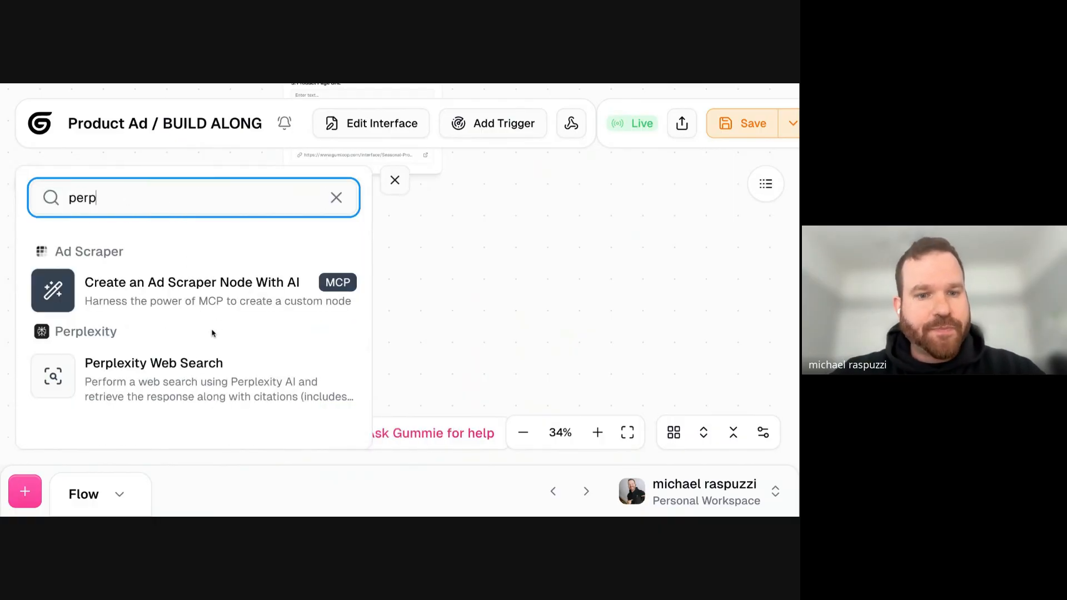
left_click(208, 363)
mouse_move(446, 217)
left_click_drag(446, 228, 441, 261)
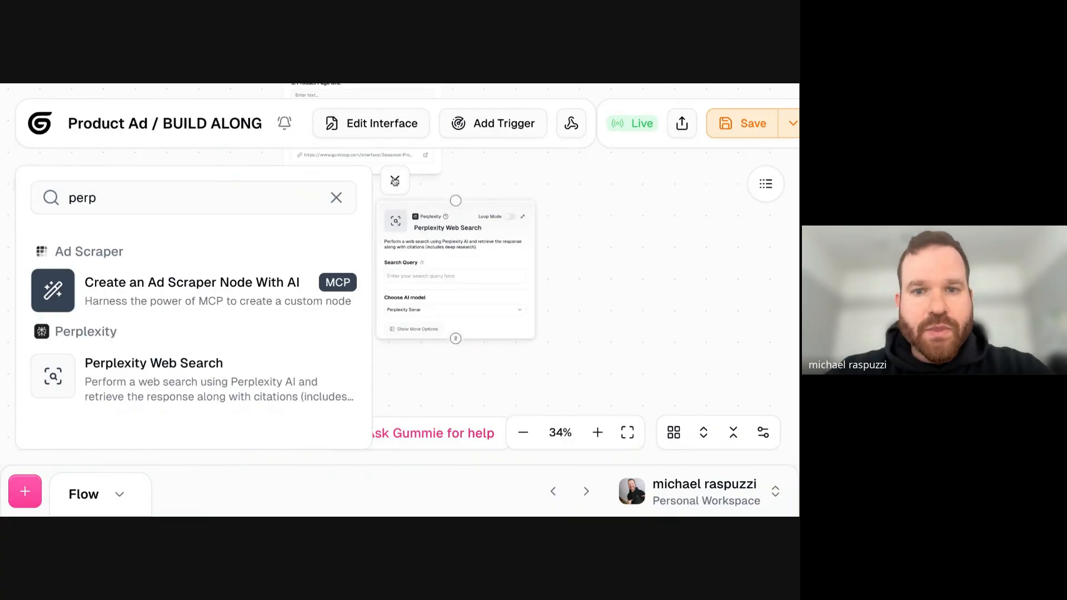
left_click(395, 181)
- Place the Perplexity Web Search node to the right of the Website Scraper and connect the interface's output to its input
left_click_drag(419, 209, 419, 275)
left_click_drag(362, 177, 417, 284)
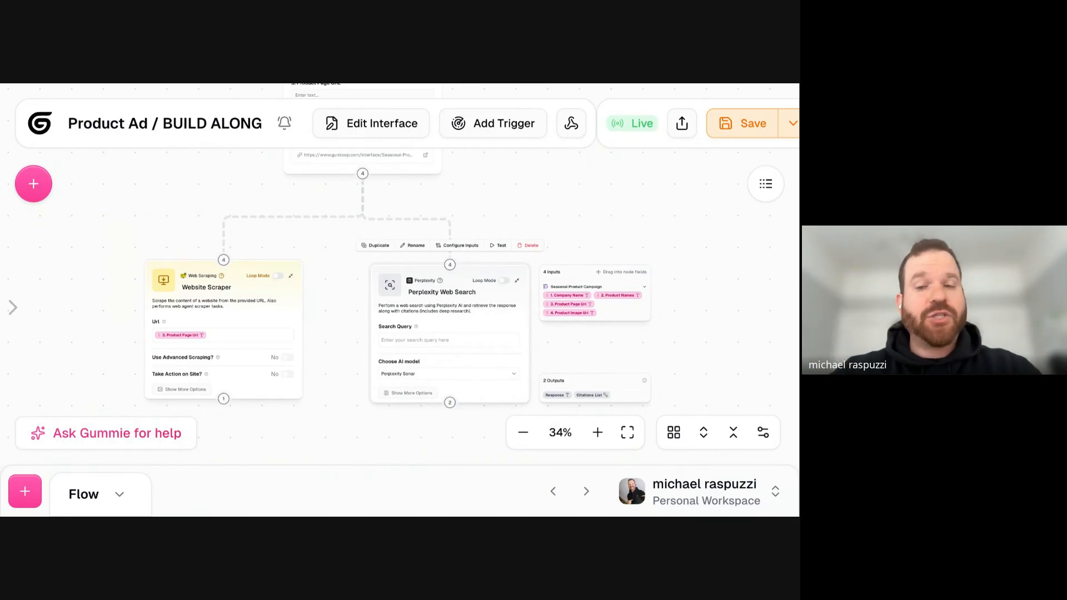
left_click_drag(416, 286, 432, 286)
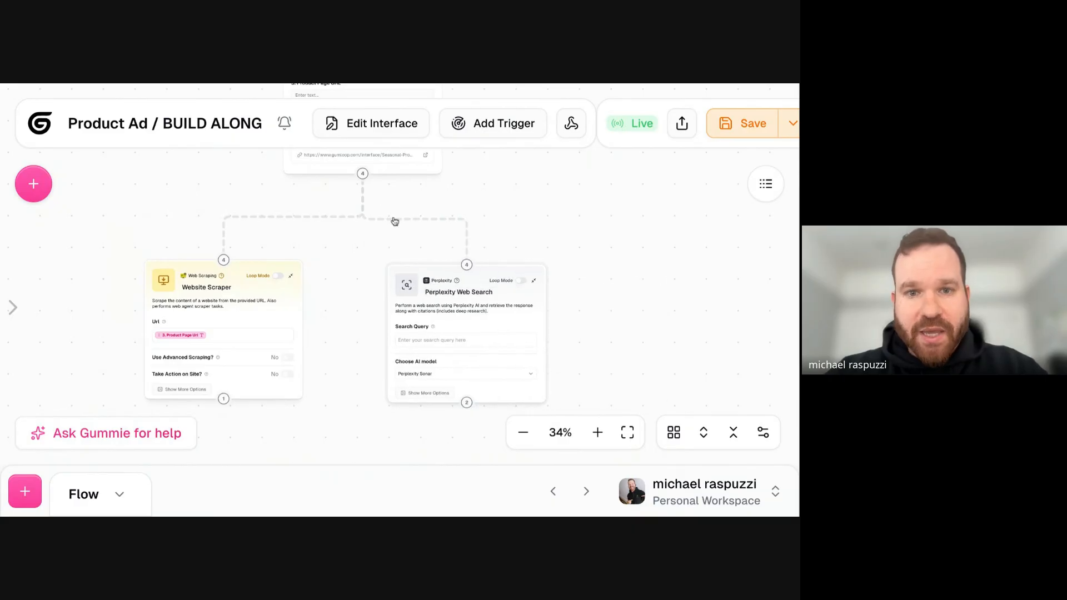
mouse_move(481, 327)
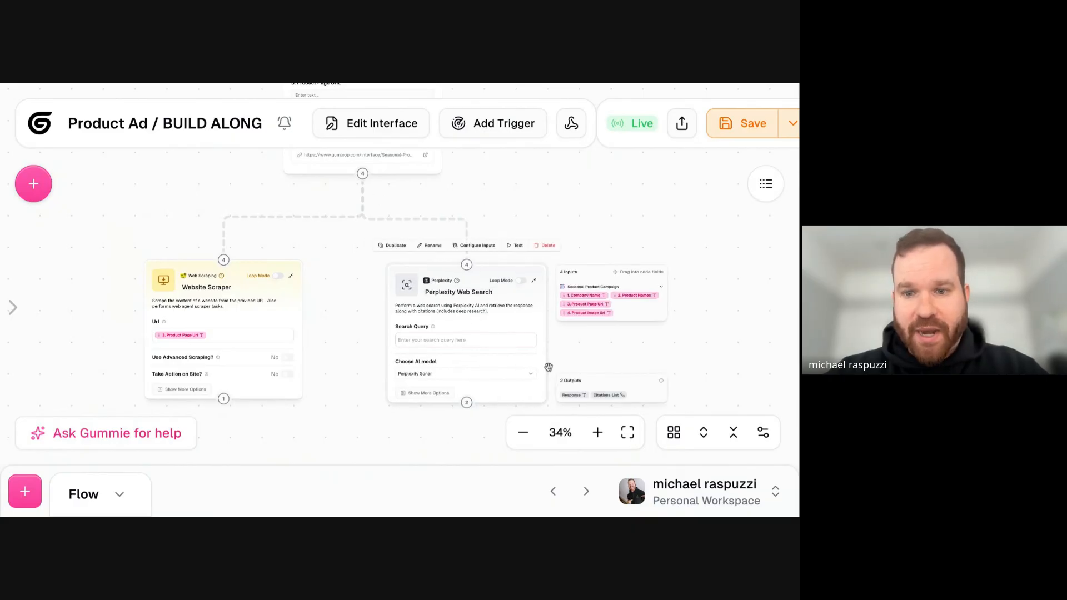
- Enter the Perplexity search query "What are the best practices for Instagram Ads right now?"
scroll(549, 367, "up", 5)
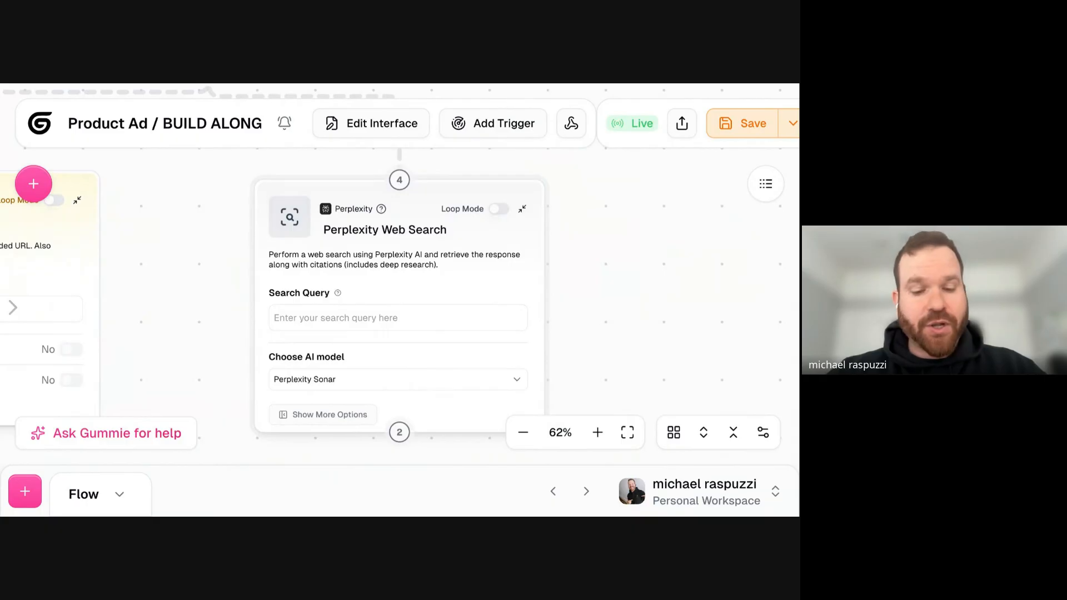
left_click(418, 321)
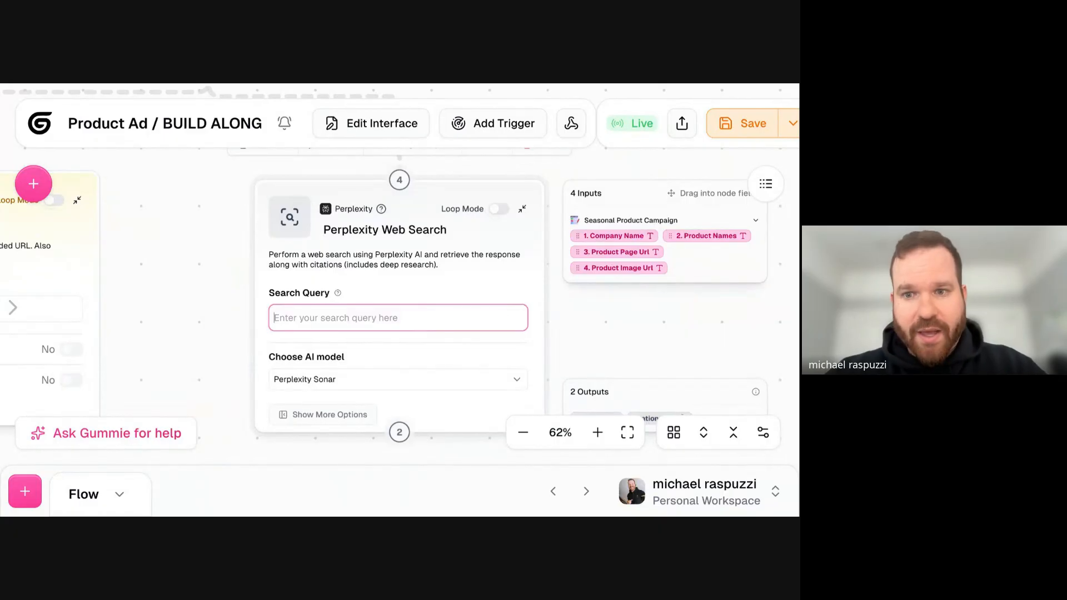
type("What are the best practices for Instagram Ads right now?")
left_click(258, 298)
left_click(409, 226)
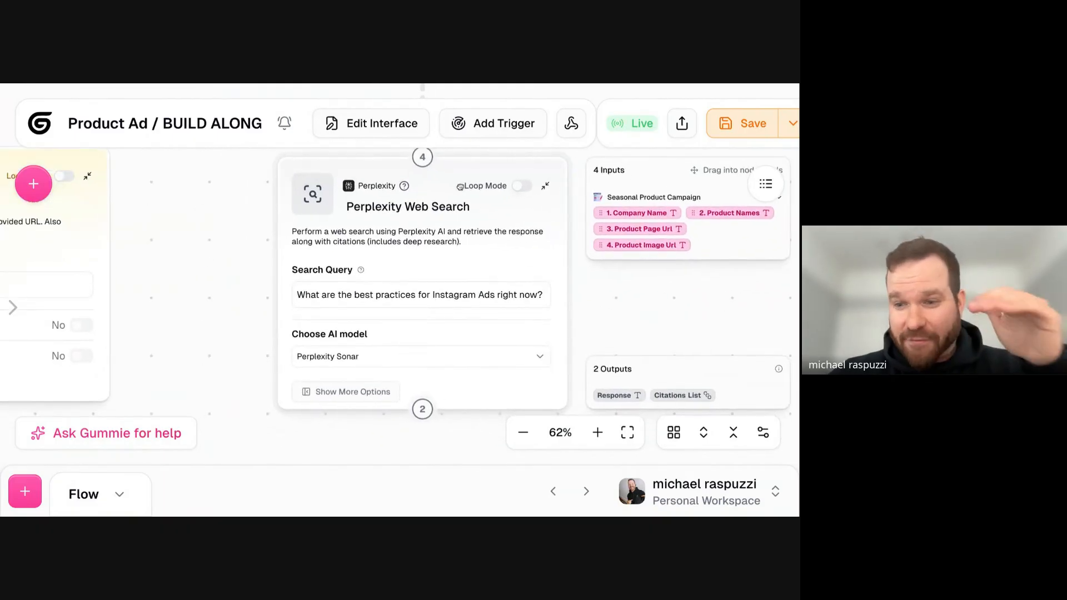
- Replace the query with the prompt for three trendy fall-season Instagram ad campaign ideas, including Company and Product lines and a request for best practices
left_click(483, 294)
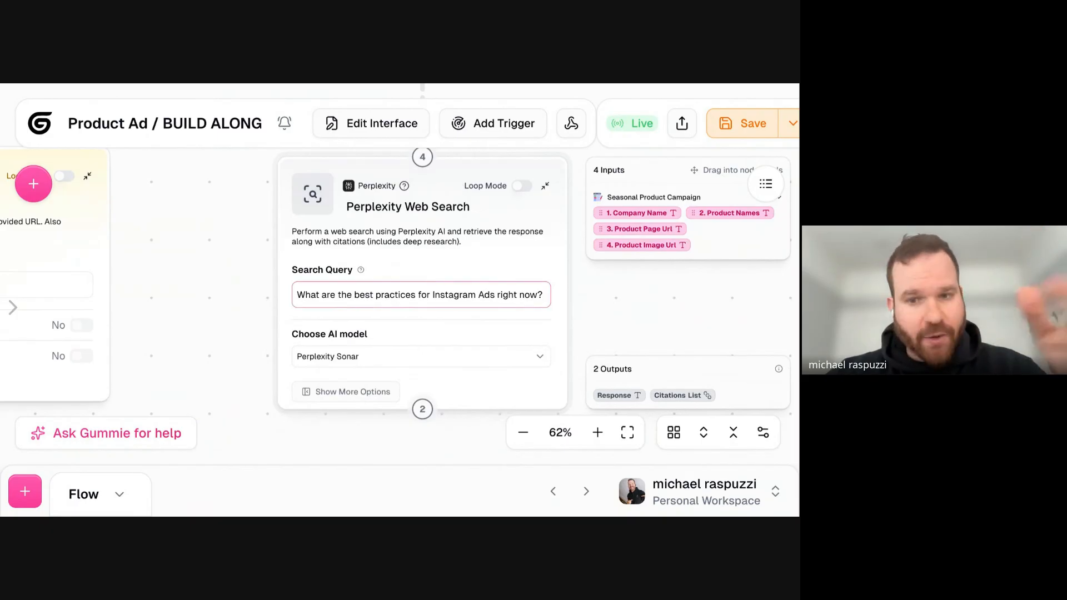
triple_click(474, 295)
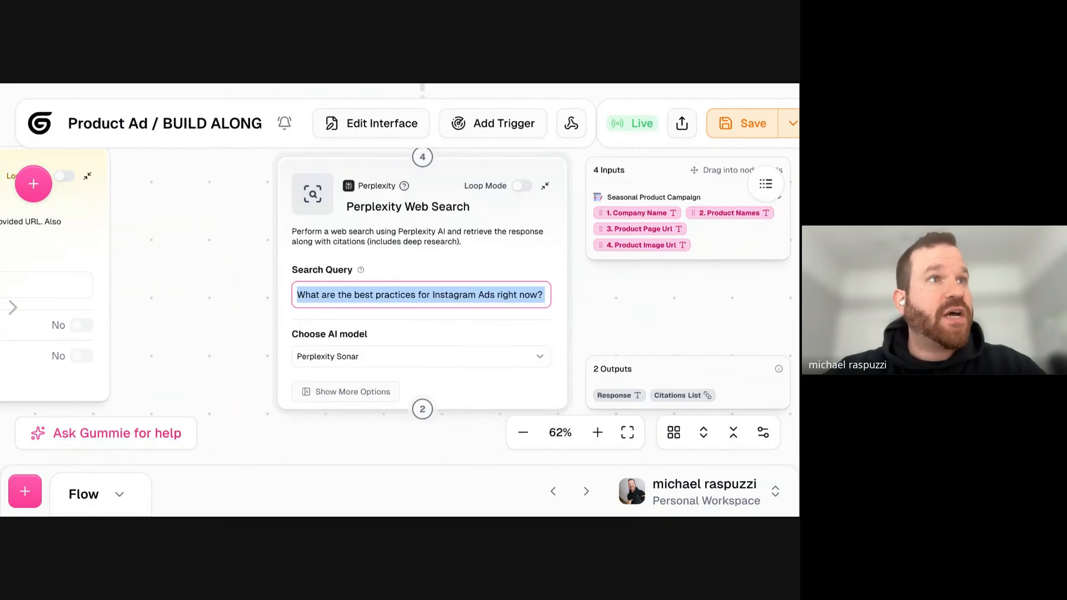
triple_click(460, 303)
key("BackSpace")
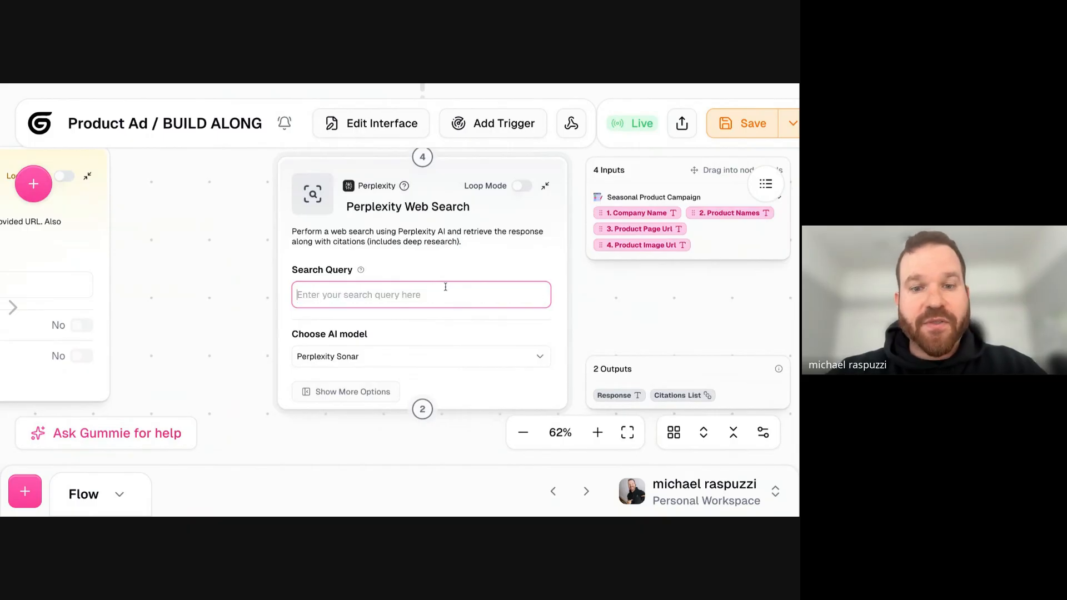
key("ctrl+z")
mouse_move(358, 269)
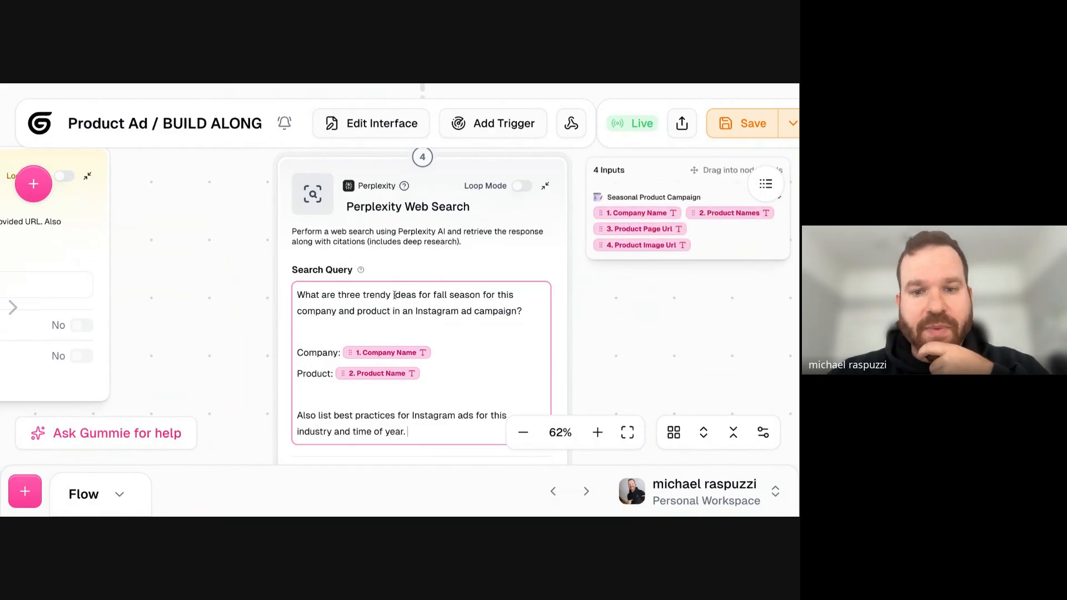
- Remove the pasted Company Name and Product Name variables from the Company and Product lines of the search query
key("BackSpace")
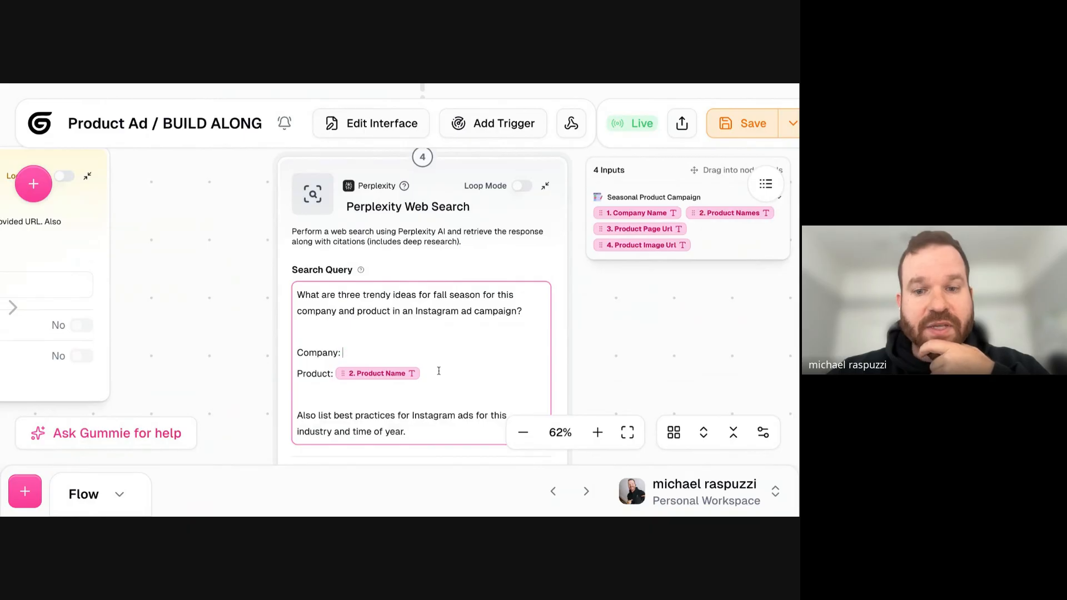
left_click(439, 371)
key("BackSpace")
- Insert the interface's Company Name on the query's Company line and Product Page Url on its Product line
left_click_drag(305, 296, 508, 296)
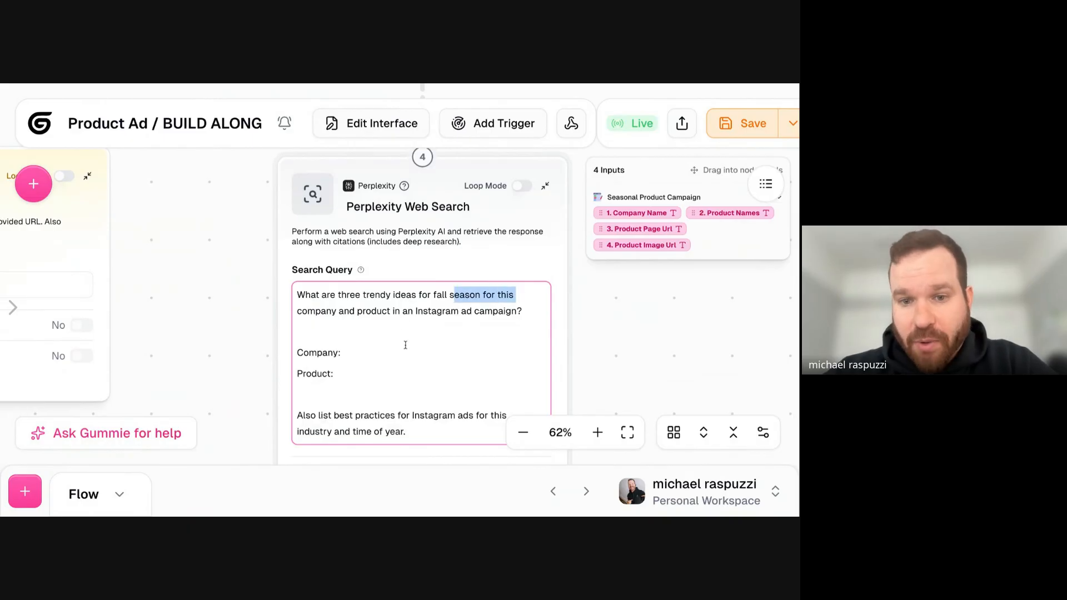
triple_click(515, 310)
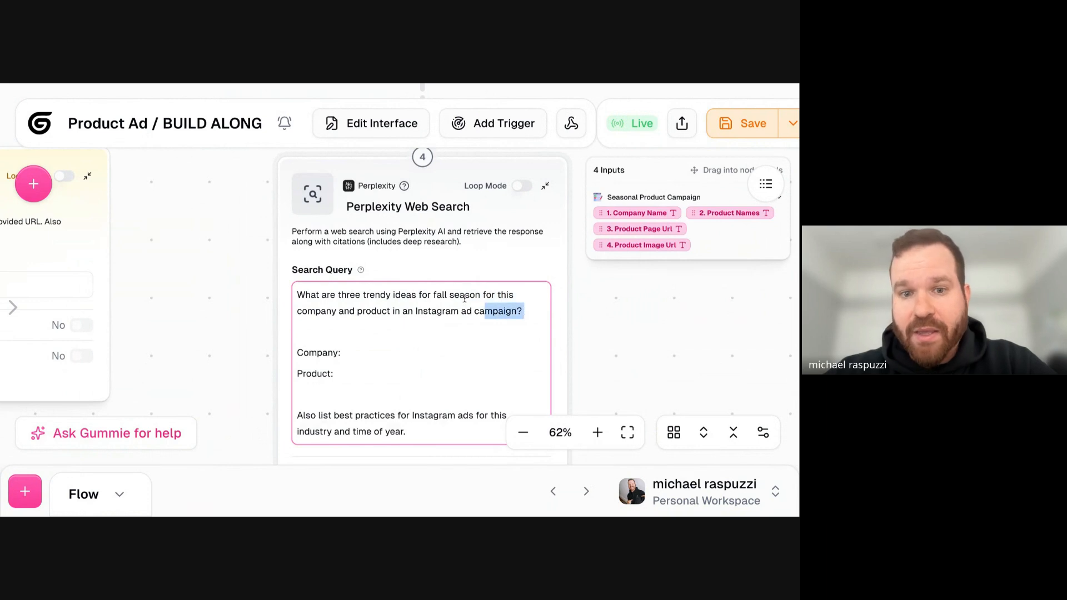
left_click(375, 355)
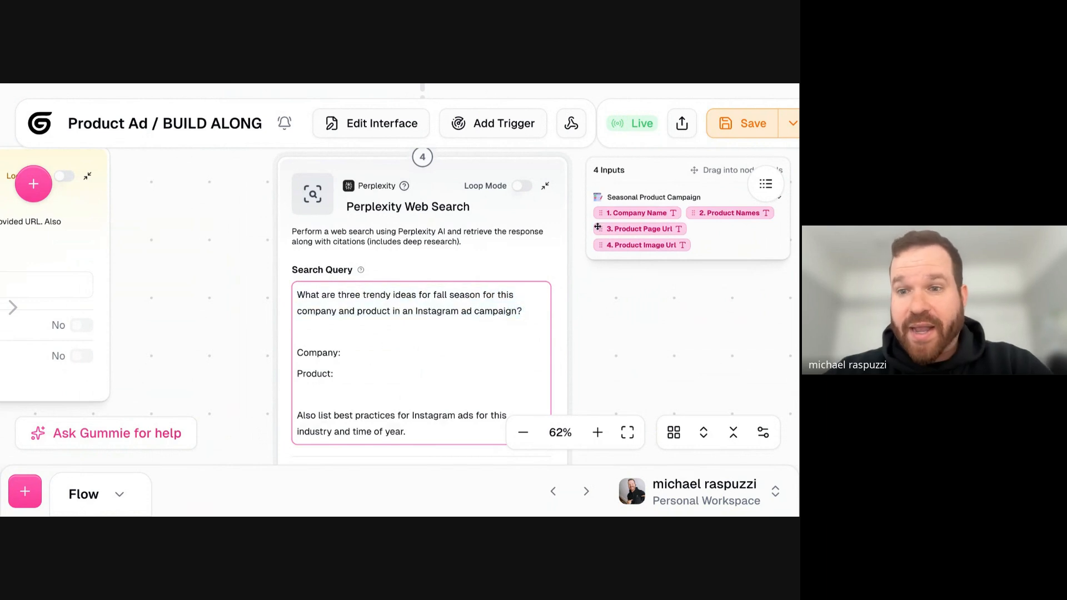
left_click(662, 224)
left_click(375, 353)
left_click(618, 213)
left_click(394, 369)
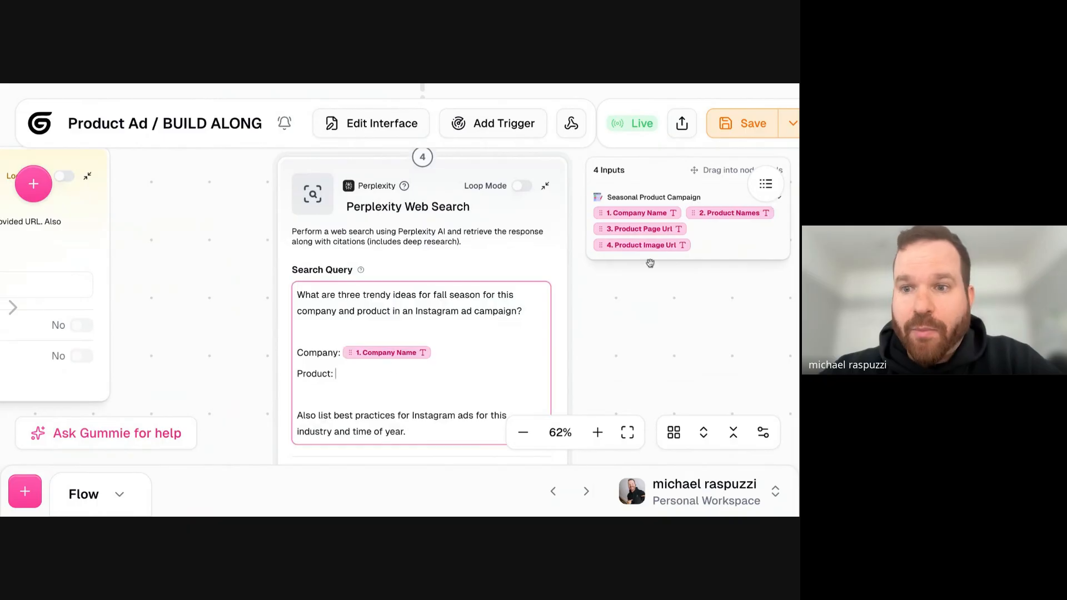
left_click_drag(661, 229, 498, 311)
left_click(661, 229)
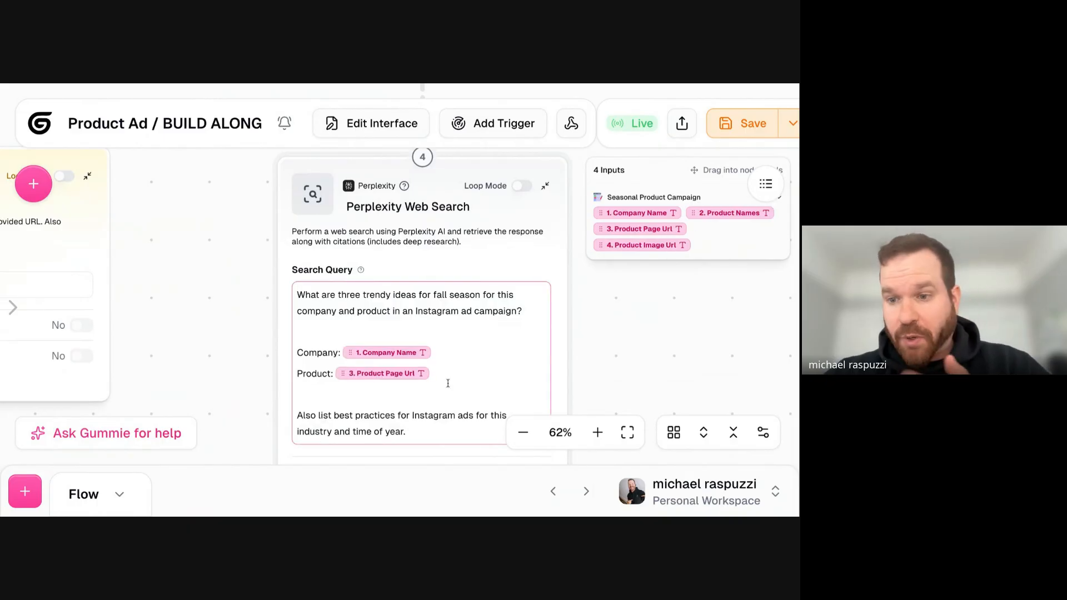
- Review the Perplexity query's campaign question, best-practices request, Instagram and fall season wording, and view it alongside the Website Scraper
triple_click(394, 431)
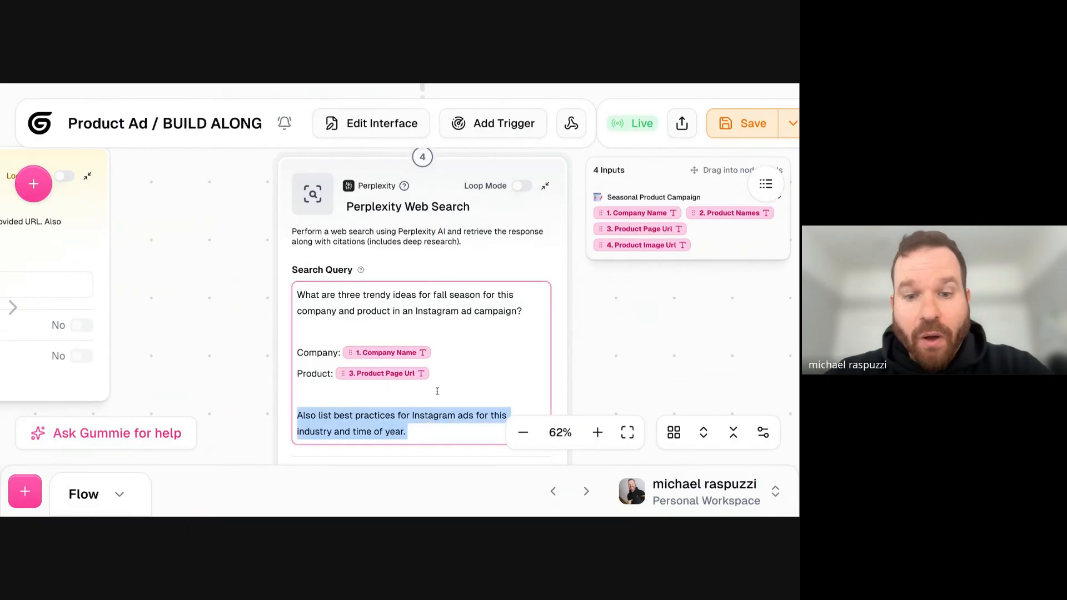
triple_click(441, 301)
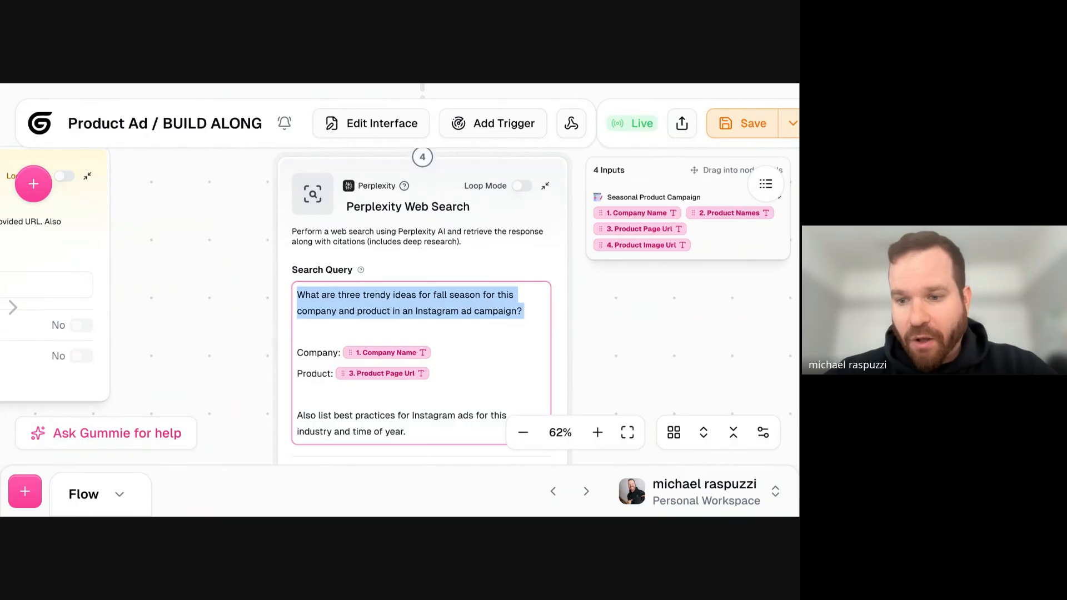
triple_click(376, 420)
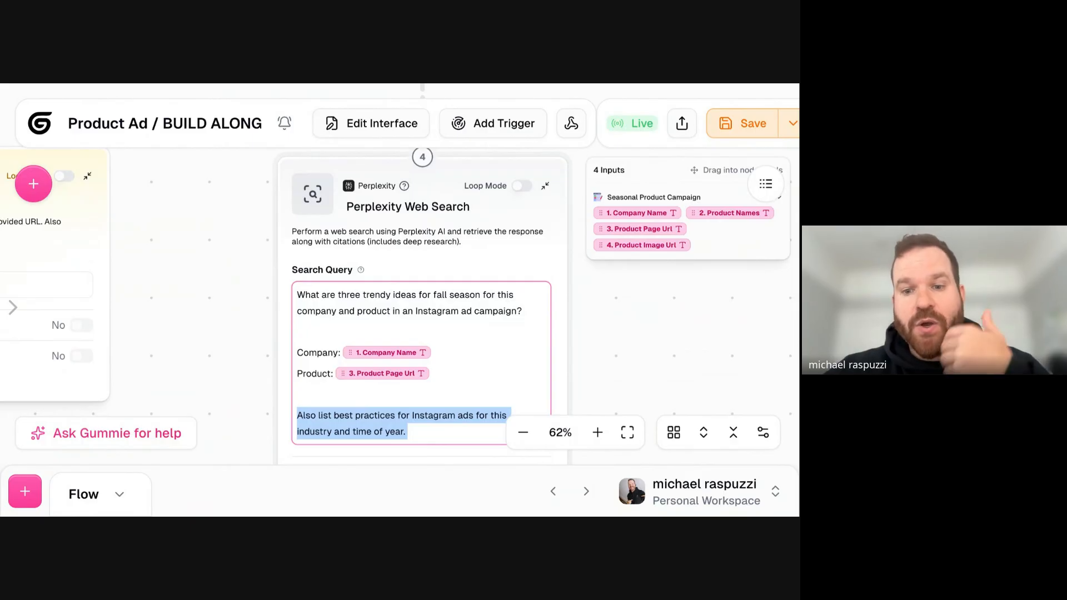
left_click(424, 433)
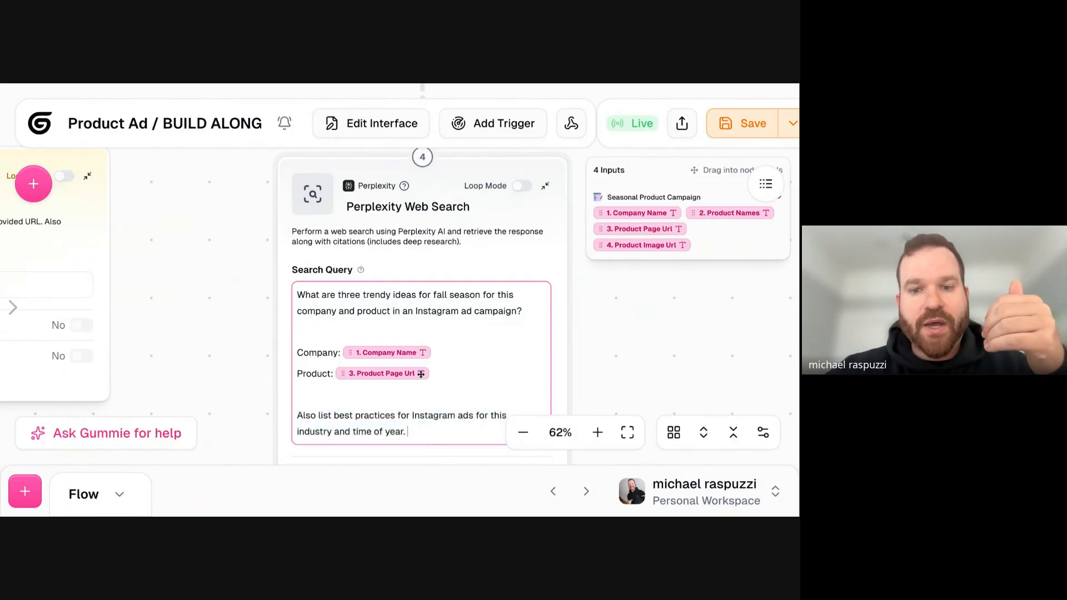
left_click_drag(459, 311, 416, 312)
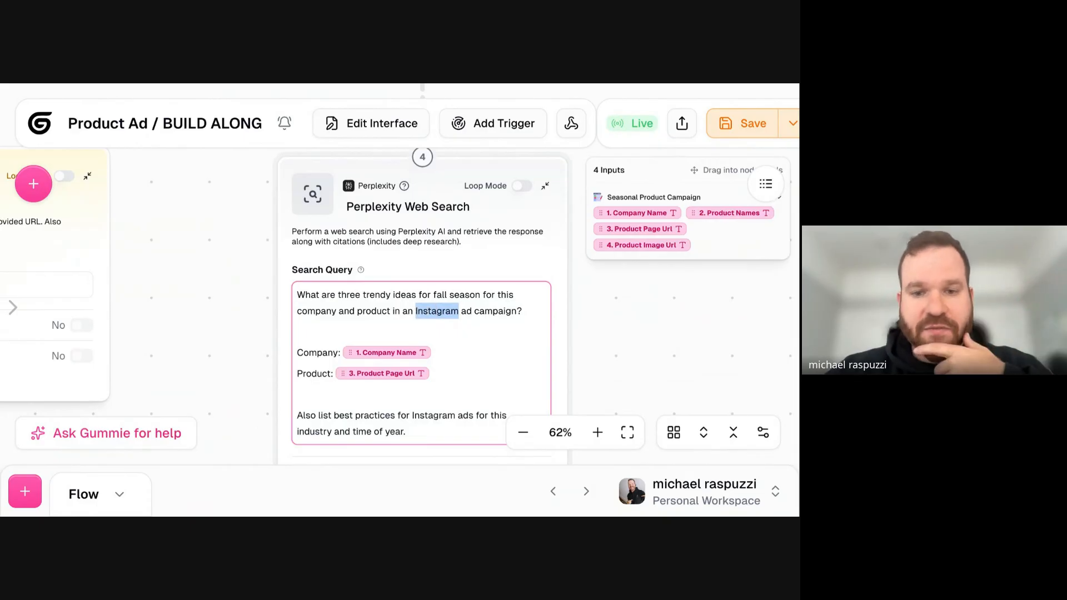
left_click_drag(363, 294, 433, 295)
left_click(478, 295)
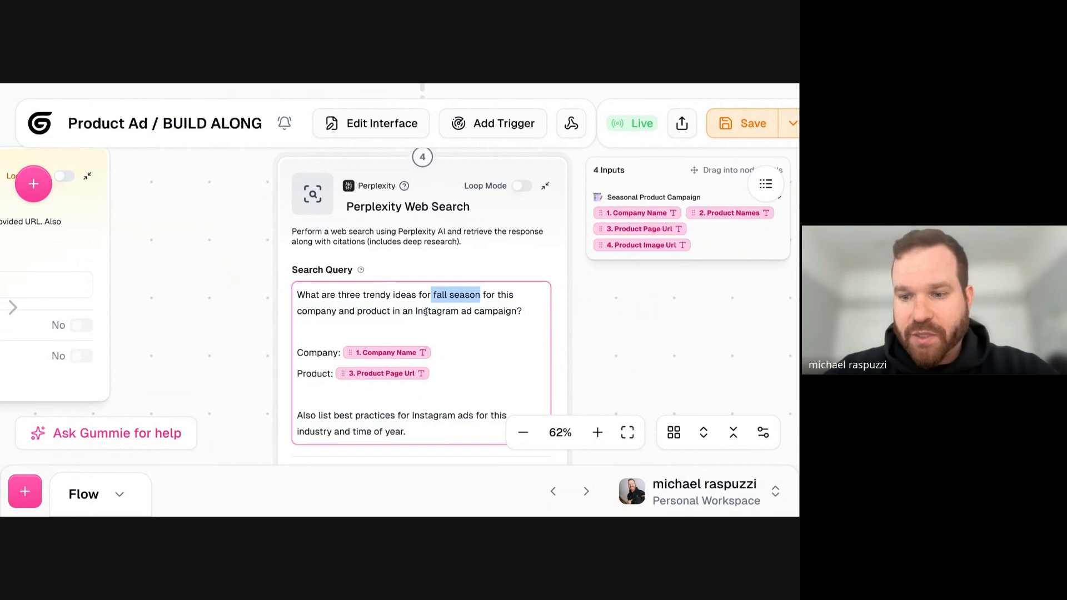
scroll(200, 269, "down", 3)
left_click_drag(200, 269, 390, 261)
scroll(319, 262, "left", 1)
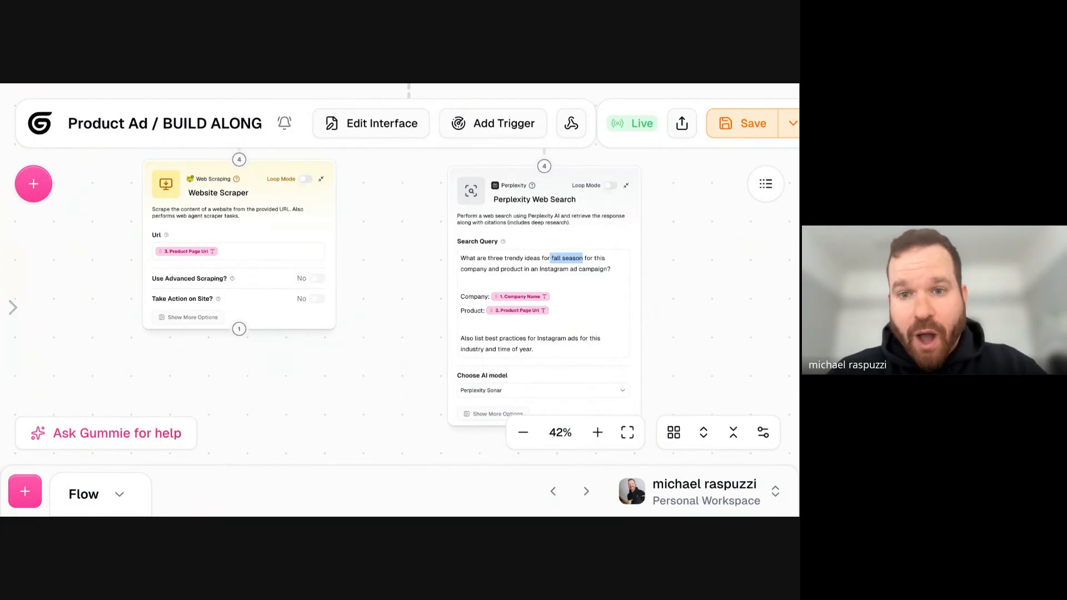
- Space the Website Scraper and Perplexity Web Search nodes farther apart on the canvas
left_click_drag(271, 172, 239, 187)
left_click_drag(515, 180, 521, 185)
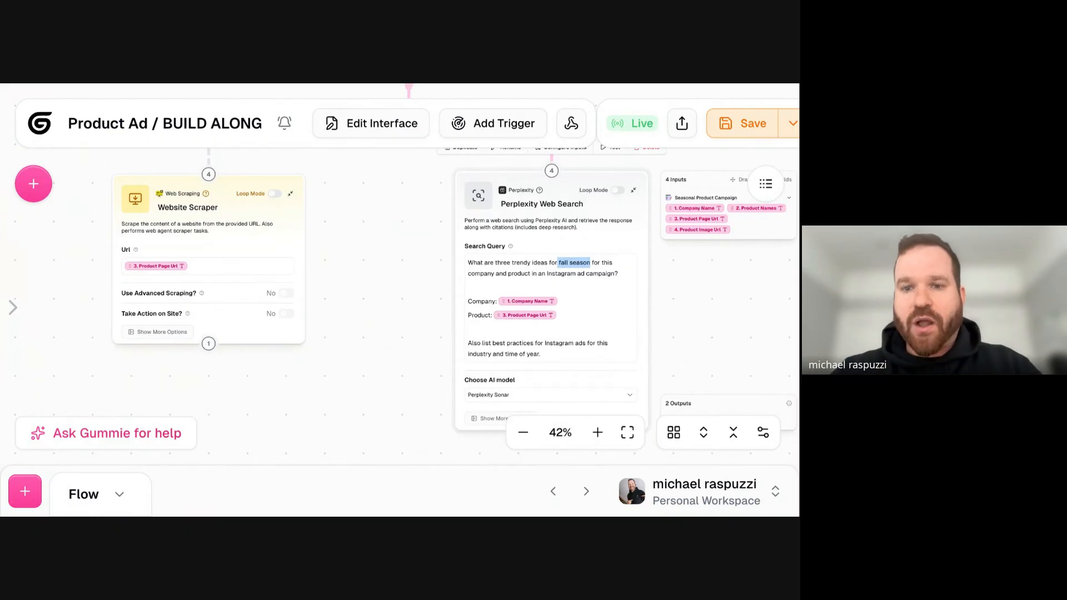
left_click(550, 271)
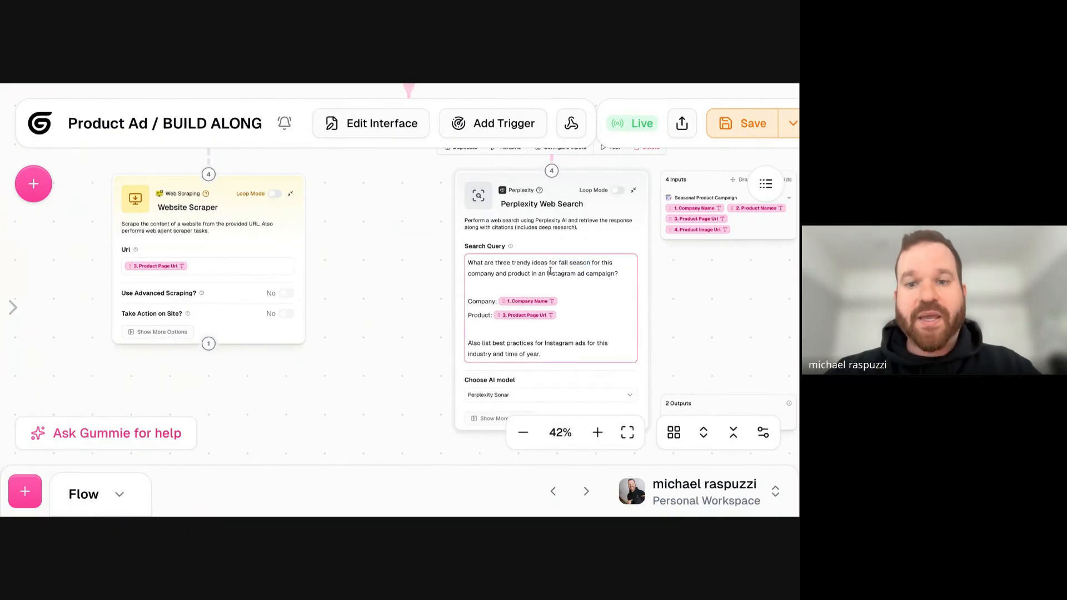
left_click(468, 189)
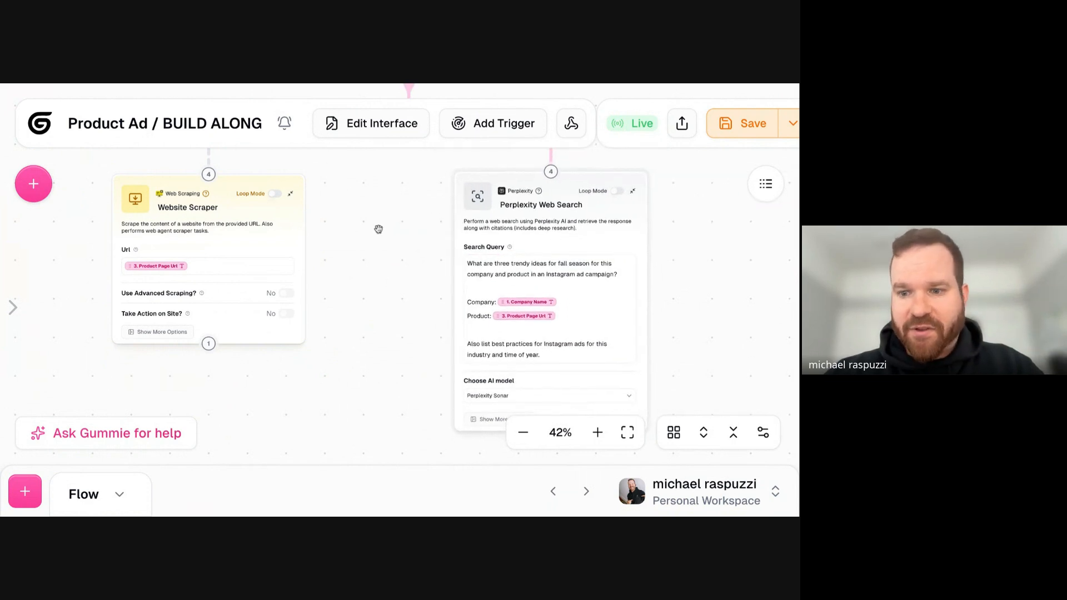
scroll(379, 229, "down", 3)
left_click_drag(366, 274, 378, 239)
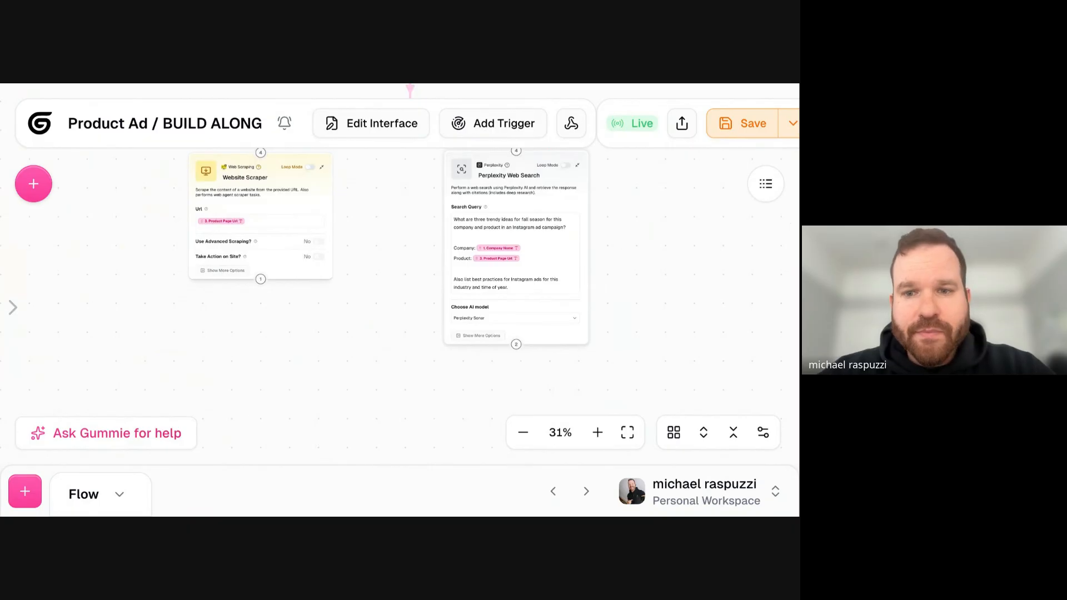
- Replace the Product Page Url variable on the search query's Product line with the interface's Product Names variable
left_click(557, 256)
key("BackSpace")
left_click(663, 178)
left_click_drag(663, 179, 492, 259)
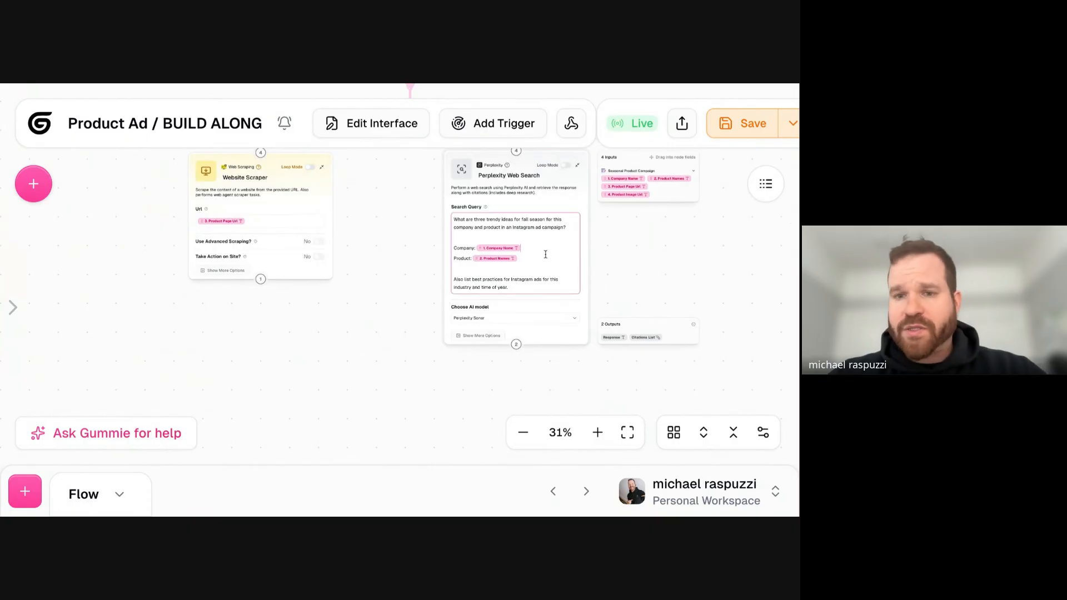
- Bring the Perplexity Web Search and Website Scraper nodes slightly closer together and save the workflow
left_click_drag(502, 184, 484, 184)
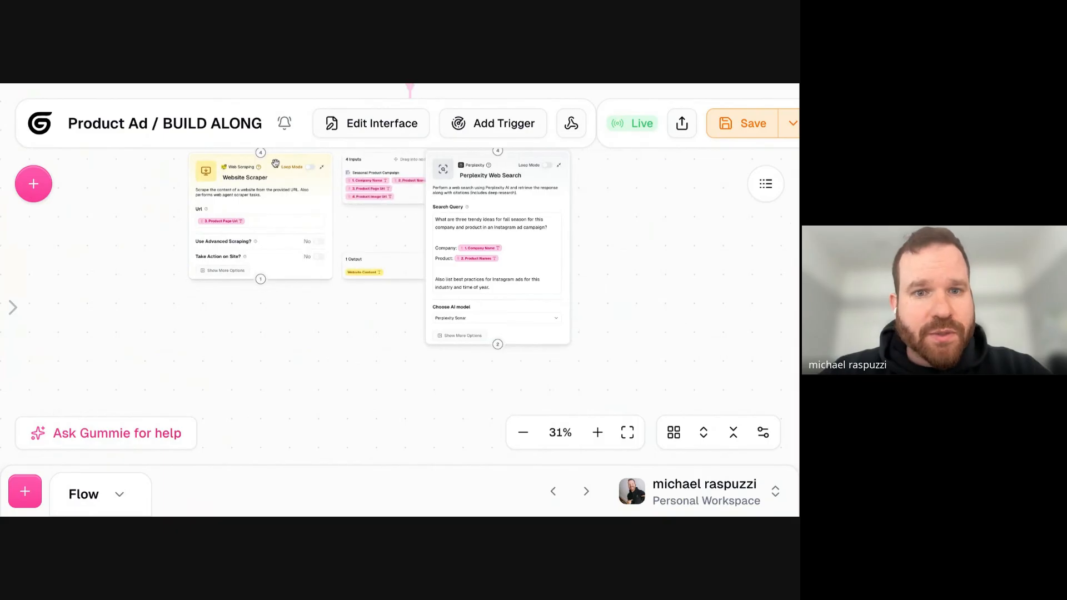
left_click_drag(275, 165, 284, 165)
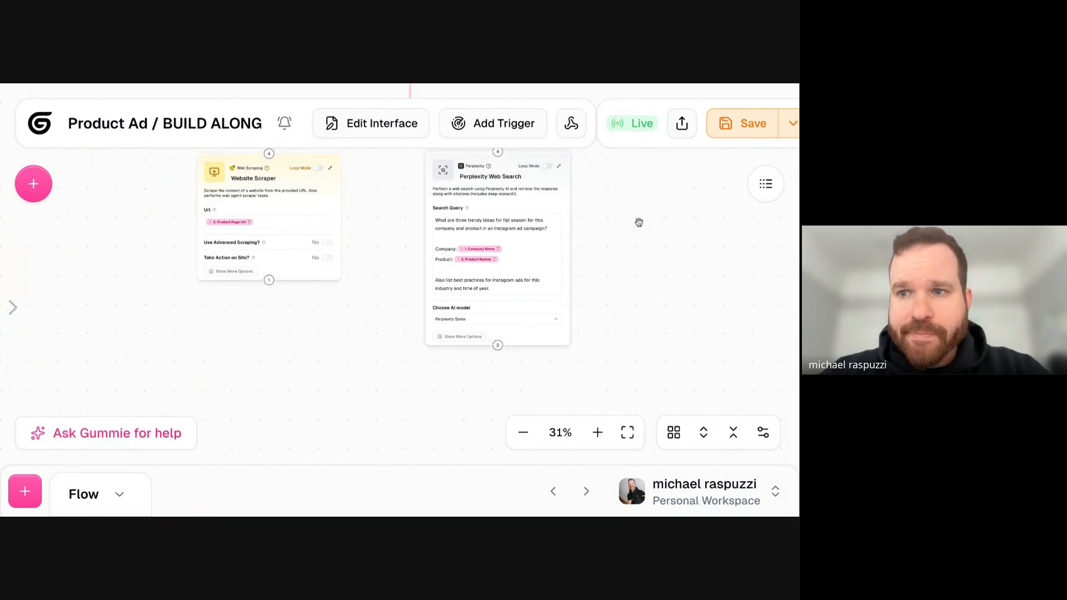
scroll(638, 211, "down", 3)
left_click(730, 127)
left_click_drag(655, 221, 605, 256)
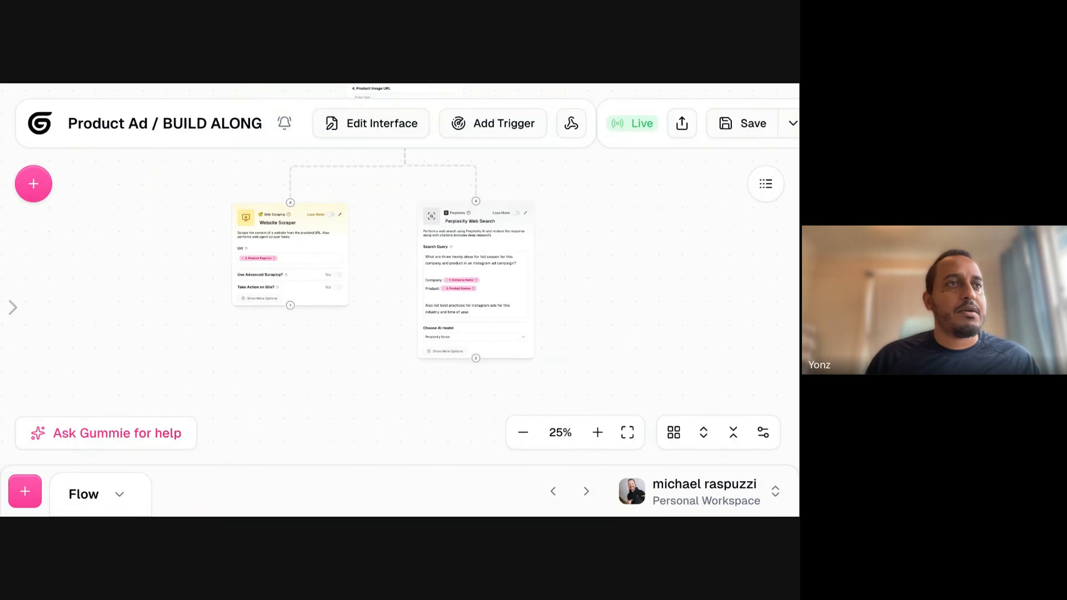
- Look at the Gummie assistant's chat beside the flow and exit it without sending a request
left_click(131, 434)
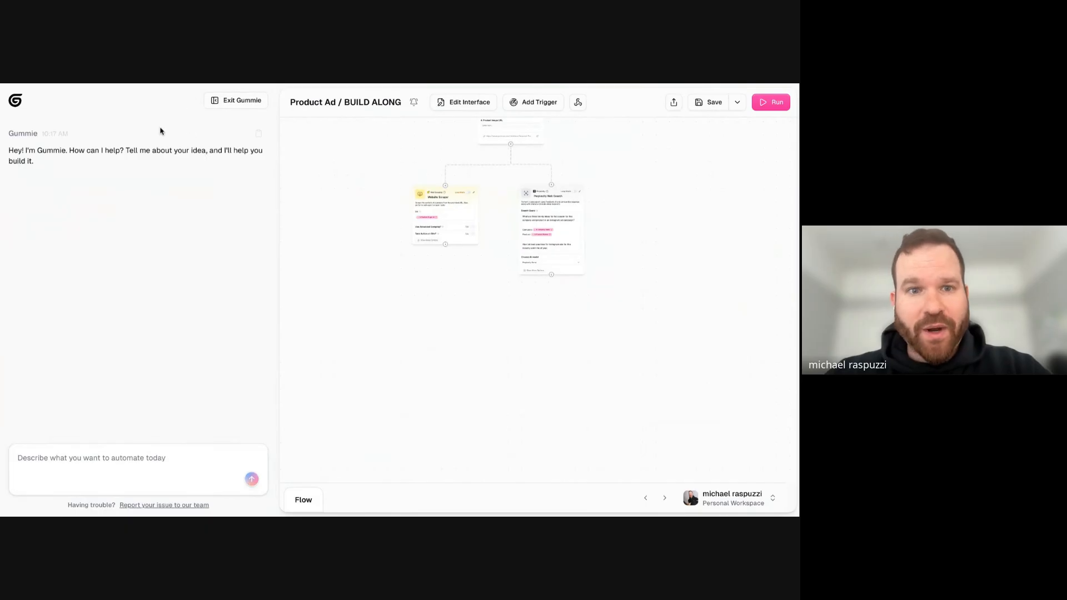
left_click(110, 469)
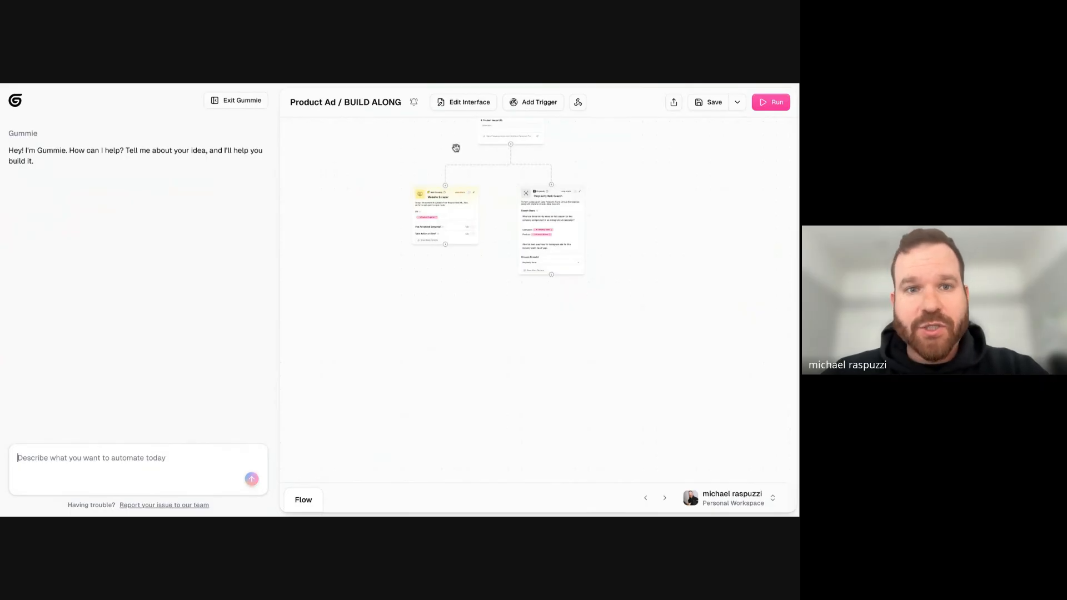
left_click(238, 102)
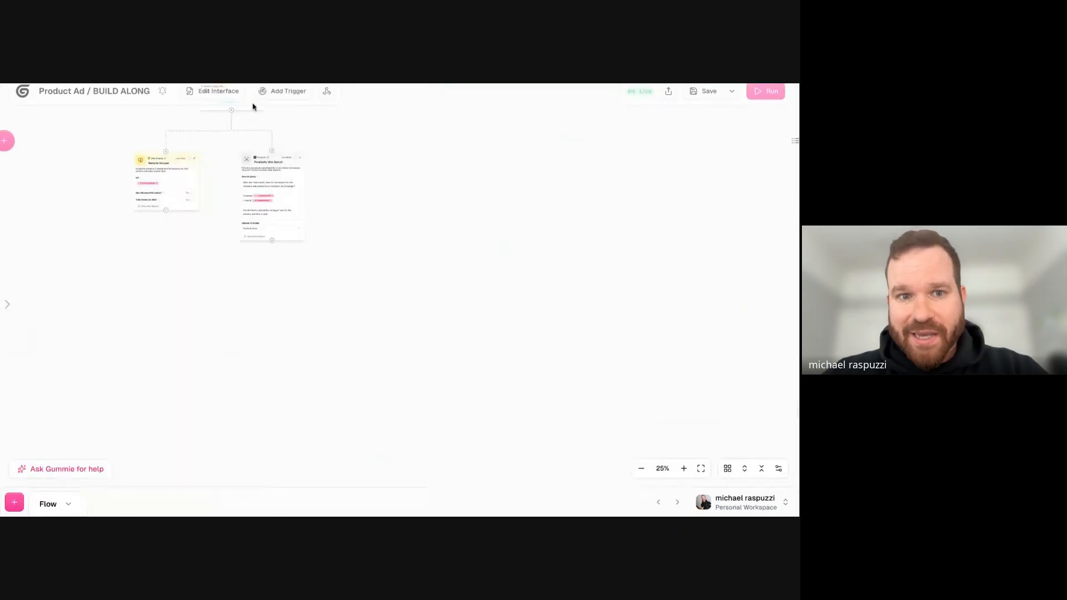
scroll(203, 198, "up", 5)
scroll(207, 231, "down", 3)
left_click(66, 469)
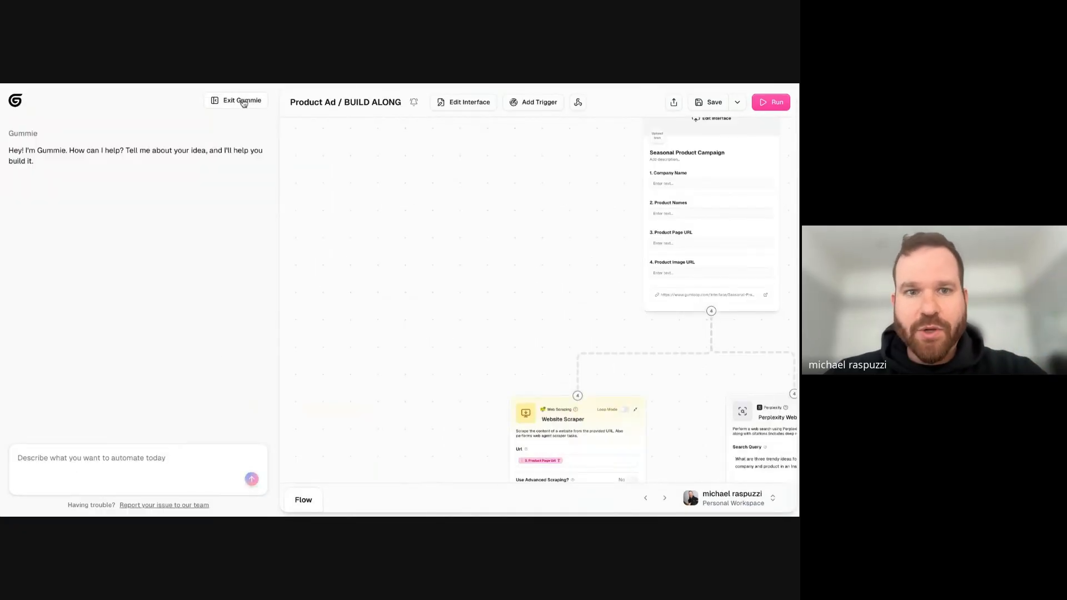
left_click_drag(424, 301, 336, 261)
left_click_drag(462, 257, 403, 210)
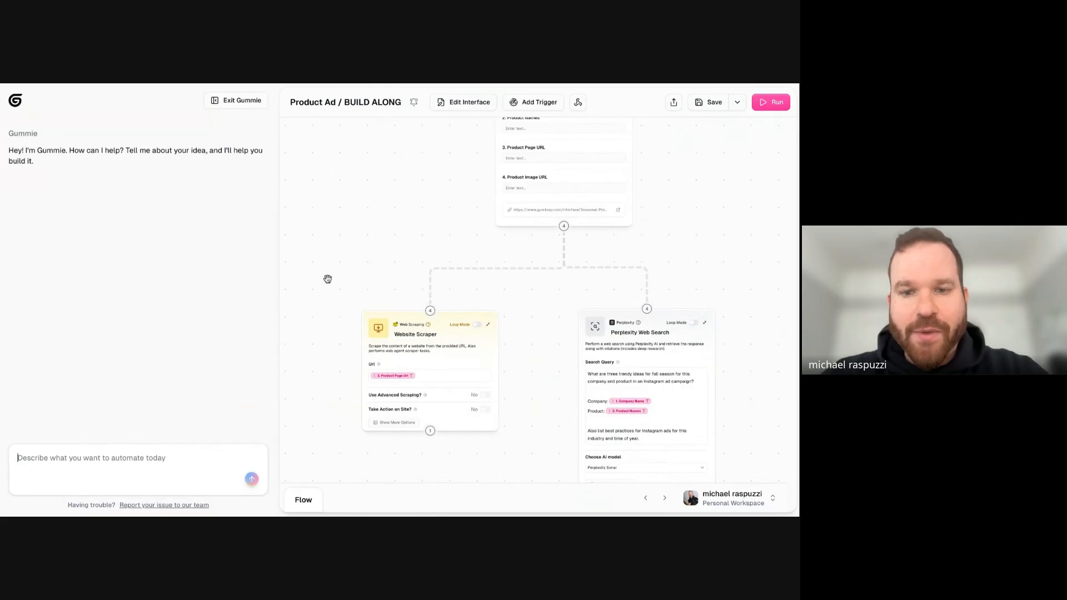
left_click(241, 103)
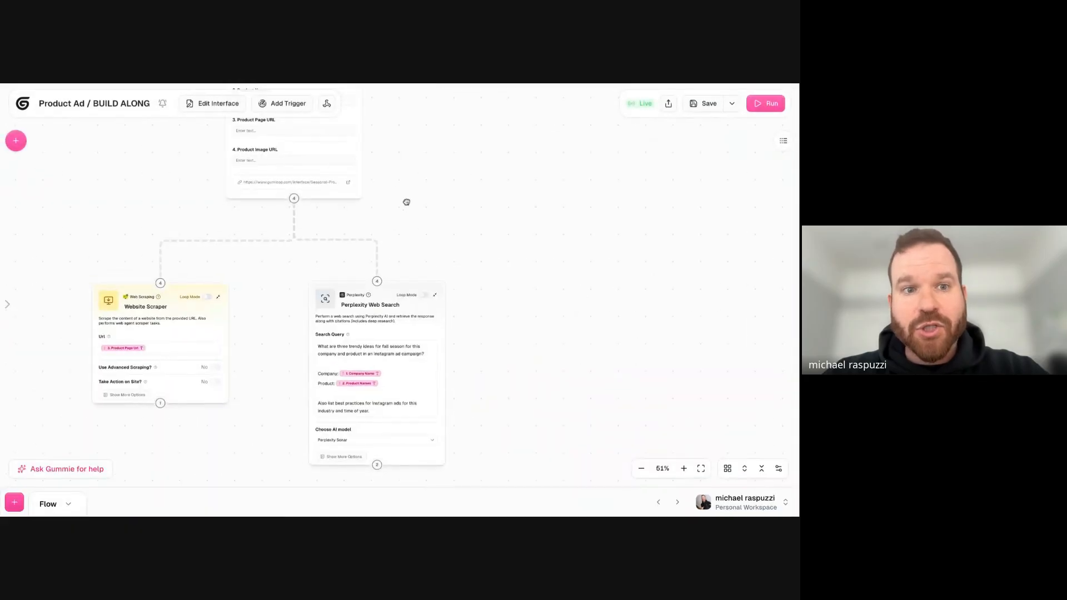
- Examine the whole flow from the Seasonal Product Campaign interface down to the Website Scraper and Perplexity Web Search settings
scroll(511, 245, "down", 3)
scroll(511, 245, "up", 3)
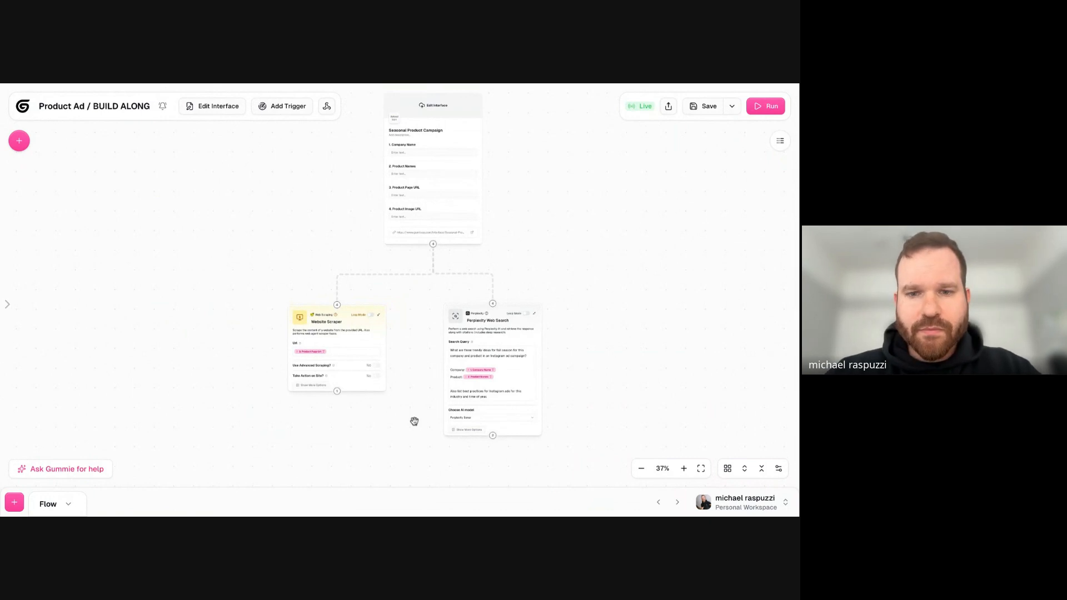
scroll(412, 419, "up", 5)
scroll(400, 396, "down", 4)
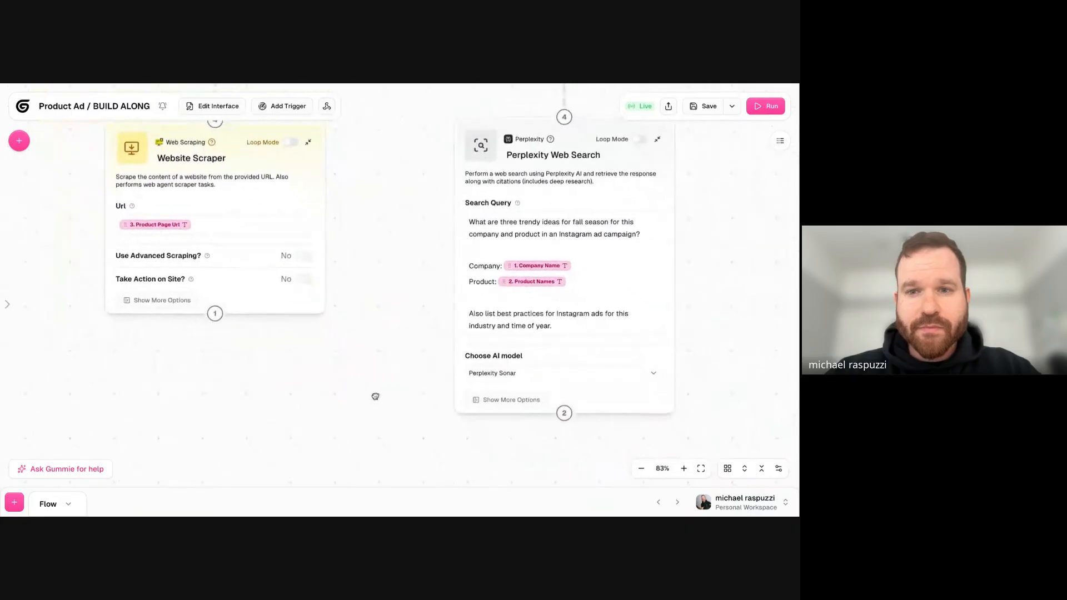
scroll(374, 389, "up", 2)
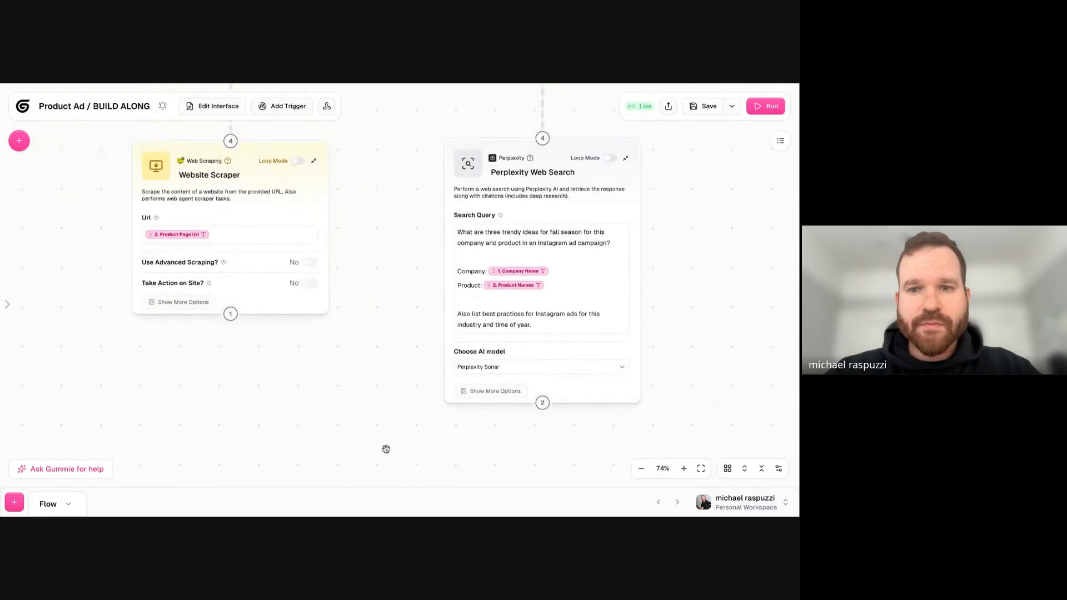
left_click_drag(395, 434, 393, 433)
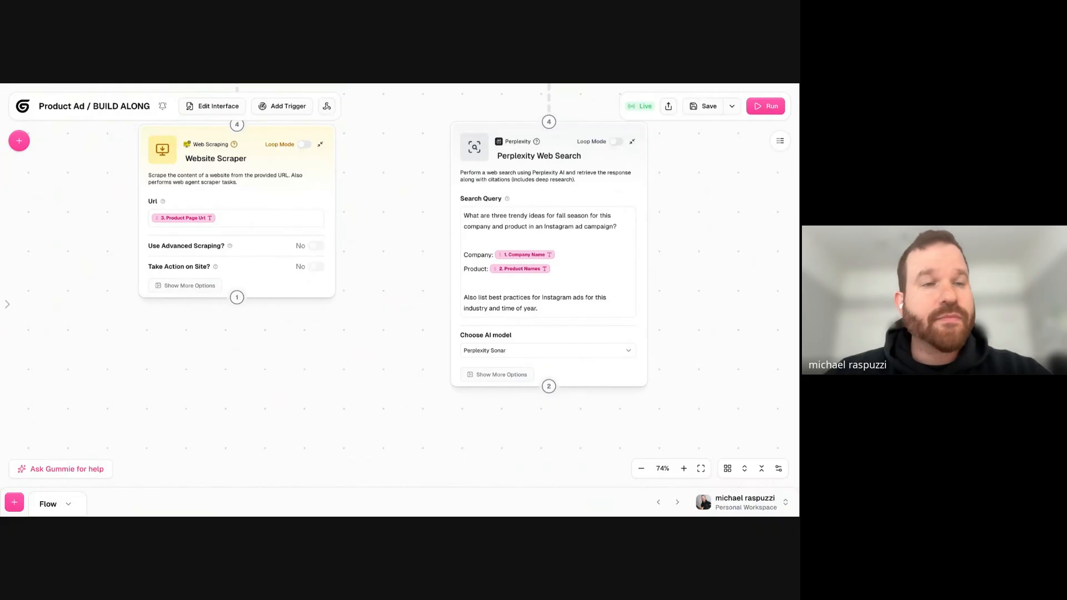
scroll(417, 307, "down", 3)
left_click_drag(398, 420, 399, 372)
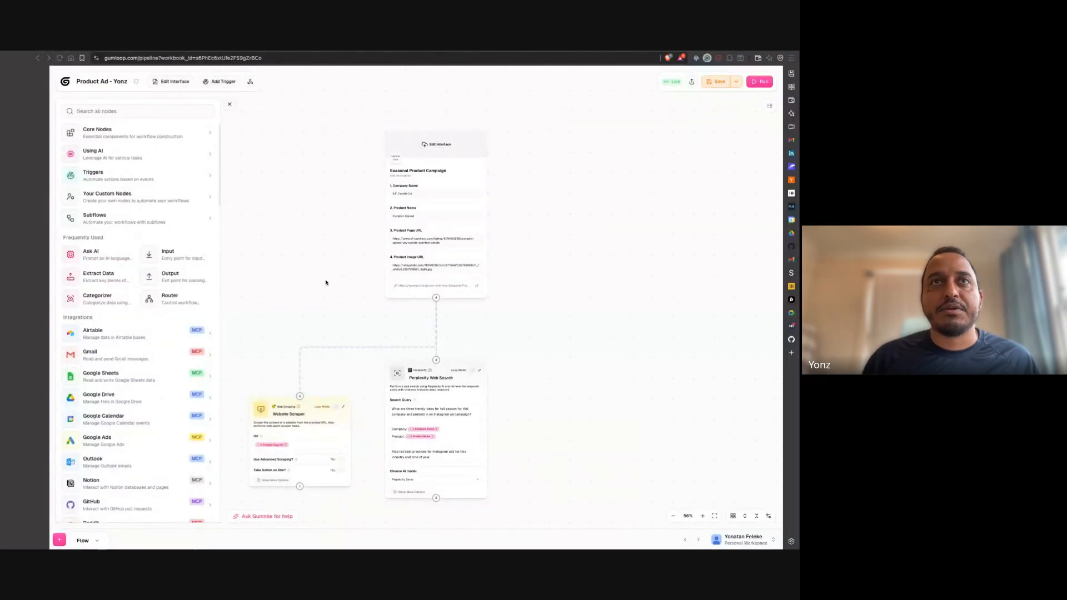
- Review the other participant's Product Ad flow, checking the interface's connections to the Website Scraper and Perplexity Web Search nodes
scroll(329, 280, "down", 1)
scroll(329, 280, "left", 1)
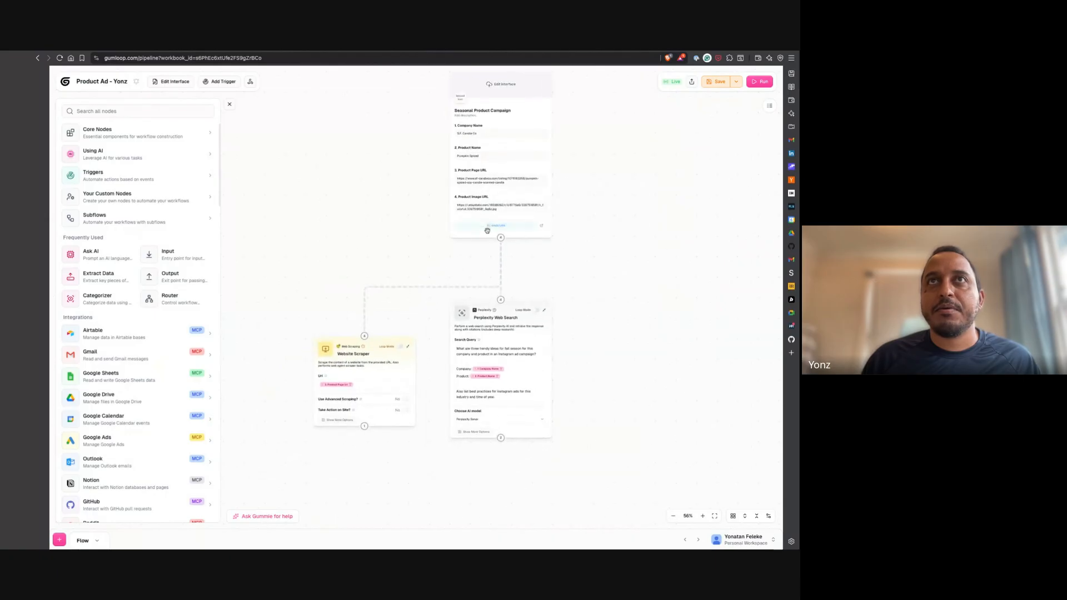
left_click(529, 114)
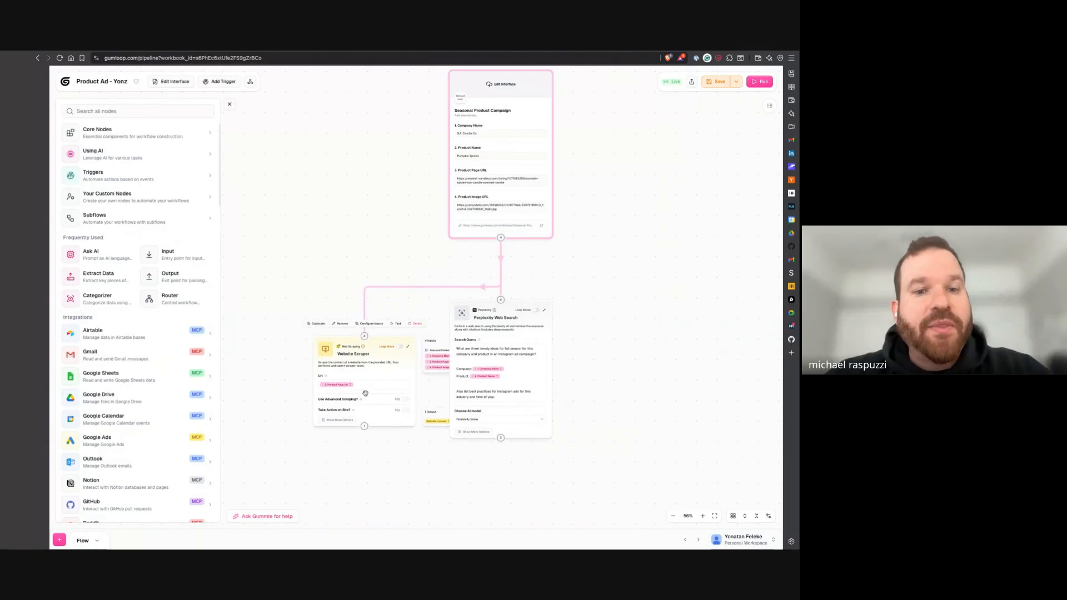
mouse_move(371, 425)
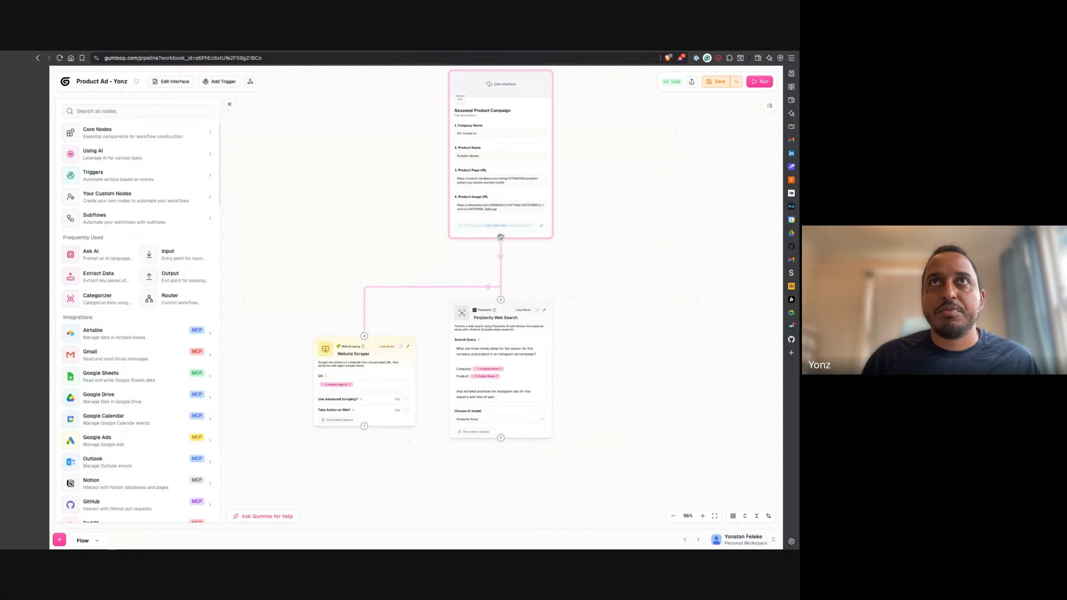
mouse_move(498, 302)
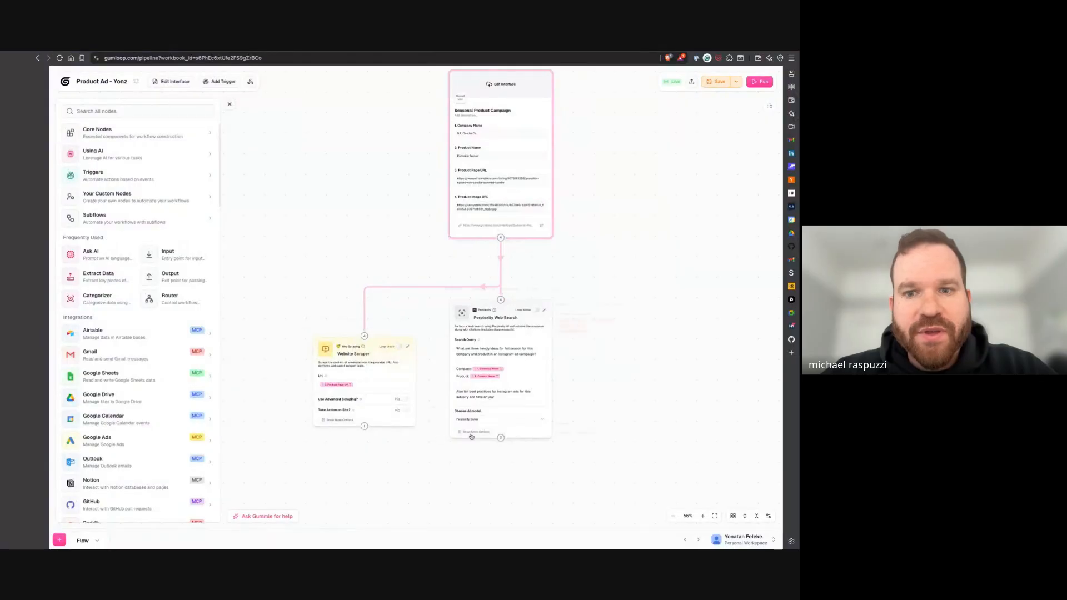
mouse_move(474, 436)
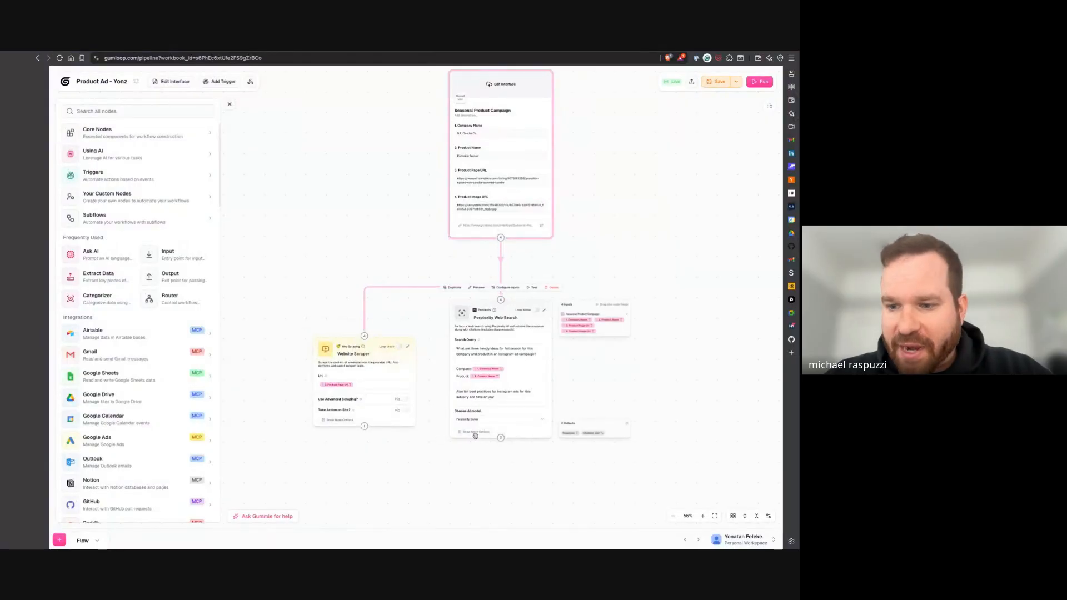
left_click(502, 229)
left_click(584, 261)
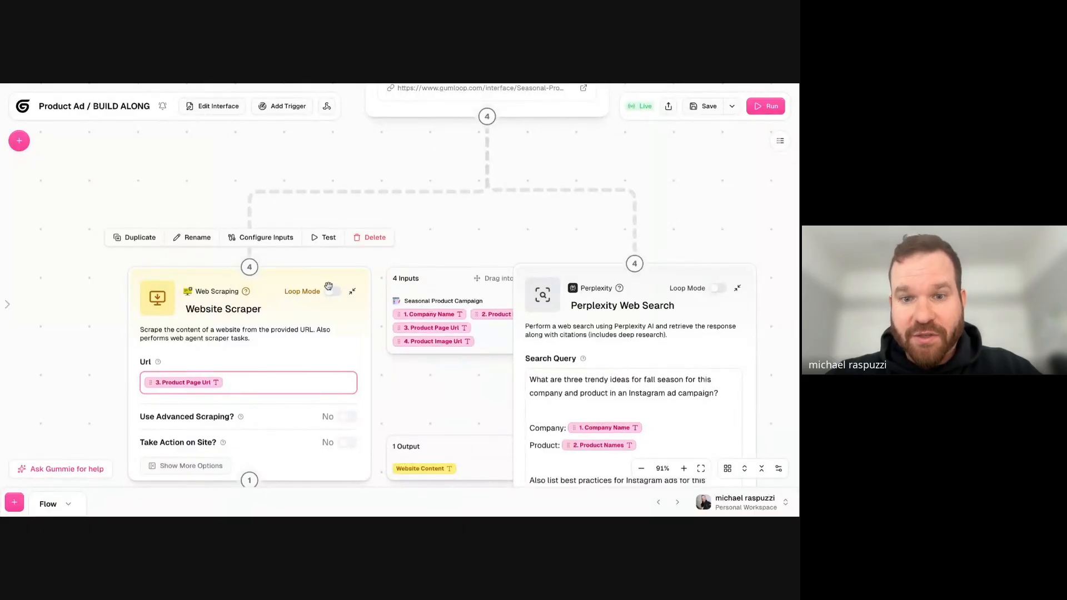
- Move the Website Scraper farther away from the Perplexity Web Search node and place the cursor in its Url field
left_click(300, 286)
left_click_drag(289, 284, 228, 284)
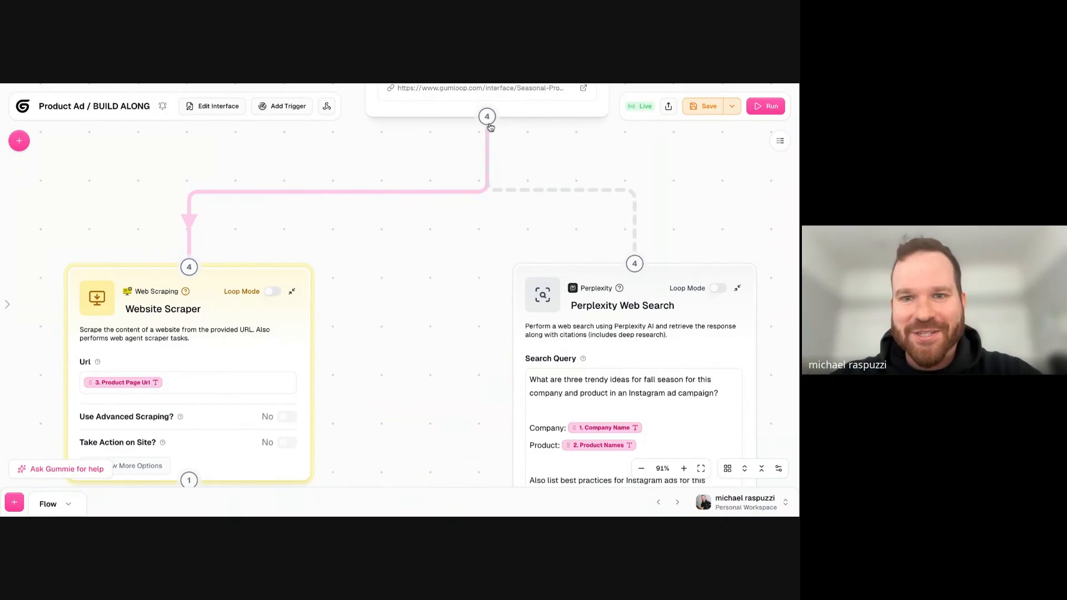
left_click(224, 382)
mouse_move(241, 394)
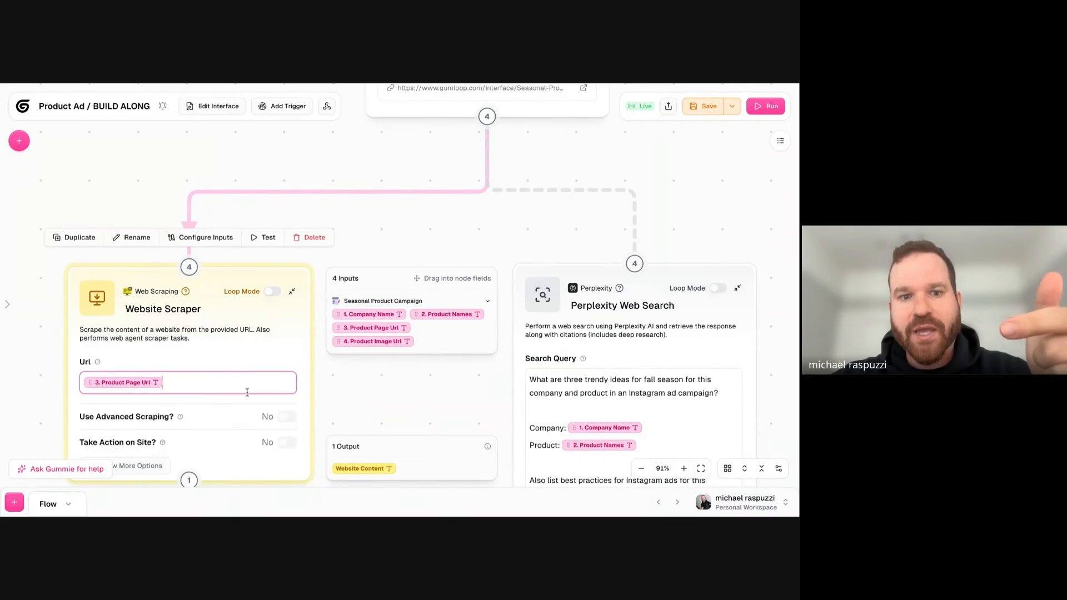
- Connect the Perplexity Web Search output to the Website Scraper as a trial and delete that connection
scroll(424, 422, "down", 5)
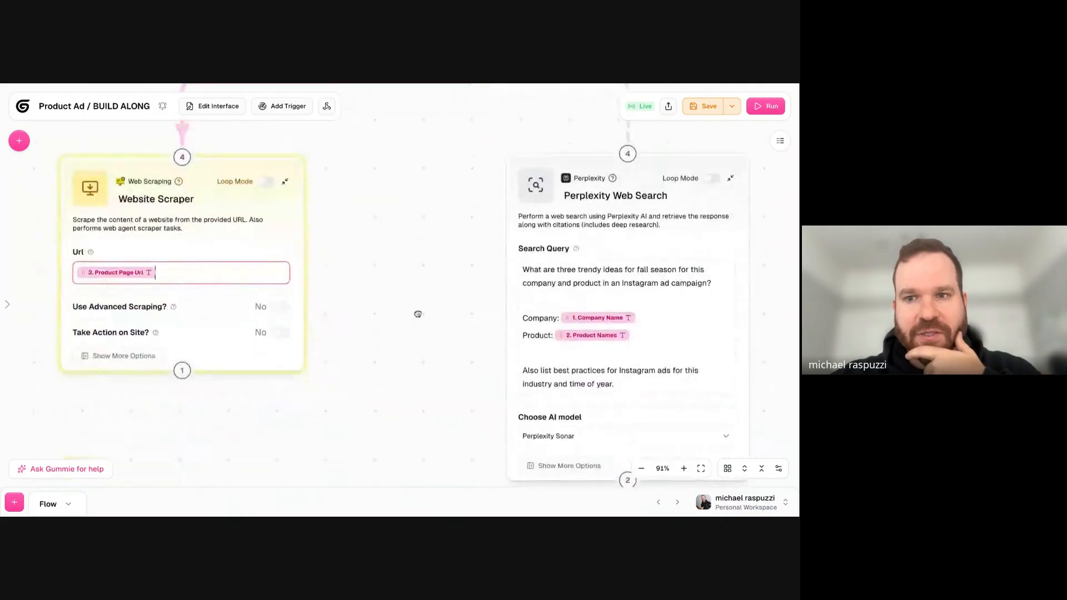
left_click_drag(546, 422, 275, 217)
scroll(269, 257, "up", 5)
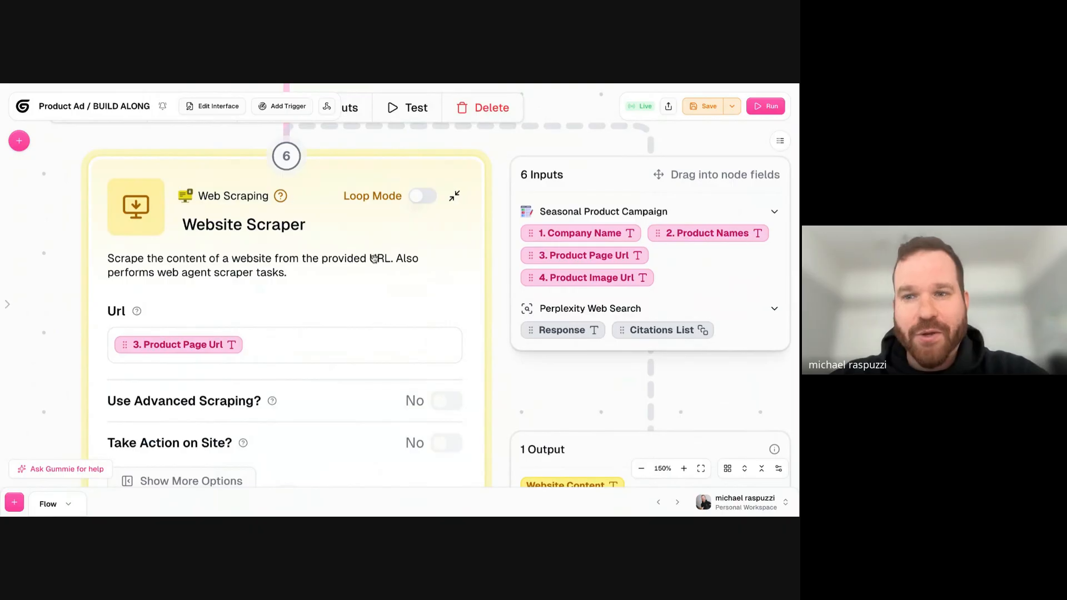
scroll(389, 241, "down", 10)
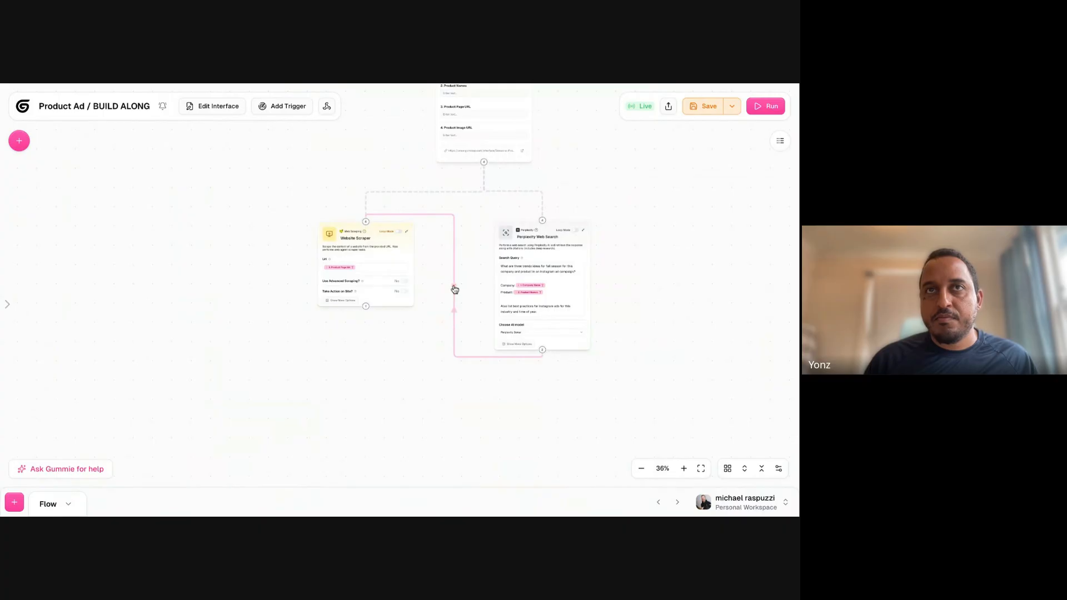
left_click(455, 288)
- Shift the Perplexity Web Search node slightly outward beneath the interface and select the Website Scraper node
scroll(452, 300, "right", 1)
left_click_drag(462, 232, 473, 234)
left_click(335, 229)
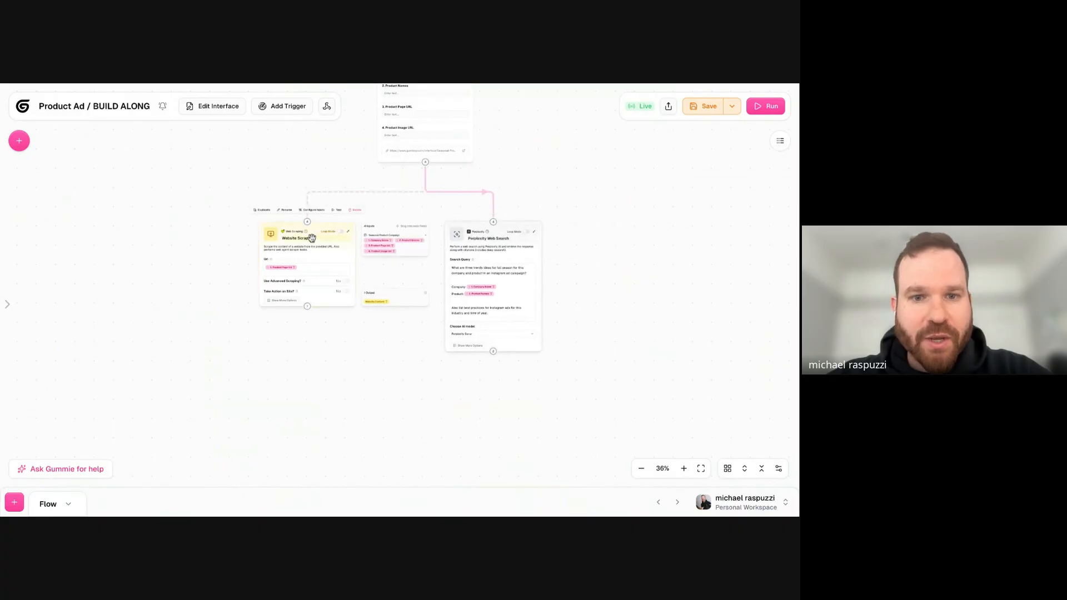
scroll(138, 309, "down", 2)
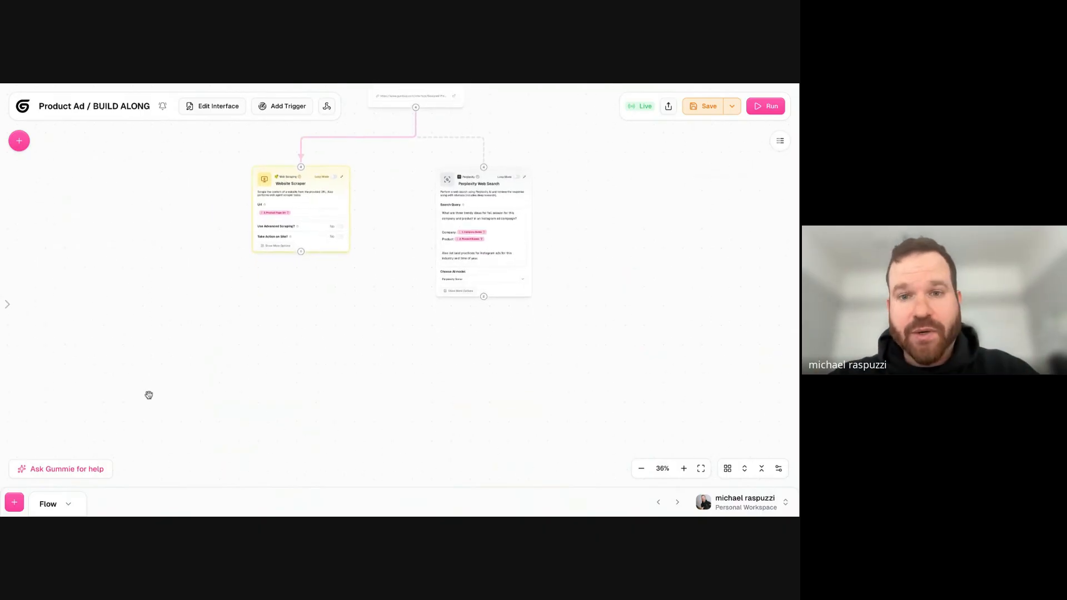
- Add an Ask AI node from the Using AI category and place it beneath and between the Website Scraper and Perplexity Web Search nodes
left_click(20, 142)
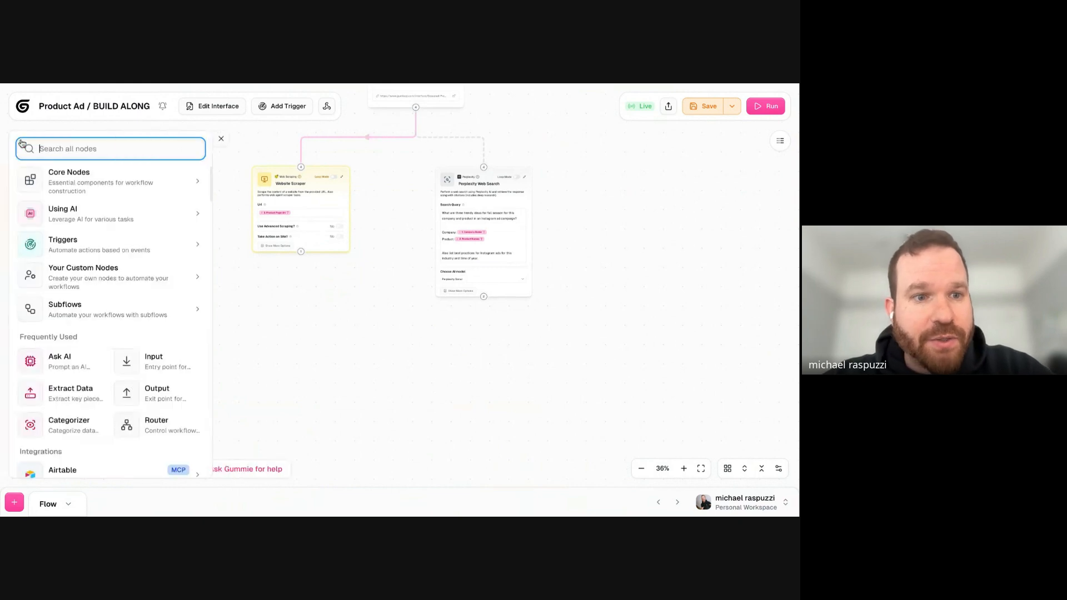
left_click(100, 221)
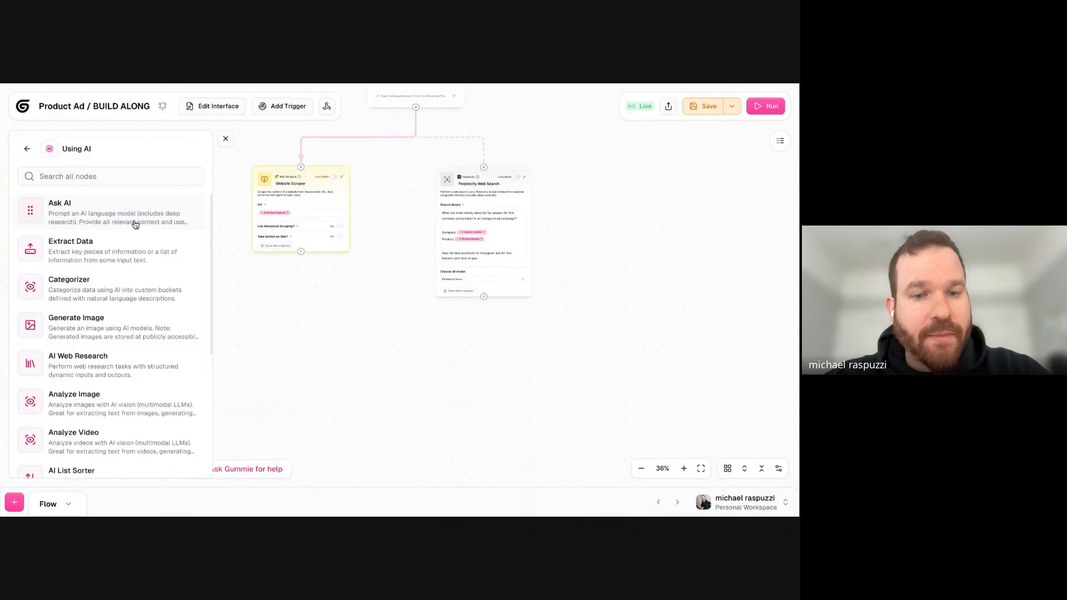
scroll(135, 223, "down", 1)
scroll(92, 219, "down", 5)
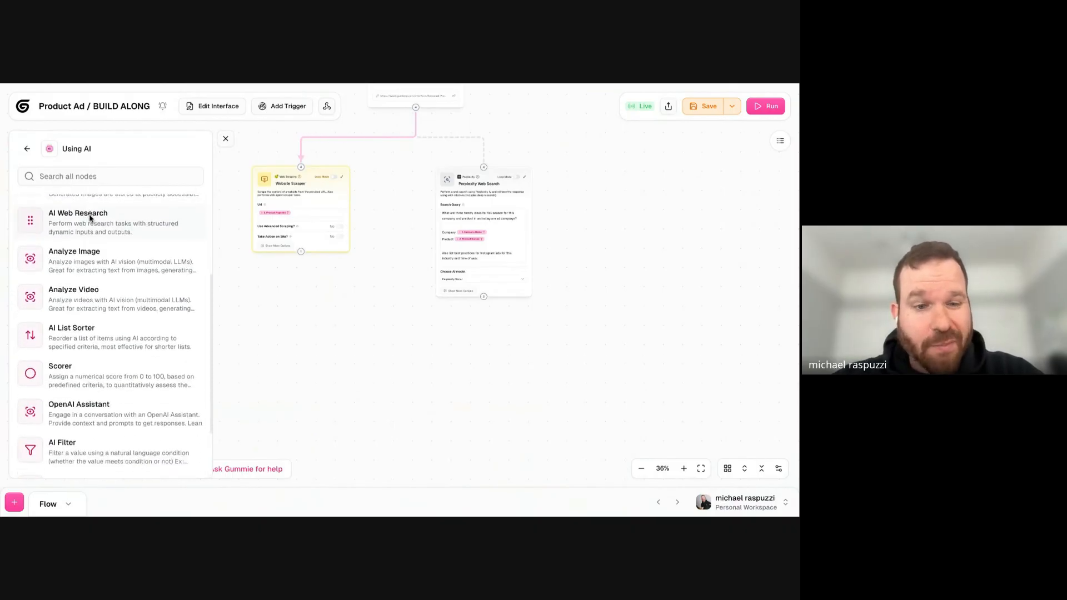
scroll(90, 218, "down", 2)
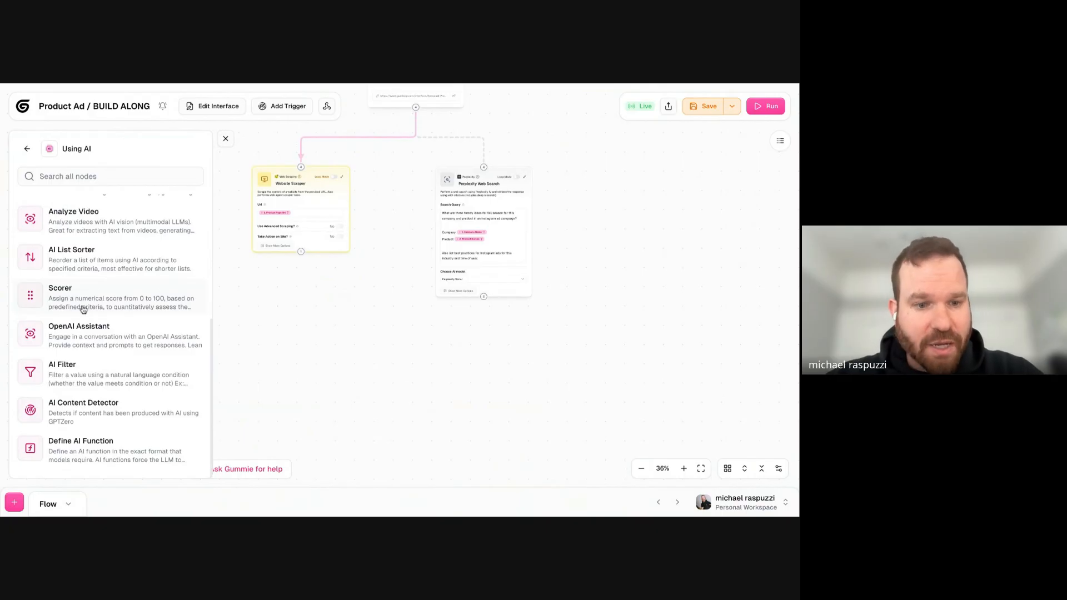
scroll(142, 318, "up", 4)
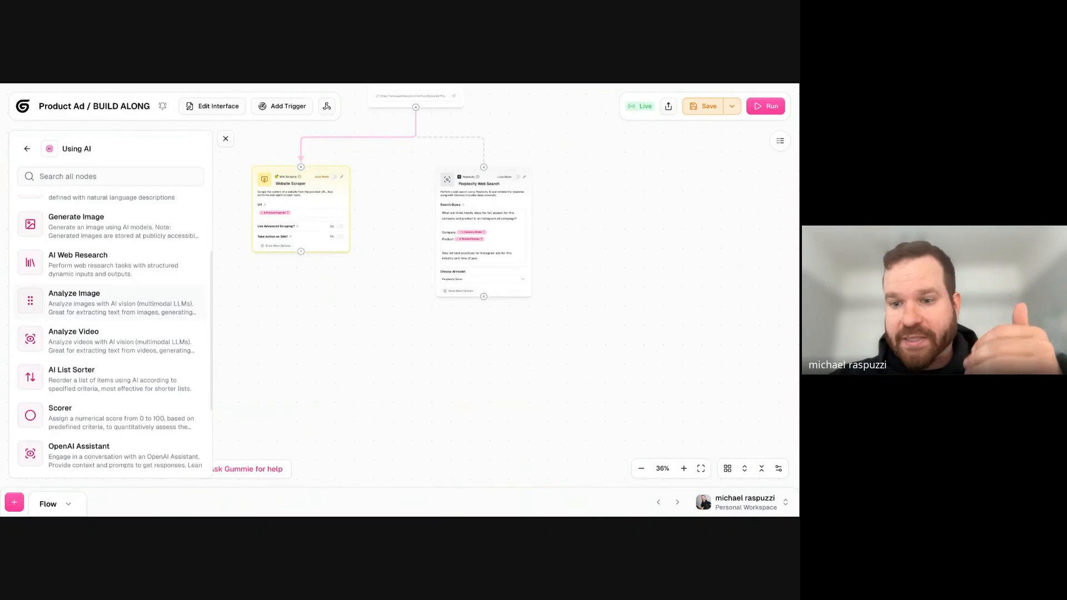
scroll(76, 371, "up", 2)
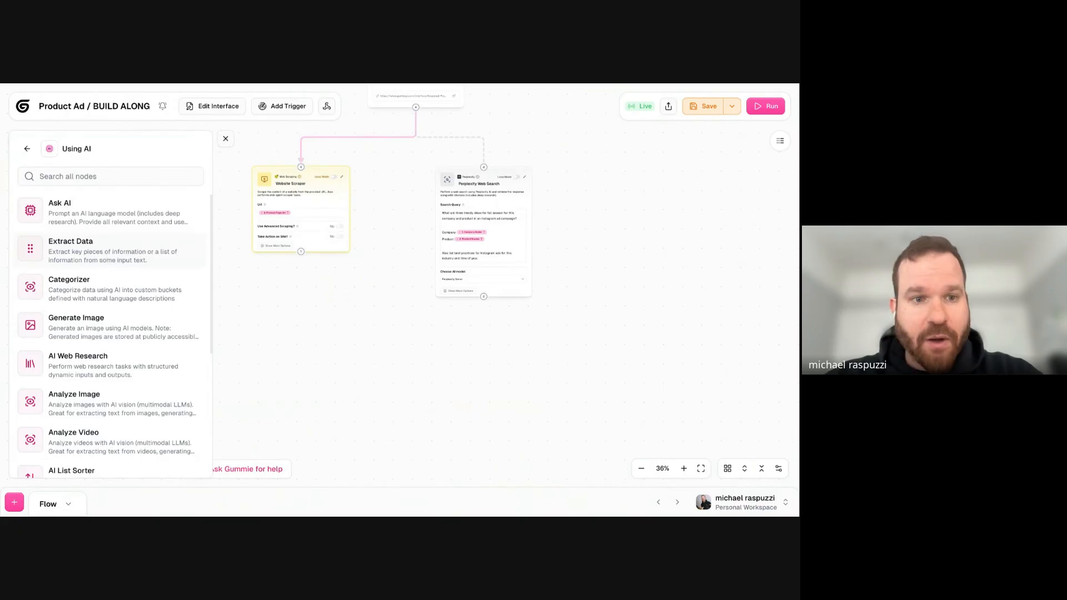
left_click(115, 210)
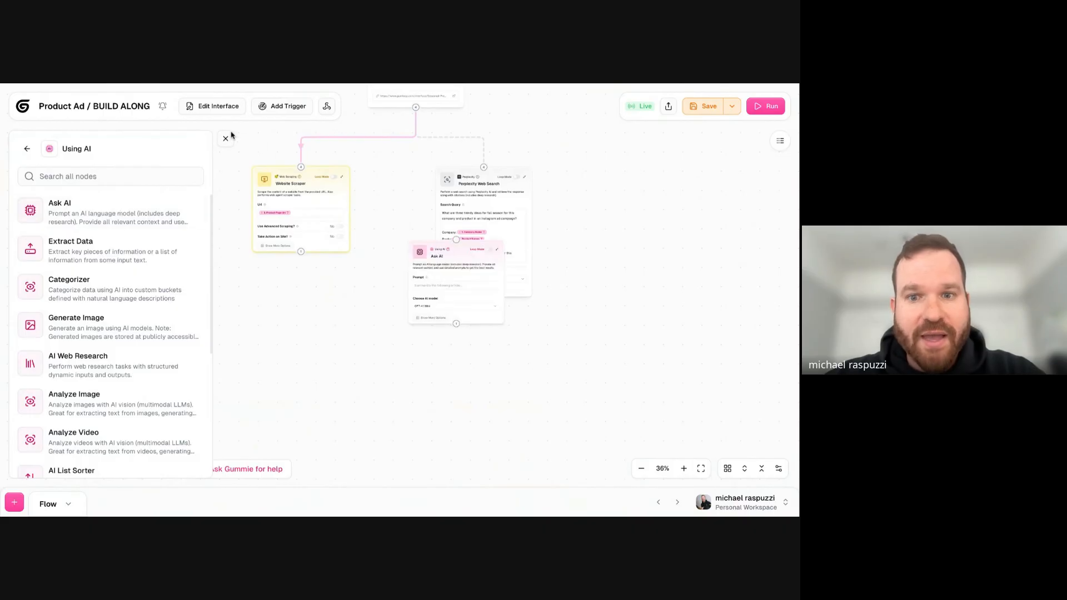
left_click(225, 138)
left_click_drag(439, 257, 363, 393)
- Connect the Website Scraper and Perplexity Web Search outputs to the Ask AI node's input and move that node closer to them
left_click(300, 180)
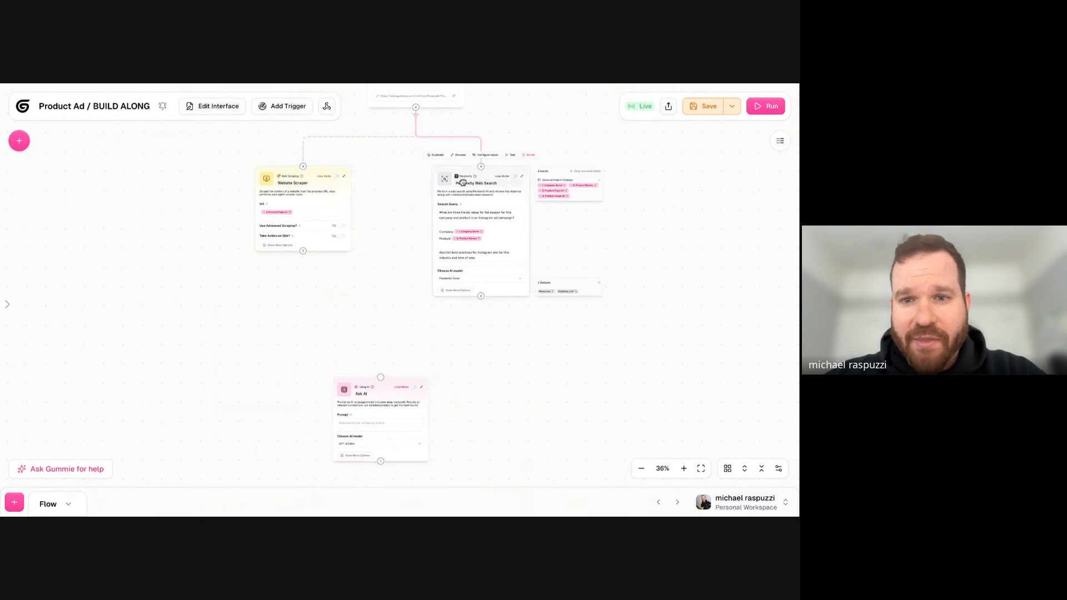
scroll(412, 361, "up", 5)
left_click_drag(239, 189, 361, 385)
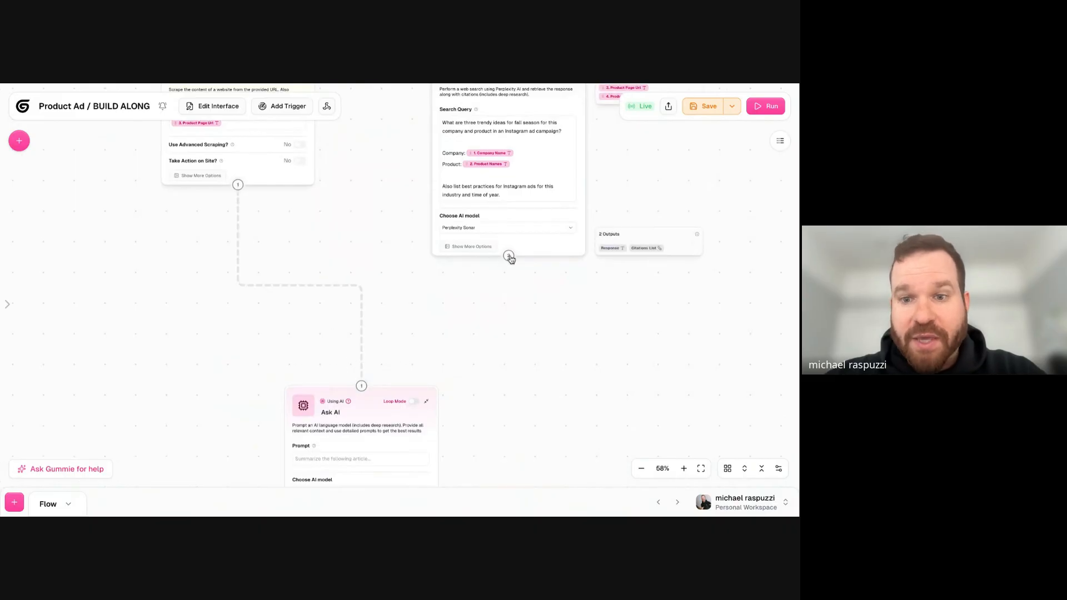
left_click_drag(509, 257, 362, 384)
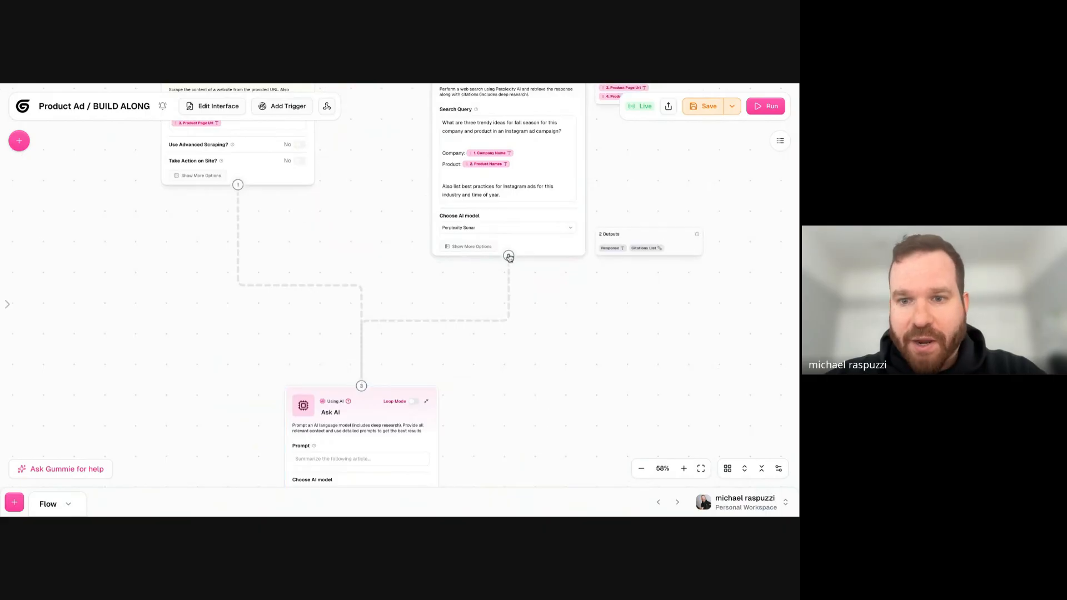
left_click_drag(492, 350, 556, 253)
left_click(380, 234)
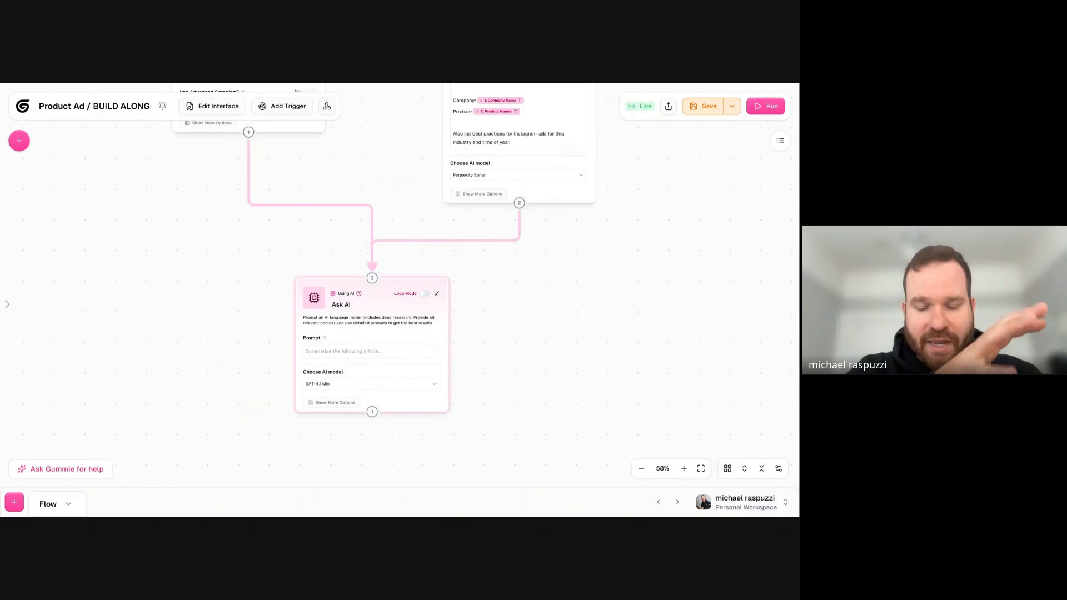
left_click(372, 280)
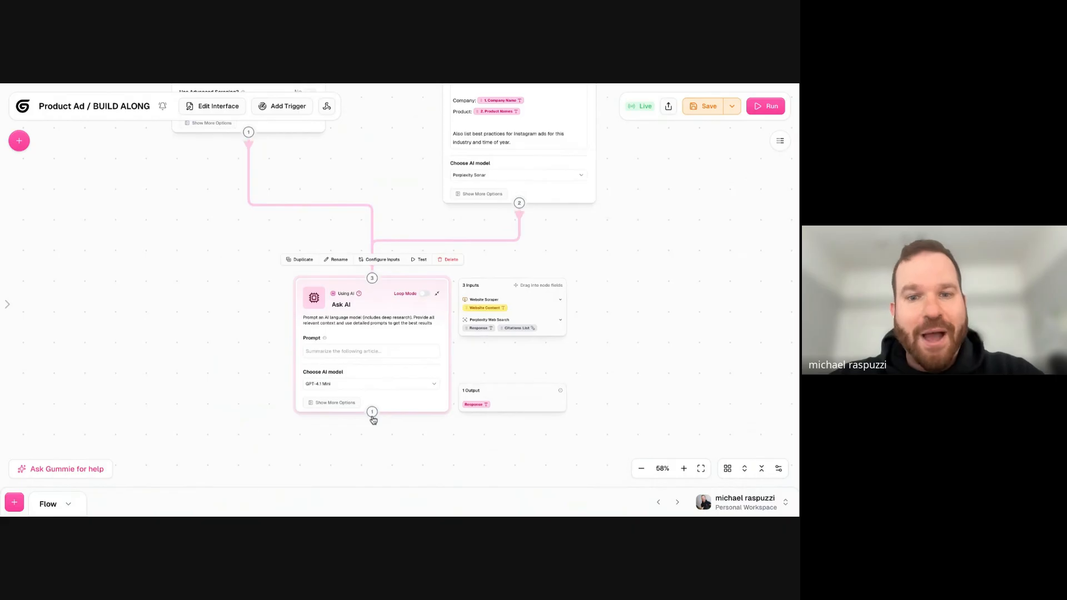
left_click(395, 228)
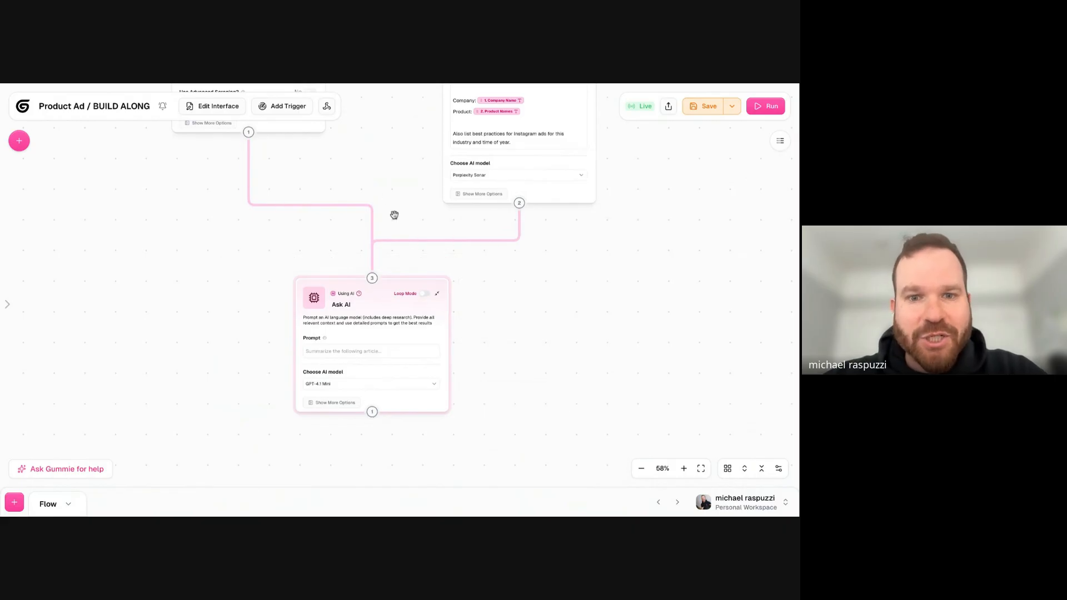
- Rename the Ask AI node as Generate 3 Ideas
scroll(346, 238, "up", 5)
left_click(381, 408)
left_click_drag(191, 420, 191, 352)
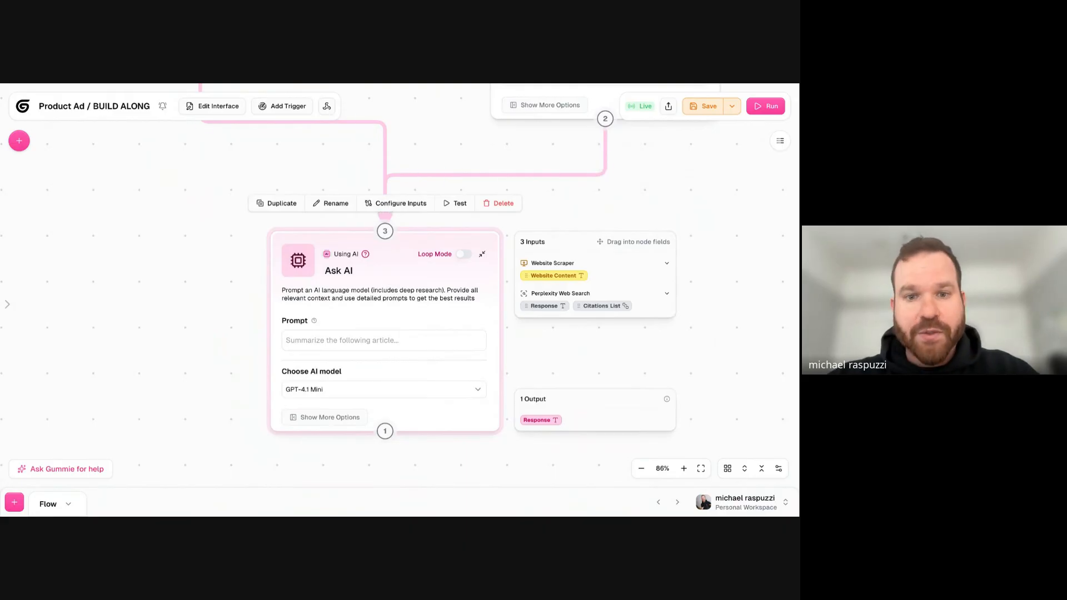
double_click(350, 271)
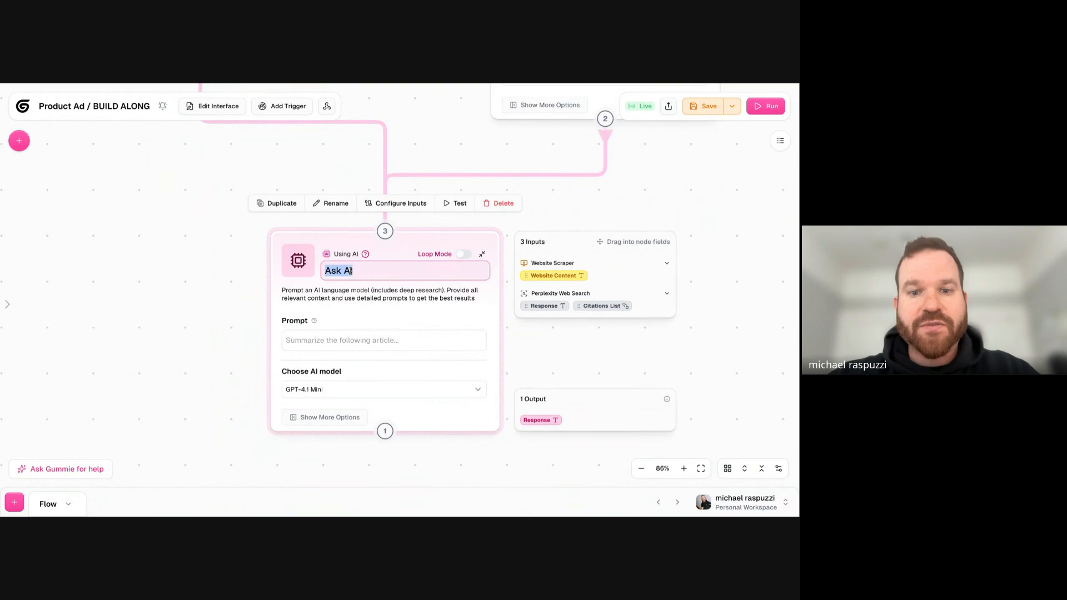
type("Generate 3 Ideas")
left_click(196, 296)
mouse_move(412, 278)
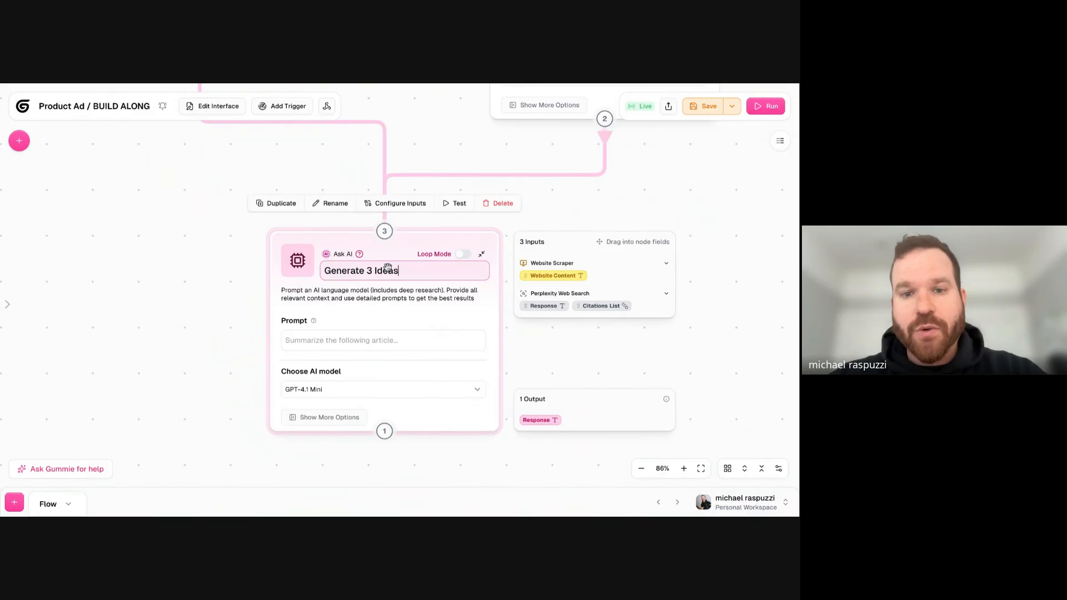
left_click_drag(387, 267, 415, 204)
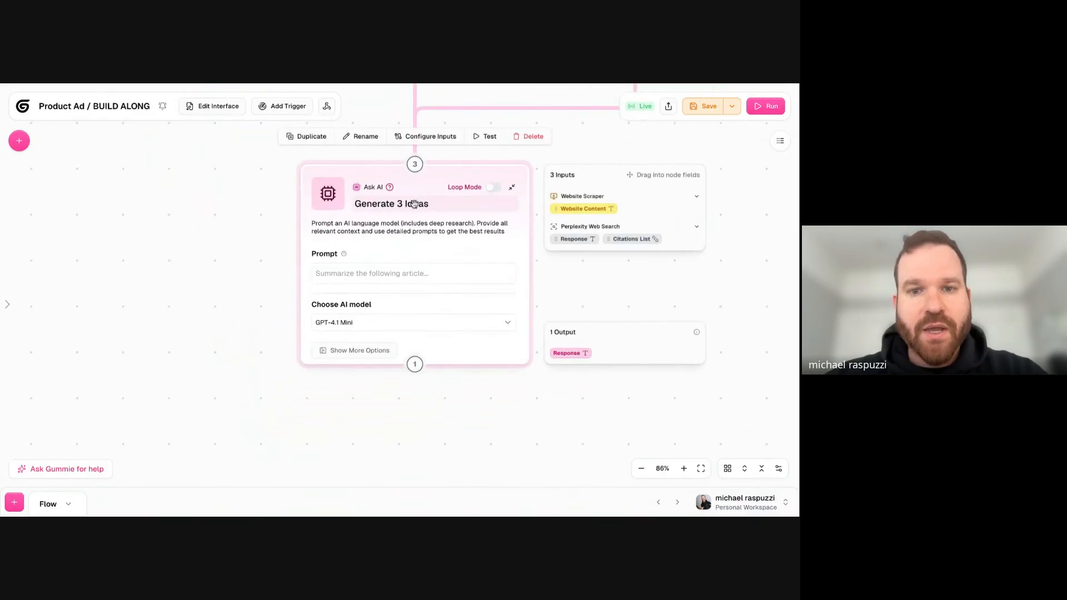
triple_click(413, 204)
scroll(409, 204, "up", 4)
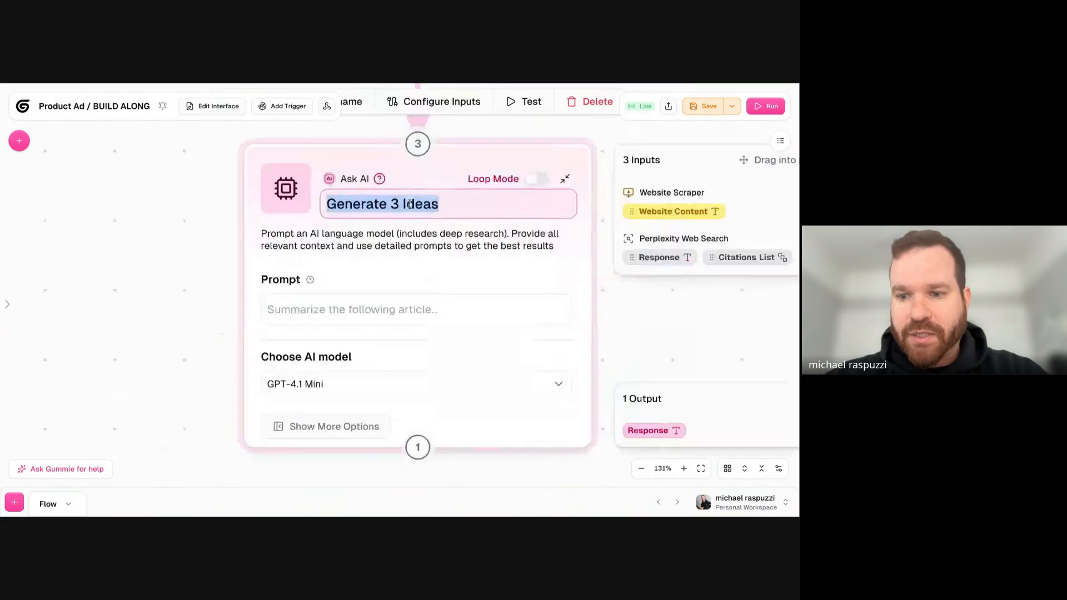
scroll(410, 204, "down", 1)
left_click_drag(328, 165, 332, 164)
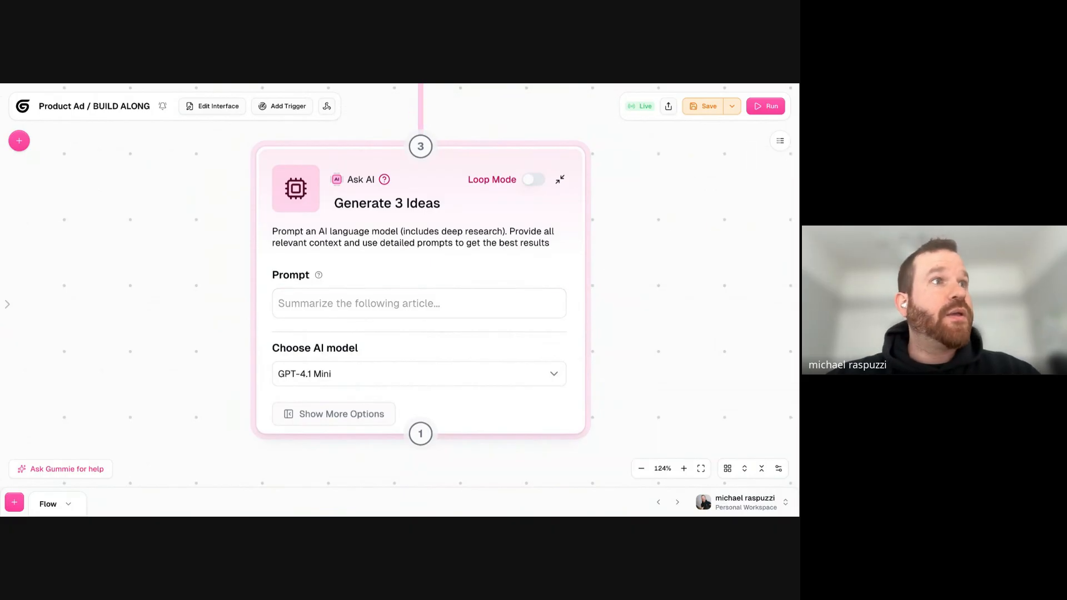
- Look through the AI models available for the Generate 3 Ideas node and choose Auto-Select
left_click(394, 380)
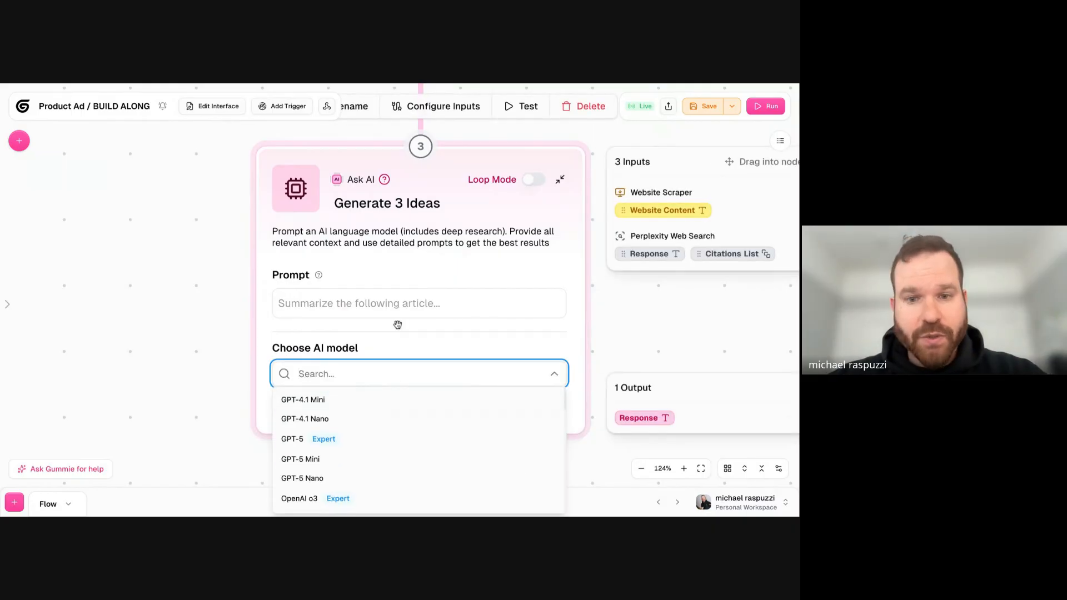
left_click(189, 270)
scroll(189, 269, "down", 2)
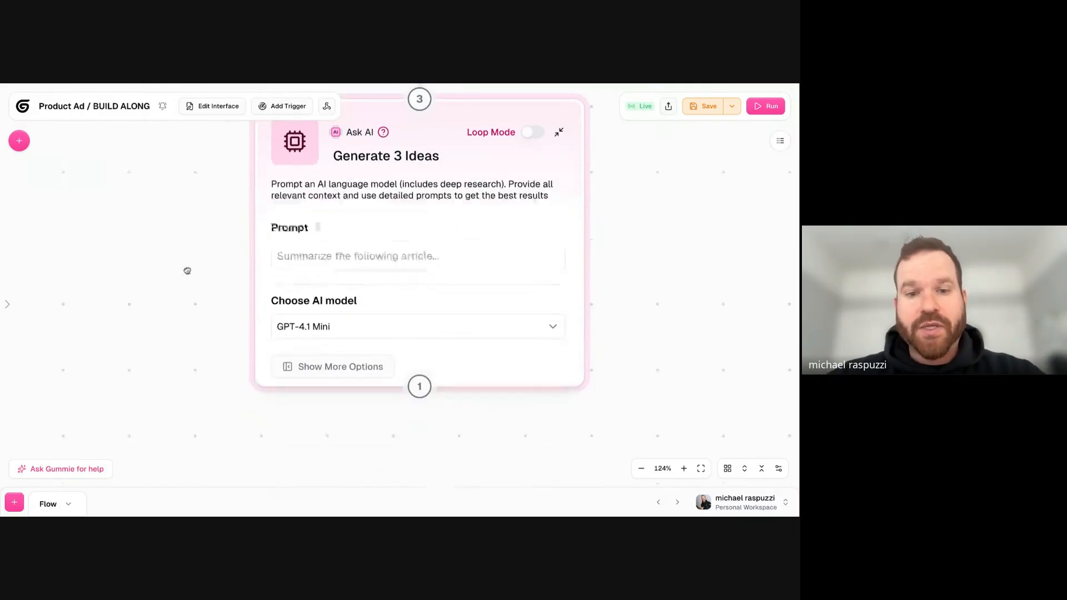
left_click(398, 316)
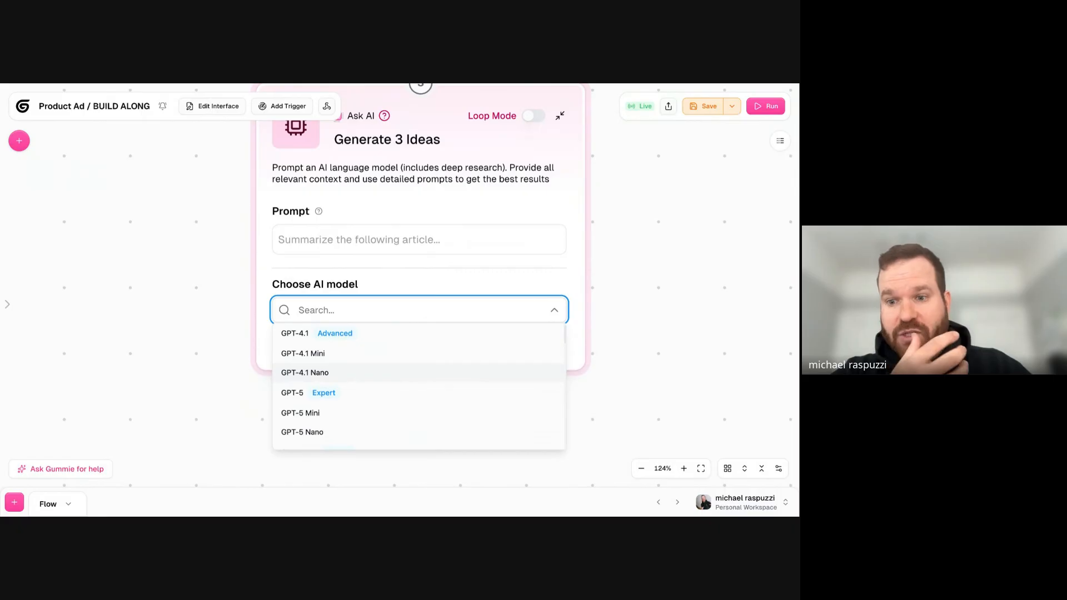
scroll(374, 378, "up", 1)
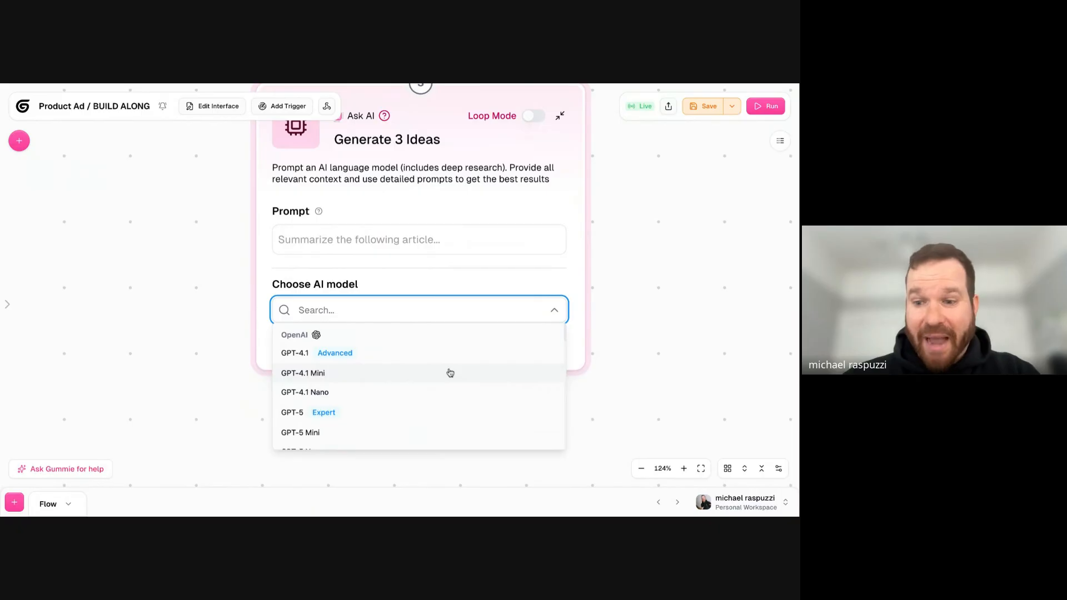
scroll(348, 390, "down", 5)
scroll(348, 390, "down", 8)
scroll(348, 390, "down", 8)
scroll(348, 390, "down", 8)
scroll(347, 390, "down", 2)
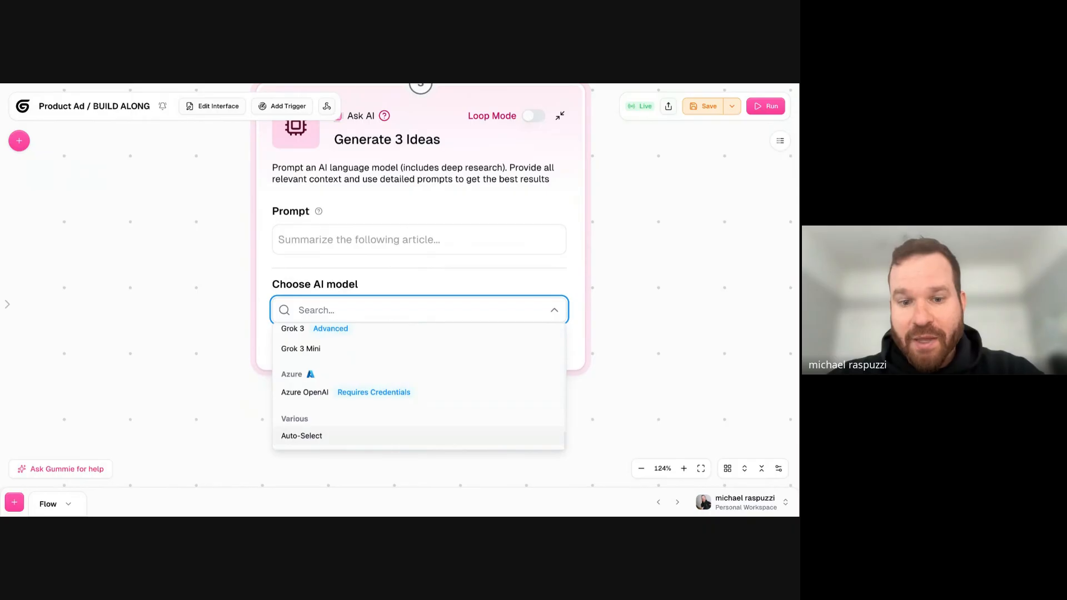
key("Return")
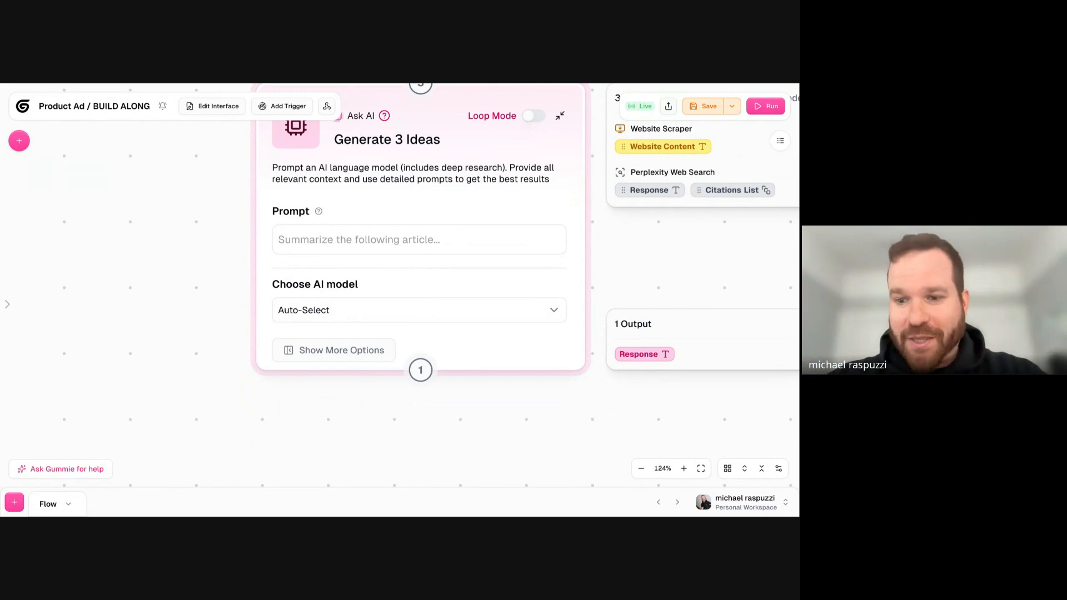
- Set the Generate 3 Ideas node's AI model to Claude 4.5 Sonnet
left_click(404, 311)
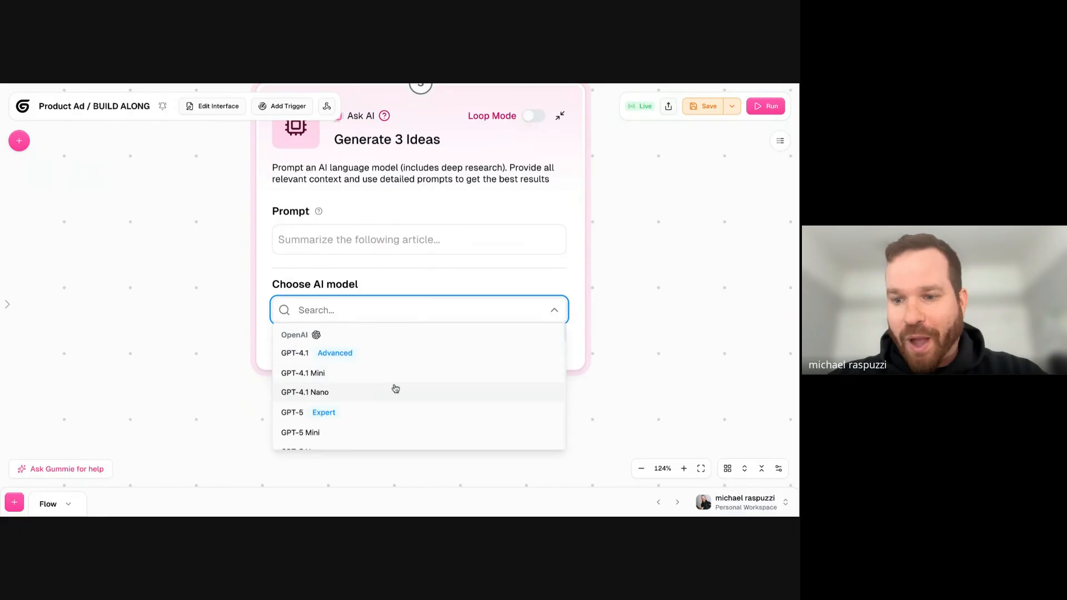
scroll(395, 387, "down", 10)
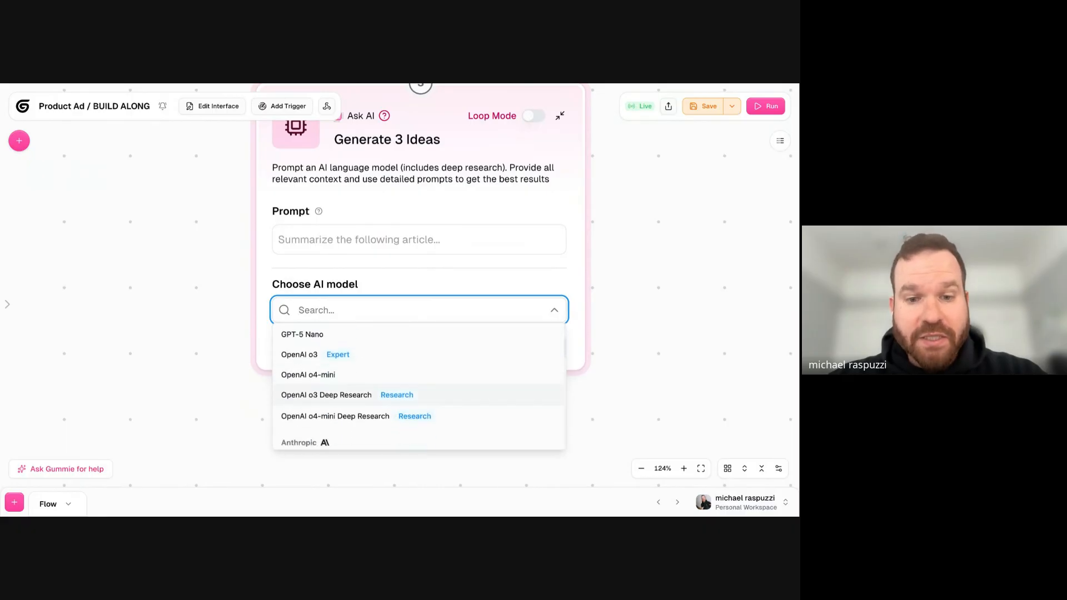
left_click(340, 372)
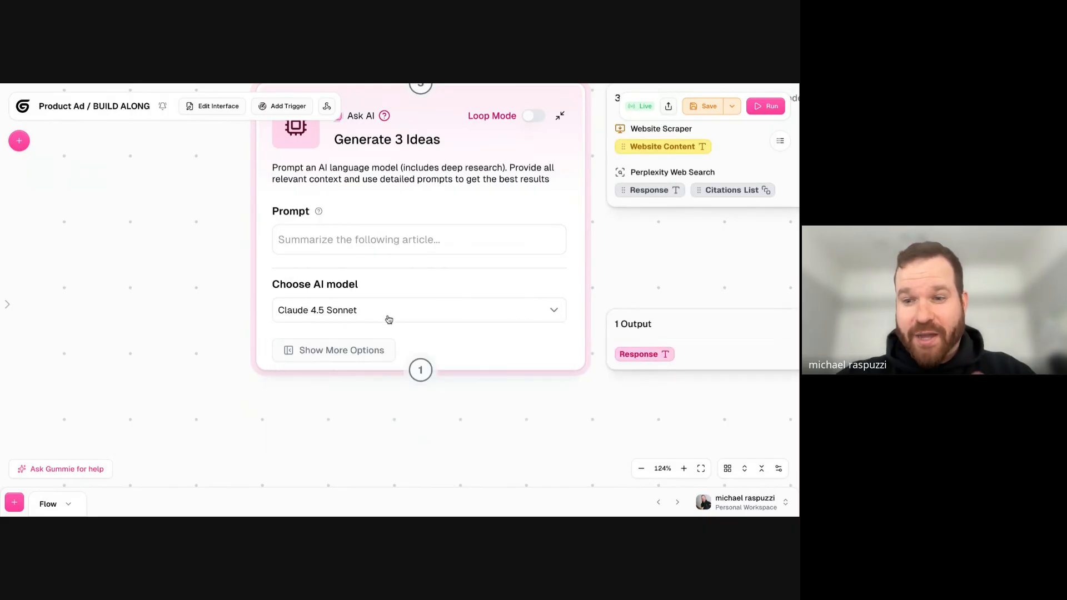
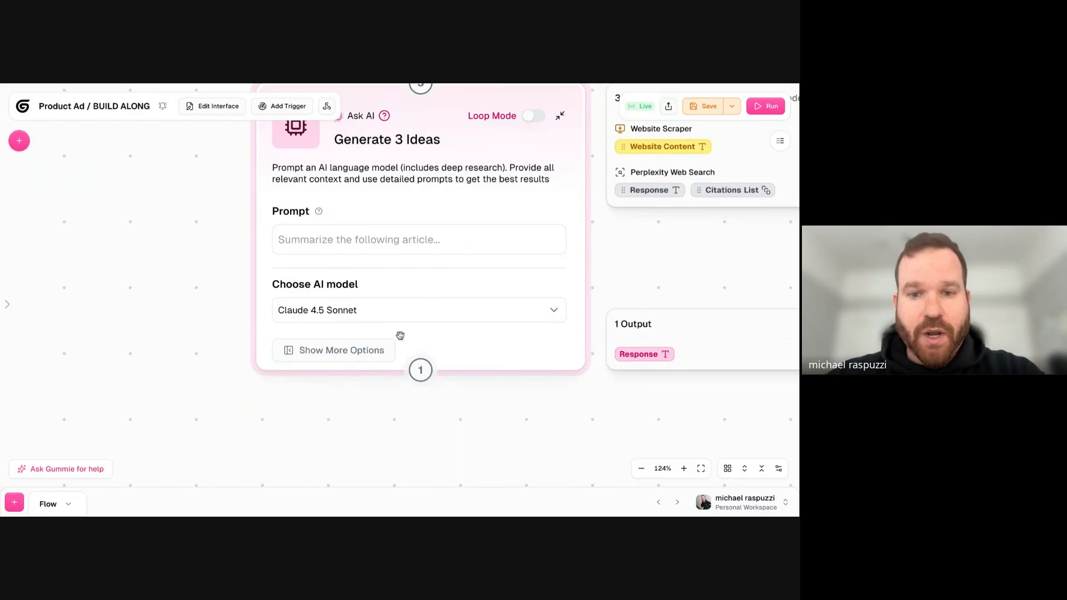
- Start the Generate 3 Ideas node's prompt with the headings "# Your Role" and "# Prompt", separated by an empty line
left_click_drag(474, 406, 389, 423)
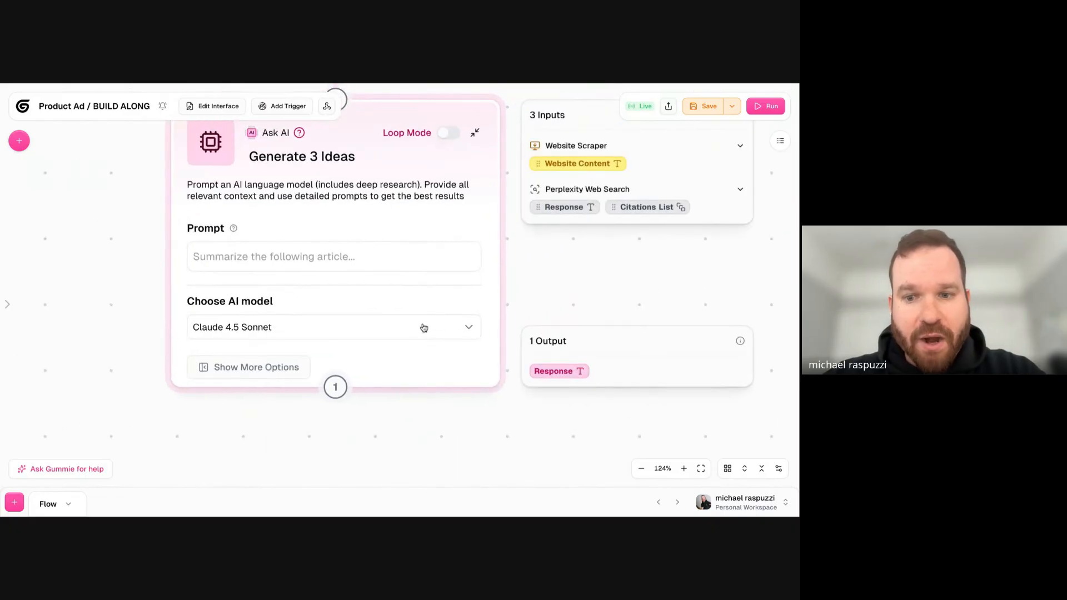
left_click(364, 331)
left_click(326, 295)
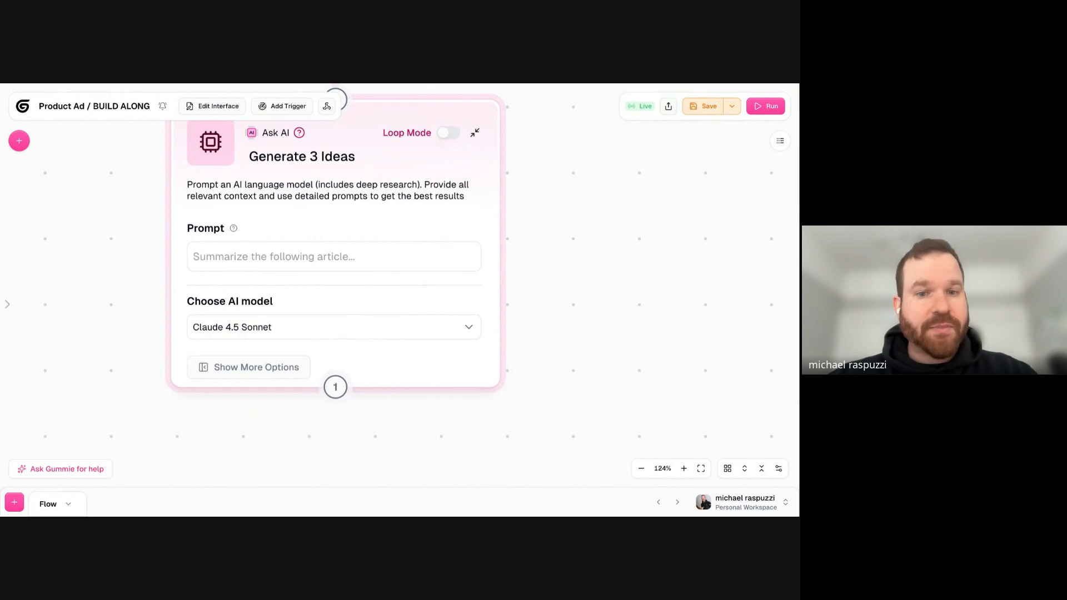
left_click(356, 247)
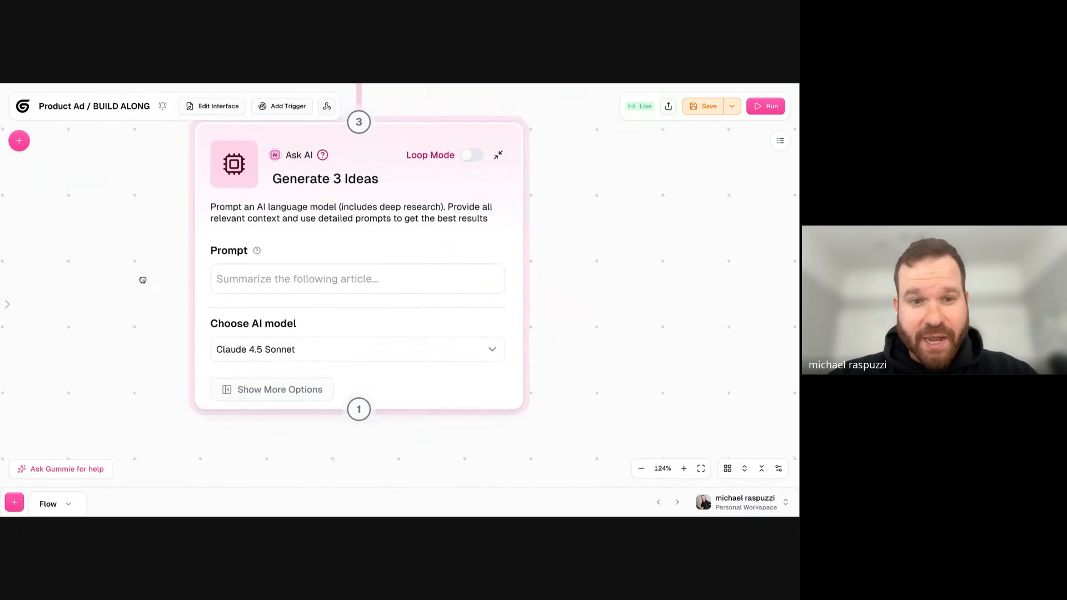
type("#")
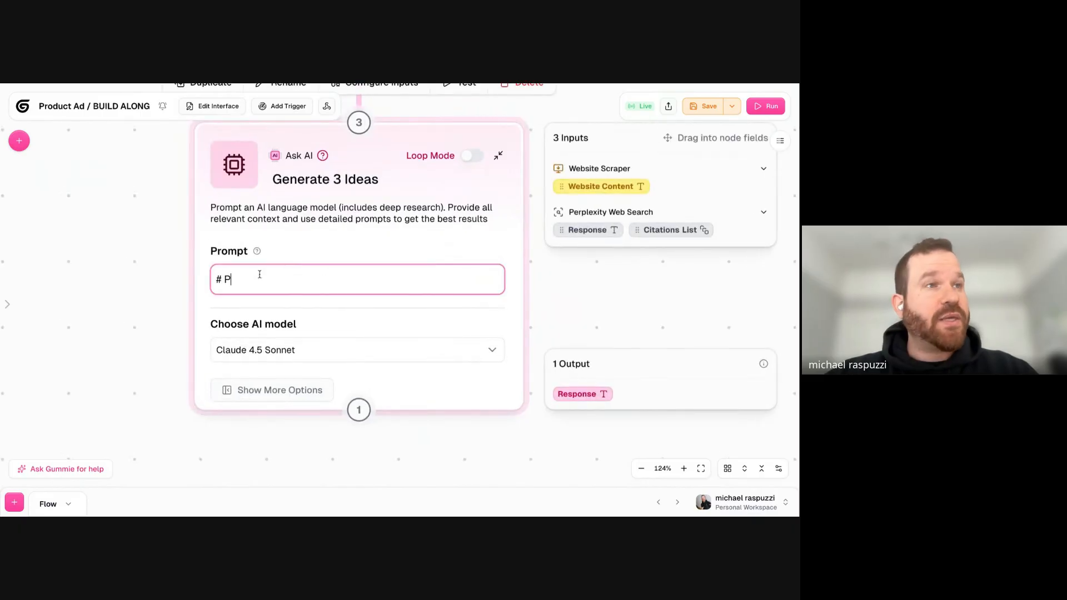
type(" Your Role")
key("Return")
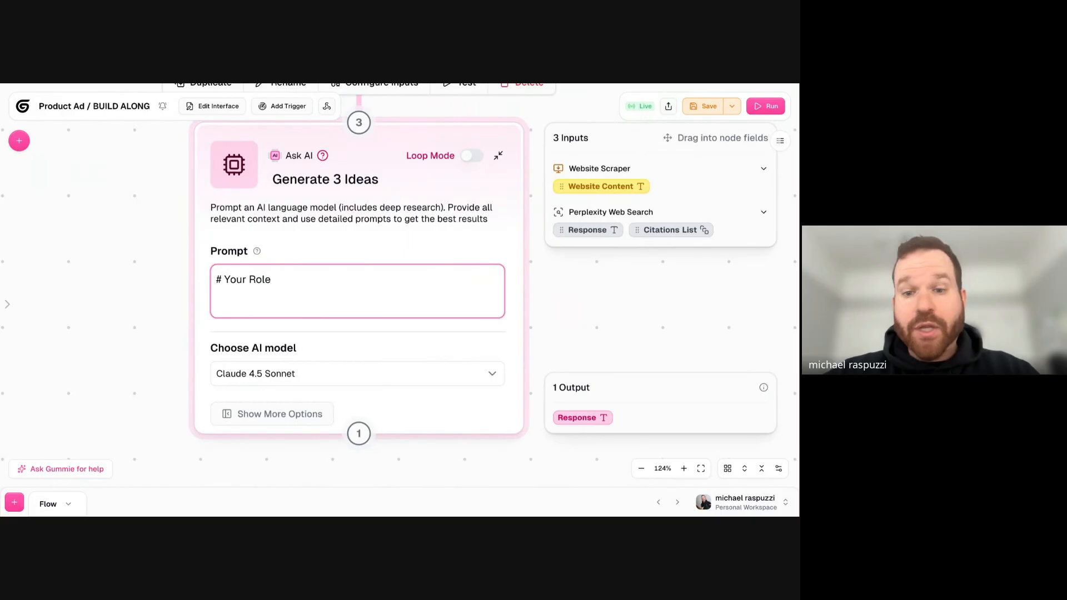
key("Return")
type("# Prompt")
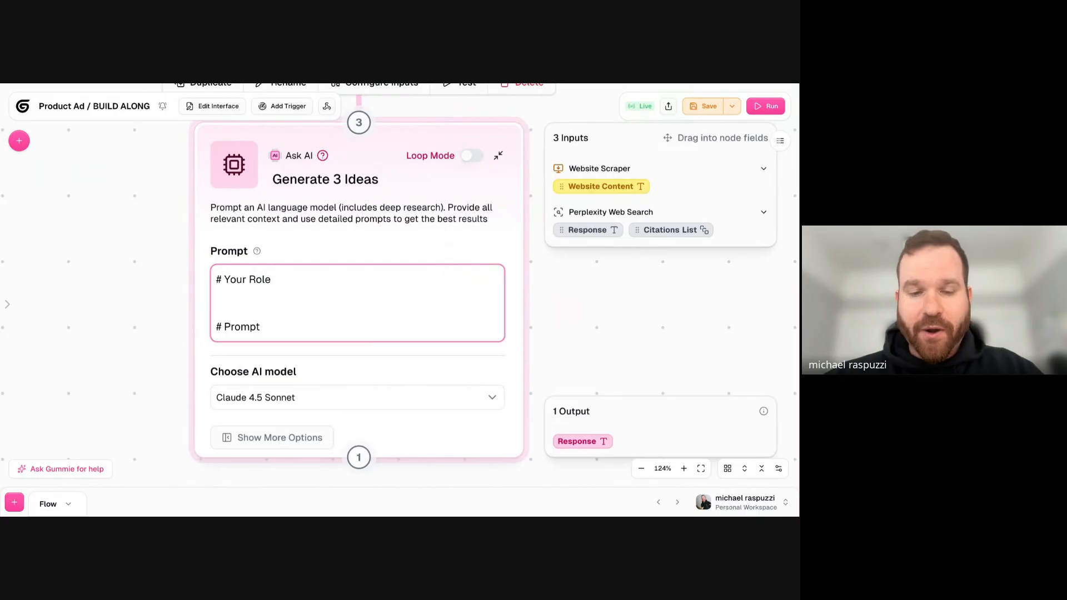
- Try a ### heading level, a dash bullet and **BOLD** text in the role section, and remove them again
left_click_drag(284, 221, 302, 219)
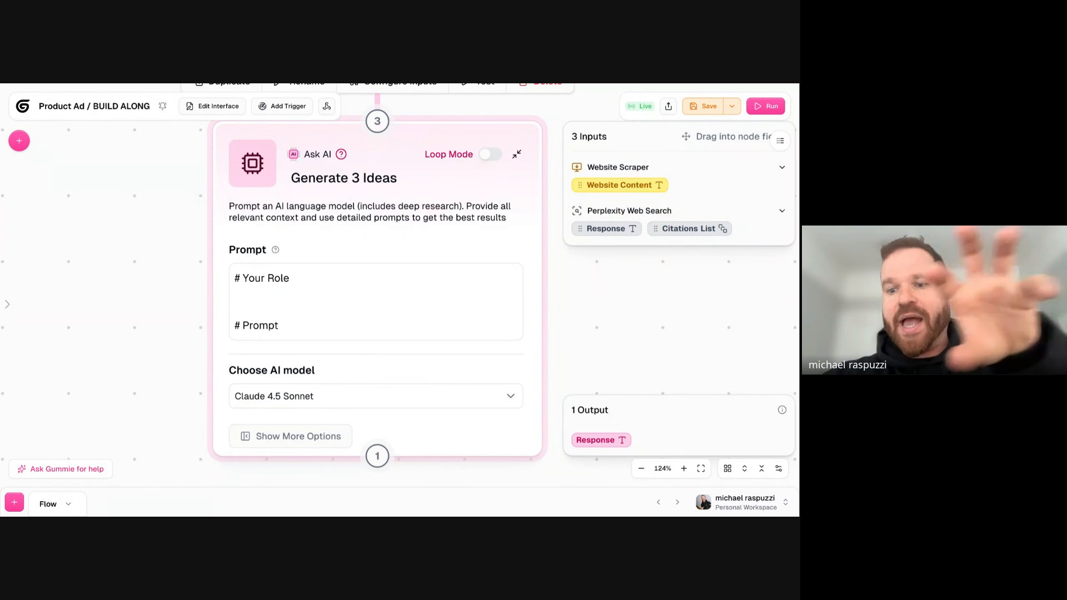
left_click(283, 282)
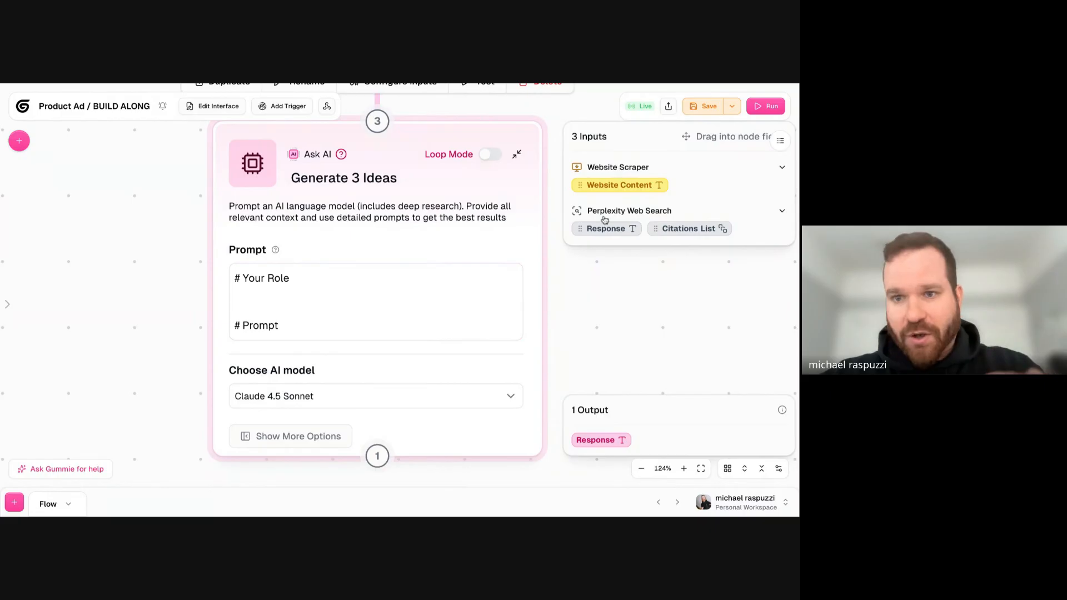
left_click(283, 289)
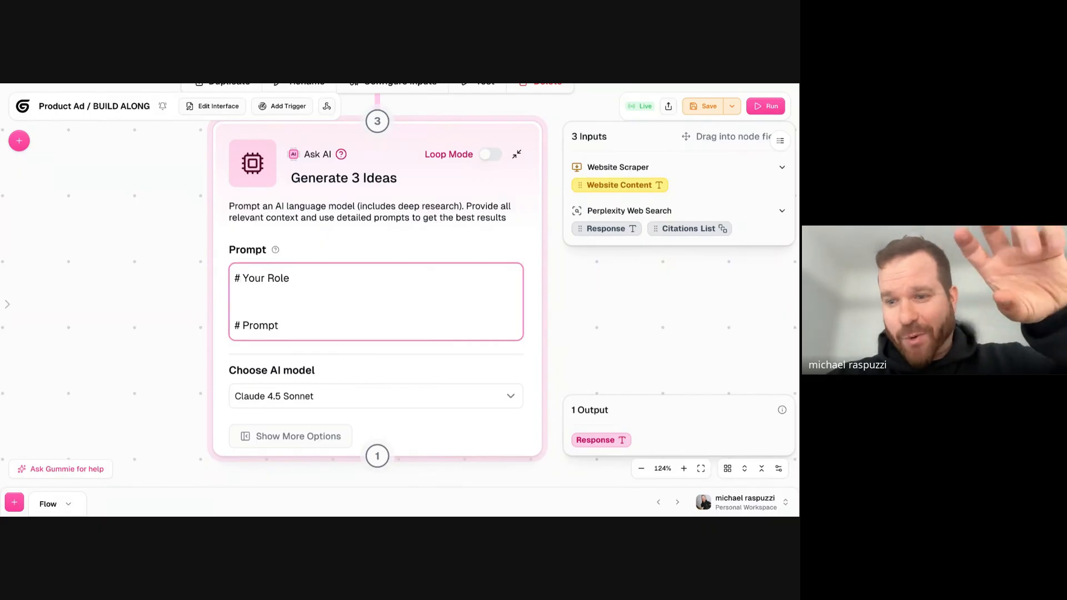
type("##")
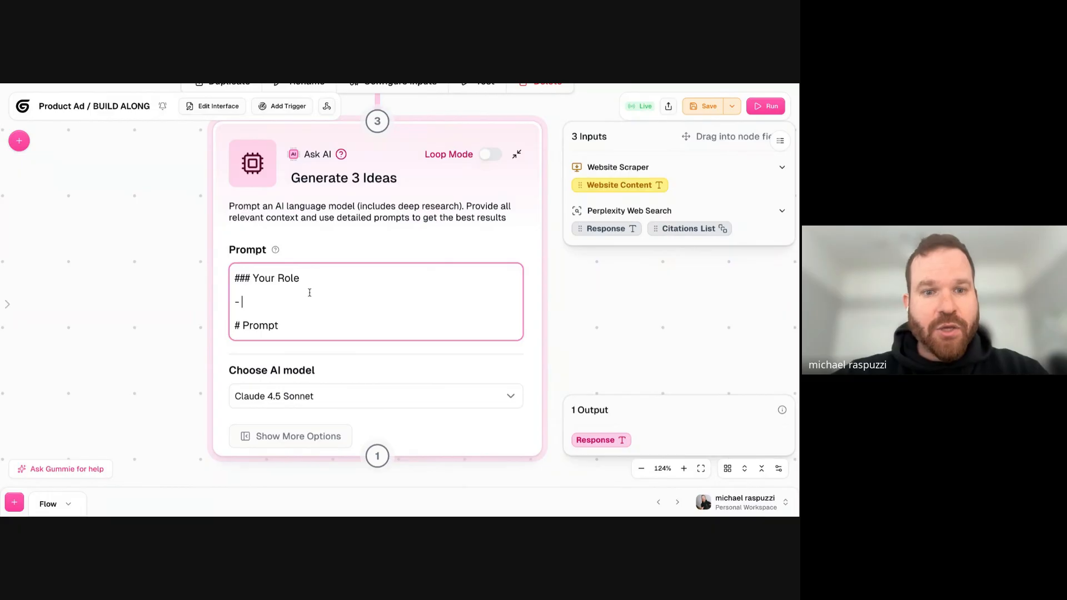
key("Return")
type("-")
key("BackSpace")
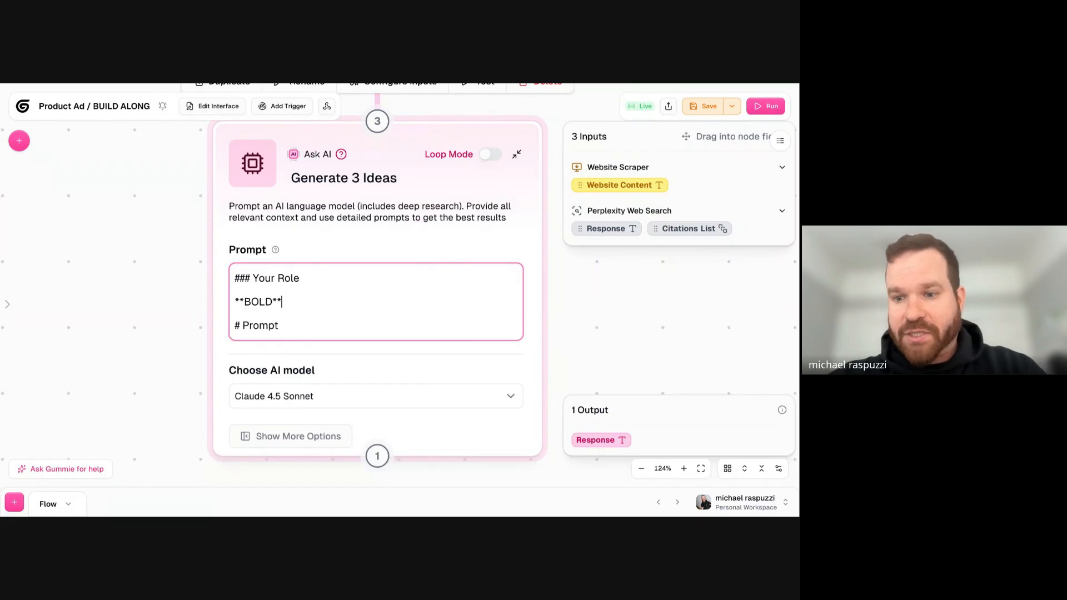
triple_click(273, 301)
key("BackSpace")
key("BackSpace")
key("BackSpace")
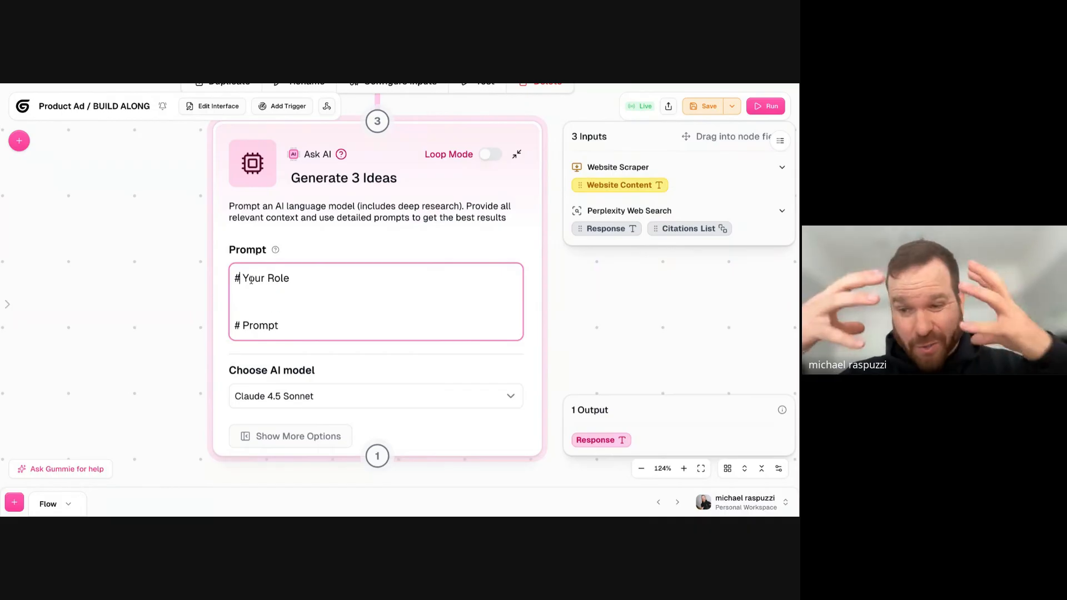
- Enter "You are the head of growth with 10+ years experience in online advertising." under # Your Role and add a line below # Prompt
left_click(257, 293)
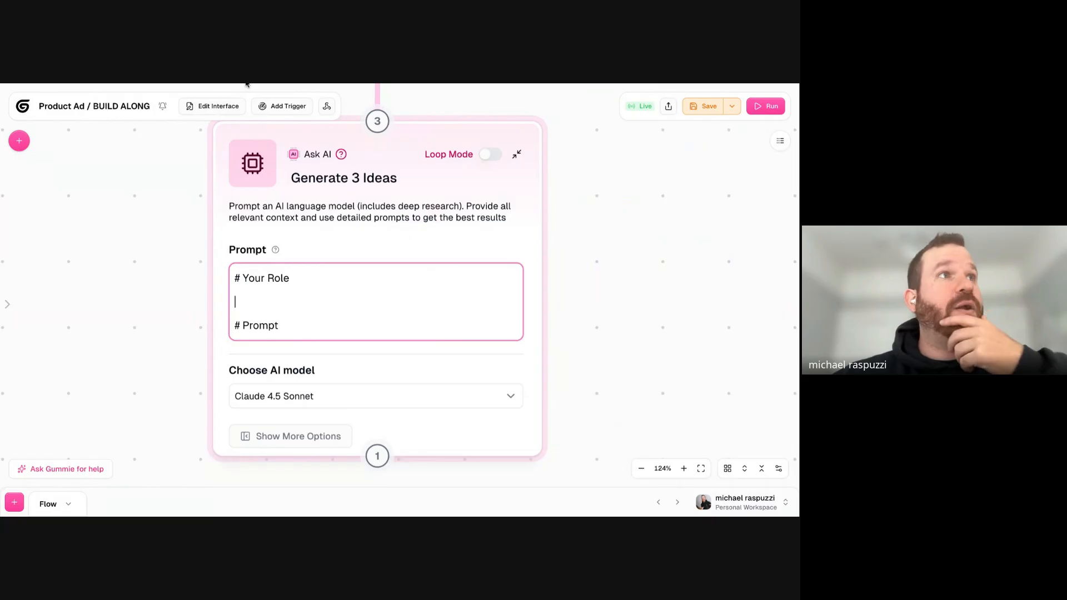
left_click(247, 84)
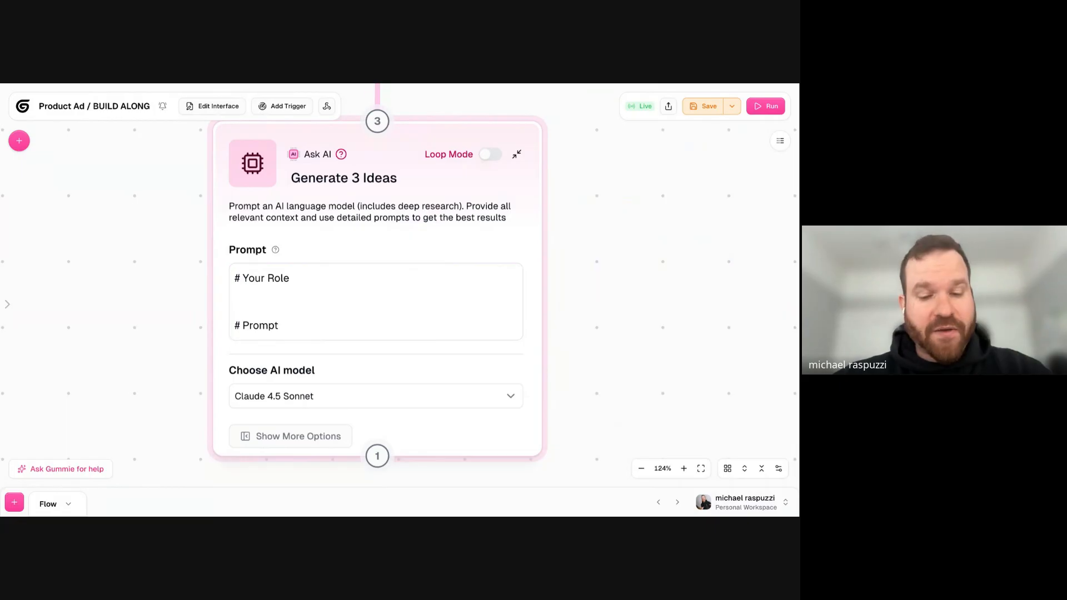
left_click(353, 293)
type("You are the head of growth with 10+ years experience in online advertising.")
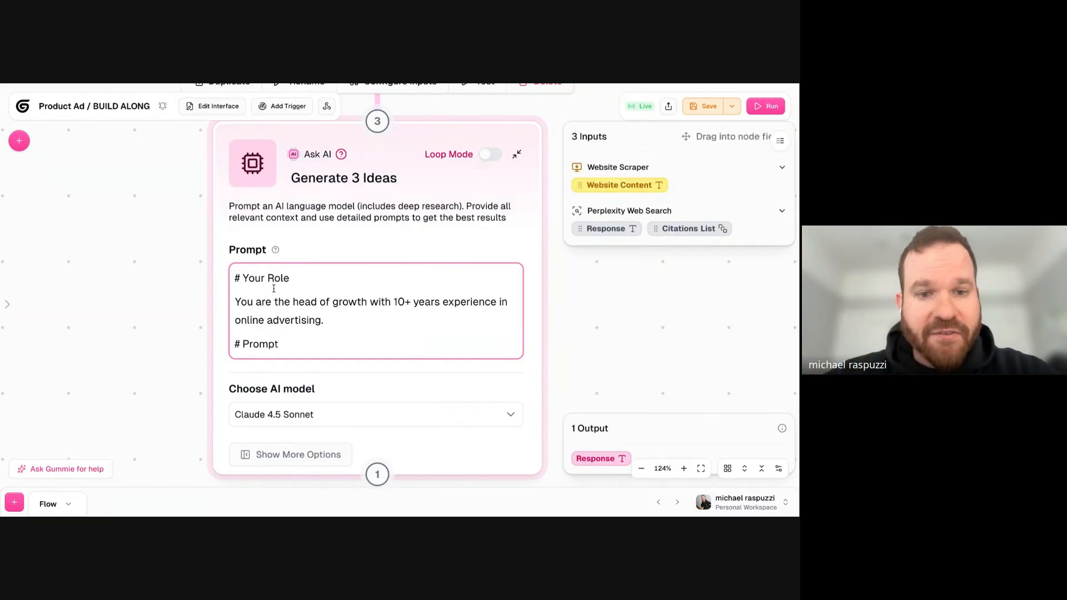
left_click_drag(278, 301, 414, 301)
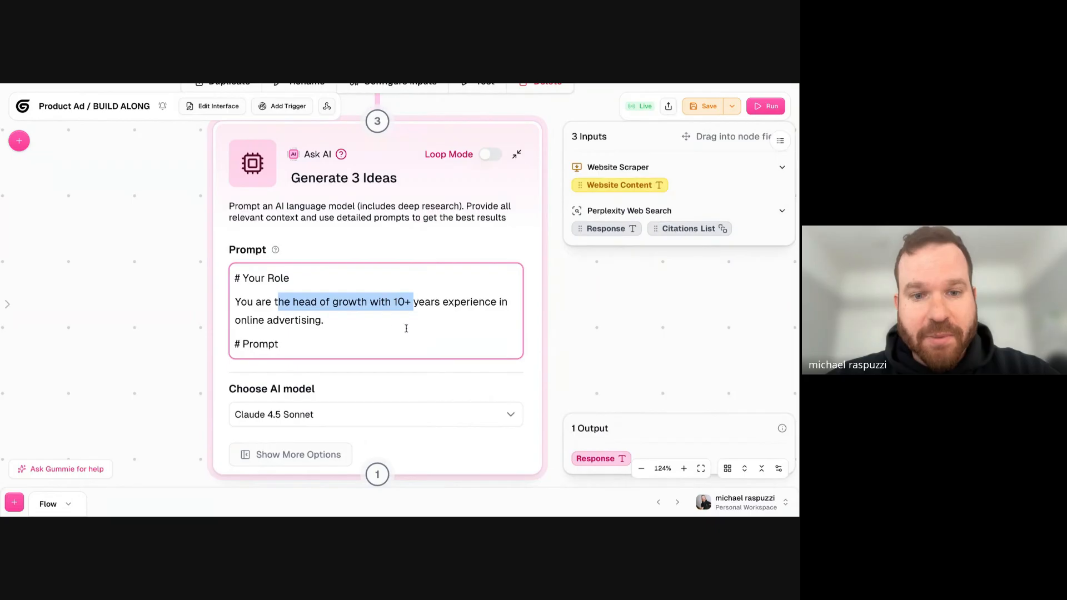
left_click(374, 325)
key("Return")
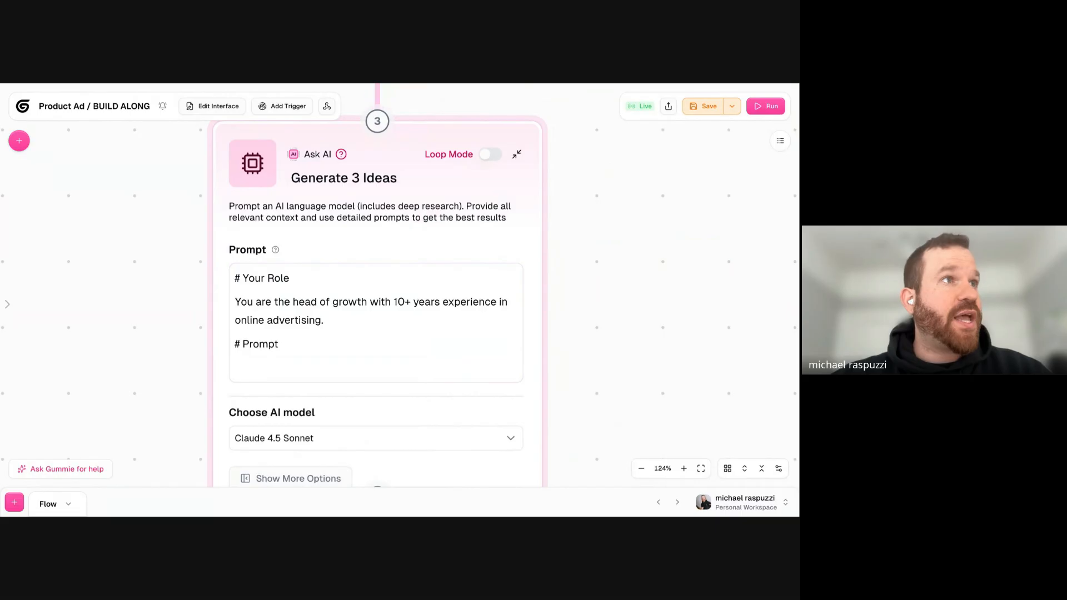
- Try ending the role sentence with the placeholders "[FOR COMPANY] and {AUDIENCE}", and remove them again
left_click(385, 312)
key("BackSpace")
type("[FOR COMPANY] ")
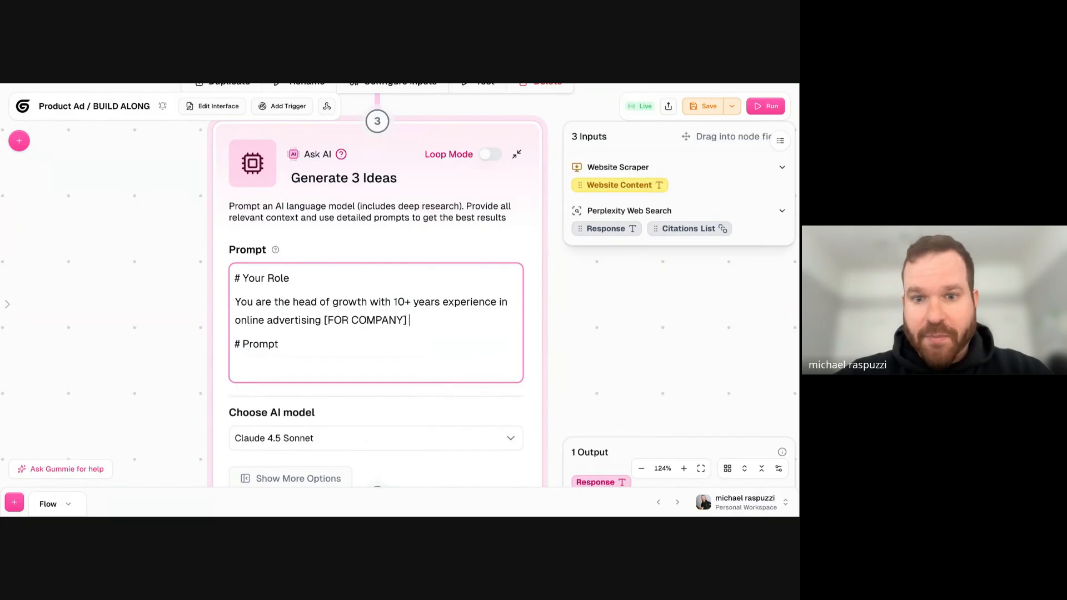
type("and {AUDIENCE")
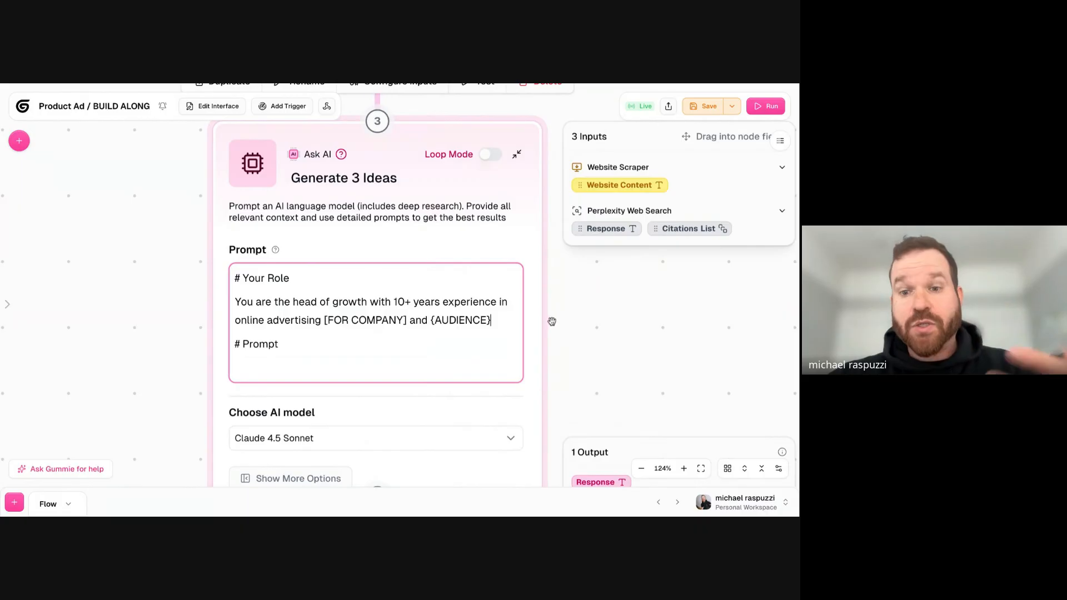
scroll(579, 336, "down", 2)
left_click_drag(500, 273, 335, 274)
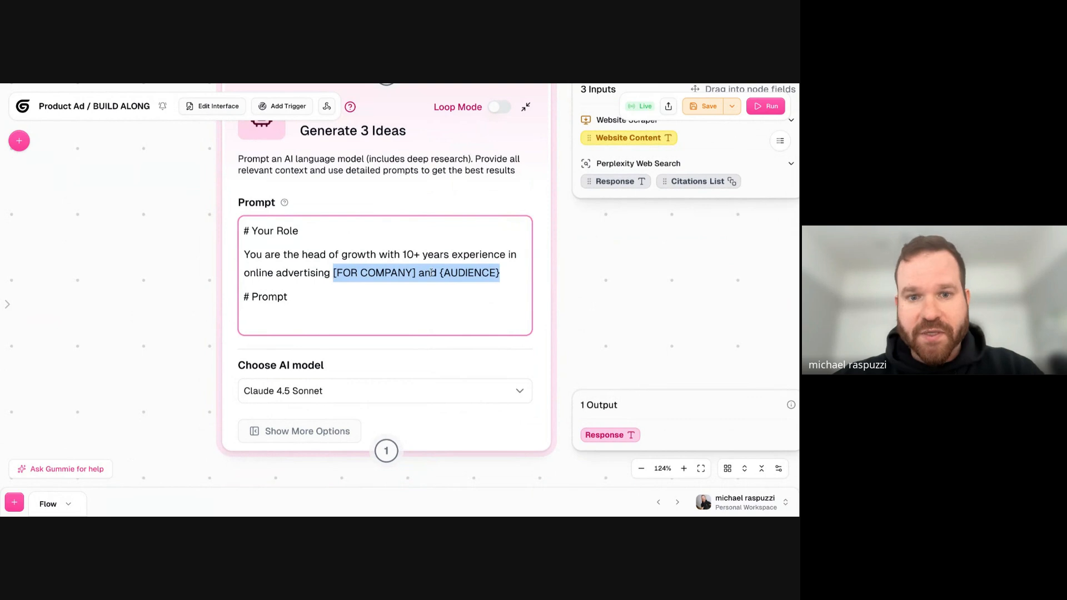
key("BackSpace")
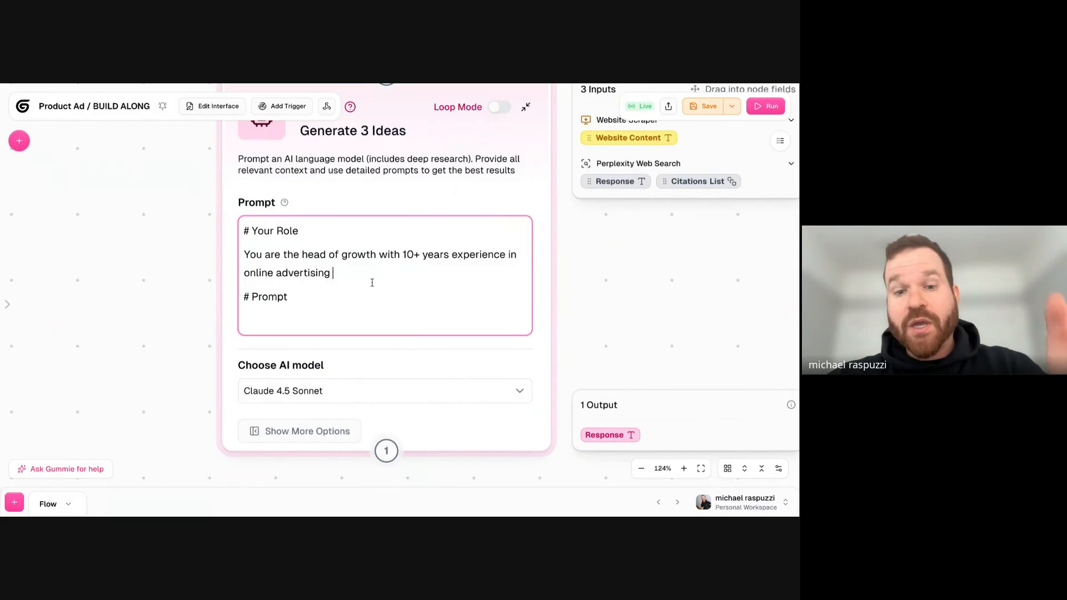
- Try a {Company} placeholder at the end of the role sentence and delete it
type("{Company")
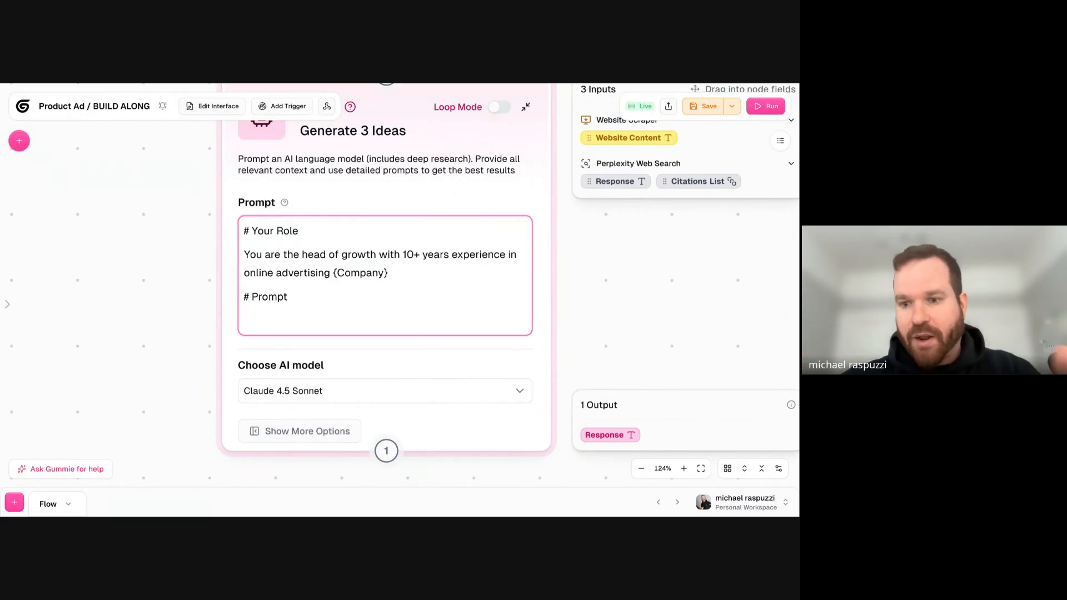
left_click_drag(415, 274, 331, 273)
key("BackSpace")
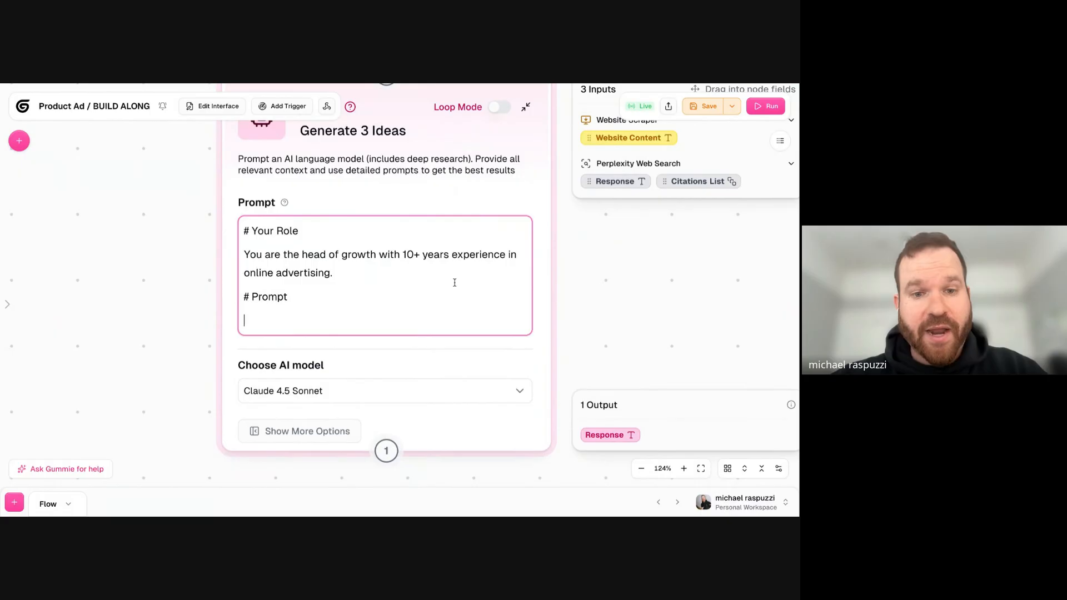
- Add the task of creating 3 different Google Nano Banana Imagen prompts for visually stunning and viral campaigns, and rename its heading "# Your Task"
type("Use this information to come up with 3 different prompts to feed Google Nano Banana Imagen for visually stunning and viral campaigns.")
triple_click(264, 303)
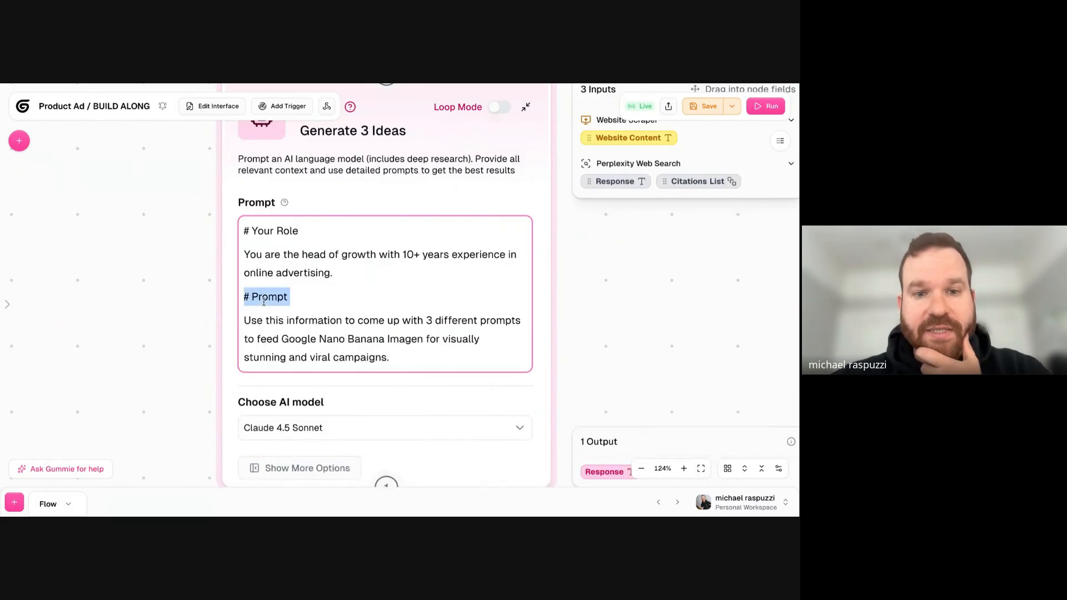
left_click(298, 321)
left_click(295, 299)
key("BackSpace")
key("BackSpace")
key("BackSpace")
key("BackSpace")
key("BackSpace")
key("BackSpace")
type("You")
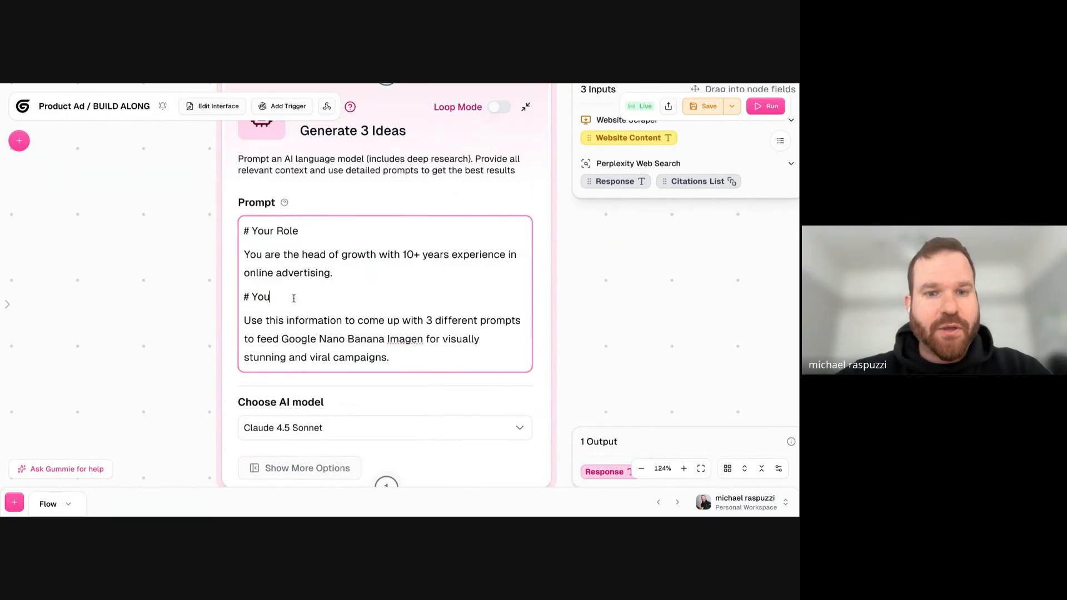
type("r Task")
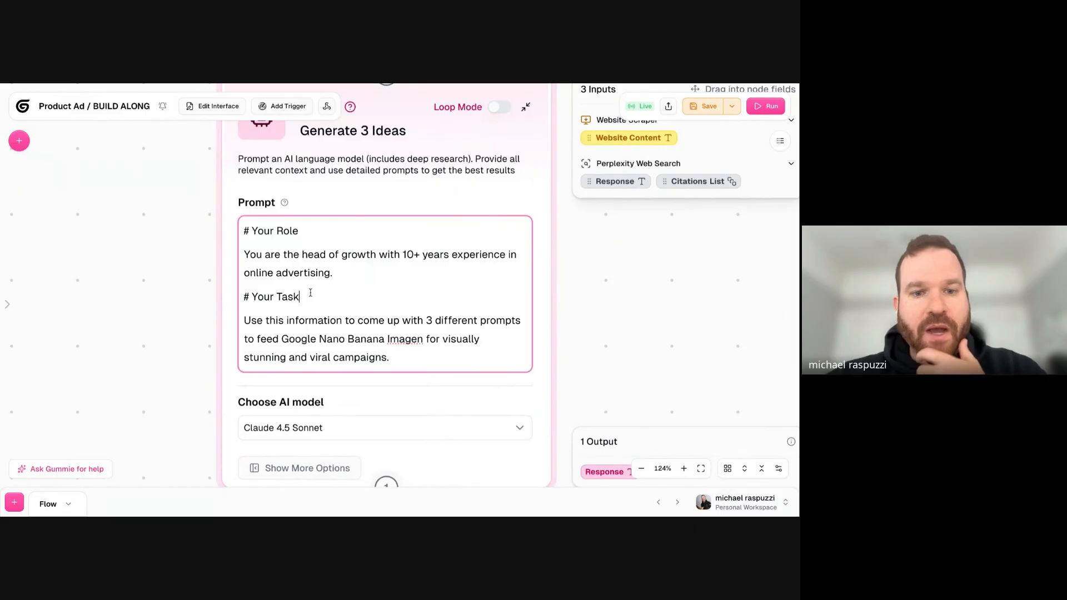
left_click_drag(286, 322, 504, 321)
left_click_drag(272, 339, 398, 339)
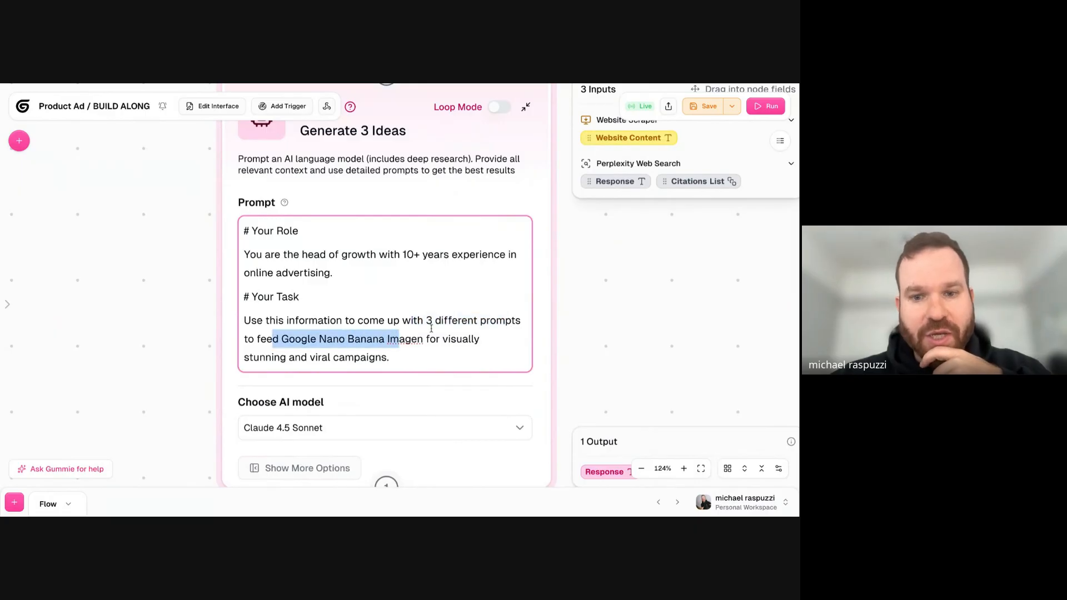
left_click_drag(388, 360, 232, 323)
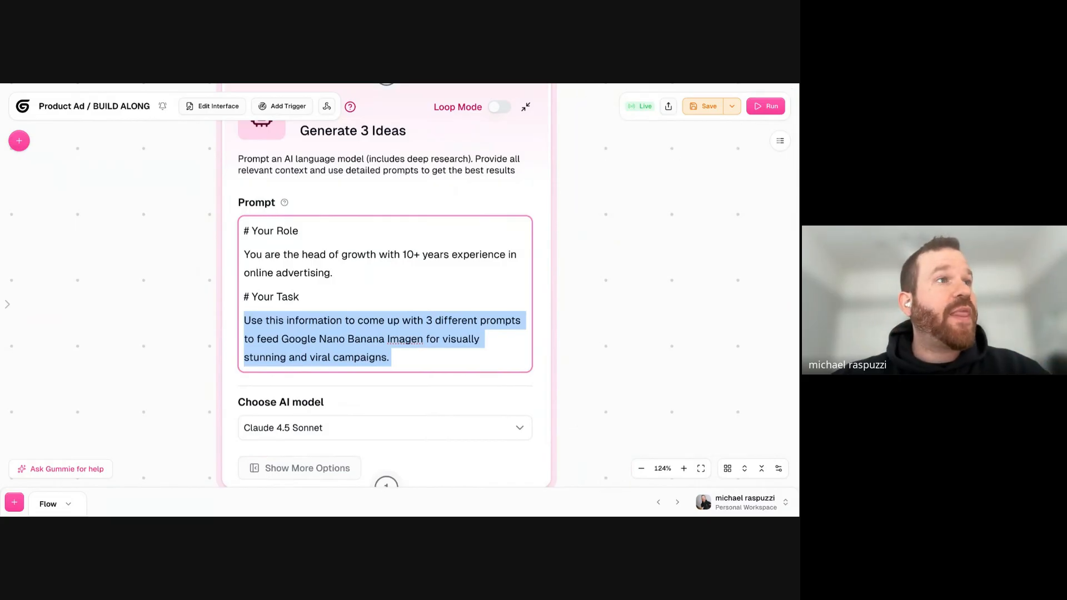
- Add the headings "# Product Website" and "# Research for a Fall Campaign" below the task text in the prompt
left_click(406, 358)
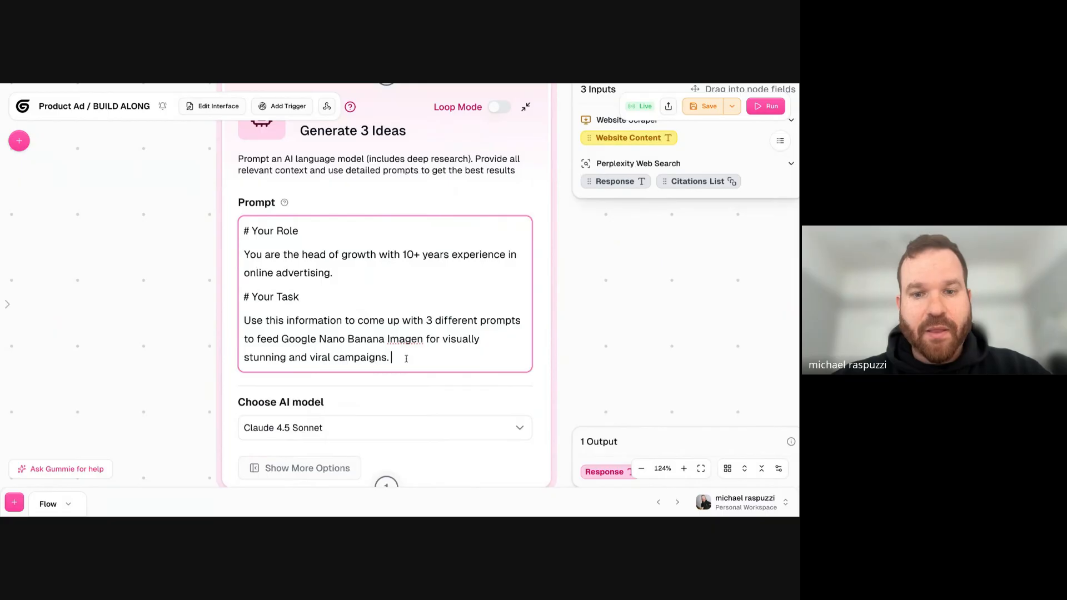
key("Return")
type("#")
key("Return")
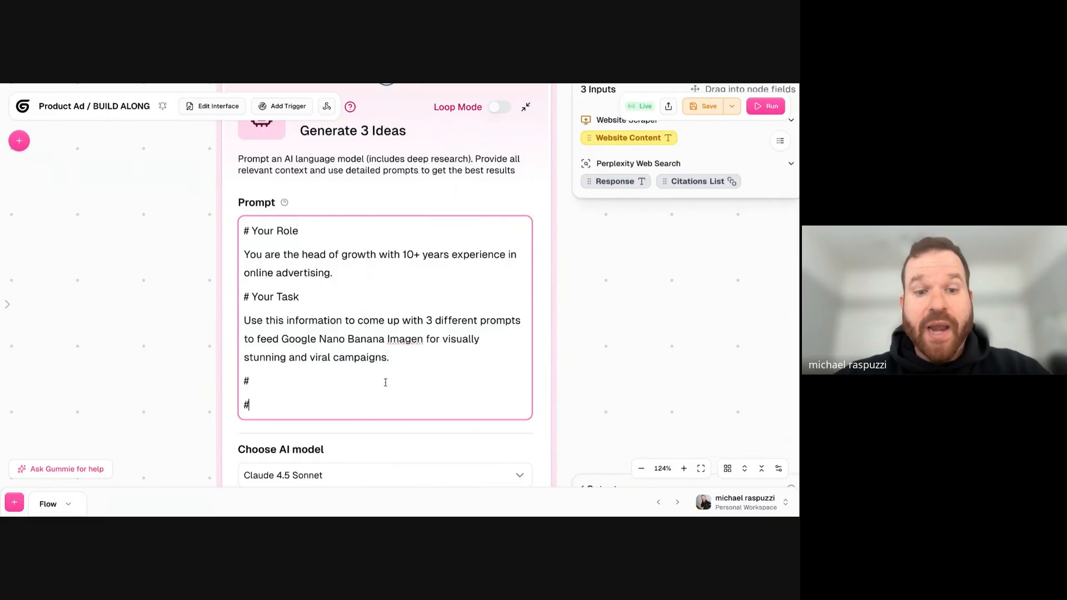
type("Product Website #")
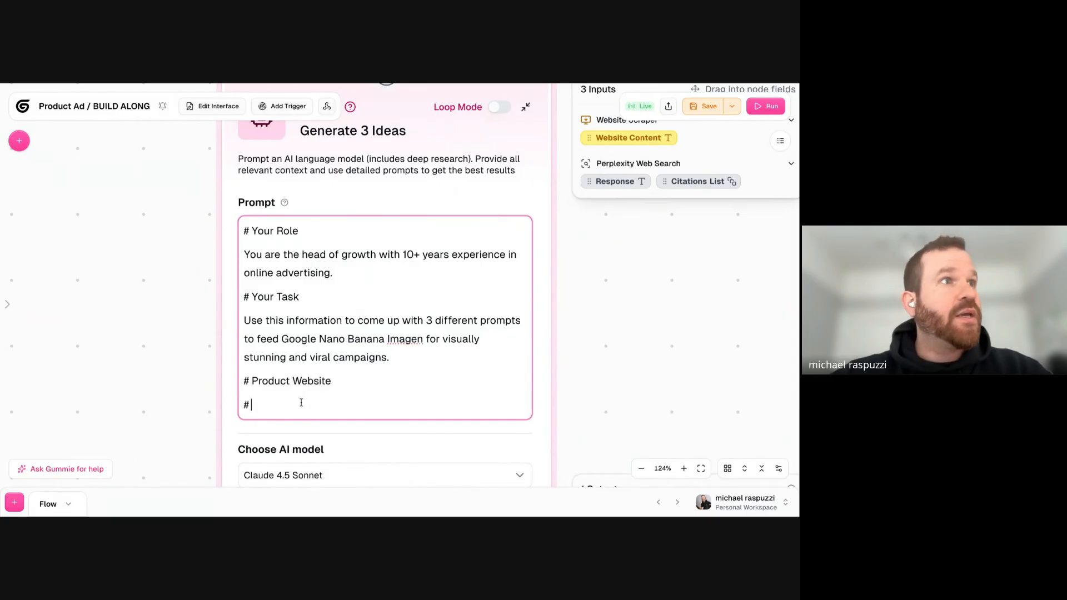
type(" Research for a ")
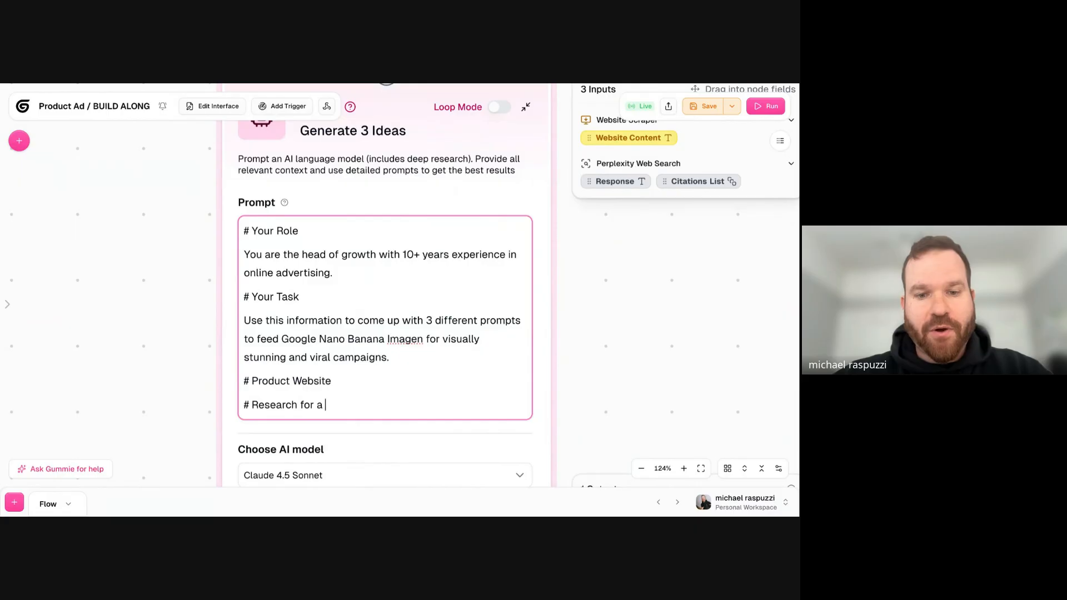
type("Fall Campaign")
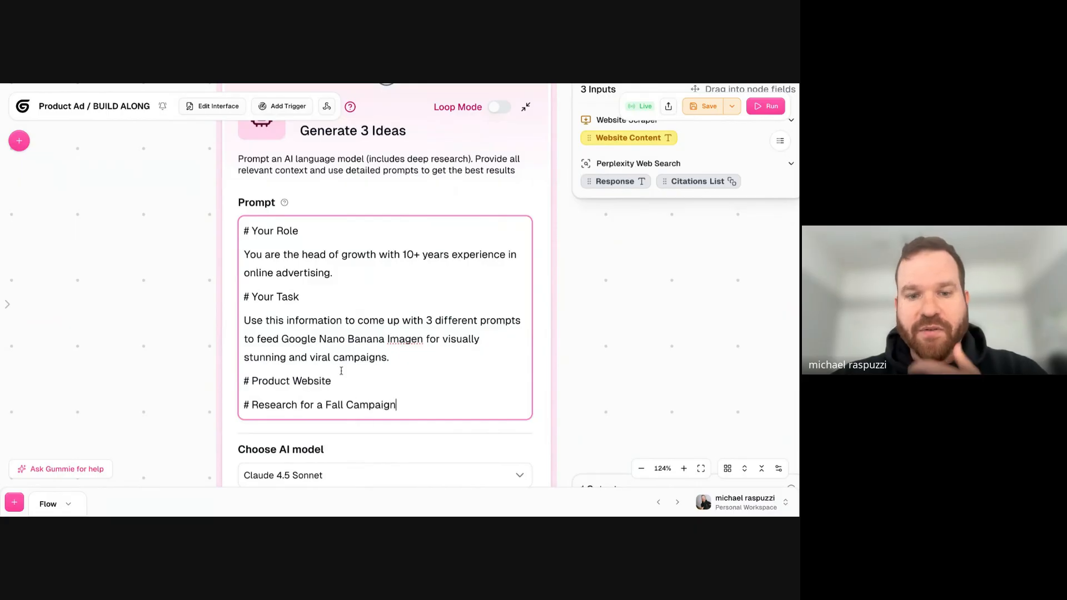
- Insert an empty line below the # Product Website heading in the prompt
left_click(338, 387)
key("Return")
scroll(303, 372, "down", 1)
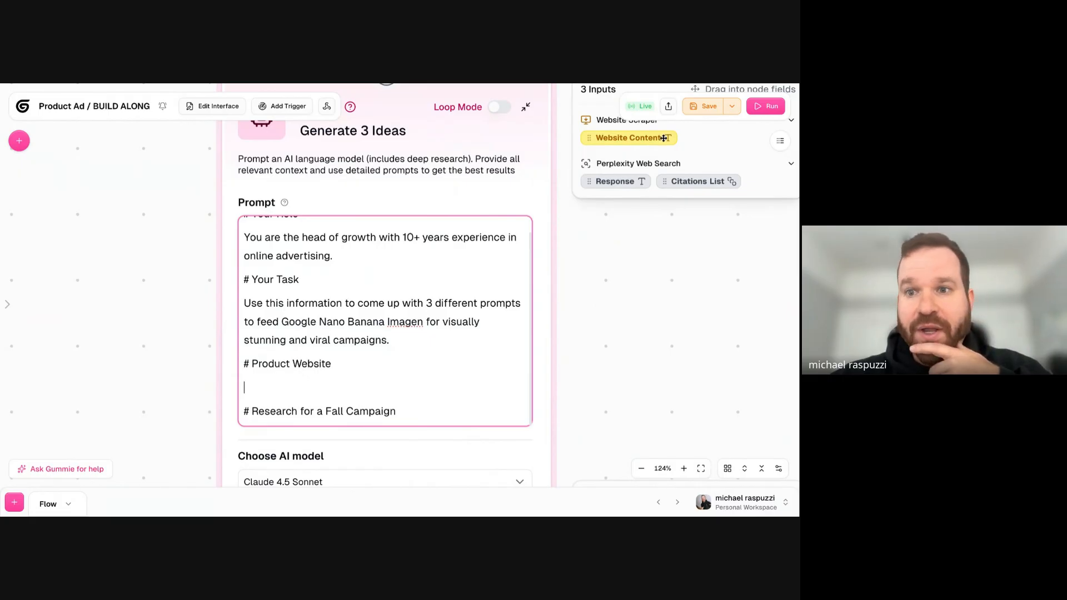
scroll(598, 250, "down", 3)
left_click(241, 217)
scroll(505, 166, "up", 2)
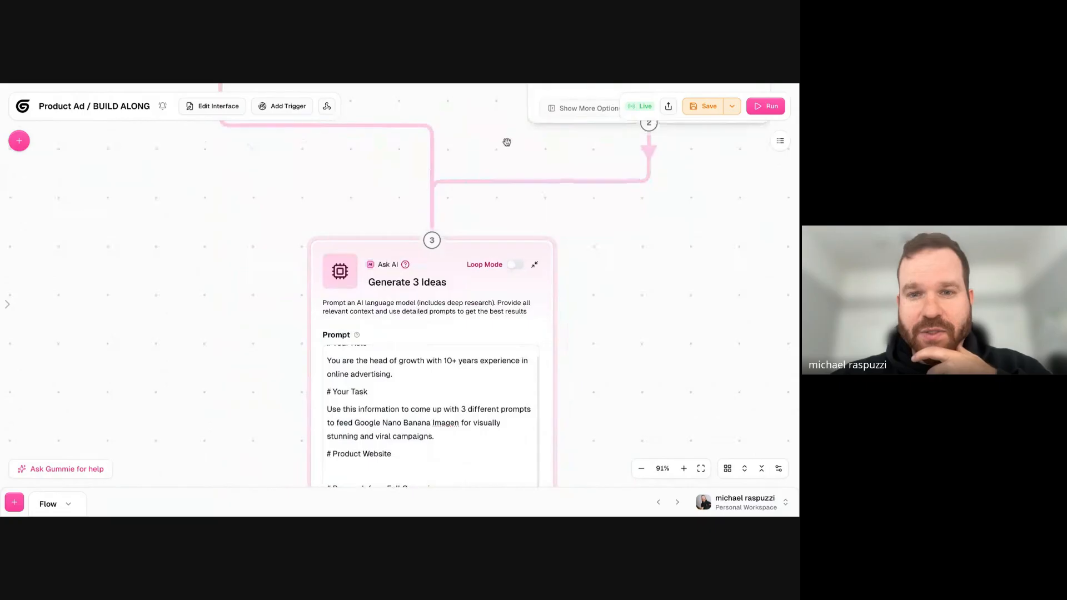
- Insert the Website Scraper's Website Content variable below the # Product Website heading in the Generate 3 Ideas prompt
left_click_drag(207, 364, 178, 226)
left_click(365, 317)
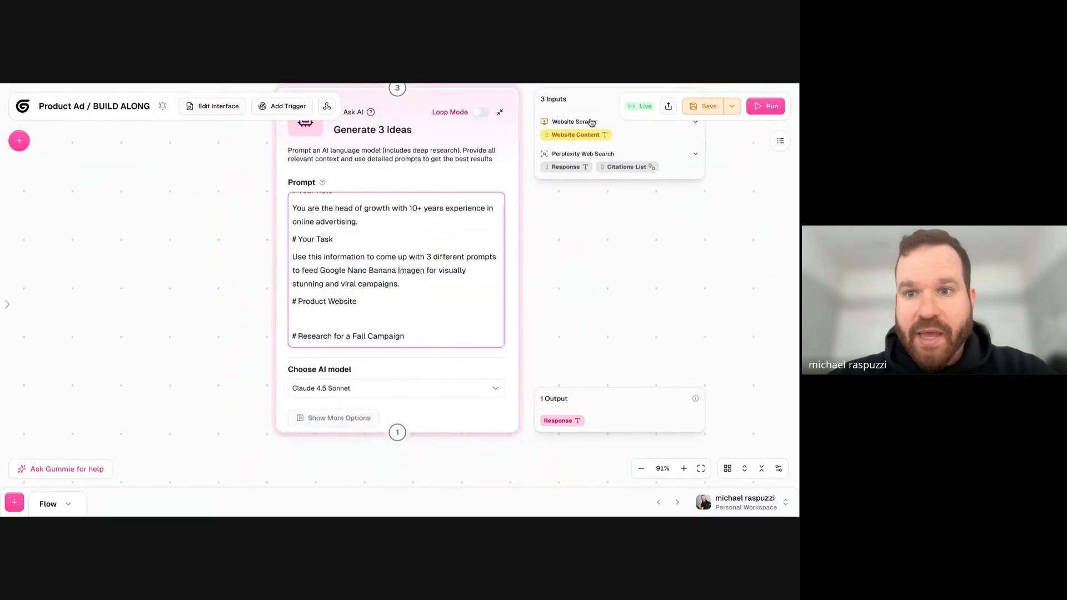
left_click_drag(570, 136, 344, 317)
- Insert the Perplexity Web Search Response variable below the # Research for a Fall Campaign heading and save the workbook
left_click(422, 335)
key("Return")
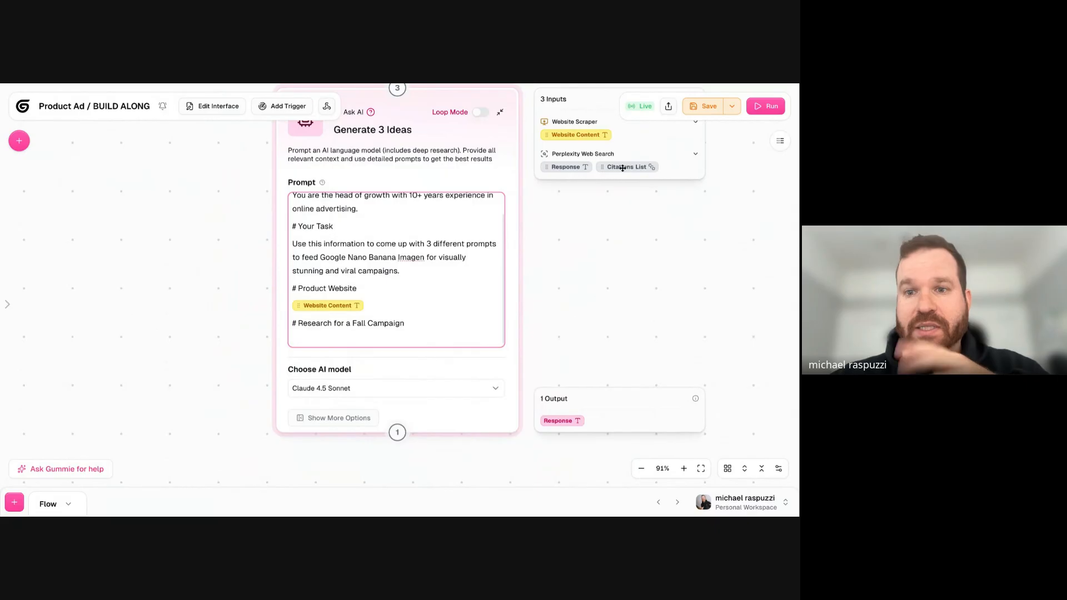
left_click_drag(623, 168, 370, 339)
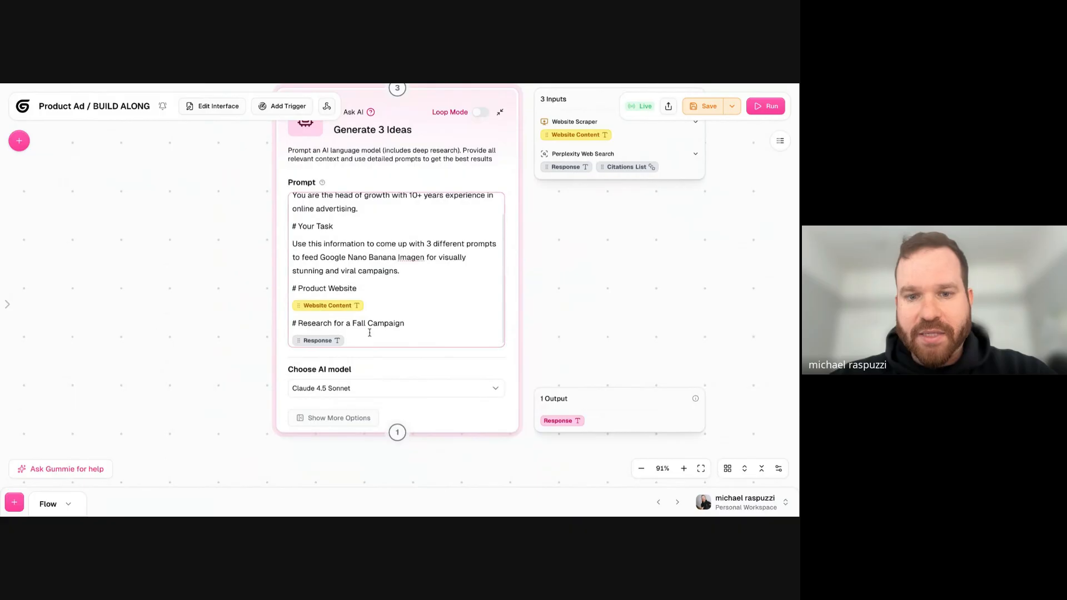
scroll(372, 335, "down", 1)
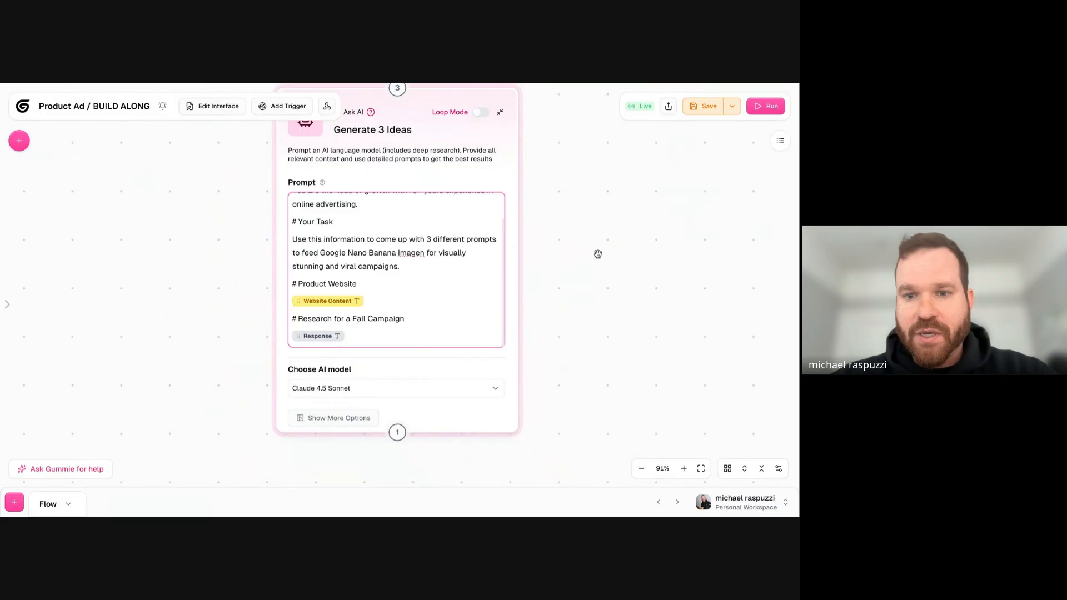
scroll(595, 253, "down", 5)
left_click_drag(636, 190, 536, 205)
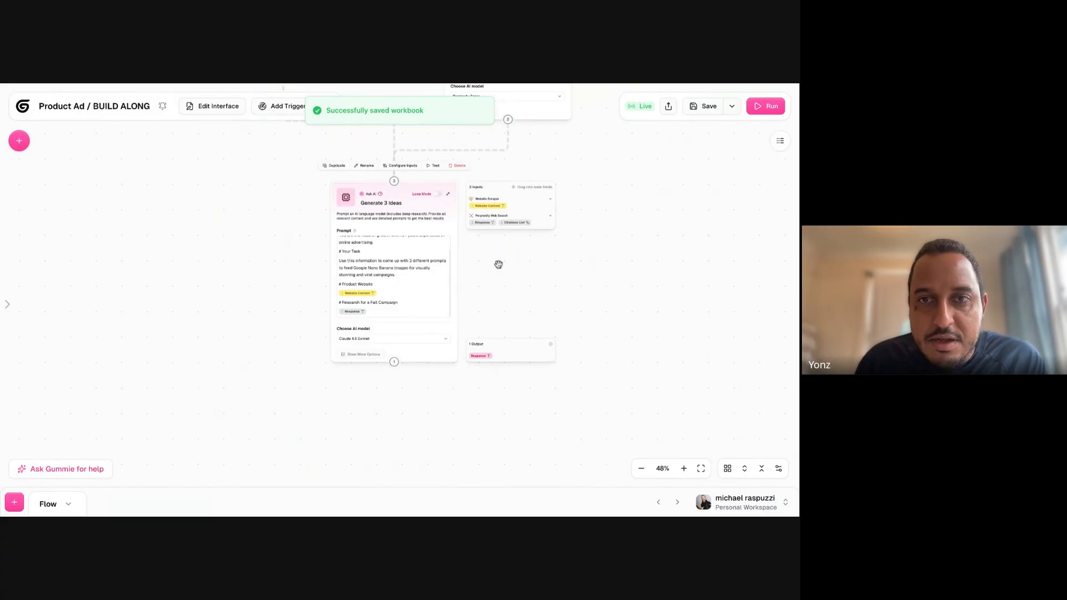
- Examine the finished Generate 3 Ideas prompt and the variables from Website Scraper and Perplexity Web Search that feed it
scroll(498, 265, "up", 10)
scroll(498, 265, "down", 5)
left_click(328, 350)
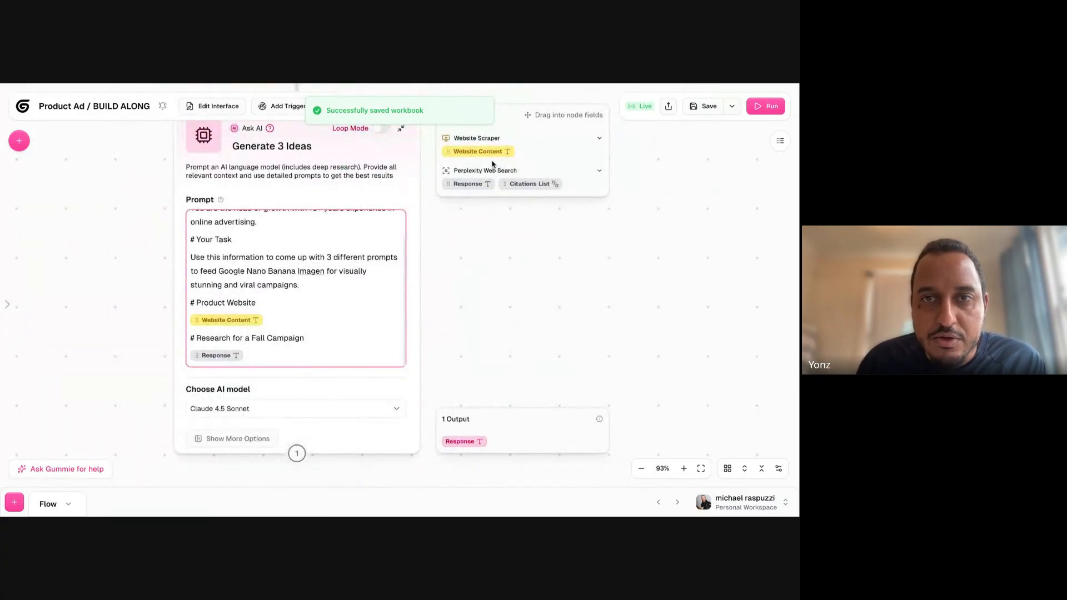
left_click_drag(496, 248, 495, 326)
scroll(398, 206, "down", 5)
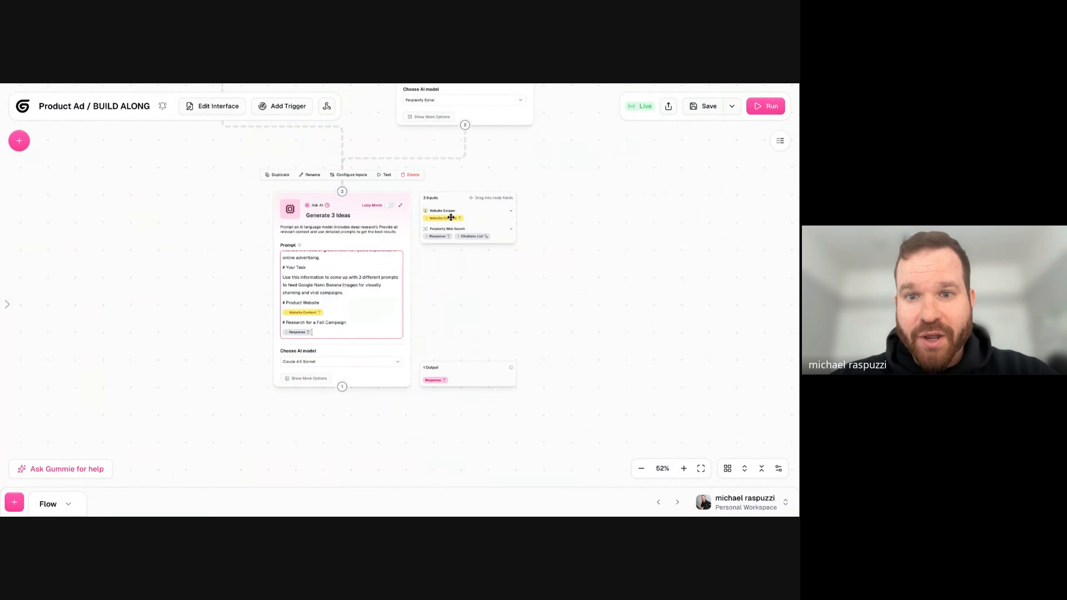
scroll(454, 281, "up", 8)
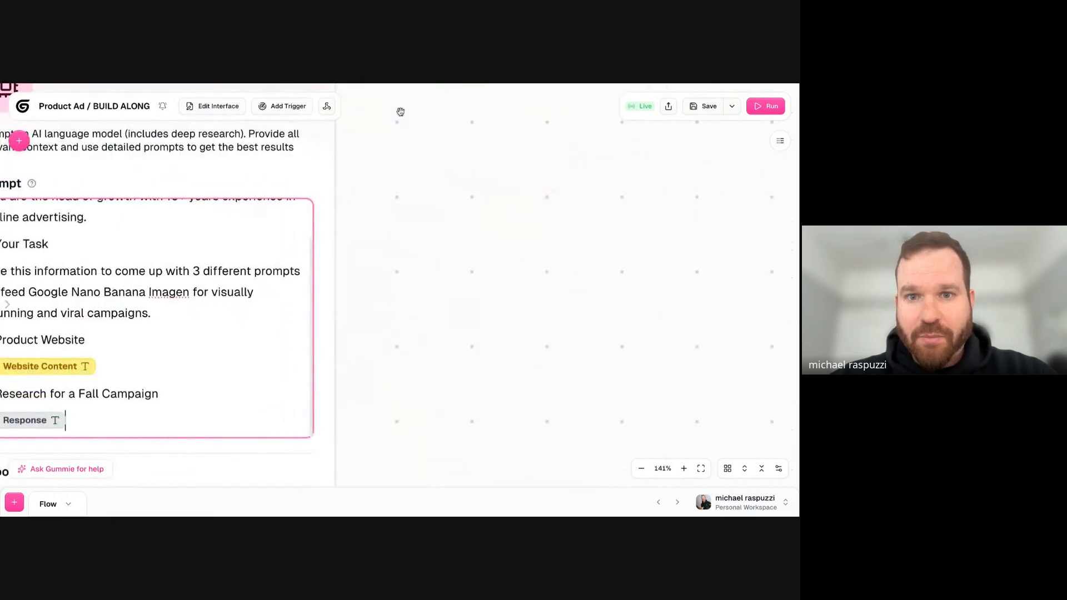
scroll(356, 158, "down", 5)
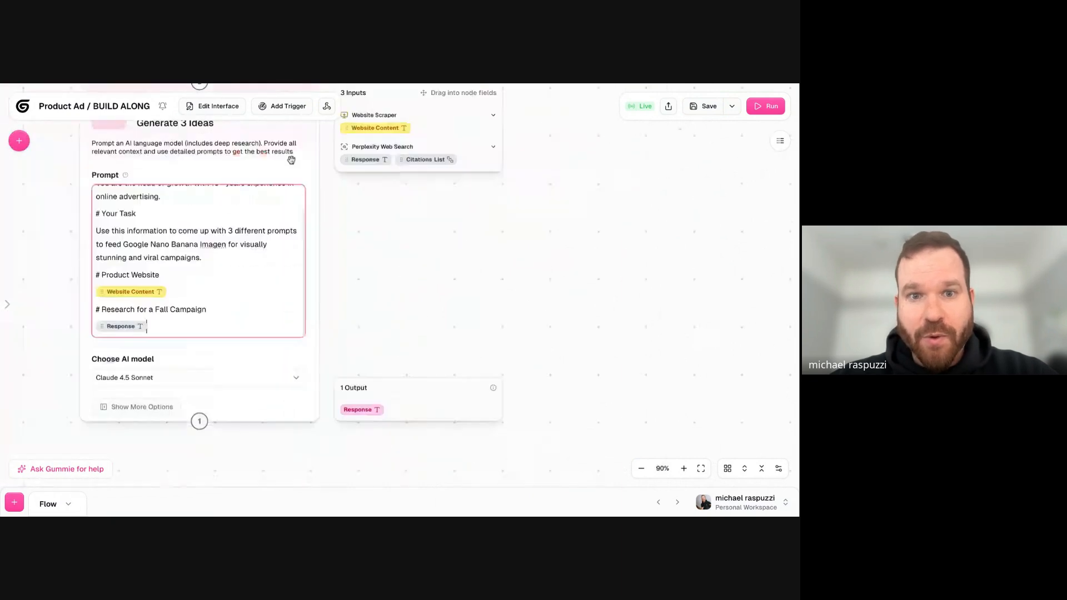
left_click(357, 160)
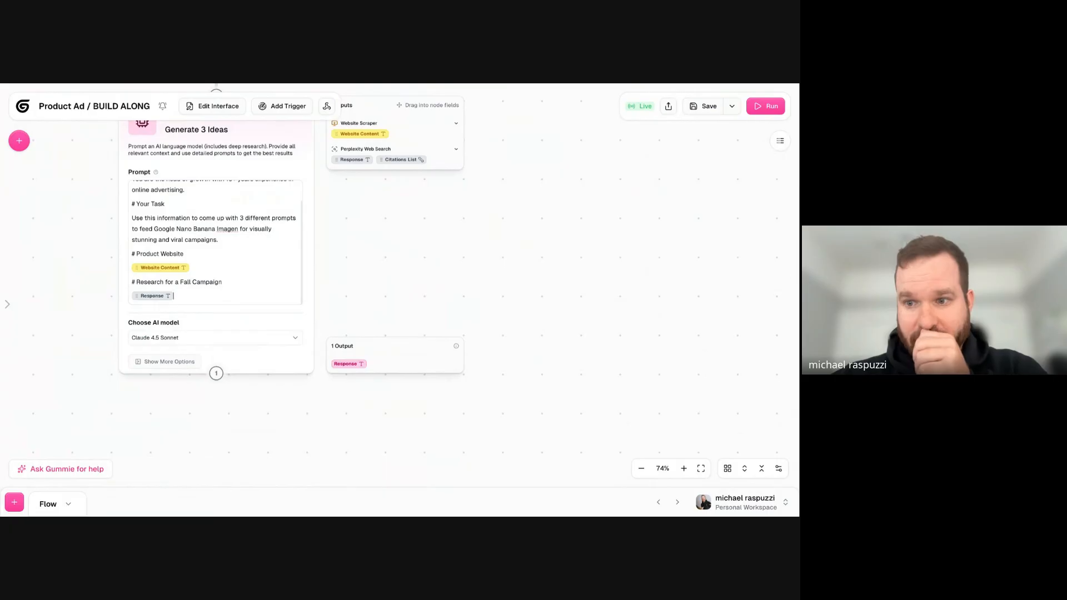
scroll(125, 288, "up", 6)
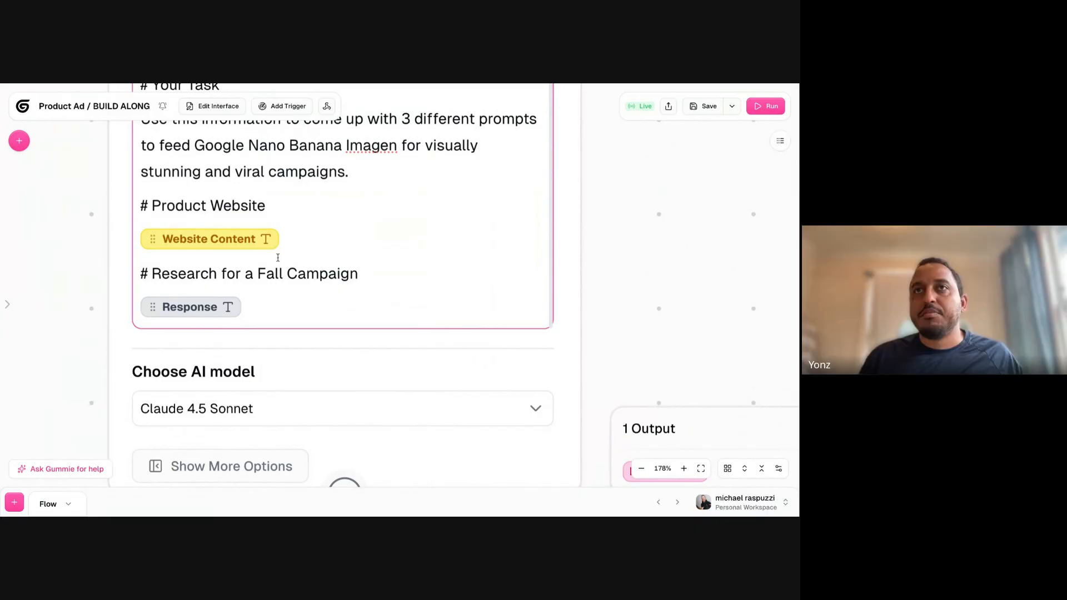
scroll(361, 245, "left", 3)
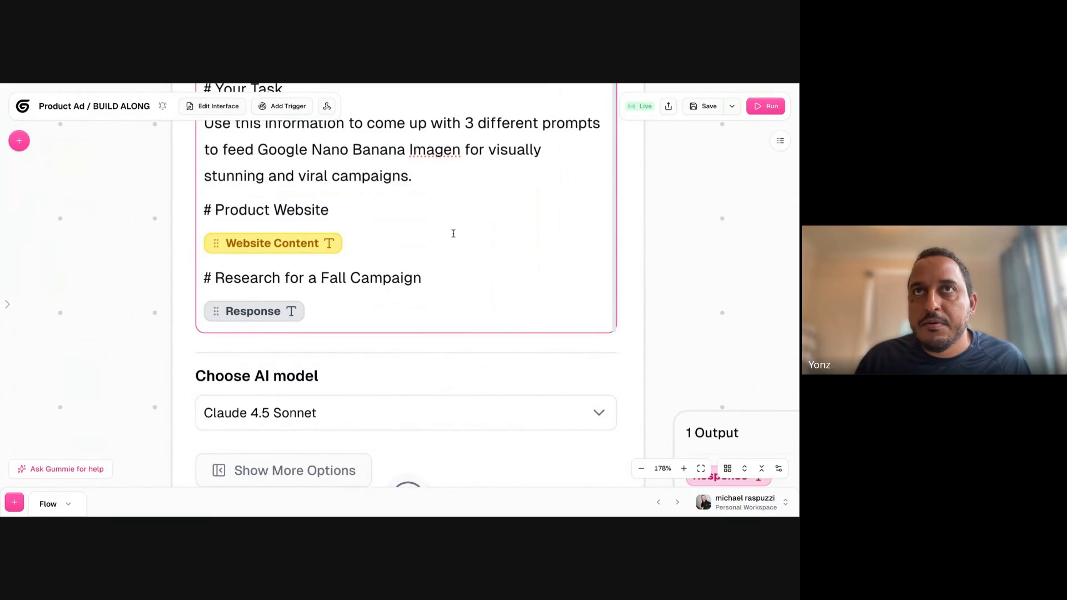
scroll(431, 234, "down", 6)
scroll(386, 181, "up", 3)
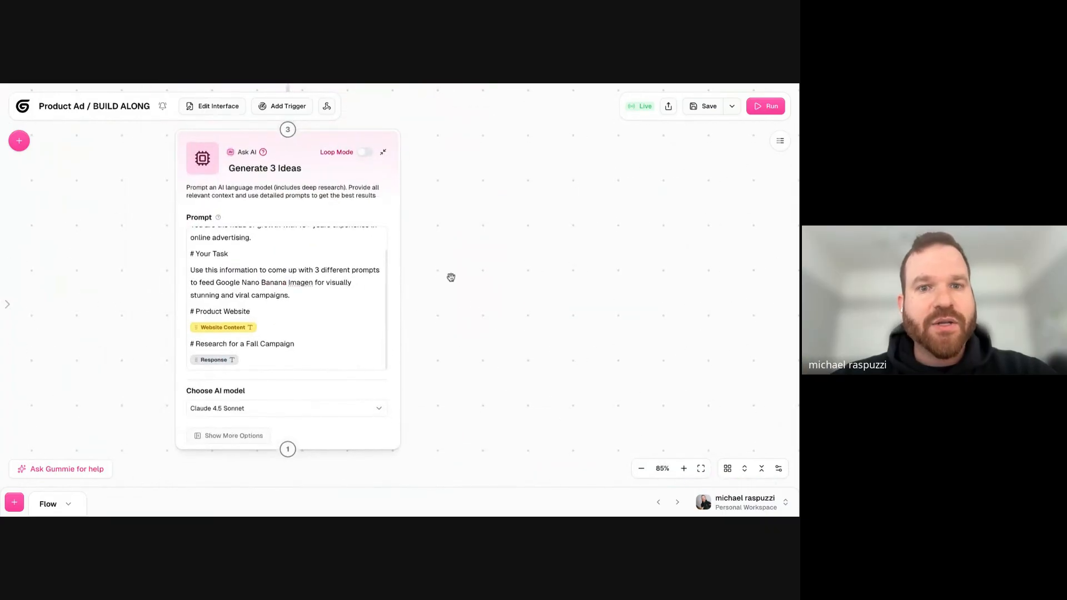
scroll(451, 277, "up", 3)
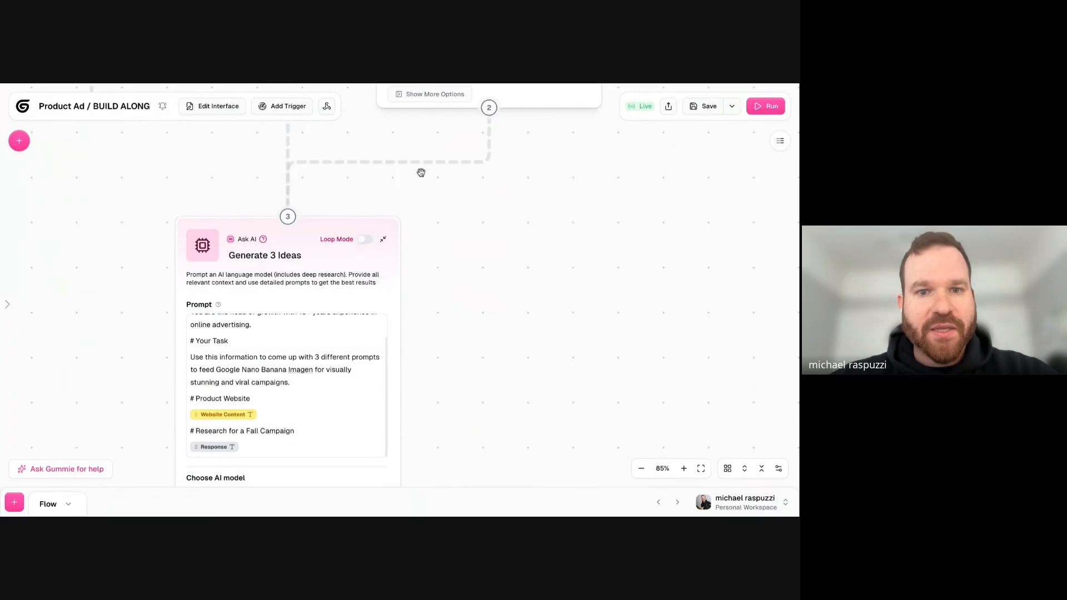
scroll(422, 369, "down", 3)
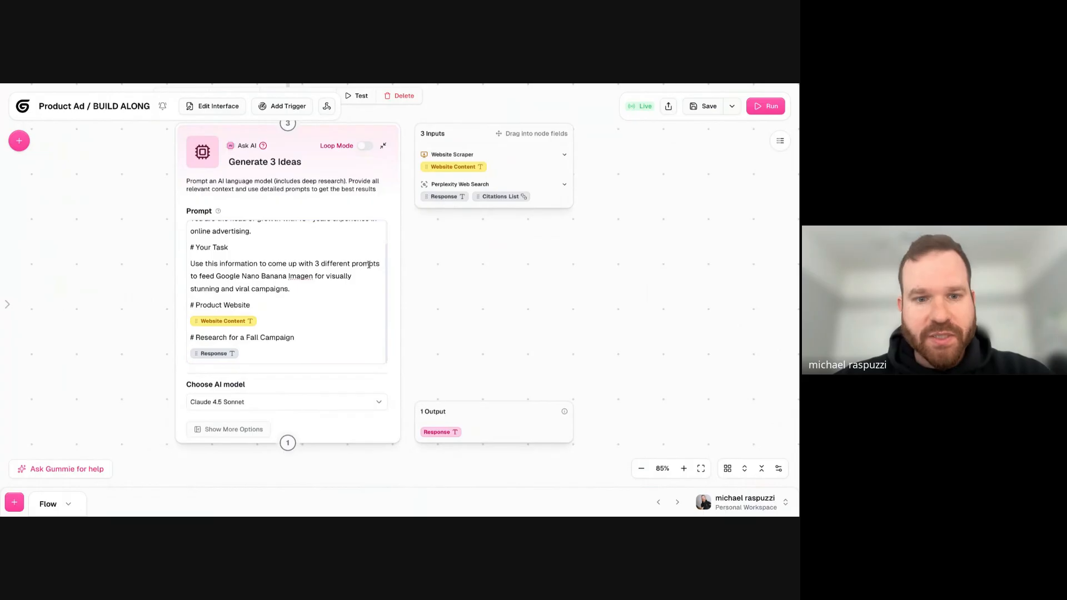
- Try adding a second Perplexity Response variable through an @ mention on a new last line of the prompt, and delete it
left_click(243, 347)
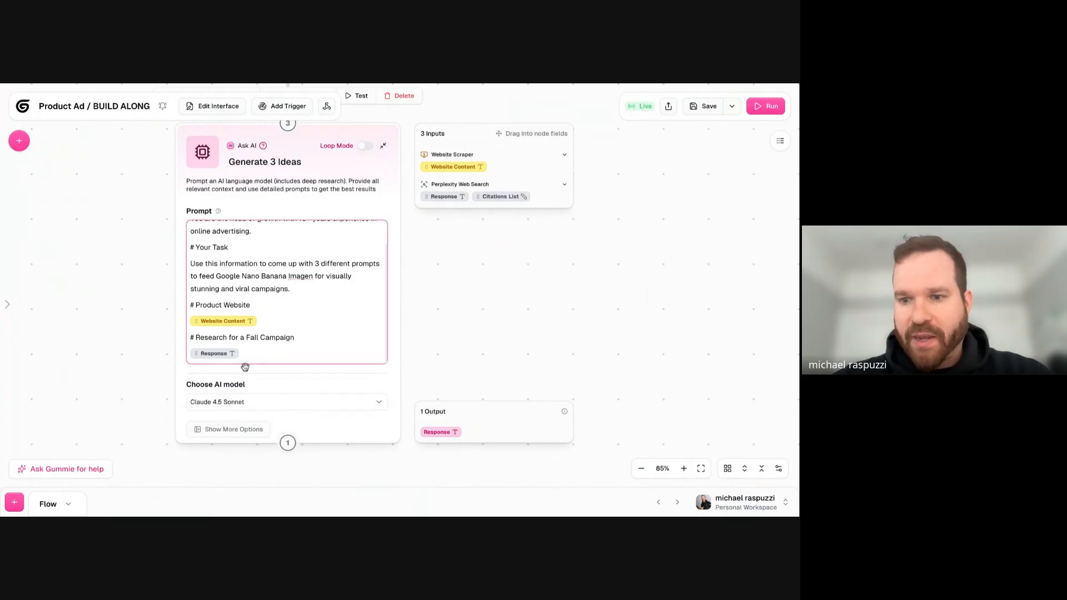
key("Return")
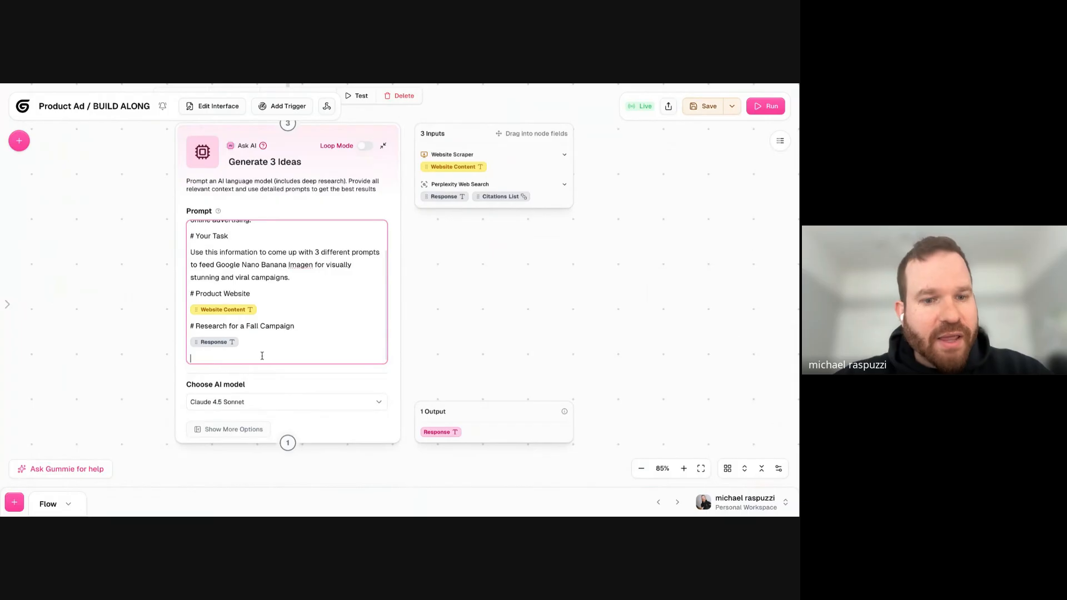
type("@re")
key("BackSpace")
key("BackSpace")
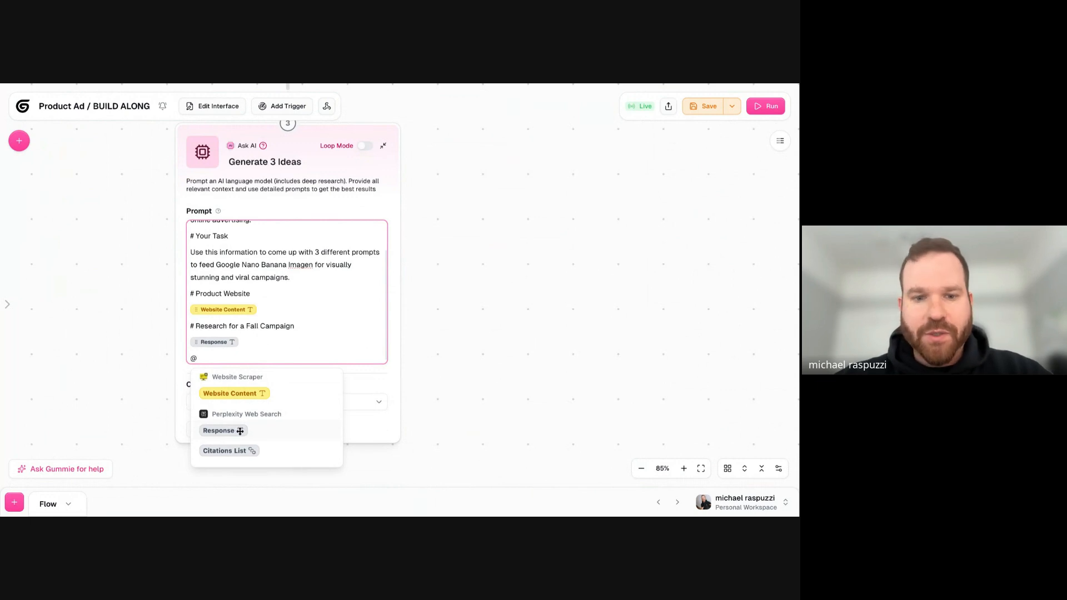
left_click(241, 430)
key("BackSpace")
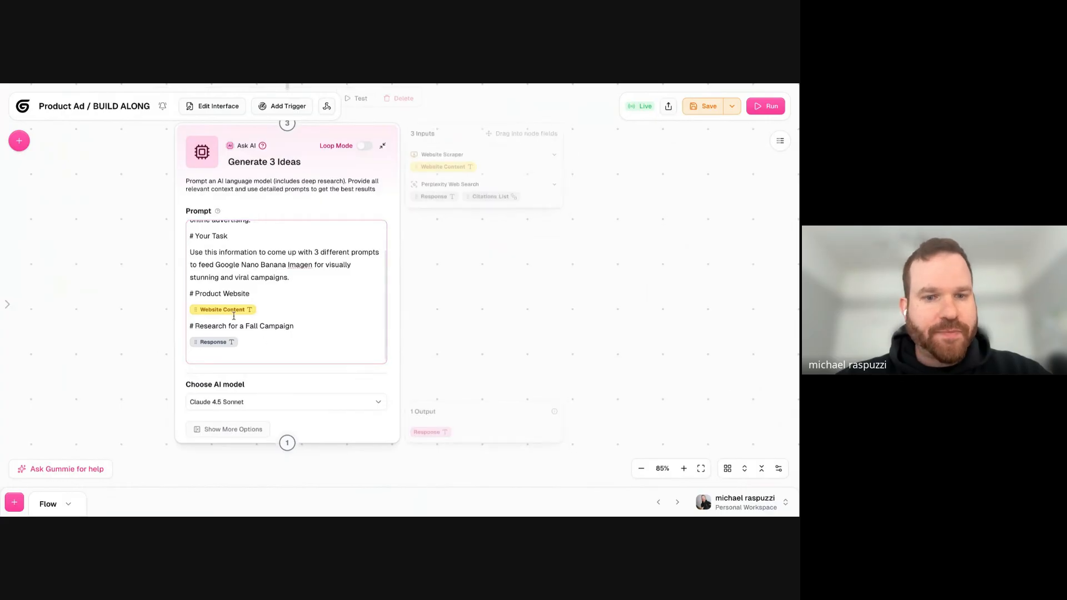
- Bring up the @ variable suggestions once more on the prompt's last line, and remove the @ and the empty line
scroll(430, 299, "up", 5)
scroll(455, 298, "left", 3)
scroll(455, 299, "down", 1)
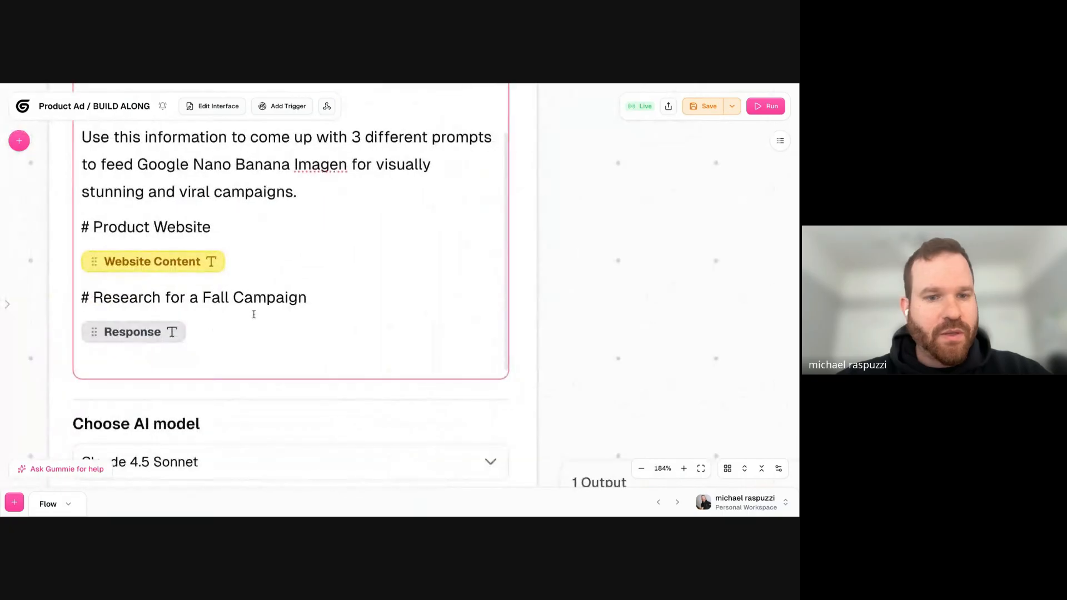
type("@")
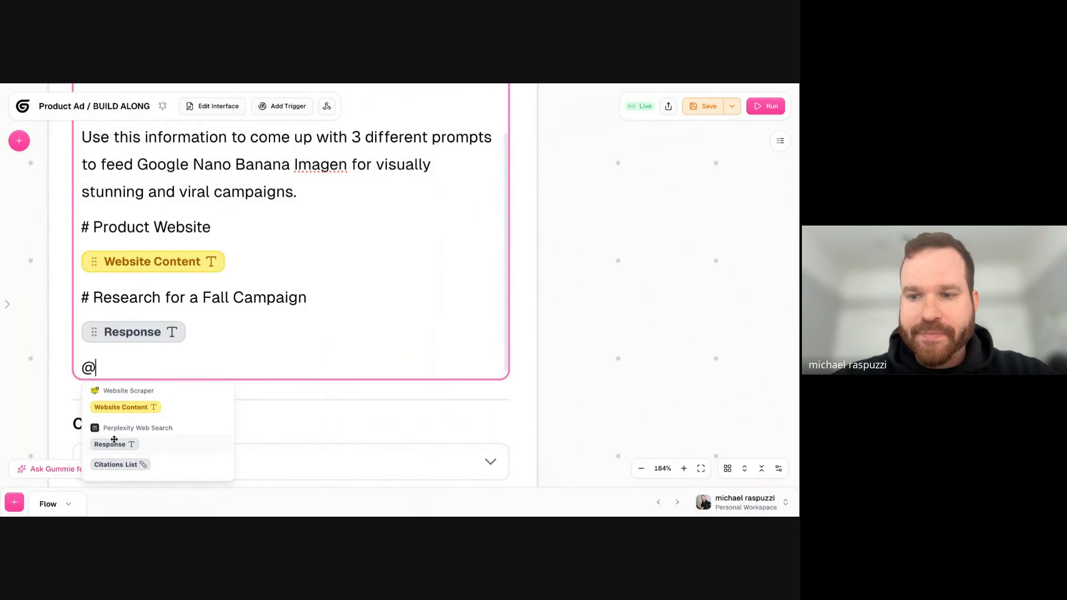
key("BackSpace")
key("BackSpace")
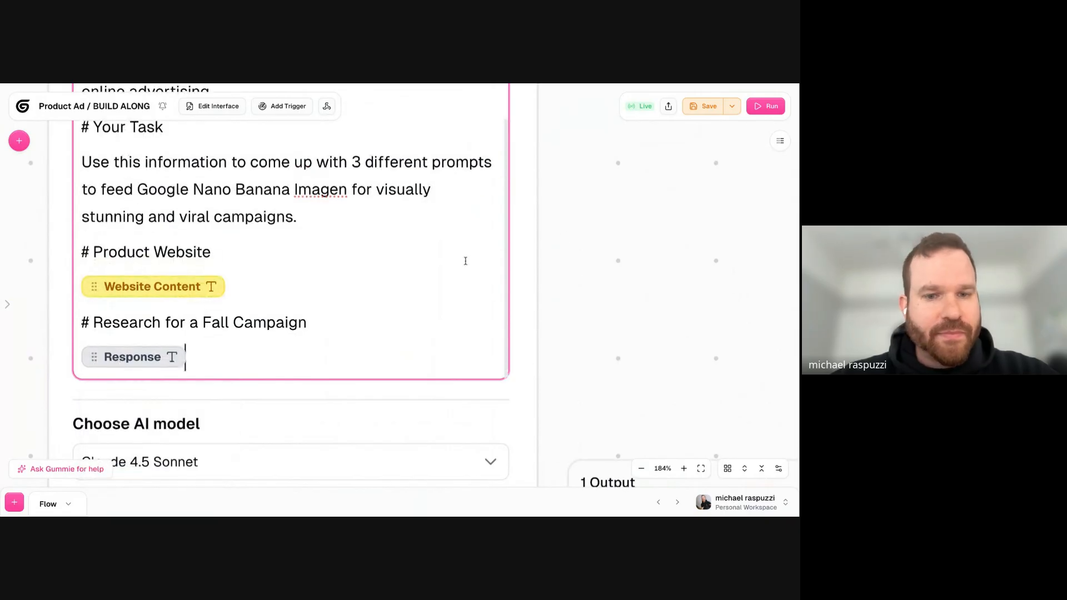
- Save the workbook and review the Website Scraper and Perplexity Web Search nodes above Generate 3 Ideas
scroll(506, 407, "down", 7)
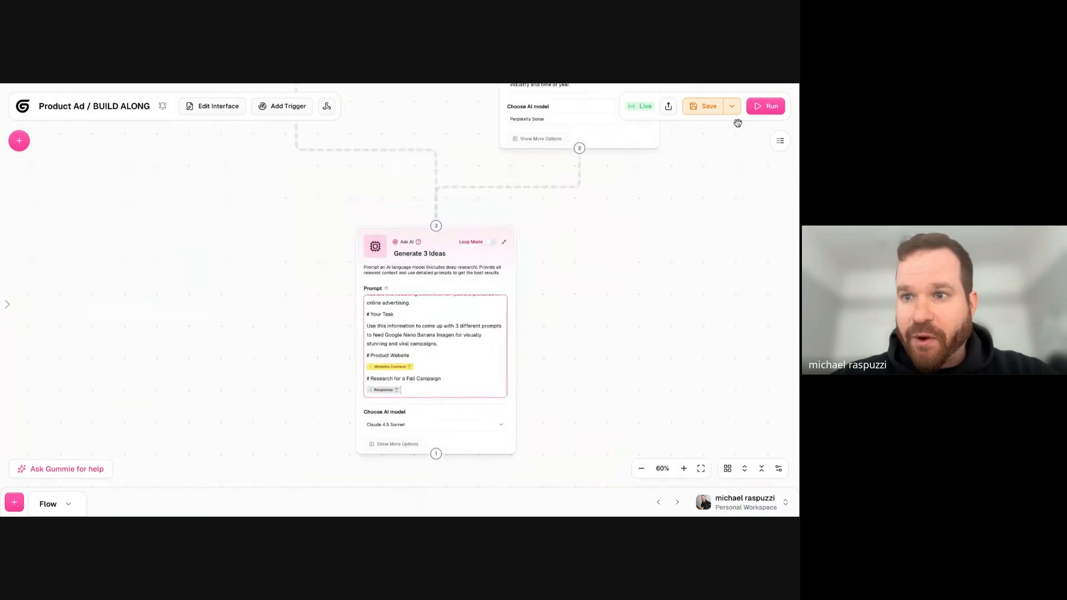
left_click(704, 111)
left_click_drag(693, 167, 542, 195)
left_click_drag(607, 175, 504, 330)
left_click_drag(465, 239, 511, 413)
left_click_drag(507, 268, 526, 247)
left_click_drag(527, 380, 529, 254)
left_click(89, 193)
left_click(474, 207)
left_click(495, 337)
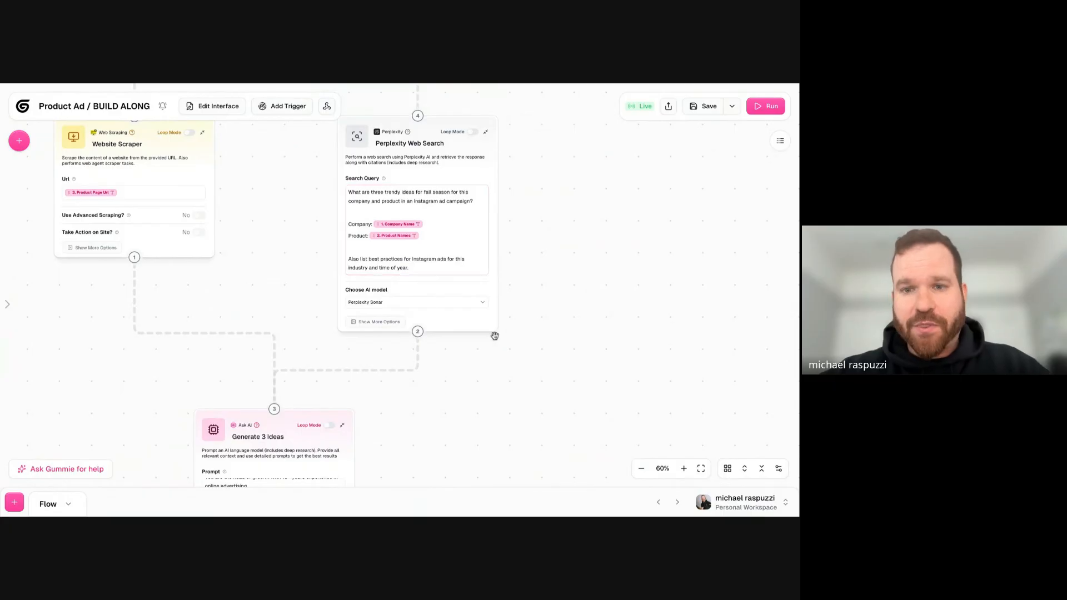
- Enter "S.F Candle Co" as the Company Name in the Seasonal Product Campaign interface node
scroll(542, 207, "up", 6)
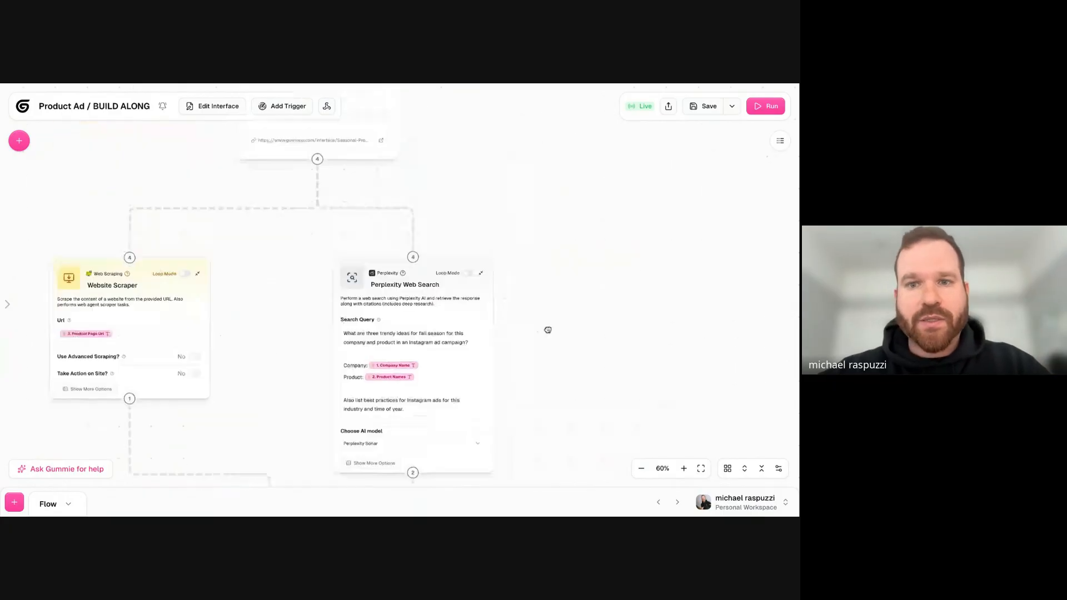
left_click(324, 187)
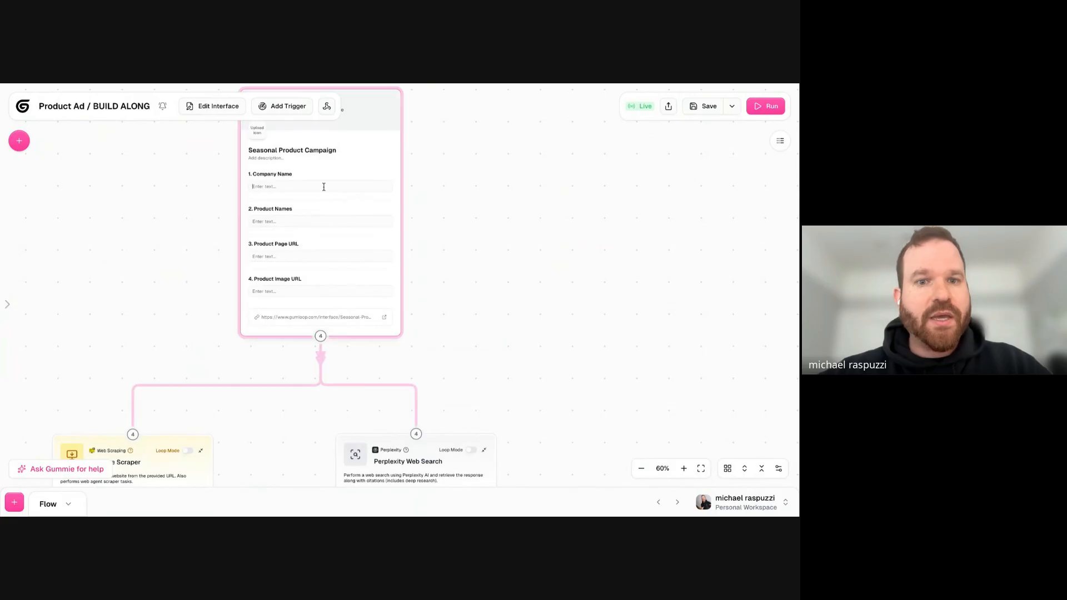
left_click_drag(496, 194, 498, 211)
left_click(279, 204)
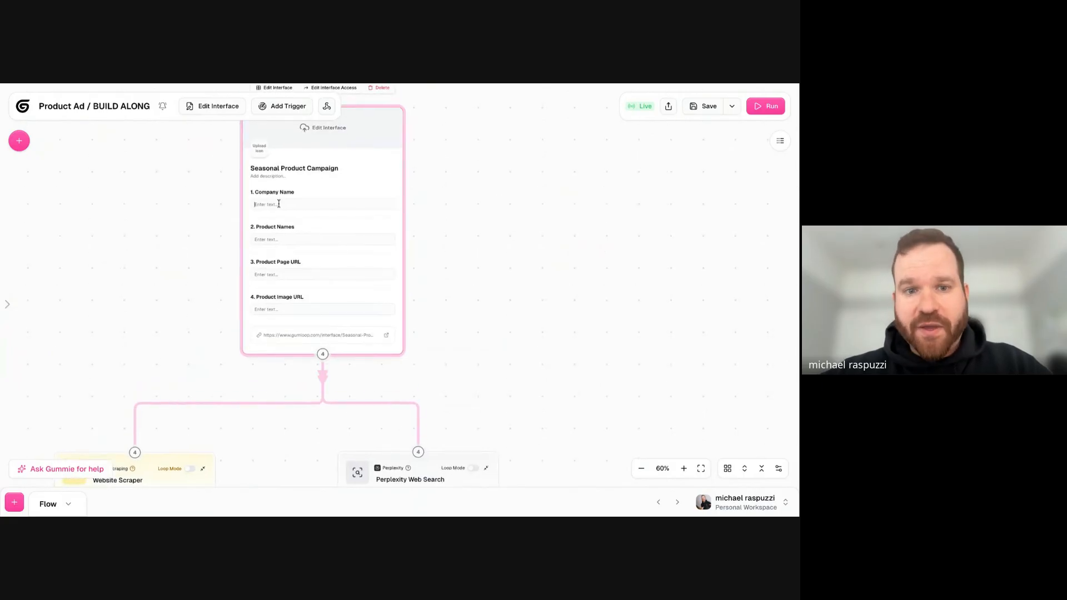
scroll(193, 213, "up", 3)
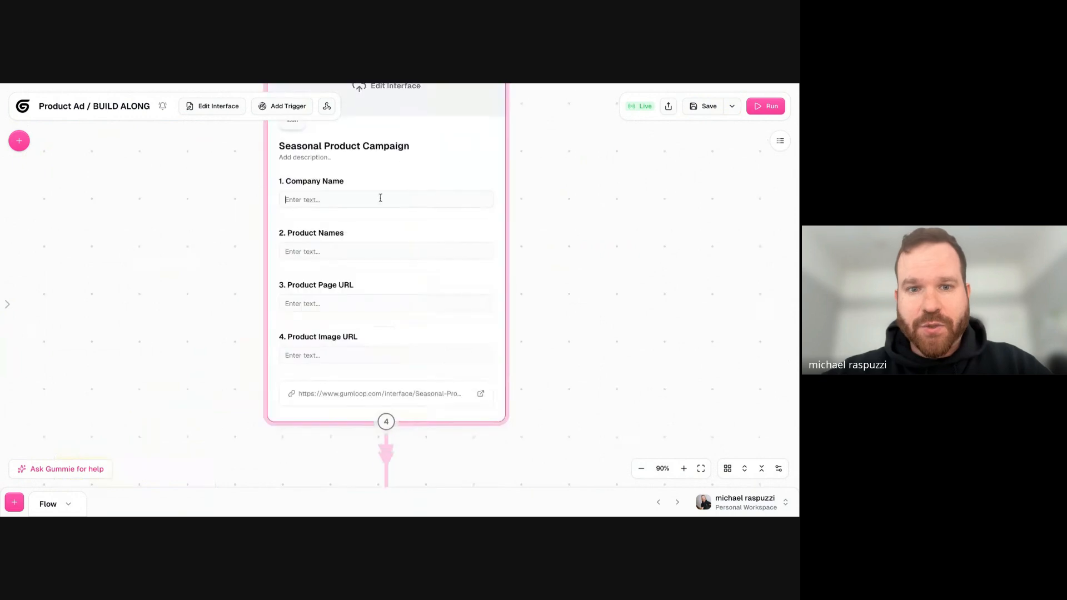
left_click(349, 197)
type("S/.F C")
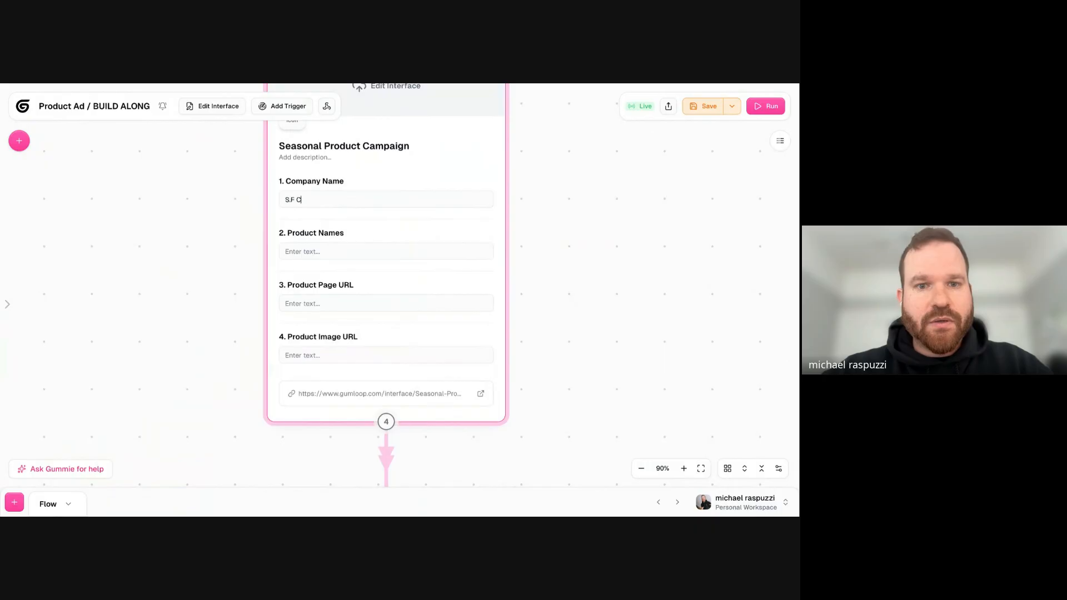
type("andoe Co")
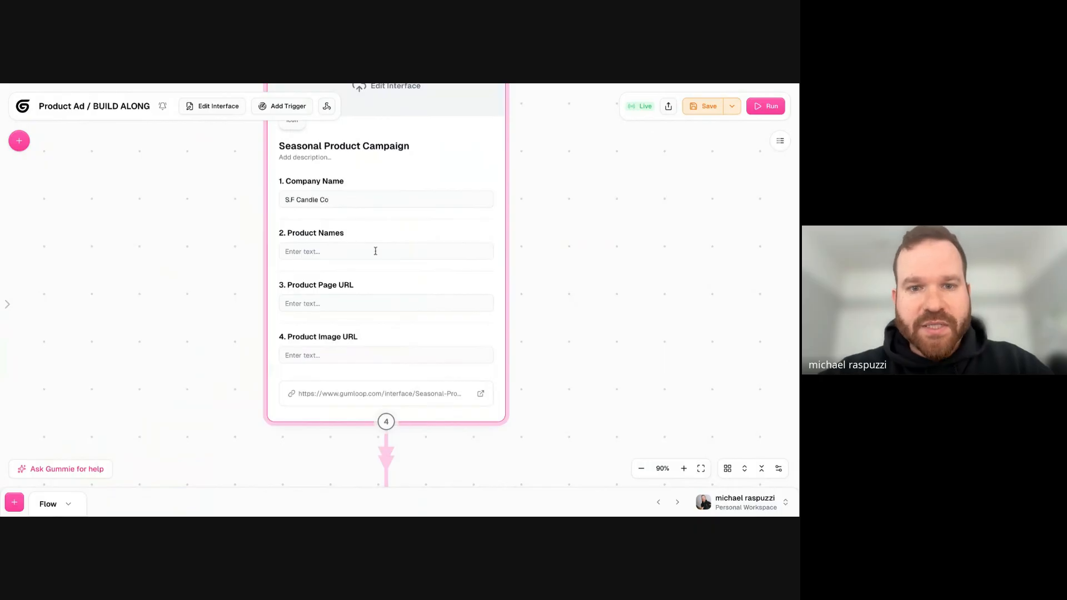
left_click(426, 253)
type("Pumpkin Spice")
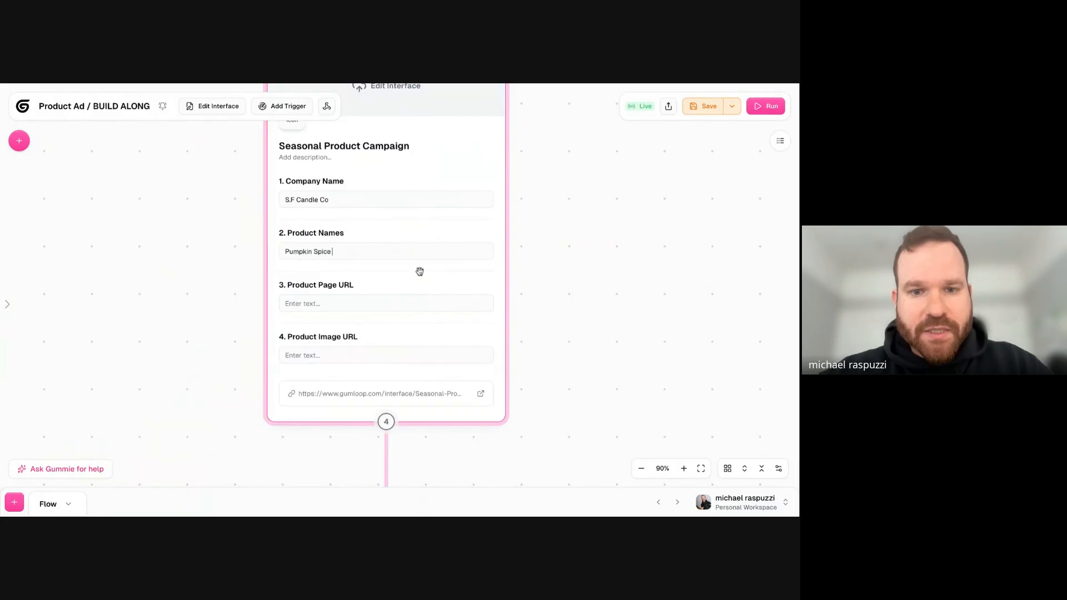
left_click(379, 303)
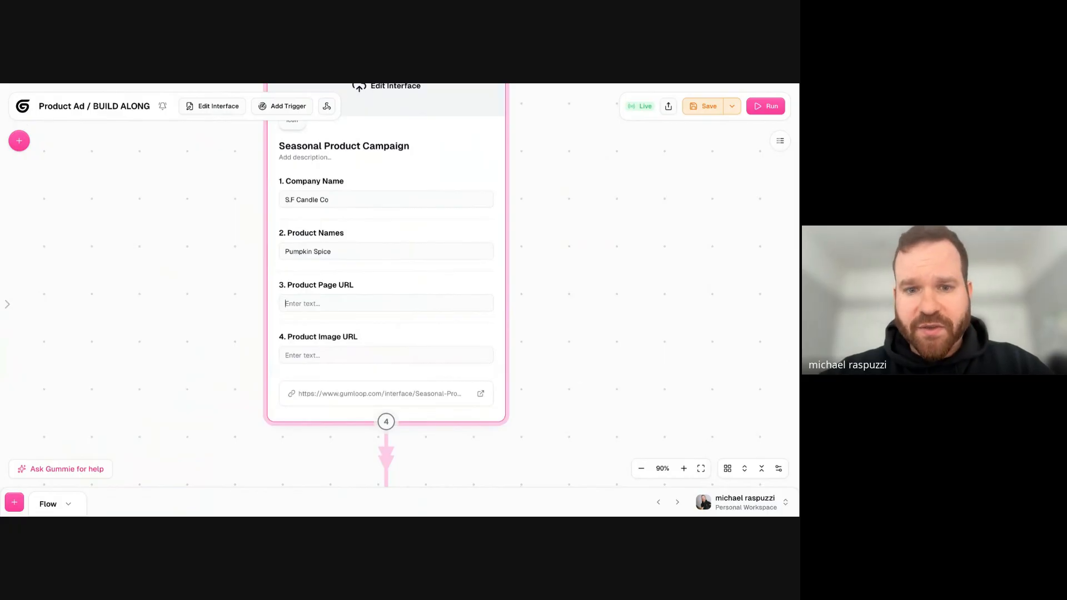
left_click(407, 304)
key("ctrl+v")
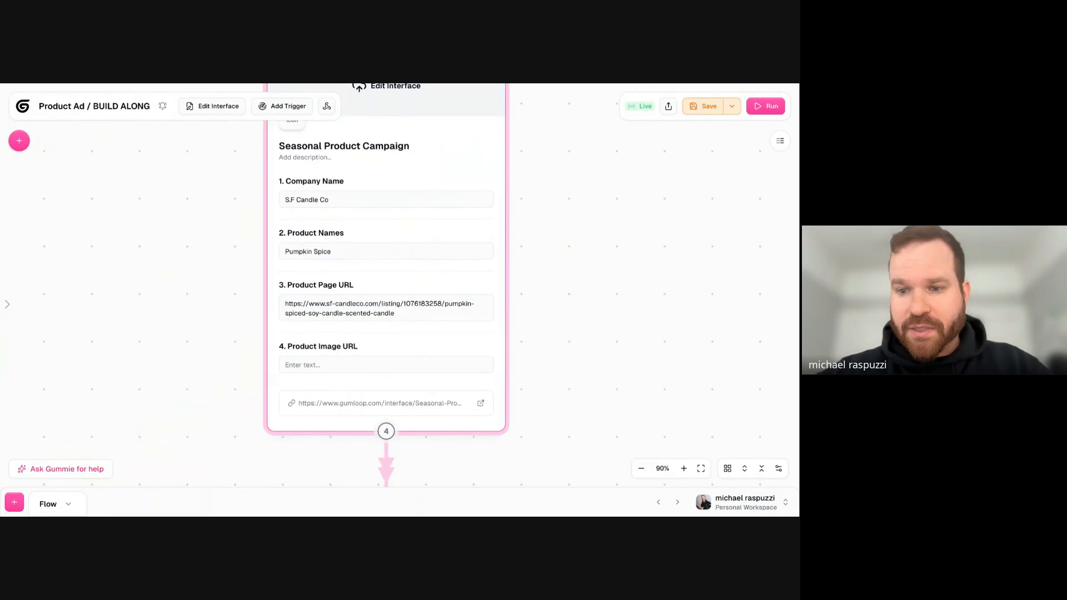
- Switch to the S.F. Candle Co. Pumpkin Spiced product page and examine the candle's photo, description and fragrance notes
triple_click(365, 303)
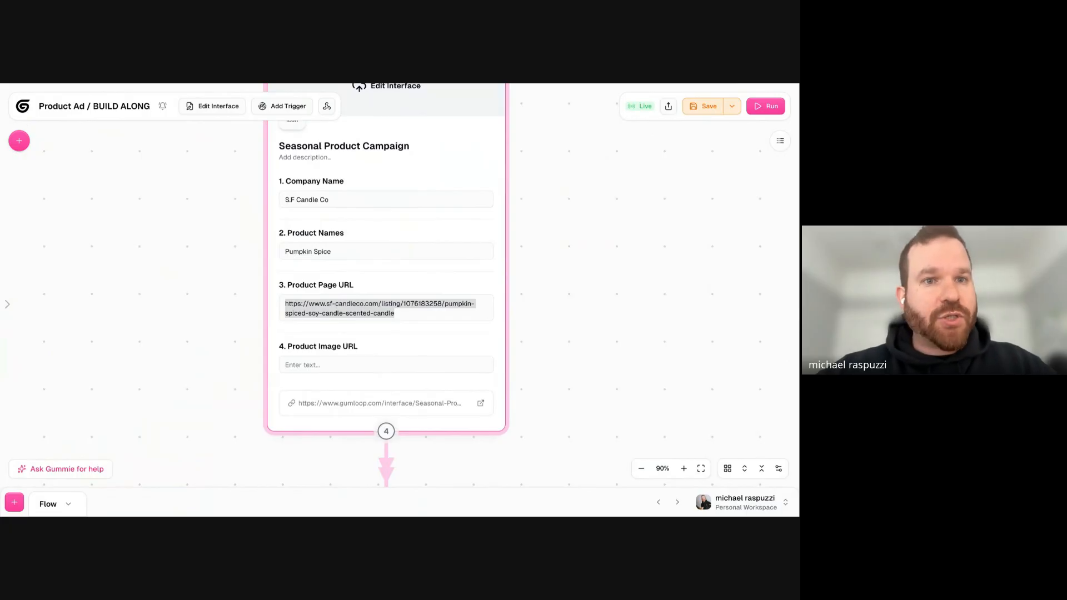
key("ctrl+Tab")
scroll(366, 209, "down", 10)
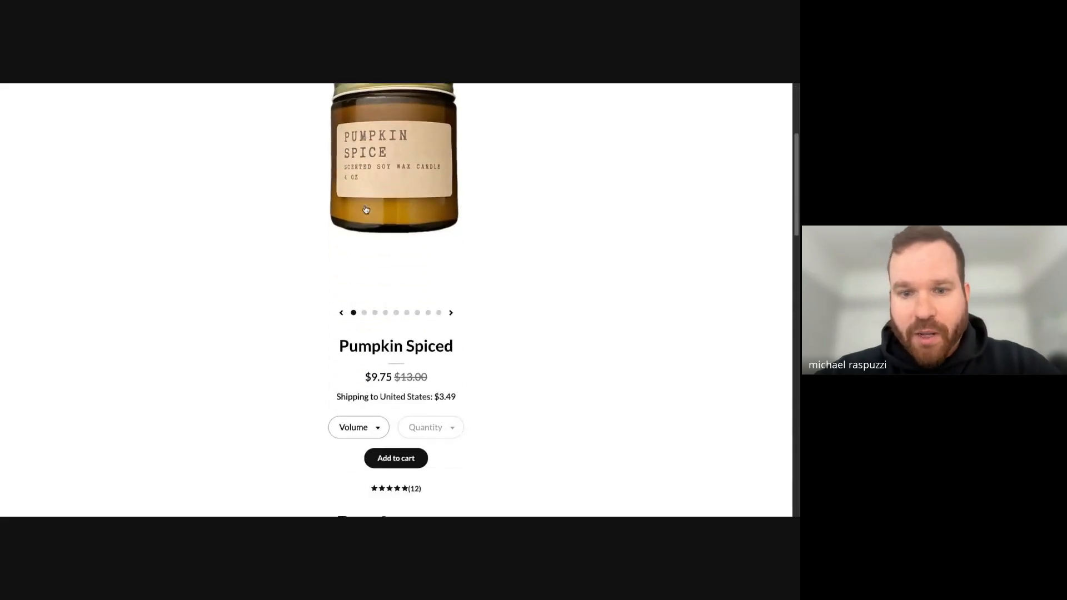
left_click_drag(356, 208, 406, 435)
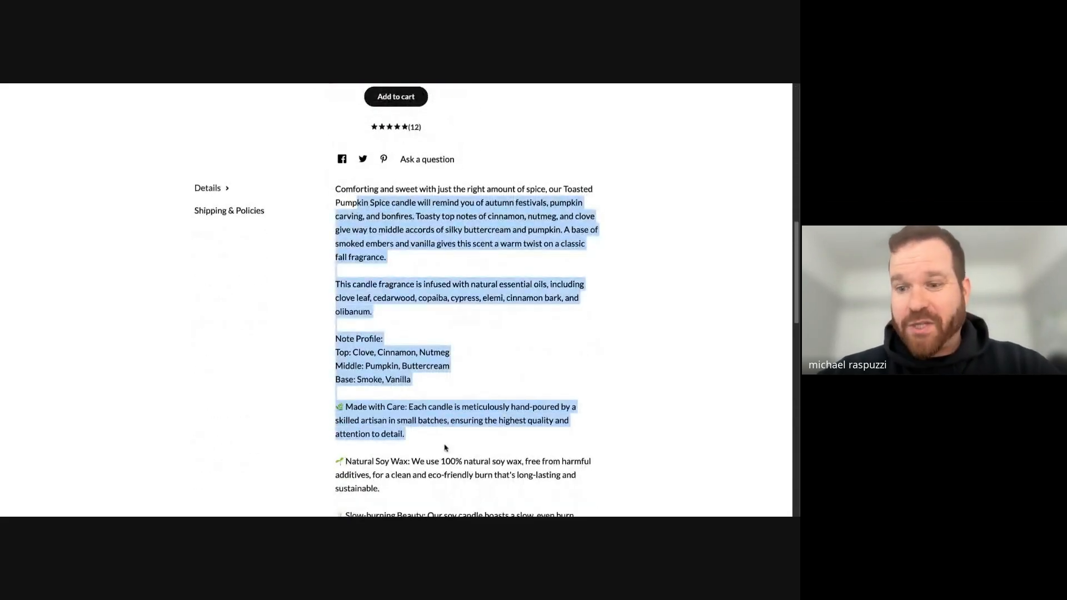
scroll(412, 305, "down", 2)
scroll(413, 304, "up", 15)
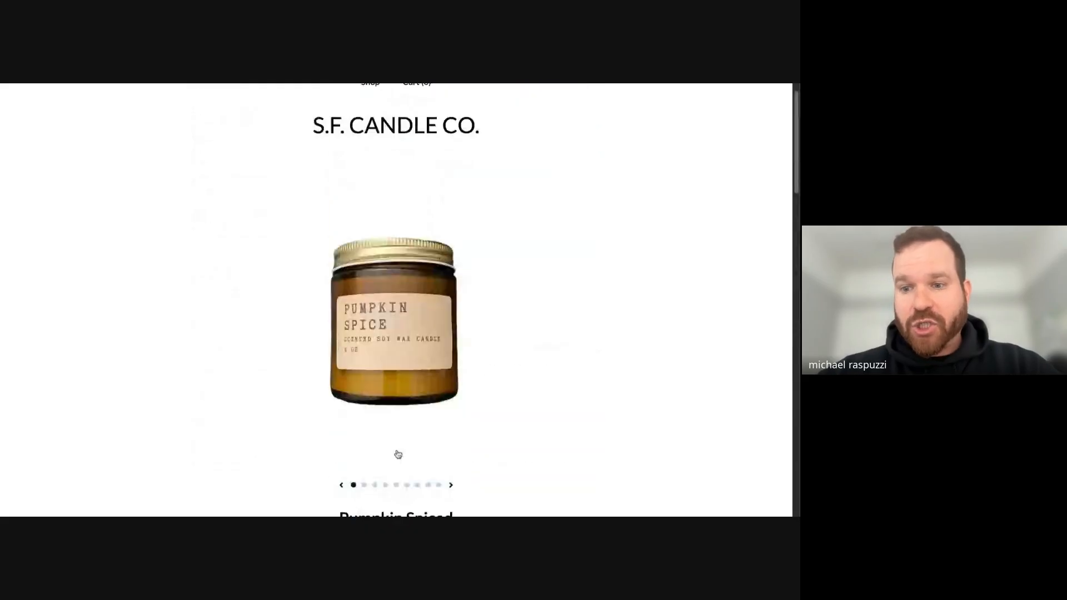
scroll(397, 450, "up", 1)
scroll(397, 450, "down", 4)
scroll(412, 305, "down", 5)
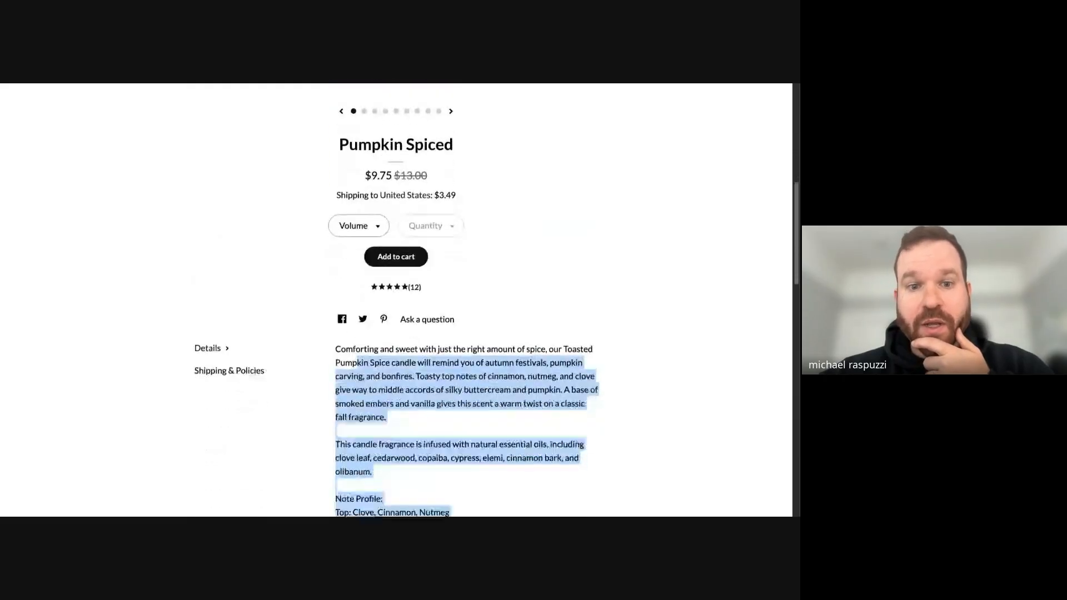
left_click_drag(346, 267, 479, 441)
scroll(479, 441, "down", 2)
left_click_drag(380, 180, 508, 299)
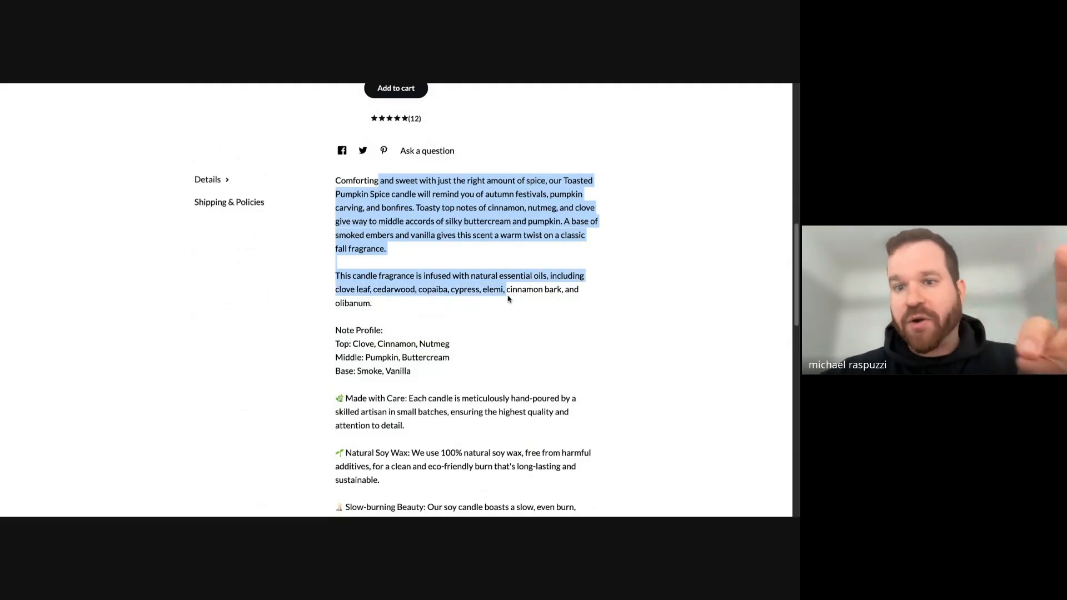
- Review the product page's selling points, scent, materials and customer reviews that the scraper has to collect
scroll(507, 299, "down", 3)
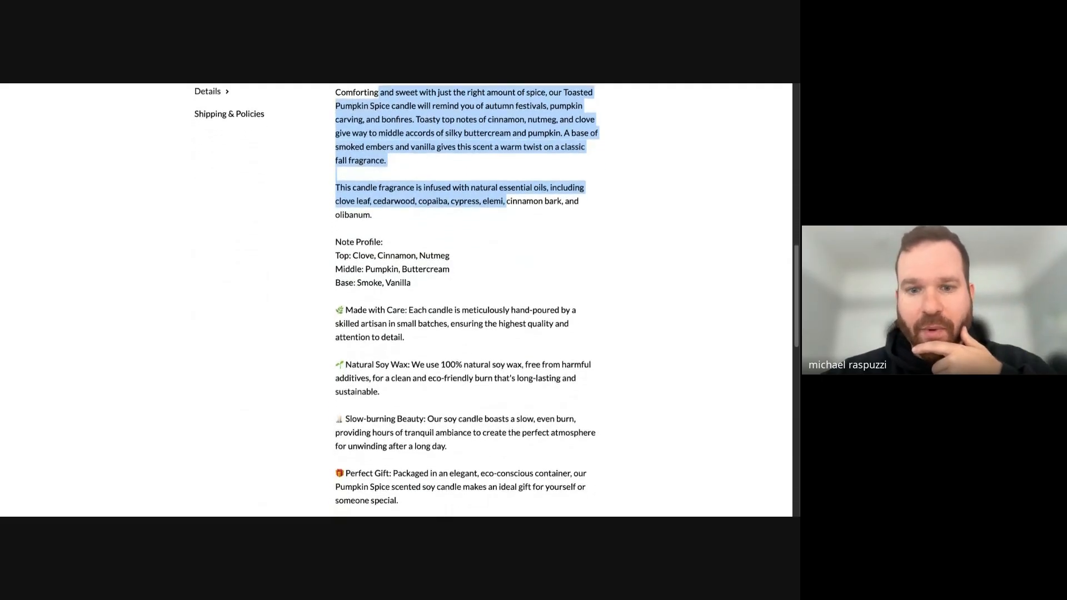
scroll(383, 247, "down", 1)
left_click_drag(336, 168, 479, 381)
scroll(480, 381, "down", 6)
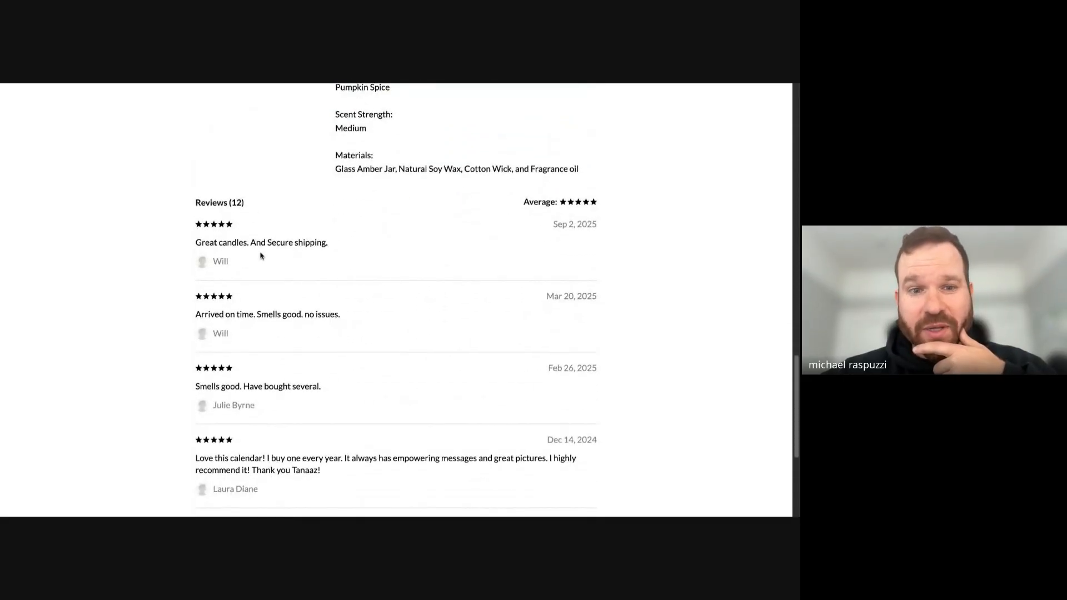
scroll(265, 268, "down", 4)
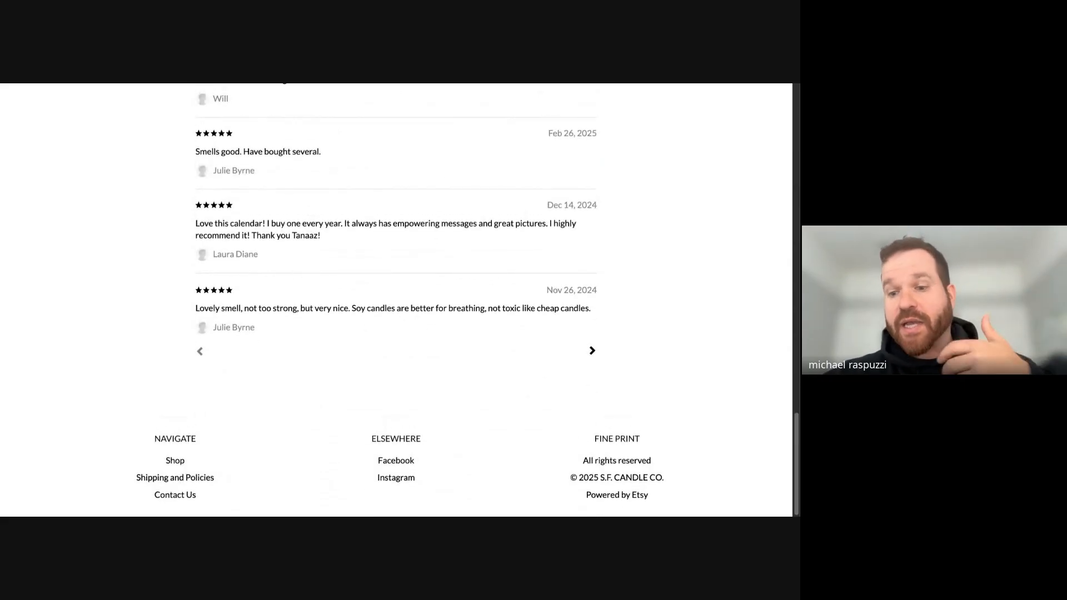
scroll(397, 300, "up", 20)
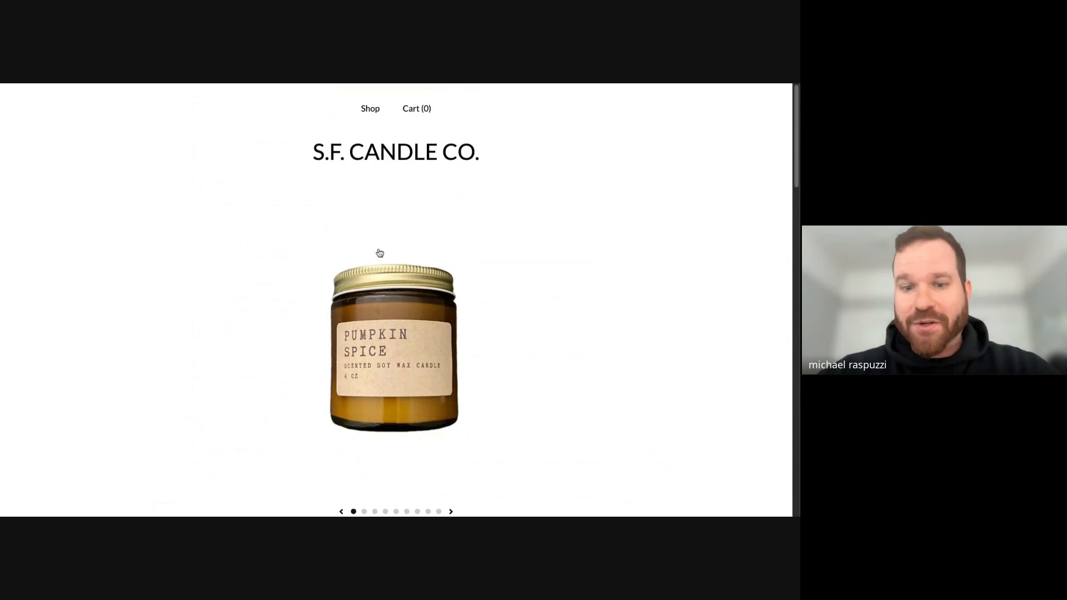
scroll(380, 256, "down", 2)
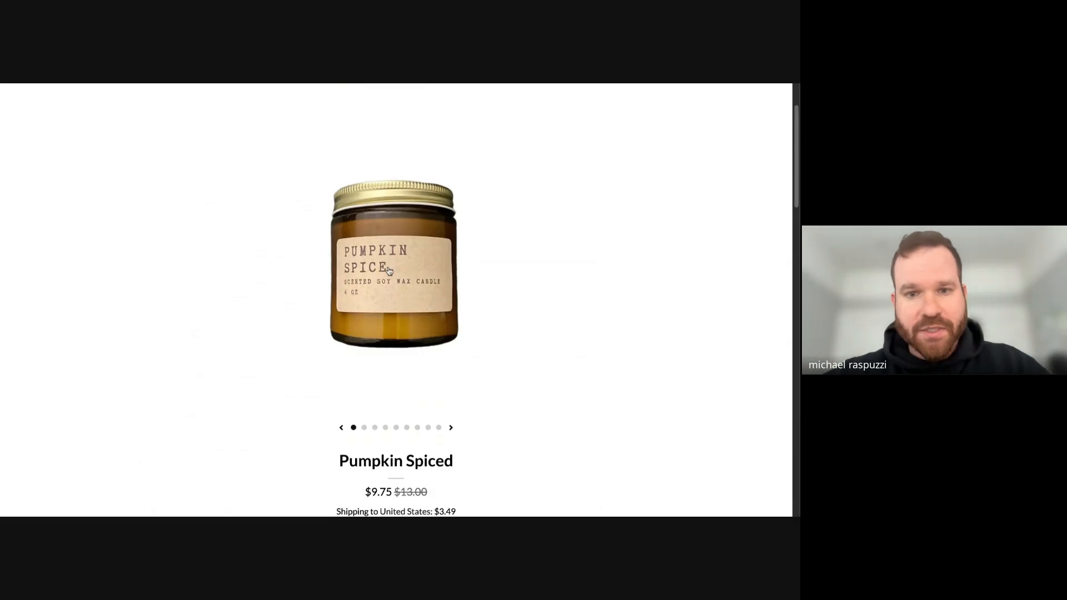
scroll(388, 270, "down", 10)
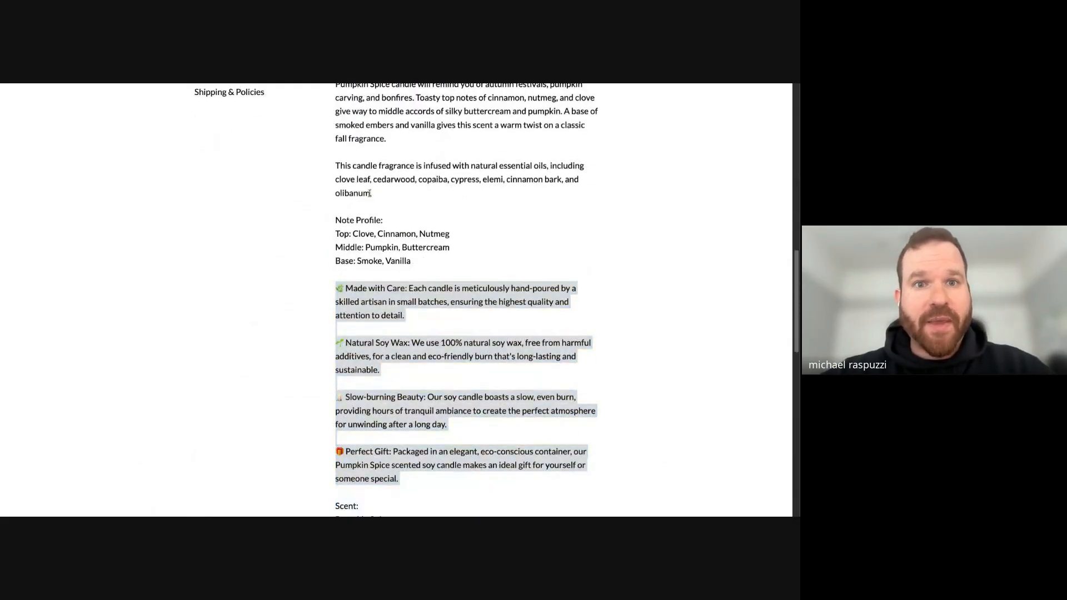
scroll(319, 139, "up", 12)
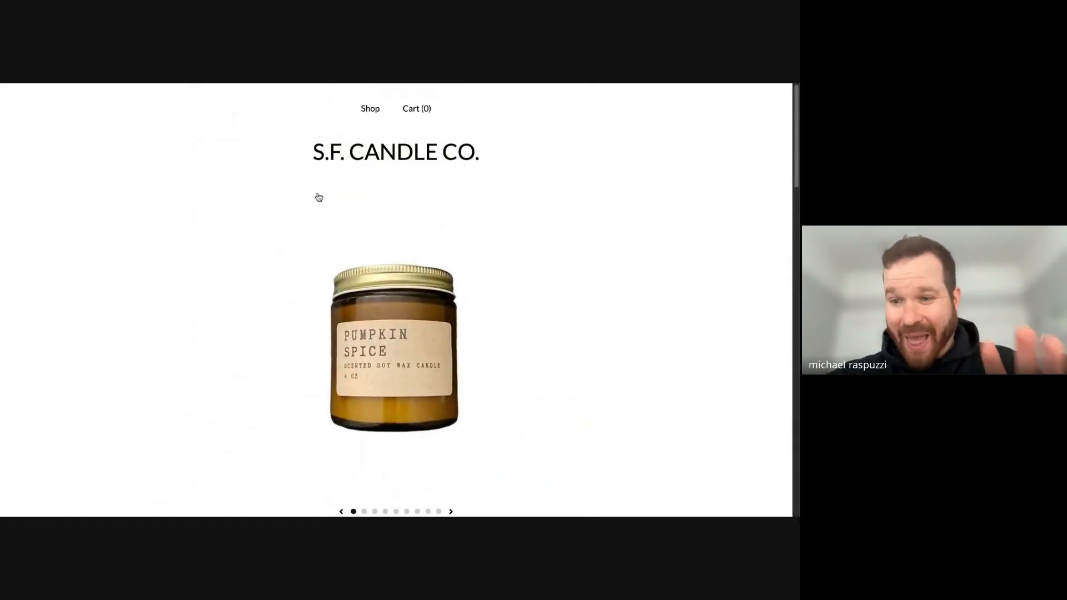
- Browse the Pumpkin Spiced listing's photo gallery through to the last product photo
scroll(420, 269, "down", 1)
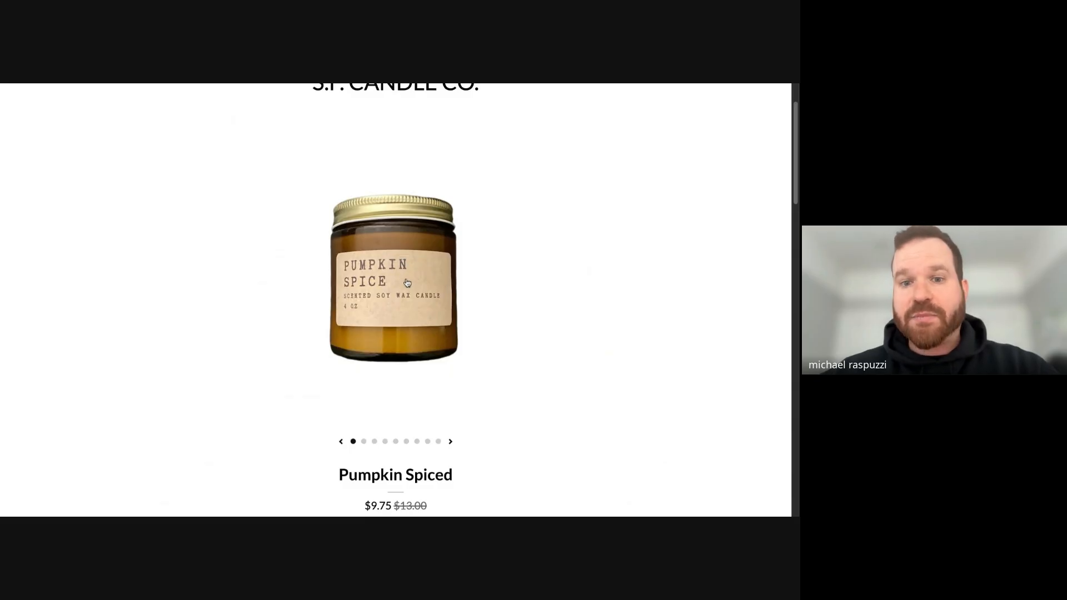
left_click(451, 441)
left_click(451, 442)
left_click(452, 442)
left_click(453, 442)
left_click(453, 443)
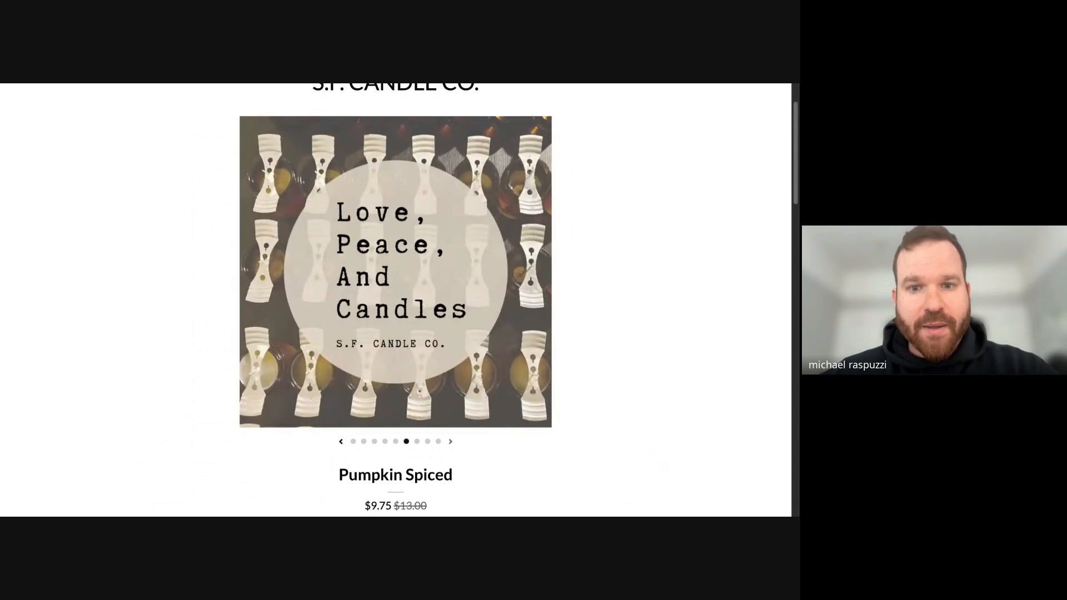
left_click(453, 443)
left_click(453, 442)
left_click(453, 443)
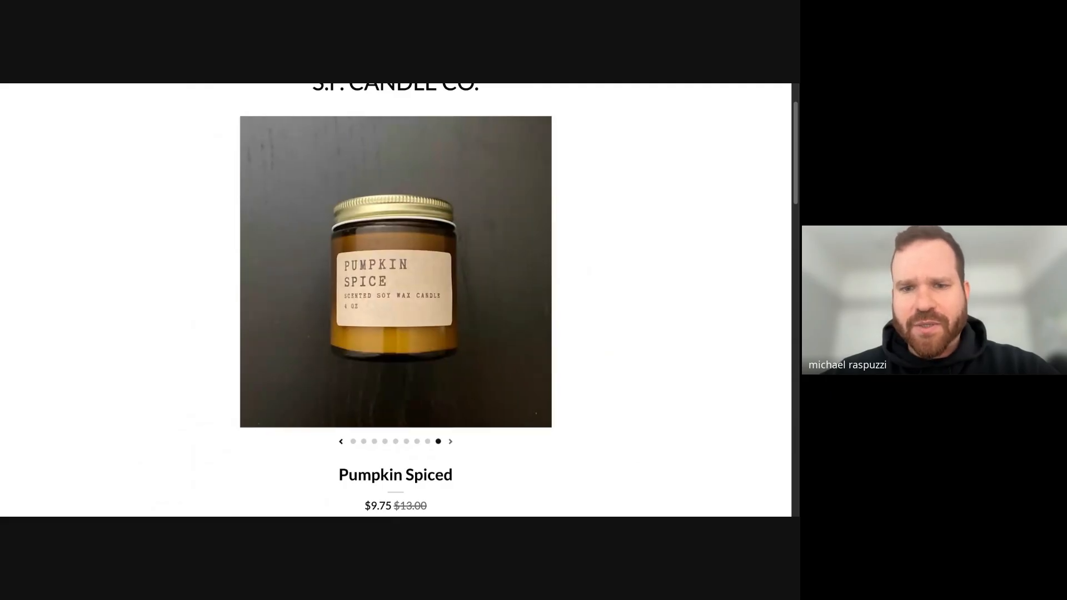
left_click(453, 442)
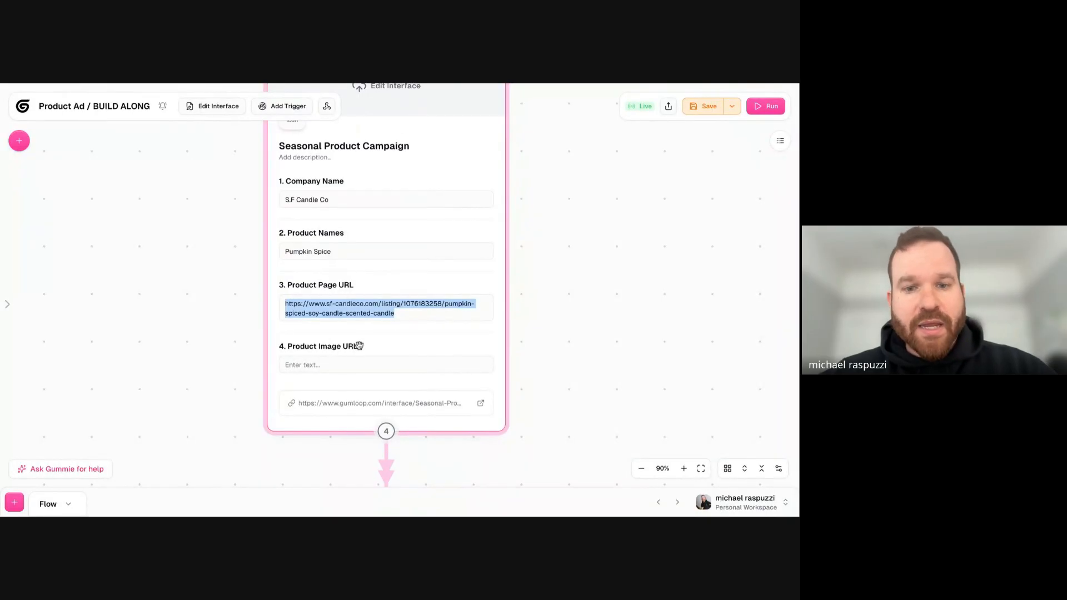
left_click(355, 366)
key("ctrl+v")
scroll(517, 374, "down", 3)
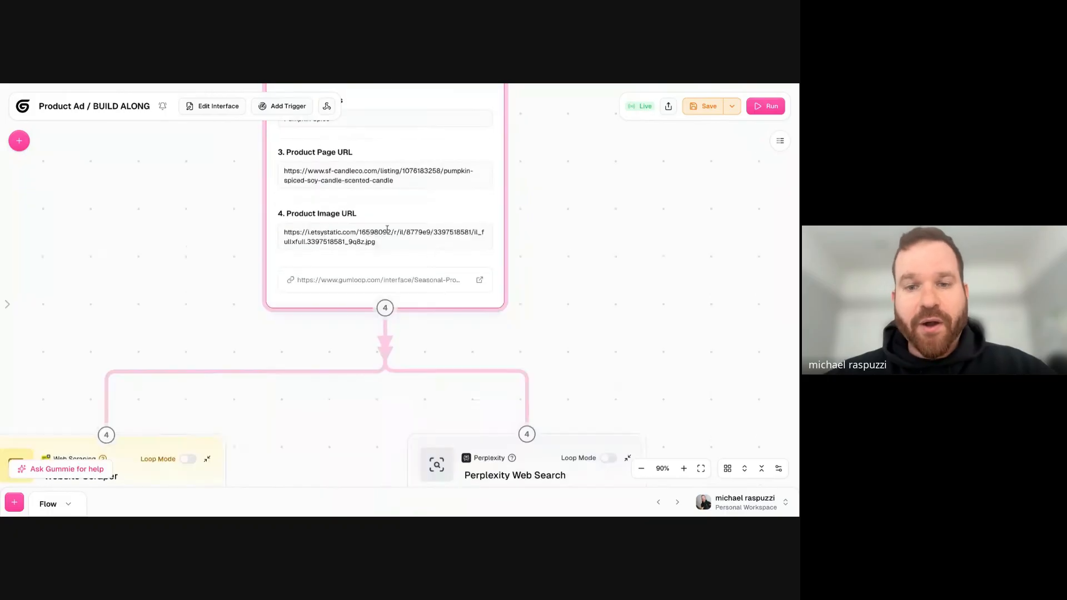
triple_click(300, 229)
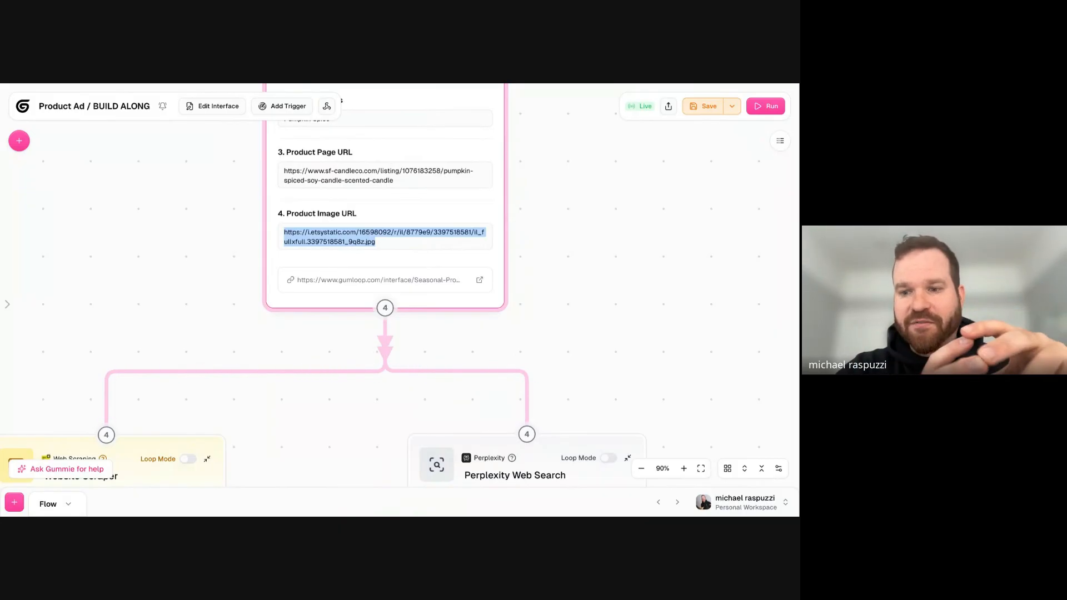
- Check the four filled campaign inputs and the Website Scraper and Perplexity Web Search nodes they feed
scroll(176, 302, "up", 5)
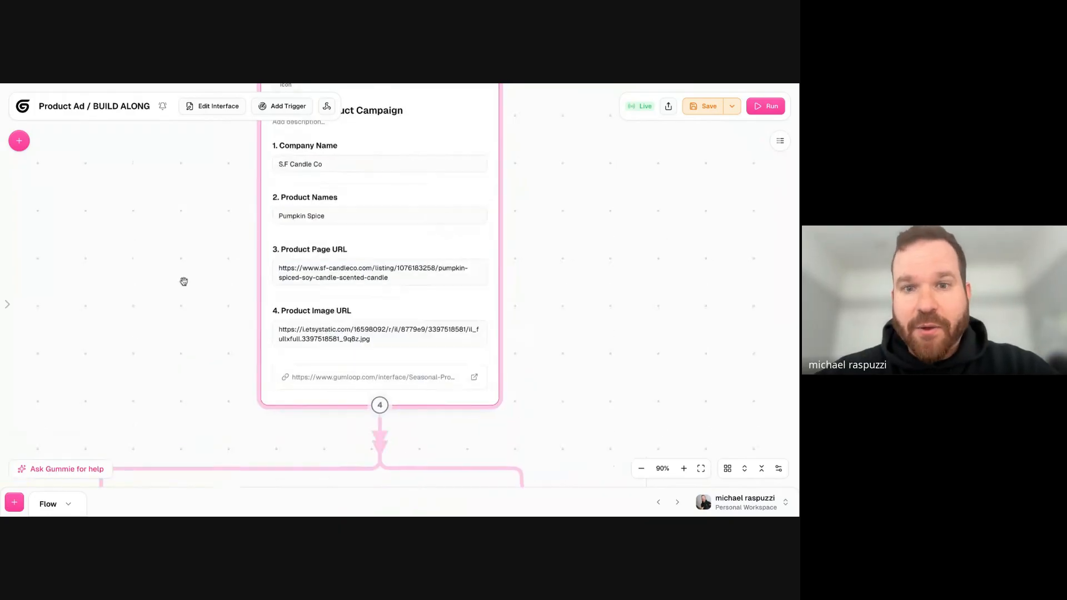
left_click(352, 202)
triple_click(351, 201)
triple_click(334, 250)
scroll(221, 332, "down", 2)
left_click(387, 195)
scroll(205, 286, "down", 2)
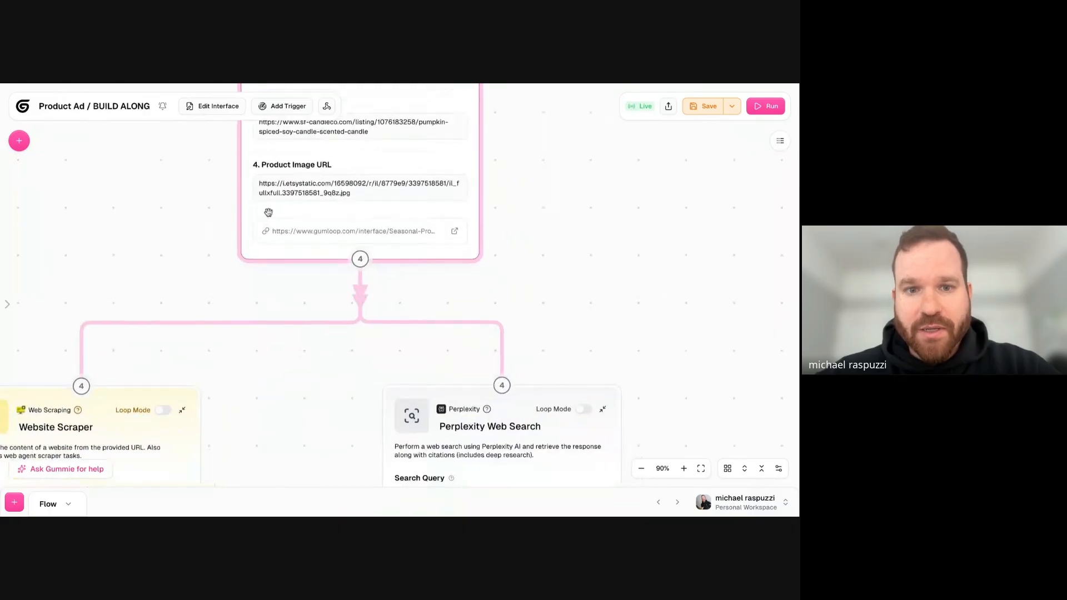
scroll(283, 348, "down", 2)
scroll(289, 257, "down", 6)
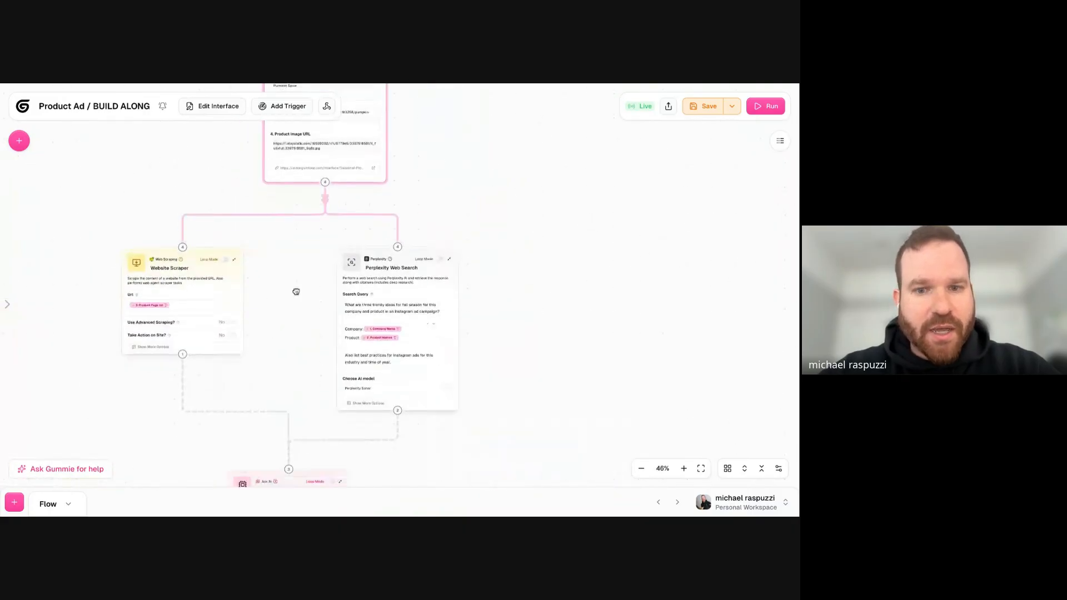
- Save the workbook and run the flow
left_click(707, 106)
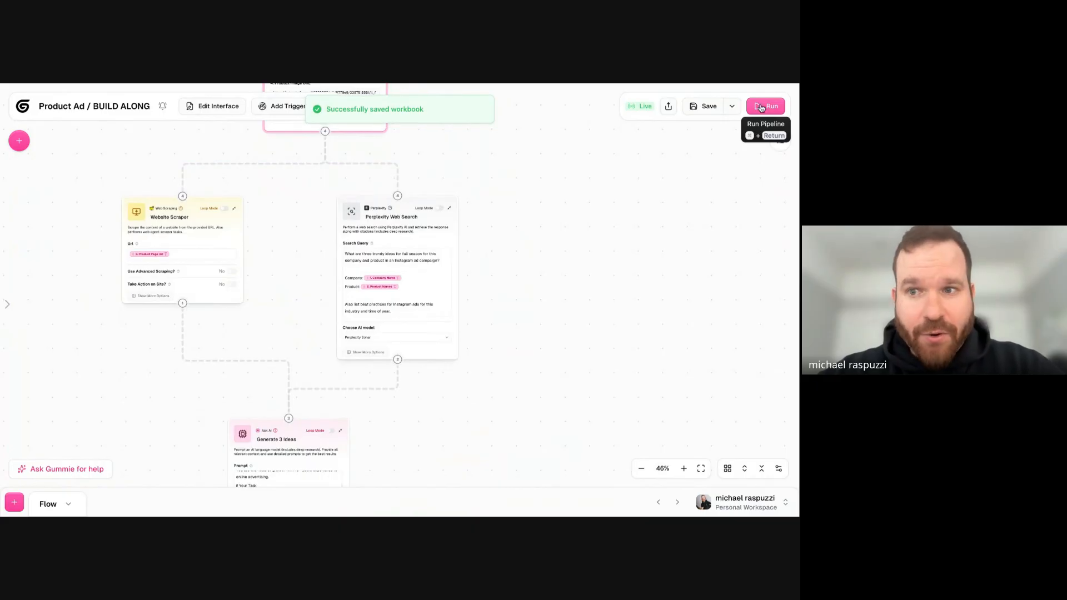
left_click(762, 107)
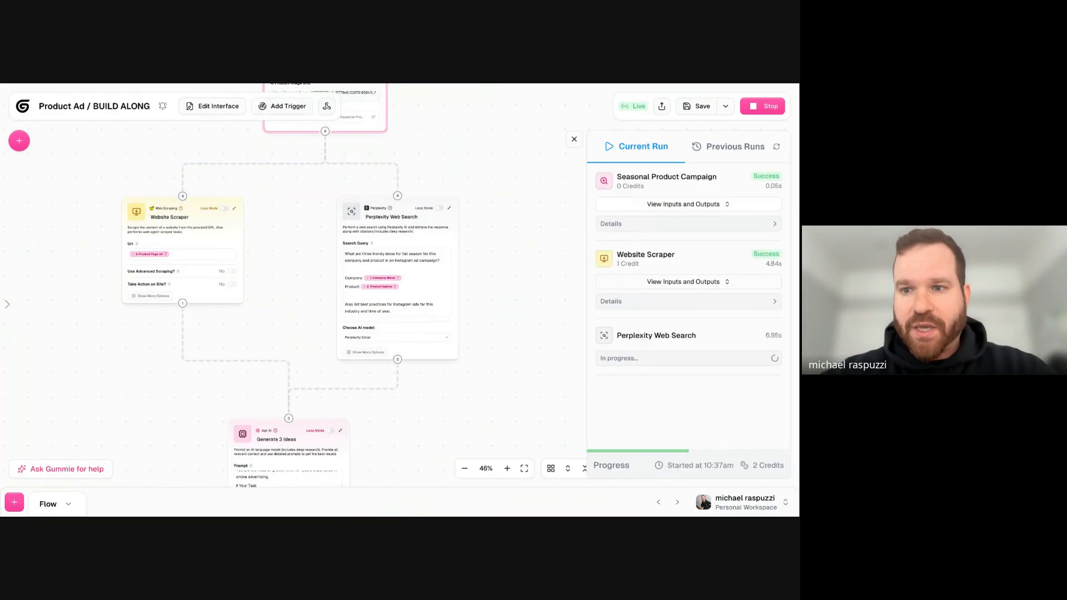
- Check the run's inputs and outputs for Seasonal Product Campaign, and expand both URL inputs of Website Scraper
left_click(645, 203)
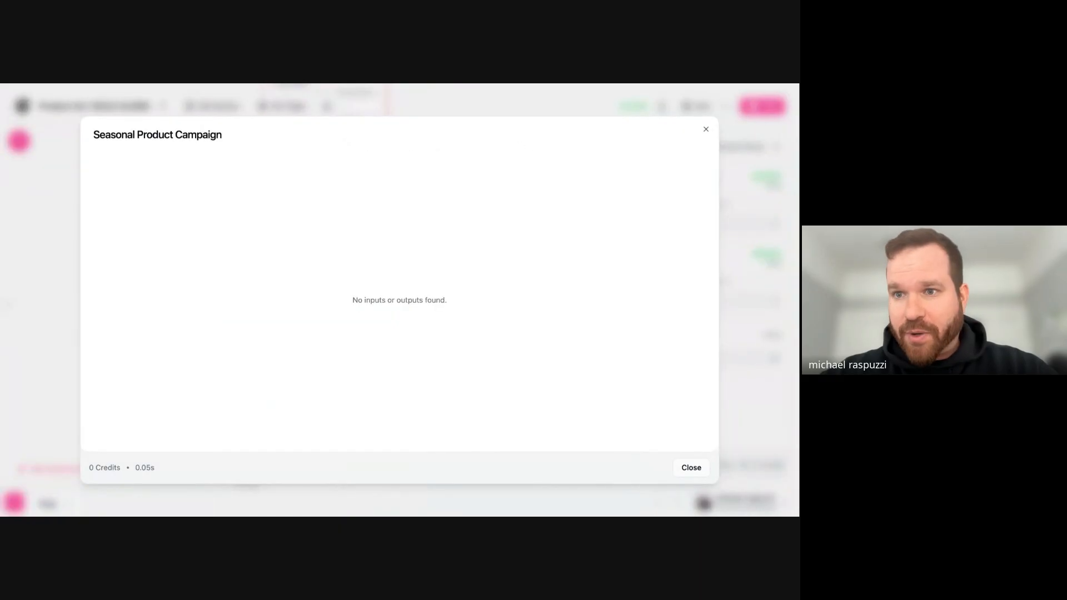
key("Escape")
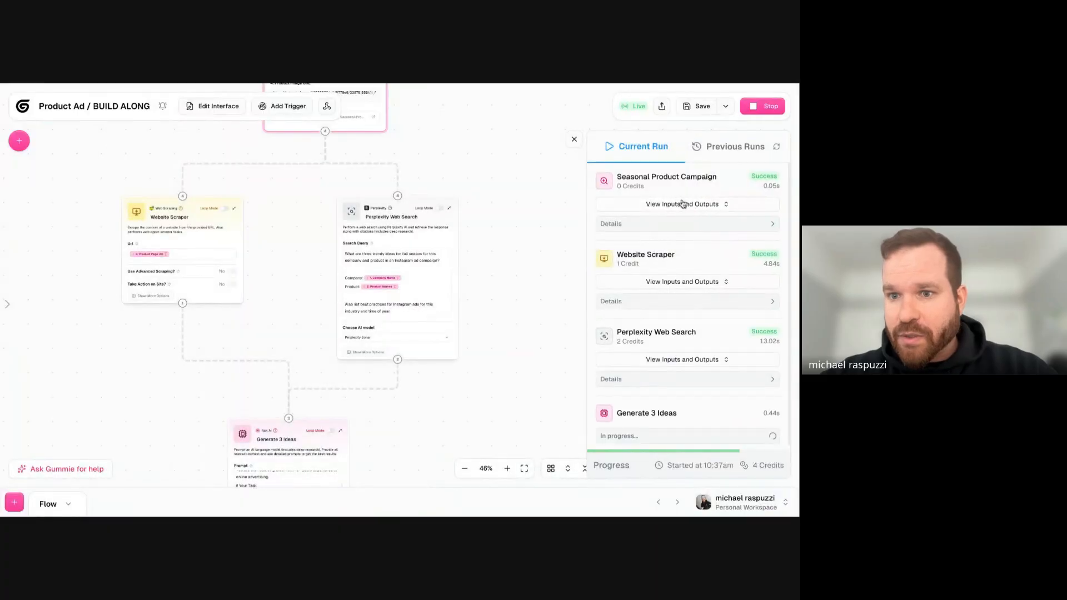
left_click(684, 283)
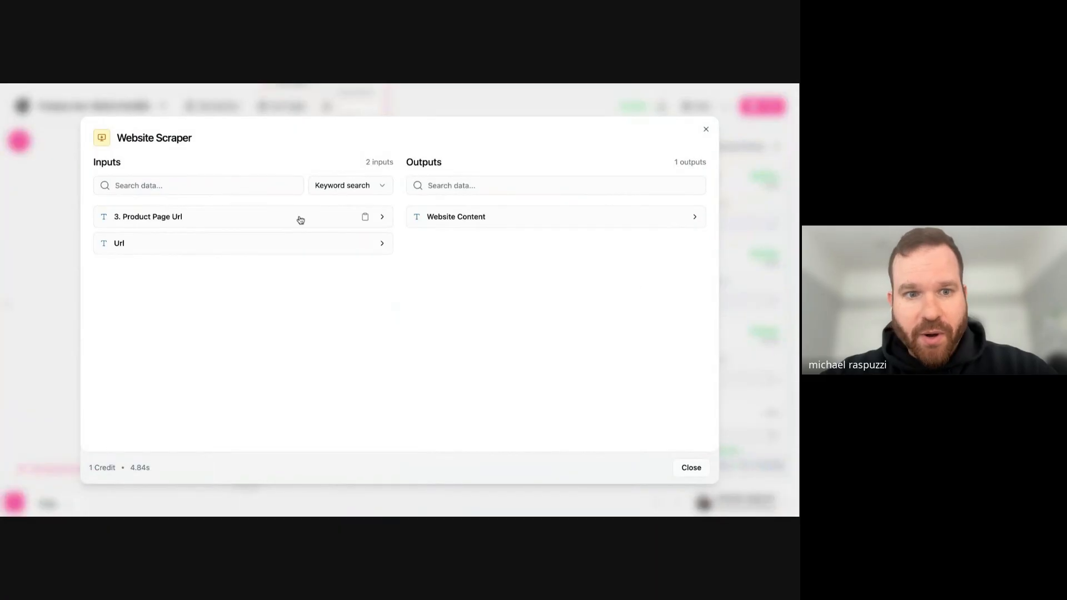
left_click(256, 223)
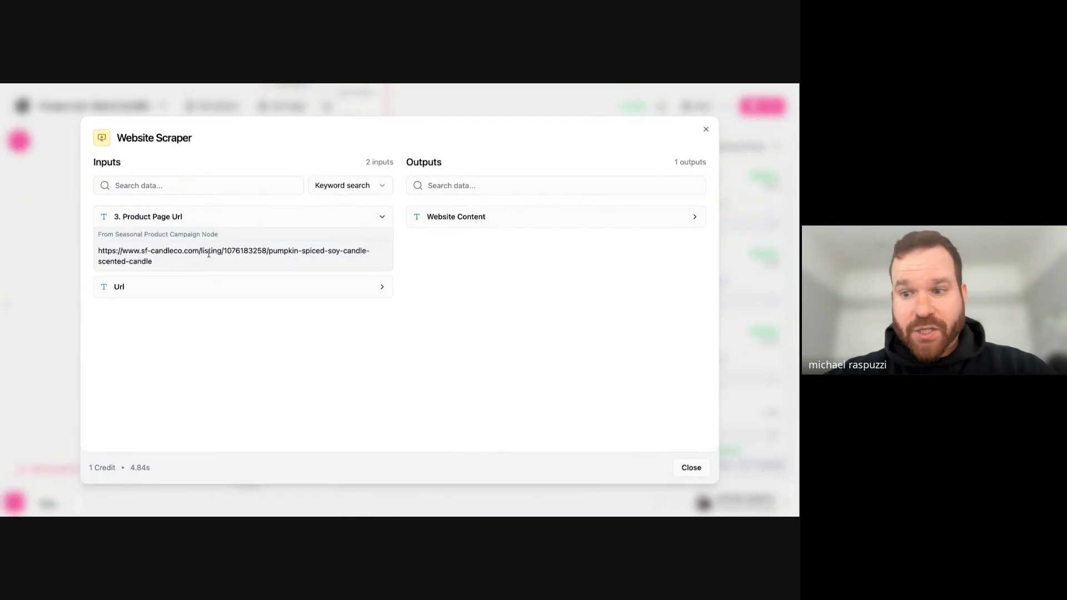
left_click(159, 293)
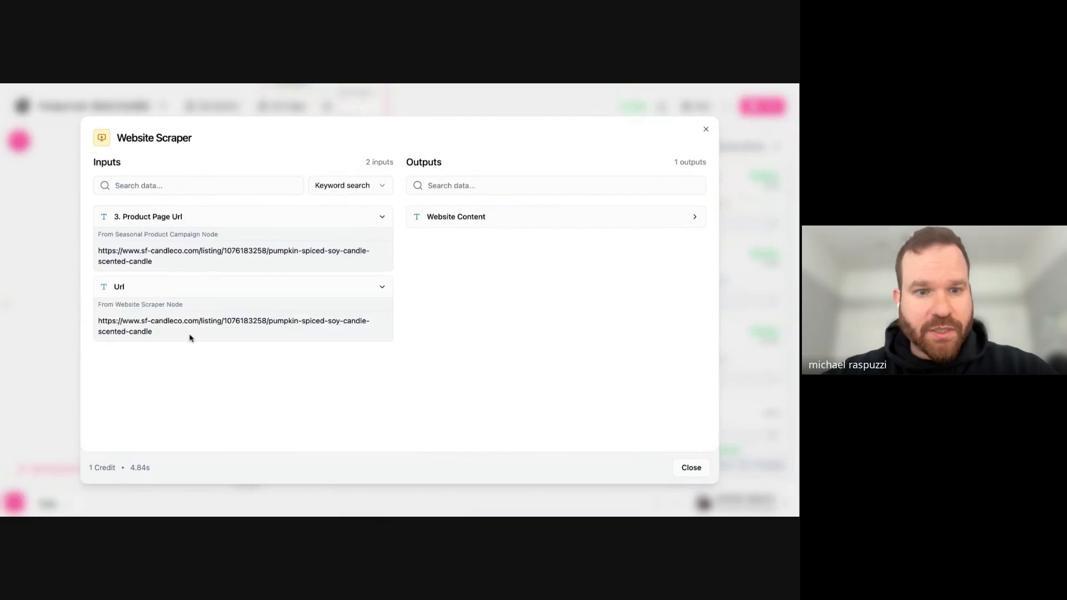
- Expand the Website Scraper's Website Content output and read the scraped product, pricing, description and shipping text
left_click(484, 217)
scroll(525, 253, "down", 1)
scroll(528, 261, "down", 3)
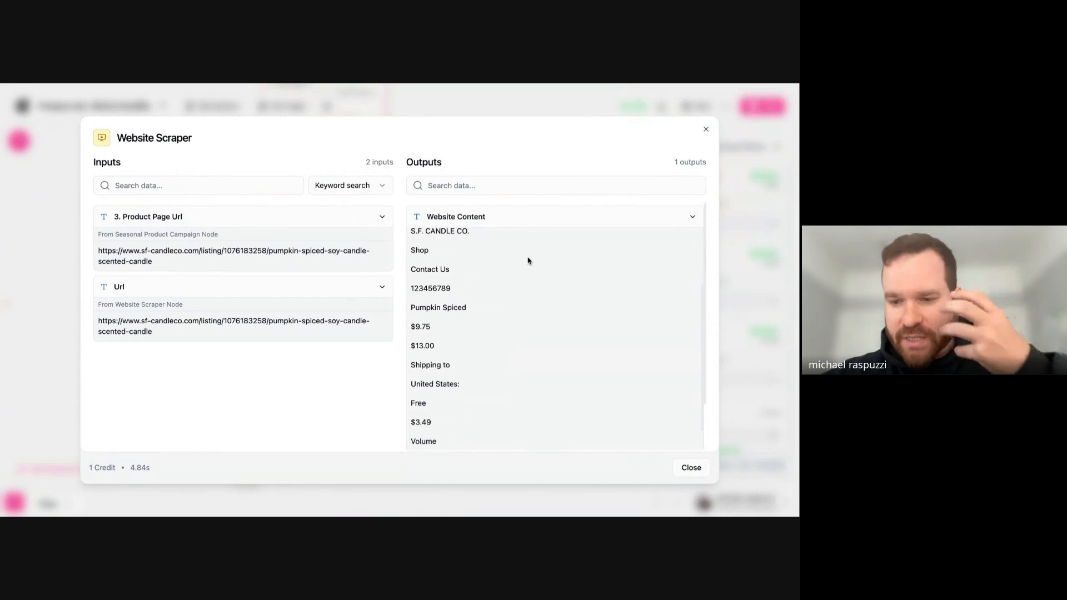
scroll(556, 339, "down", 6)
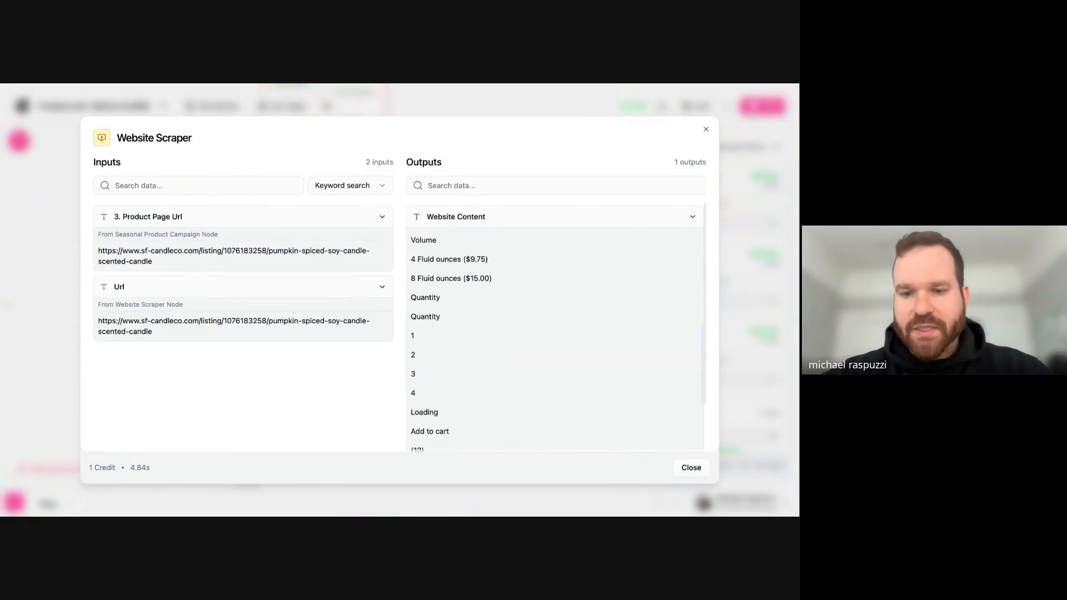
scroll(444, 262, "down", 2)
scroll(445, 262, "up", 12)
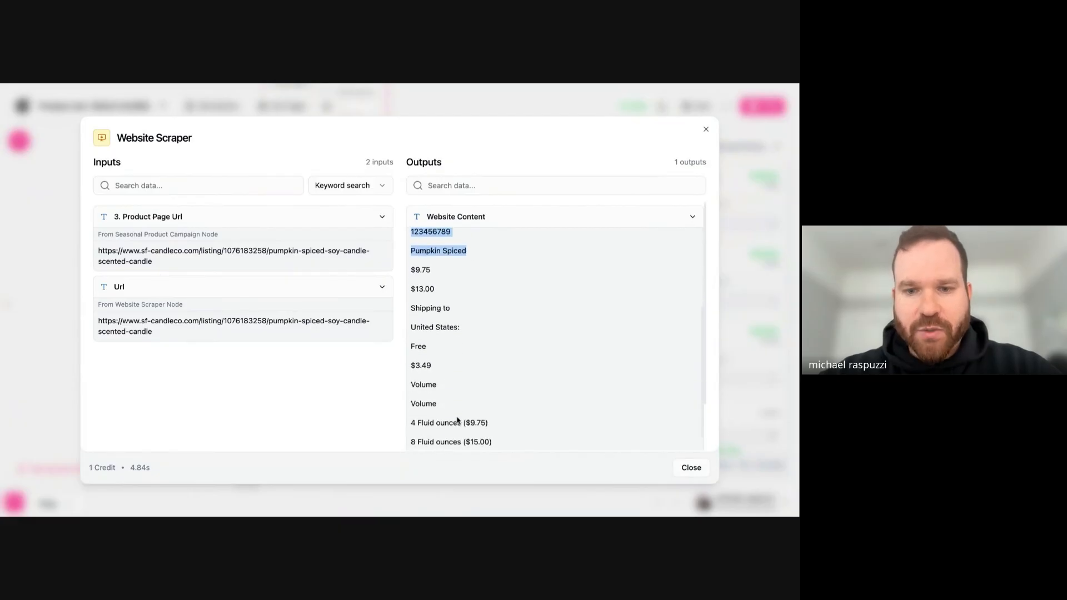
scroll(459, 420, "down", 5)
left_click_drag(450, 288, 474, 359)
scroll(473, 358, "down", 1)
scroll(473, 359, "down", 12)
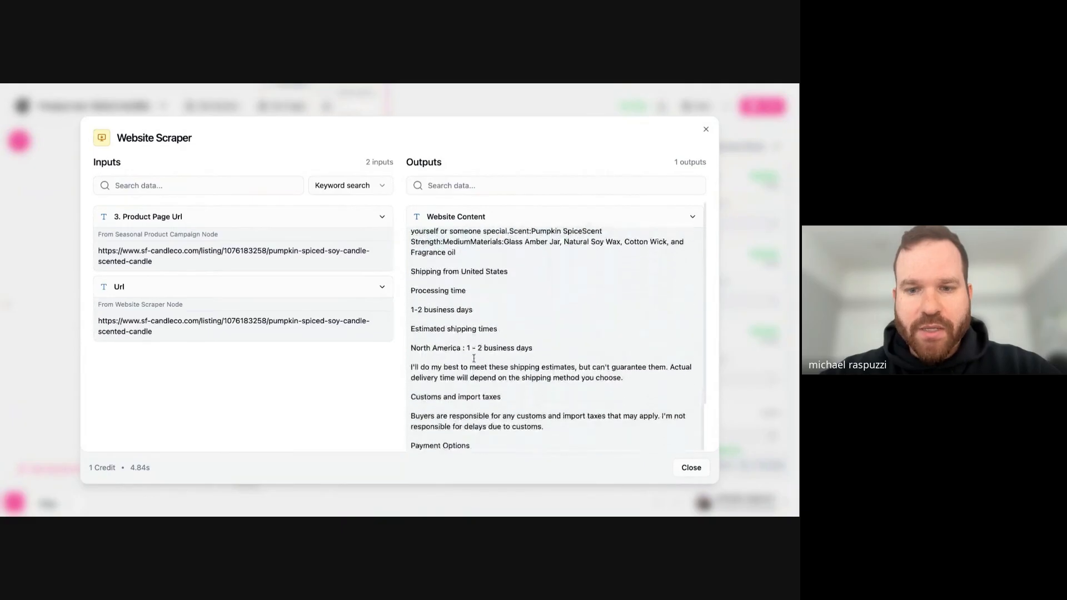
scroll(555, 339, "down", 12)
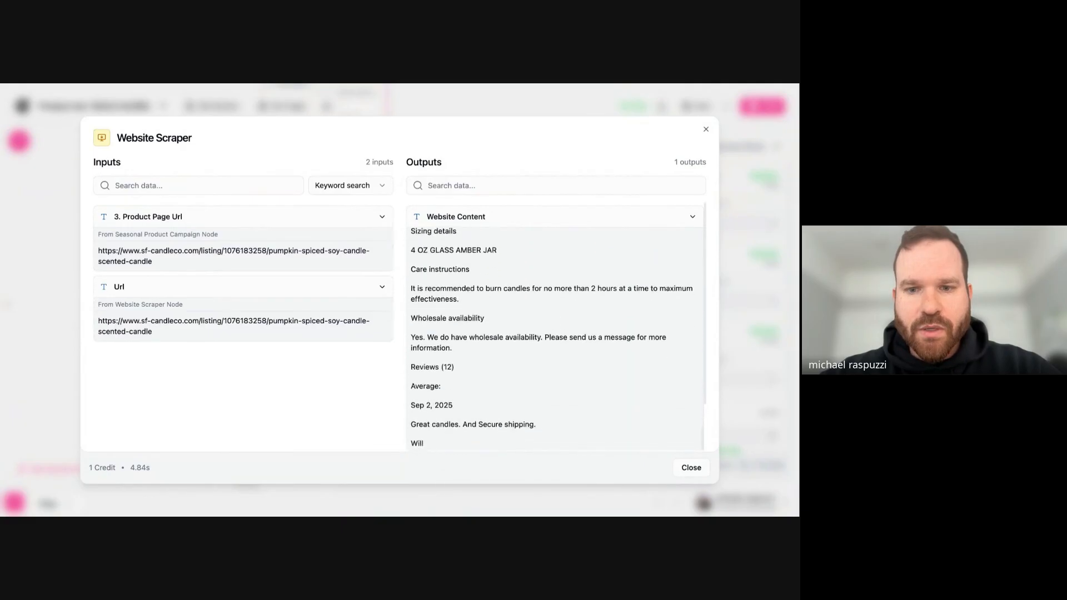
- Examine the rest of the scraped Website Content, including the customer reviews
scroll(556, 339, "down", 3)
left_click_drag(411, 245, 526, 409)
scroll(526, 410, "down", 1)
scroll(507, 317, "down", 3)
scroll(507, 317, "down", 3)
scroll(507, 318, "up", 20)
scroll(520, 284, "down", 3)
left_click_drag(522, 210, 593, 338)
scroll(567, 311, "up", 10)
left_click_drag(506, 247, 506, 453)
left_click(574, 272)
- Close the Website Scraper results and open the inputs and outputs of Perplexity Web Search
left_click(706, 130)
scroll(662, 212, "down", 5)
left_click(649, 226)
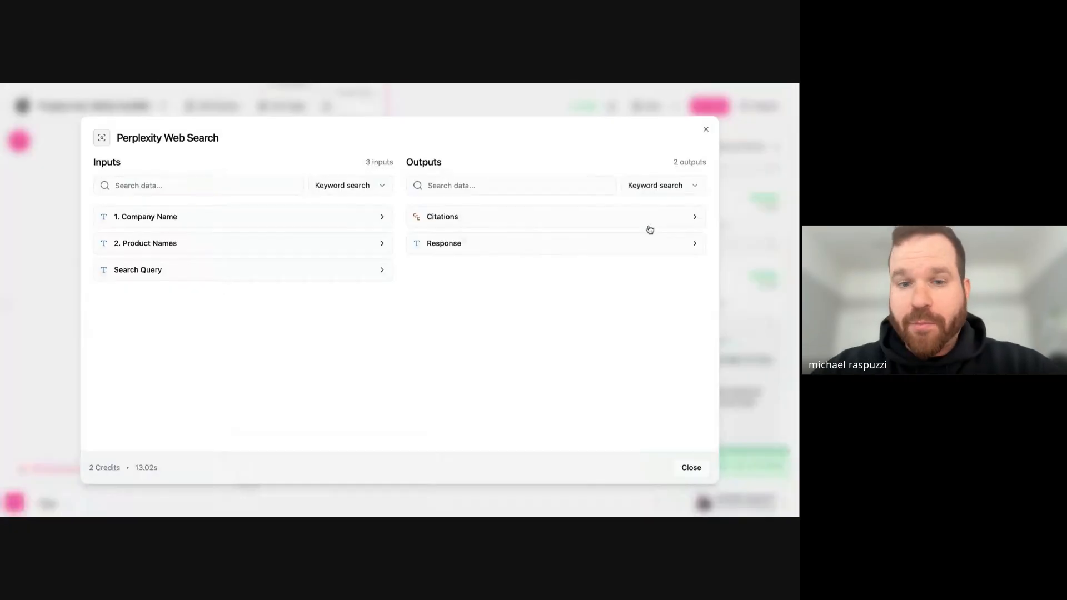
- Expand the Search Query input and check the inserted company and product and the request for Instagram ad best practices
left_click(202, 270)
left_click_drag(138, 308, 123, 348)
left_click(144, 340)
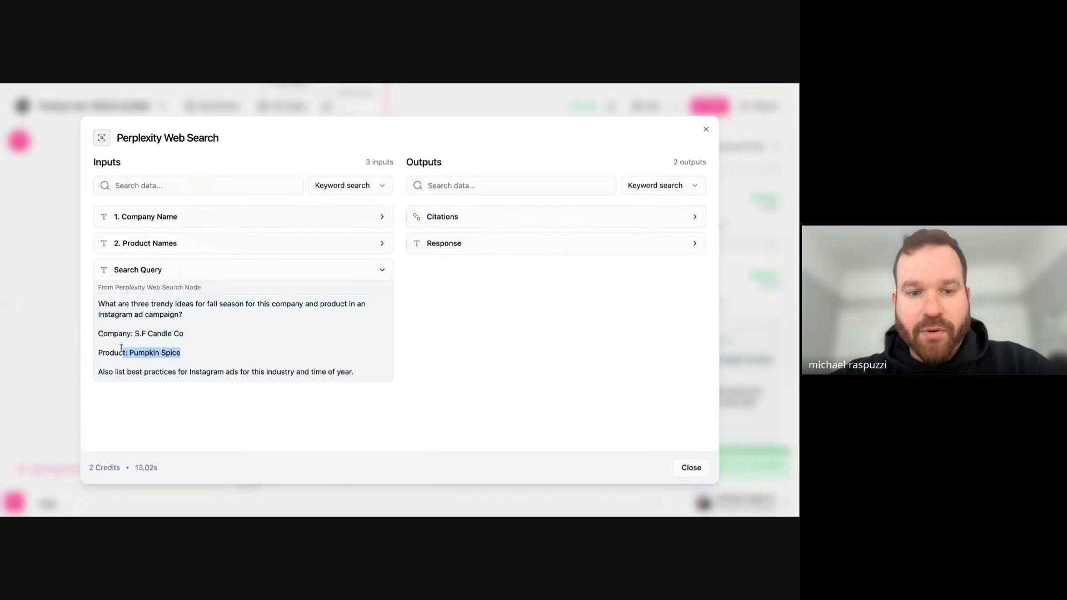
triple_click(191, 371)
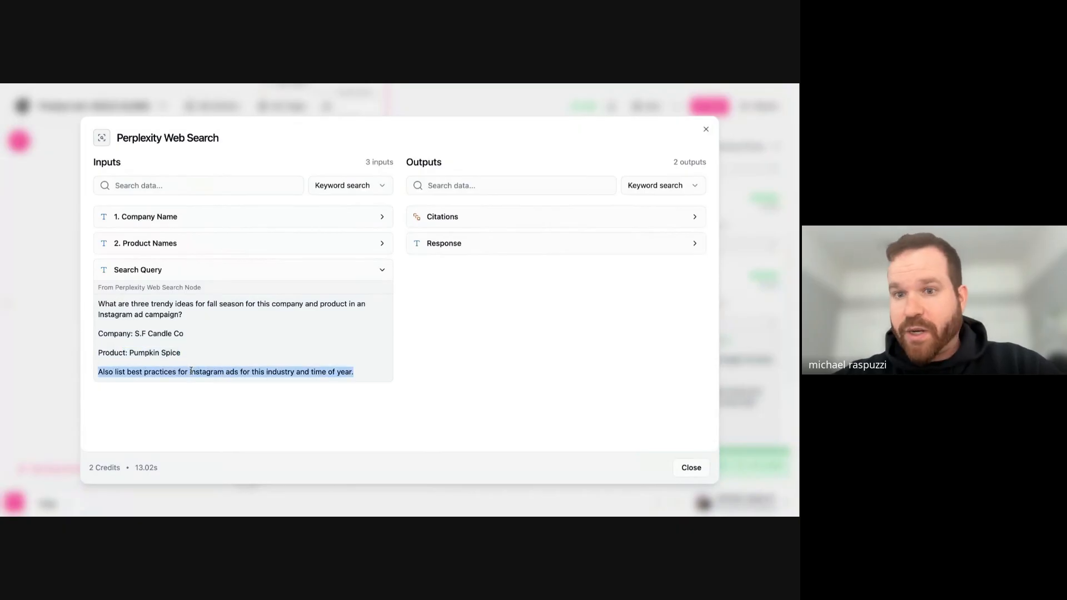
- Expand the Perplexity Web Search Response output and read the three trendy Instagram campaign ideas for the Pumpkin Spice candle
left_click(469, 244)
scroll(555, 273, "down", 2)
scroll(556, 272, "up", 1)
scroll(487, 275, "down", 1)
scroll(486, 274, "up", 1)
left_click_drag(499, 264, 570, 265)
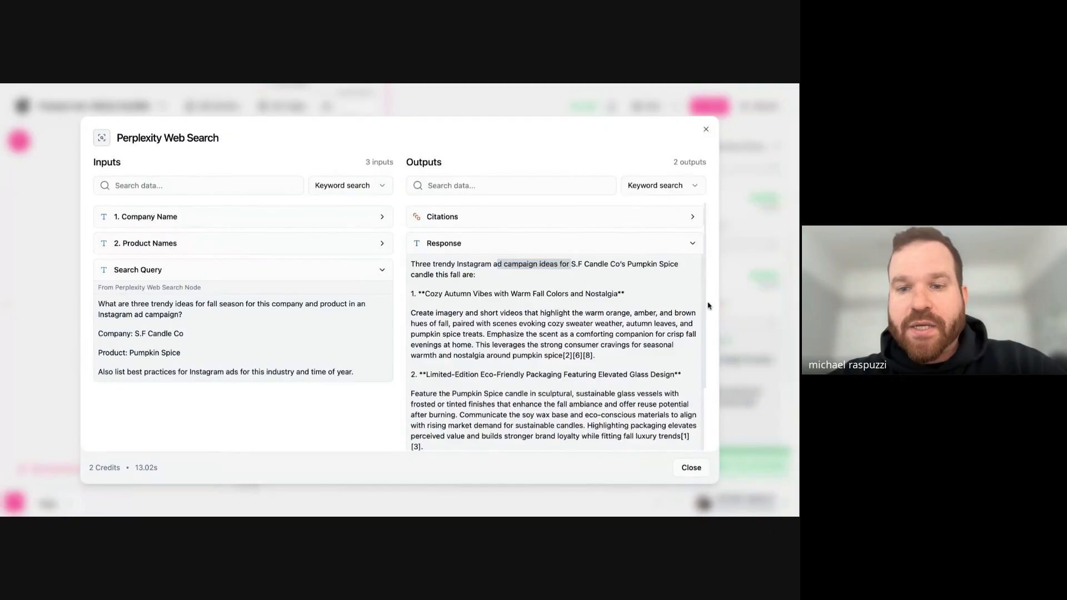
left_click_drag(425, 293, 613, 294)
scroll(605, 334, "down", 2)
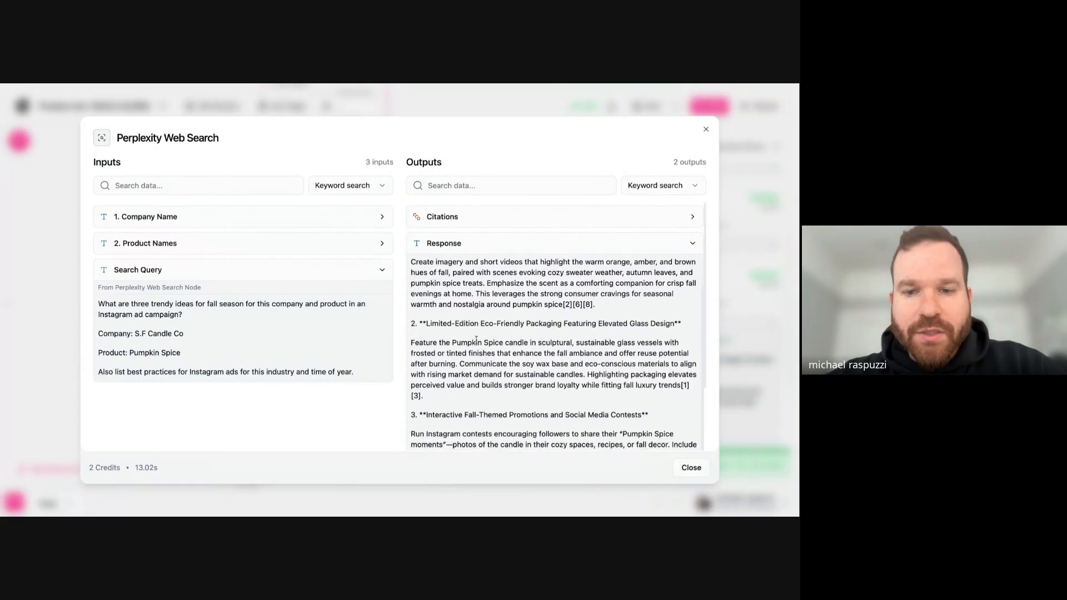
left_click_drag(442, 329, 631, 324)
scroll(631, 324, "down", 3)
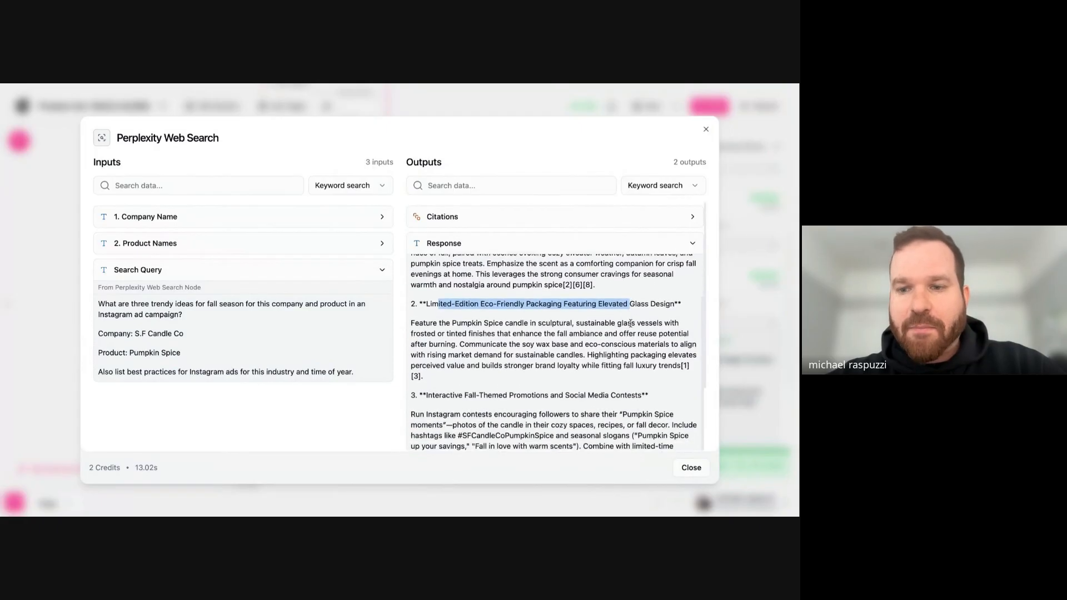
scroll(631, 324, "down", 1)
left_click_drag(433, 352, 623, 347)
scroll(589, 295, "down", 6)
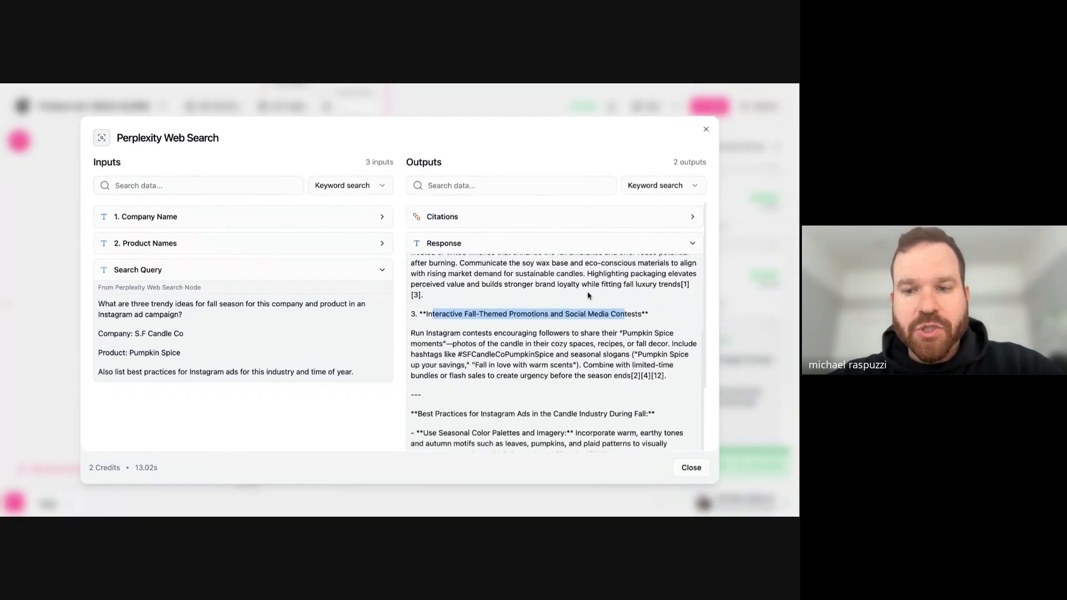
- Read the Response's best practices for Instagram ads in the candle industry during fall, through to the closing summary
left_click_drag(438, 305, 561, 309)
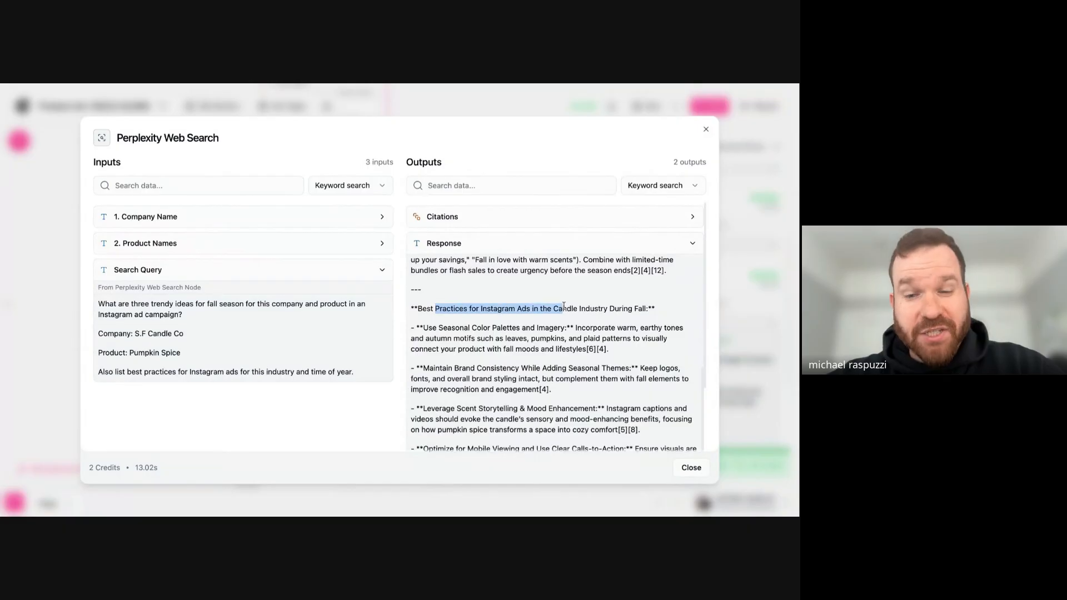
scroll(561, 308, "down", 2)
left_click_drag(429, 273, 565, 295)
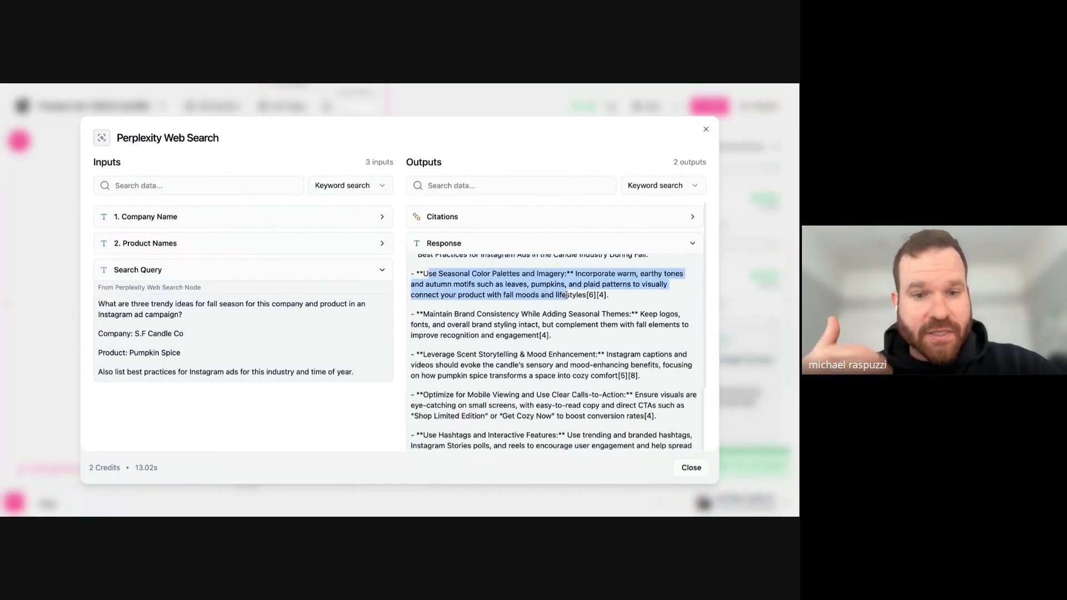
left_click_drag(428, 273, 573, 275)
scroll(573, 275, "down", 1)
left_click_drag(434, 292, 523, 292)
scroll(523, 292, "down", 1)
left_click_drag(438, 327, 581, 327)
left_click_drag(433, 368, 589, 368)
left_click_drag(432, 408, 531, 408)
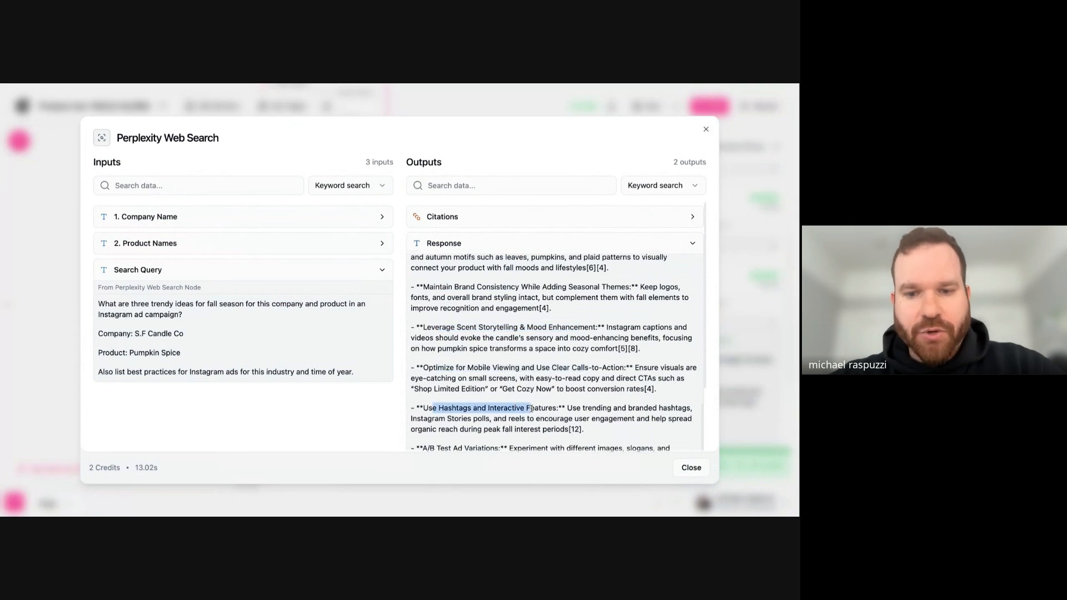
scroll(532, 408, "down", 3)
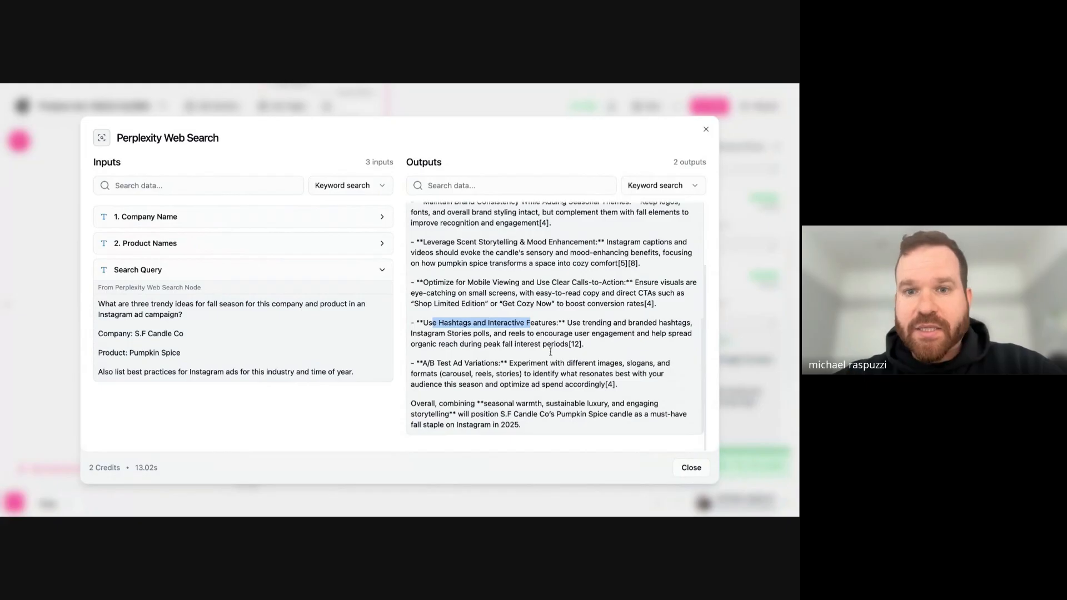
scroll(545, 369, "up", 10)
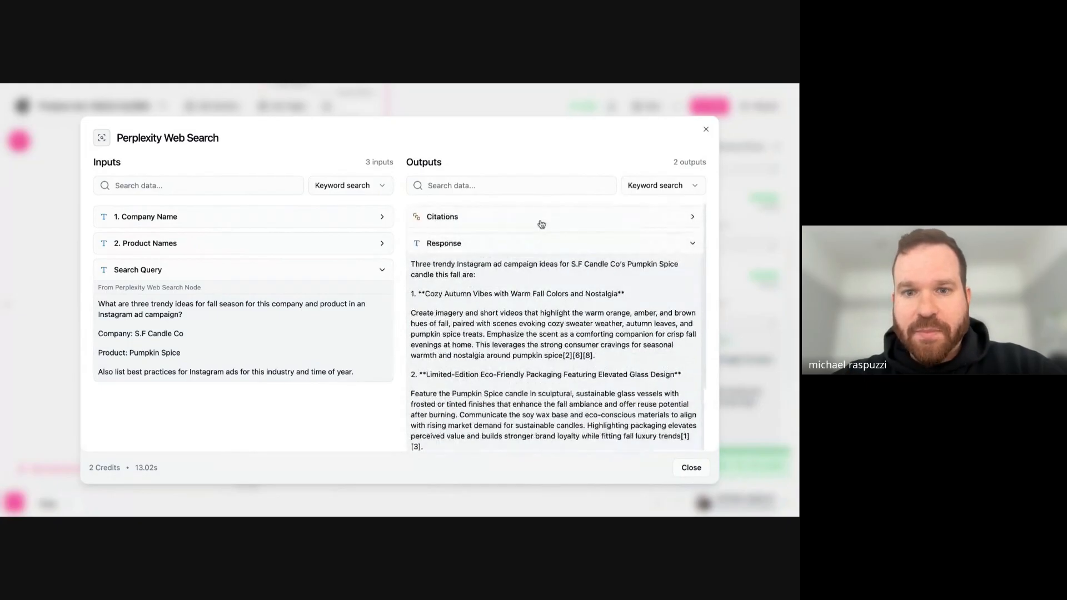
- Expand the Citations output and review the source links behind the Perplexity response
left_click(541, 224)
scroll(524, 269, "down", 1)
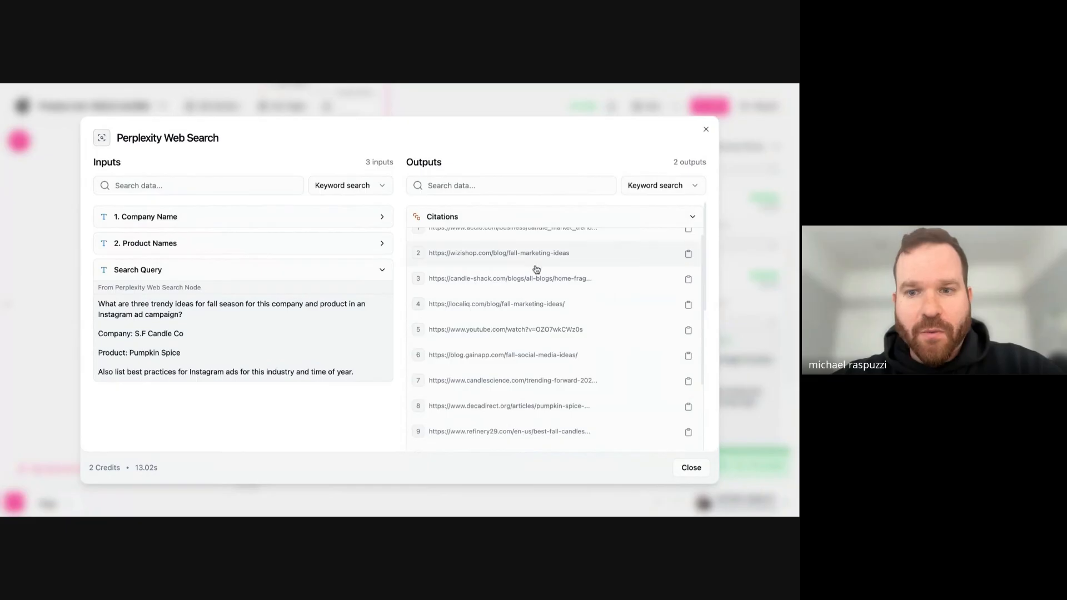
scroll(536, 270, "up", 1)
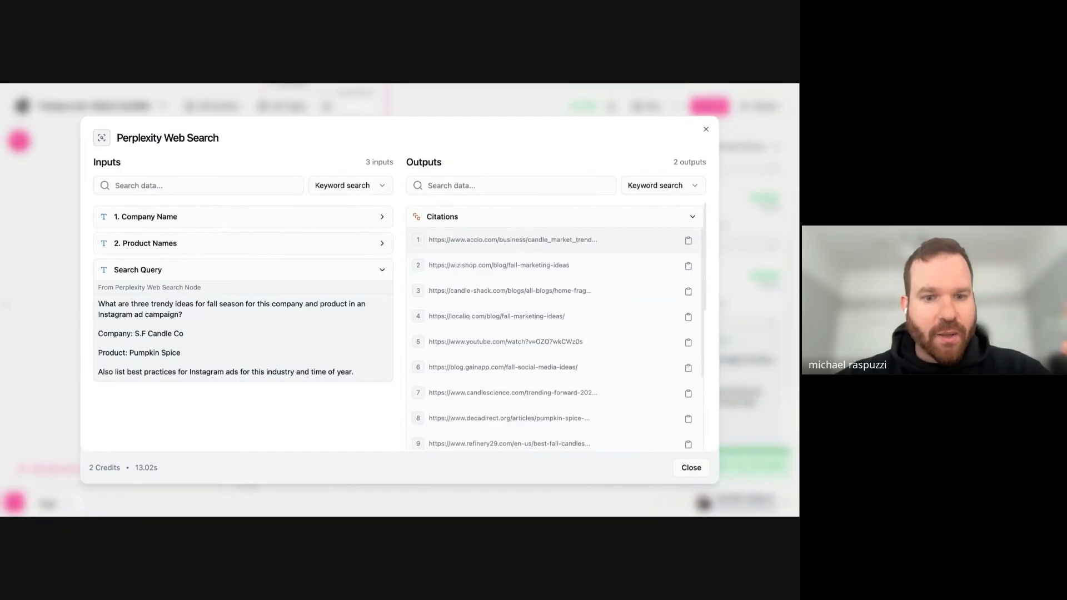
scroll(529, 247, "down", 5)
scroll(530, 246, "down", 6)
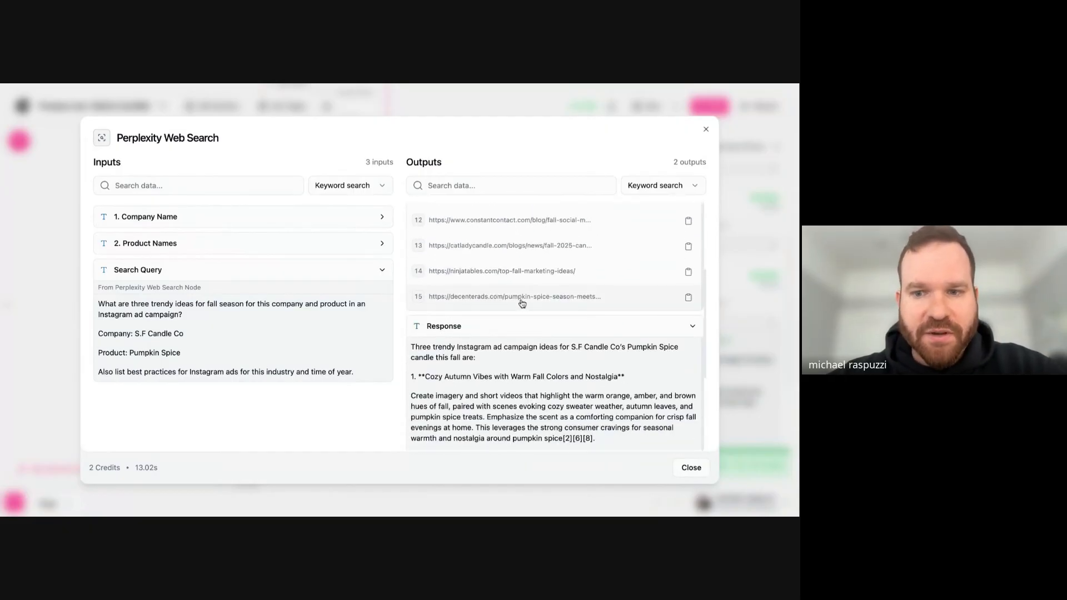
scroll(551, 414, "down", 3)
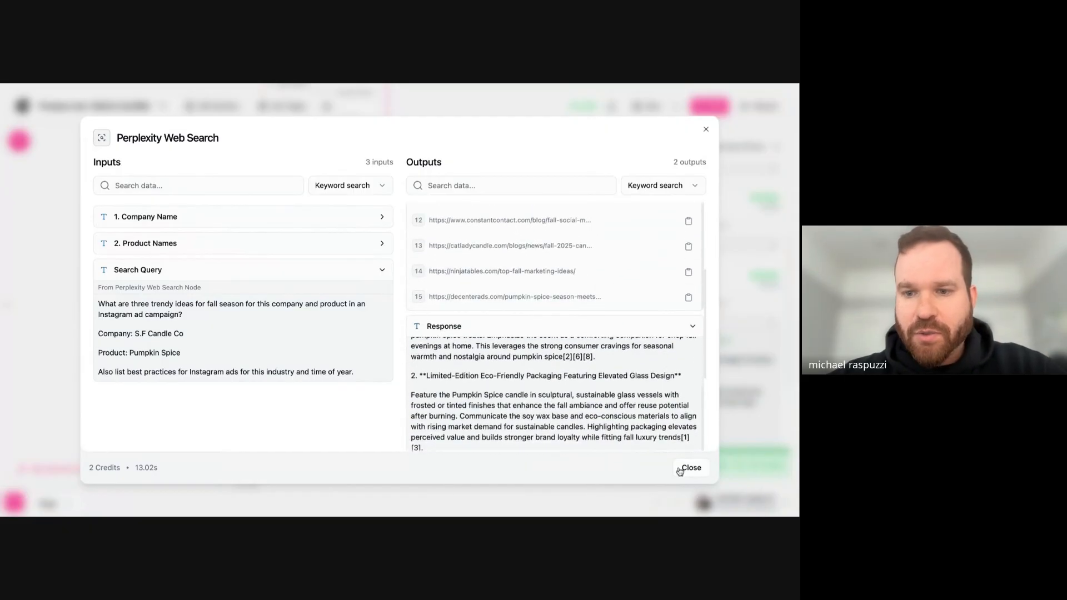
- Close the Perplexity Web Search results and open the inputs and outputs of Generate 3 Ideas
left_click(689, 467)
scroll(686, 216, "down", 3)
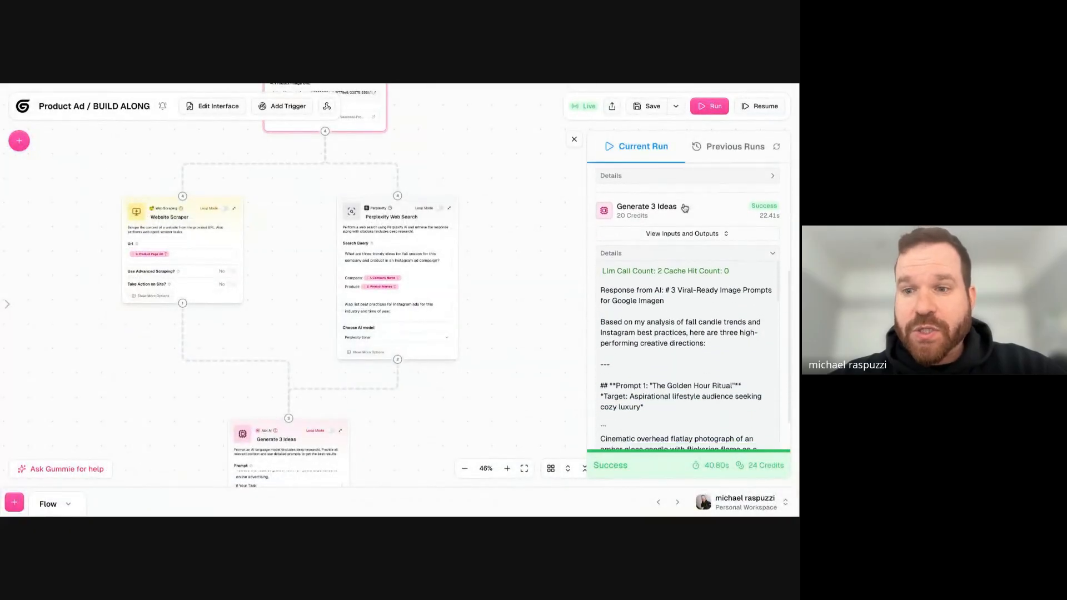
left_click(688, 219)
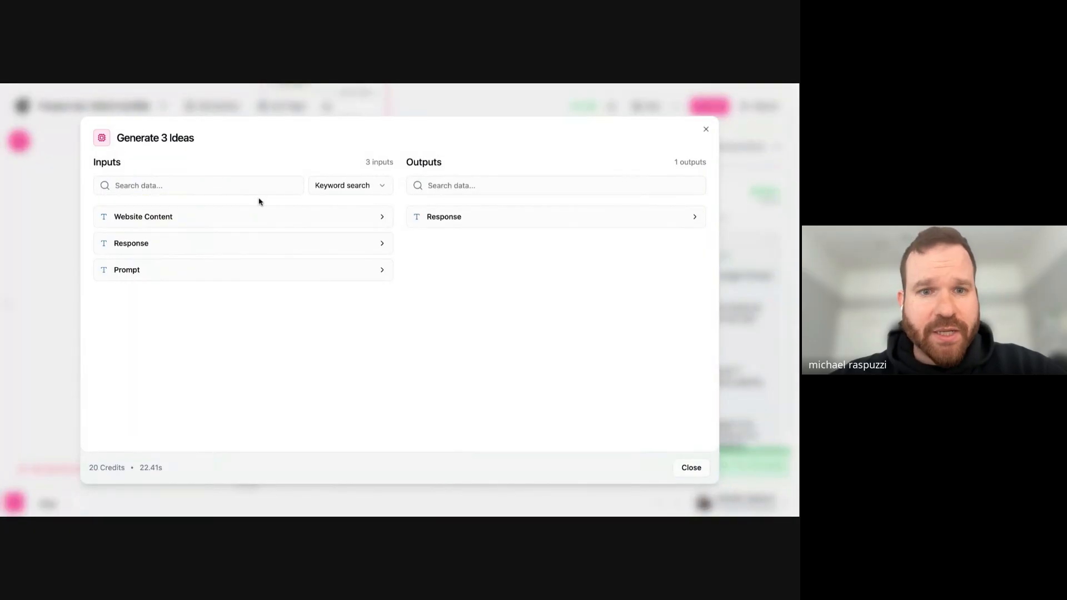
- Expand the Prompt input of Generate 3 Ideas and check the role, task and inserted Product Website content
left_click(196, 269)
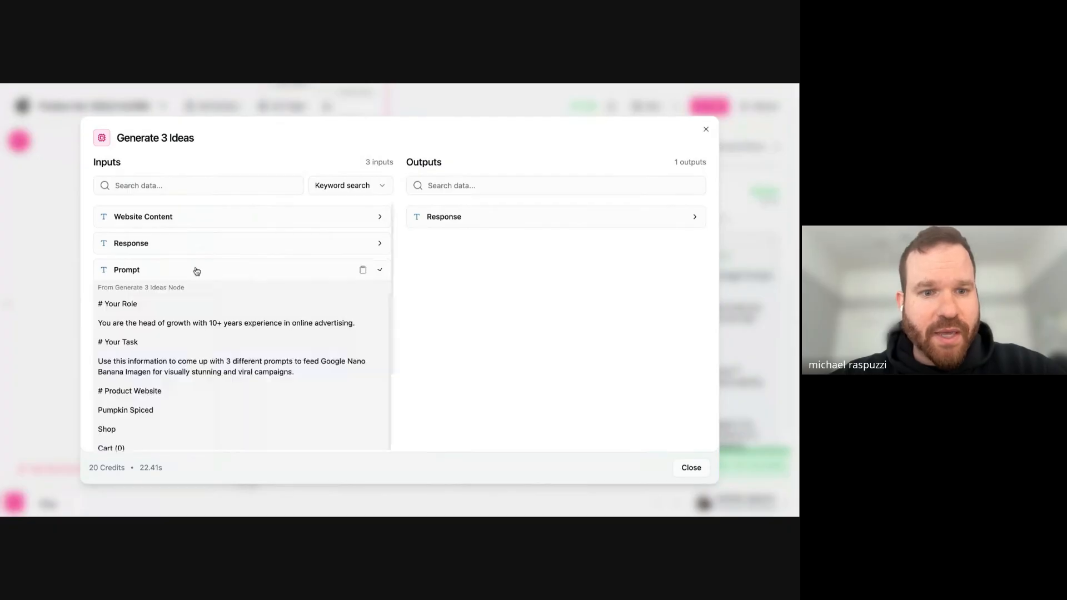
scroll(195, 330, "down", 3)
scroll(196, 330, "down", 5)
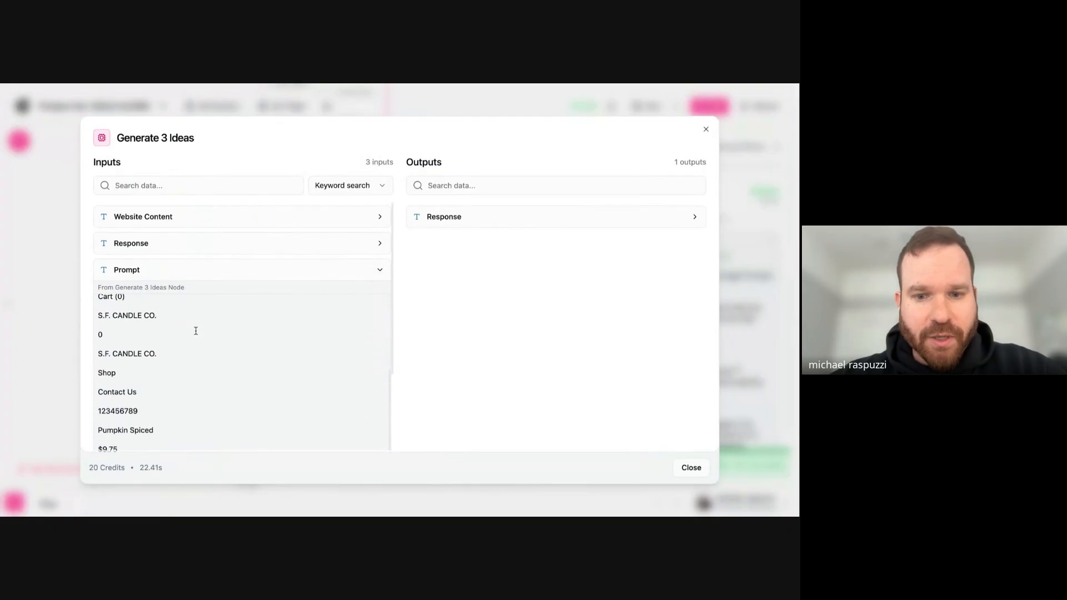
scroll(195, 329, "up", 6)
triple_click(134, 346)
scroll(170, 348, "down", 10)
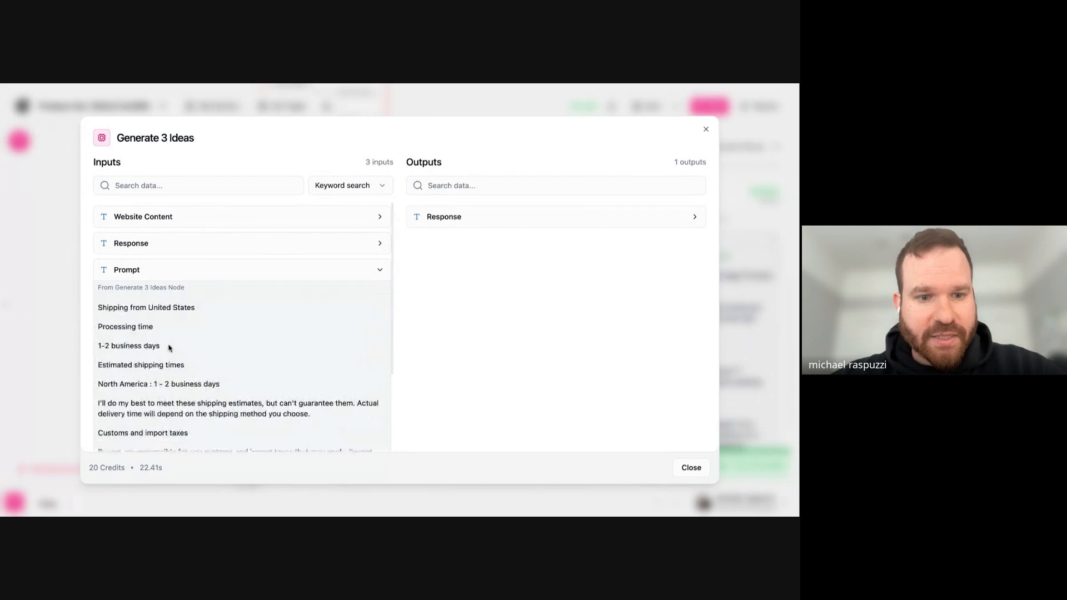
scroll(170, 348, "down", 15)
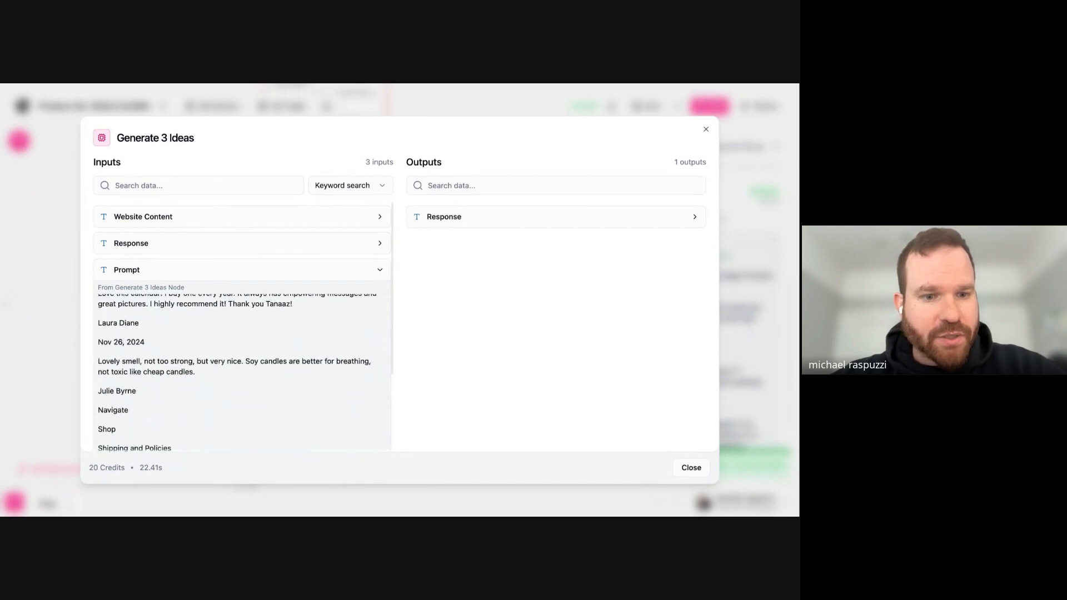
scroll(242, 372, "down", 15)
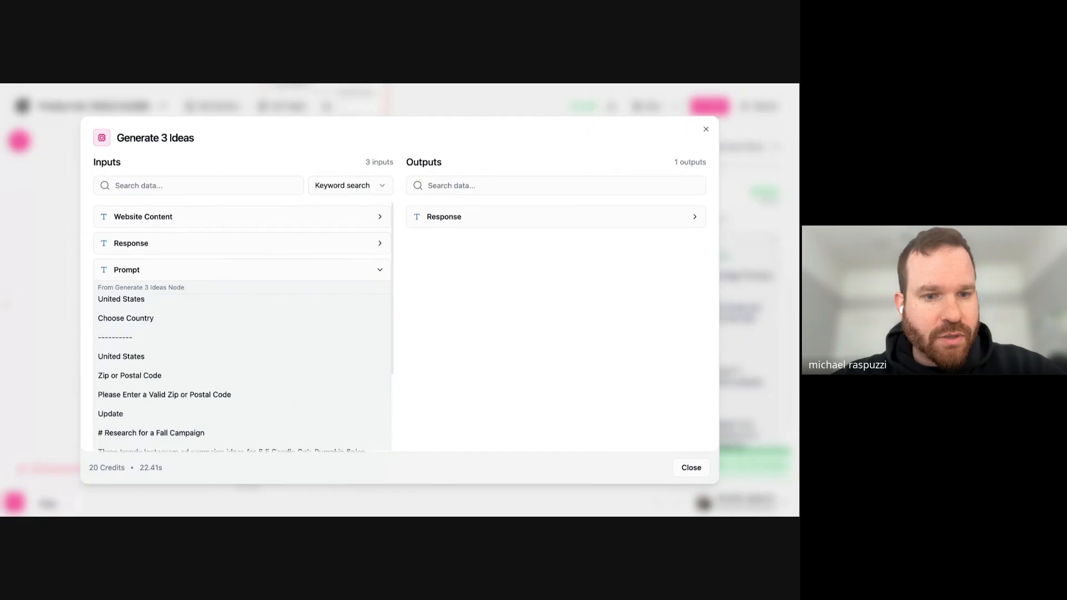
scroll(242, 371, "up", 10)
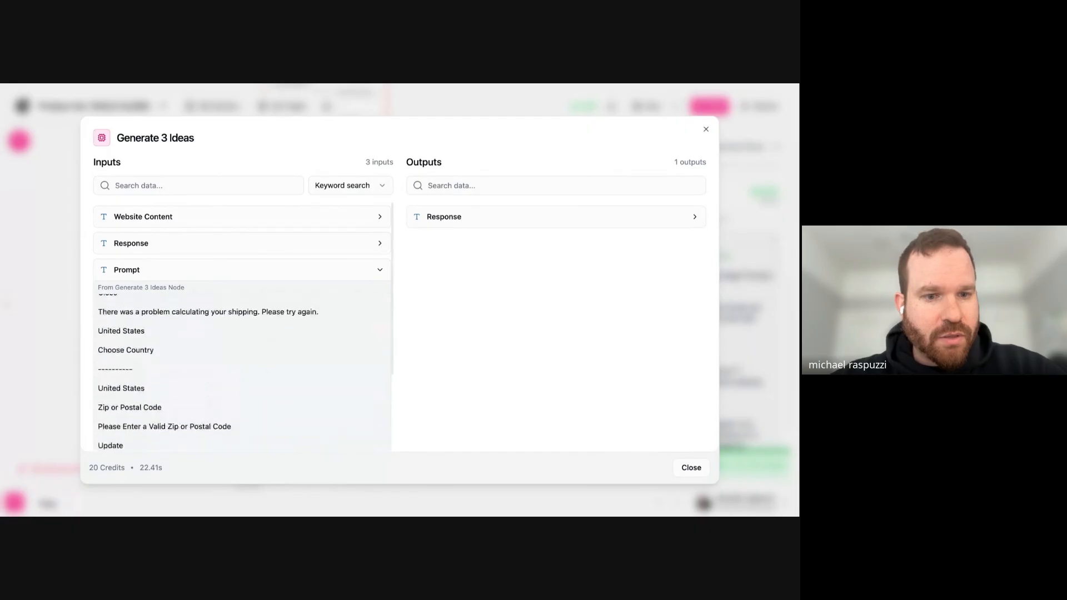
scroll(243, 371, "down", 6)
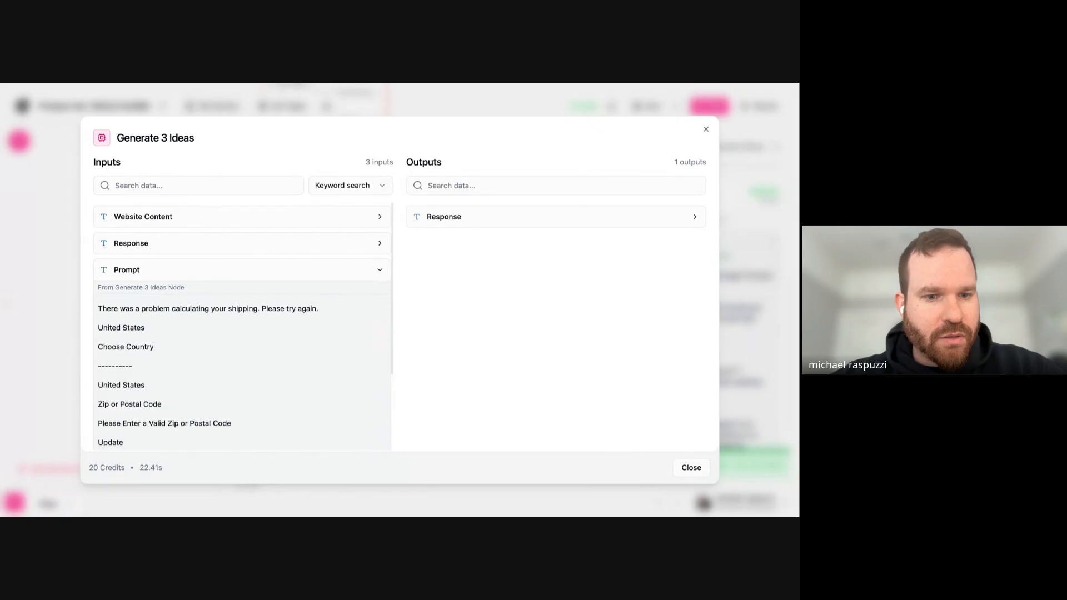
- Examine the prompt's Research for a Fall Campaign section, and recheck the role statement at the start of the prompt
triple_click(145, 347)
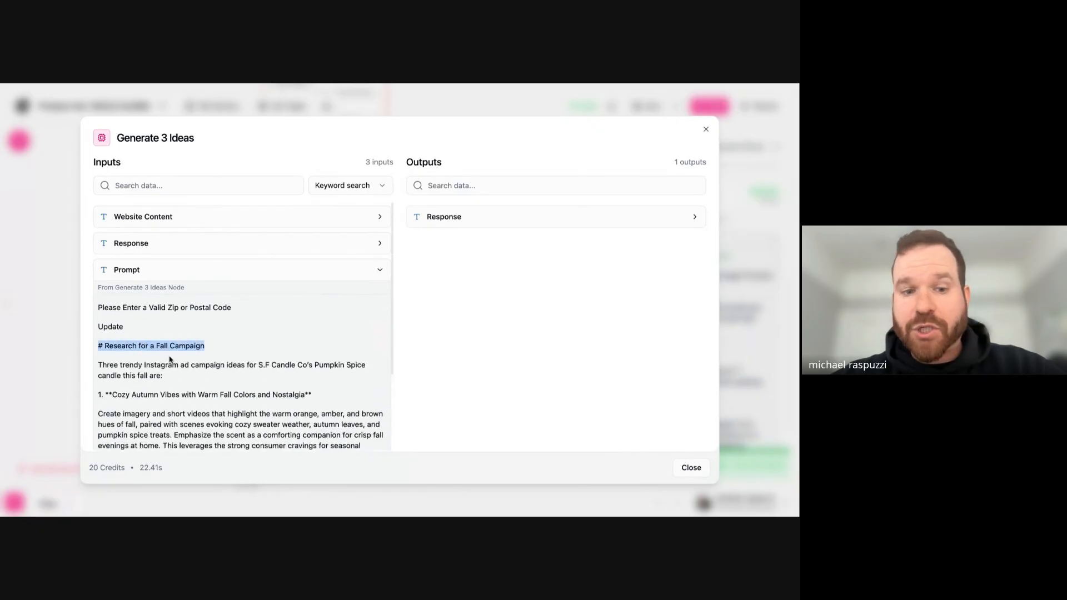
scroll(160, 353, "down", 1)
left_click_drag(143, 327, 221, 456)
left_click(204, 415)
scroll(188, 365, "down", 2)
scroll(188, 365, "down", 5)
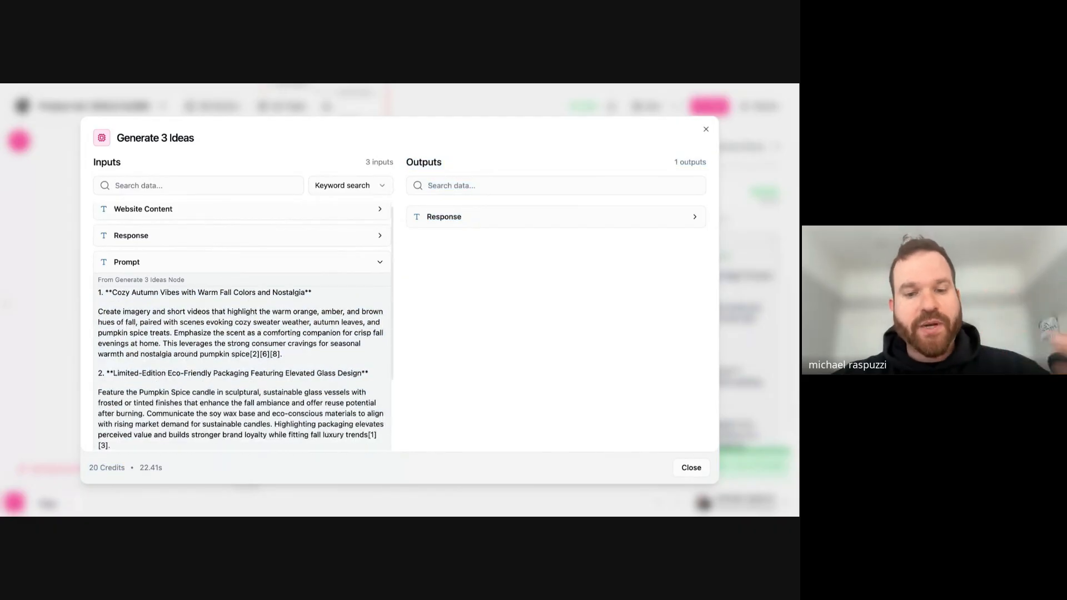
scroll(243, 366, "down", 2)
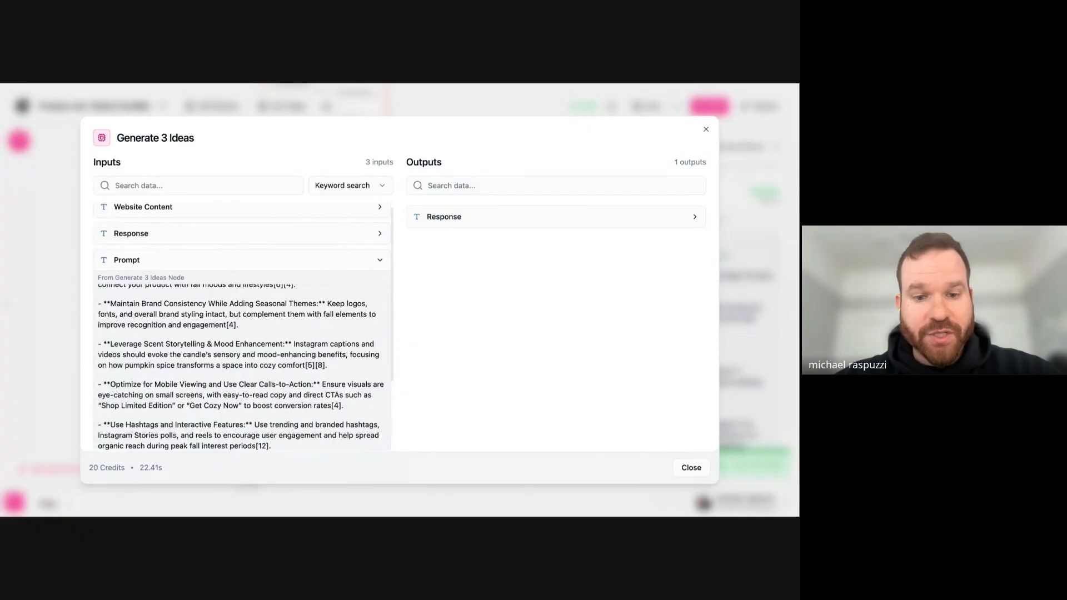
left_click_drag(281, 449, 95, 307)
left_click(155, 324)
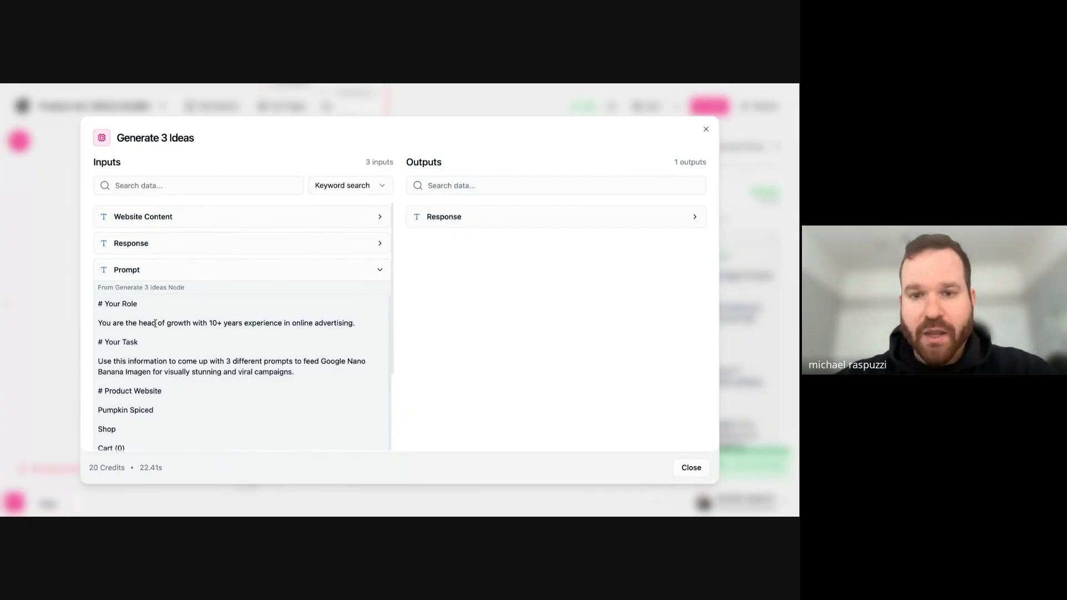
double_click(185, 323)
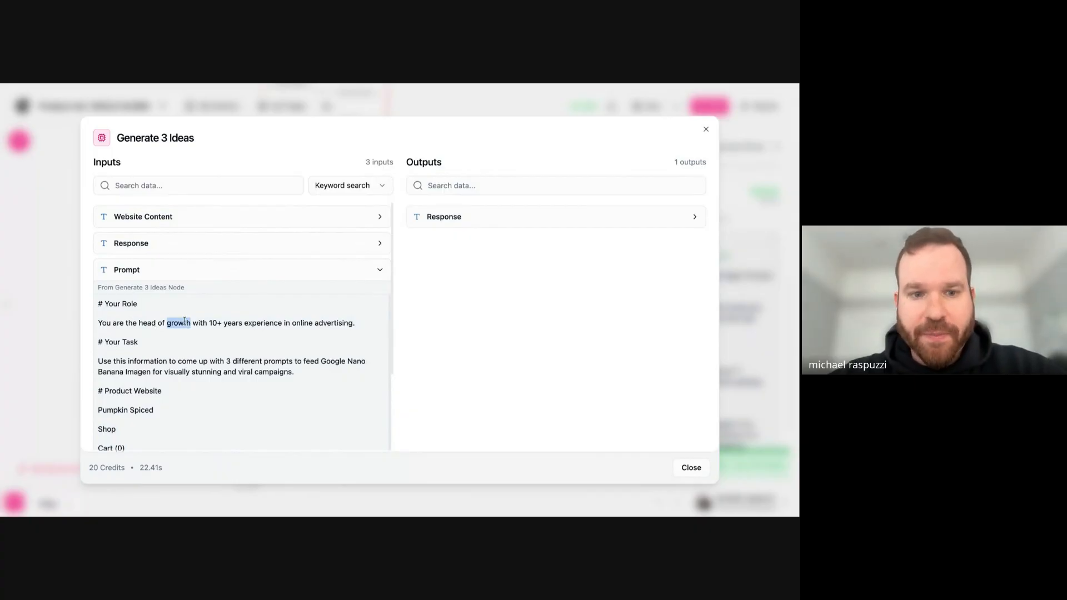
- Expand the Response output of Generate 3 Ideas and read its introduction
left_click(469, 221)
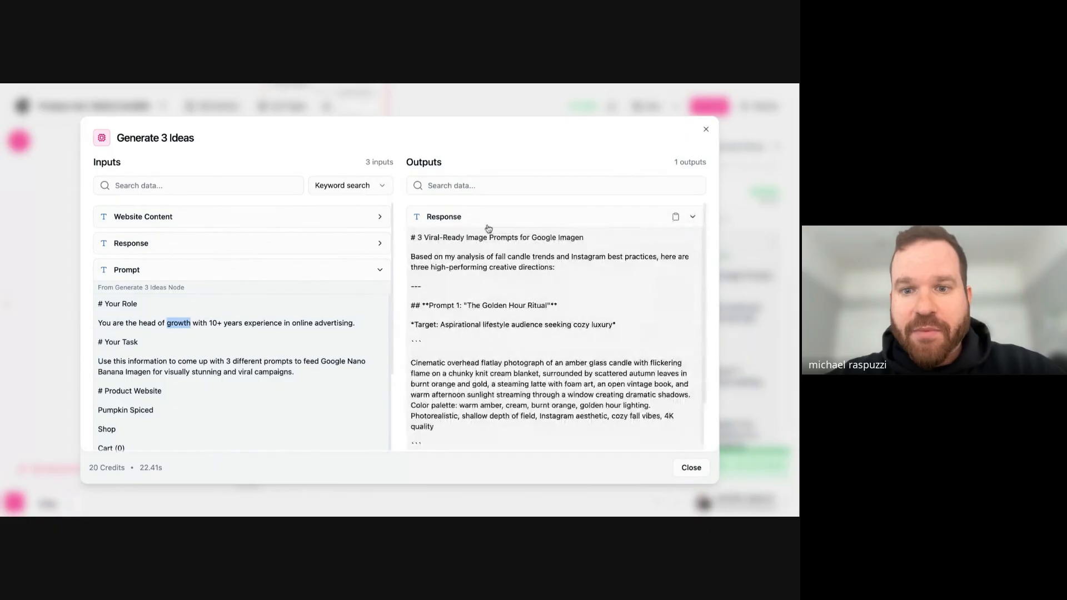
left_click(437, 255)
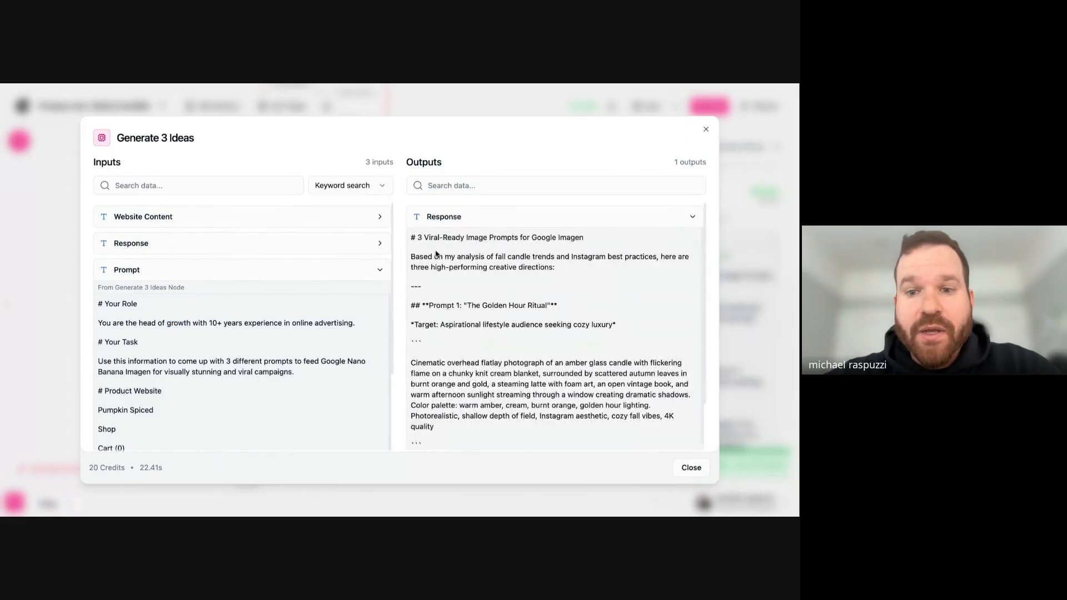
left_click_drag(502, 256, 586, 255)
scroll(625, 270, "down", 3)
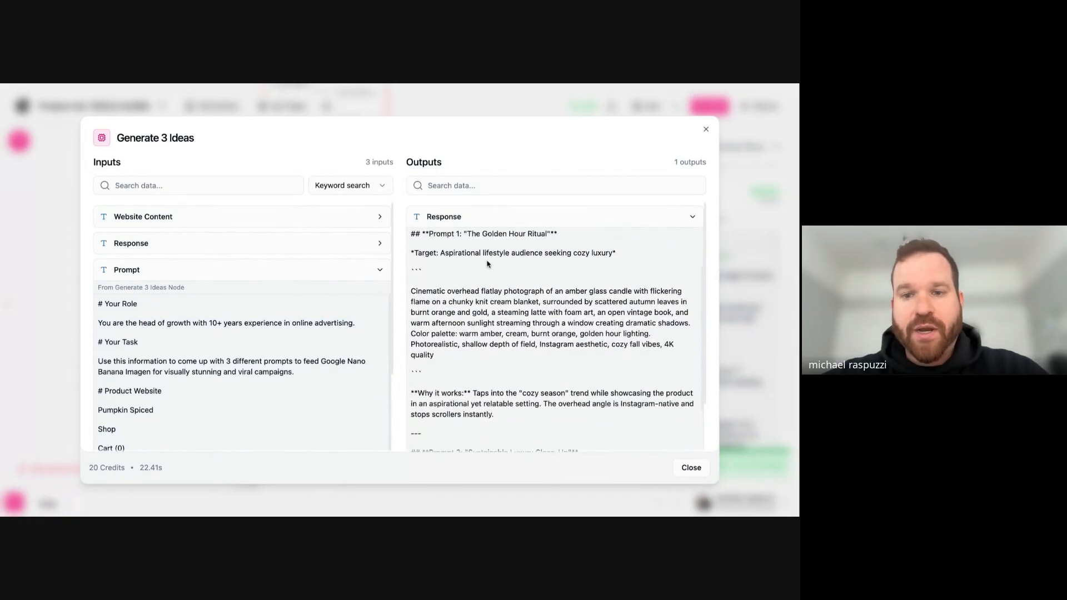
scroll(487, 264, "up", 3)
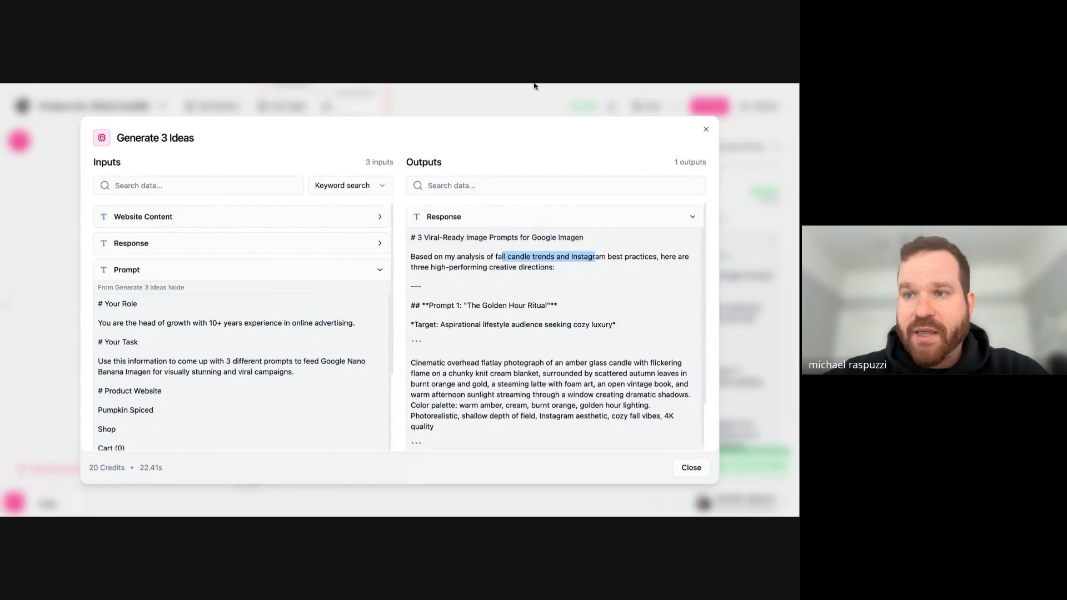
scroll(539, 241, "down", 1)
- Examine Prompt 1, "The Golden Hour Ritual", including its target audience, image description and reasoning
left_click_drag(456, 275, 547, 276)
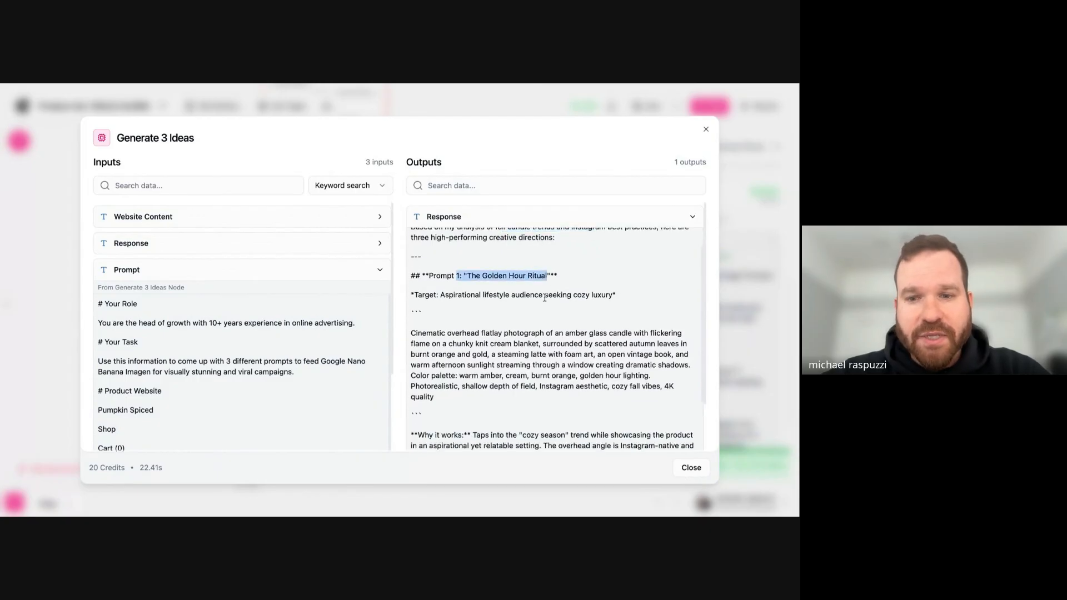
scroll(544, 298, "down", 1)
left_click_drag(441, 265, 564, 265)
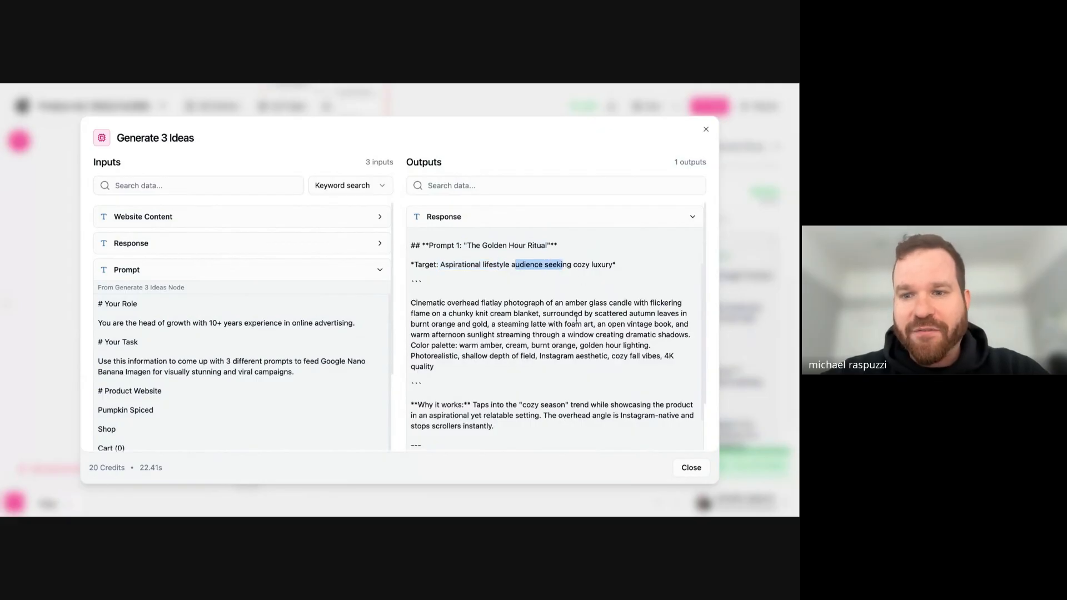
scroll(577, 319, "down", 1)
left_click_drag(442, 282, 599, 300)
scroll(593, 314, "down", 1)
left_click(439, 284)
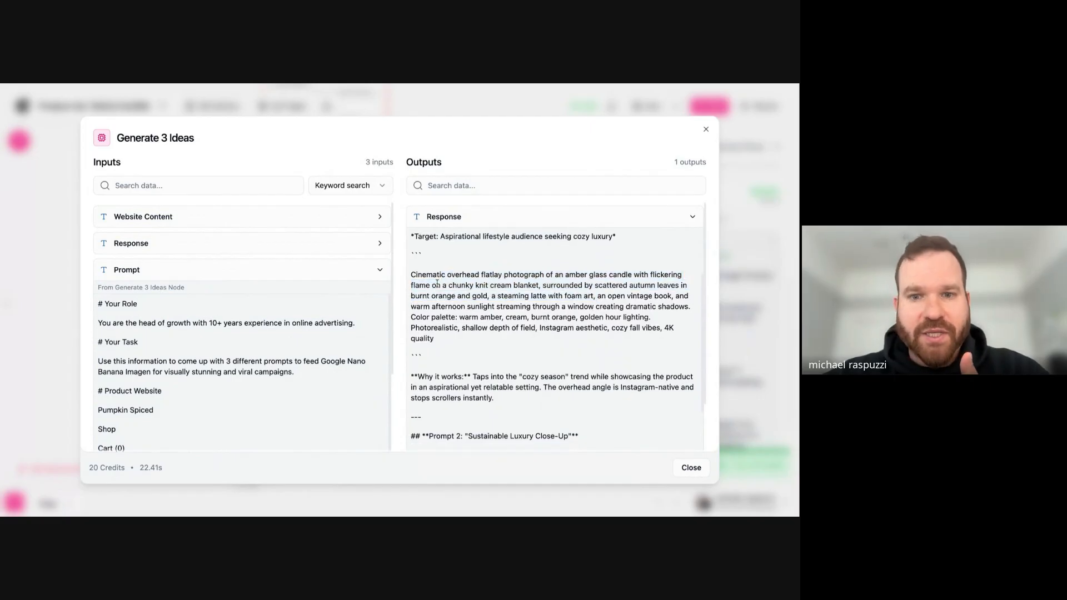
left_click_drag(441, 275, 597, 307)
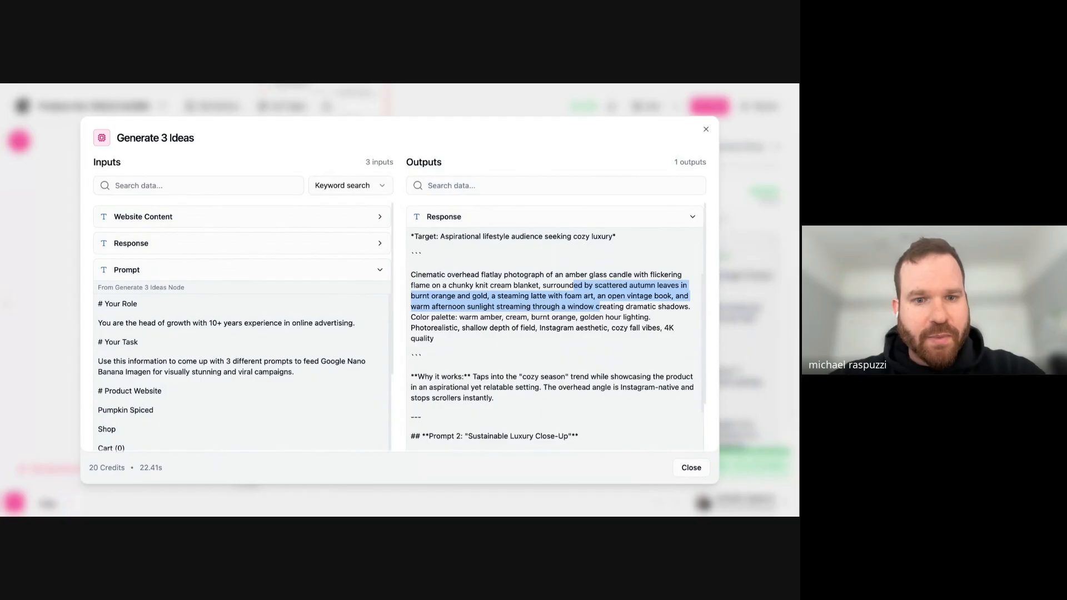
left_click(573, 296)
scroll(573, 296, "down", 5)
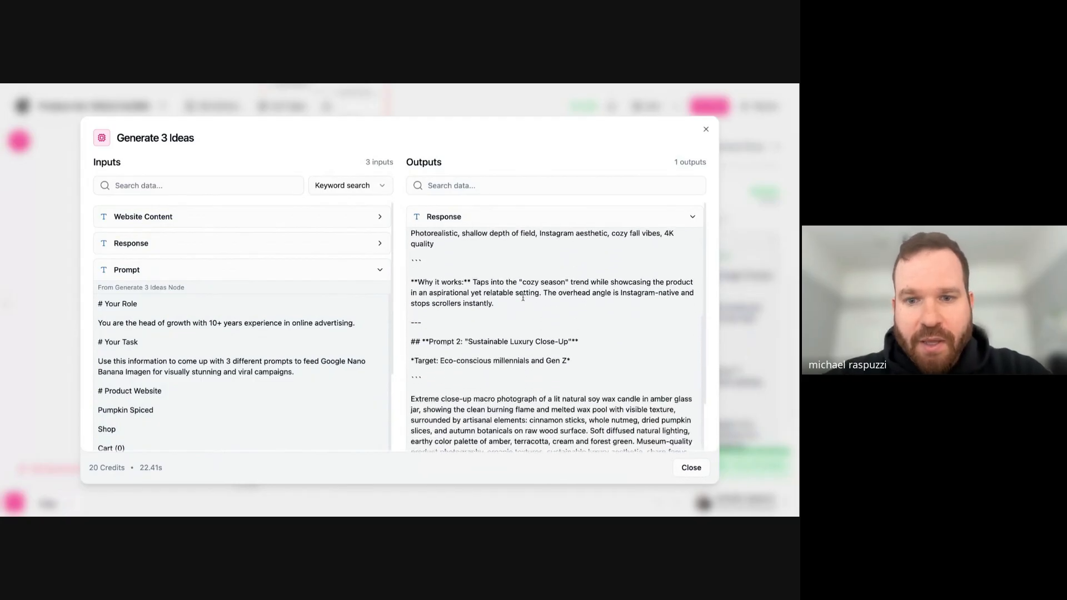
left_click_drag(432, 283, 581, 282)
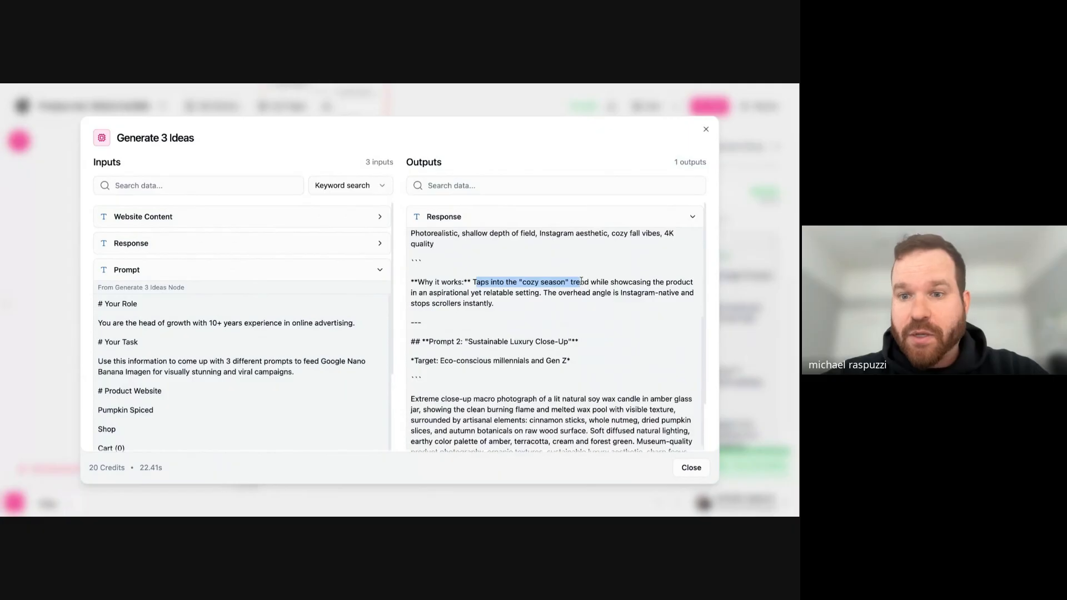
scroll(637, 281, "down", 3)
- Examine Prompt 2, "Sustainable Luxury Close-Up", including its target audience, image description and reasoning
left_click_drag(483, 271, 564, 271)
scroll(573, 271, "down", 1)
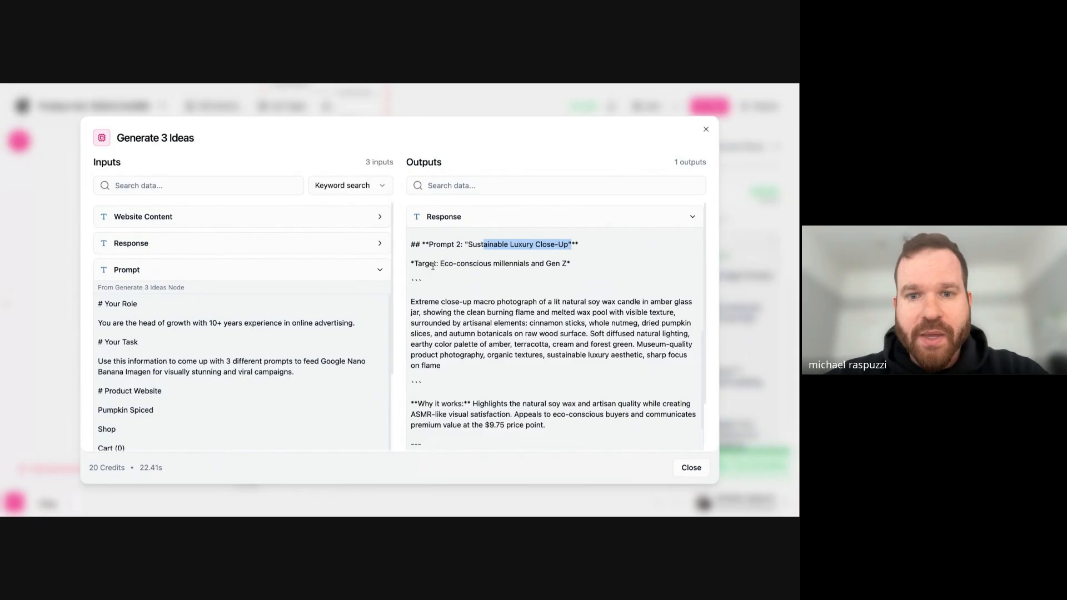
left_click_drag(435, 265, 462, 267)
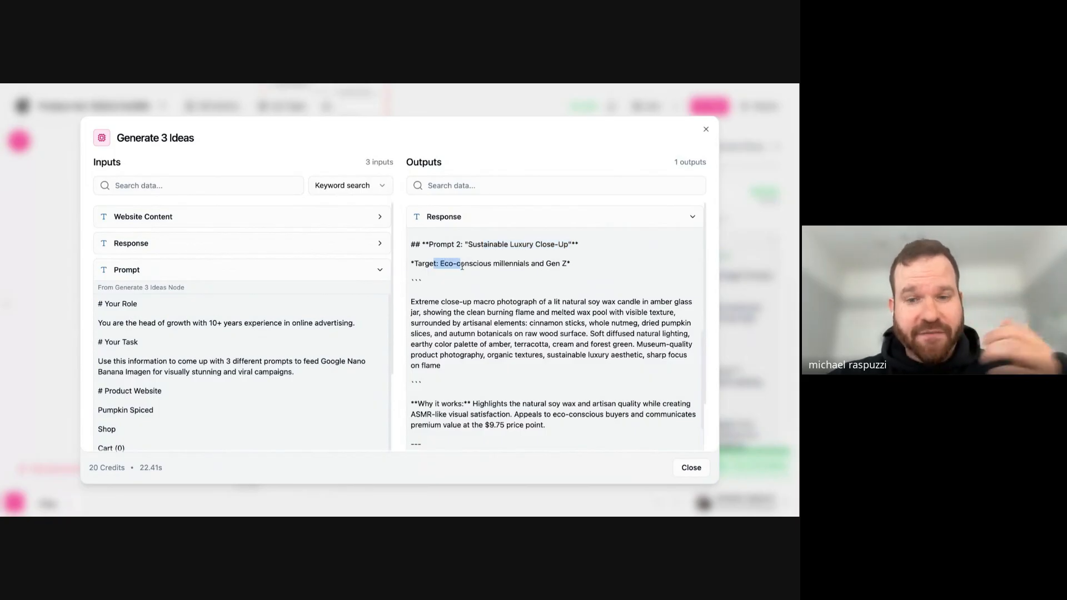
triple_click(462, 264)
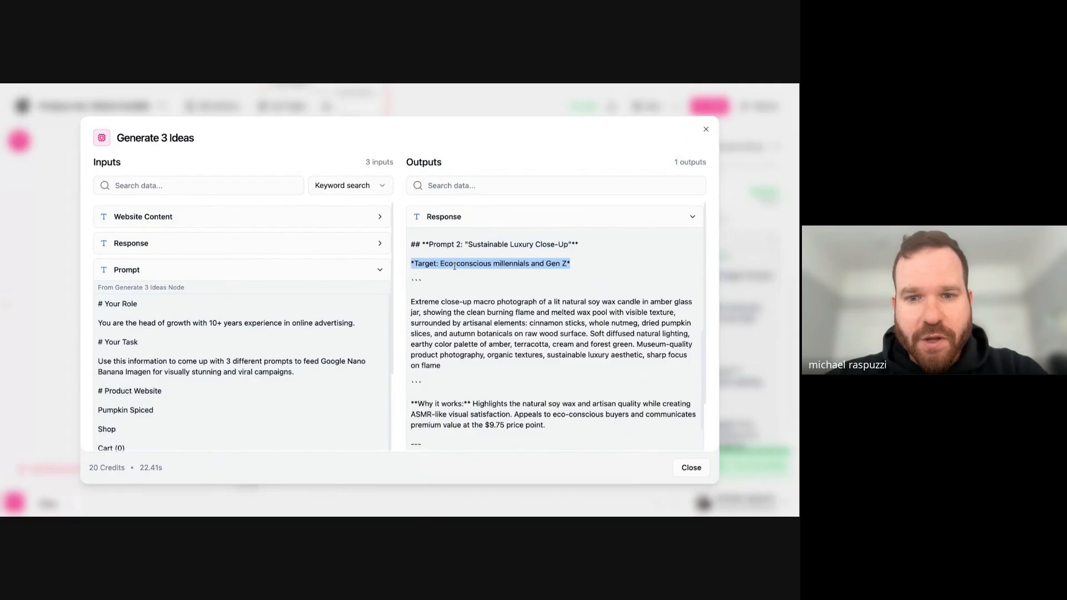
scroll(506, 297, "down", 2)
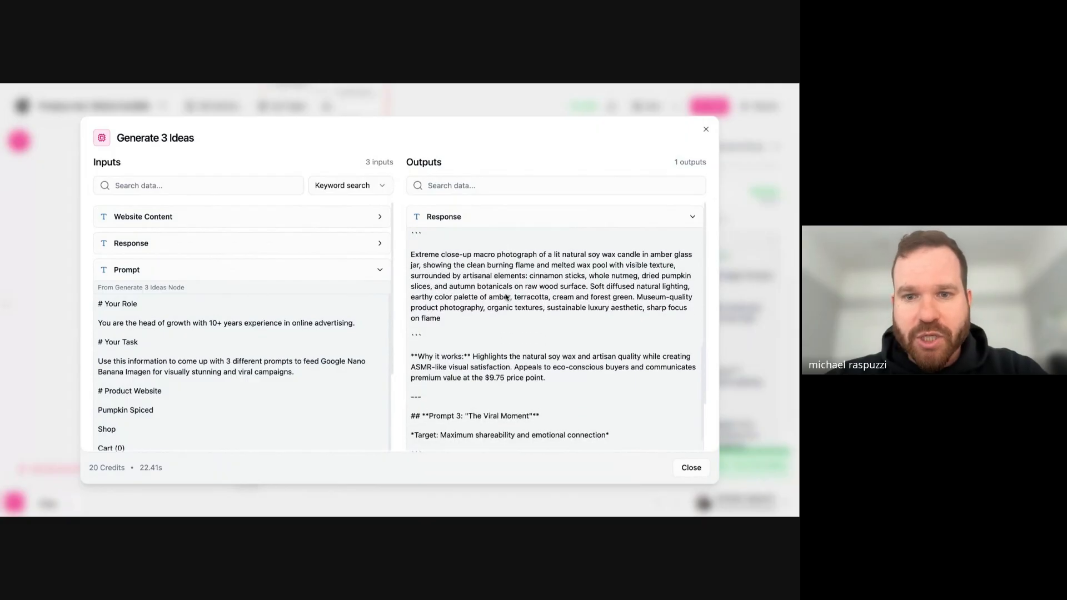
left_click_drag(452, 253, 597, 274)
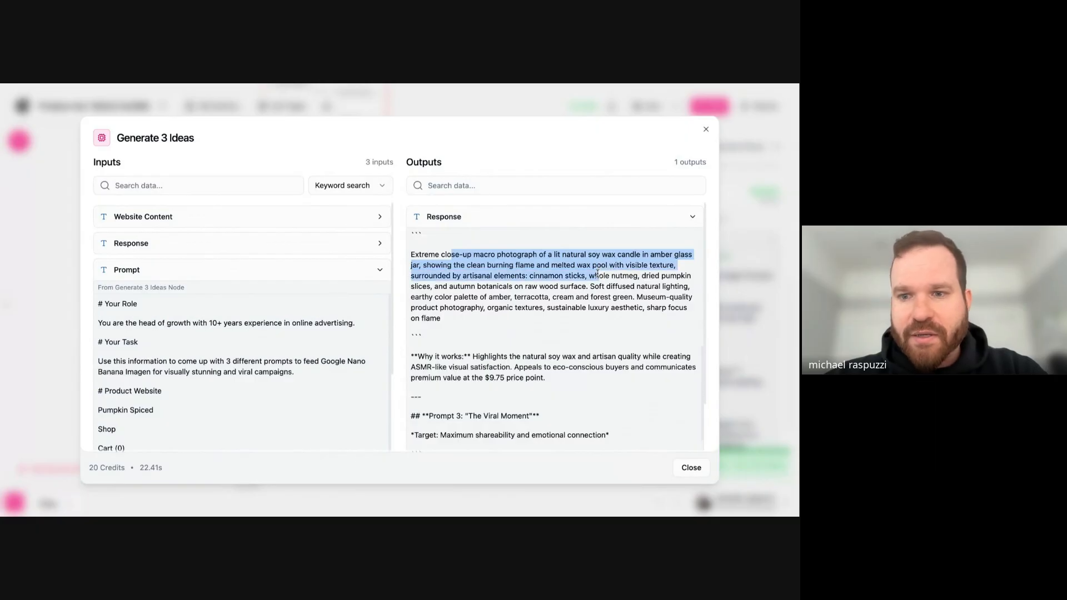
left_click_drag(530, 265, 573, 287)
scroll(573, 282, "down", 1)
scroll(573, 282, "down", 5)
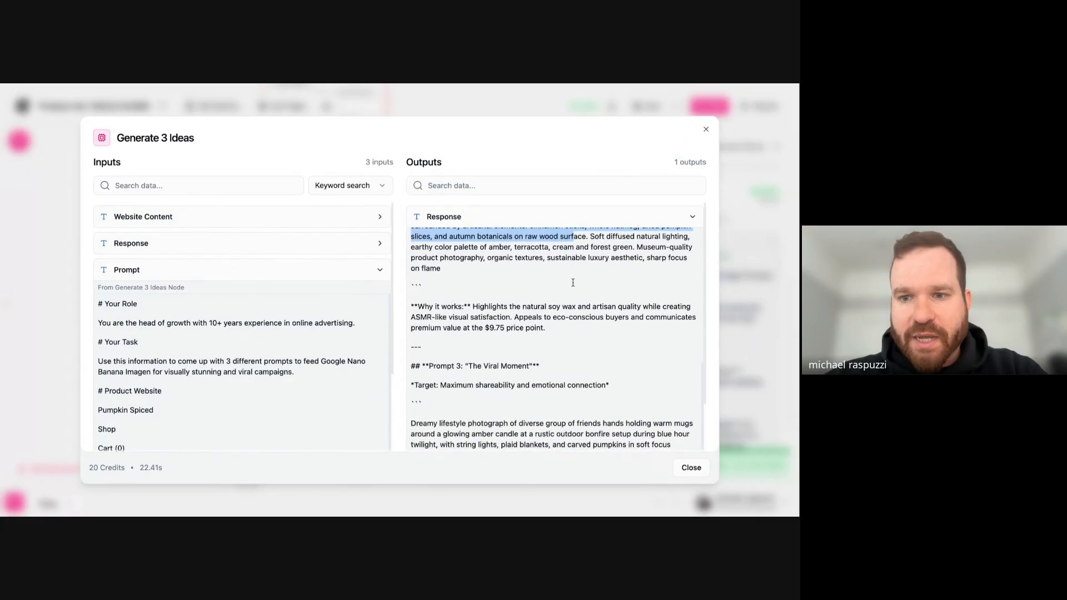
left_click_drag(473, 248, 561, 269)
- Read Prompt 3, "The Viral Moment", checking its target and image description
scroll(559, 268, "down", 3)
left_click_drag(461, 245, 530, 245)
left_click(476, 261)
left_click_drag(445, 302, 610, 309)
scroll(516, 311, "down", 1)
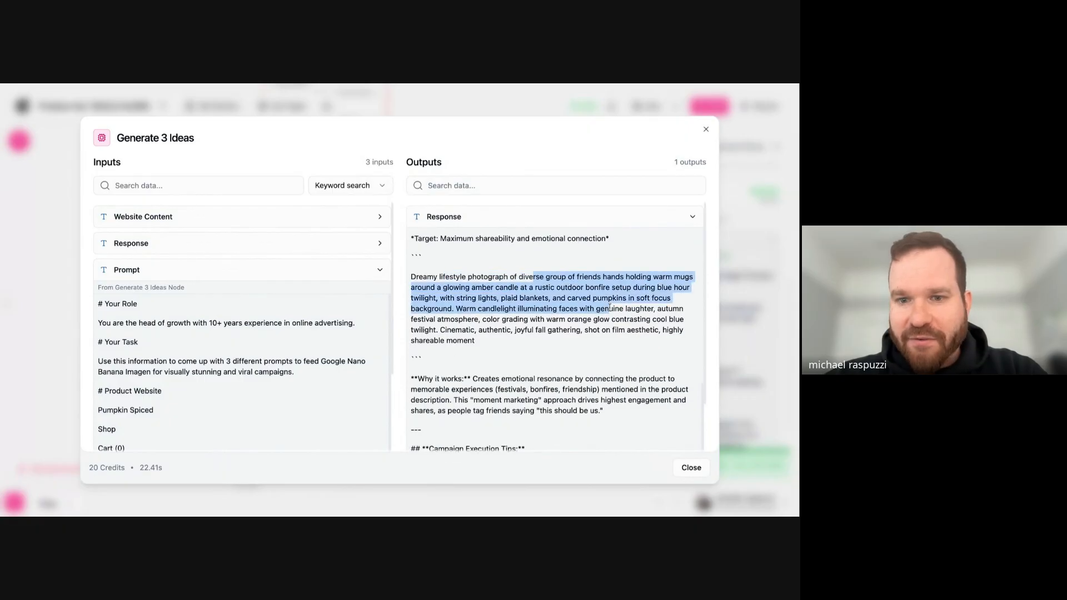
- Review the Campaign Execution Tips at the end of the response, and close the Generate 3 Ideas results
scroll(610, 309, "down", 4)
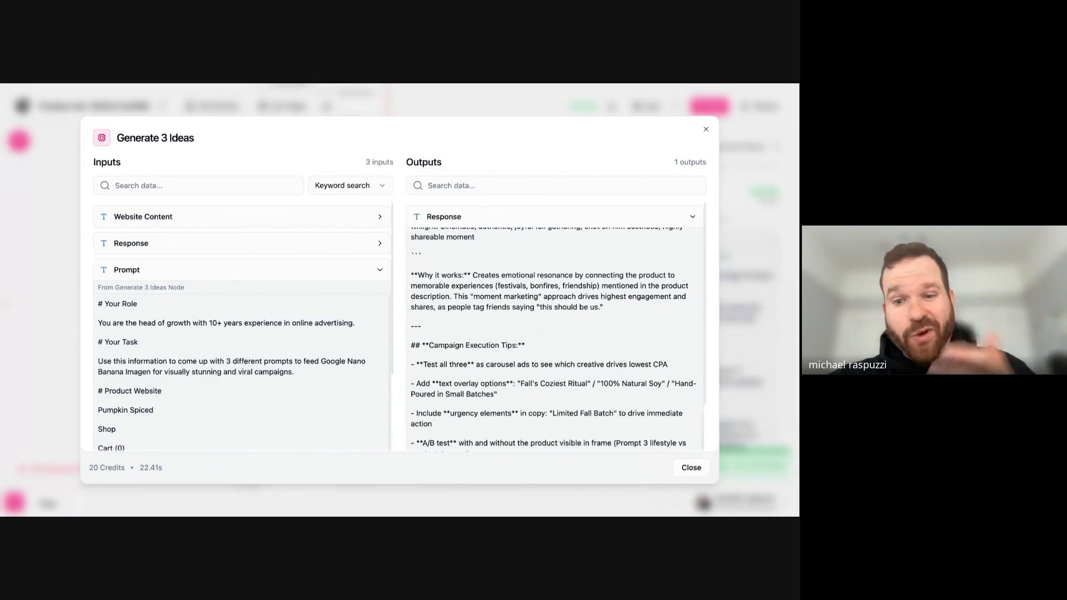
scroll(560, 326, "up", 15)
scroll(547, 335, "up", 4)
scroll(548, 335, "down", 2)
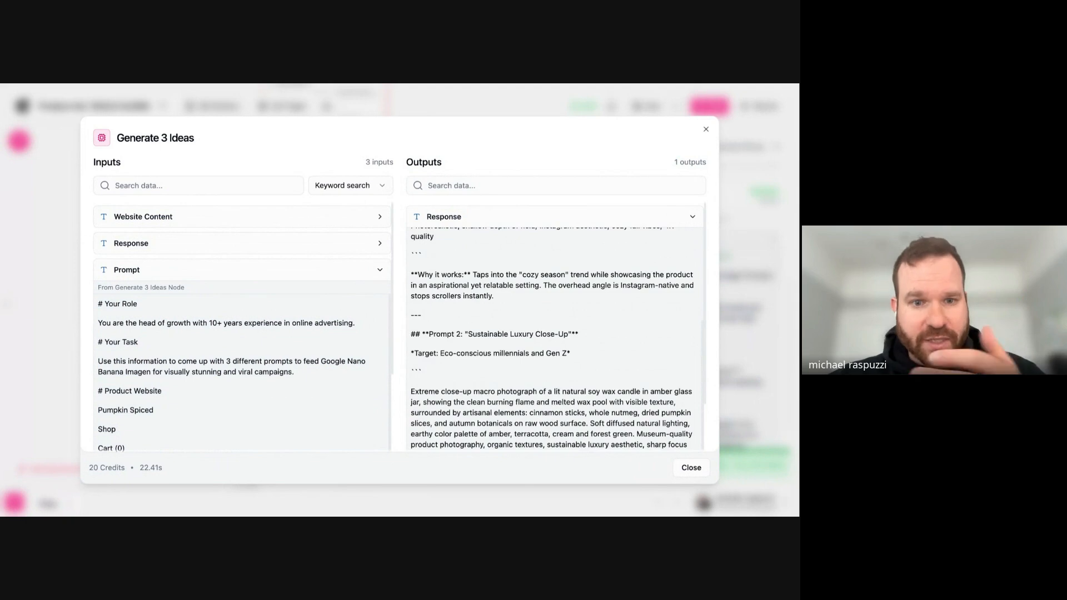
scroll(552, 338, "down", 12)
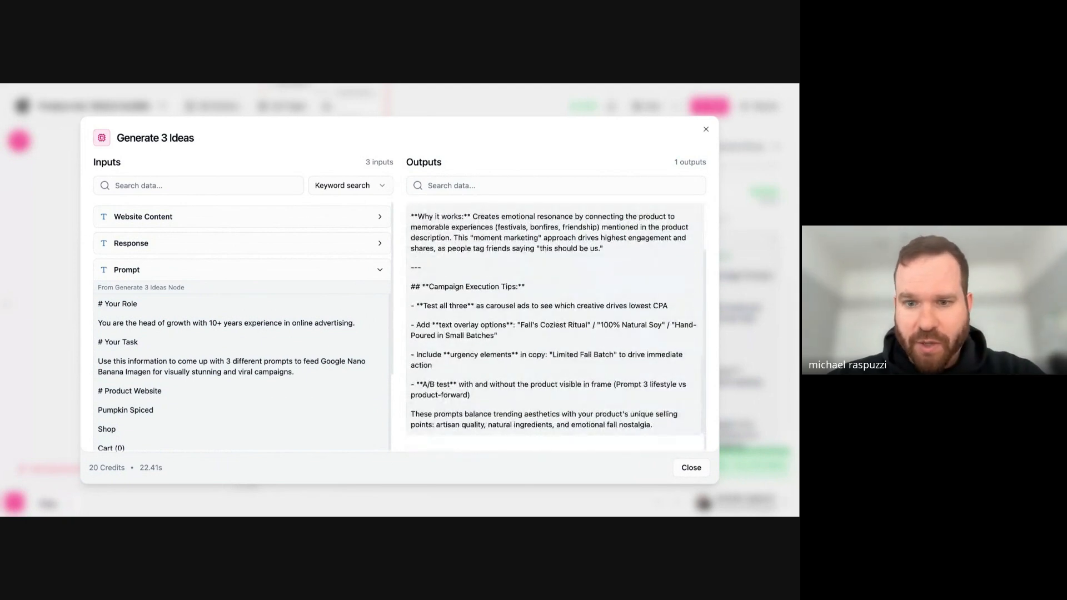
left_click_drag(468, 287, 669, 307)
scroll(557, 292, "up", 4)
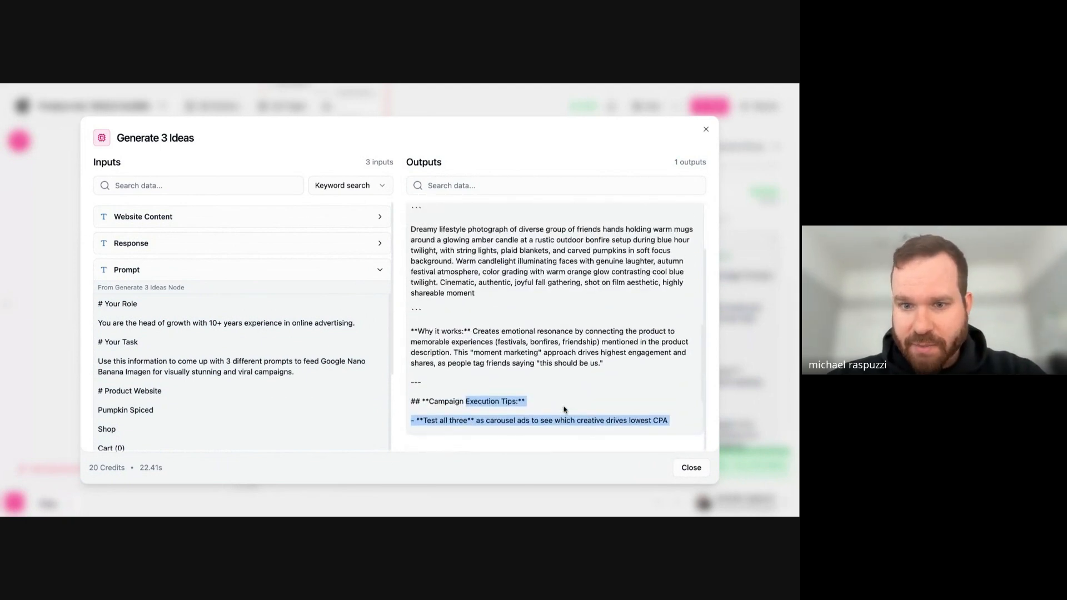
left_click(706, 130)
- Nudge the Generate 3 Ideas node slightly upward on the canvas and save the workbook
left_click_drag(365, 457, 524, 256)
scroll(700, 294, "down", 1)
scroll(701, 295, "down", 1)
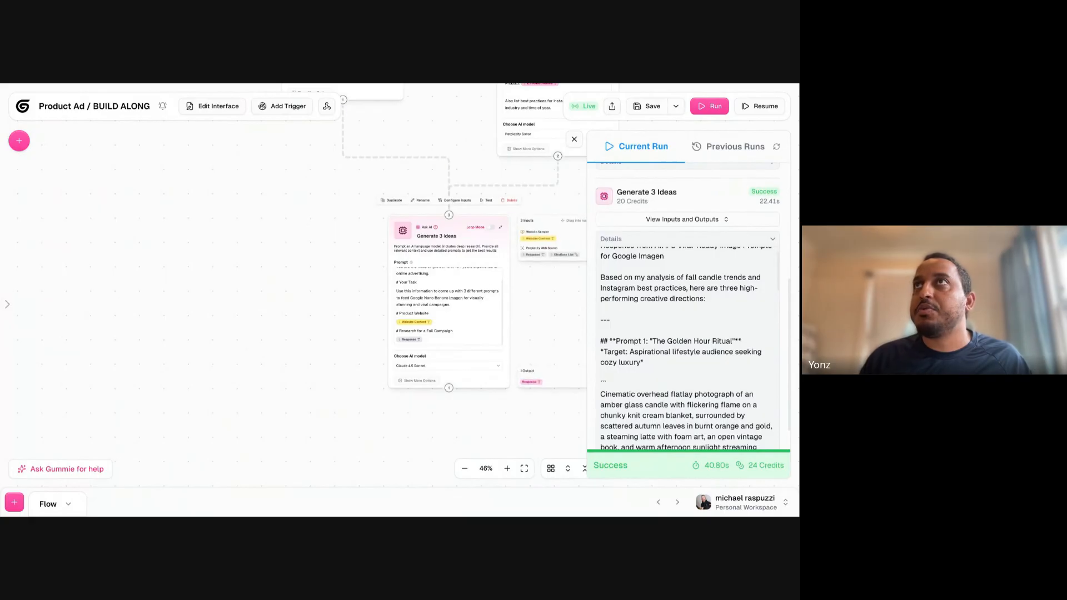
left_click_drag(420, 229, 419, 215)
left_click_drag(356, 362, 349, 356)
left_click(645, 108)
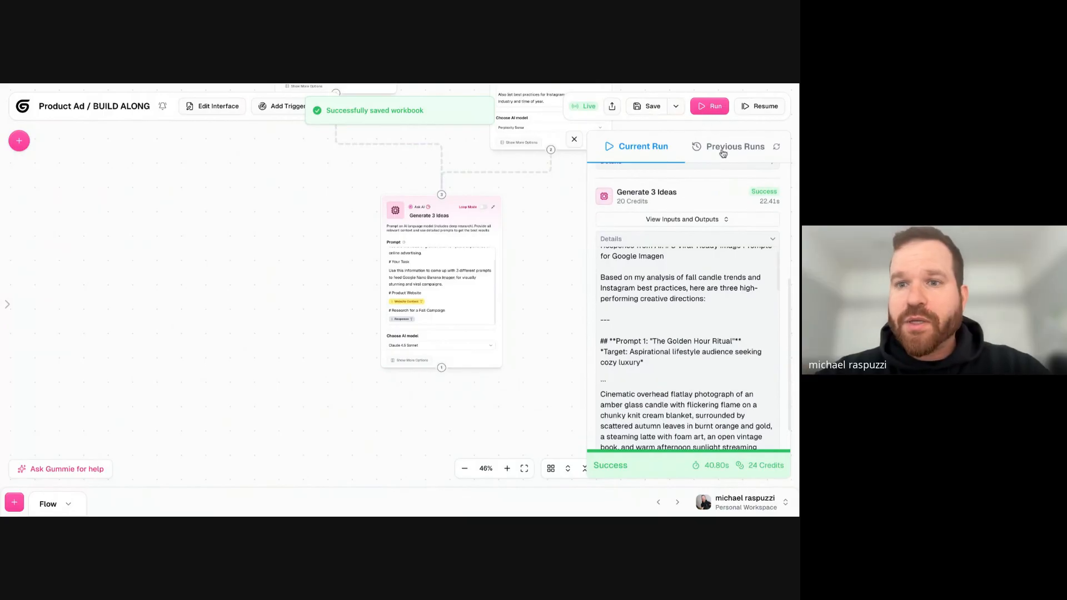
- Close the run report and view the checkpoint options for saving the workbook
left_click(574, 140)
left_click(676, 106)
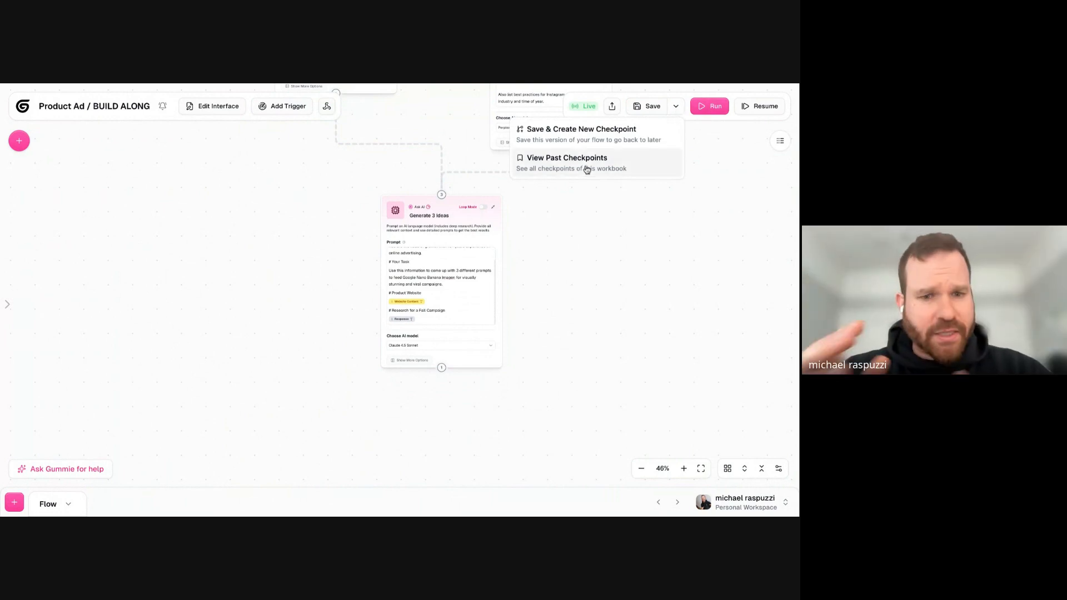
left_click(445, 246)
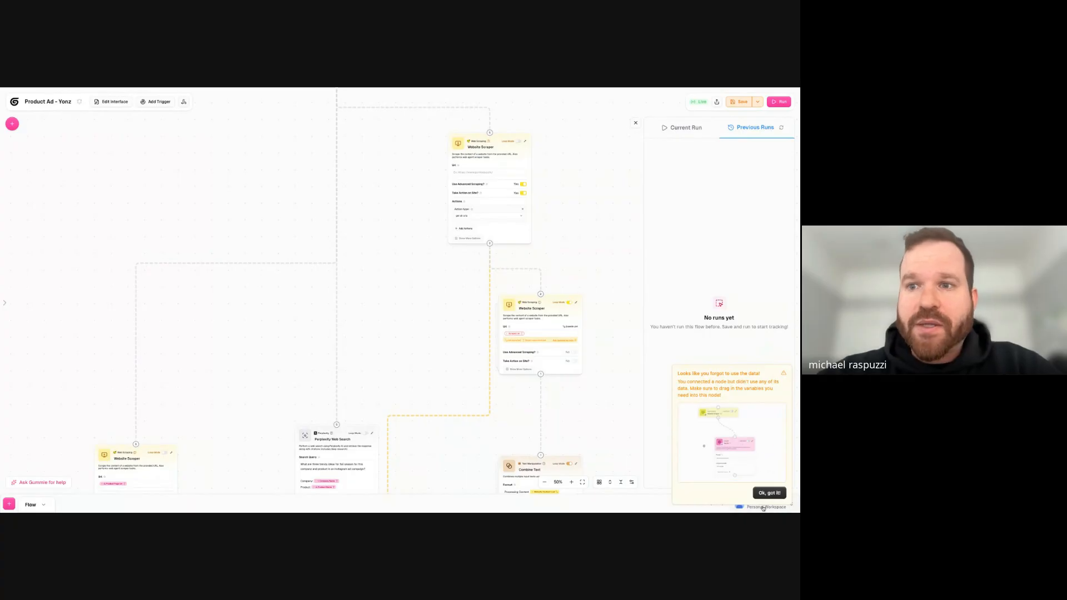
- Dismiss the unused-data warning in the second Product Ad workflow and check its current and previous runs
left_click(769, 493)
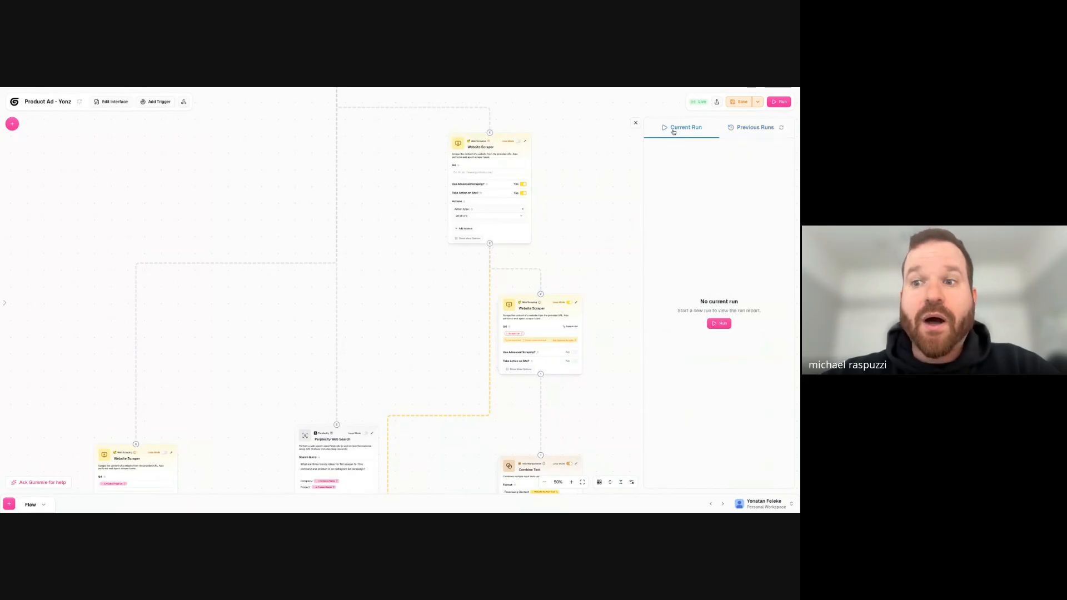
left_click(766, 131)
left_click(705, 132)
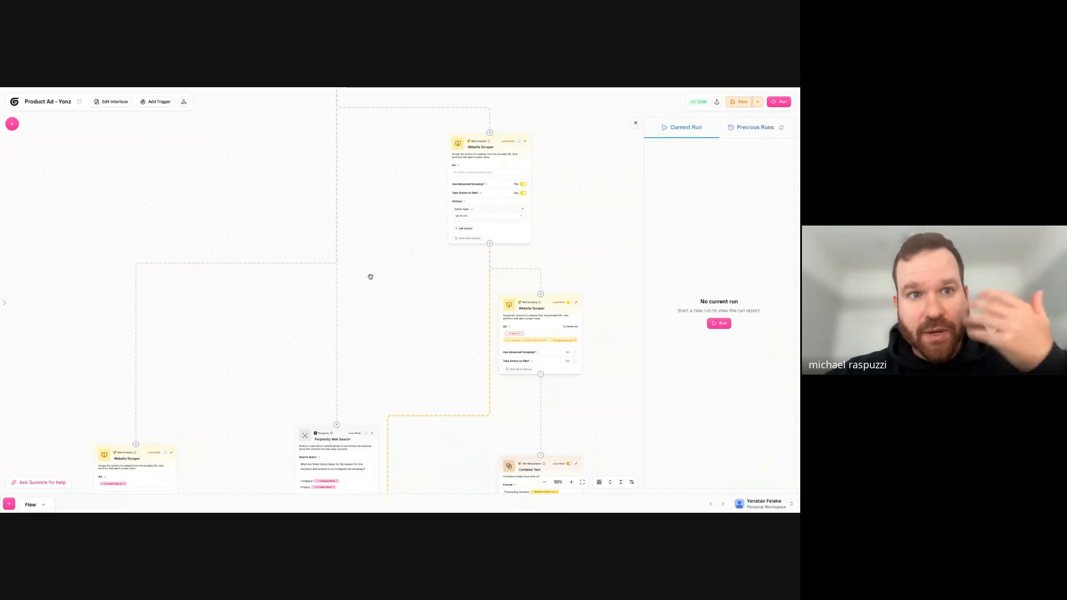
- Auto-arrange the workflow nodes, shift the final AI node slightly down and to the right, and close the run report
scroll(371, 277, "down", 1)
scroll(372, 279, "up", 5)
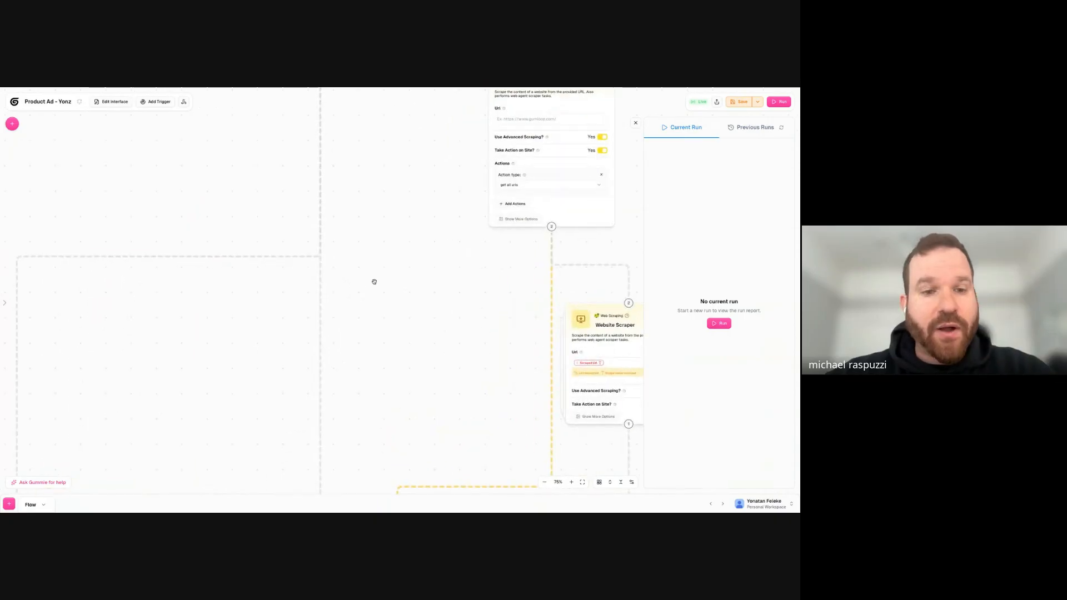
scroll(374, 282, "down", 5)
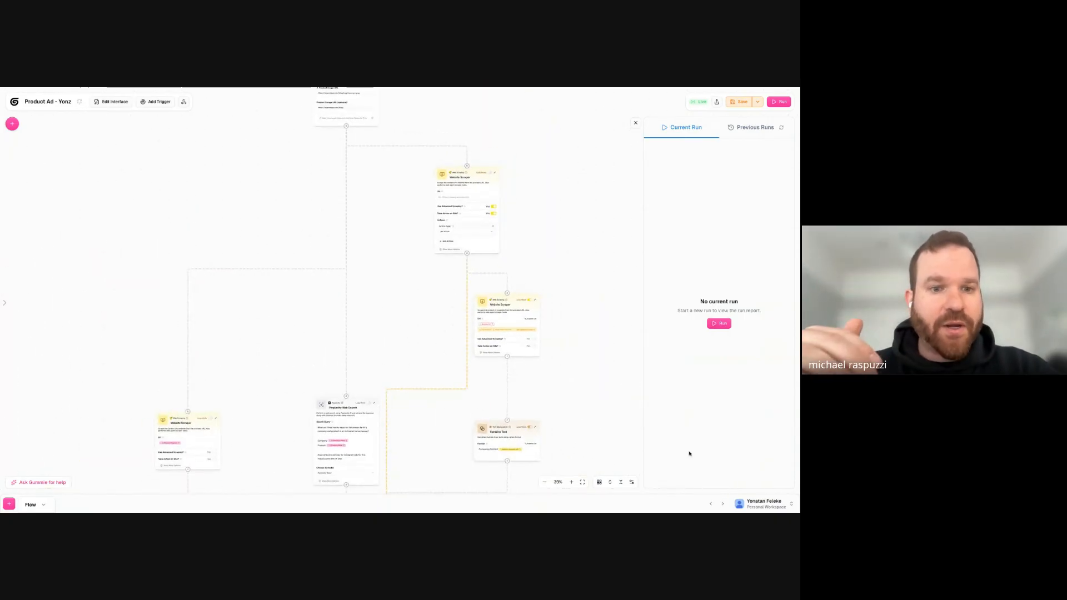
left_click(600, 482)
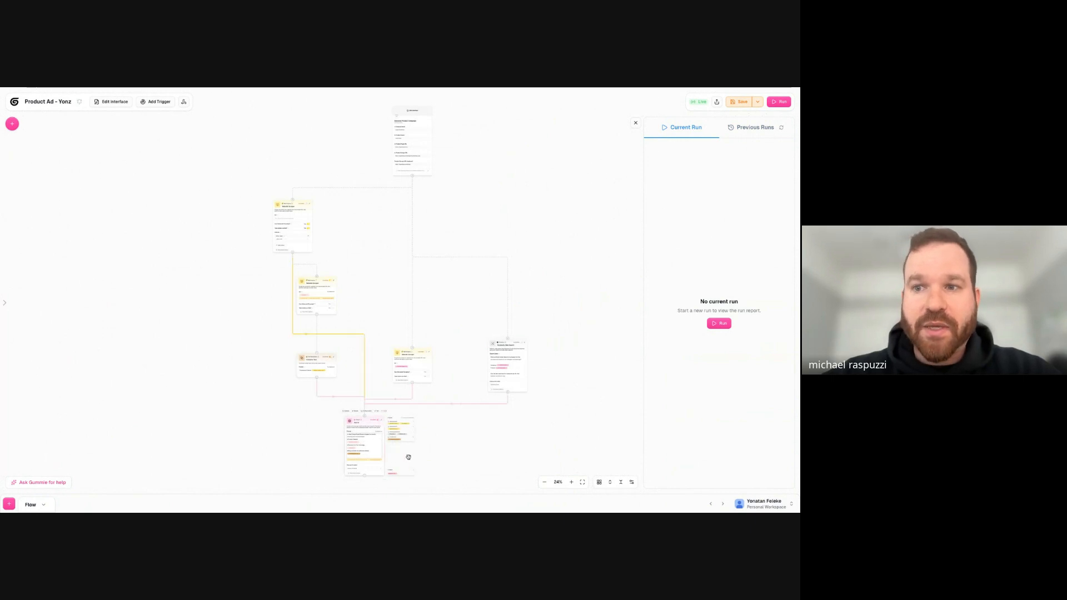
left_click_drag(365, 424, 380, 428)
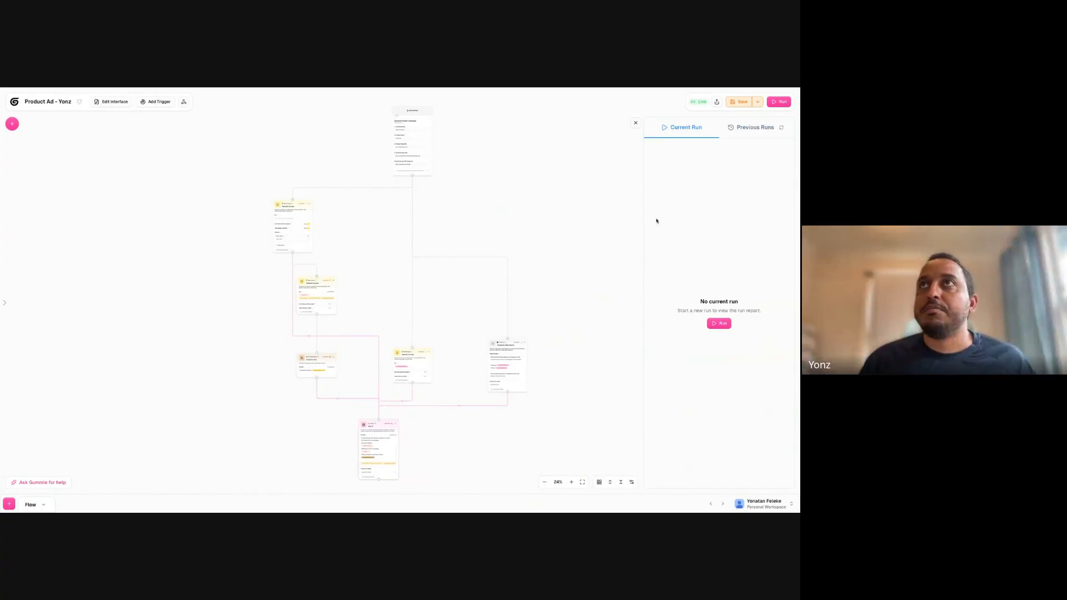
left_click(637, 124)
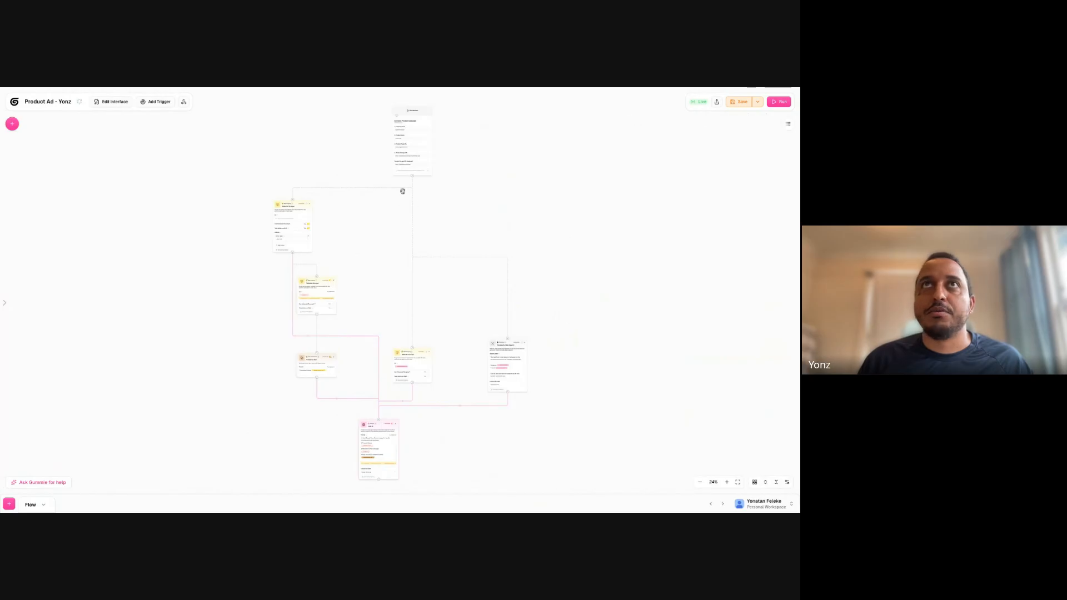
- Inspect the company, product and URL values in the Seasonal Product Campaign interface node
scroll(406, 206, "up", 5)
scroll(429, 266, "up", 1)
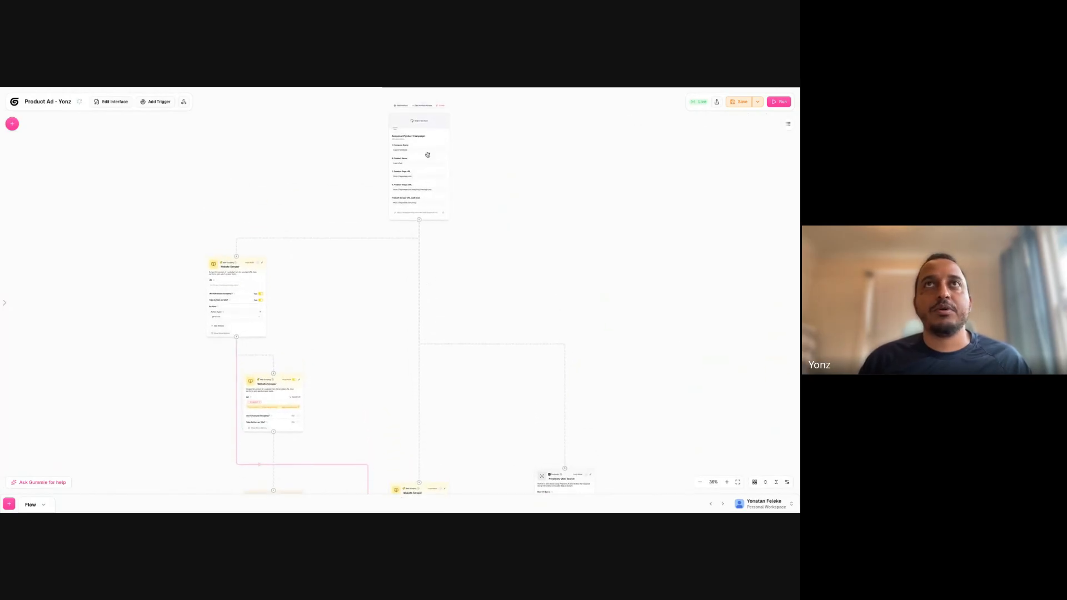
scroll(454, 237, "up", 1)
left_click_drag(454, 236, 441, 337)
scroll(441, 337, "up", 1)
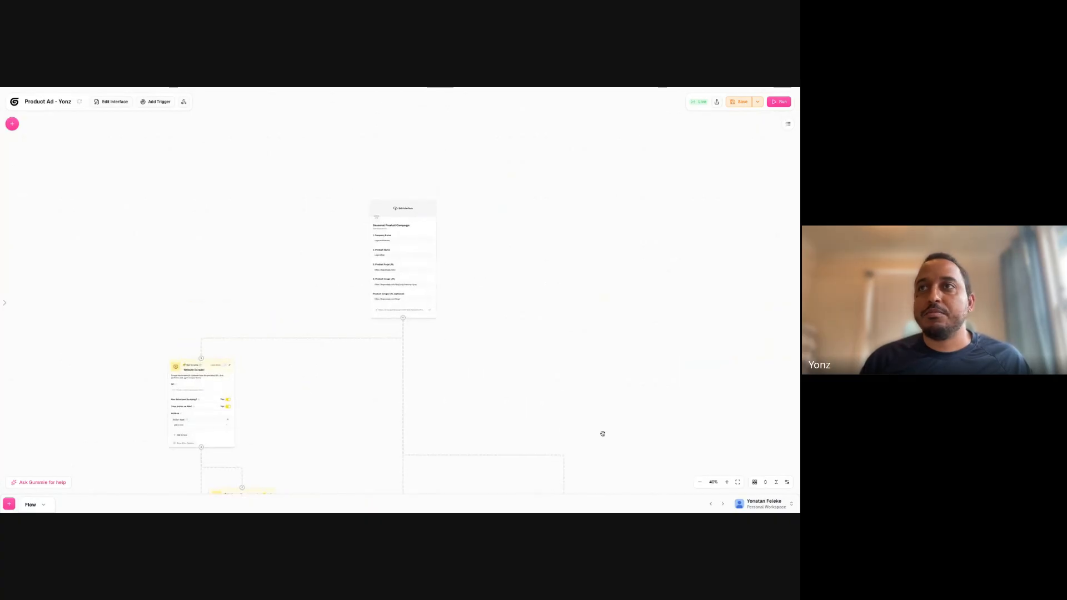
left_click(726, 483)
left_click(726, 483)
left_click(726, 482)
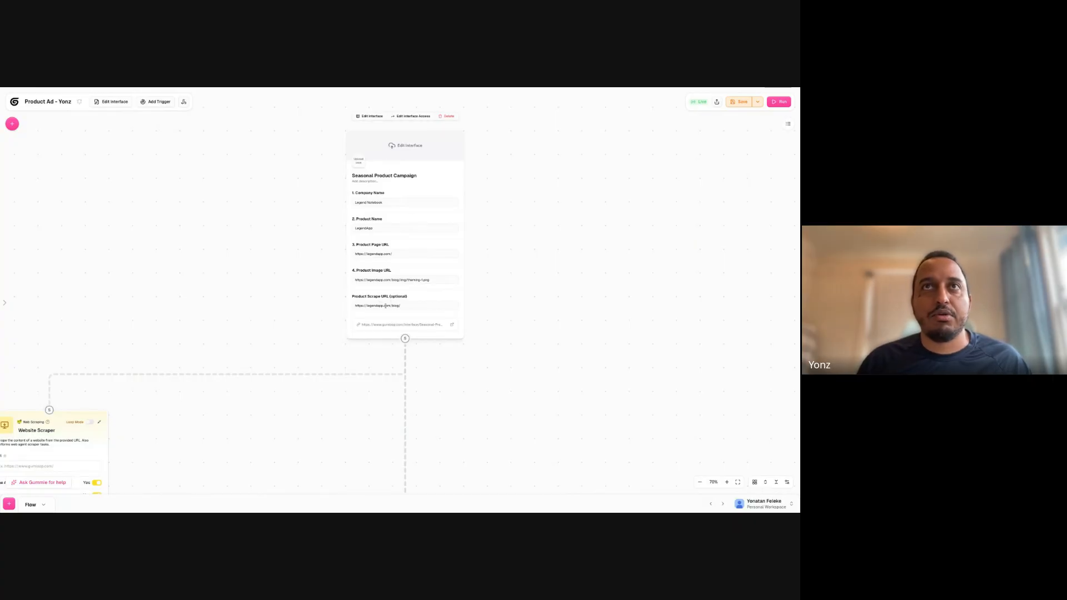
- Move the product-page Website Scraper node upward and position Combine Text directly beneath the looped Website Scraper
double_click(370, 306)
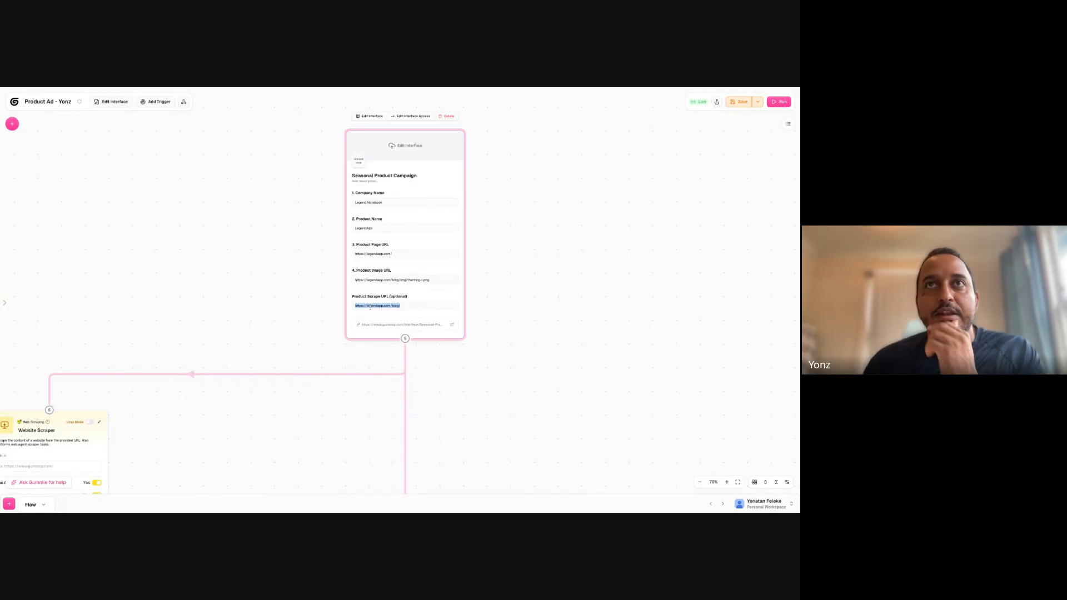
left_click_drag(217, 258, 358, 172)
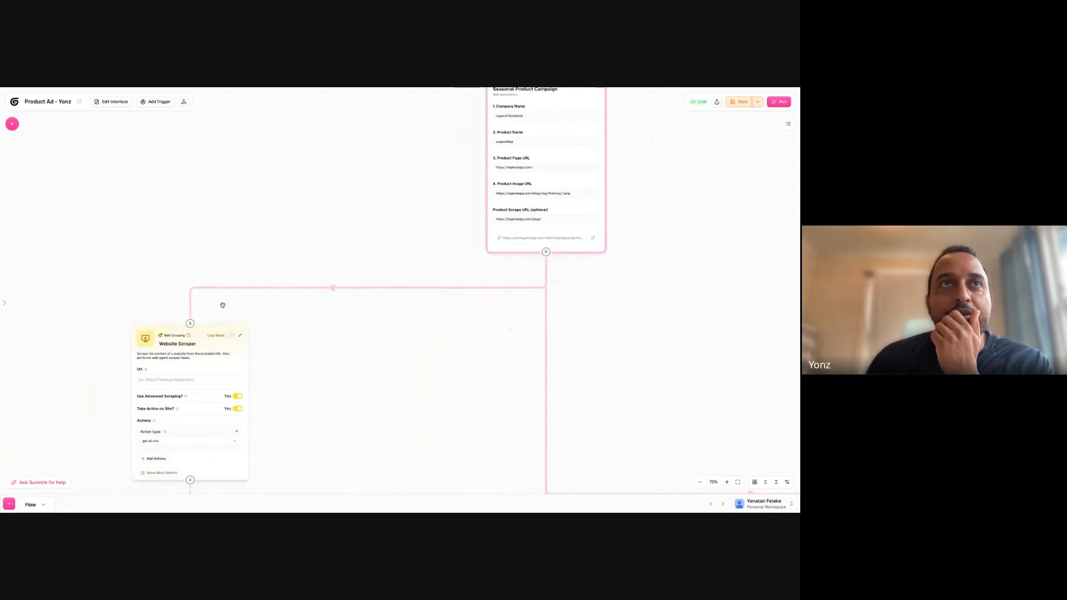
left_click_drag(409, 435, 371, 326)
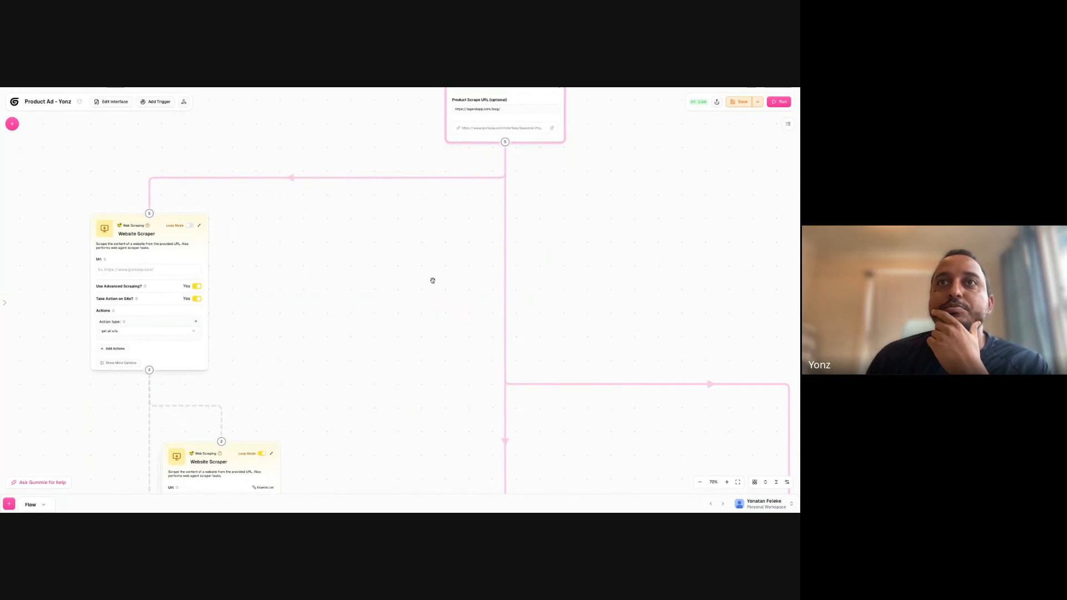
left_click(701, 482)
left_click_drag(595, 390, 488, 212)
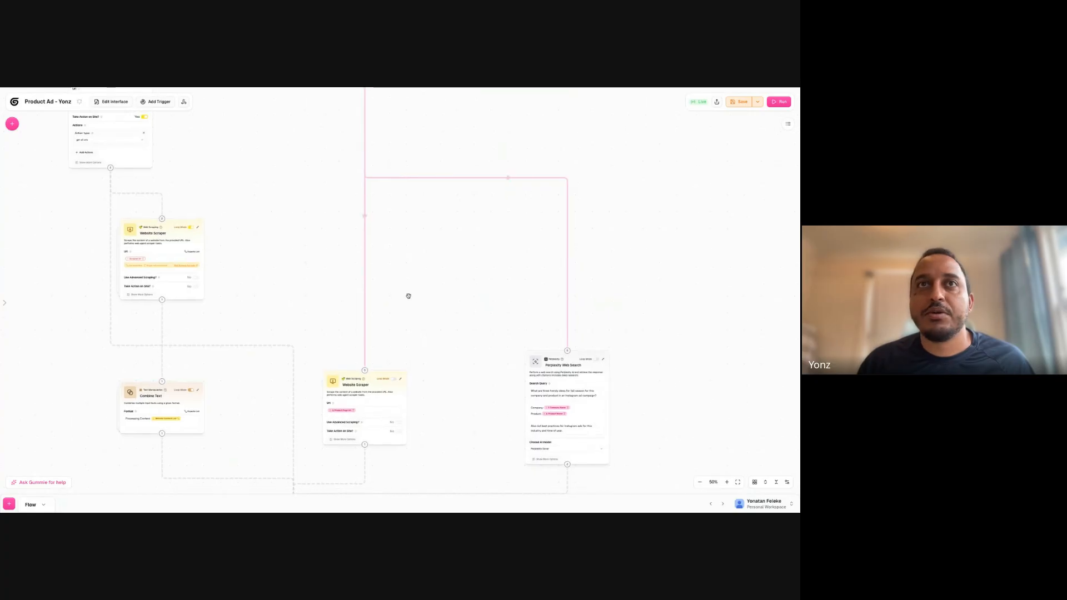
scroll(435, 295, "down", 3)
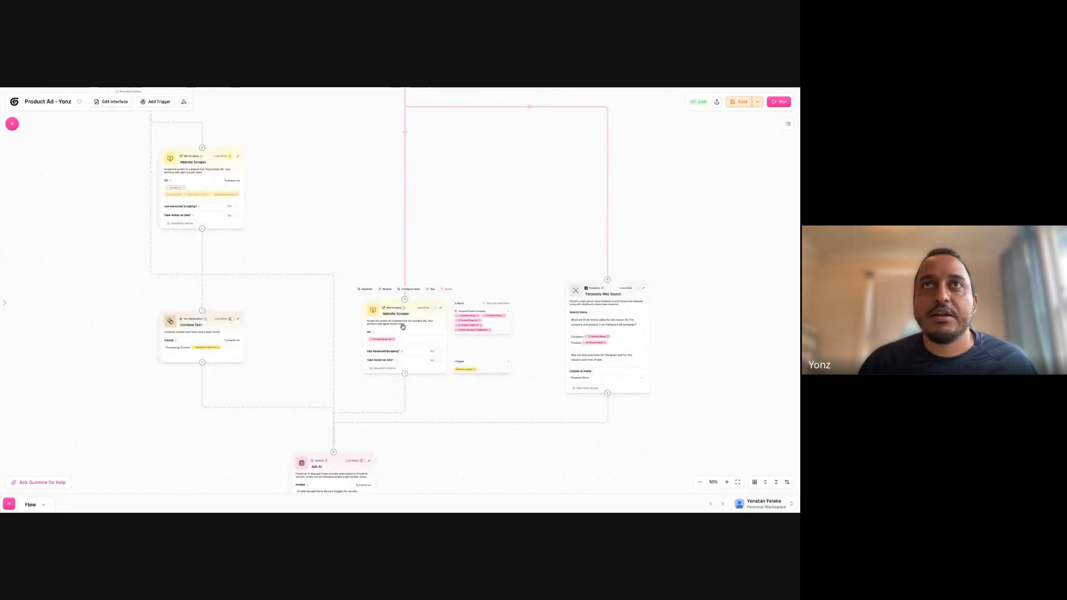
left_click_drag(403, 326, 406, 121)
left_click(198, 347)
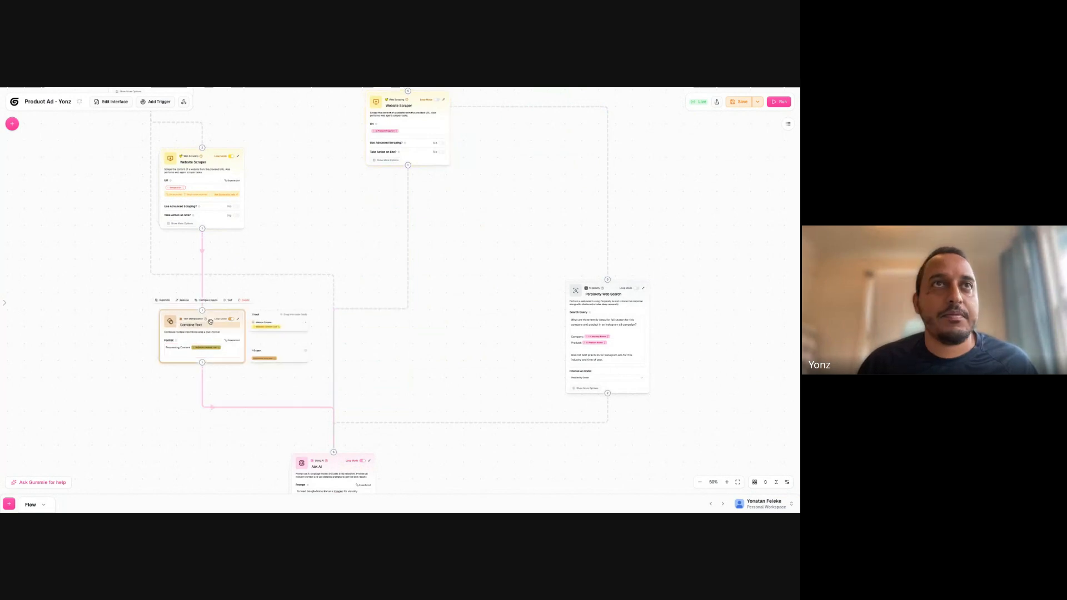
left_click_drag(210, 313, 423, 265)
left_click_drag(442, 191, 418, 235)
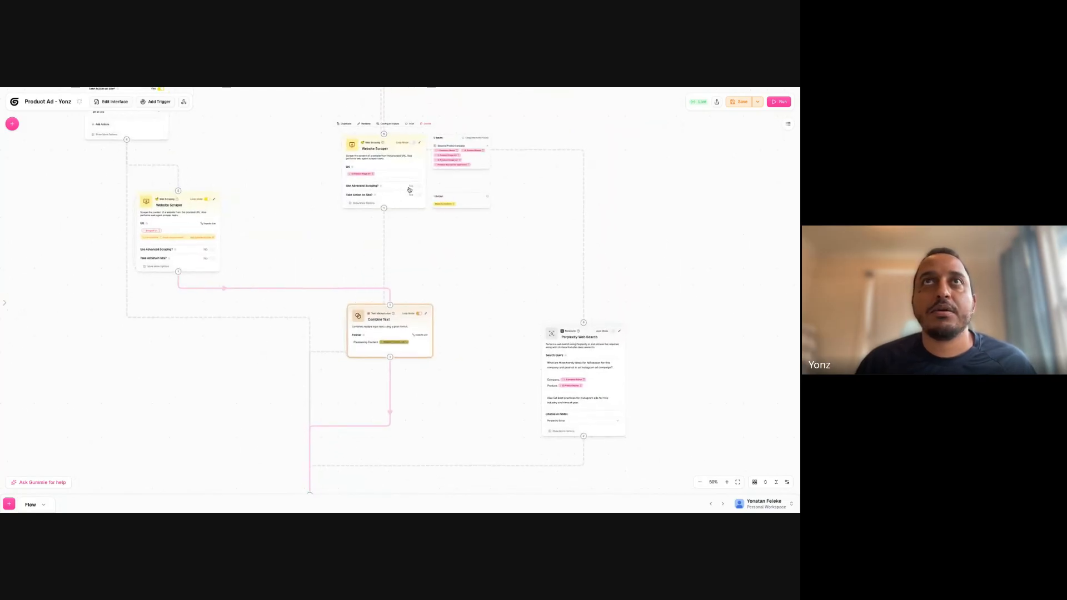
left_click_drag(378, 328, 164, 338)
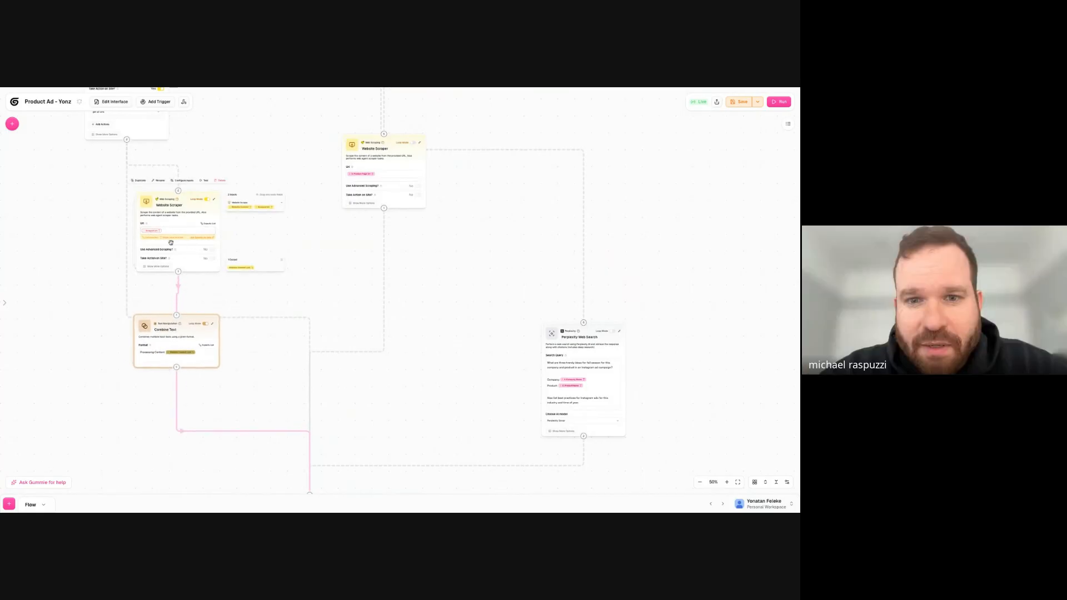
- Save and run the workflow with Product Scrape Url (optional) mapped to the Url of the get-all-URLs Website Scraper
left_click(742, 102)
left_click(780, 102)
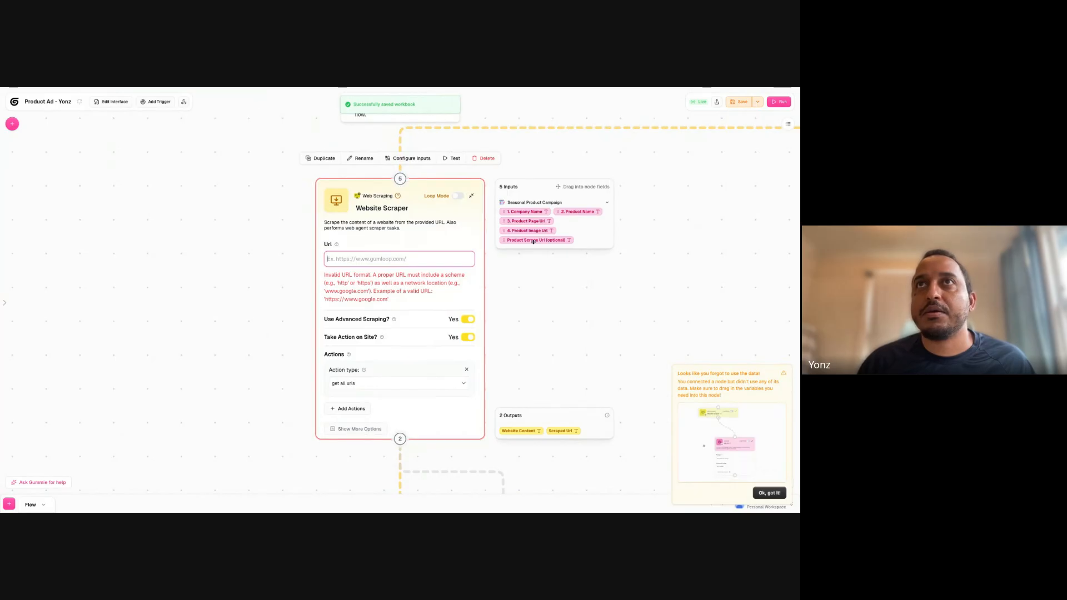
left_click_drag(532, 241, 389, 259)
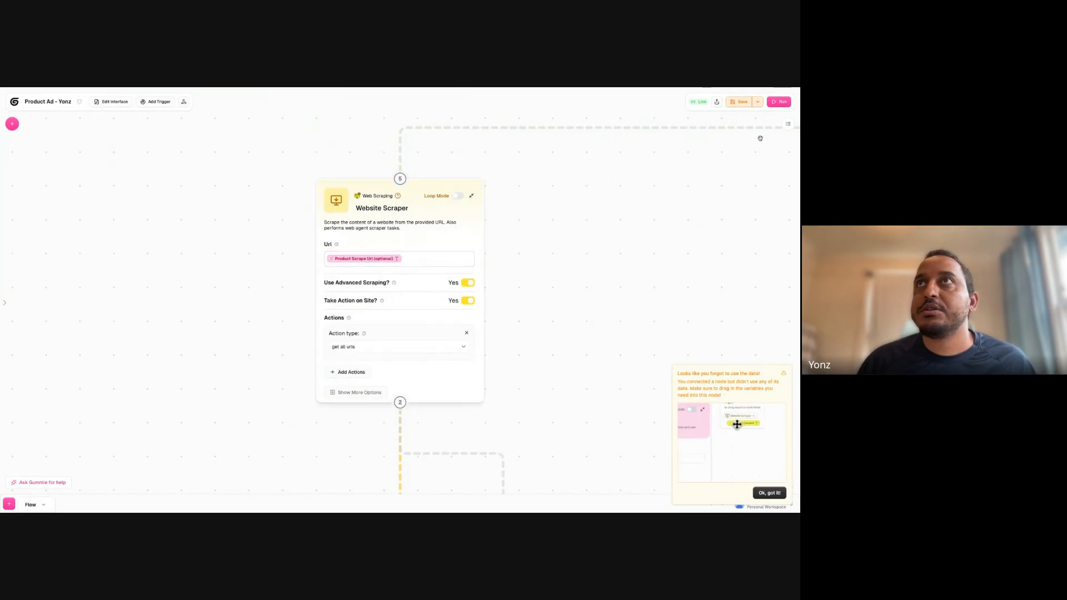
left_click(779, 102)
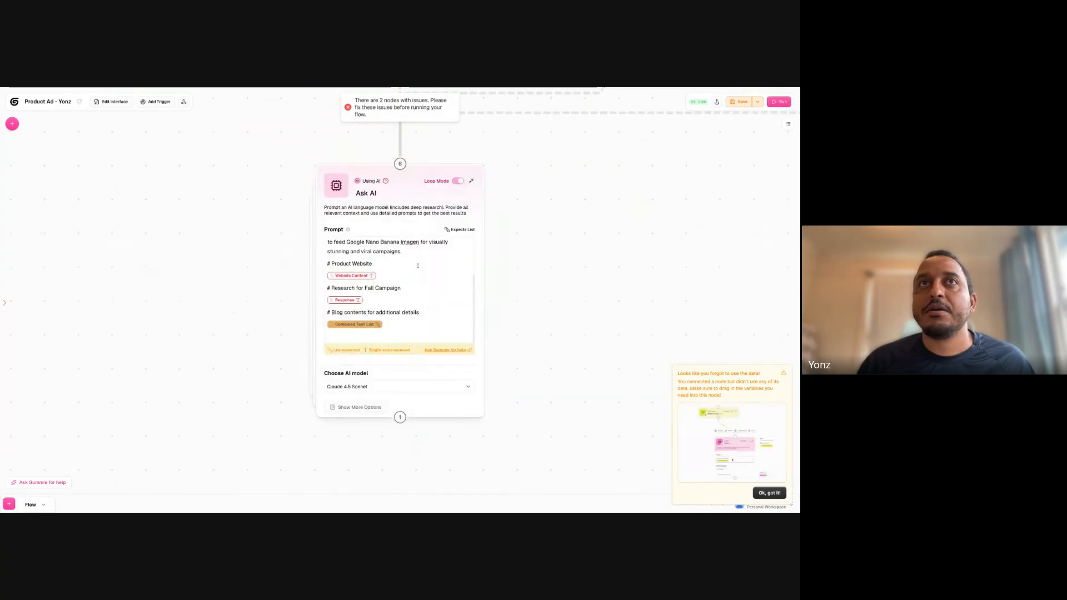
- Replace the invalid Website Content variable in the Ask AI prompt and turn off the node's Loop Mode
mouse_move(351, 276)
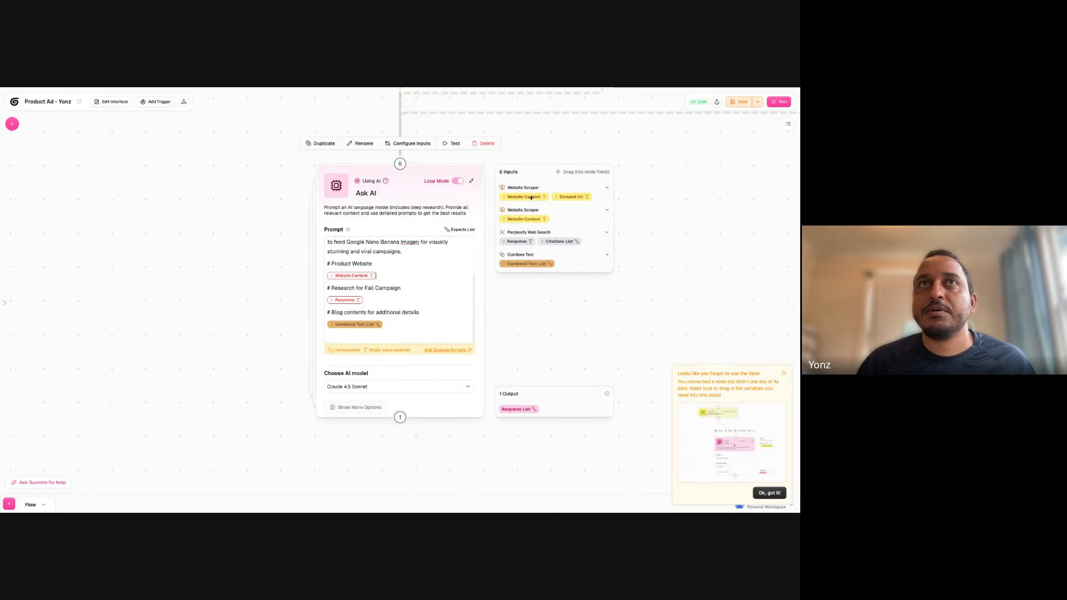
left_click_drag(531, 198, 377, 276)
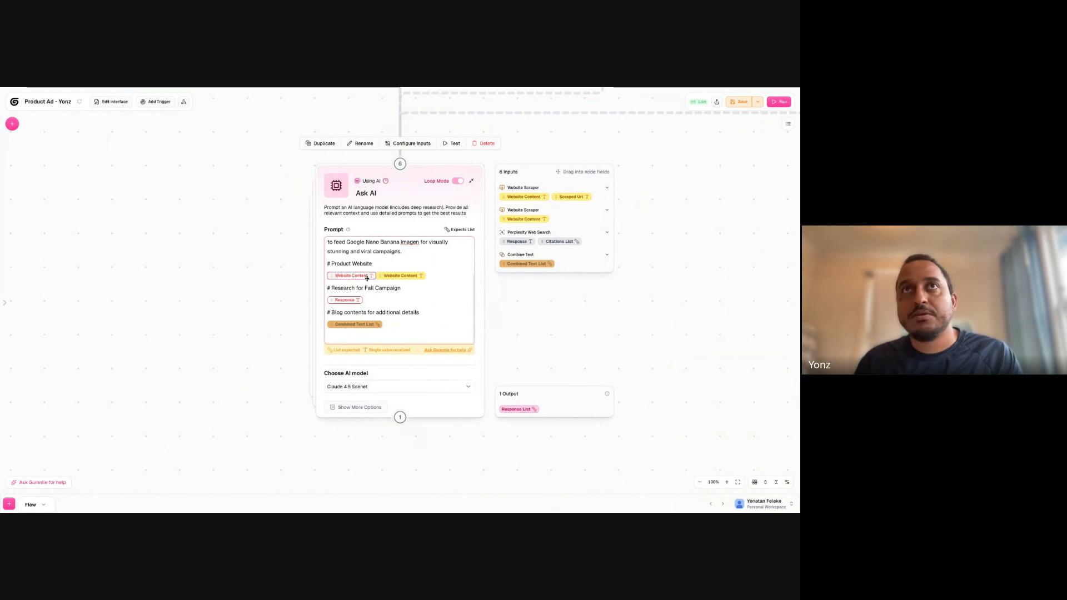
key("BackSpace")
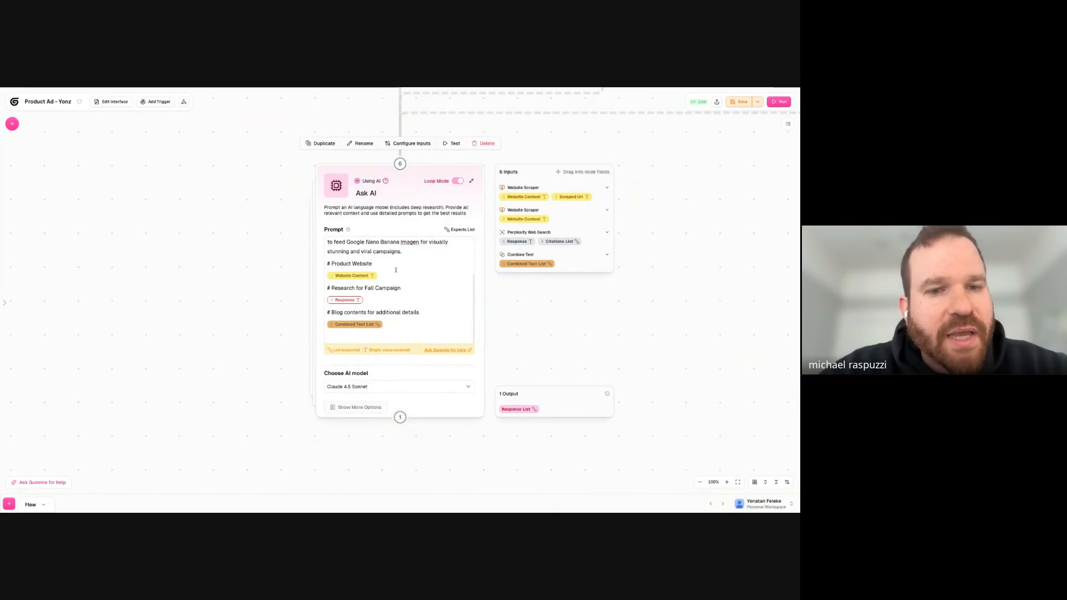
left_click(463, 185)
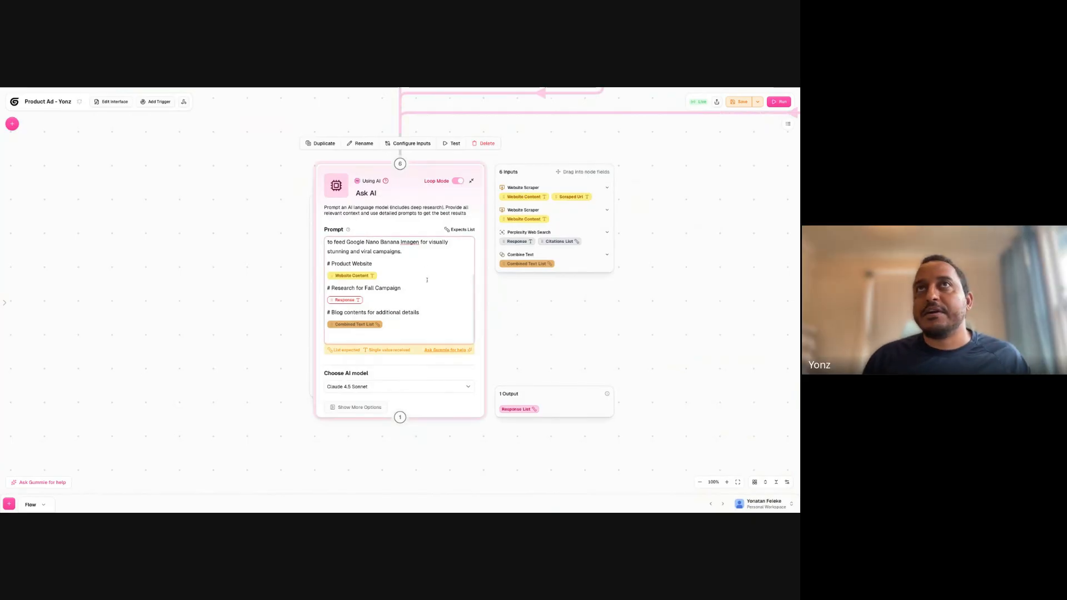
left_click(458, 184)
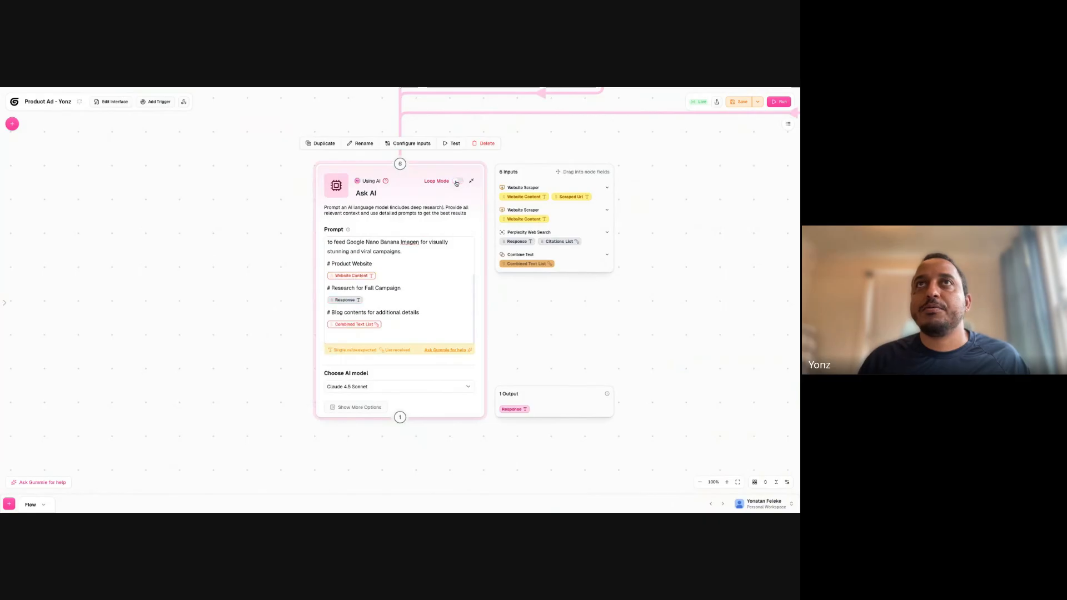
- Delete Website Content from the Ask AI prompt and reinsert the first Website Scraper's Website Content under "# Product Website"
left_click(389, 273)
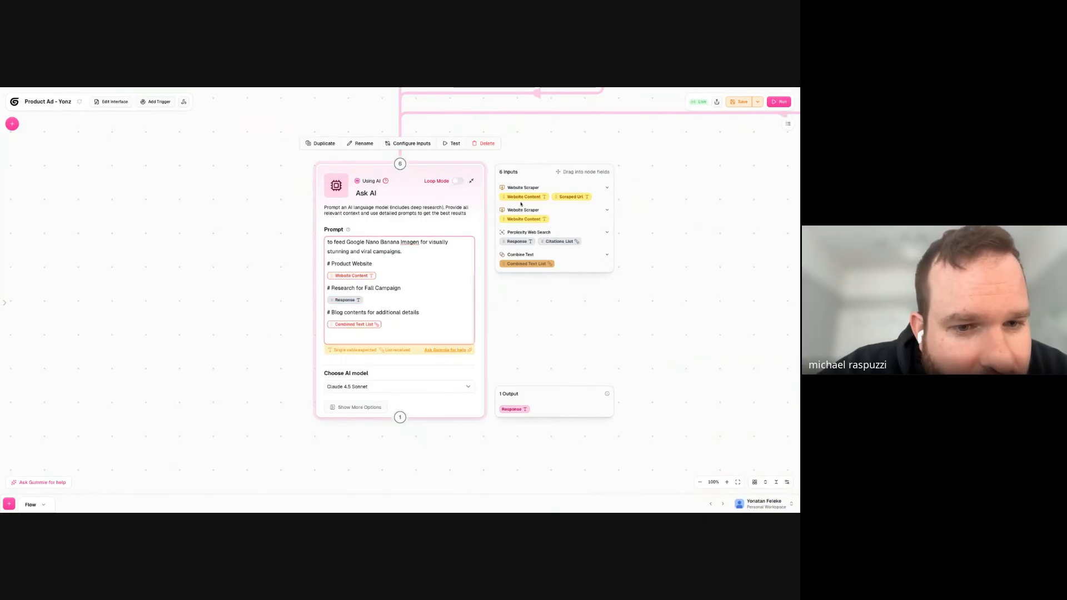
key("BackSpace")
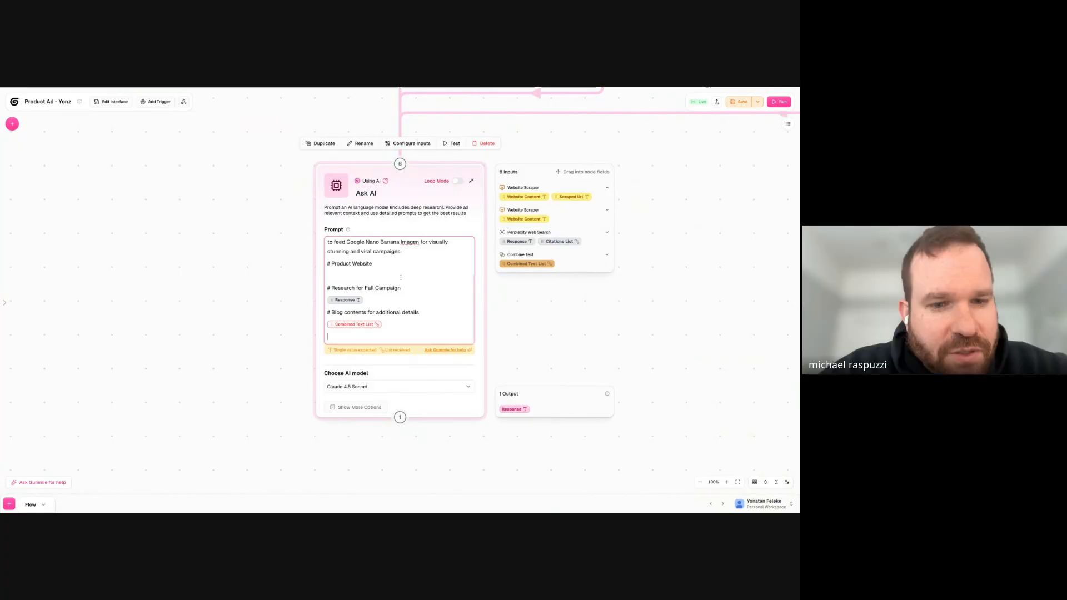
left_click_drag(518, 196, 433, 242)
left_click_drag(518, 196, 389, 288)
scroll(410, 312, "down", 1)
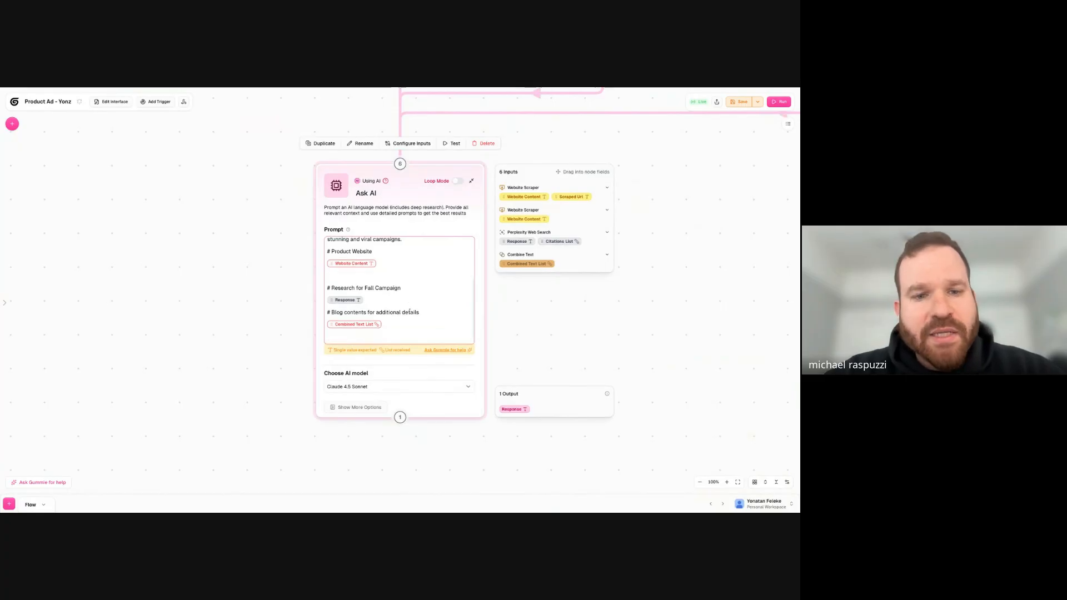
- Examine the prompt's Combined Text List variable, the product-page Website Scraper, and the Combine Text node's Format and Loop Mode
left_click(388, 327)
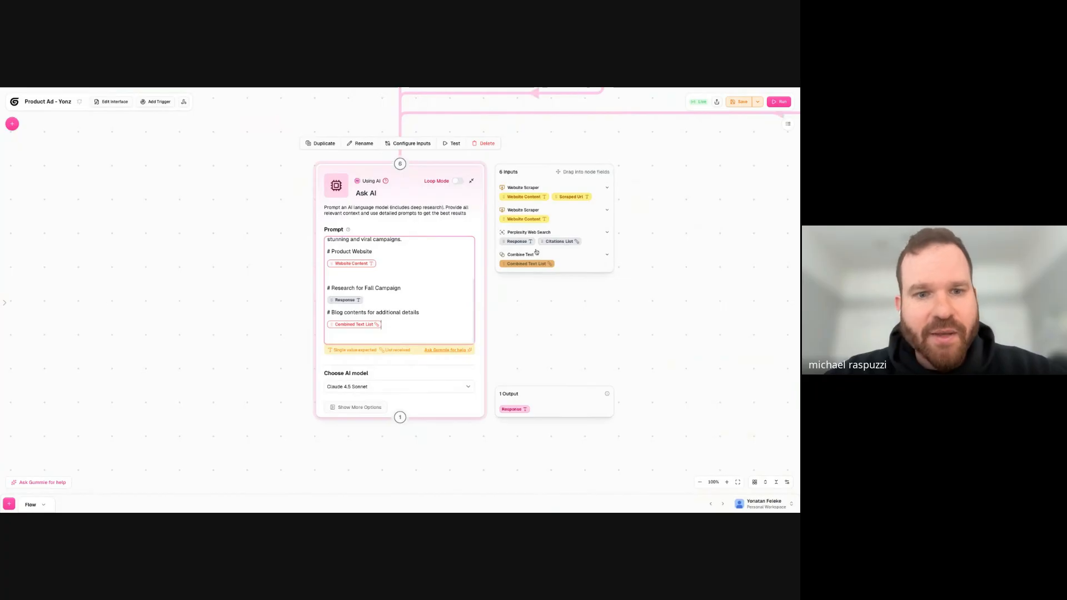
scroll(523, 275, "down", 5)
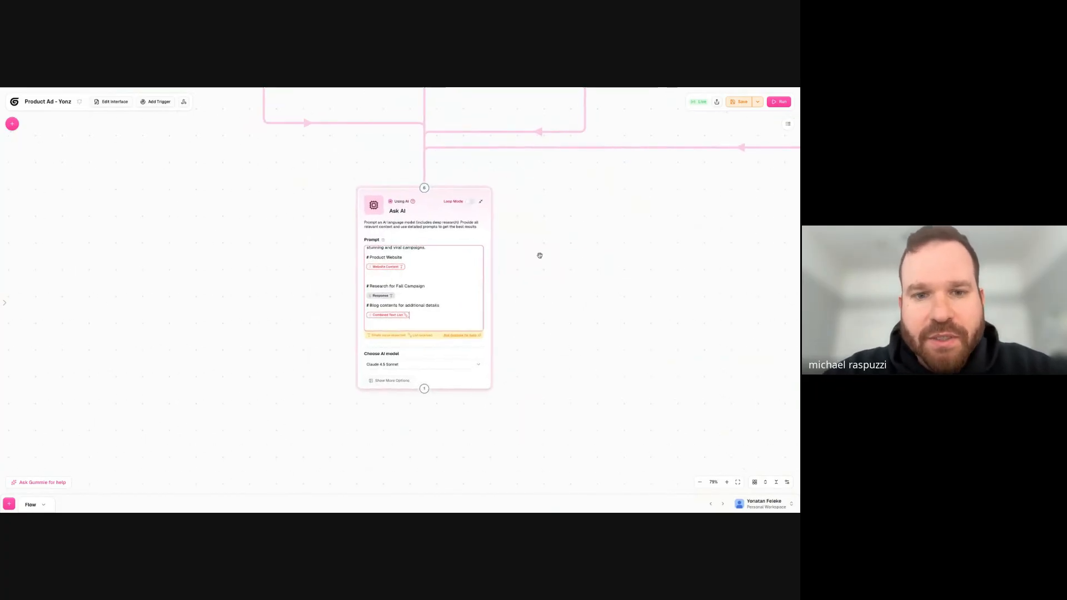
left_click_drag(613, 271, 398, 377)
scroll(389, 281, "up", 1)
scroll(389, 281, "up", 6)
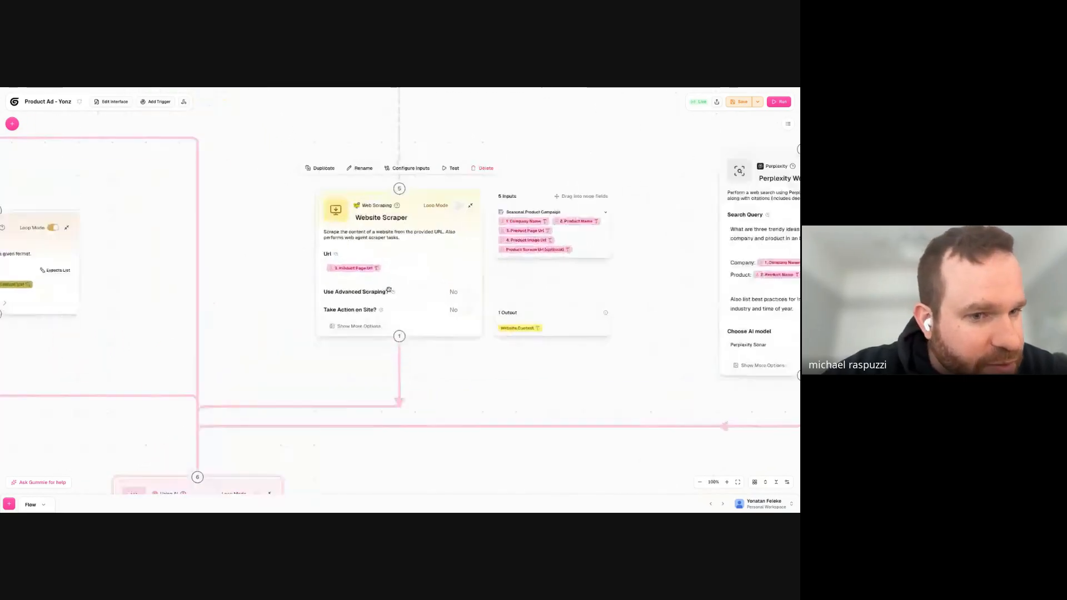
scroll(143, 319, "down", 1)
left_click_drag(140, 319, 532, 309)
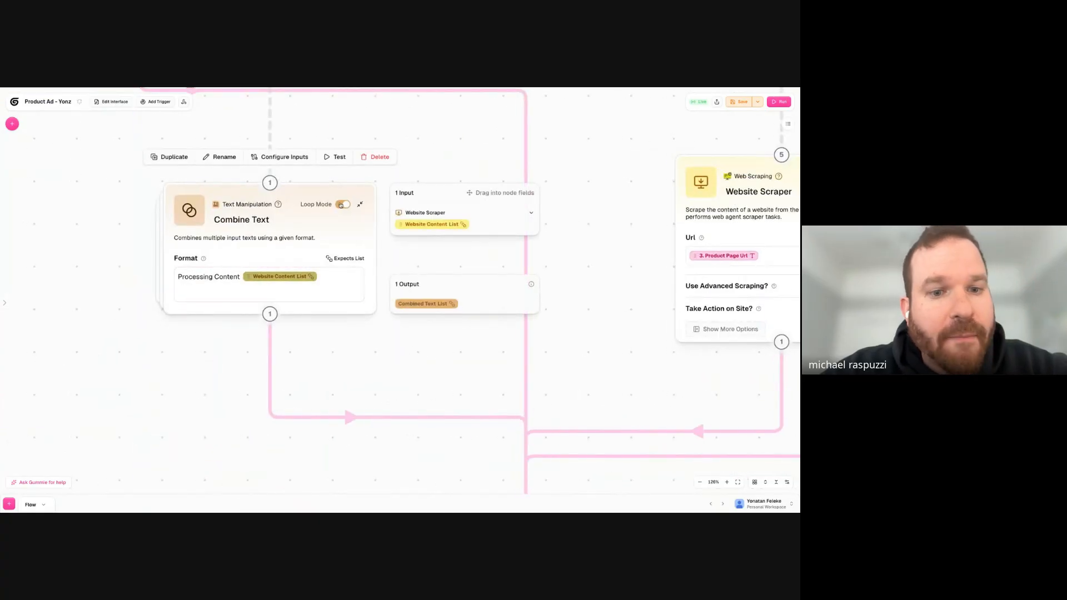
left_click(324, 279)
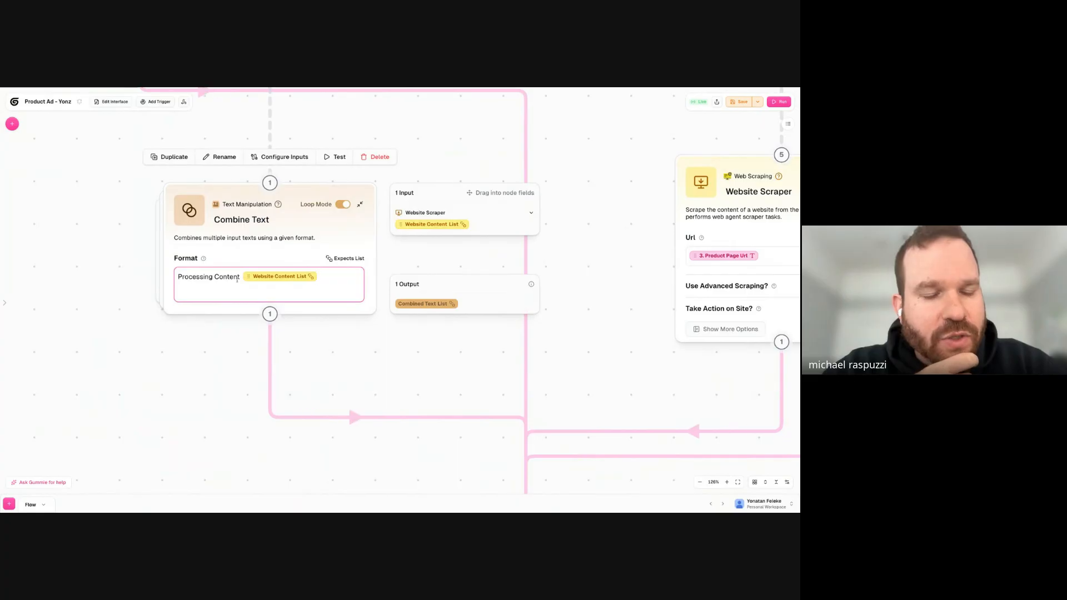
- Search the node library for "merge" and "join", and add the Join List Items node
left_click(13, 123)
type("m")
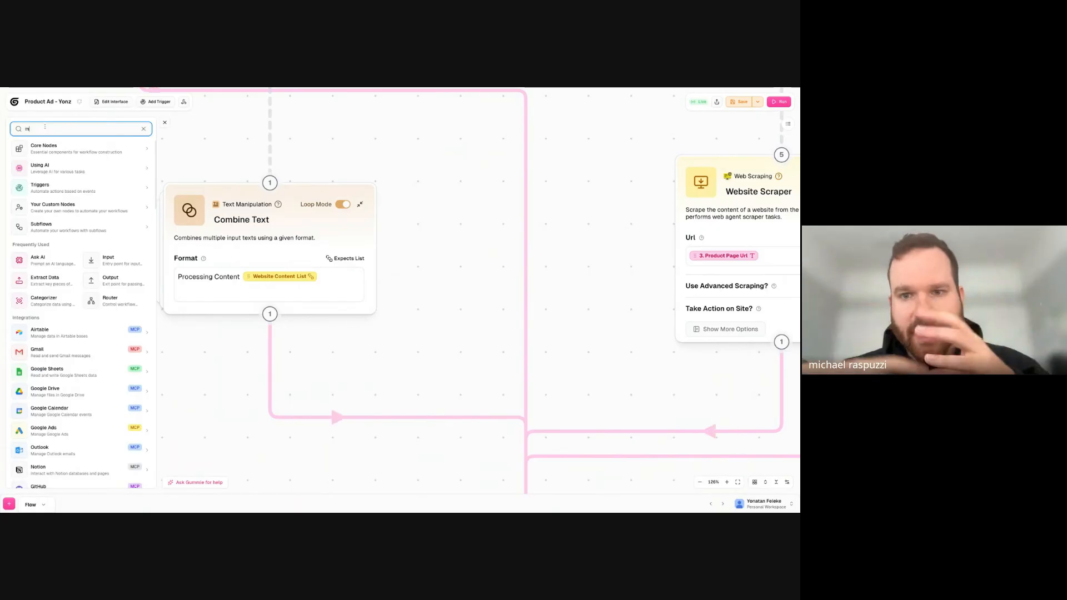
type("erge")
key("BackSpace")
key("BackSpace")
key("BackSpace")
key("BackSpace")
key("BackSpace")
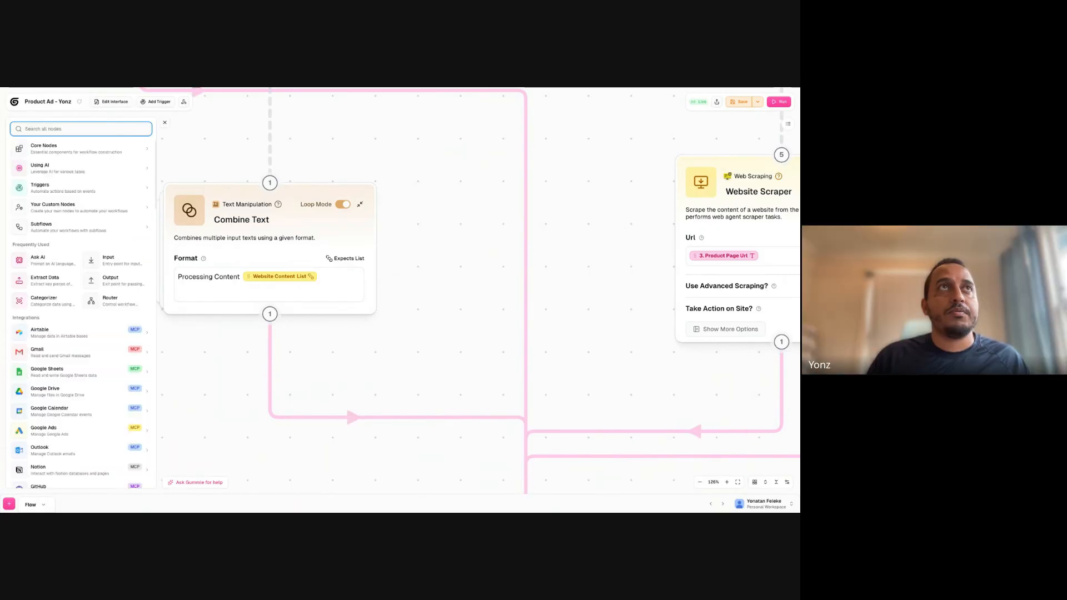
type("join")
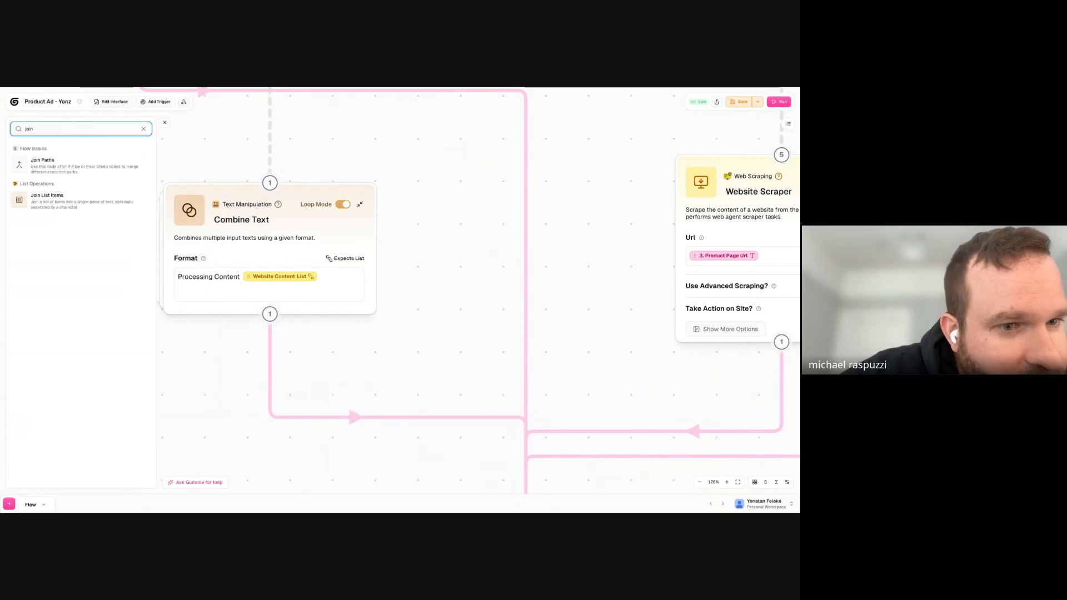
left_click(61, 199)
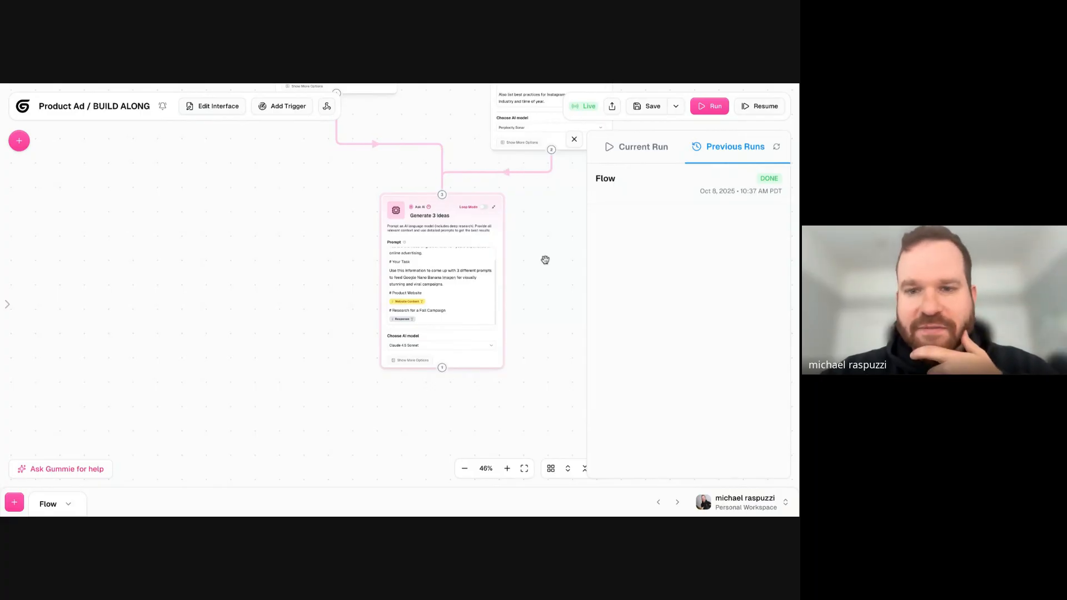
- Add an Ask AI node below the Generate 3 Ideas node and rename it "Ad Copy Writer"
left_click_drag(536, 255, 474, 256)
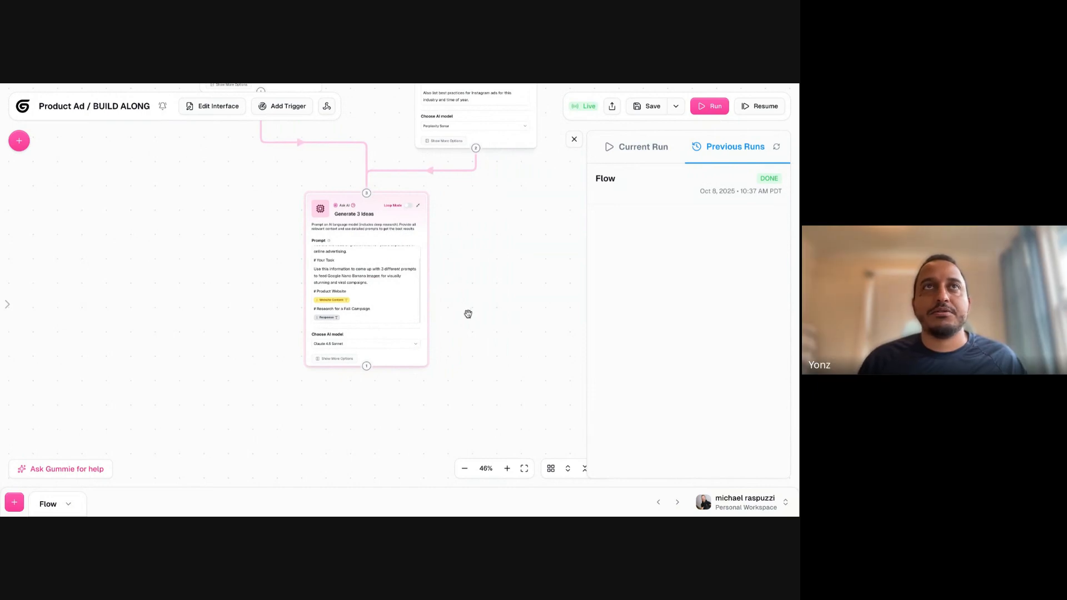
scroll(253, 283, "up", 4)
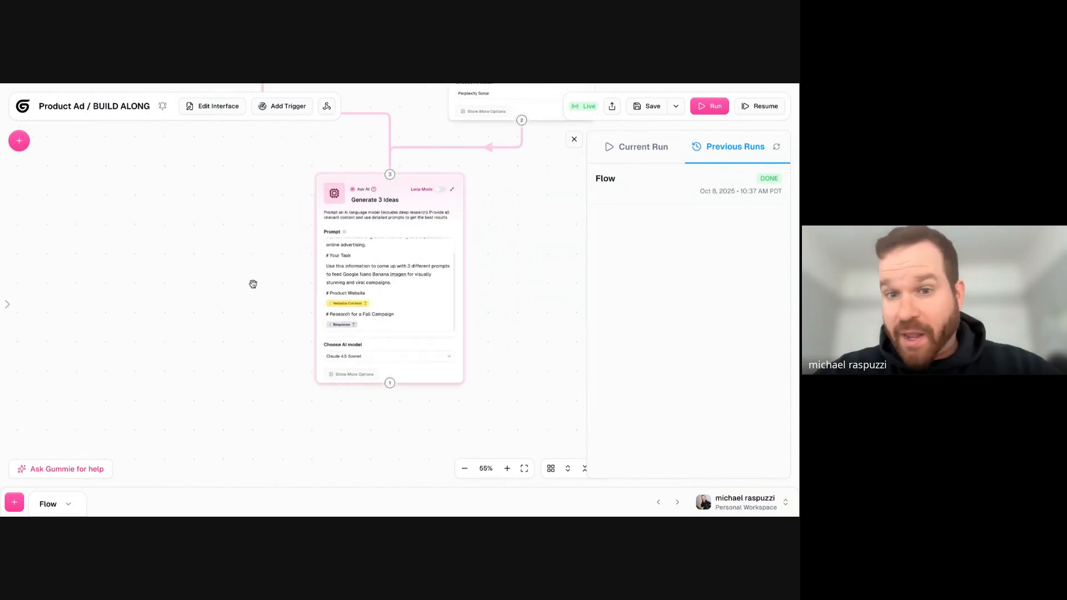
left_click_drag(248, 293, 165, 282)
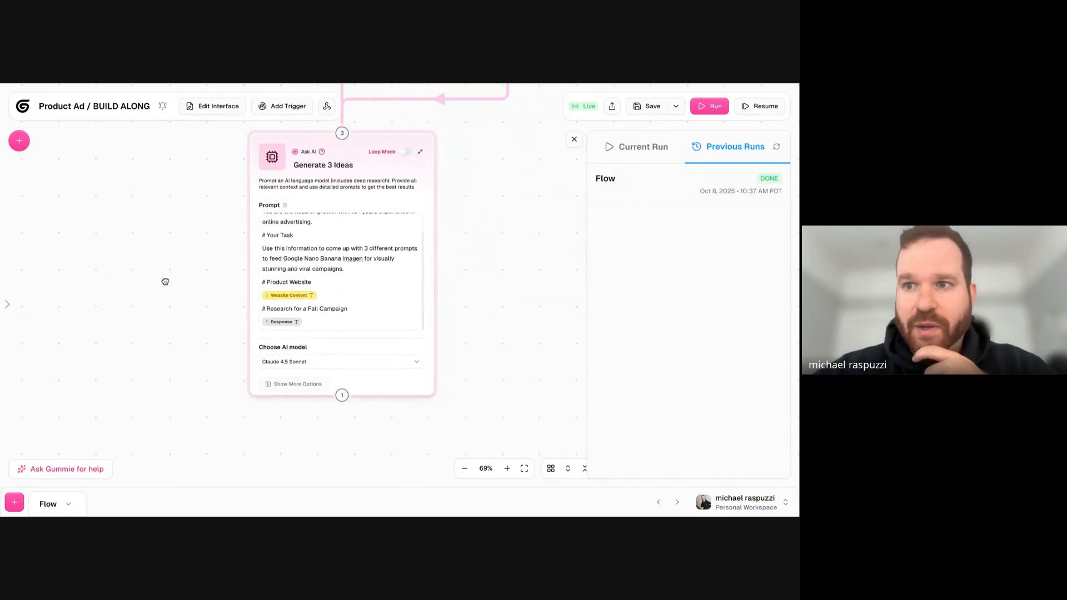
left_click_drag(178, 298, 200, 269)
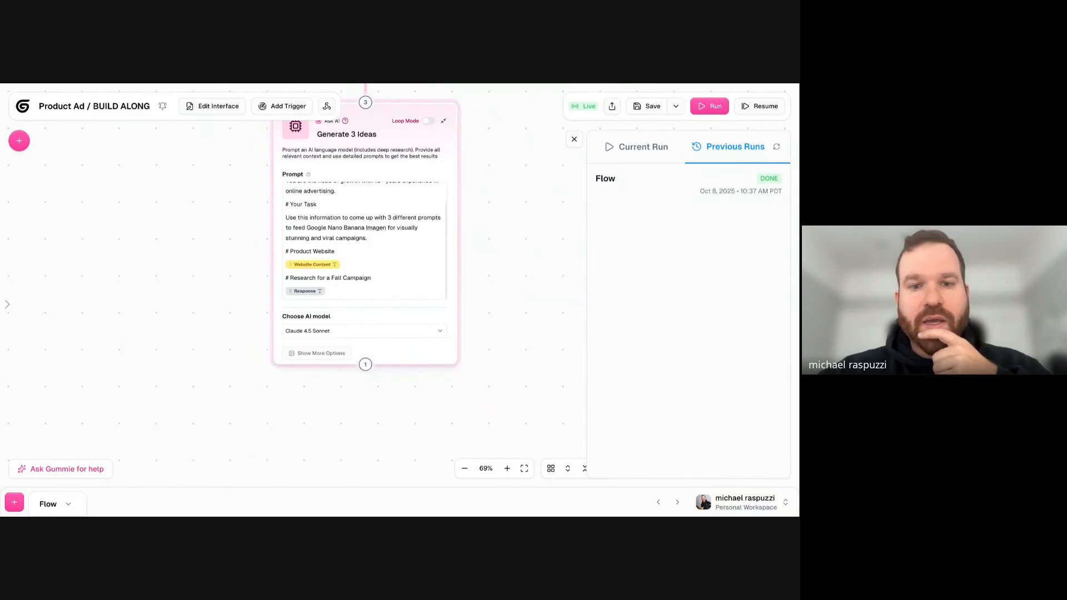
left_click_drag(207, 331, 209, 221)
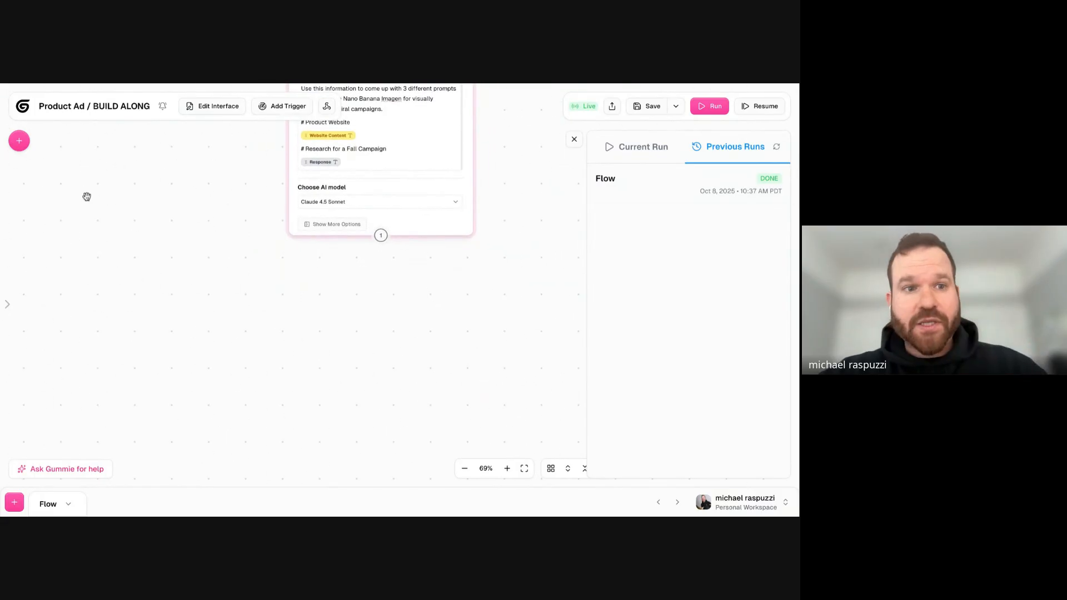
left_click(20, 146)
left_click(89, 215)
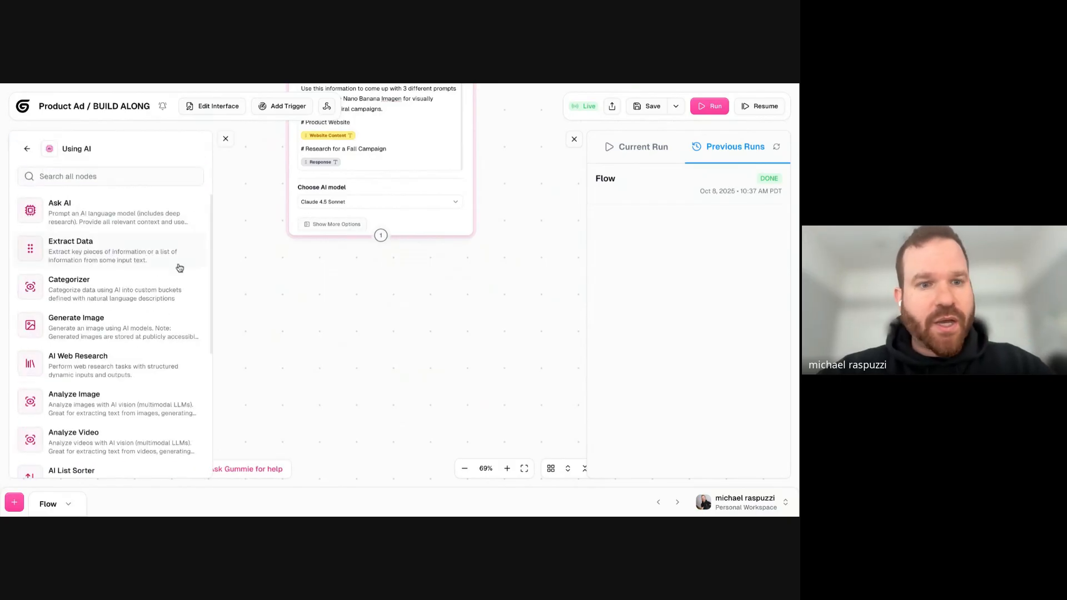
left_click(24, 156)
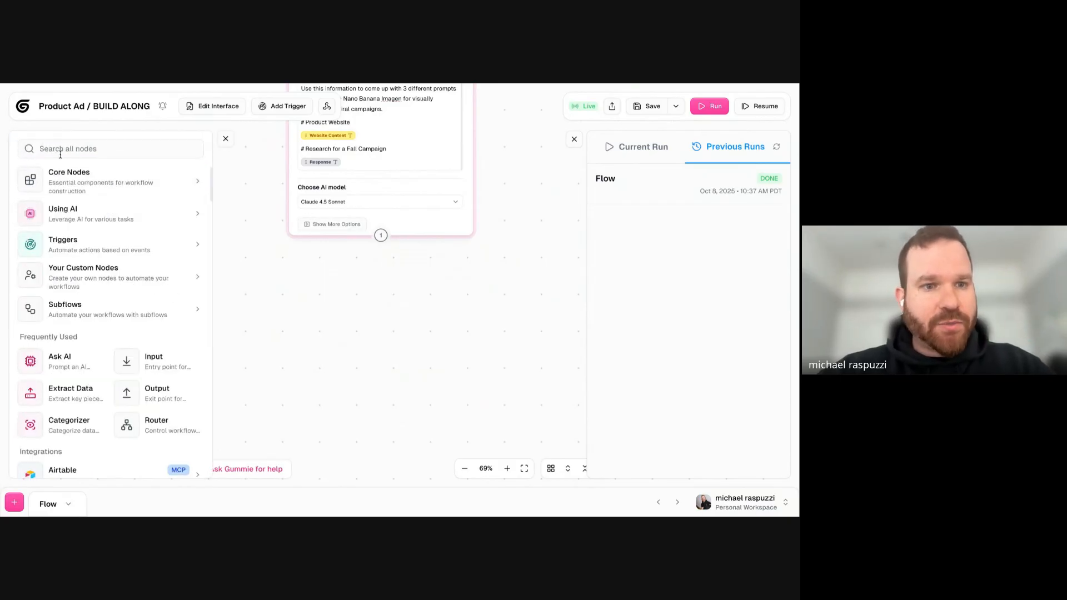
left_click(93, 214)
left_click(111, 220)
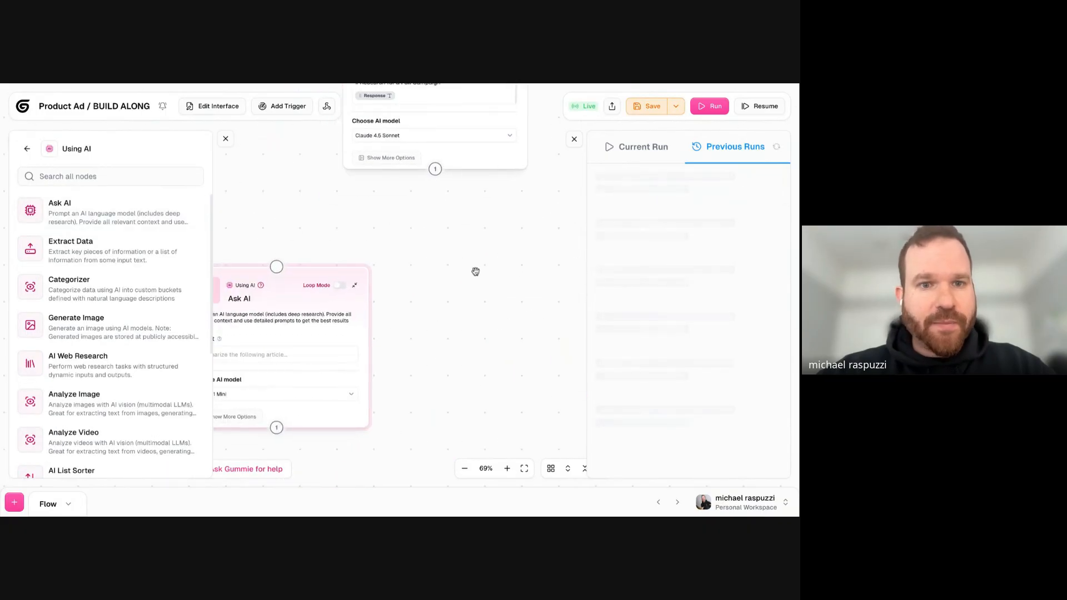
left_click(224, 140)
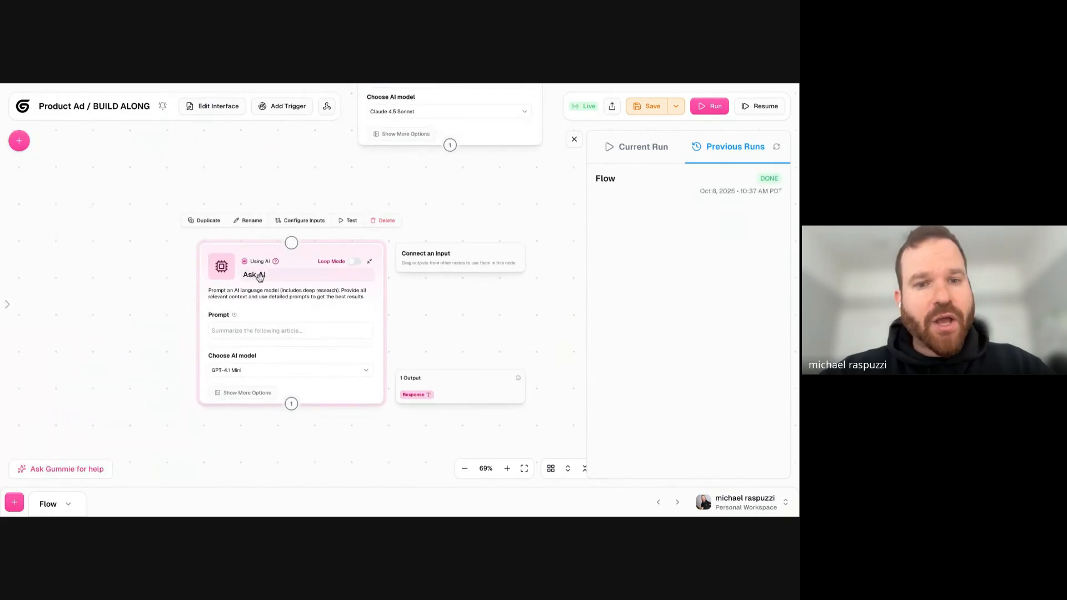
double_click(261, 275)
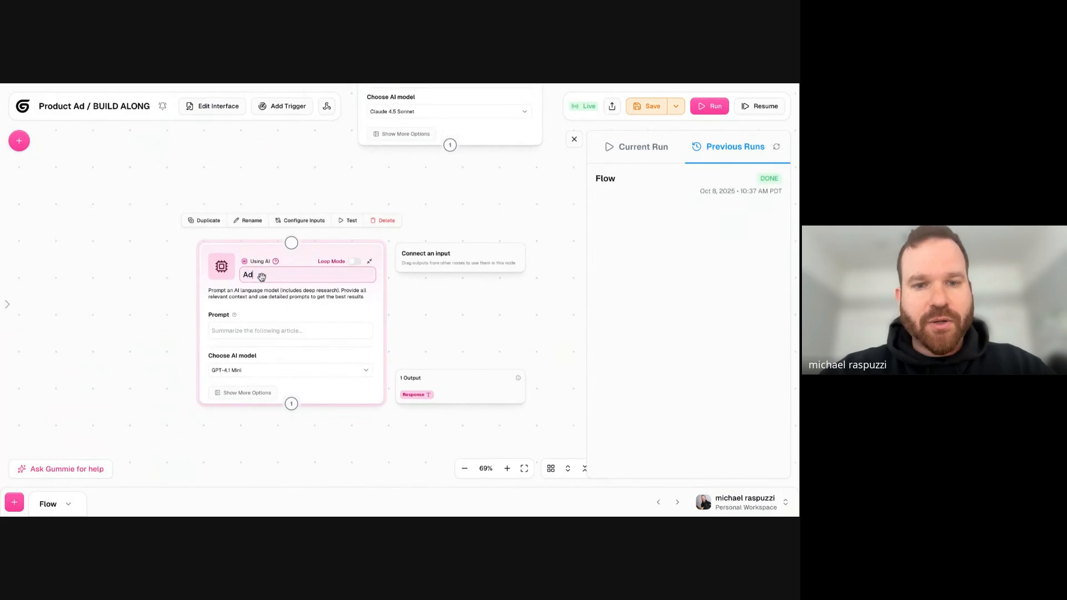
key("Return")
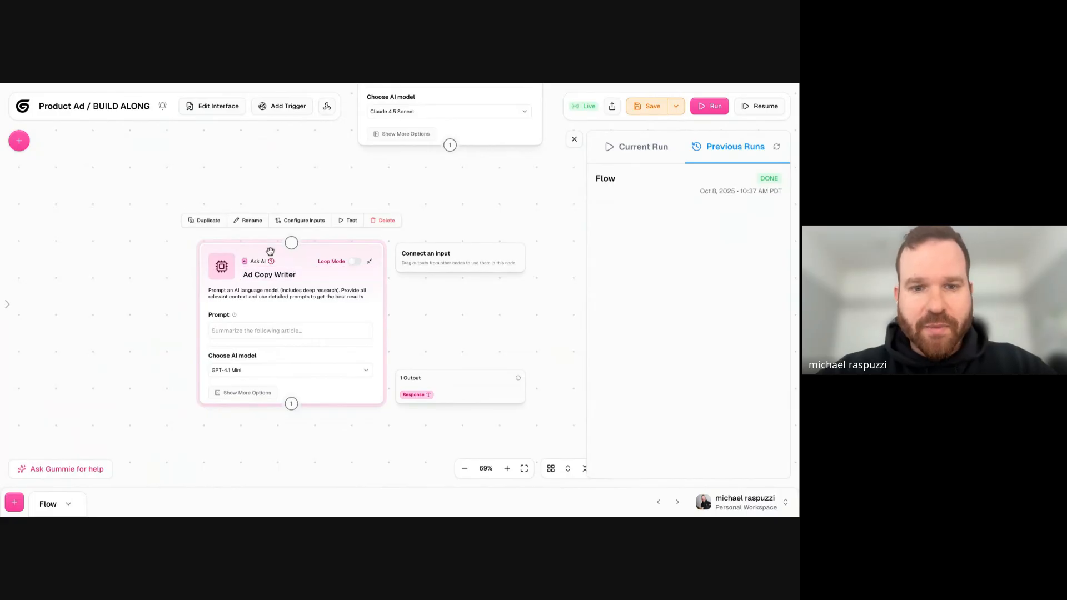
left_click(208, 220)
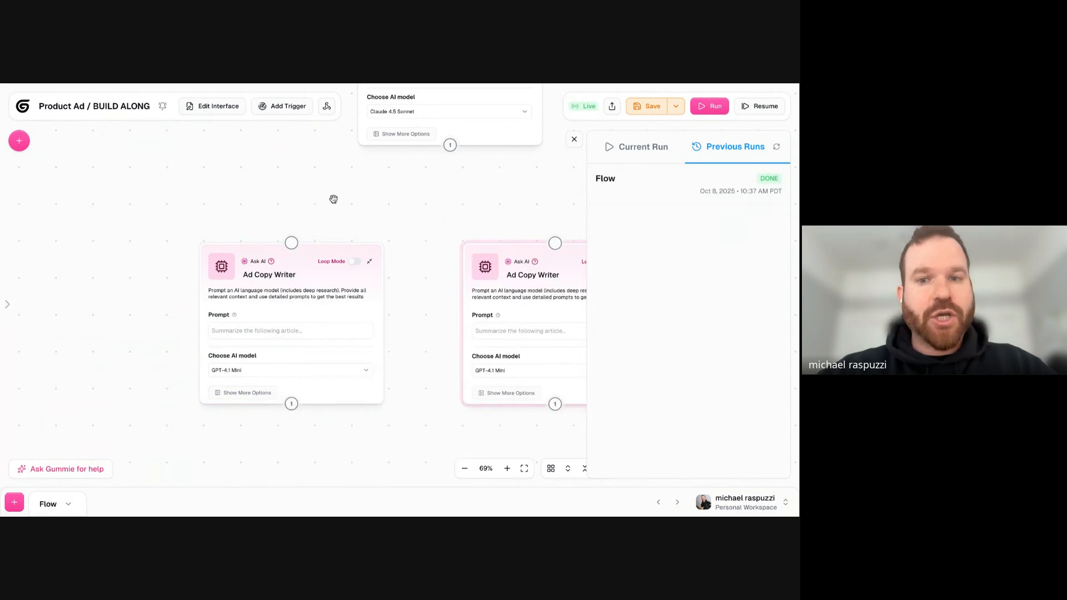
double_click(412, 276)
type("GEne")
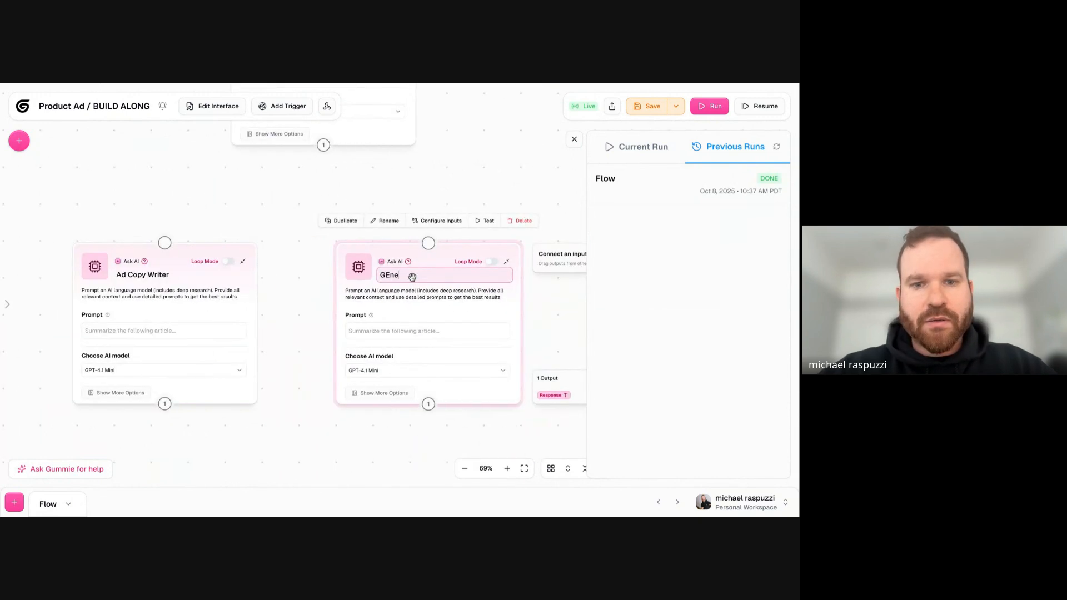
left_click(290, 268)
left_click(376, 265)
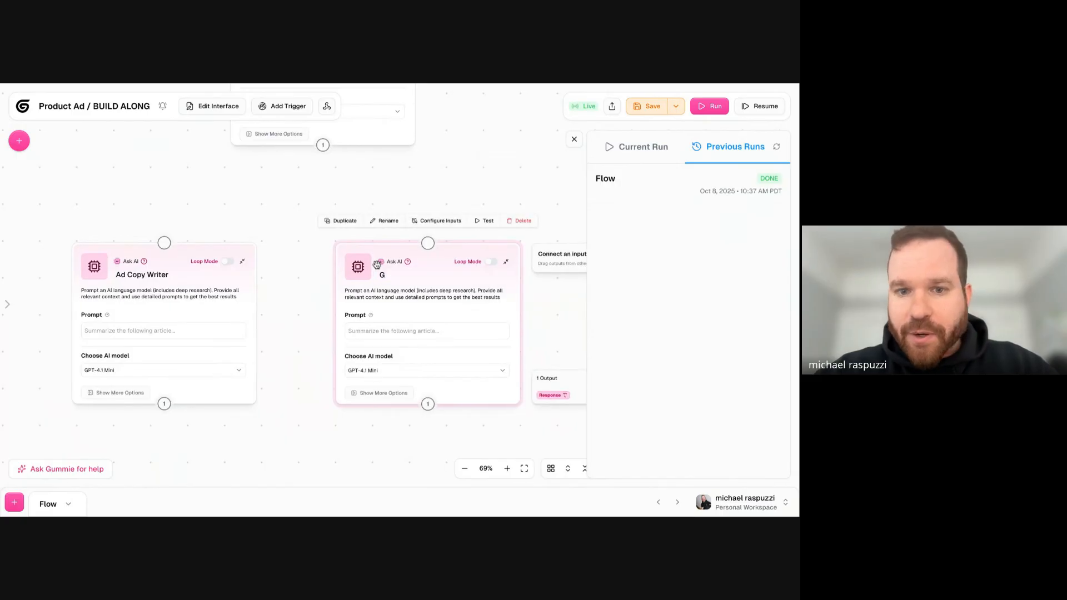
key("BackSpace")
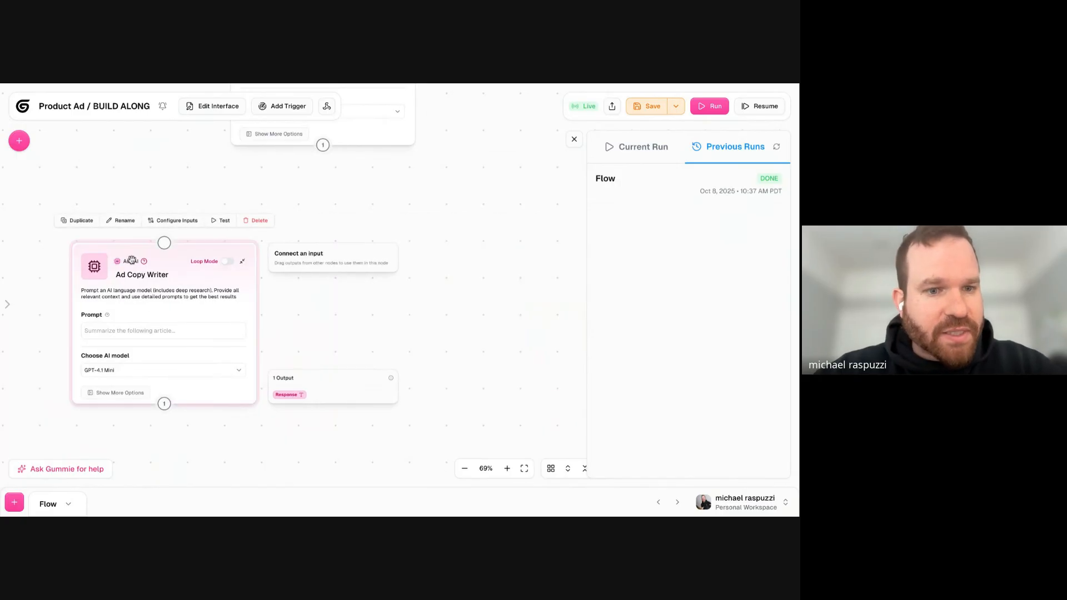
- Shift the Ad Copy Writer node slightly and connect the Generate 3 Ideas output to its input
left_click_drag(133, 260, 146, 260)
left_click_drag(213, 221, 177, 242)
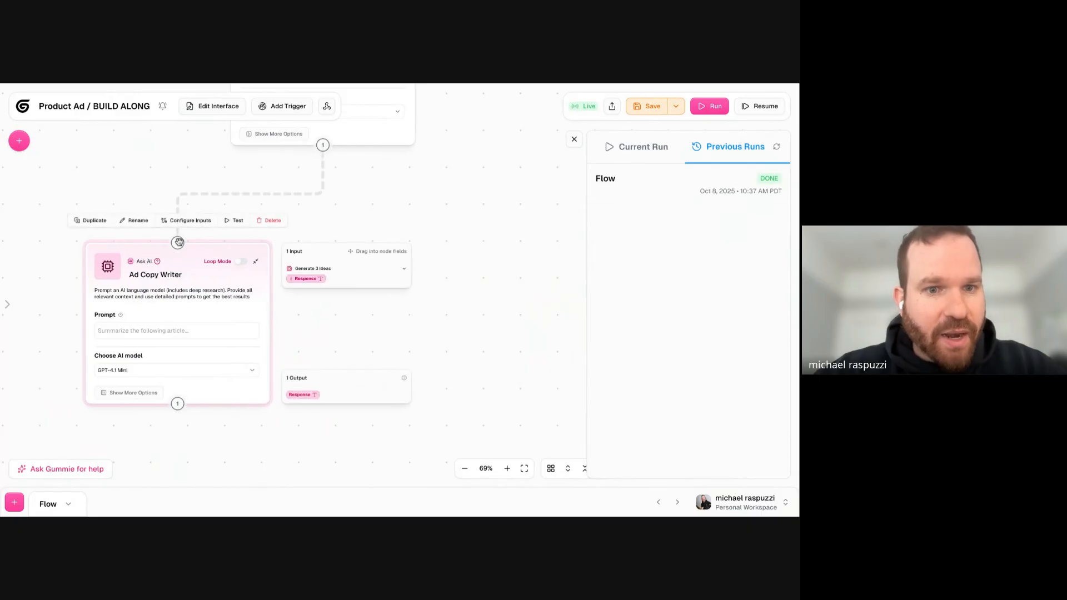
left_click_drag(351, 195, 369, 433)
left_click_drag(222, 362, 223, 162)
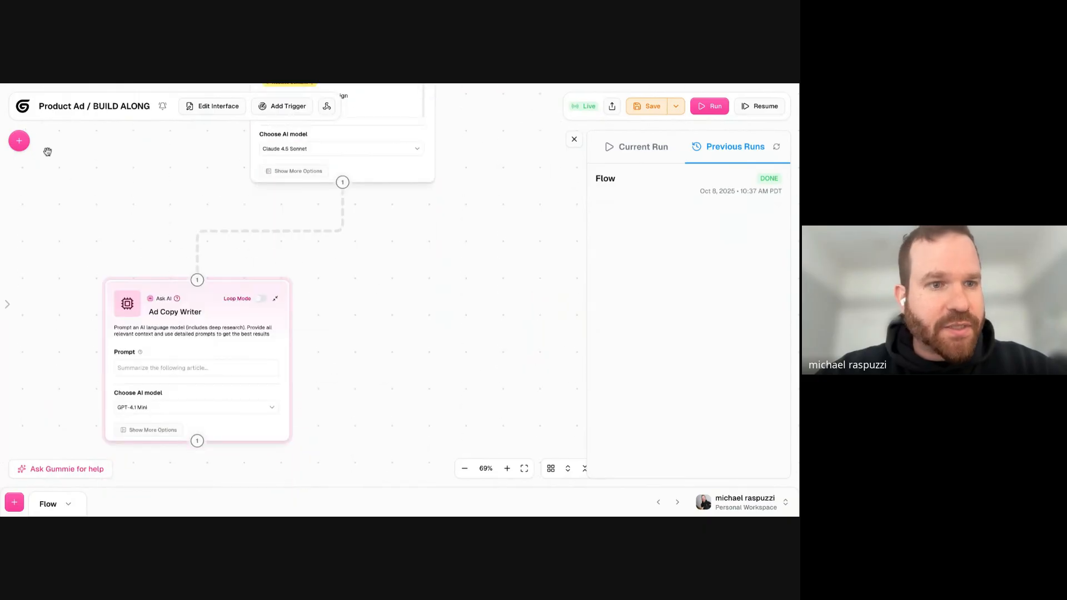
- Search the node library for "gener", add a Generate Image node beside Ad Copy Writer, and connect Generate 3 Ideas to it
left_click(20, 142)
type("gener")
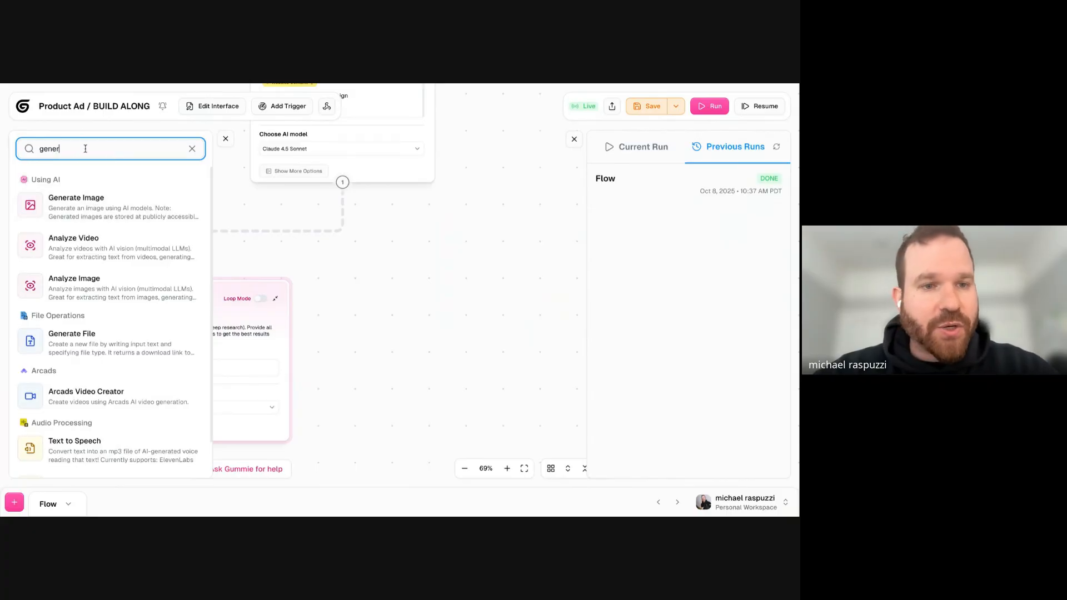
left_click(85, 207)
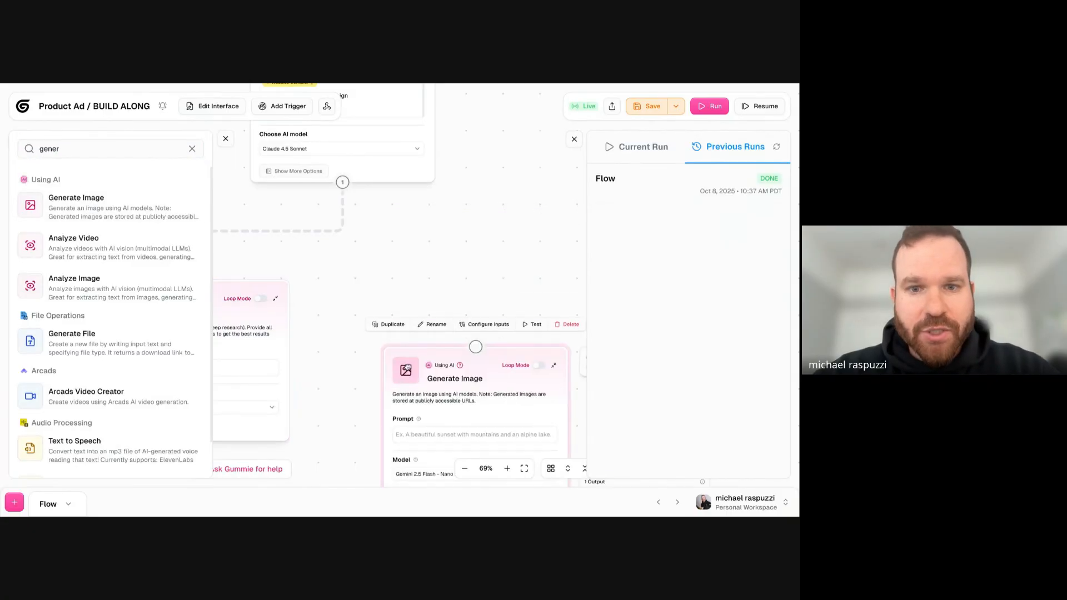
left_click_drag(343, 183, 475, 345)
scroll(422, 233, "down", 5)
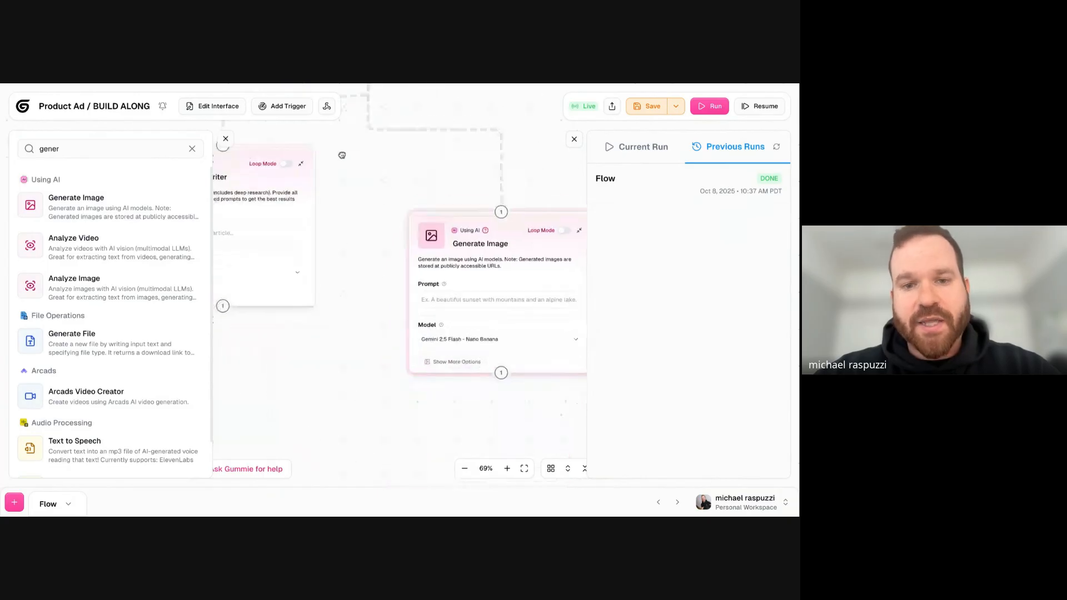
left_click_drag(419, 211, 406, 145)
mouse_move(304, 162)
left_mouse_down()
mouse_move(333, 191)
mouse_move(312, 157)
left_mouse_up()
left_click_drag(367, 358, 442, 389)
left_click(221, 139)
- Paste the Ad Copy Writer prompt asking for best-practice Instagram copy for each of the three ideas, with the Response variable and markdown output
scroll(176, 232, "up", 5)
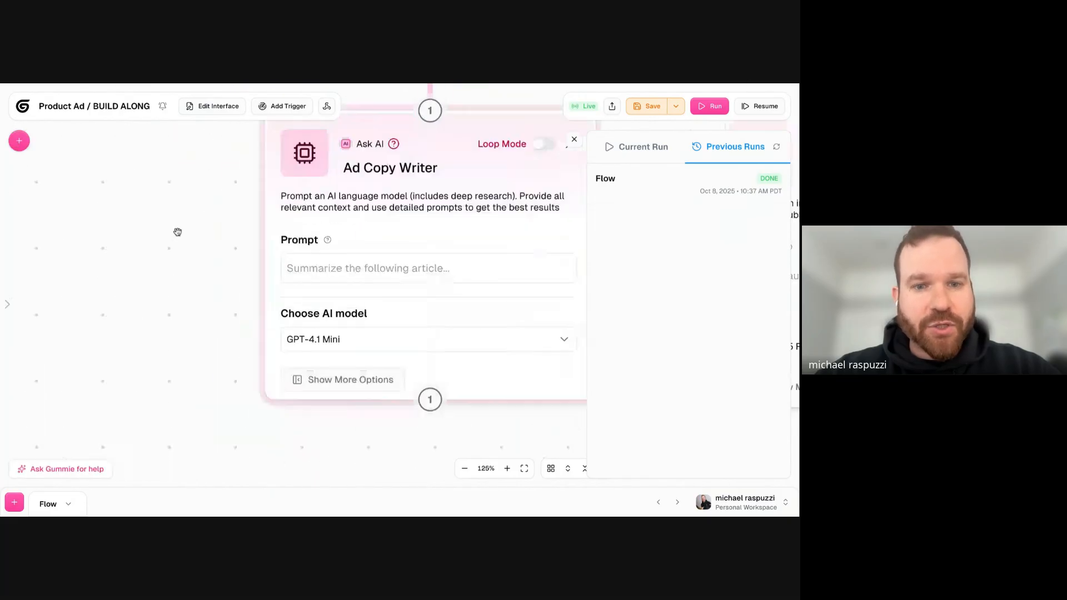
left_click(328, 266)
left_click(146, 84)
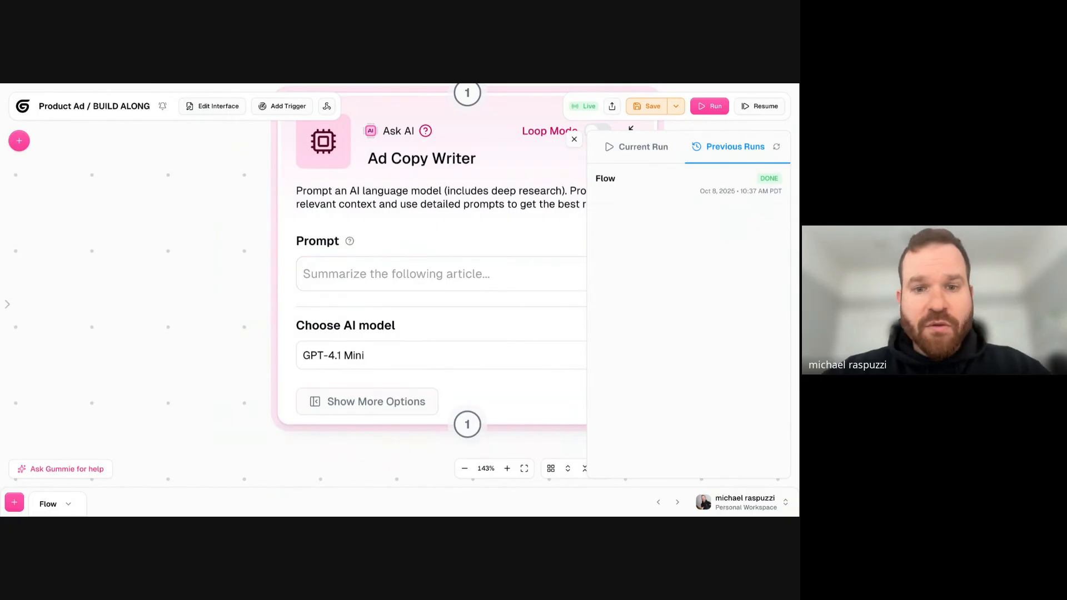
left_click_drag(174, 315, 92, 307)
left_click(334, 268)
type("For each of these three ideas generate instagram copy that follows best practices. Response Output in markdown.")
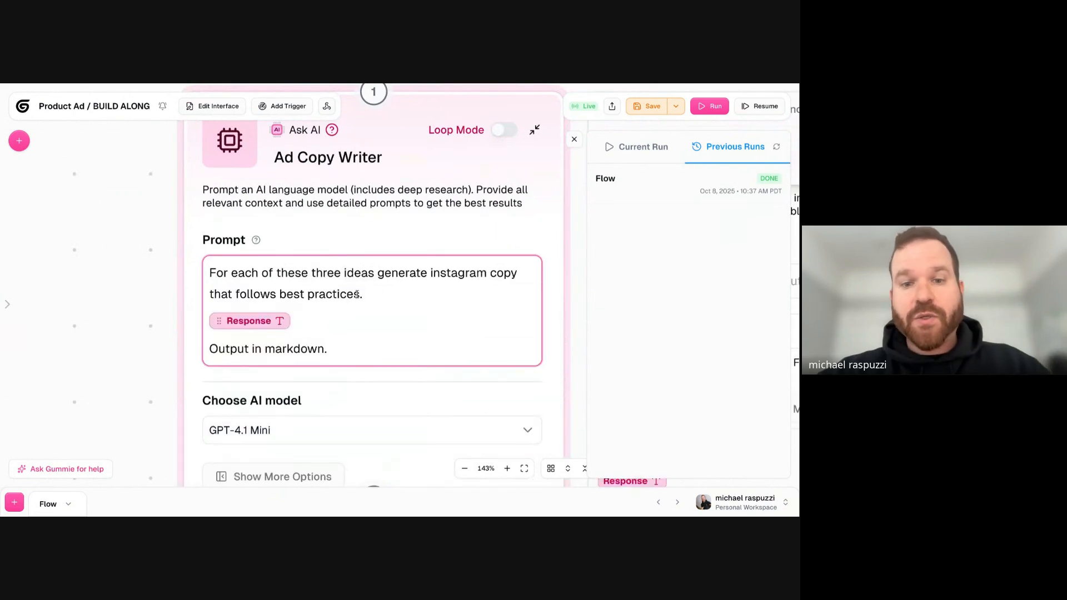
left_click_drag(125, 294, 64, 293)
scroll(64, 294, "down", 3)
scroll(64, 293, "up", 4)
scroll(63, 292, "down", 3)
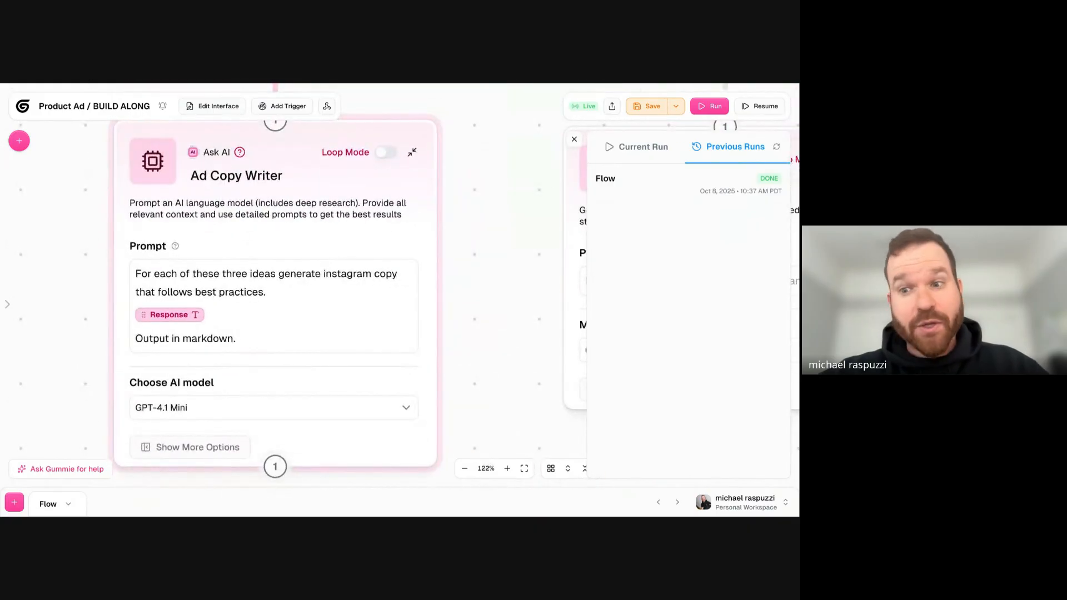
- Delete the Response variable from the Ad Copy Writer prompt and reinsert it from the Generate 3 Ideas input
left_click(230, 278)
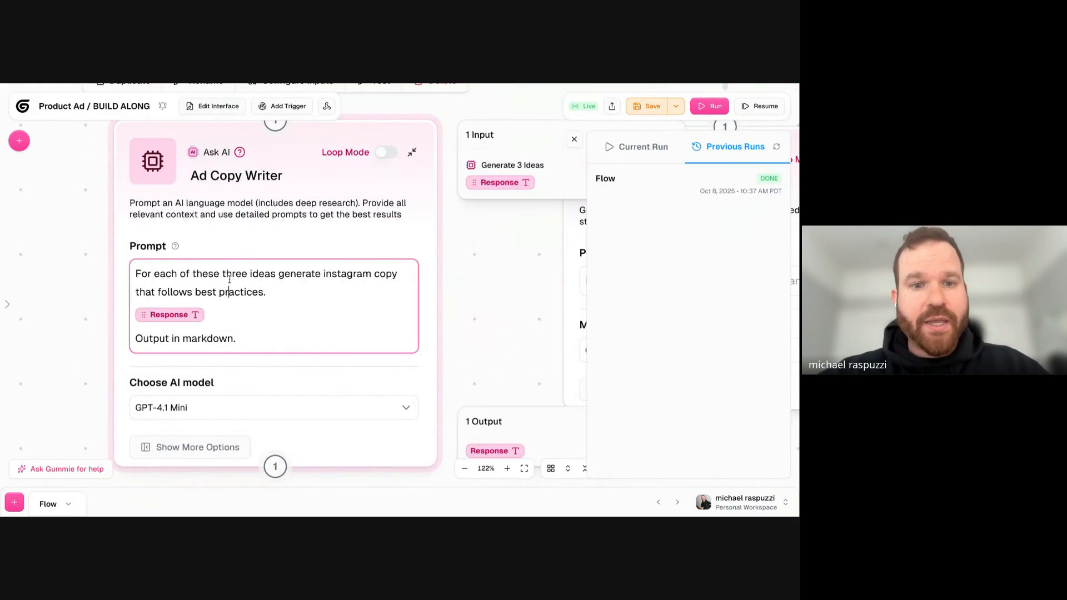
triple_click(230, 278)
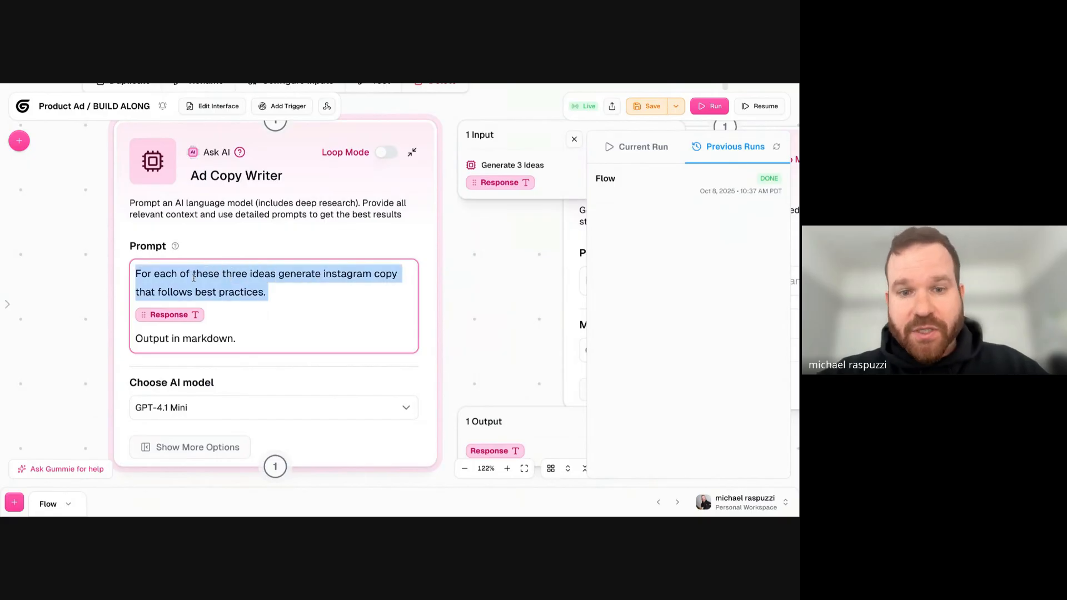
left_click(218, 312)
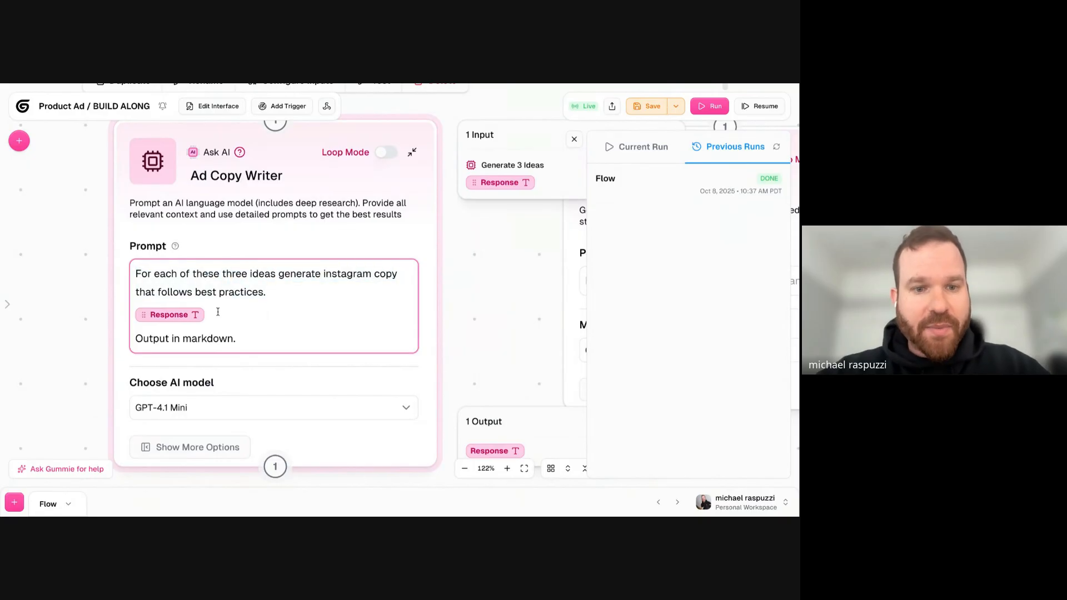
key("BackSpace")
left_click_drag(476, 182, 167, 315)
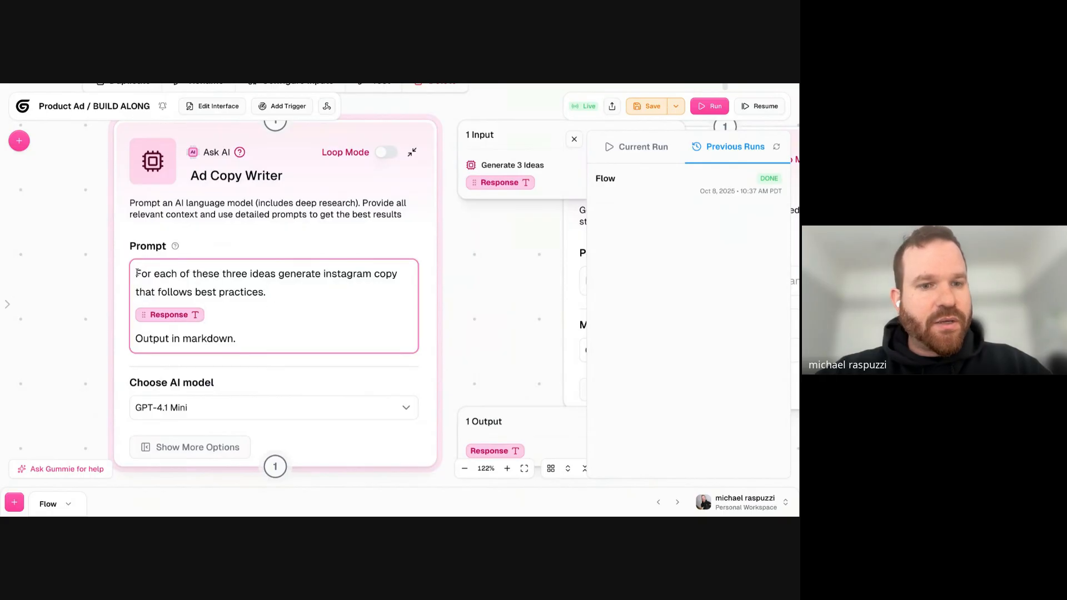
- Set the Ad Copy Writer node's AI model to Claude 4.5 Sonnet
triple_click(225, 339)
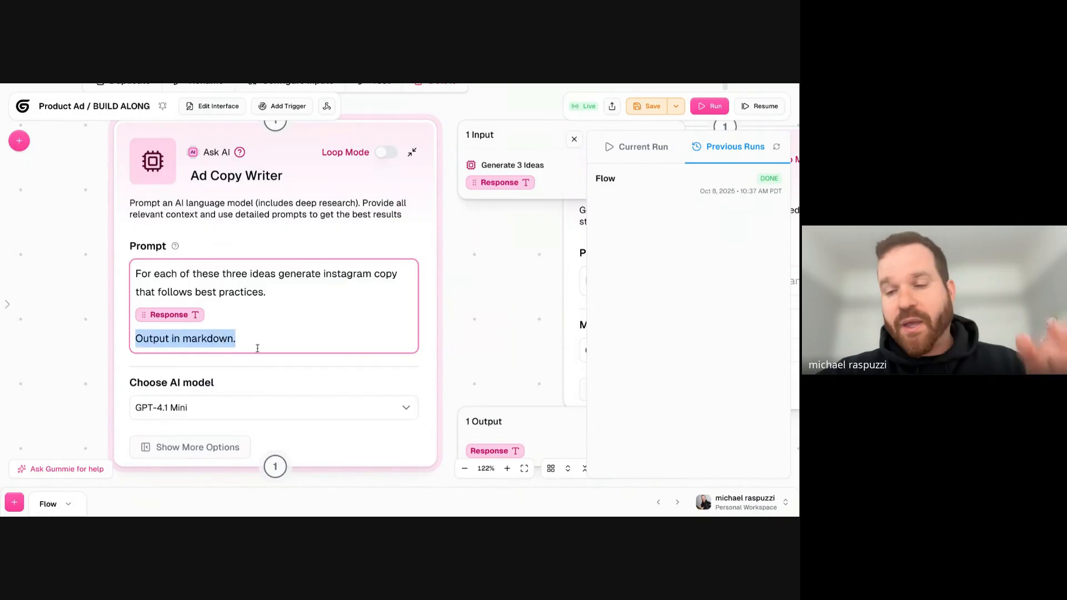
left_click(267, 414)
scroll(280, 367, "down", 8)
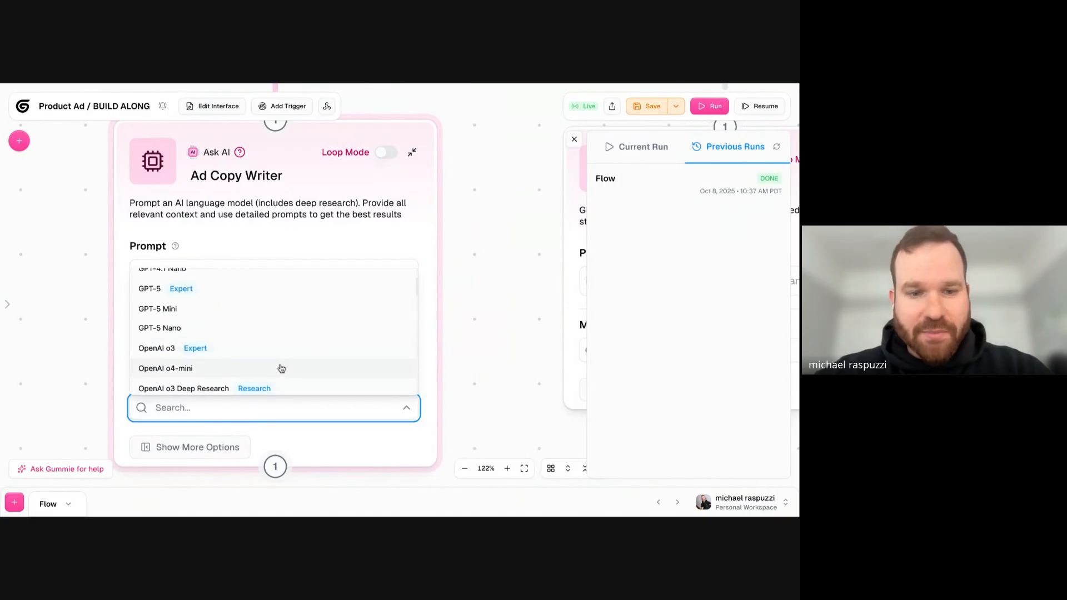
scroll(281, 368, "down", 2)
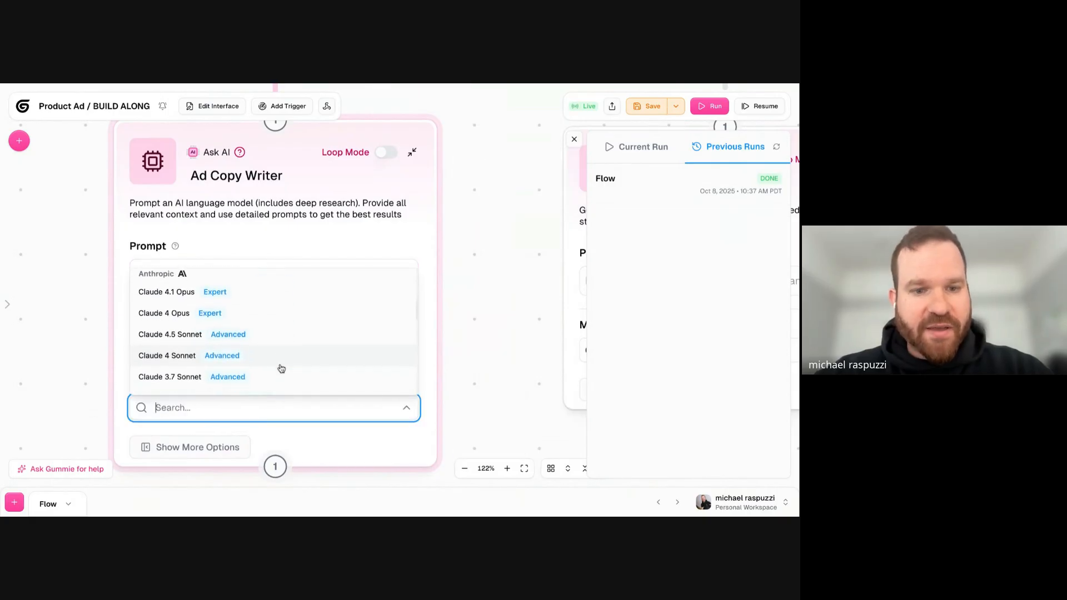
left_click(190, 334)
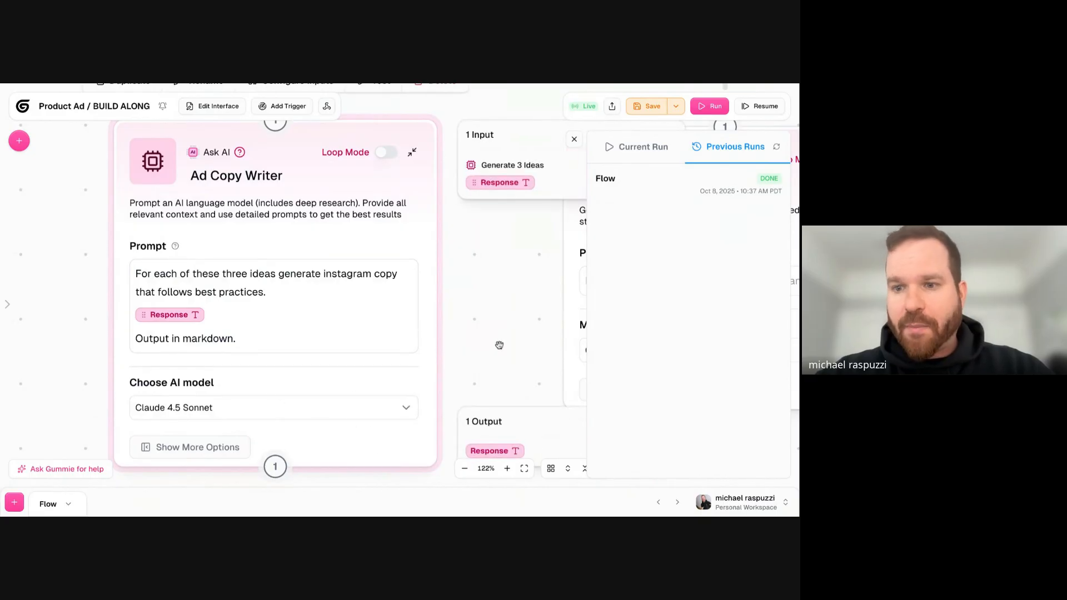
- Select Gemini 2.5 Flash - Nano Banana as the model of the Generate Image node
scroll(499, 345, "down", 5)
left_click_drag(439, 323, 295, 322)
triple_click(126, 268)
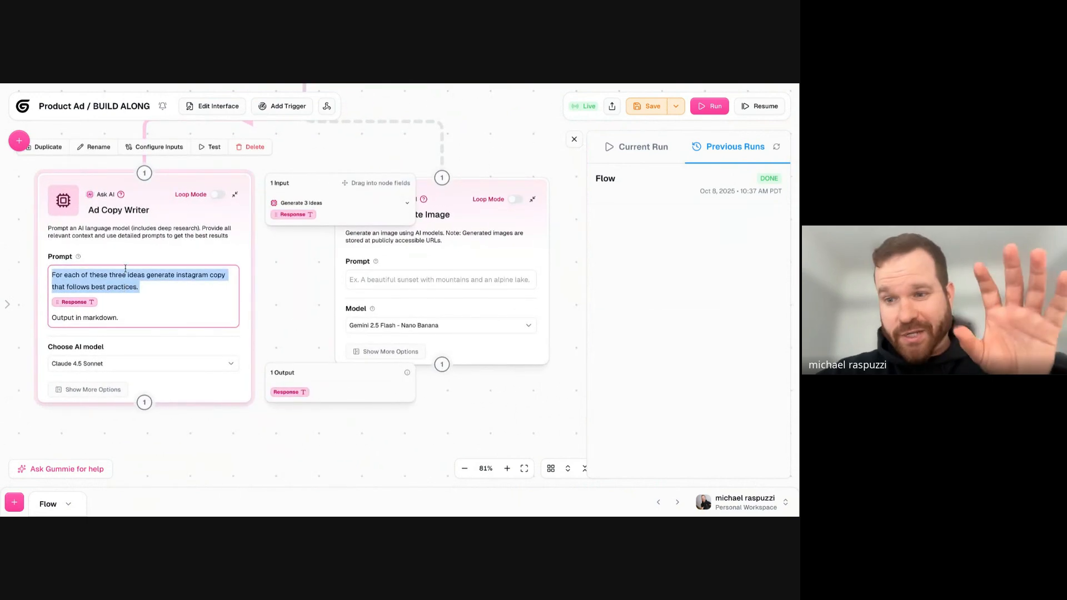
left_click(461, 199)
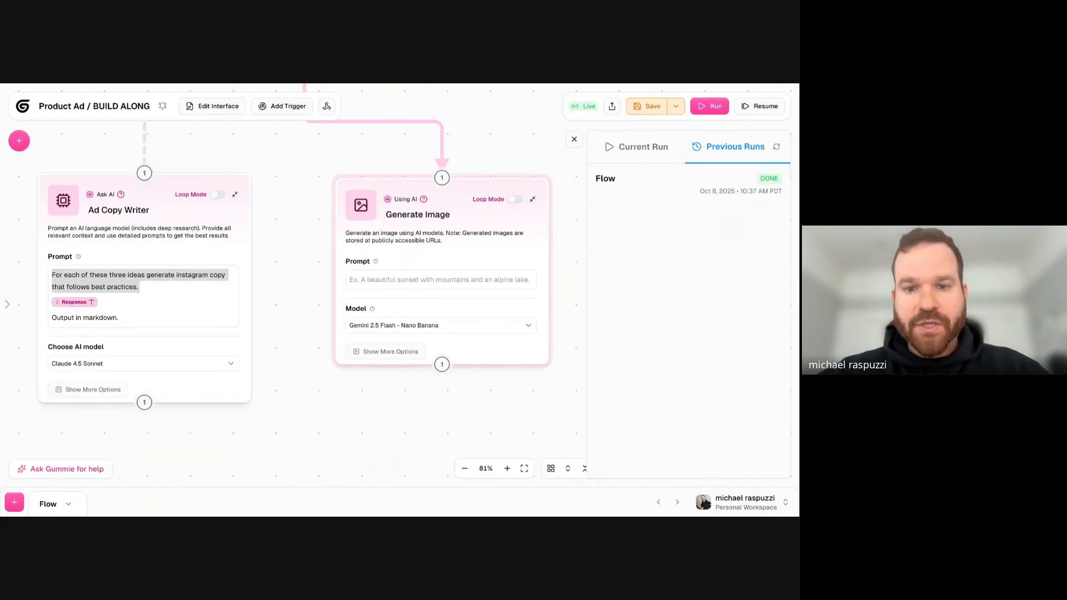
left_click(424, 325)
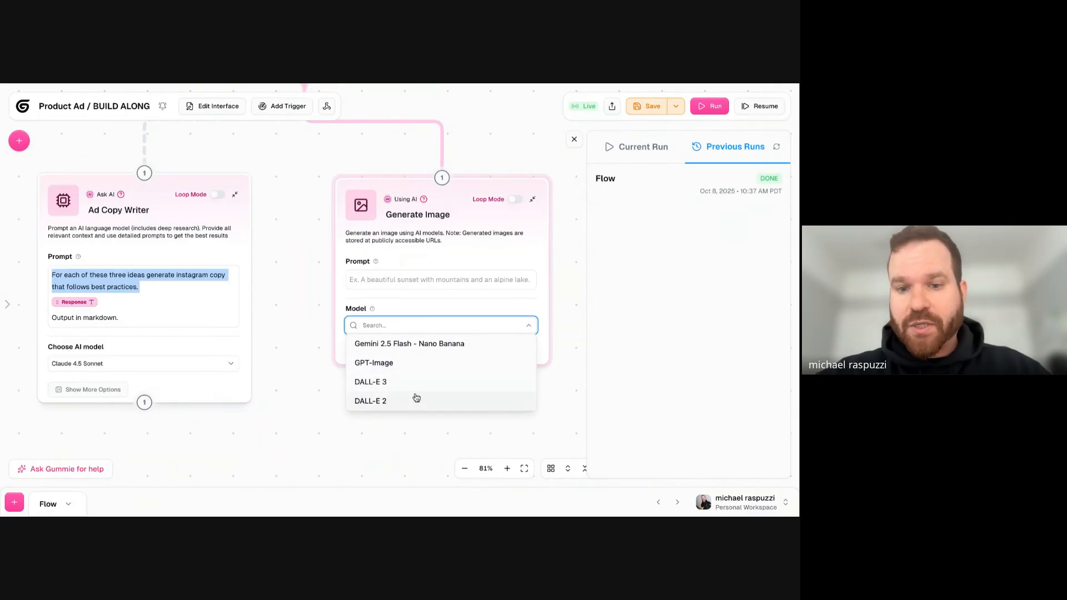
left_click(412, 344)
- Paste the Generate Image prompt "Generate 3 different images. One based on each campaign idea" and insert the Response variable from Generate 3 Ideas below it
left_click(428, 281)
type("Generate 3 different images. One based on each campaign idea")
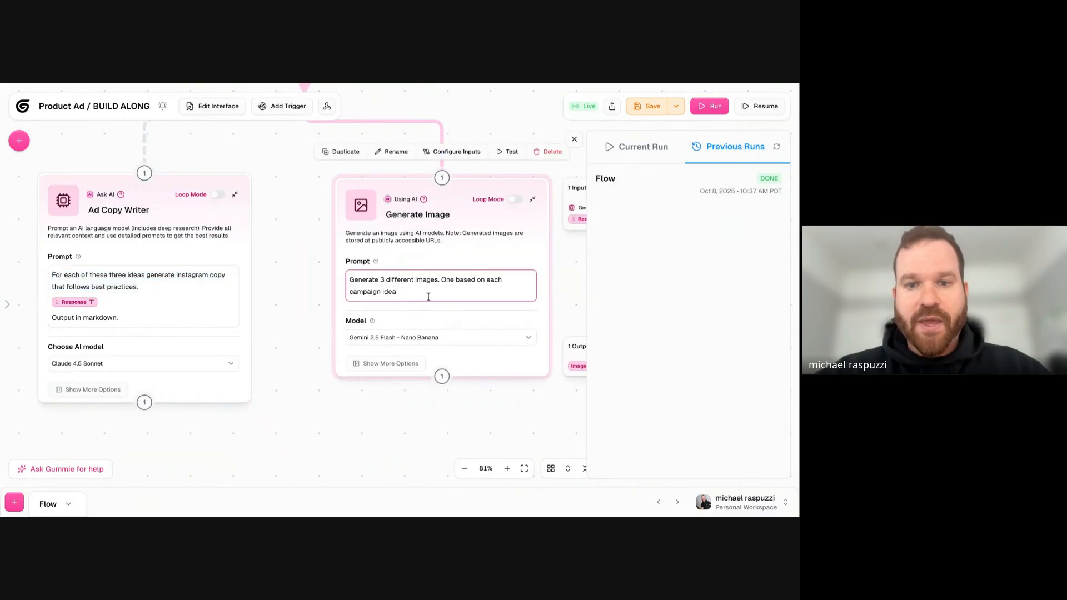
scroll(279, 291, "up", 5)
left_click_drag(322, 291, 102, 268)
left_click(315, 294)
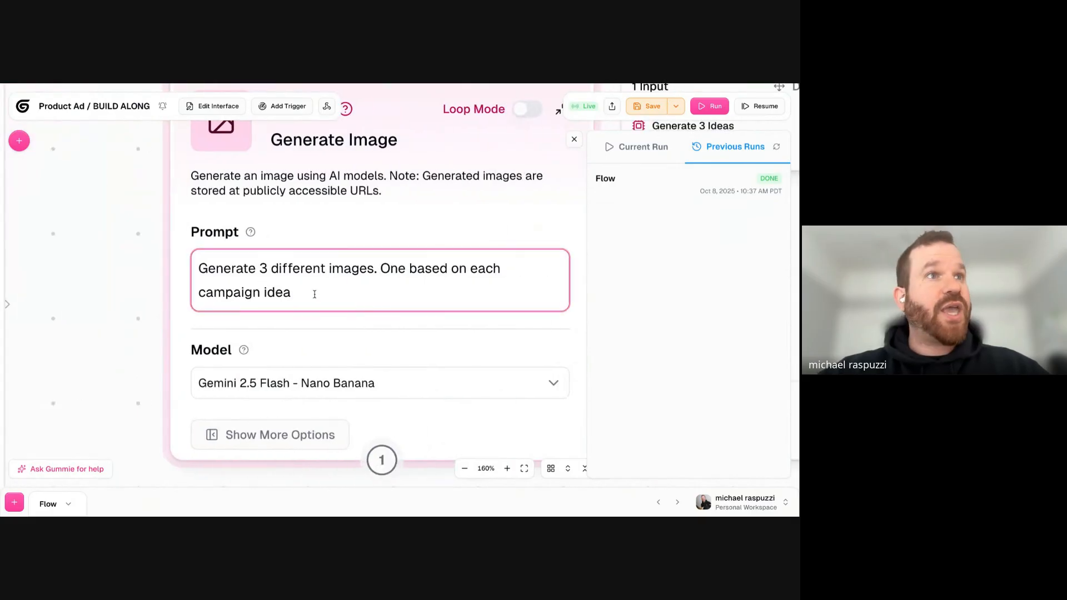
key("Return")
scroll(214, 319, "down", 5)
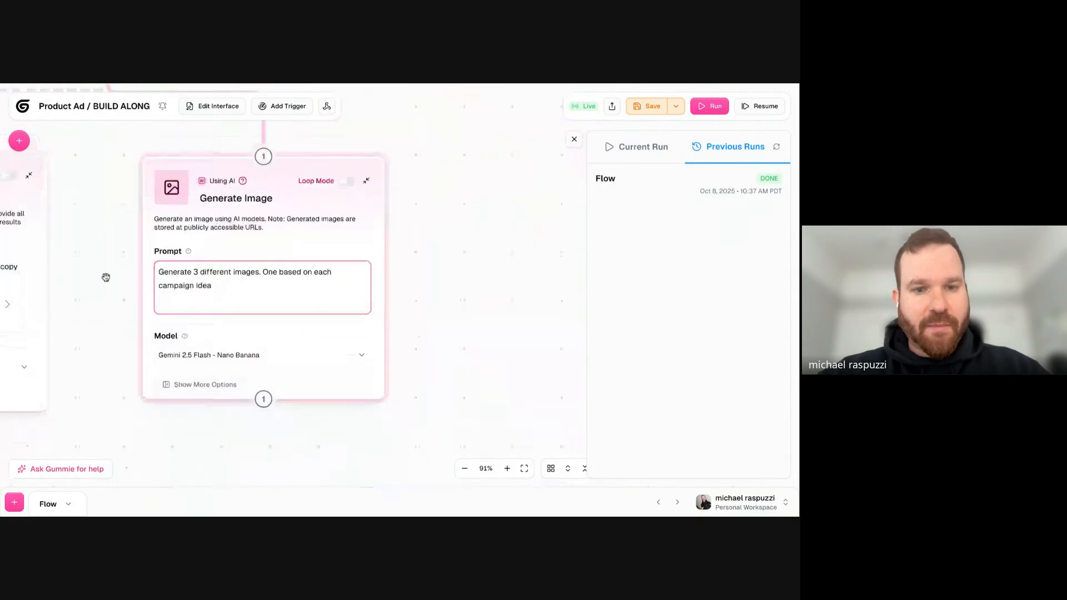
left_click(417, 207)
scroll(448, 248, "left", 5)
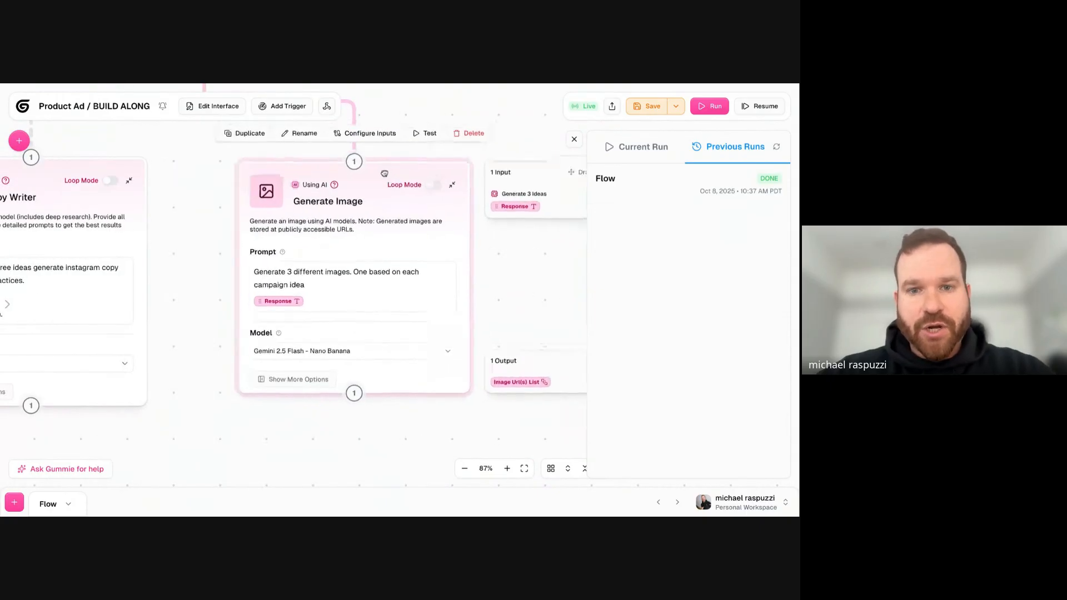
left_click_drag(384, 173, 387, 170)
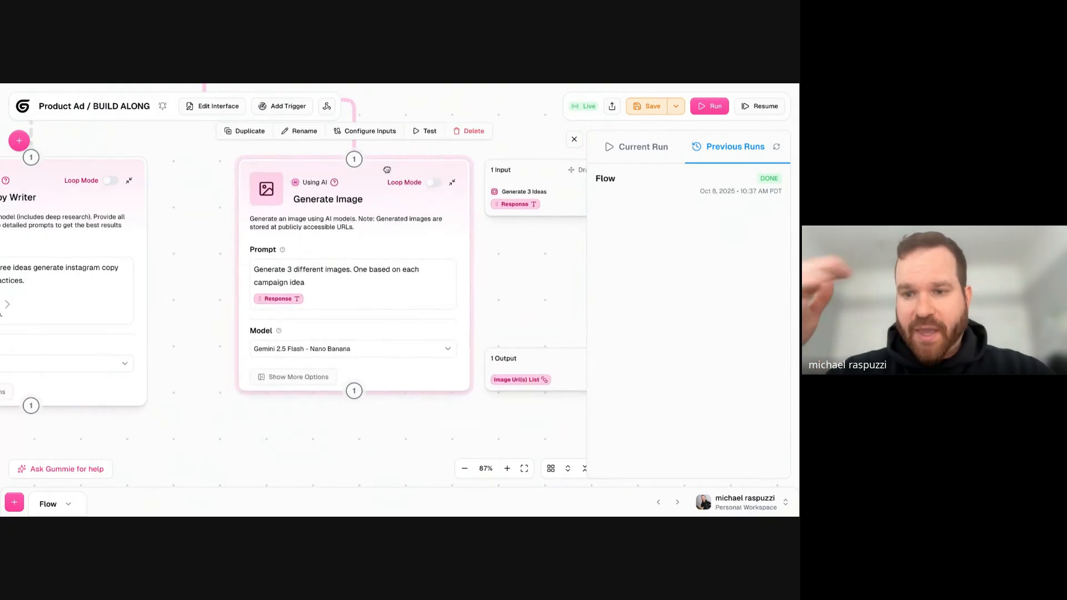
triple_click(289, 261)
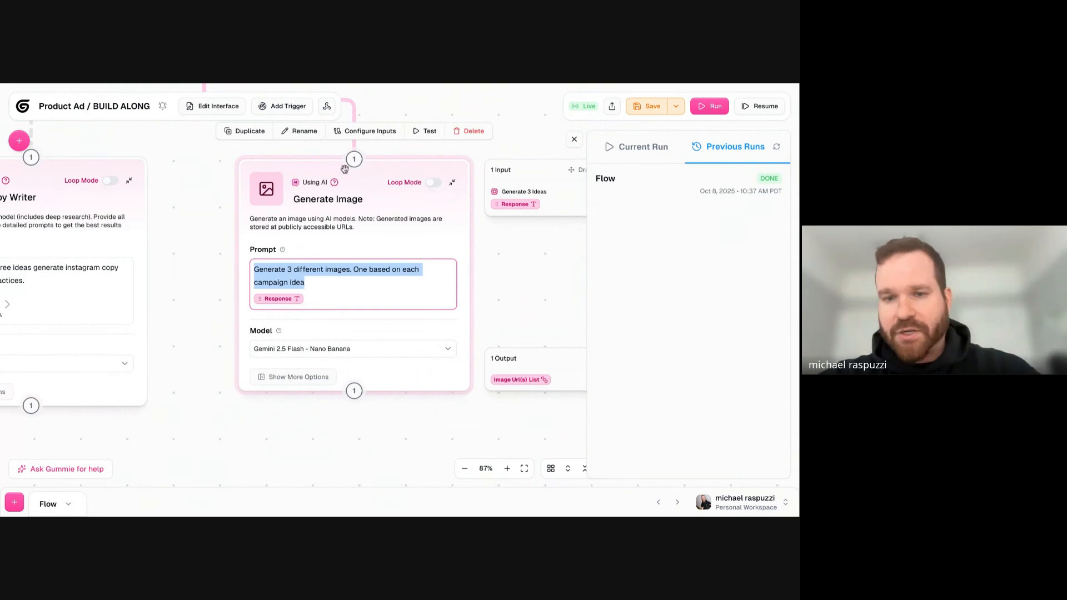
left_click_drag(386, 177, 387, 175)
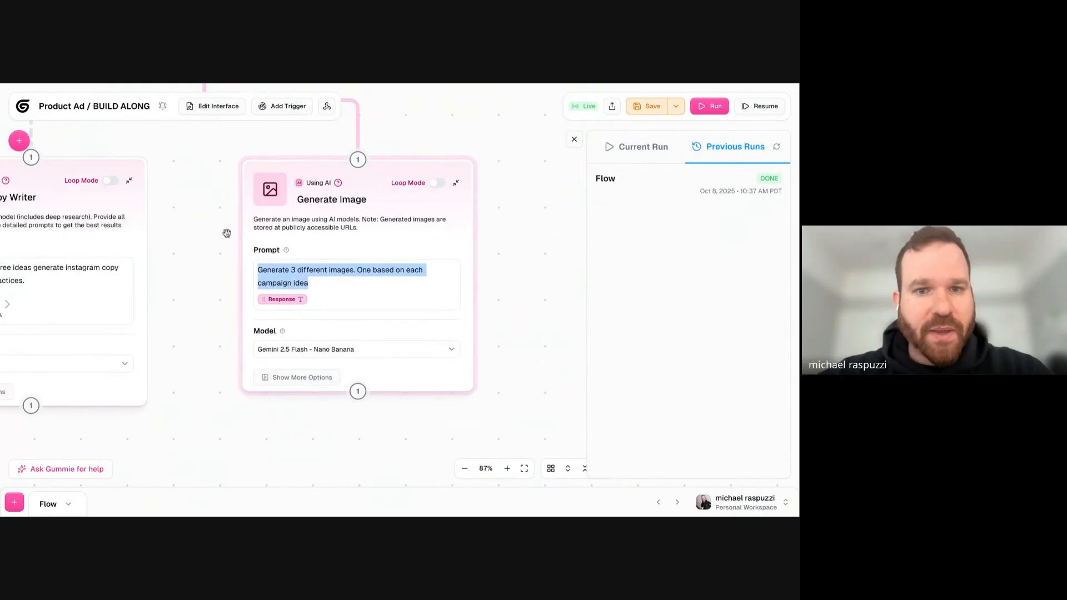
- Save the workflow with the configured Ad Copy Writer and Generate Image nodes and run it
left_click_drag(228, 231, 345, 191)
left_click(648, 106)
left_click(709, 107)
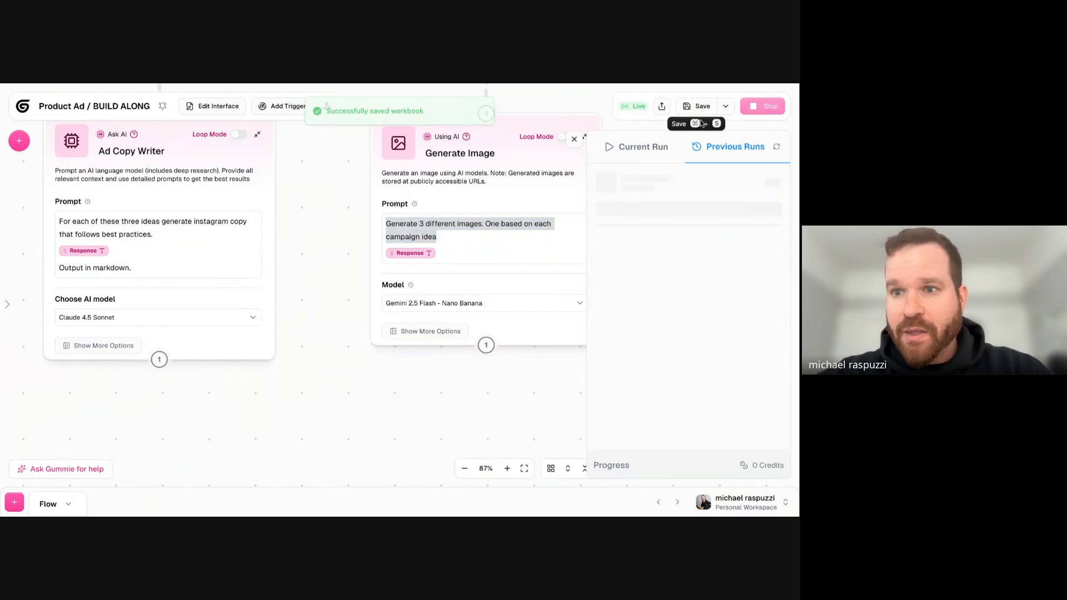
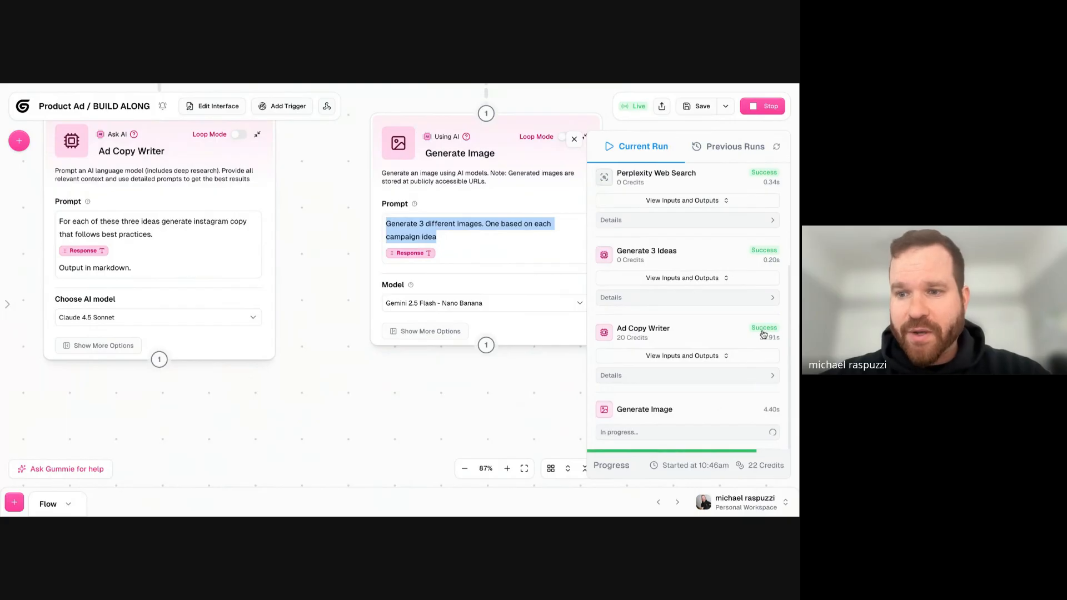
- Open the Ad Copy Writer run's inputs and outputs and read the first primary caption and its hashtags in the Response output
left_click(691, 356)
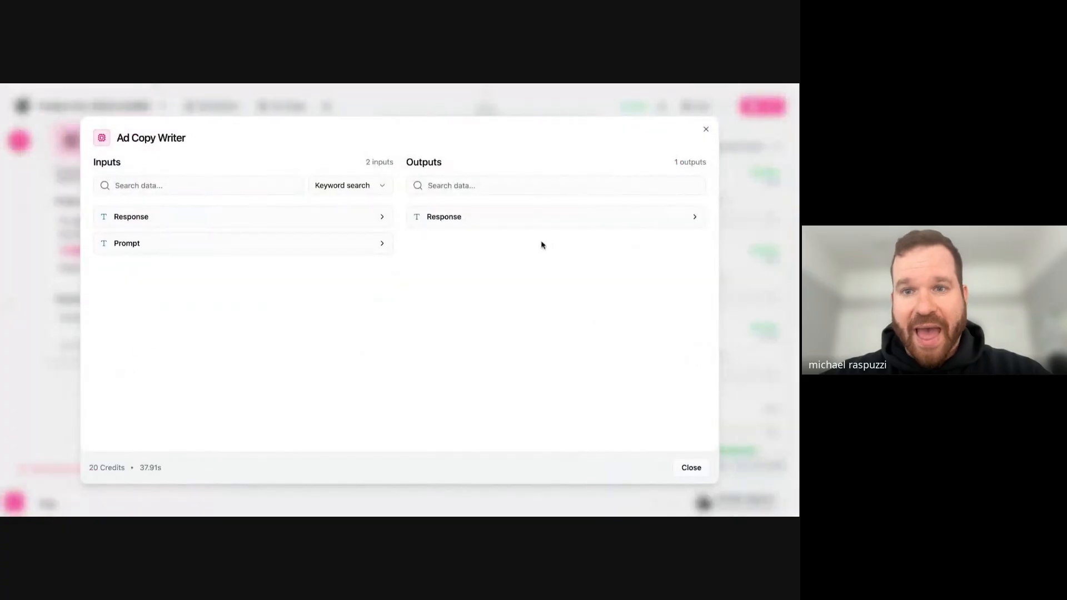
left_click(439, 218)
scroll(518, 288, "up", 1)
left_click_drag(467, 256, 558, 257)
scroll(528, 277, "down", 3)
left_click_drag(424, 283, 547, 283)
scroll(522, 288, "down", 1)
left_click_drag(431, 278, 572, 279)
scroll(571, 283, "down", 1)
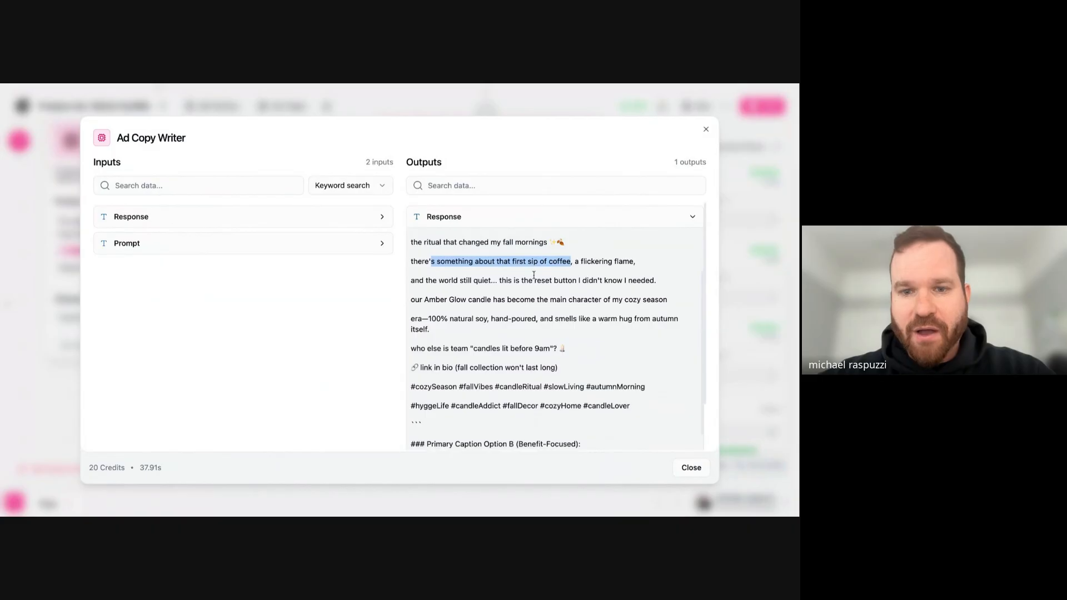
left_click_drag(443, 280, 628, 279)
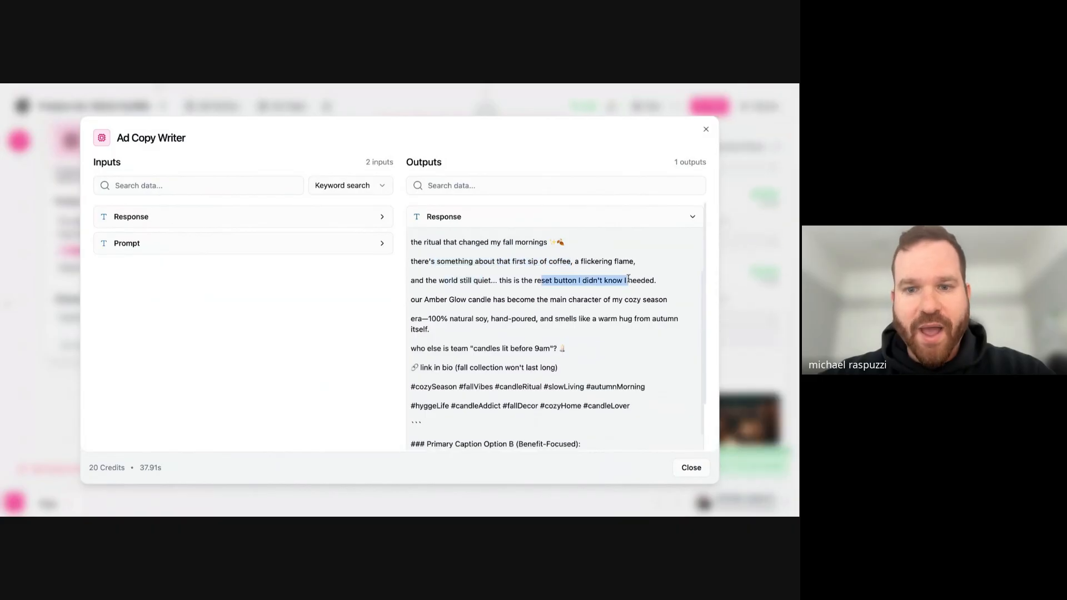
scroll(629, 278, "down", 4)
left_click_drag(440, 284, 643, 309)
scroll(567, 260, "down", 2)
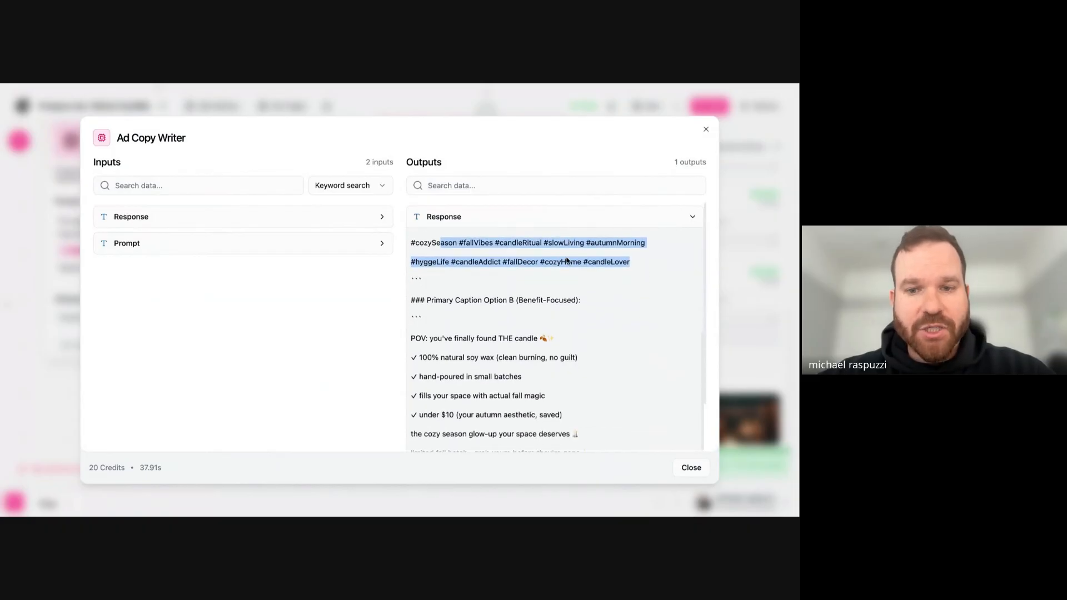
- Examine the "Primary Caption Option B (Benefit-Focused)" section of the Ad Copy Writer response, including its hashtags
scroll(567, 260, "down", 2)
left_click_drag(431, 261, 604, 267)
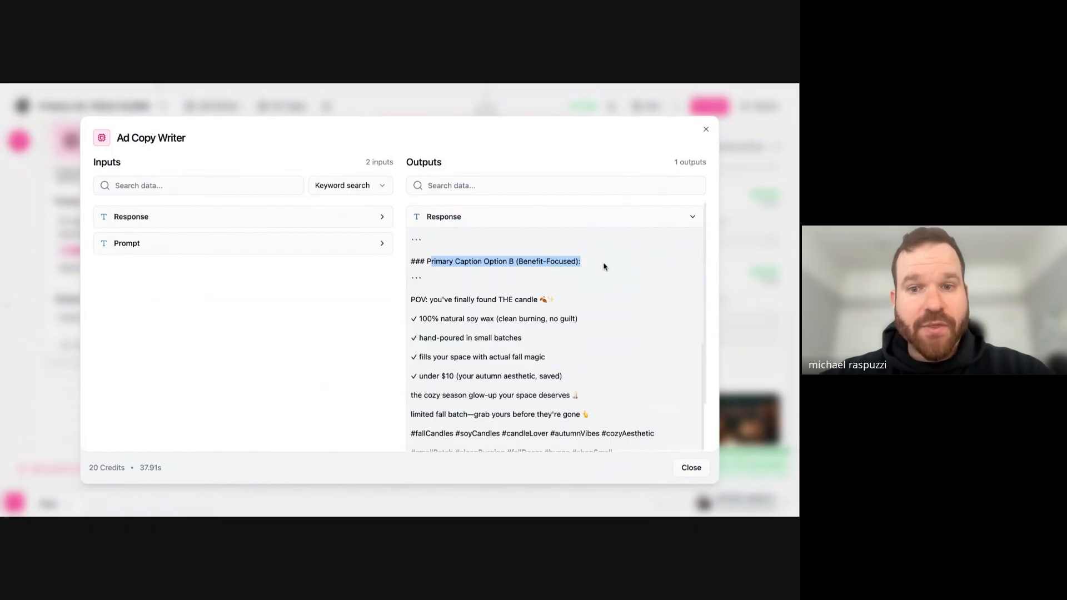
scroll(585, 283, "down", 13)
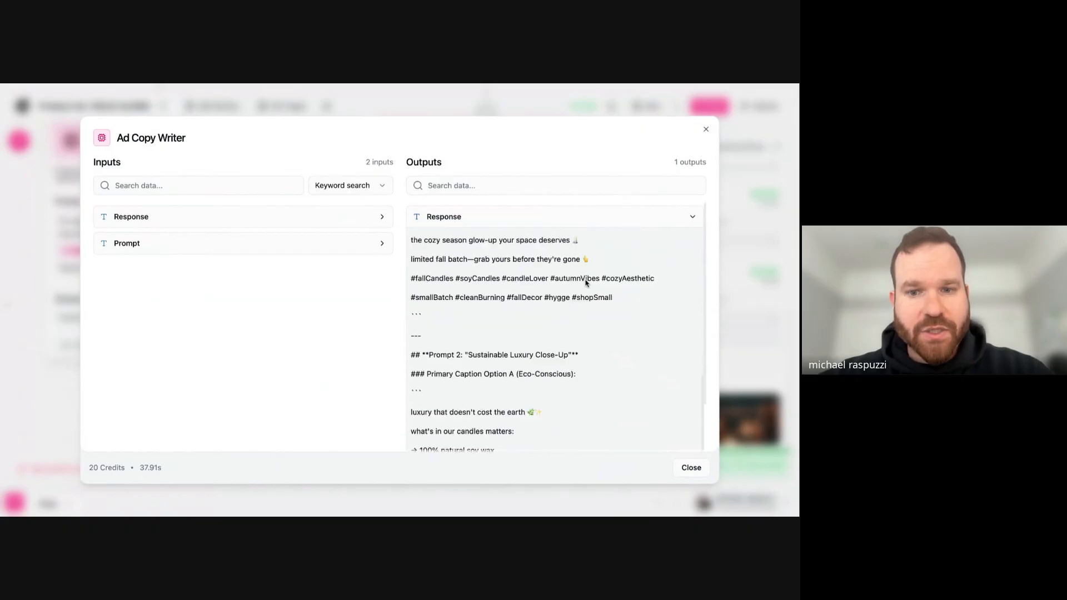
scroll(498, 255, "up", 15)
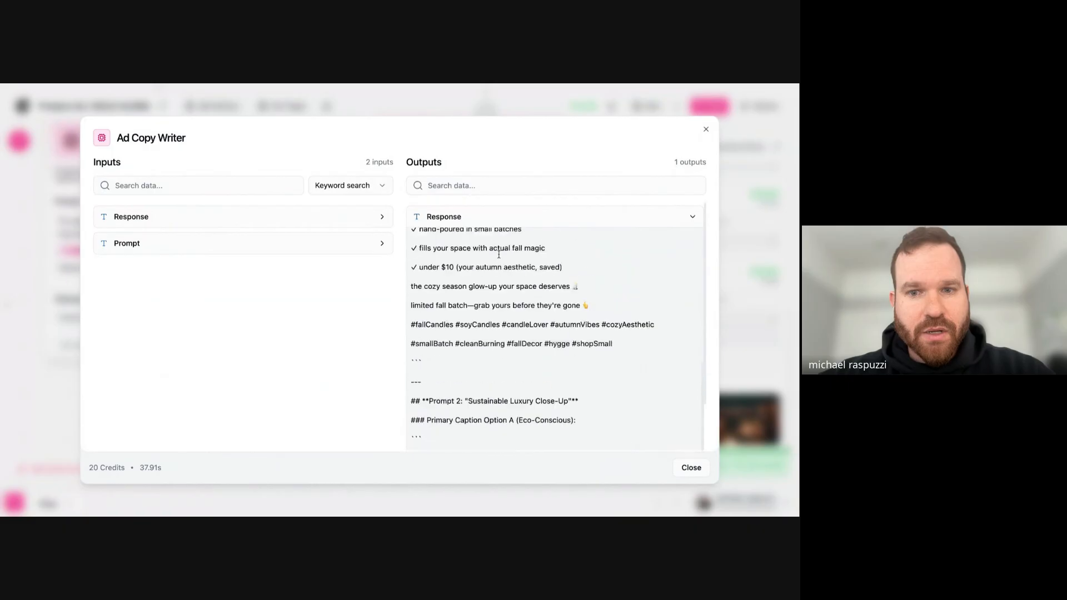
scroll(508, 285, "down", 5)
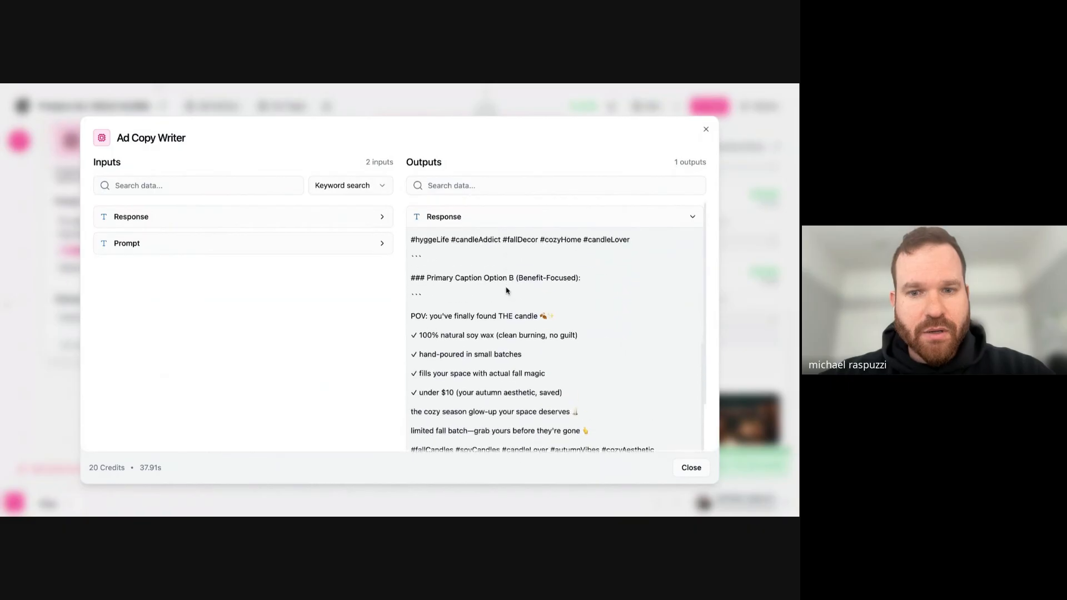
left_click_drag(411, 254, 468, 313)
scroll(468, 313, "down", 7)
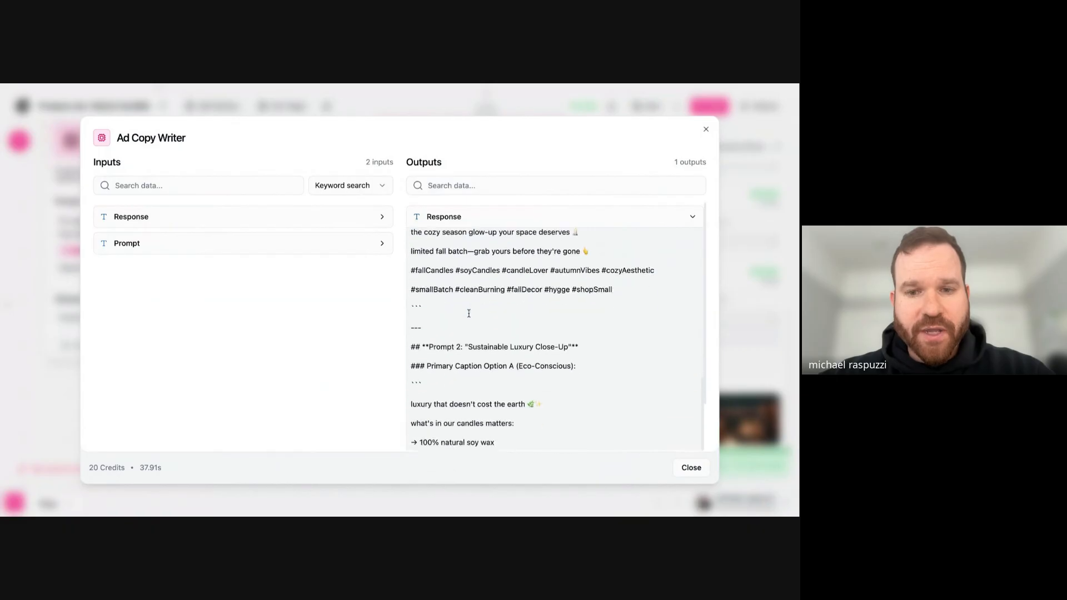
scroll(469, 313, "up", 4)
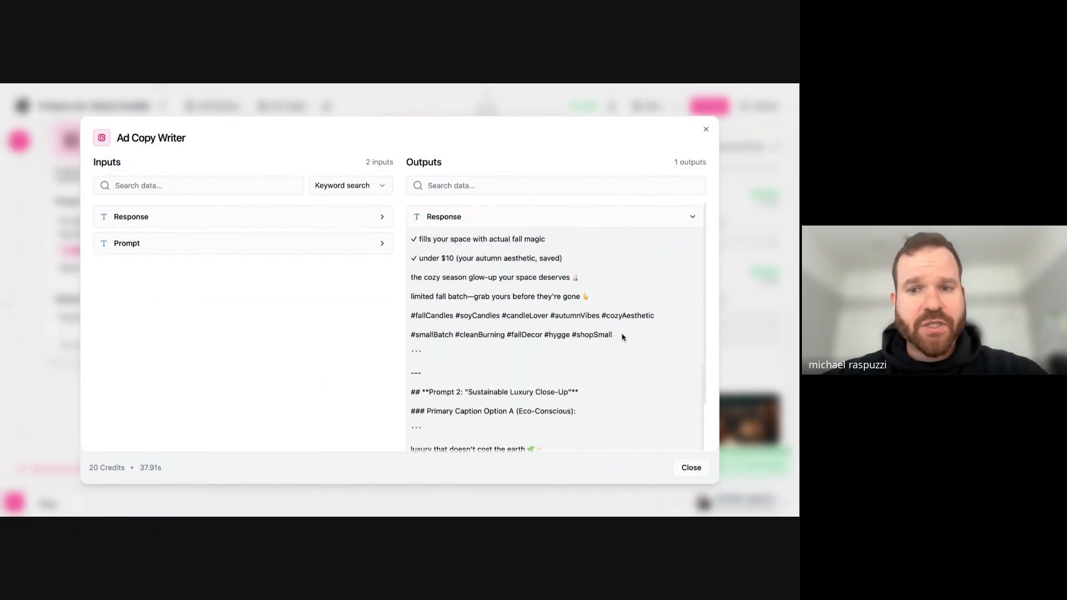
left_click_drag(637, 337, 433, 232)
left_click(456, 289)
triple_click(470, 258)
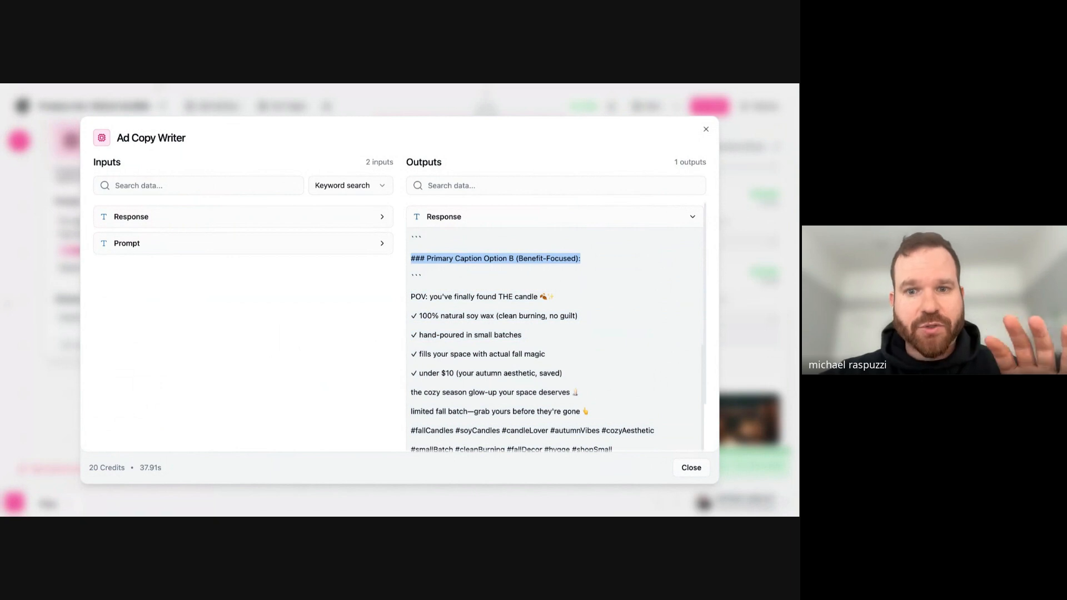
scroll(484, 271, "down", 2)
scroll(483, 271, "down", 8)
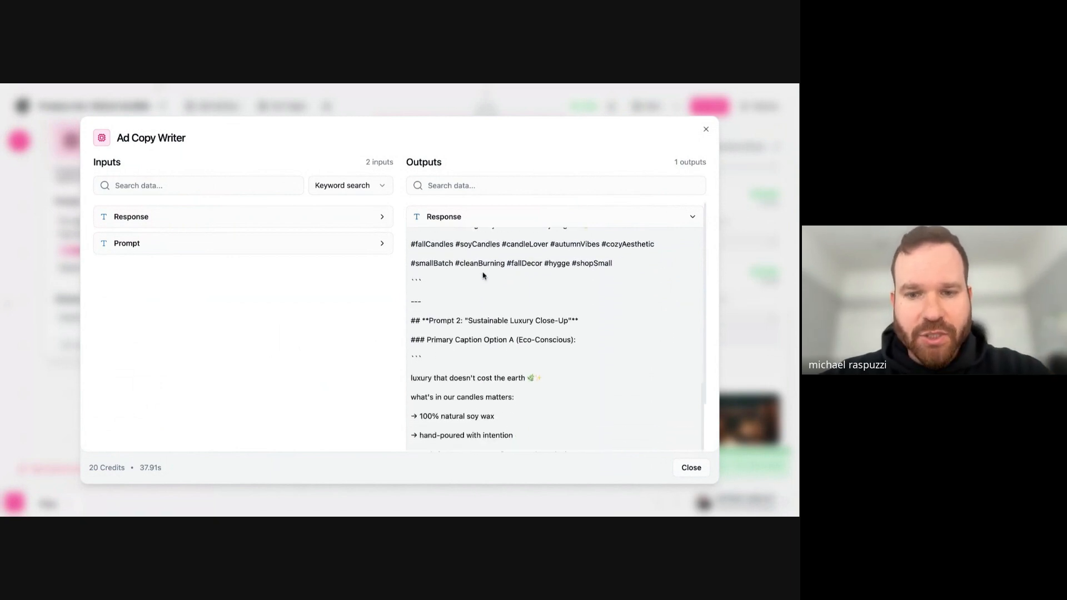
- Review the Prompt 2 and Prompt 3 captions and the closing performance tips of the Ad Copy Writer response, and close the results
scroll(505, 289, "down", 3)
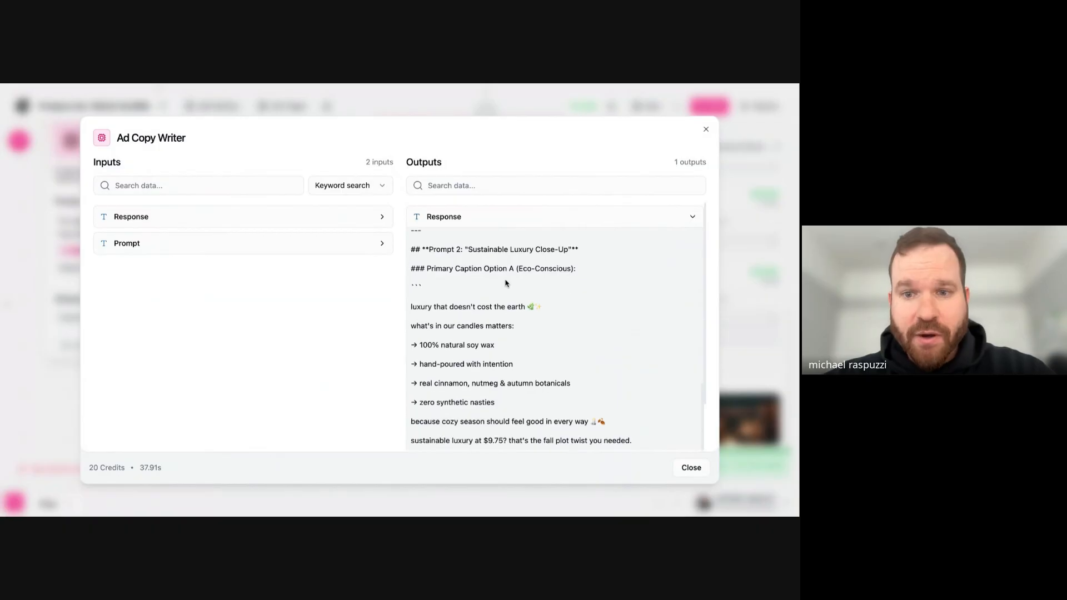
scroll(508, 267, "up", 1)
scroll(508, 267, "down", 2)
scroll(507, 268, "down", 11)
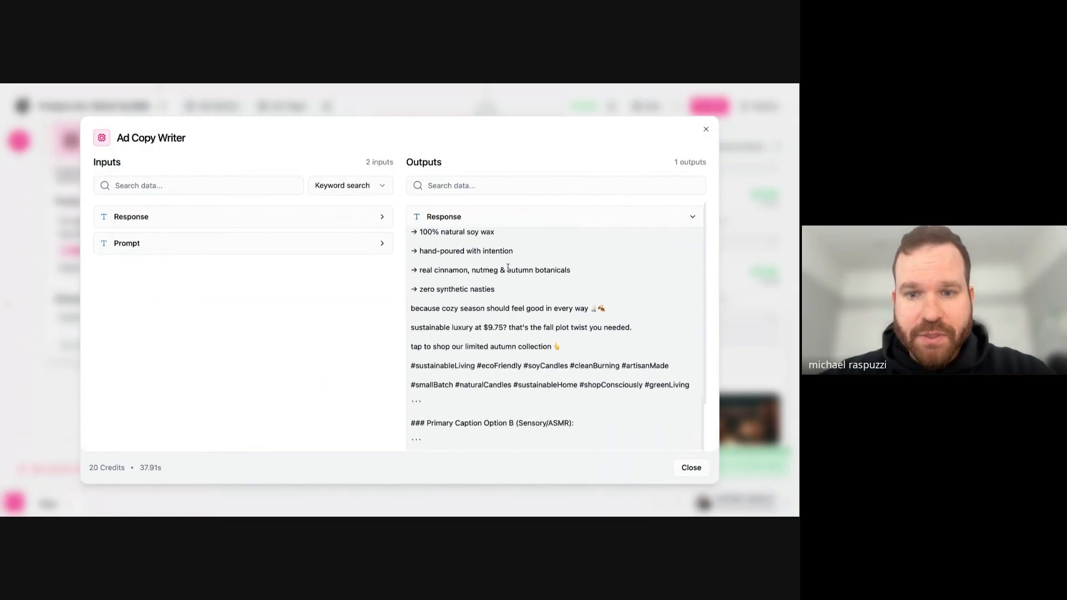
scroll(507, 268, "down", 12)
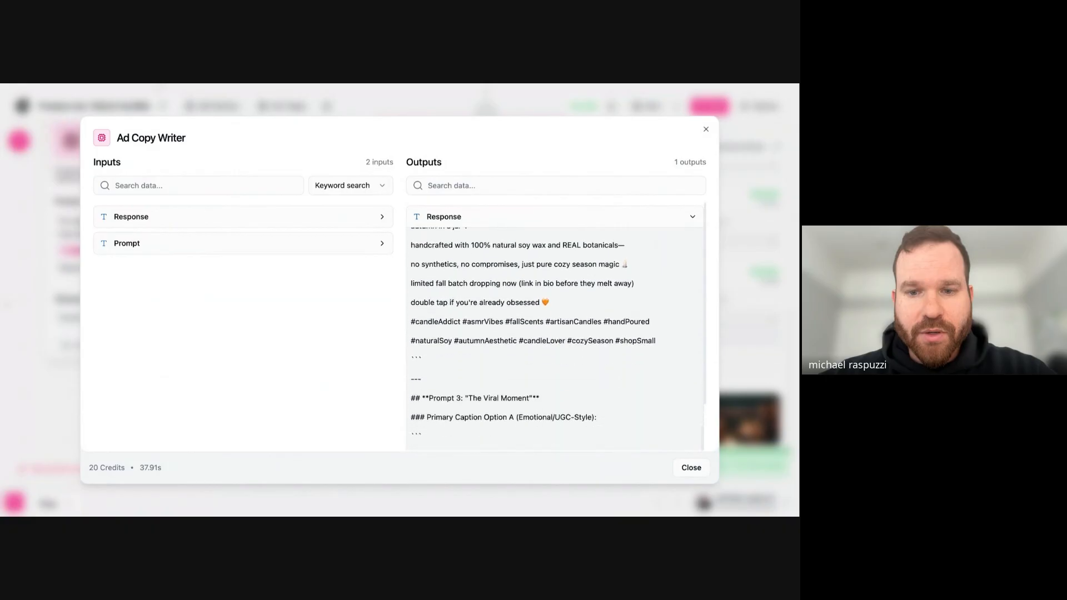
left_click_drag(452, 285, 520, 286)
scroll(520, 286, "down", 18)
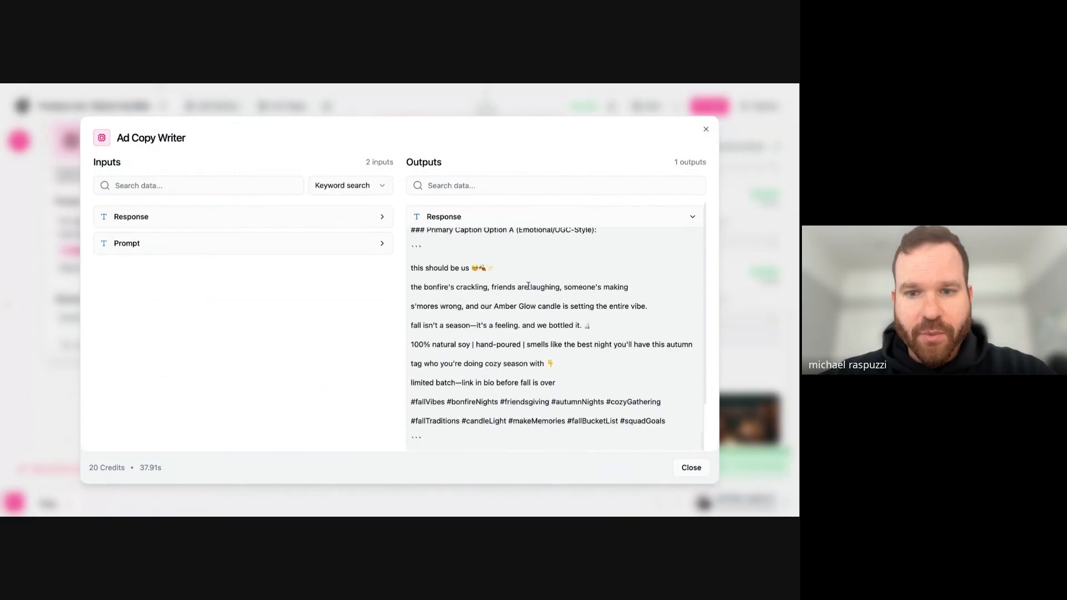
scroll(481, 337, "down", 11)
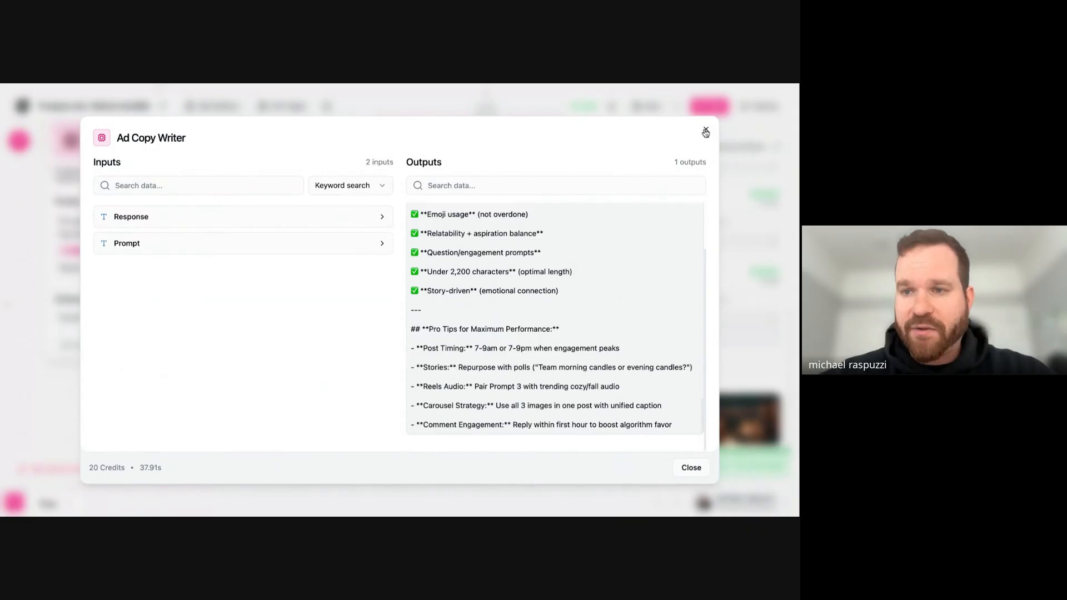
scroll(525, 295, "up", 15)
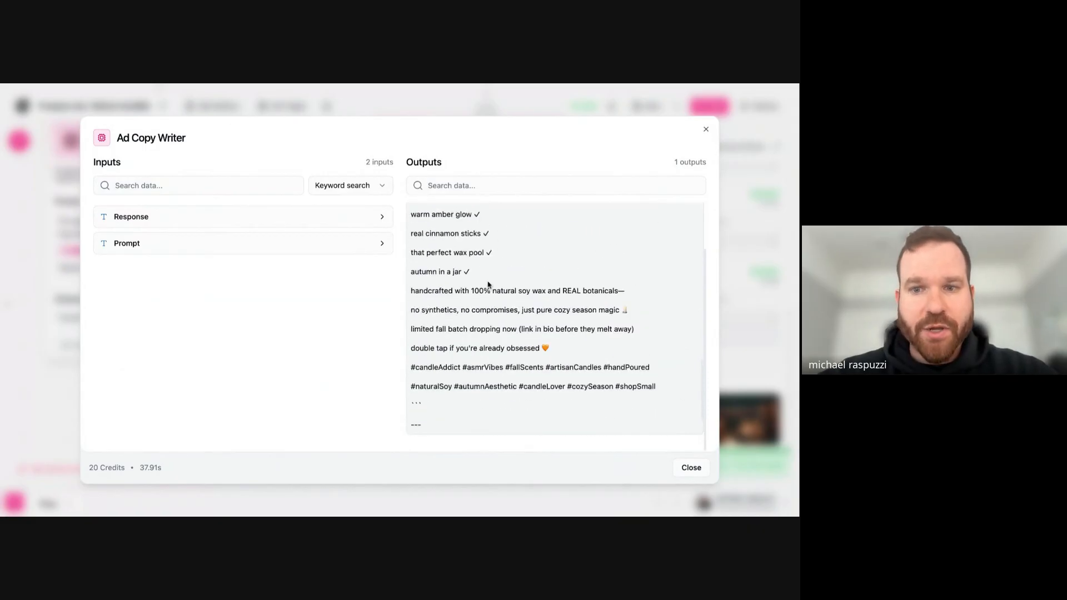
left_click(706, 130)
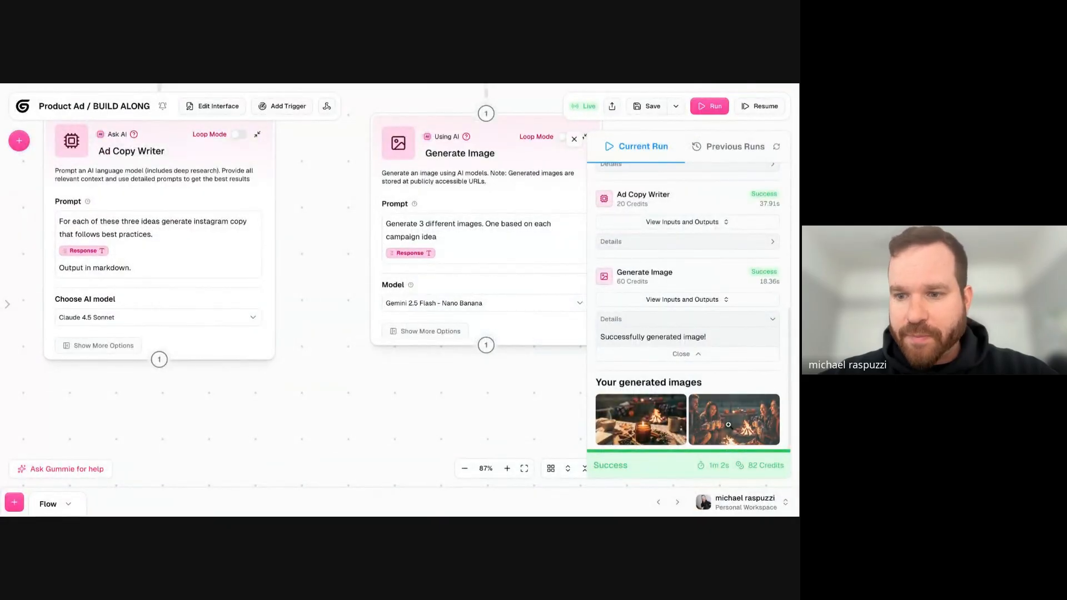
- View the first and second generated images of the Generate Image run at full size, closing each preview
left_click(671, 416)
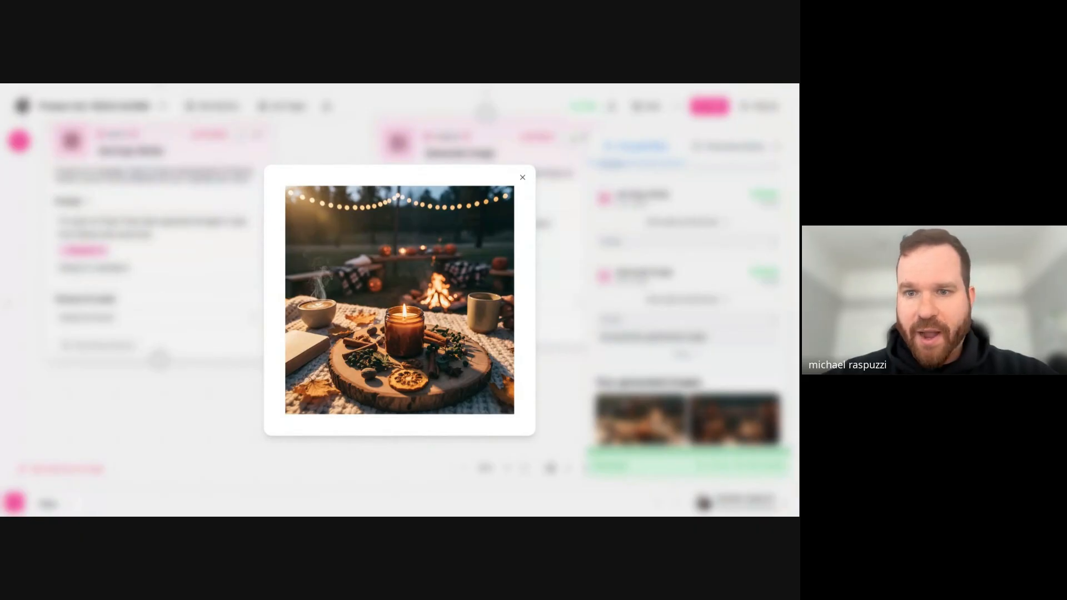
left_click(739, 338)
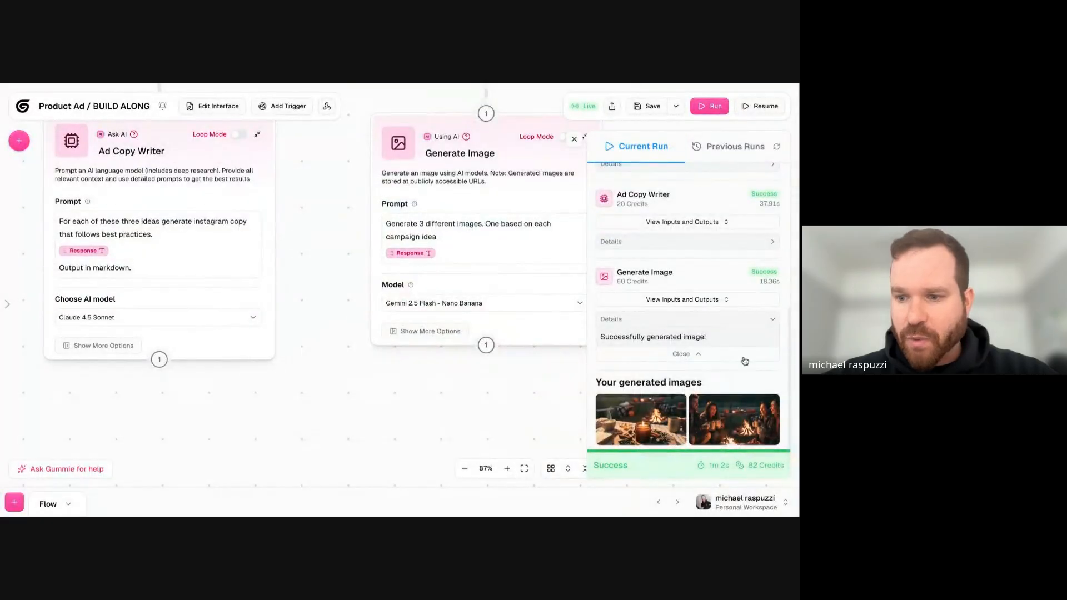
left_click(736, 431)
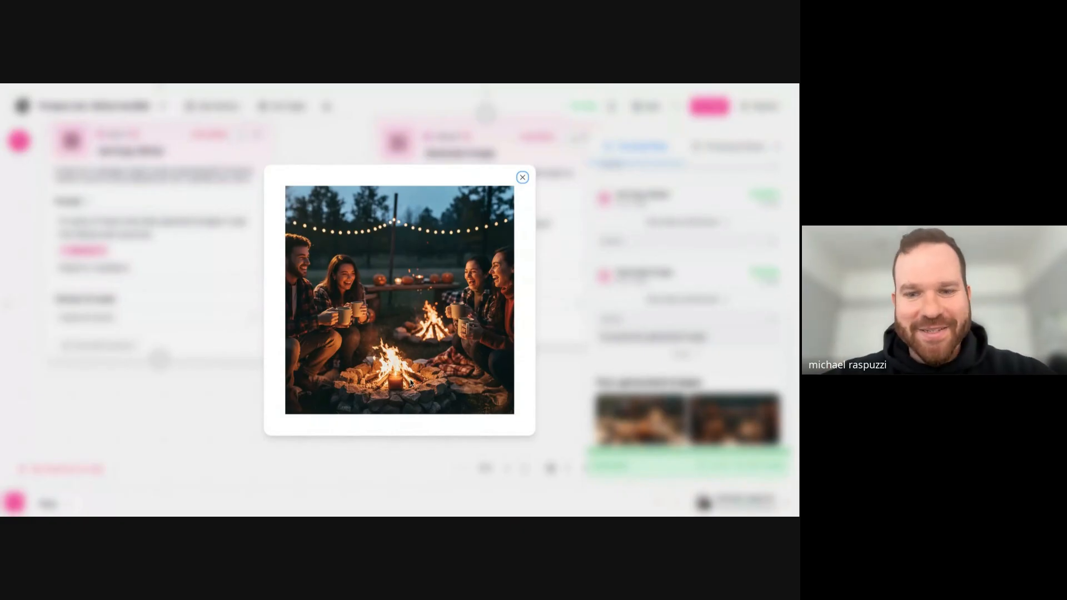
left_click(522, 177)
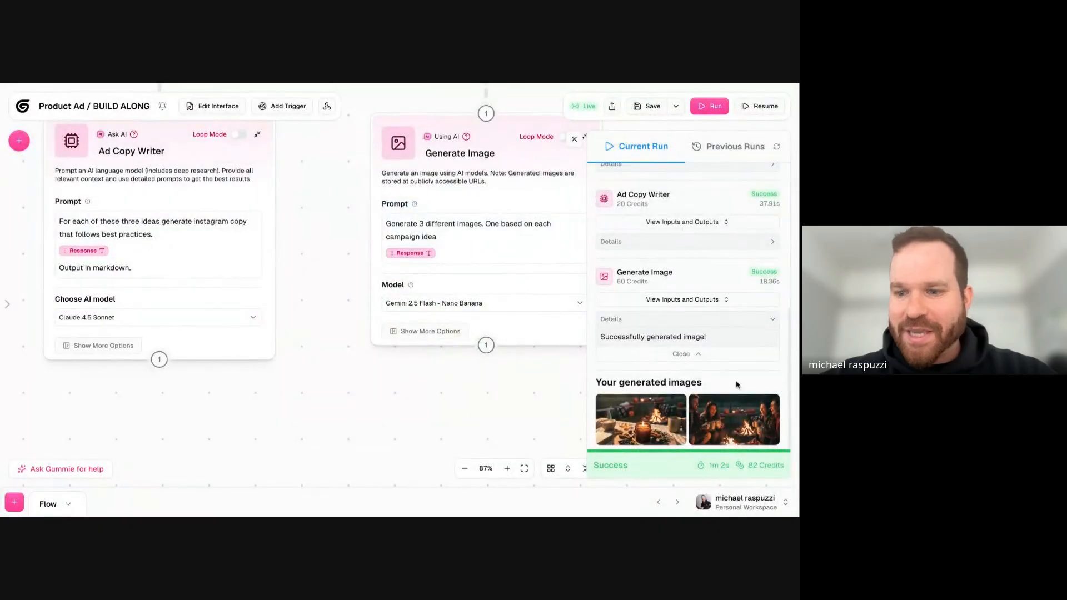
- Reword the Generate Image prompt's second sentence to "One idea based on each campaign idea" on its own line, then save and rerun the workflow
left_click_drag(472, 437, 450, 440)
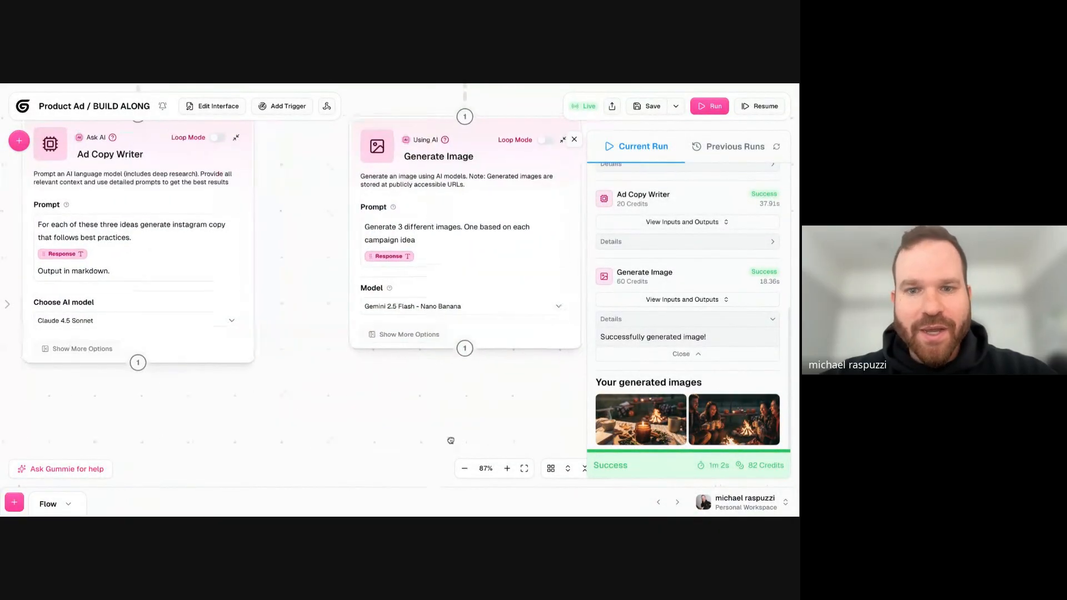
left_click(450, 250)
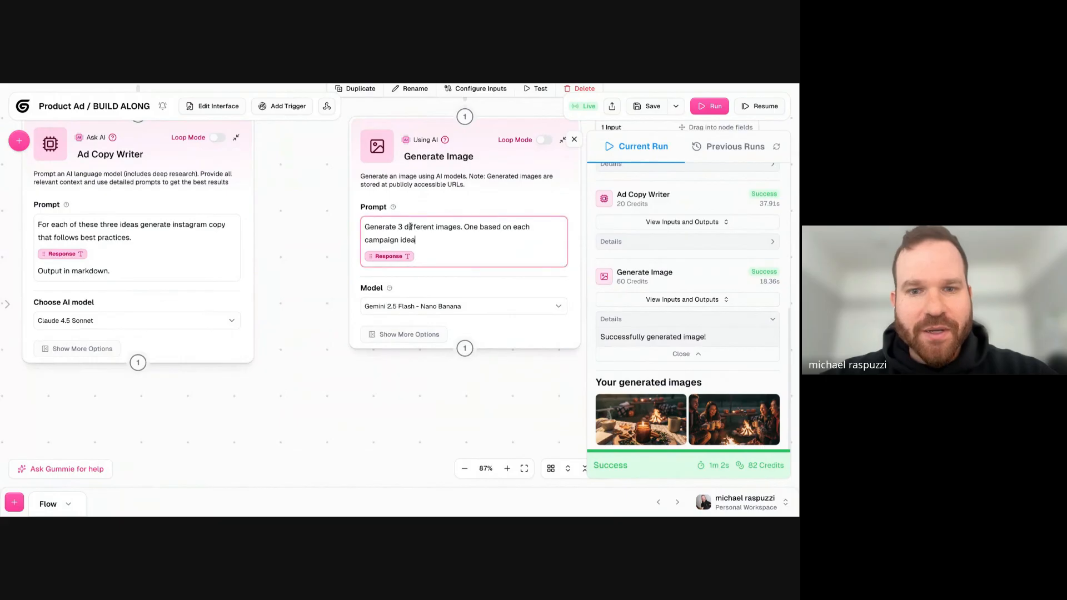
left_click(466, 227)
key("Return")
type("idea")
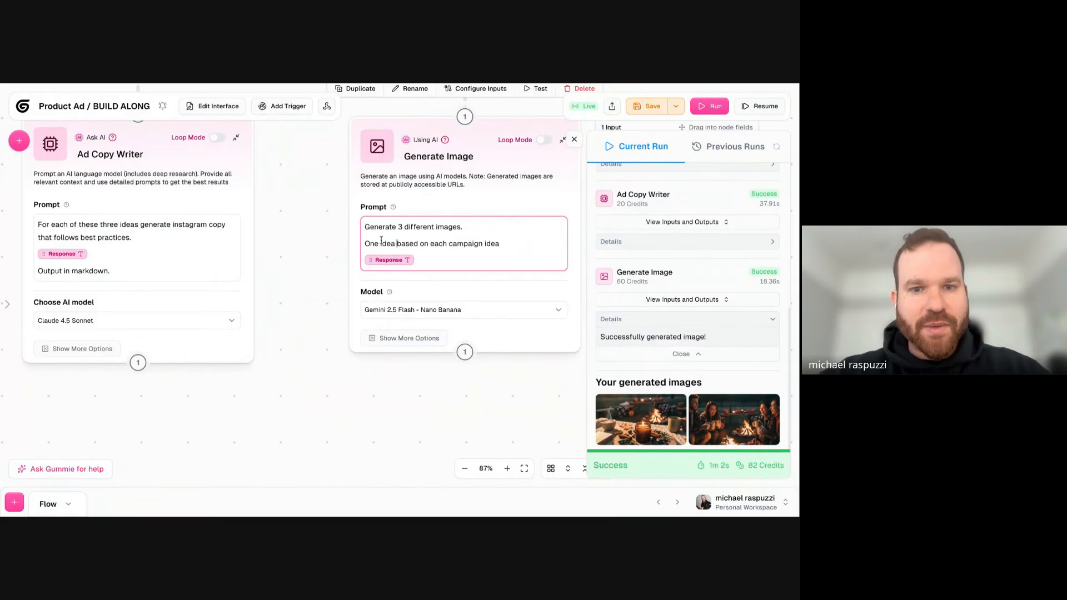
left_click(648, 106)
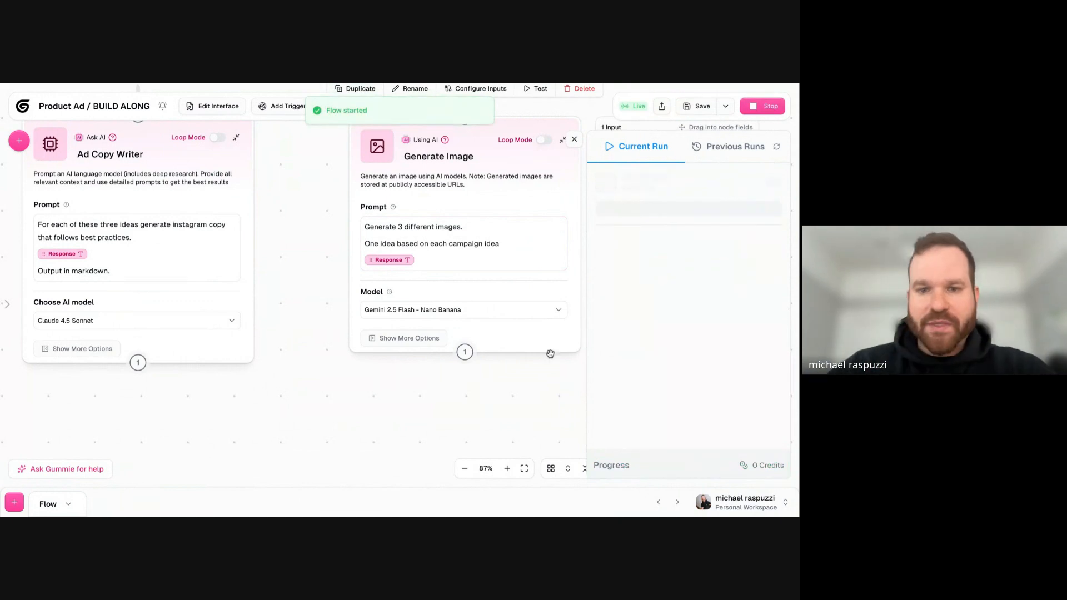
- Re-read the Generate Image prompt during the run and examine the node's connection to the preceding node
left_click_drag(301, 267, 399, 203)
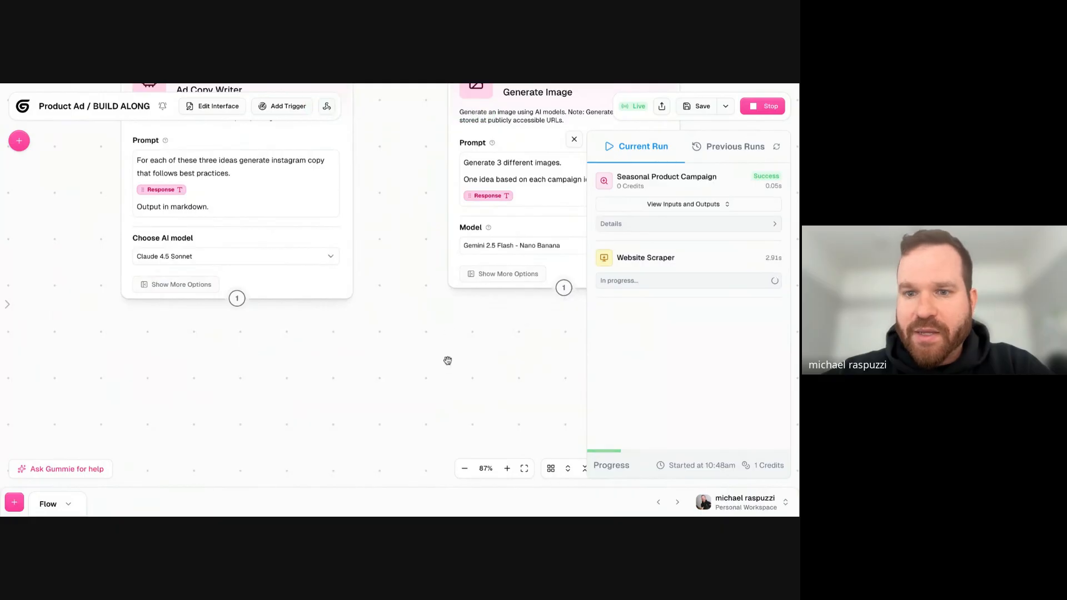
left_click_drag(447, 361, 435, 314)
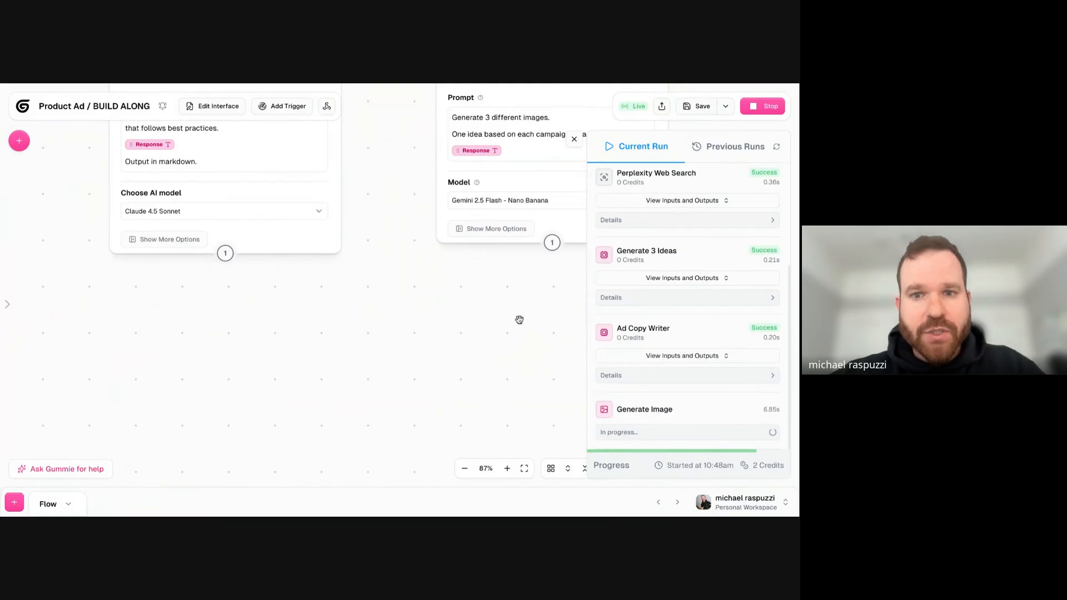
left_click(509, 136)
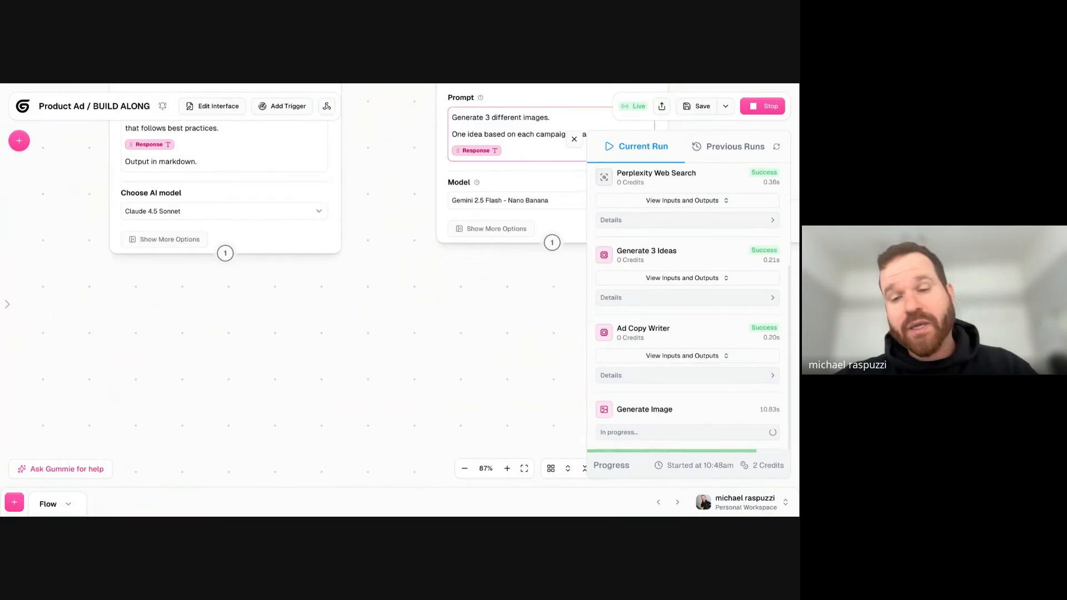
triple_click(506, 136)
left_click(485, 119)
left_click_drag(457, 117, 564, 137)
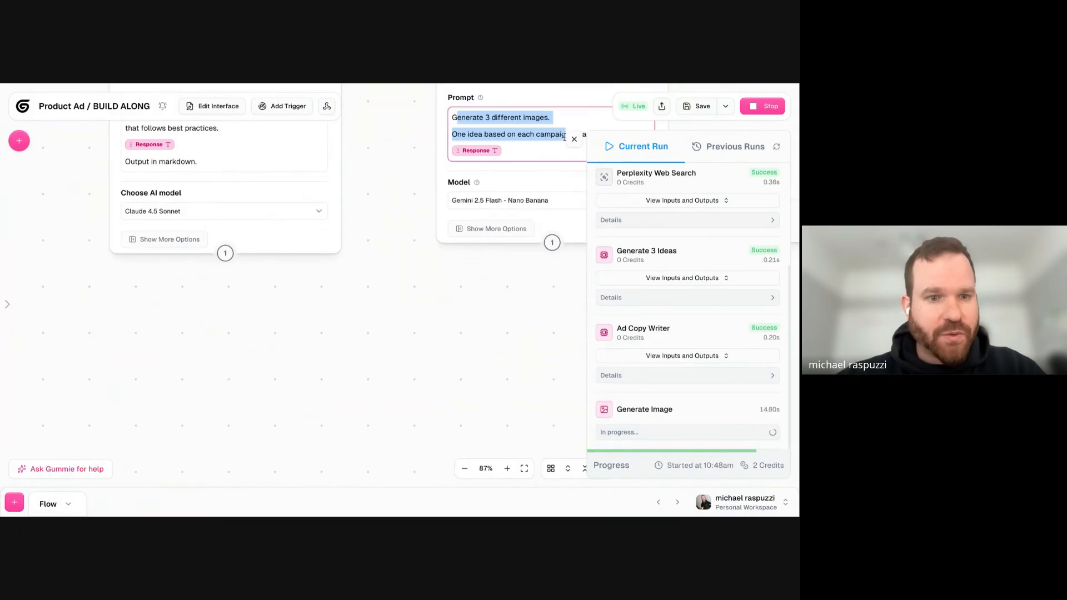
left_click(525, 136)
scroll(328, 257, "up", 5)
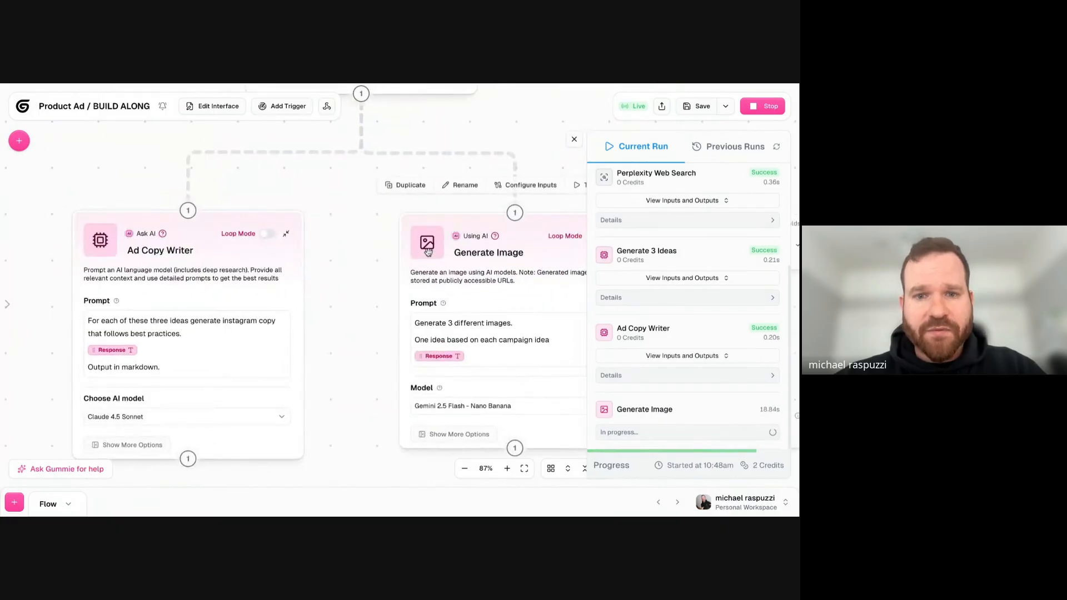
left_click_drag(328, 257, 313, 257)
left_click(389, 241)
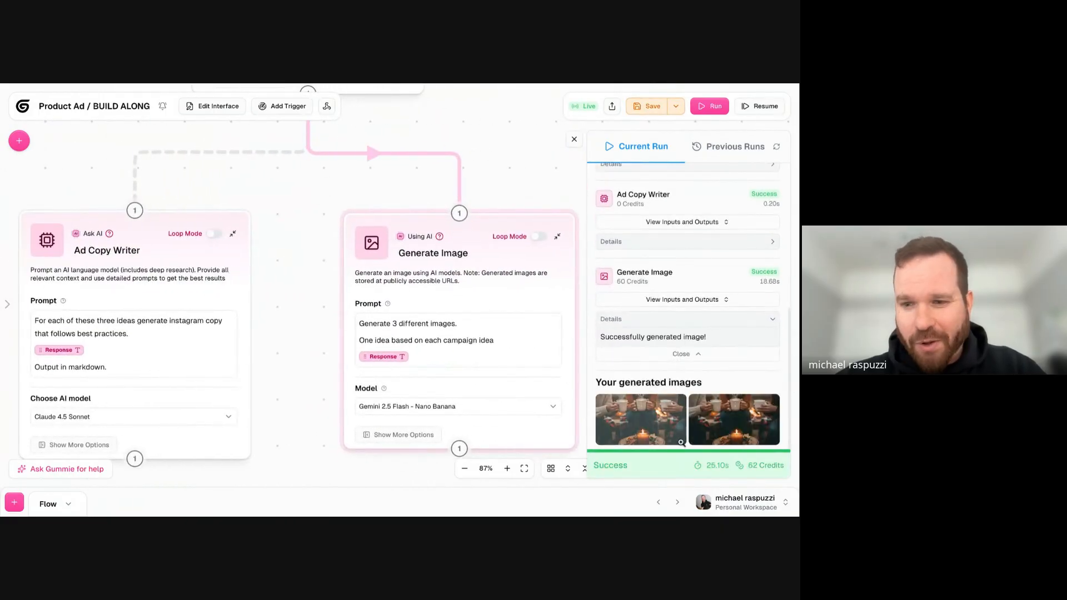
- View the first generated image of the new run at full size and close its preview
left_click(673, 424)
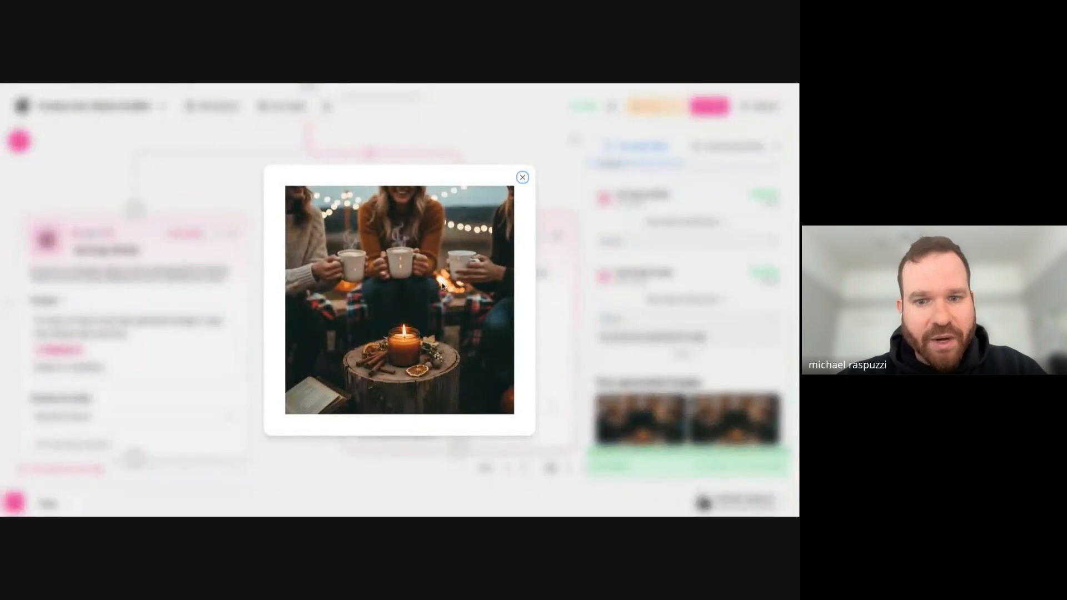
left_click(701, 407)
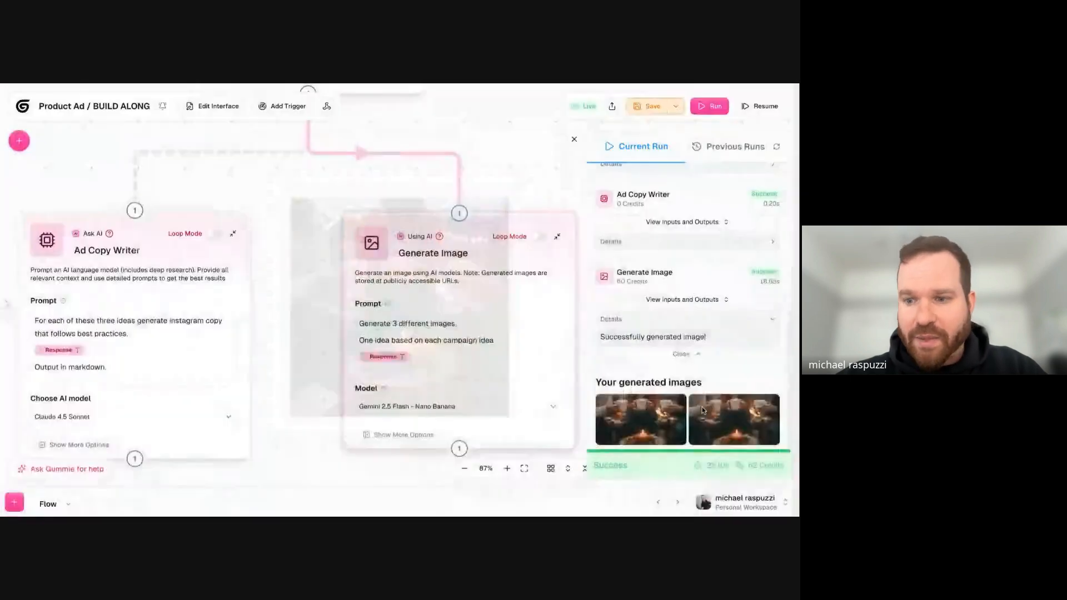
- View the second generated image at full size, and read the Prompt input recorded for the Generate Image run
left_click(702, 407)
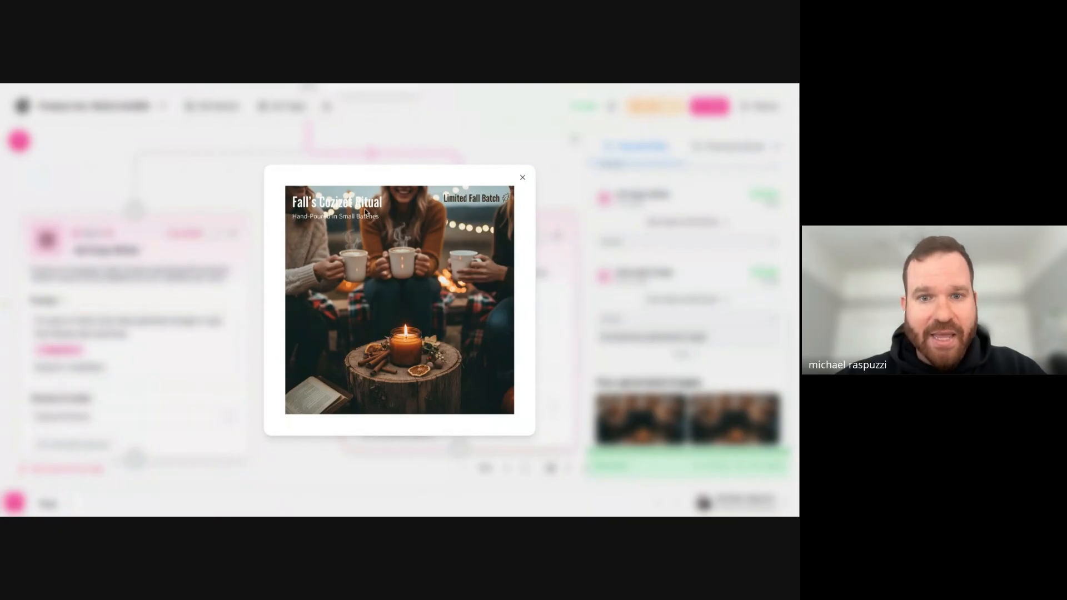
left_click(522, 177)
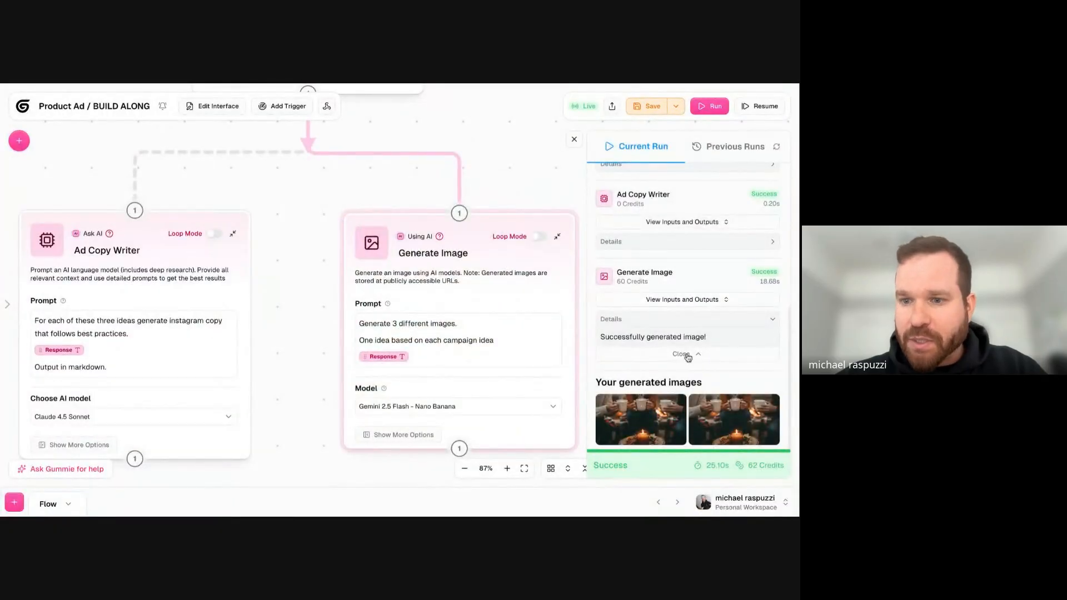
left_click(702, 300)
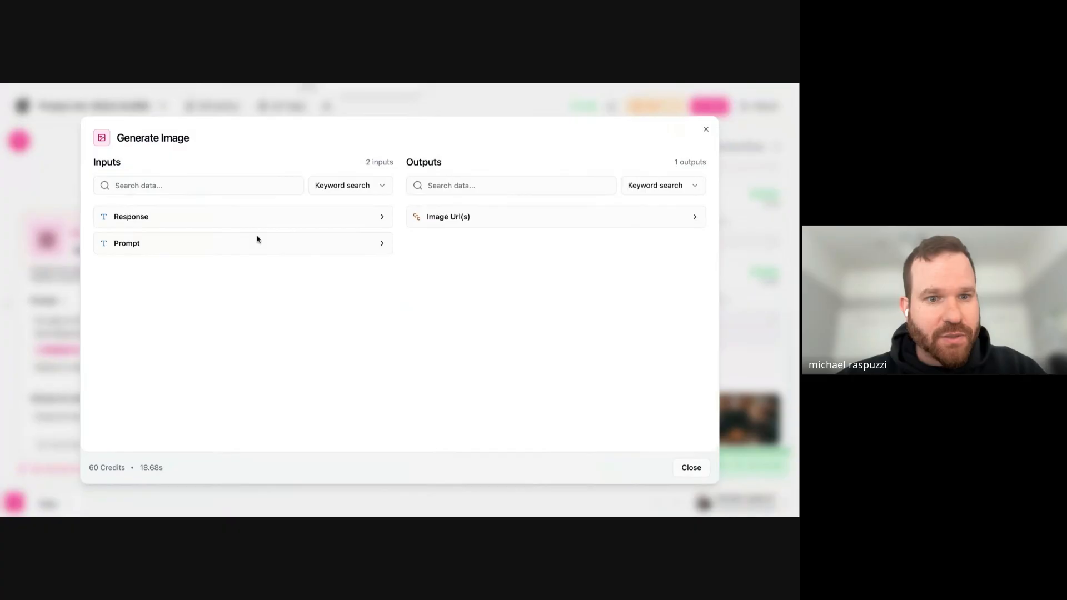
left_click(239, 242)
scroll(229, 275, "down", 2)
scroll(227, 278, "down", 15)
scroll(241, 356, "down", 3)
scroll(247, 354, "up", 20)
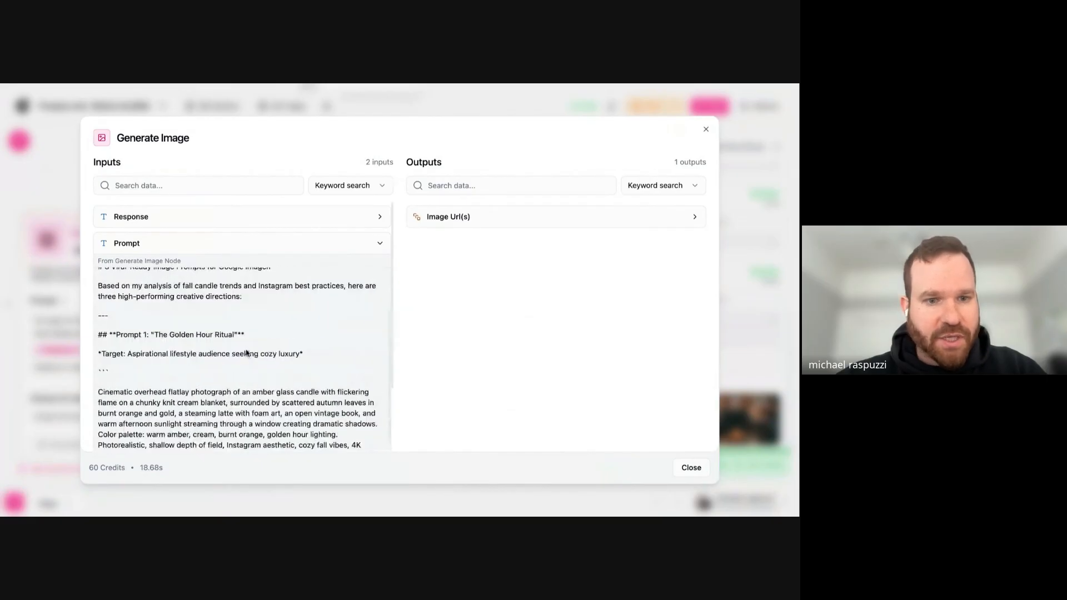
- Check the opening lines of the recorded Generate Image prompt and its Image Url(s) output, closing the run details
double_click(153, 278)
scroll(174, 301, "down", 1)
scroll(174, 301, "down", 10)
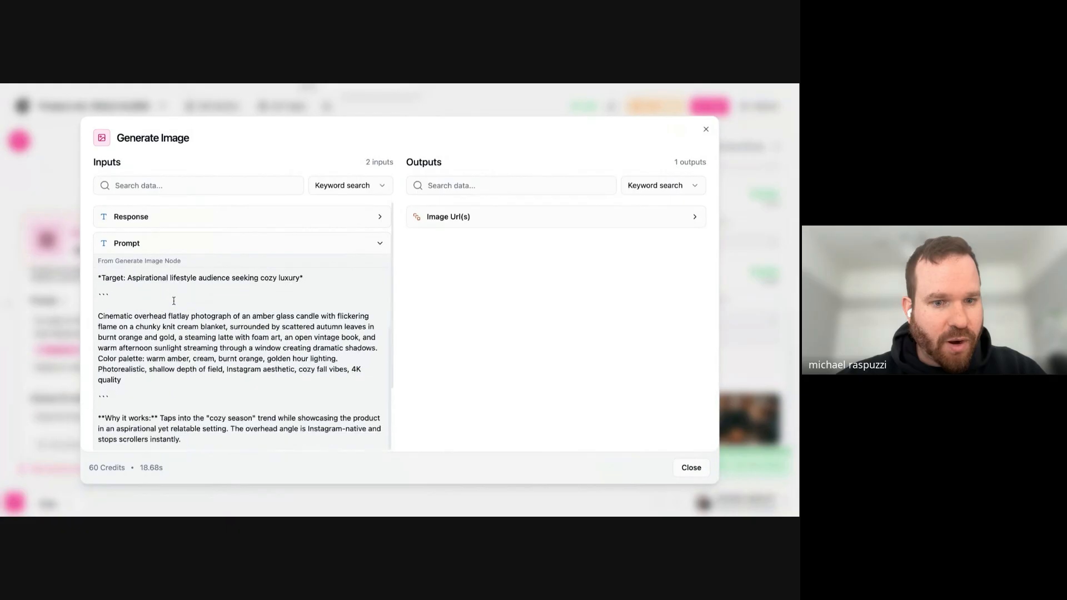
scroll(142, 287, "up", 11)
triple_click(133, 277)
left_click(150, 308)
triple_click(152, 299)
left_click(167, 328)
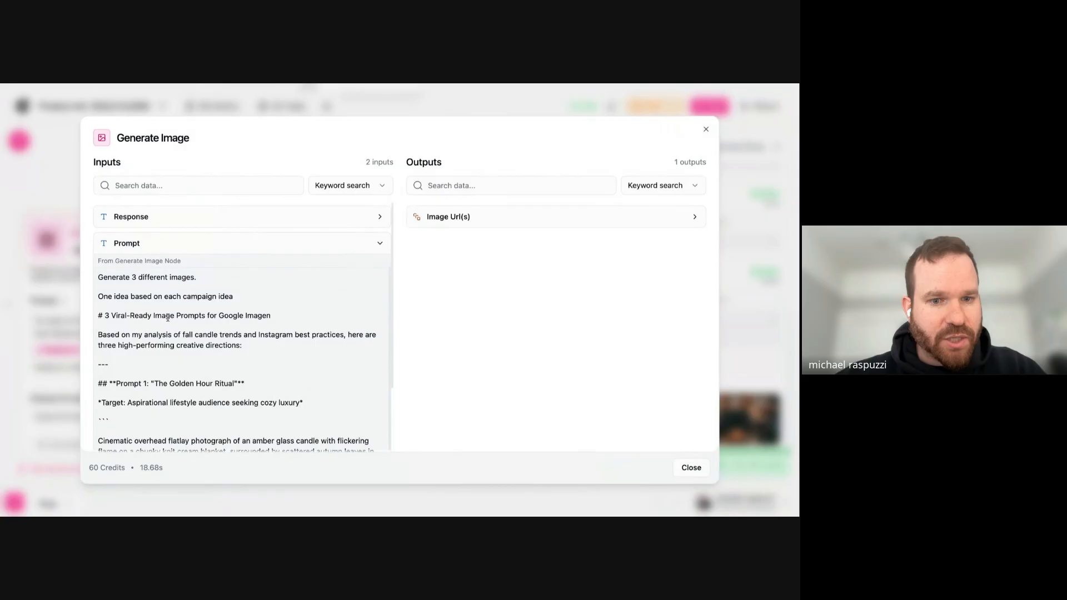
triple_click(167, 317)
left_click(466, 216)
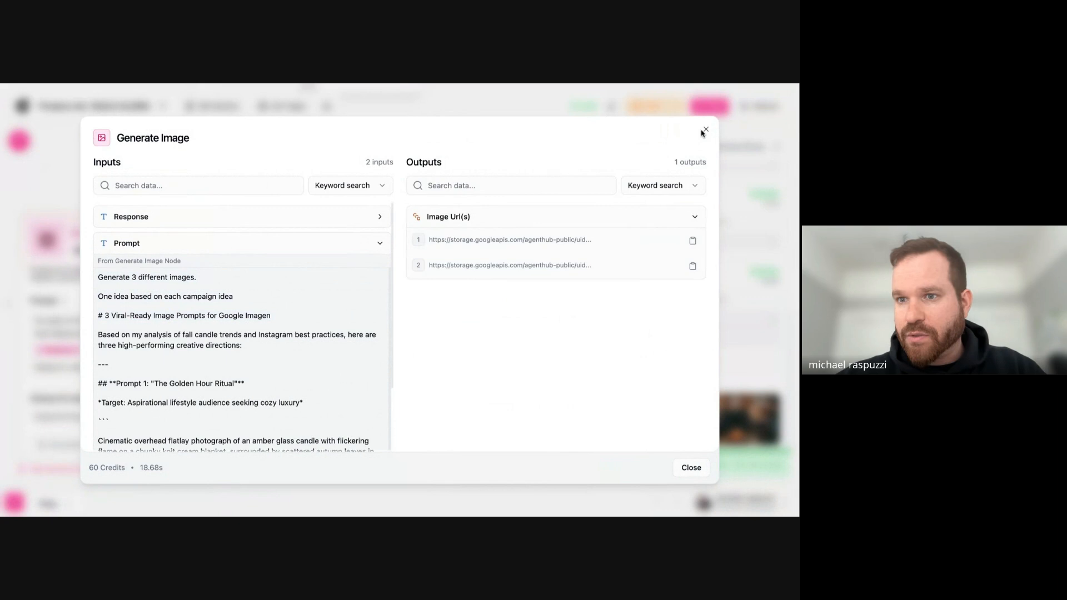
left_click(705, 129)
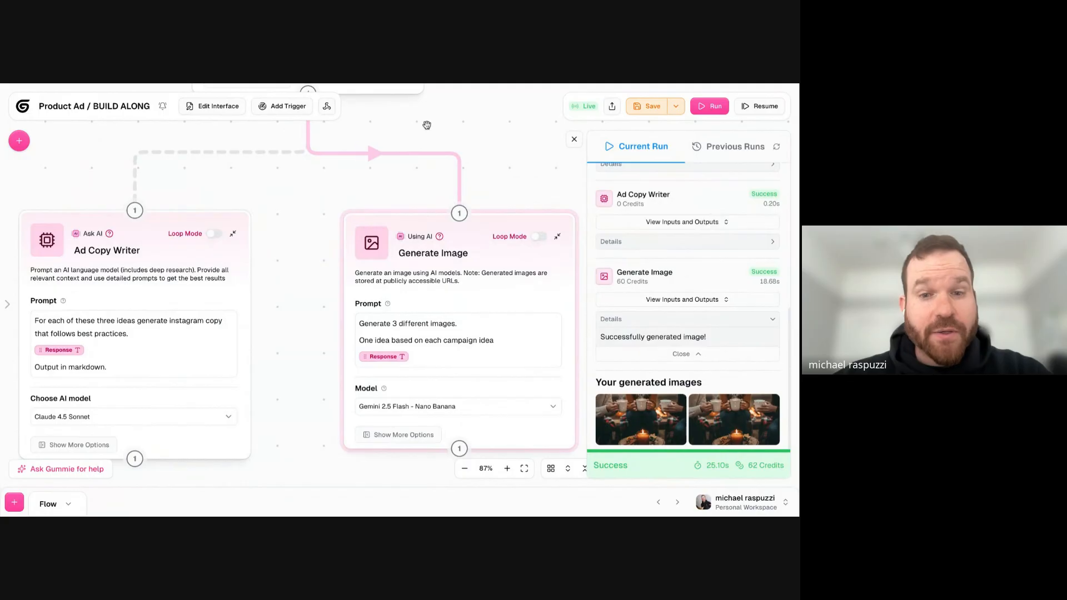
- Re-read the instruction lines in the Generate Image node's prompt
left_click_drag(410, 178, 484, 95)
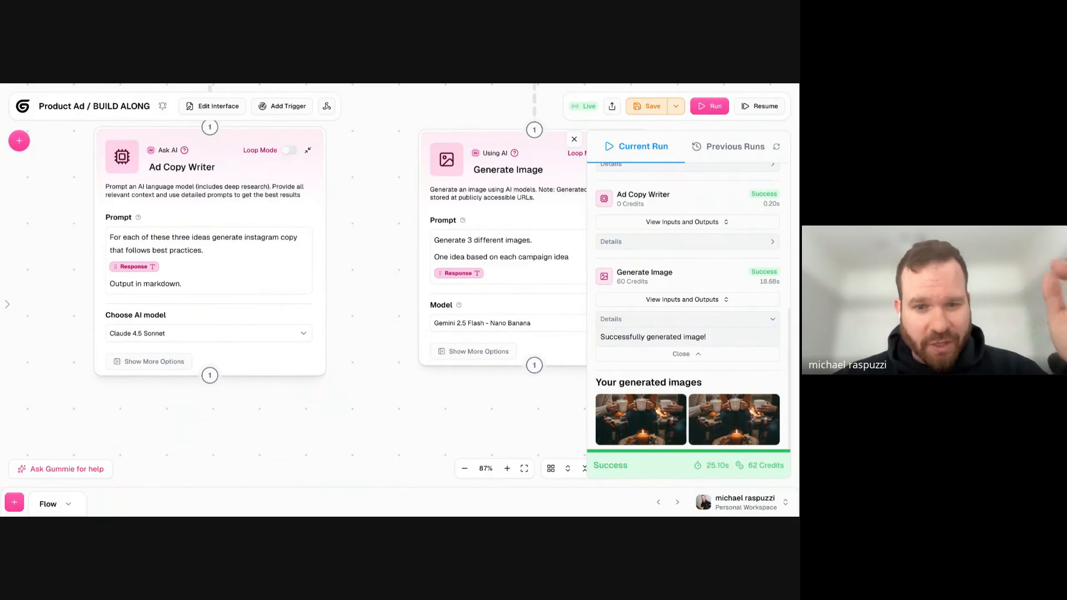
triple_click(505, 256)
left_click(503, 257)
left_click_drag(454, 241, 534, 265)
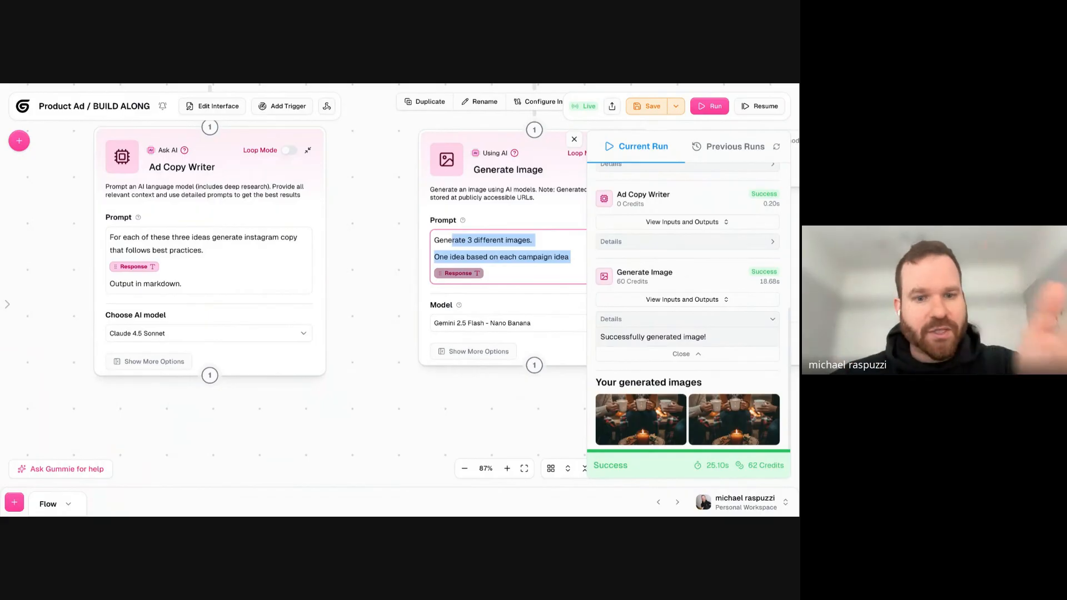
left_click(567, 227)
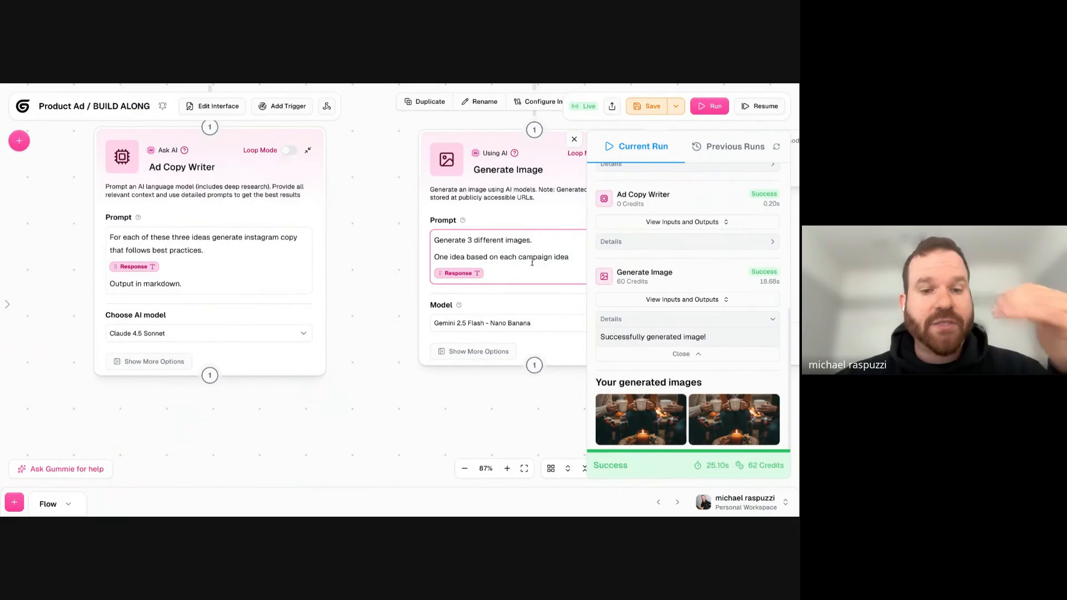
- Try Loop Mode on the Generate Image node and turn it off again
left_click_drag(393, 179, 333, 216)
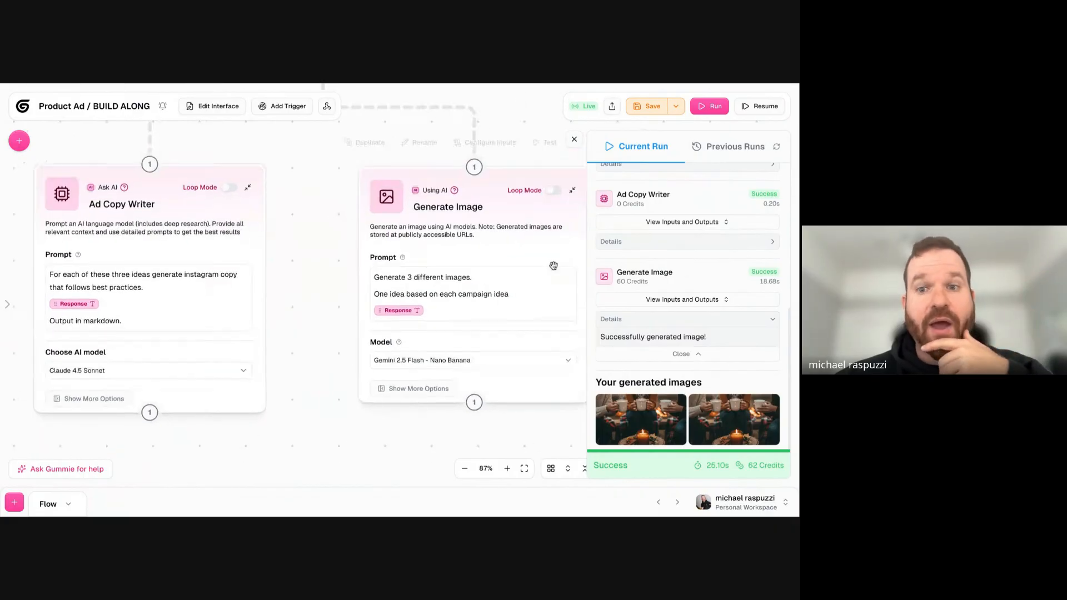
left_click(554, 192)
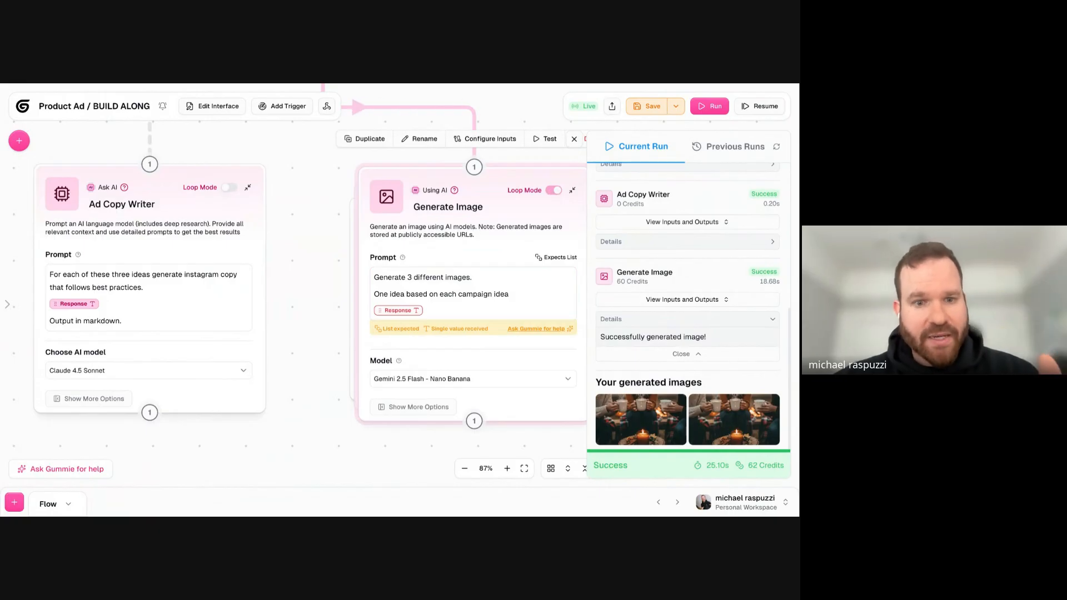
left_click(554, 190)
left_click(495, 279)
left_click_drag(425, 431, 469, 291)
scroll(444, 297, "down", 2)
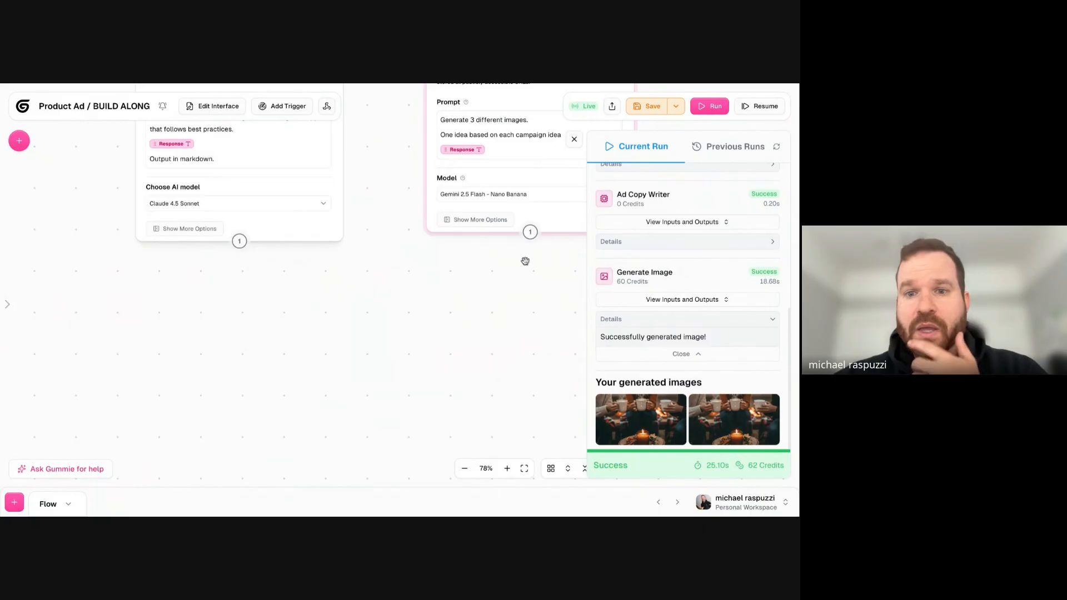
left_click_drag(524, 262, 455, 351)
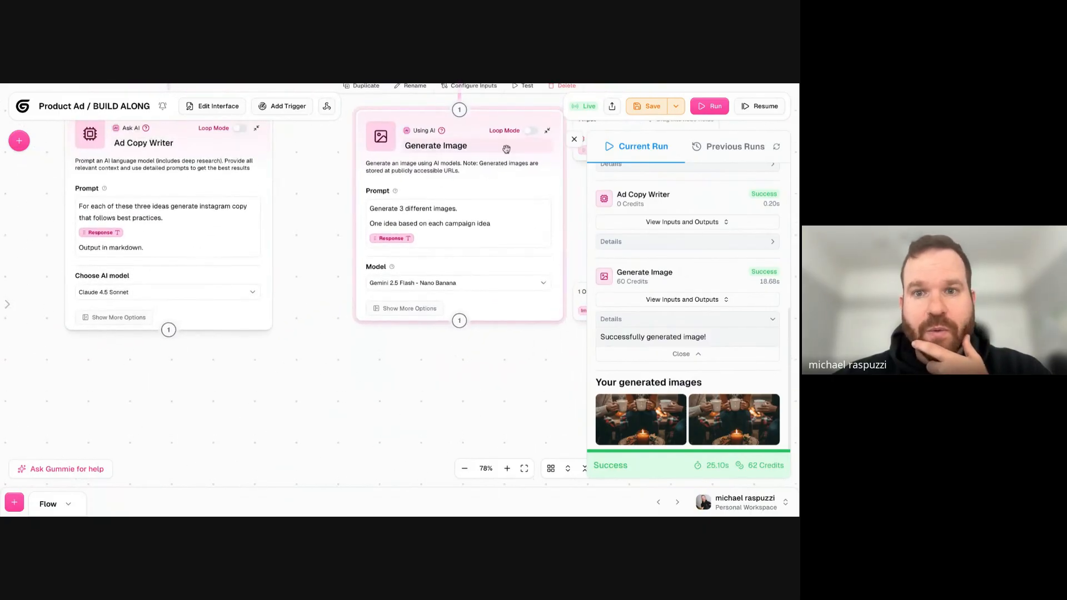
left_click(459, 327)
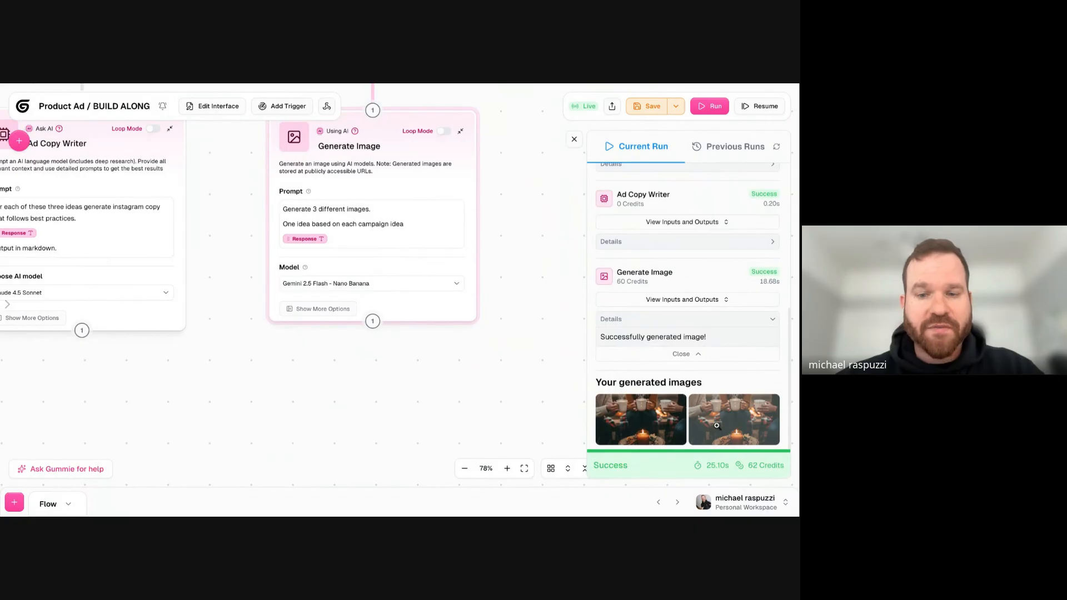
left_click_drag(385, 366, 522, 314)
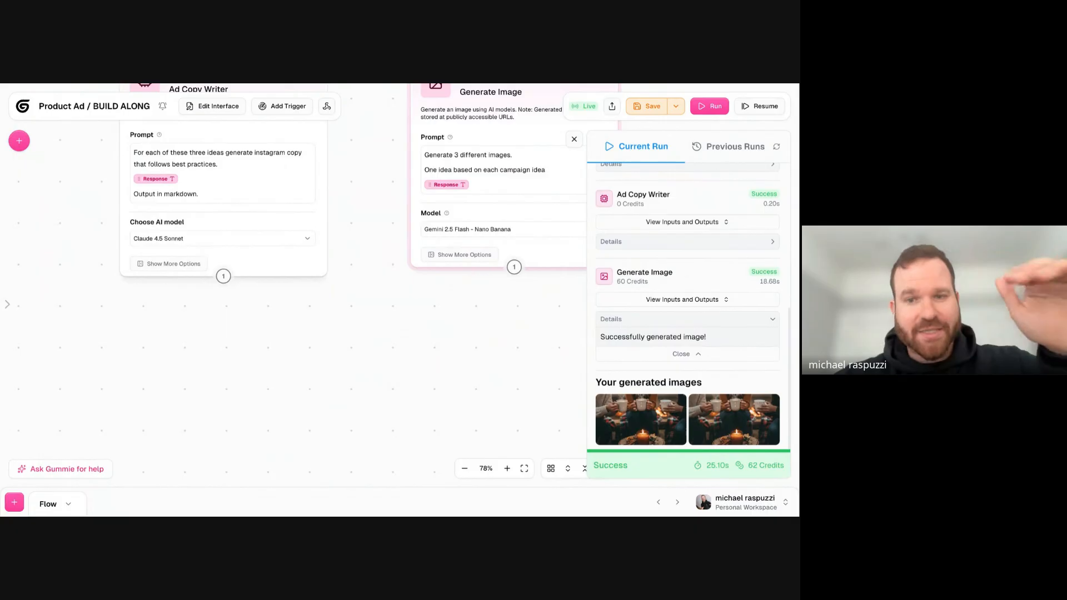
- Add a Join List Items node connected below Generate Image, and use Image Url(s) List as its List input
left_click_drag(484, 326, 501, 287)
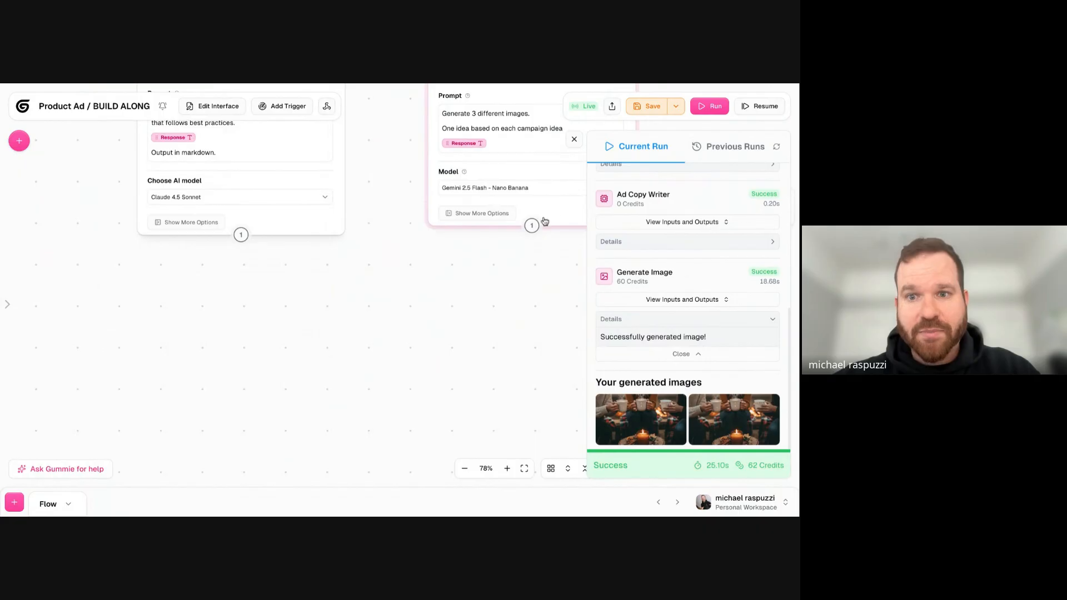
left_click(19, 140)
type("join list")
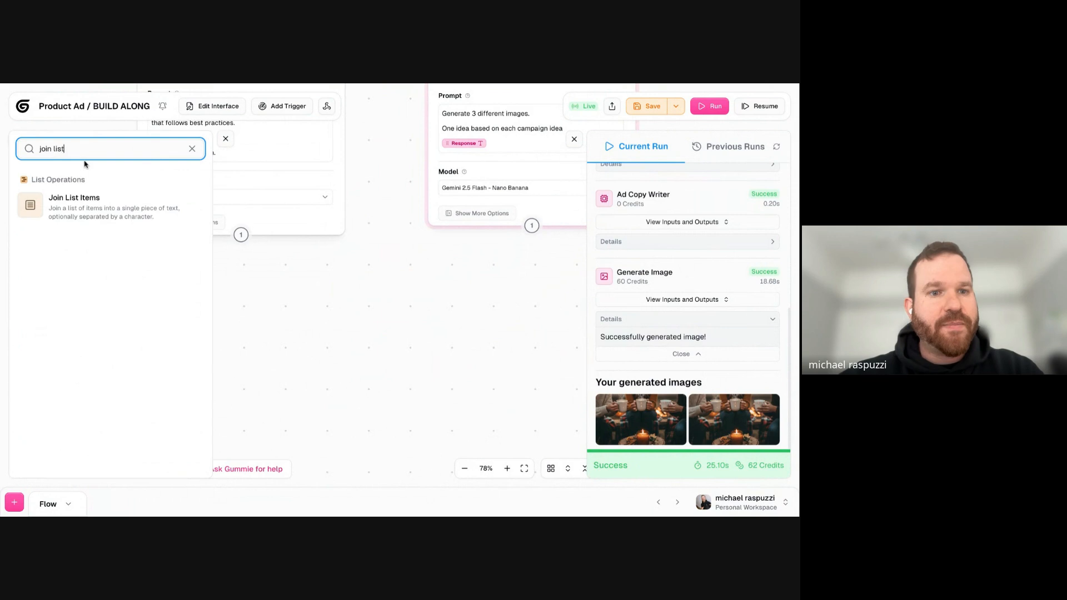
left_click(123, 194)
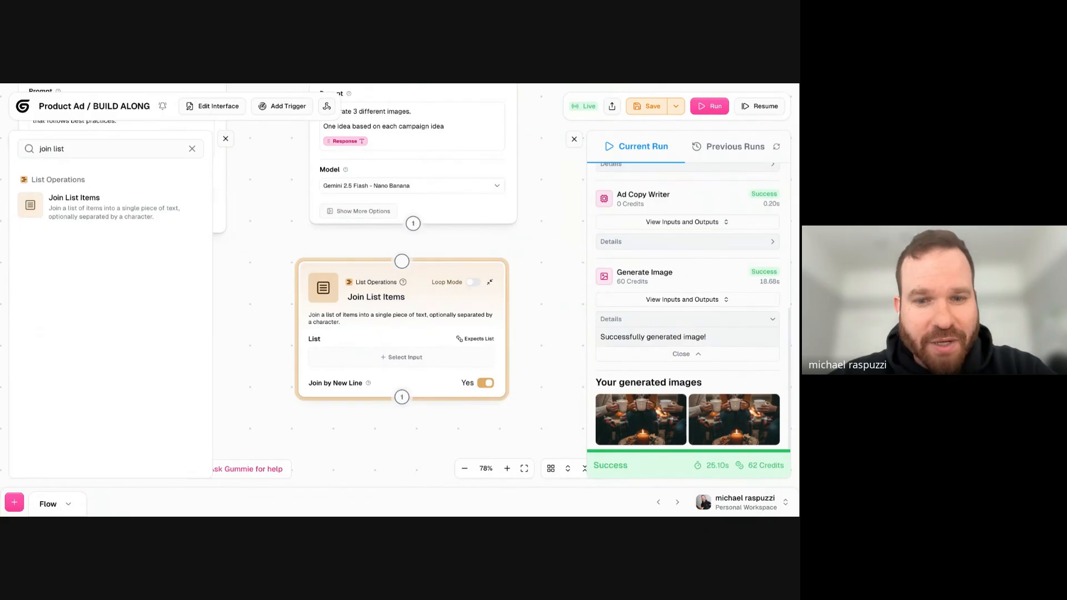
left_click_drag(413, 224, 378, 288)
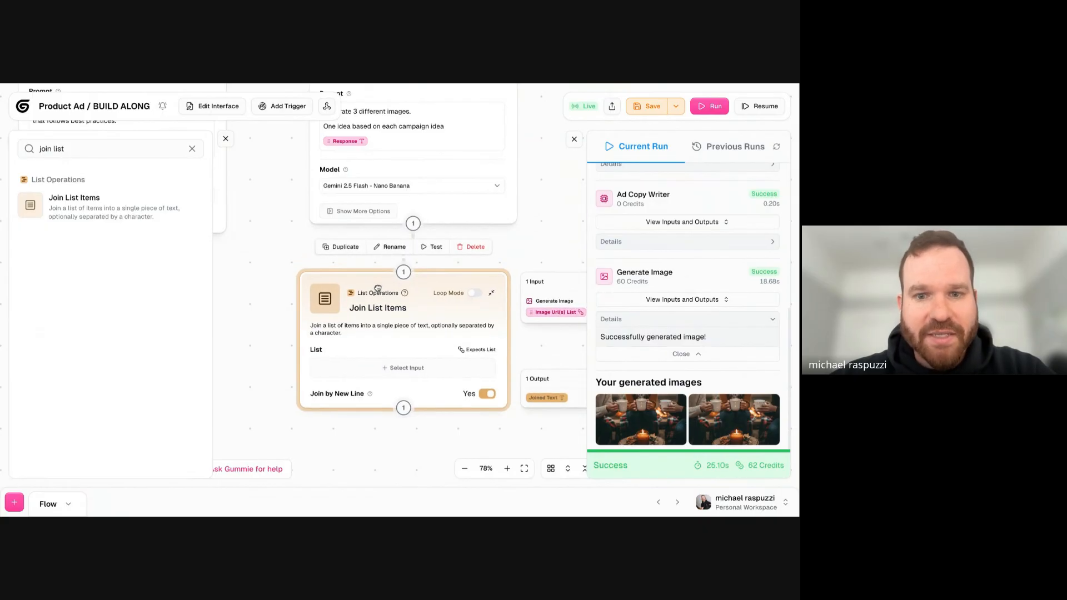
left_click(545, 312)
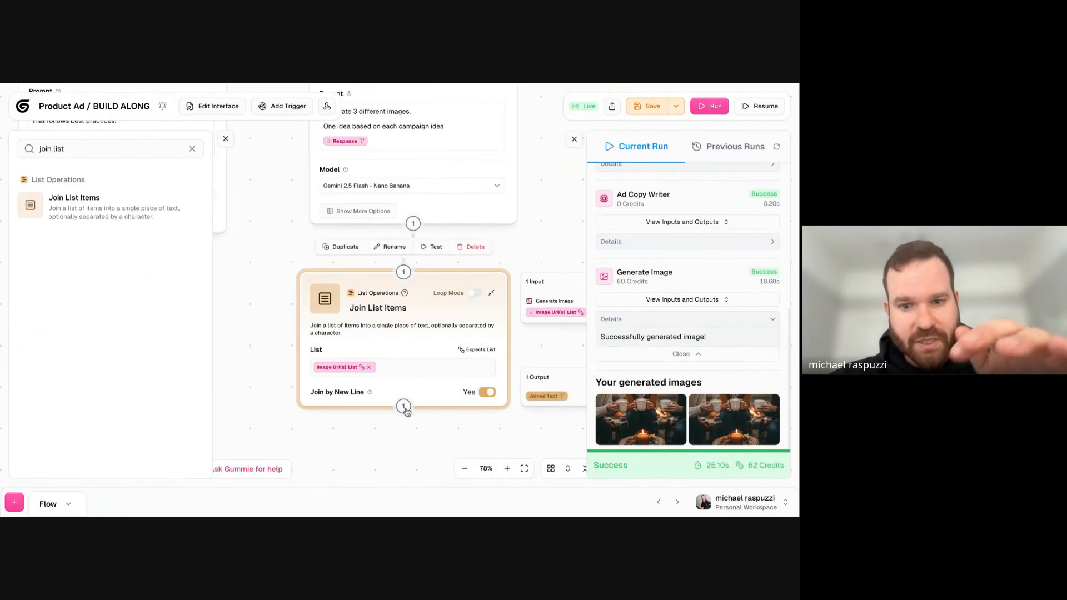
left_click_drag(376, 444, 498, 364)
scroll(498, 364, "down", 3)
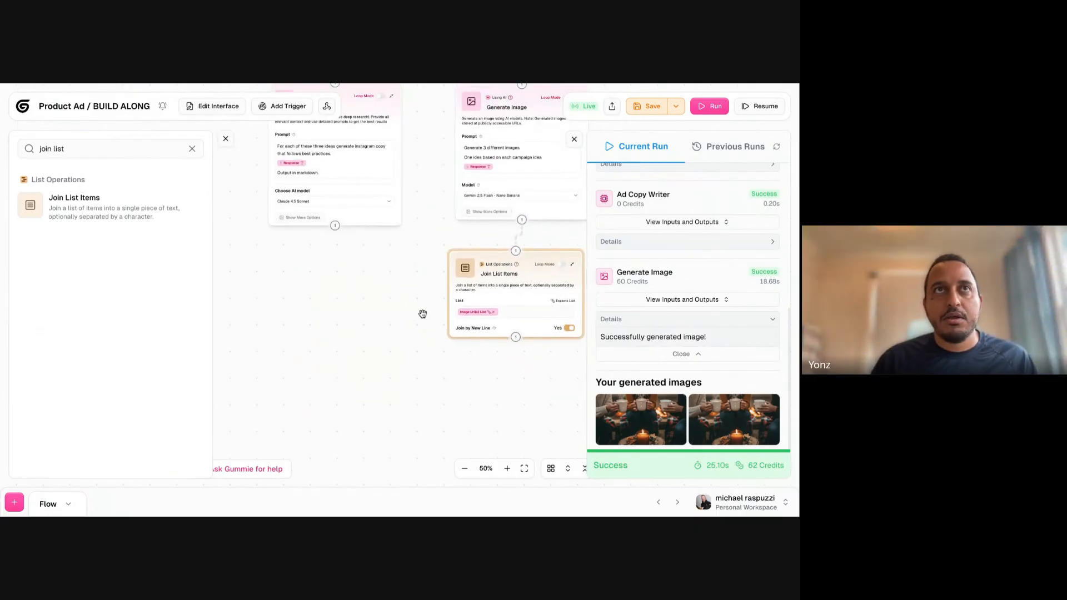
left_click(225, 141)
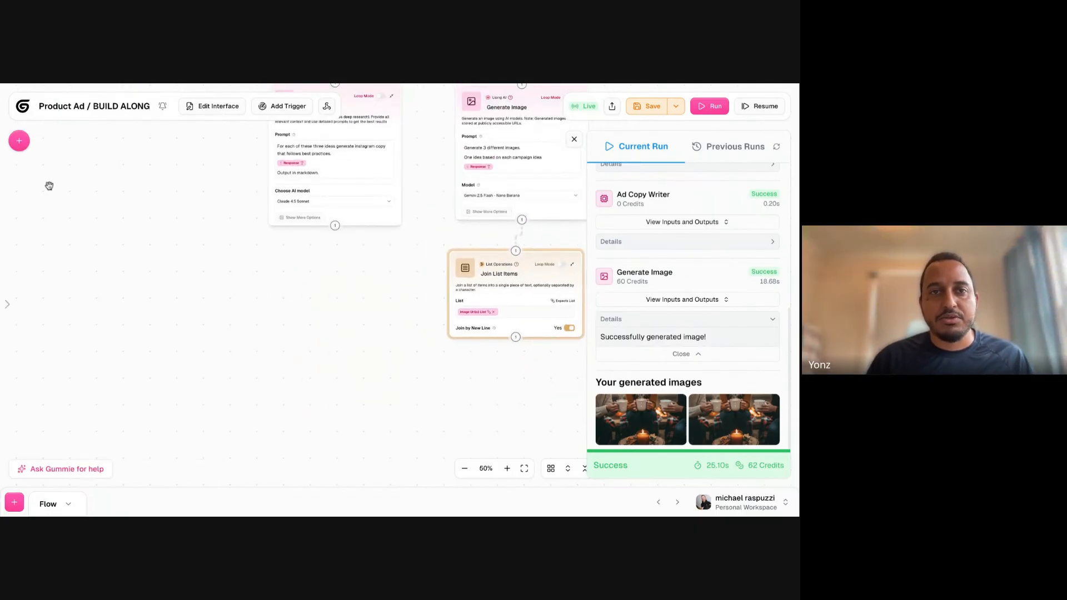
- Search the node library for "list" to review the list operation nodes, and close the library
left_click(19, 141)
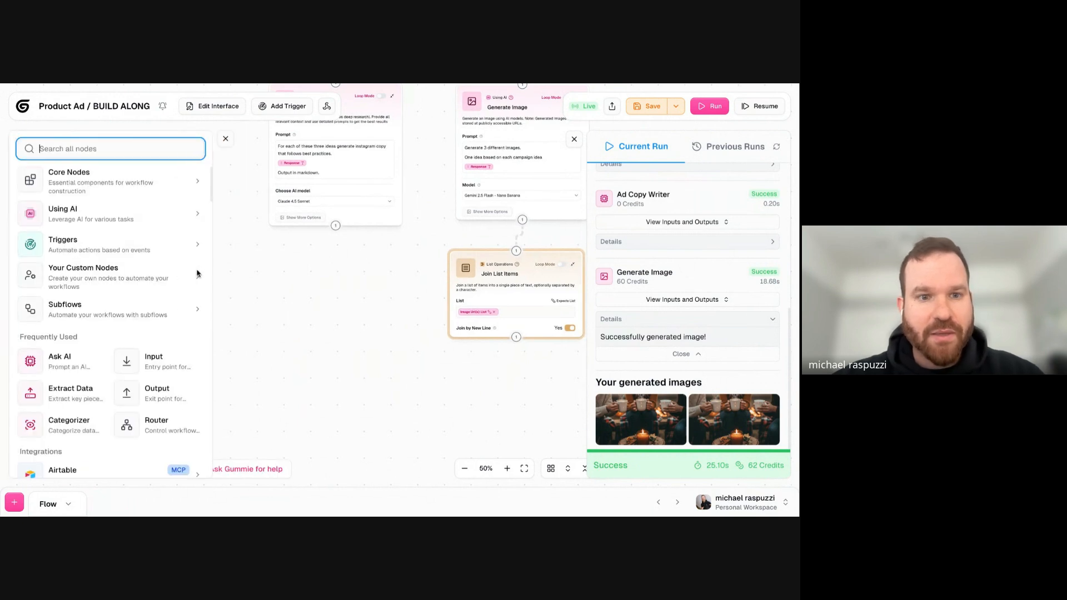
left_click(280, 242)
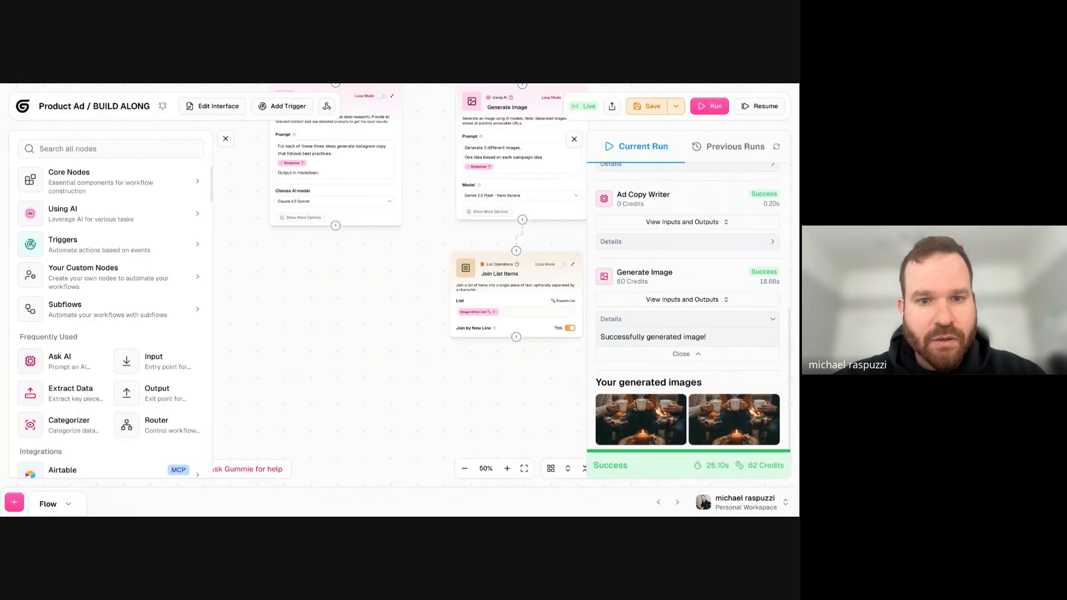
left_click(227, 140)
key("super+b")
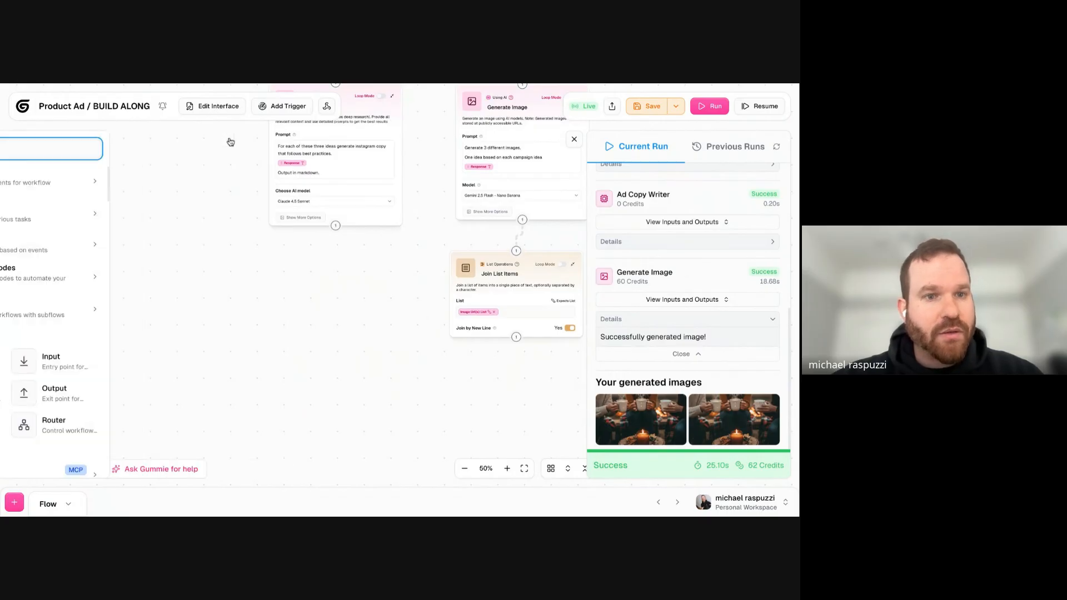
type("fdf")
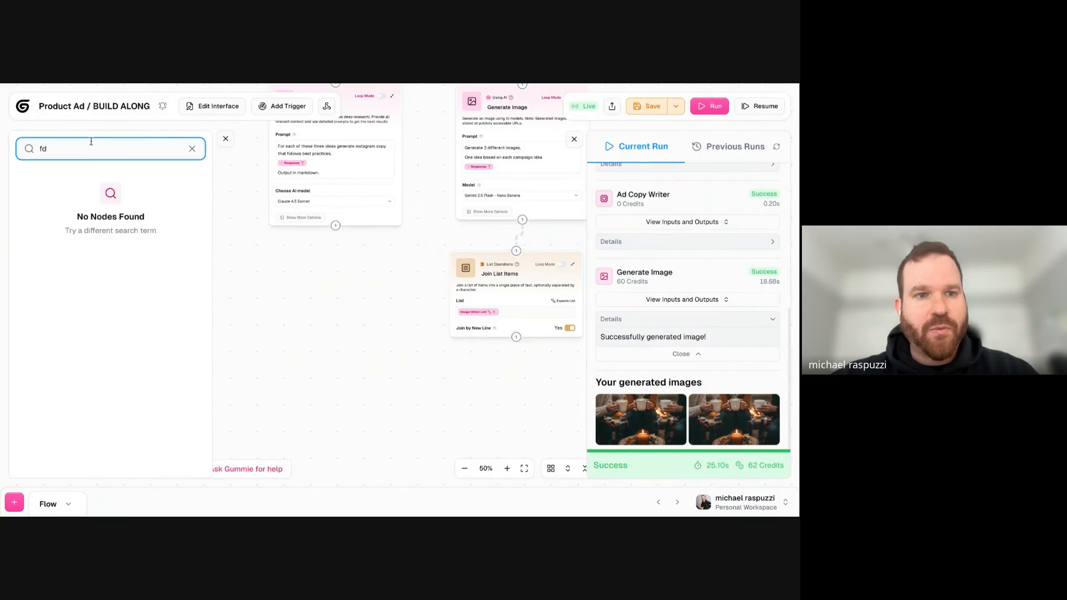
key("BackSpace")
key("BackSpace")
type("t")
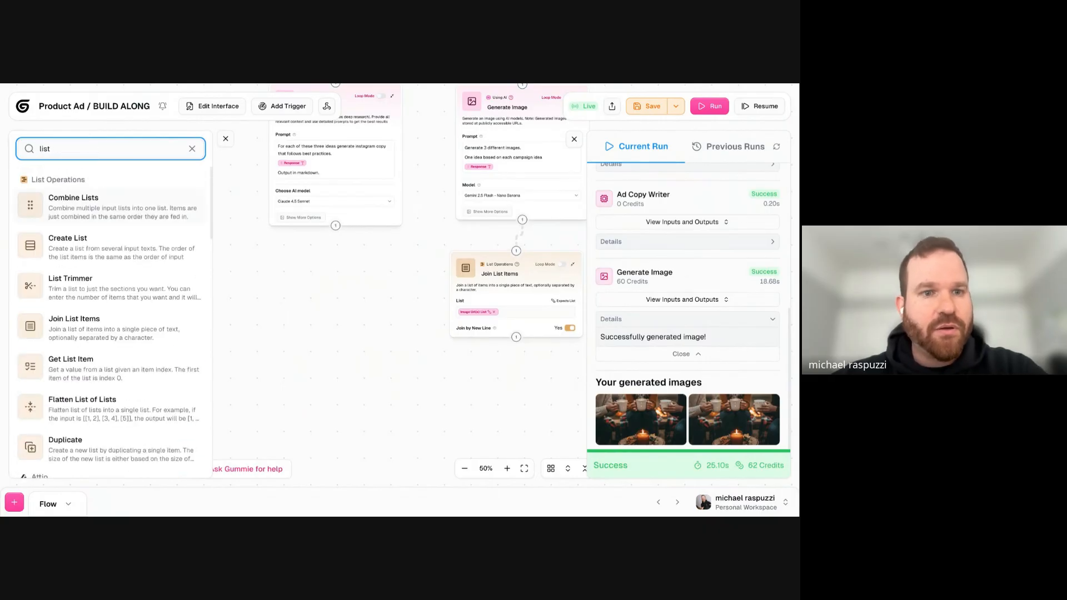
left_click(257, 341)
left_click_drag(258, 340, 159, 238)
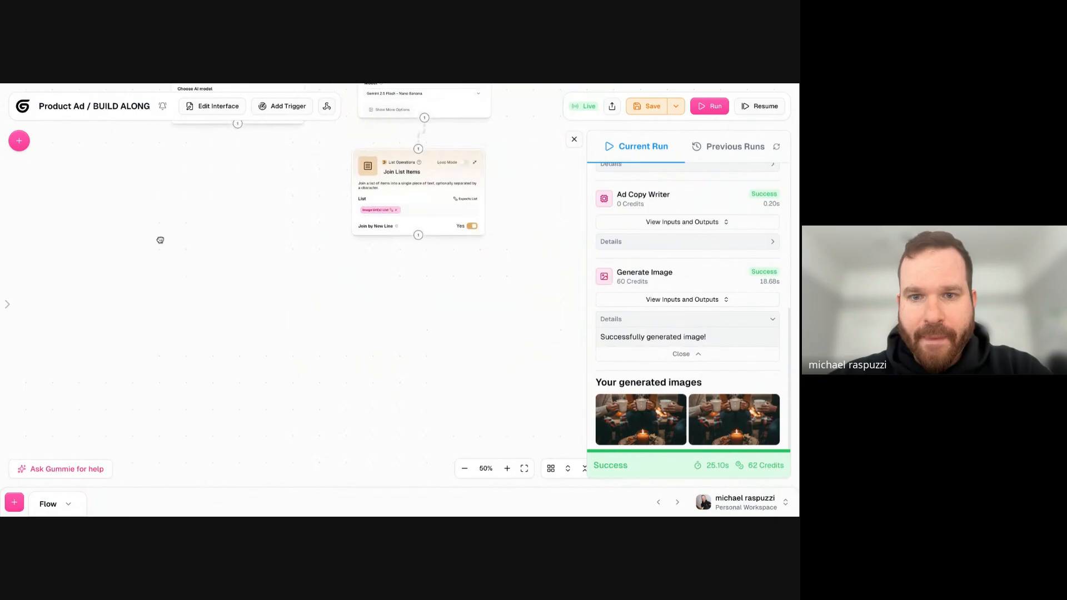
left_click_drag(265, 216, 265, 250)
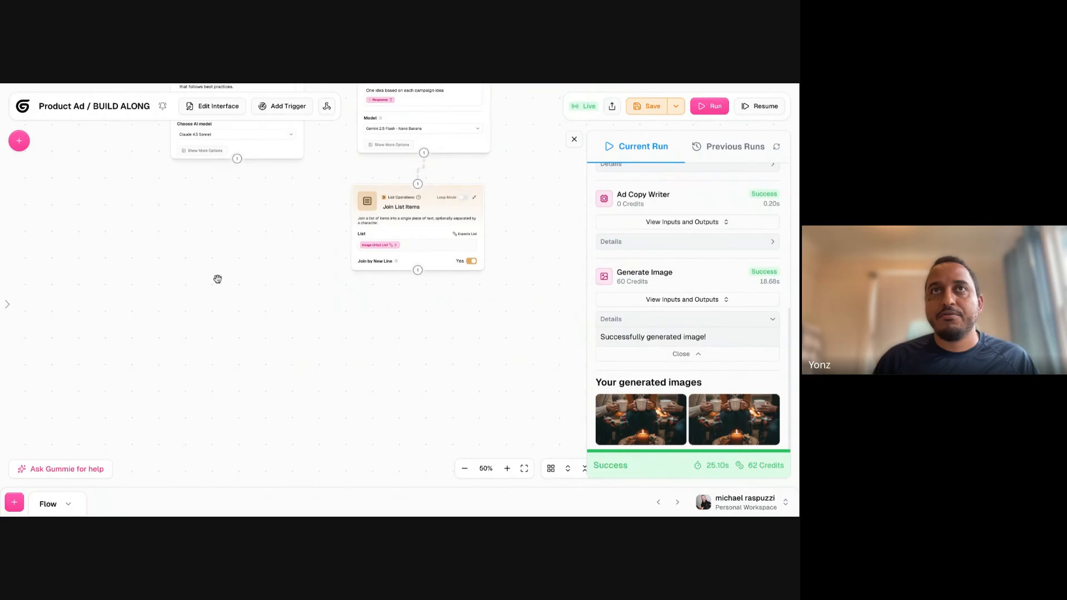
key("super+b")
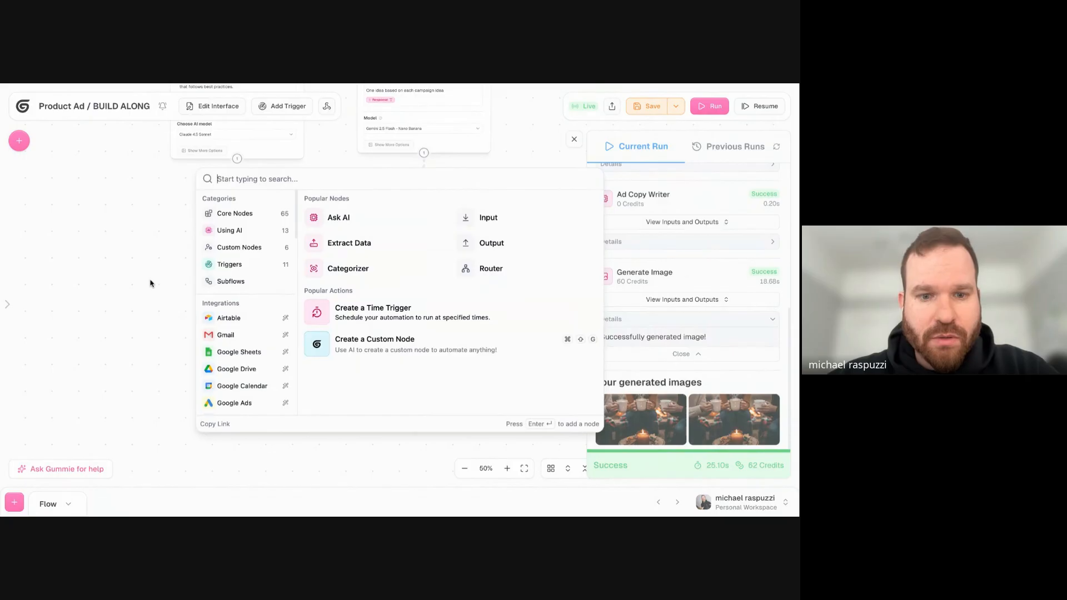
key("Escape")
left_click_drag(209, 257, 212, 248)
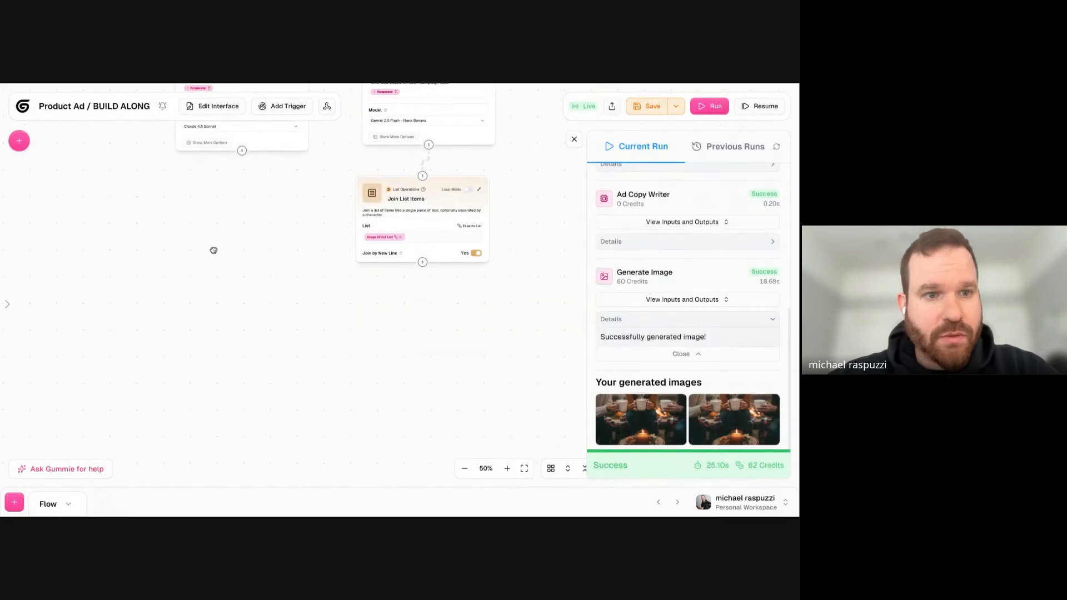
left_click(19, 143)
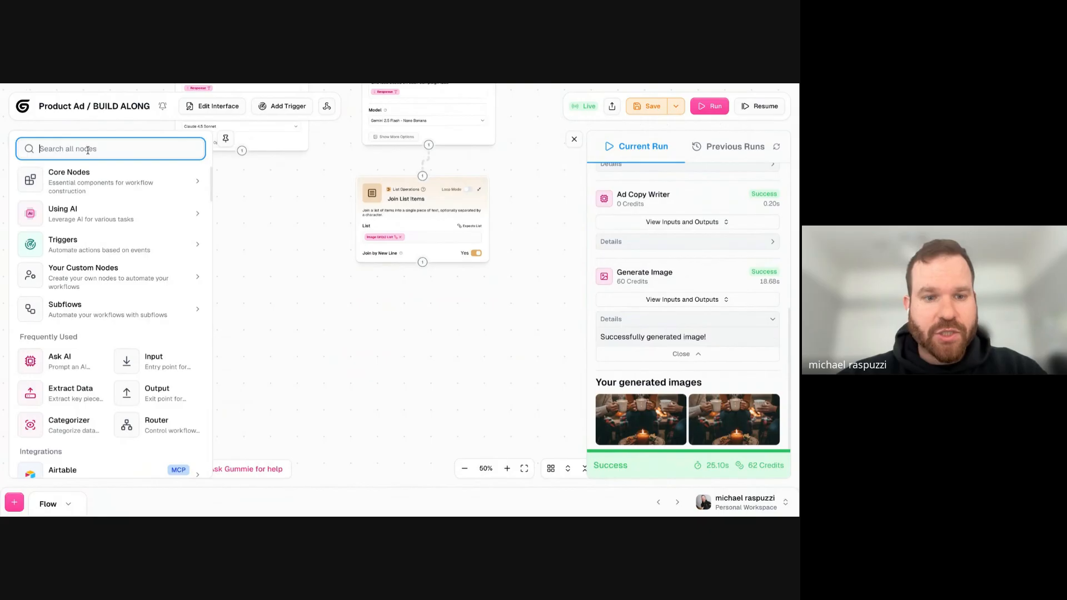
type("doc")
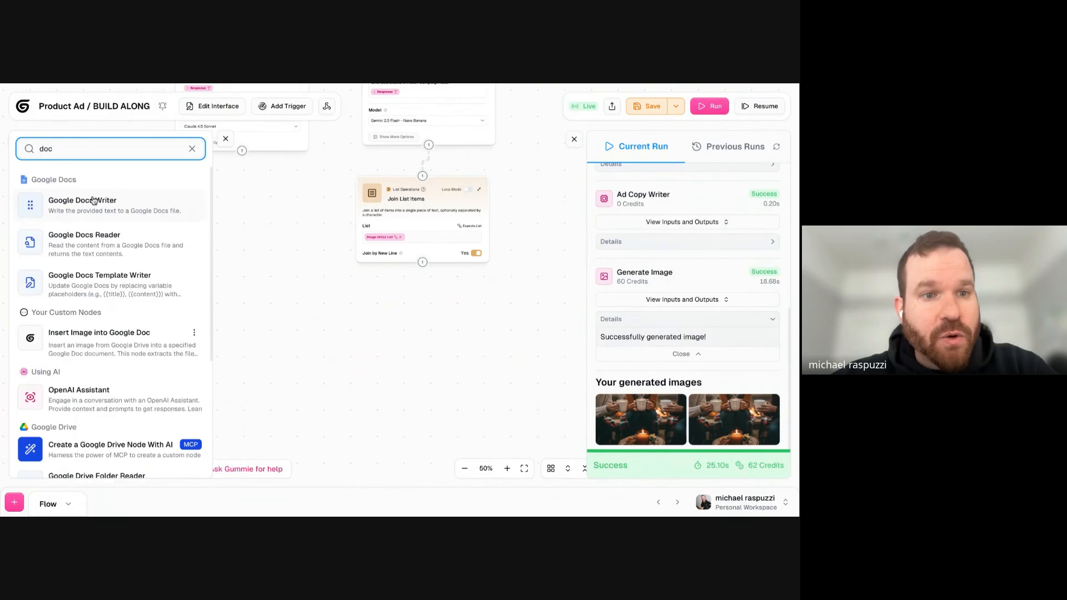
left_click_drag(115, 212, 345, 281)
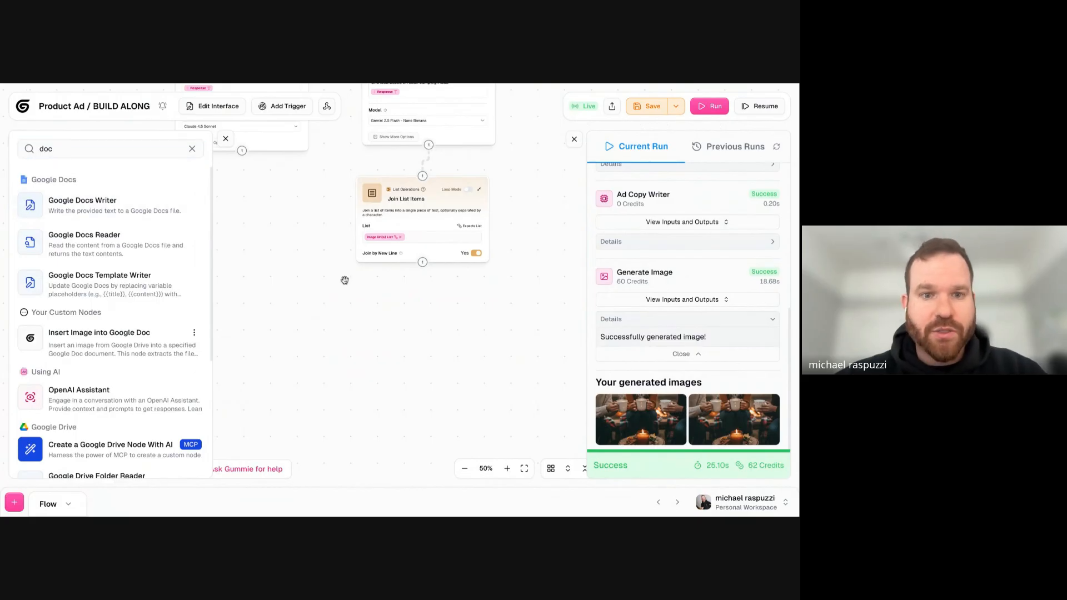
double_click(345, 280)
left_click(225, 140)
left_click(225, 140)
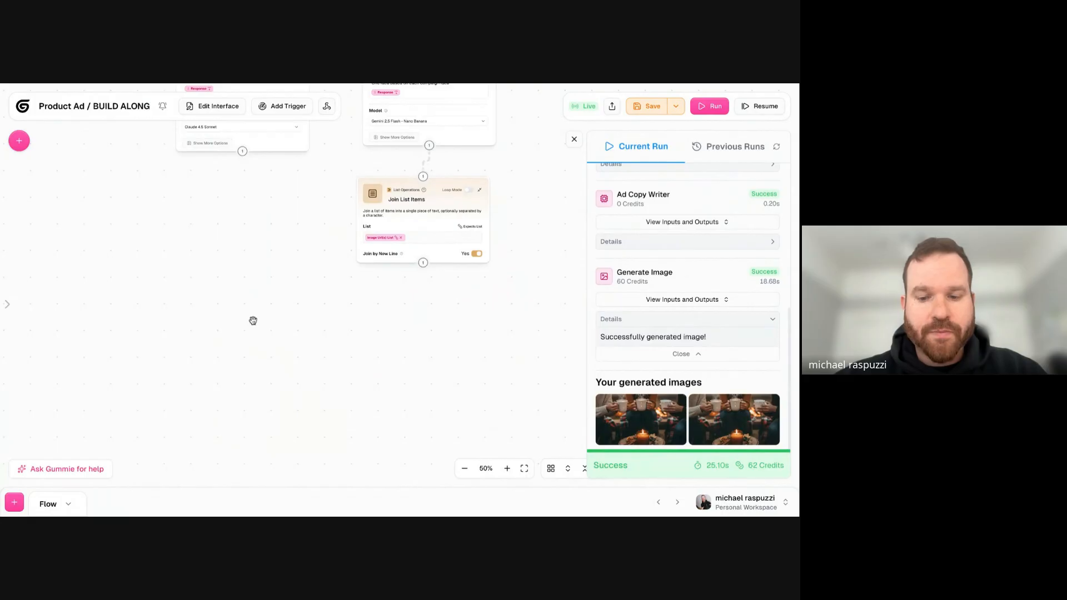
- Add a Google Docs Writer node and connect the outputs of Ad Copy Writer and Join List Items to it
double_click(253, 320)
type("doc")
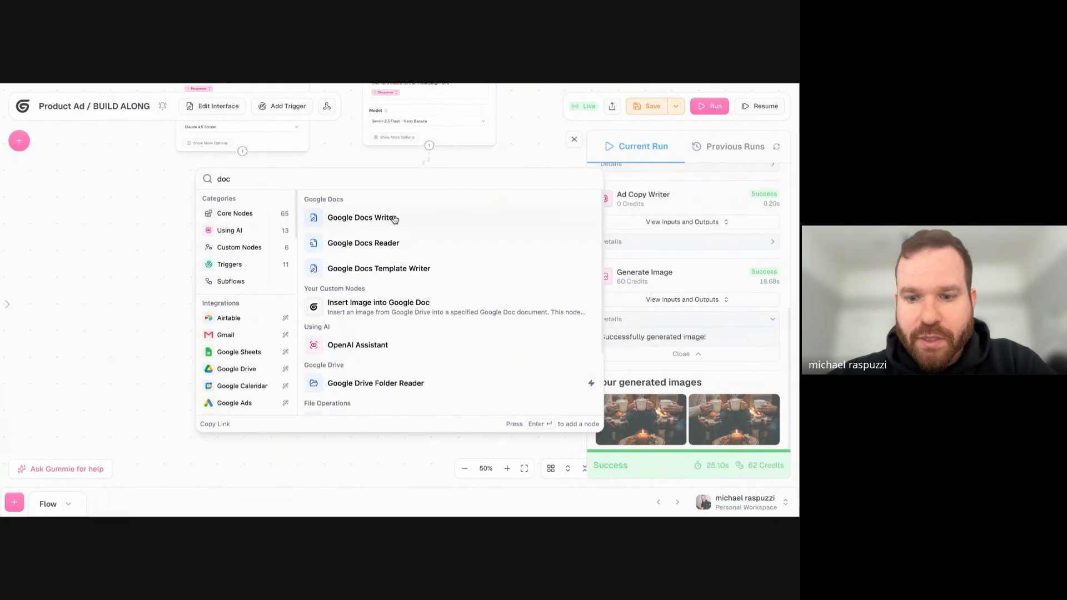
left_click(362, 218)
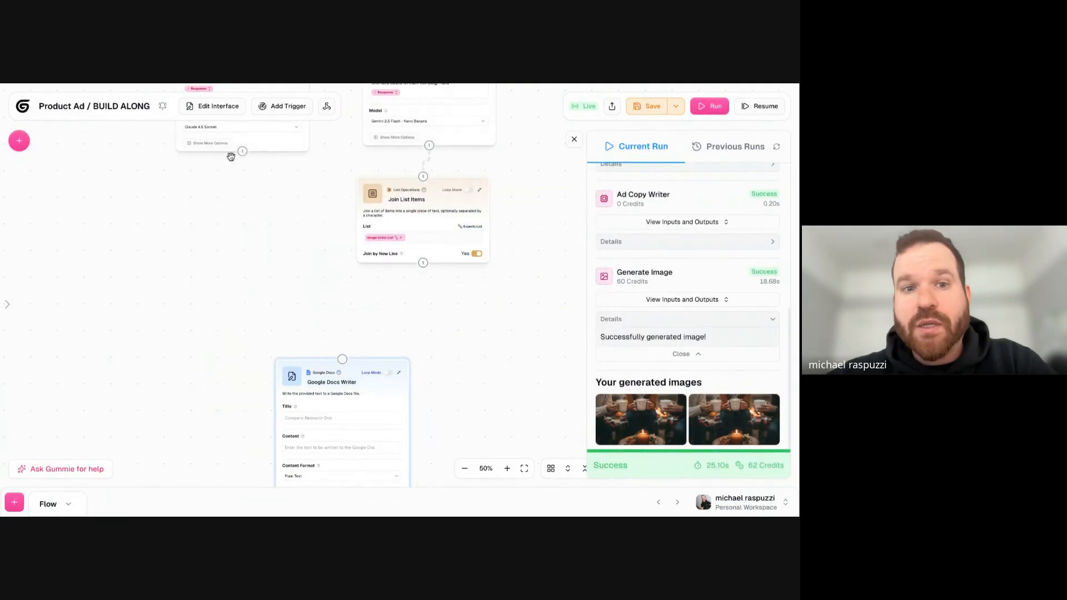
left_click_drag(242, 151, 341, 356)
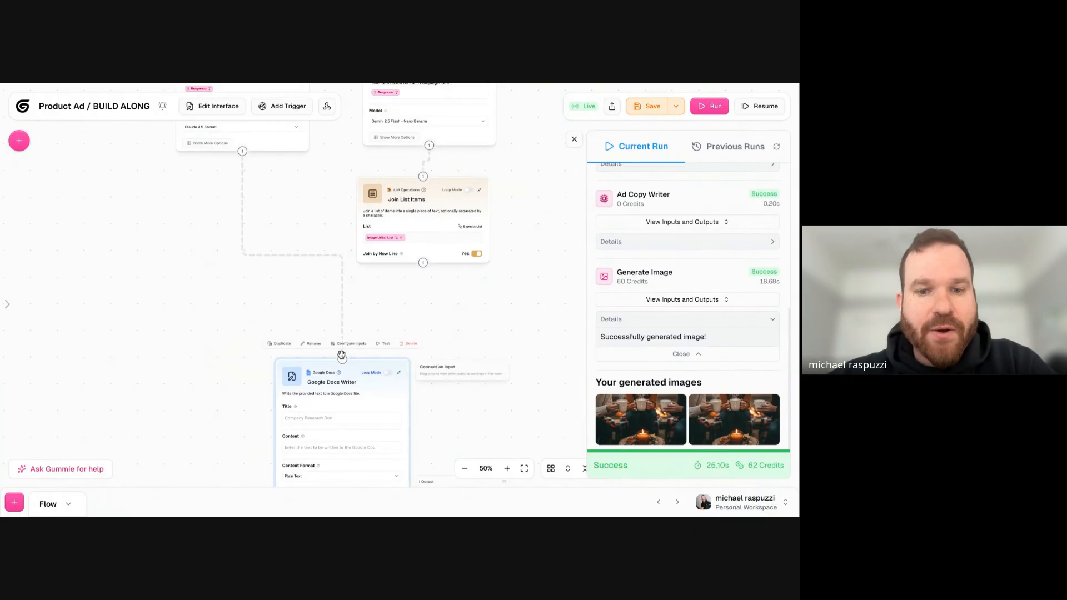
left_click_drag(423, 262, 342, 357)
- Review the additional options of the Google Docs Writer node and hide them again
left_click_drag(206, 405, 223, 260)
scroll(362, 248, "up", 5)
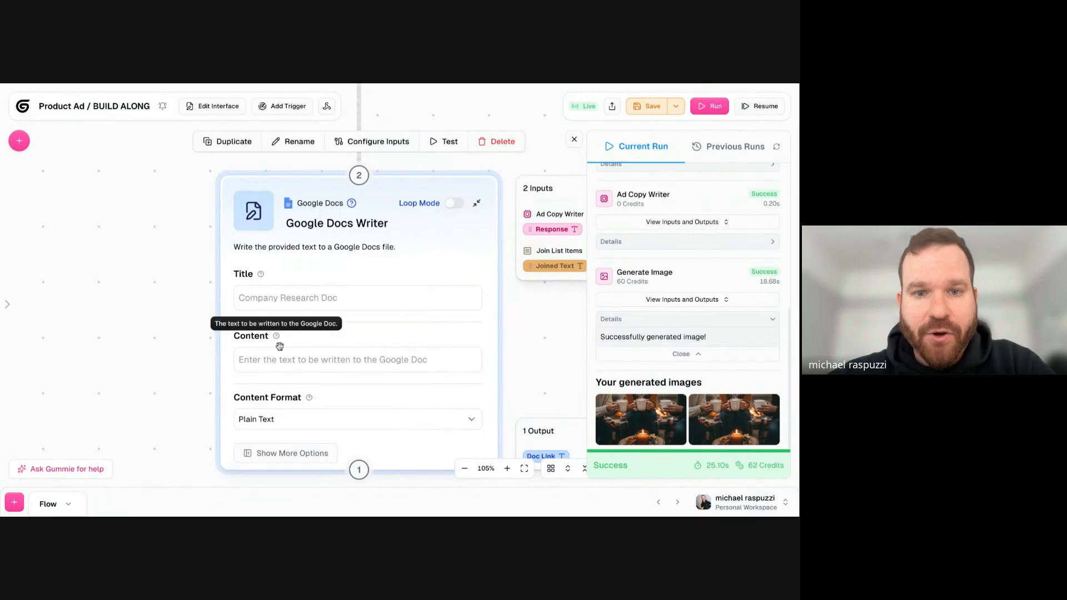
left_click(253, 454)
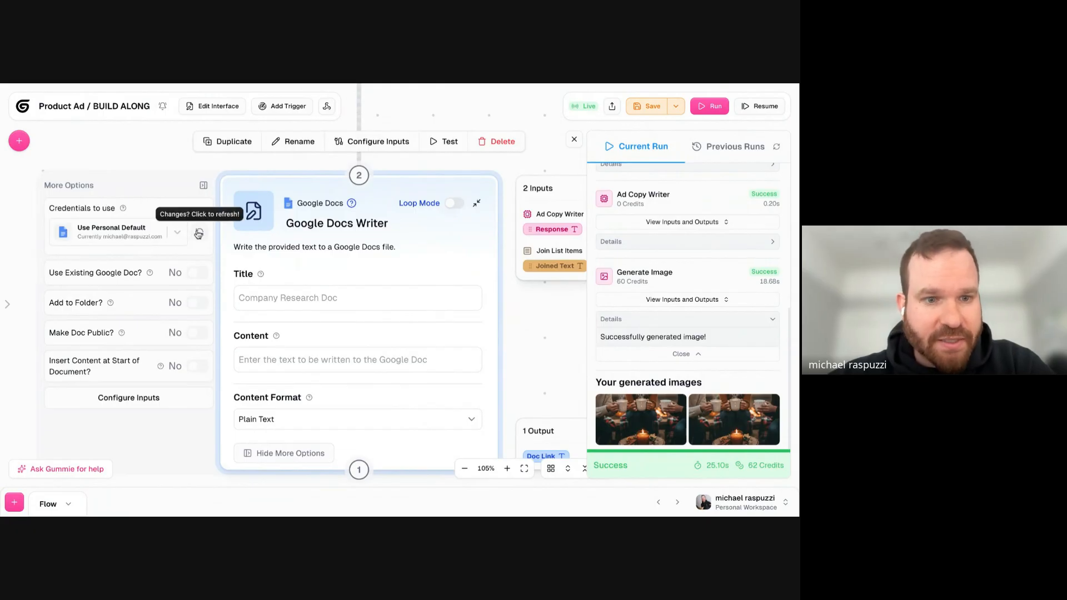
left_click(203, 186)
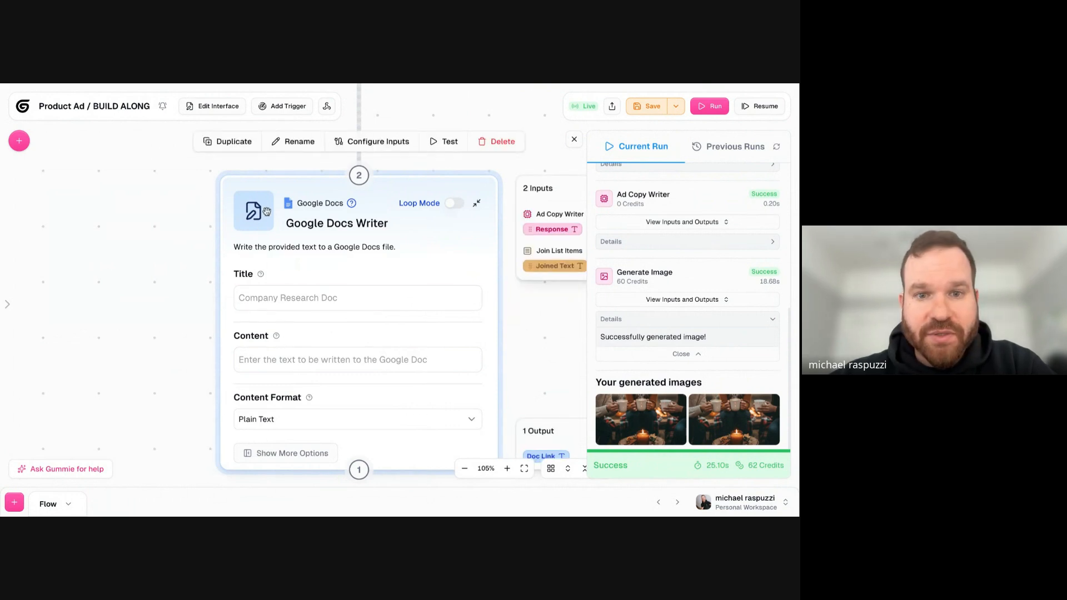
- Connect the Seasonal Product Campaign input node to Google Docs Writer, repositioning the writer node near it and back below Join List Items
left_click_drag(267, 211, 283, 219)
scroll(172, 245, "down", 10)
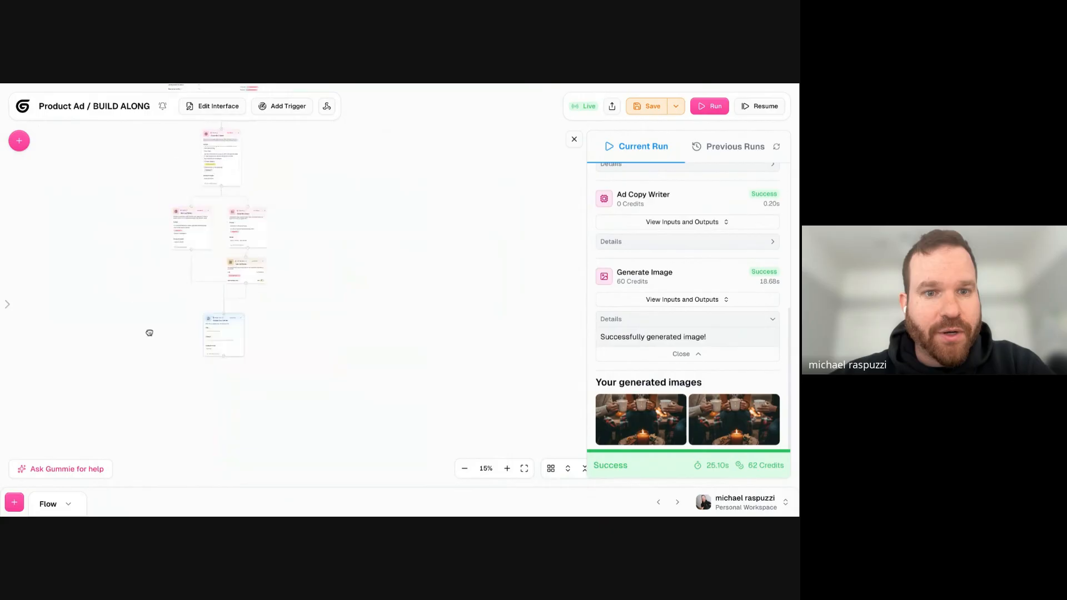
left_click_drag(156, 347, 194, 429)
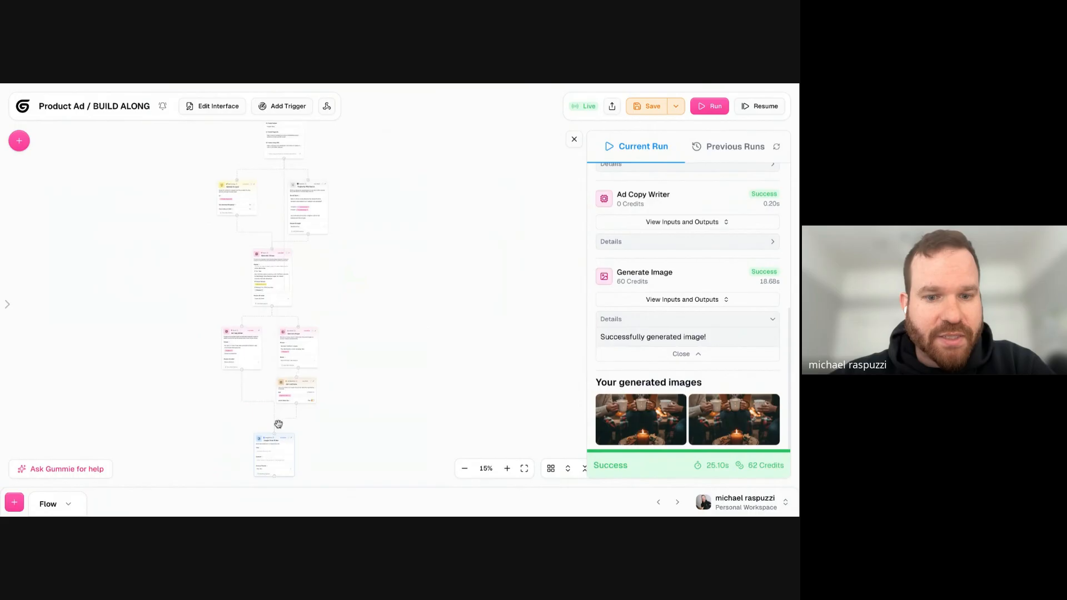
left_click_drag(276, 433, 357, 146)
scroll(314, 158, "up", 10)
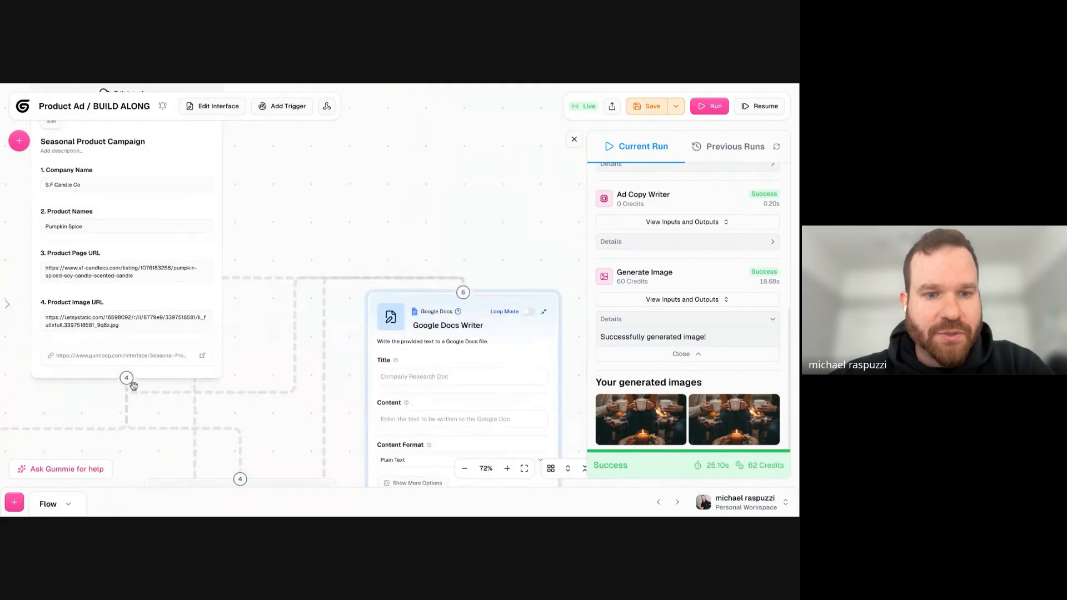
left_click(462, 294)
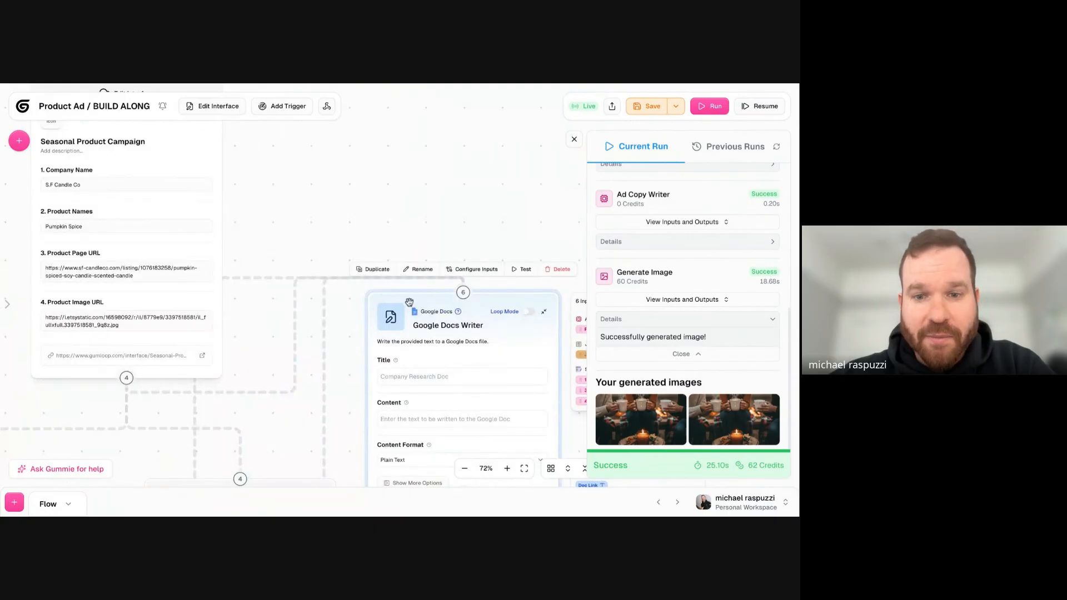
scroll(409, 301, "down", 8)
left_click_drag(409, 302, 276, 345)
- Set the Google Docs Writer title to the Company Name variable followed by "/ Fall Ad Ideas"
scroll(264, 345, "up", 8)
left_click_drag(193, 376, 133, 343)
left_click(188, 356)
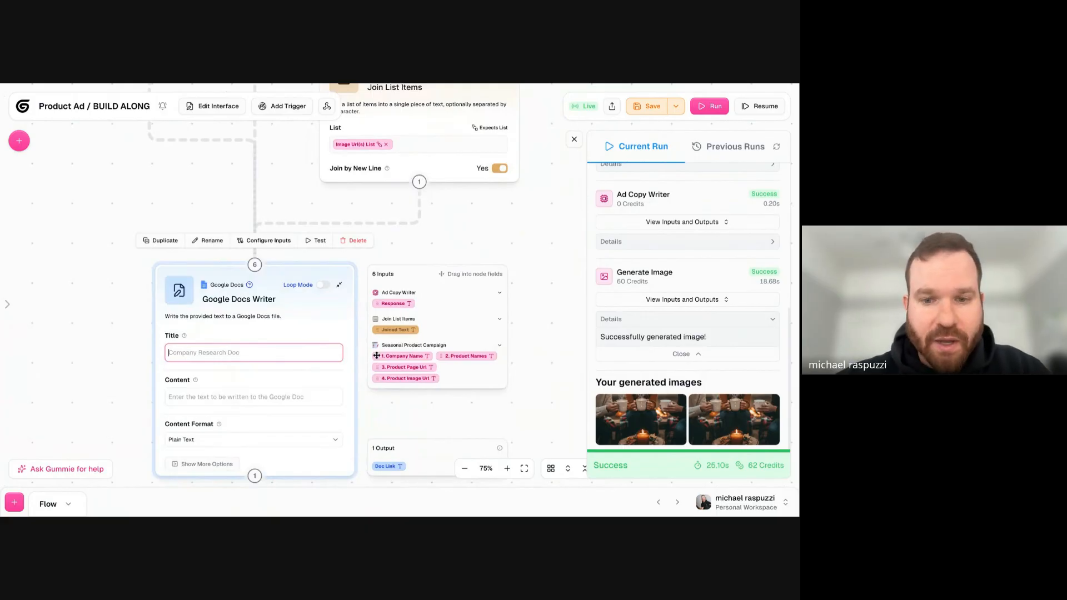
left_click_drag(383, 356, 278, 352)
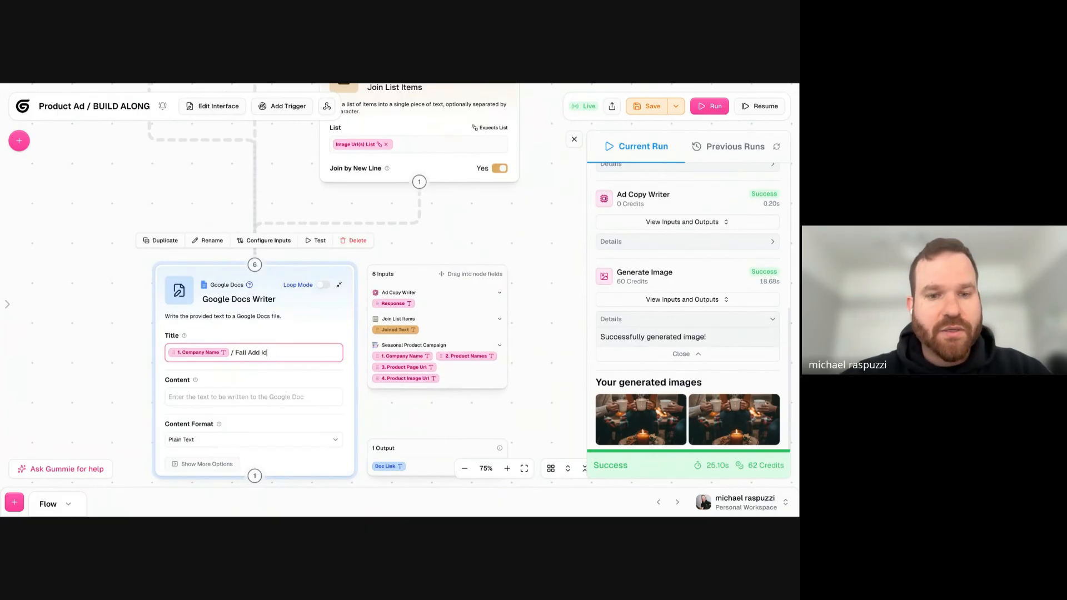
type("/ Fall Ad Ideas")
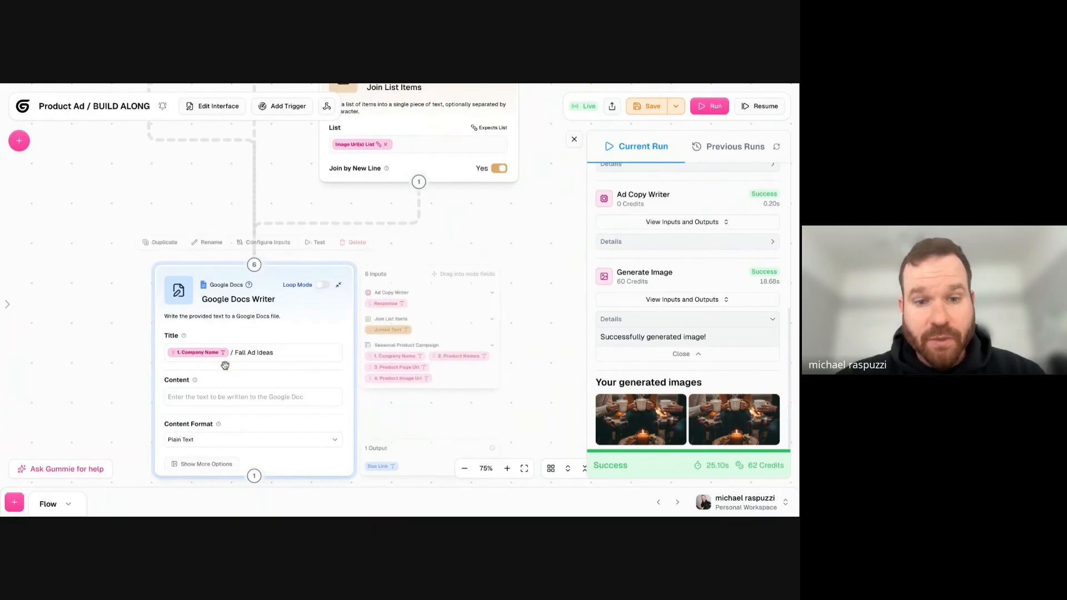
scroll(225, 362, "up", 10)
triple_click(275, 333)
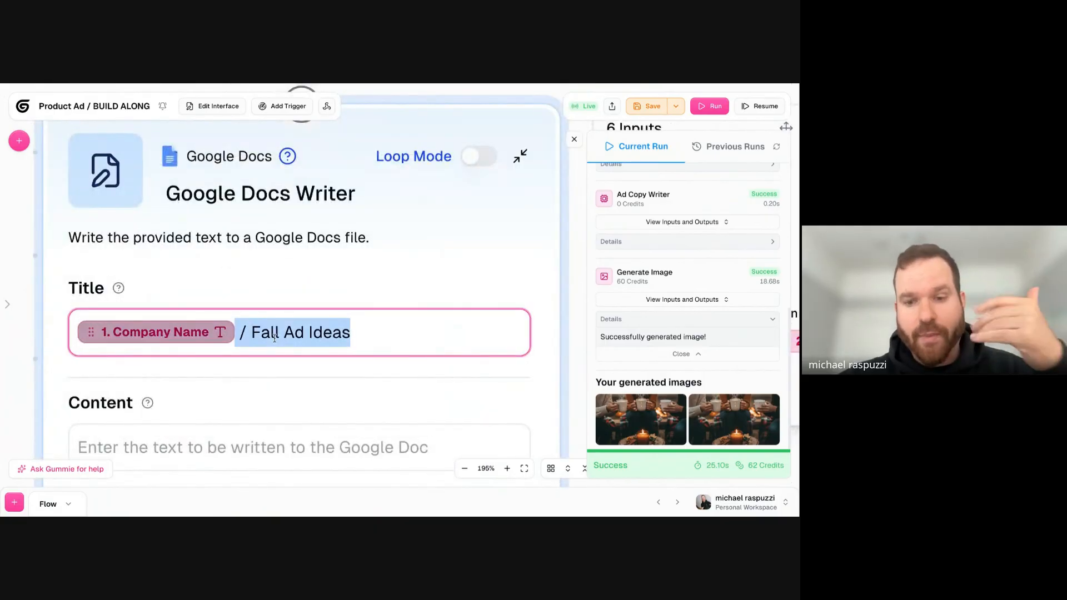
left_click_drag(22, 285, 84, 217)
left_click(336, 264)
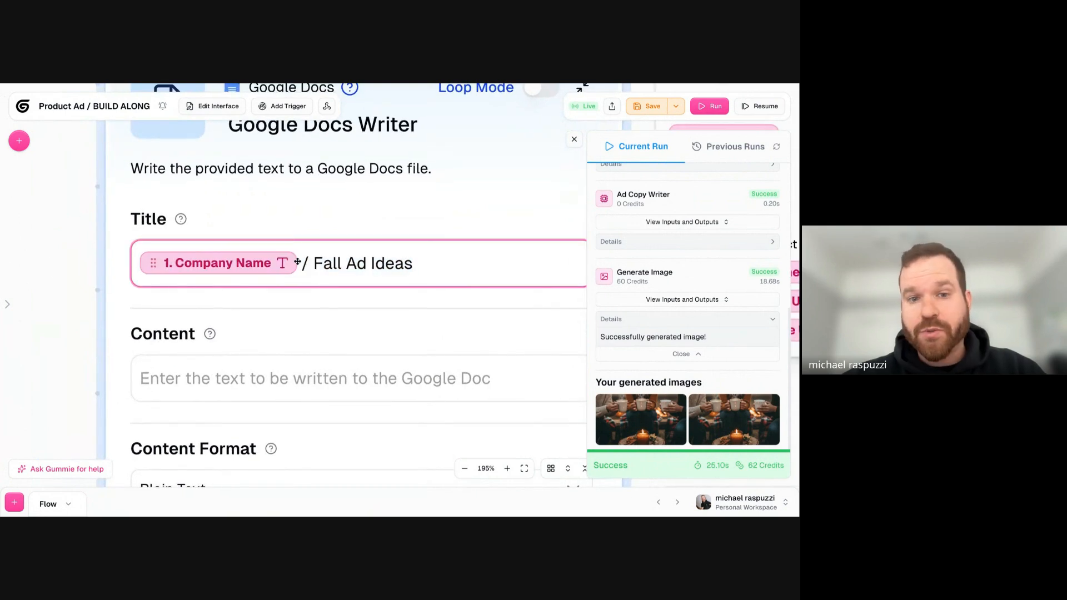
scroll(46, 270, "down", 5)
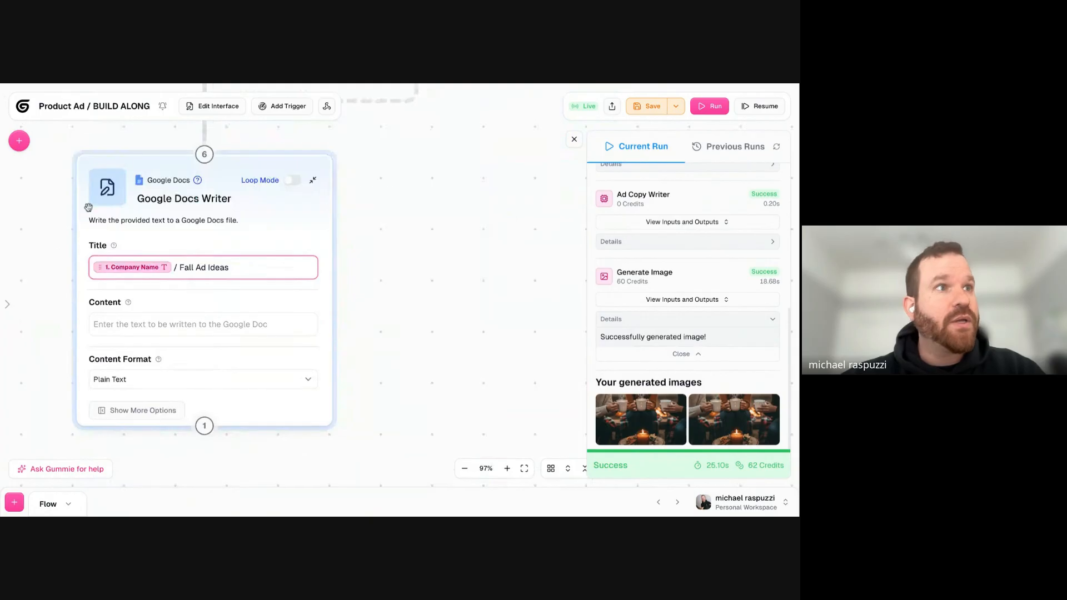
- Fill the Google Docs Writer content with the Ad Copy Writer's Response variable and the Joined Text variable below it
left_click(161, 330)
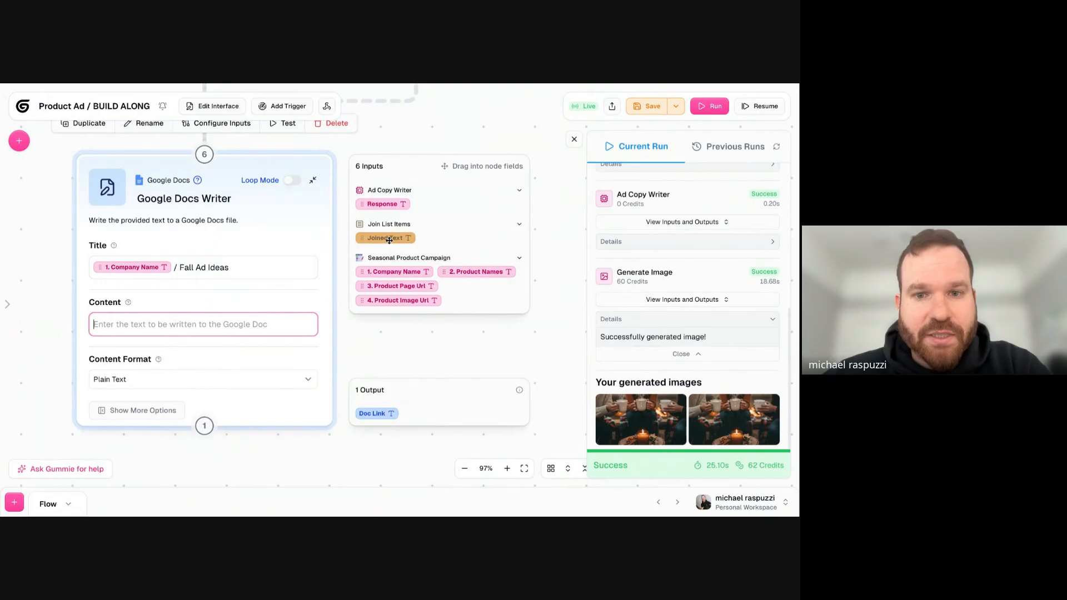
left_click_drag(382, 205, 212, 326)
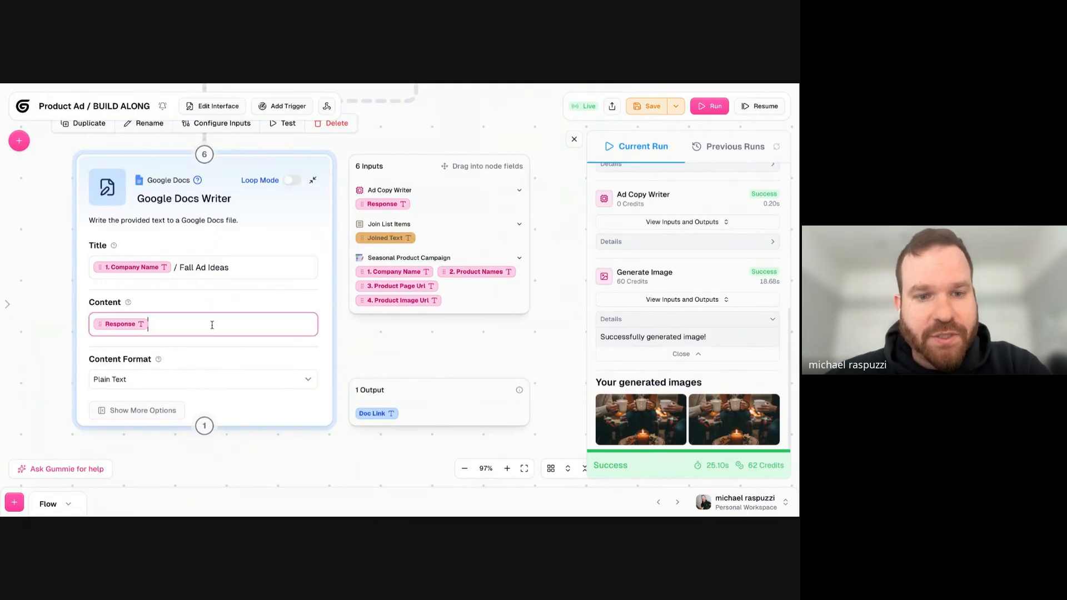
key("Return")
type("@joi")
key("Return")
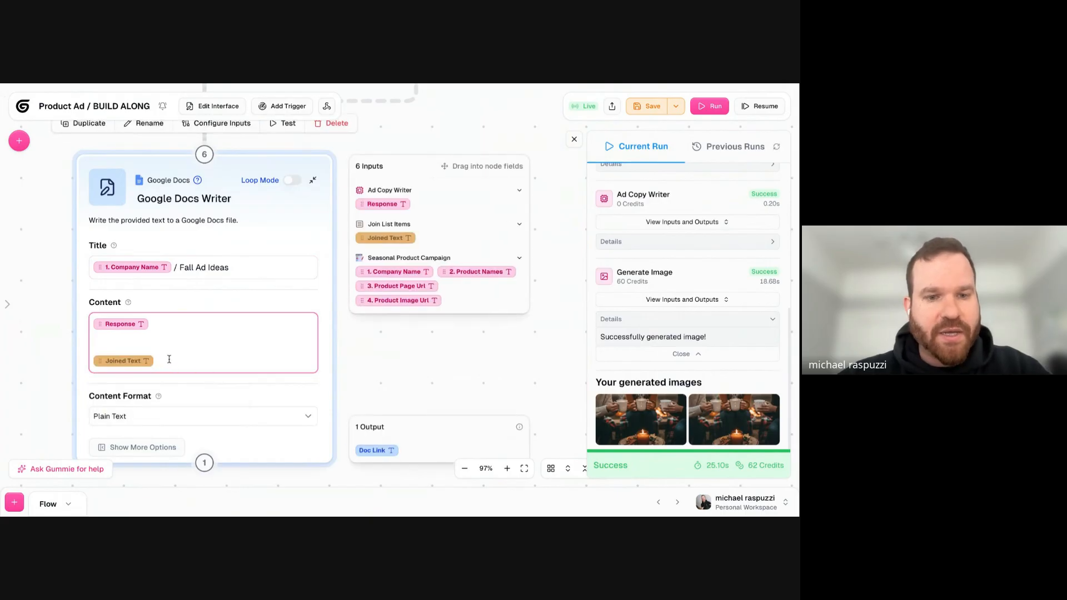
- Set the Google Docs Writer's content format to Markdown and check the output instruction in the Ad Copy Writer prompt
scroll(122, 334, "down", 3)
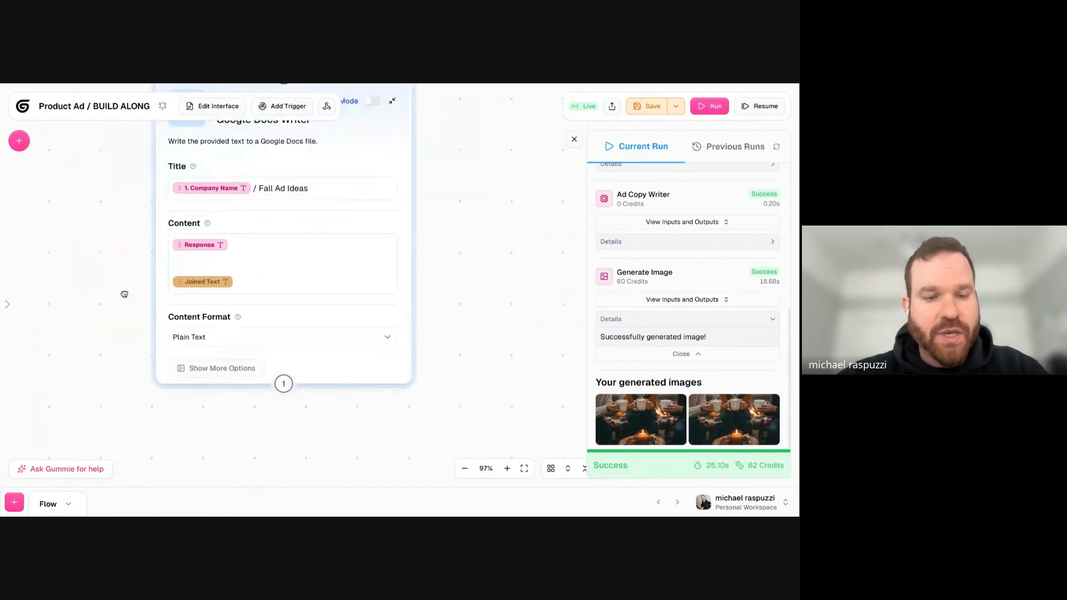
left_click(245, 339)
left_click(226, 389)
scroll(174, 443, "down", 5)
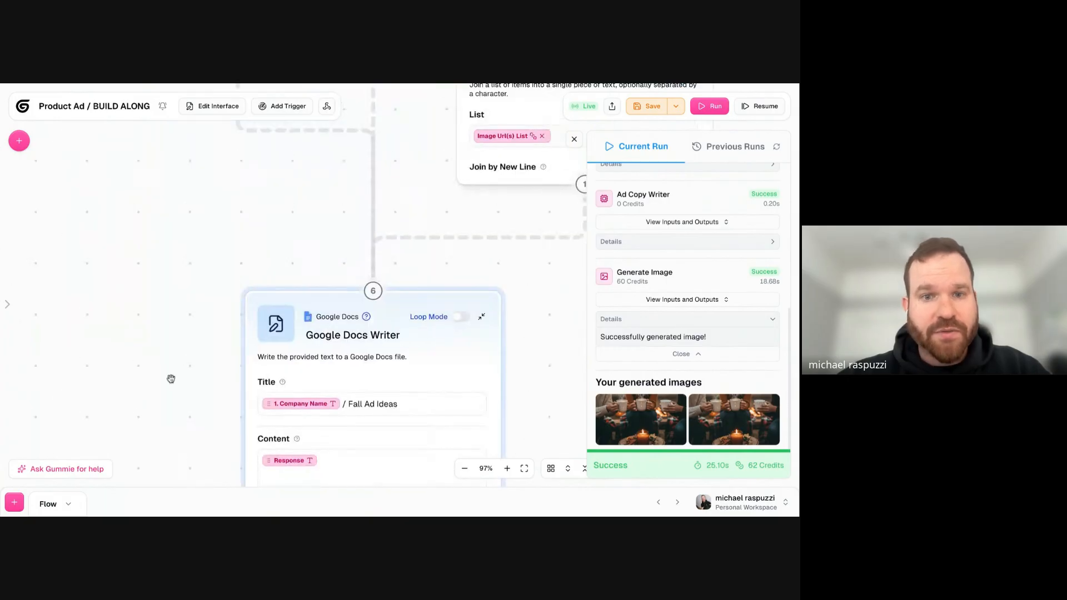
scroll(169, 432, "up", 4)
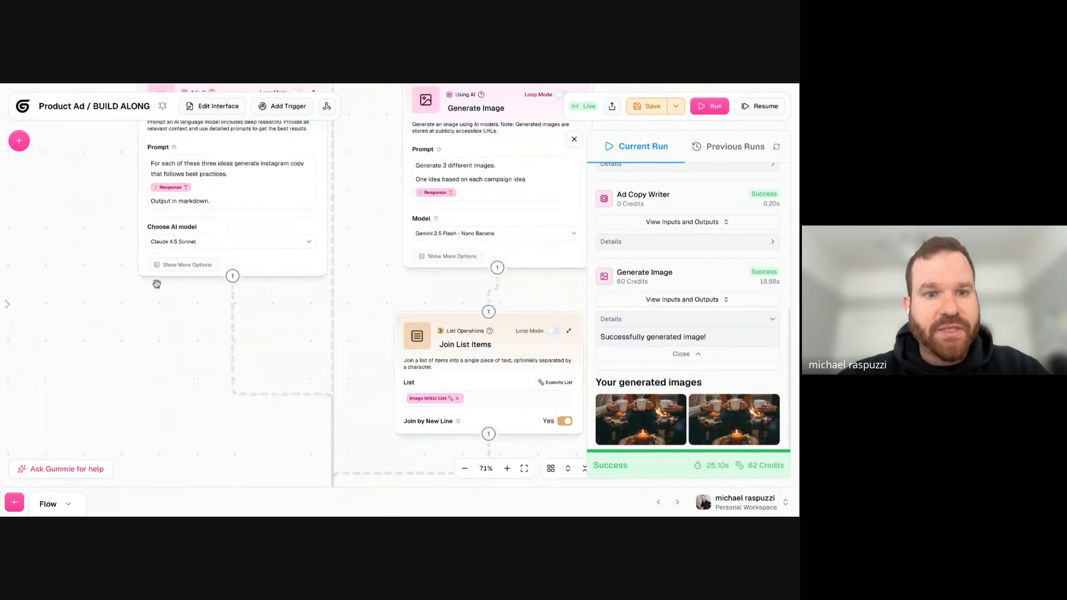
left_click(239, 172)
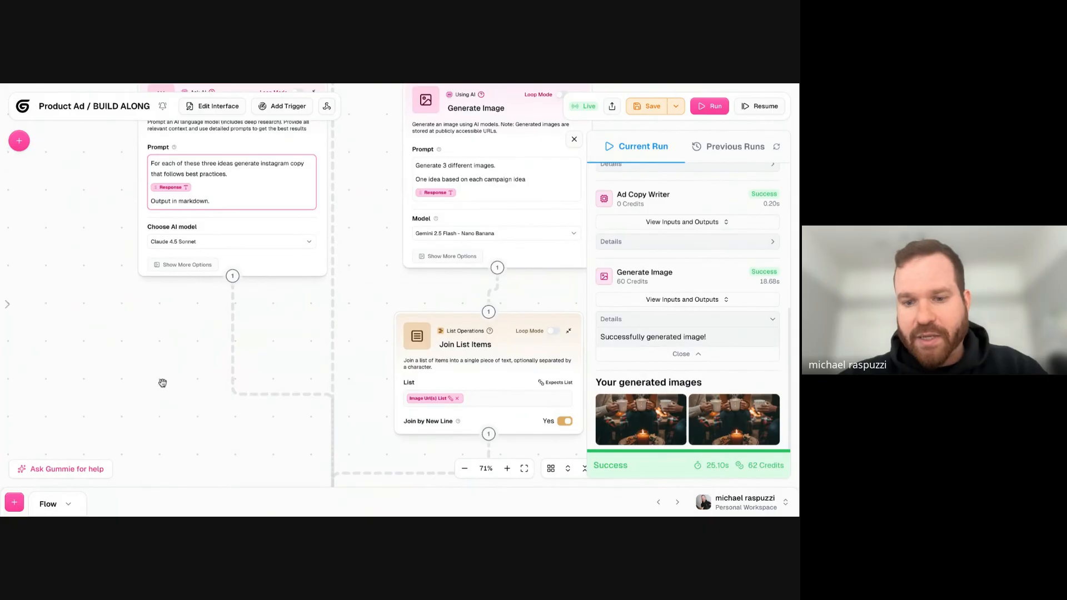
scroll(147, 339, "down", 6)
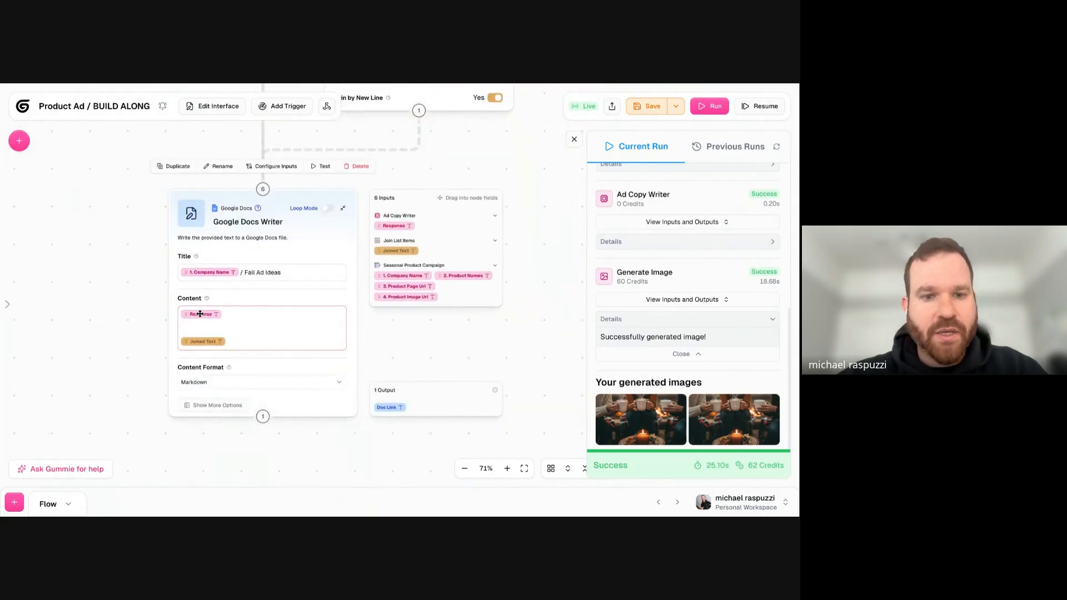
- Save the workbook, shift the Google Docs Writer node slightly, and run the workflow
left_click(644, 107)
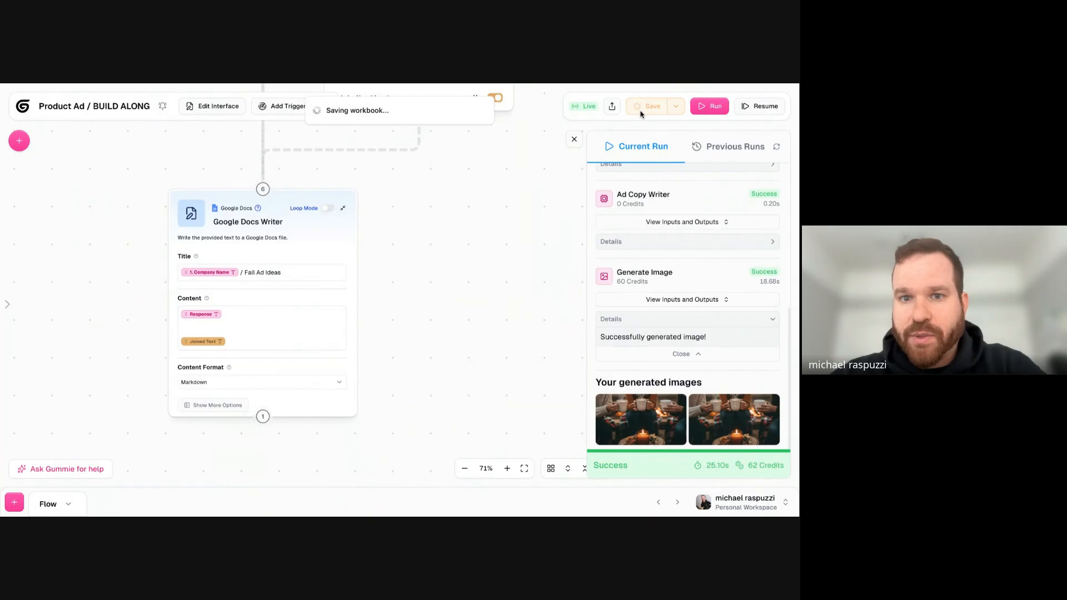
left_click_drag(286, 206, 332, 215)
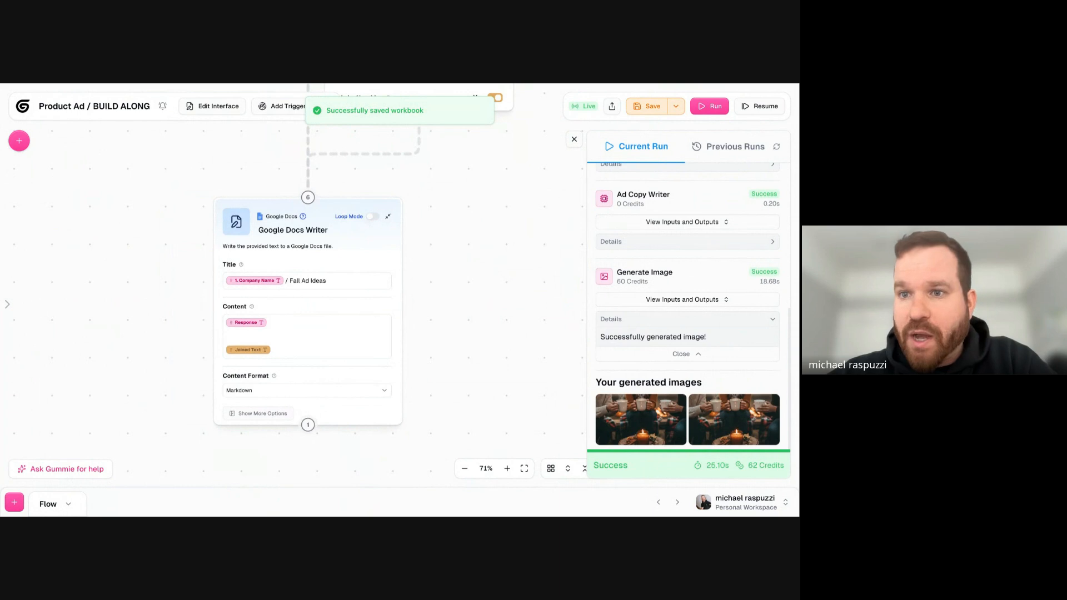
left_click(706, 109)
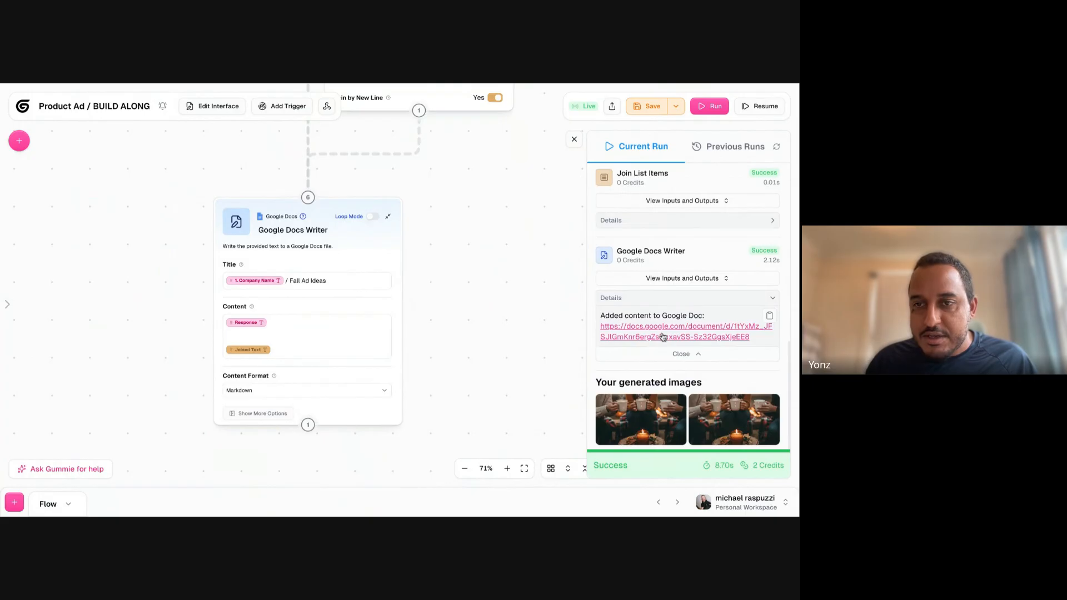
left_click_drag(140, 186, 198, 200)
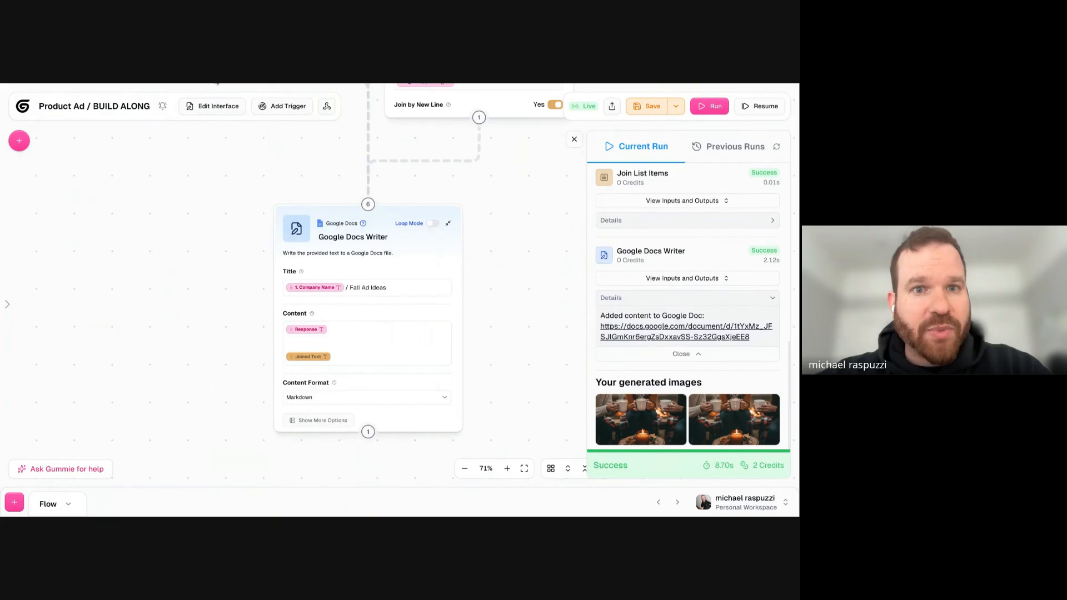
- Switch to the generated Google Doc and read the title and the Prompt 1 caption options
left_click(218, 83)
left_click(286, 232)
left_click_drag(301, 205, 340, 234)
triple_click(335, 205)
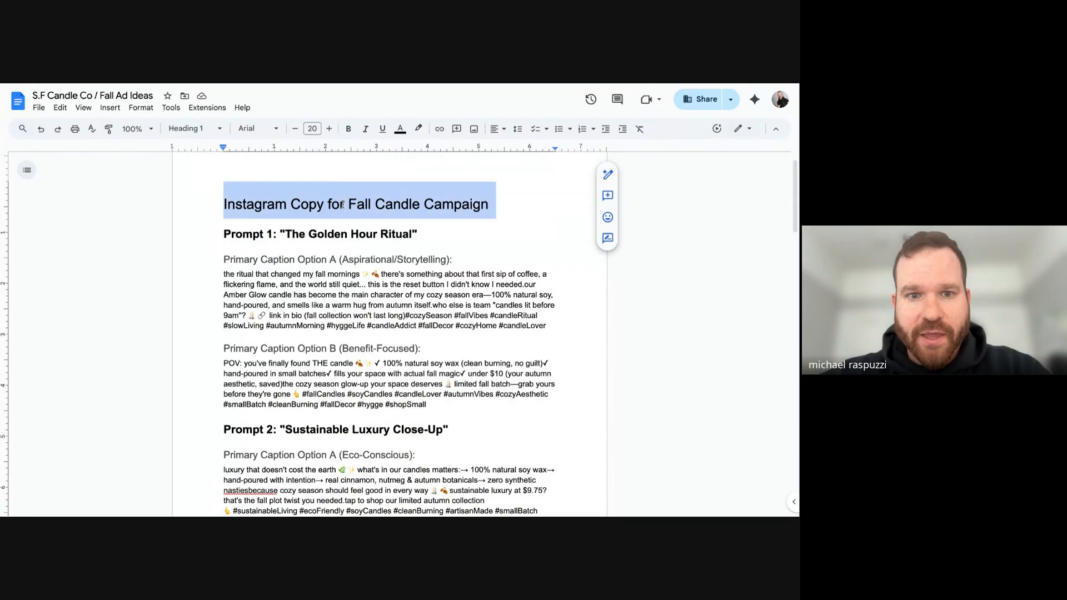
scroll(334, 203, "down", 1)
left_click_drag(299, 188, 492, 332)
scroll(383, 318, "down", 1)
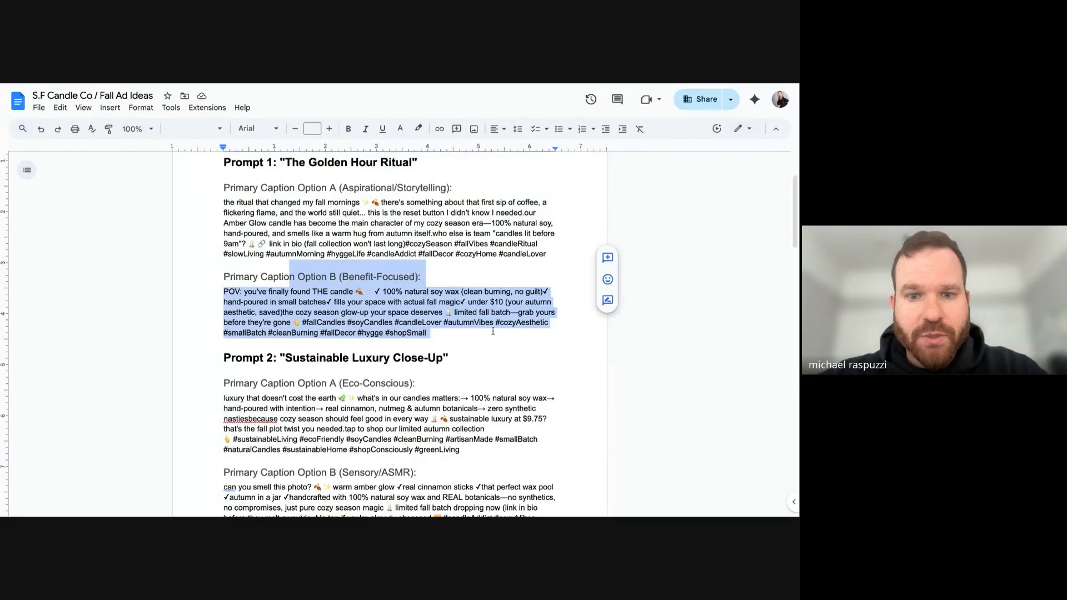
- Read the Prompt 2 and Prompt 3 captions, the Pro Tips section and the image URLs at the document's end
scroll(493, 332, "down", 2)
left_click_drag(349, 266, 373, 309)
scroll(373, 309, "down", 8)
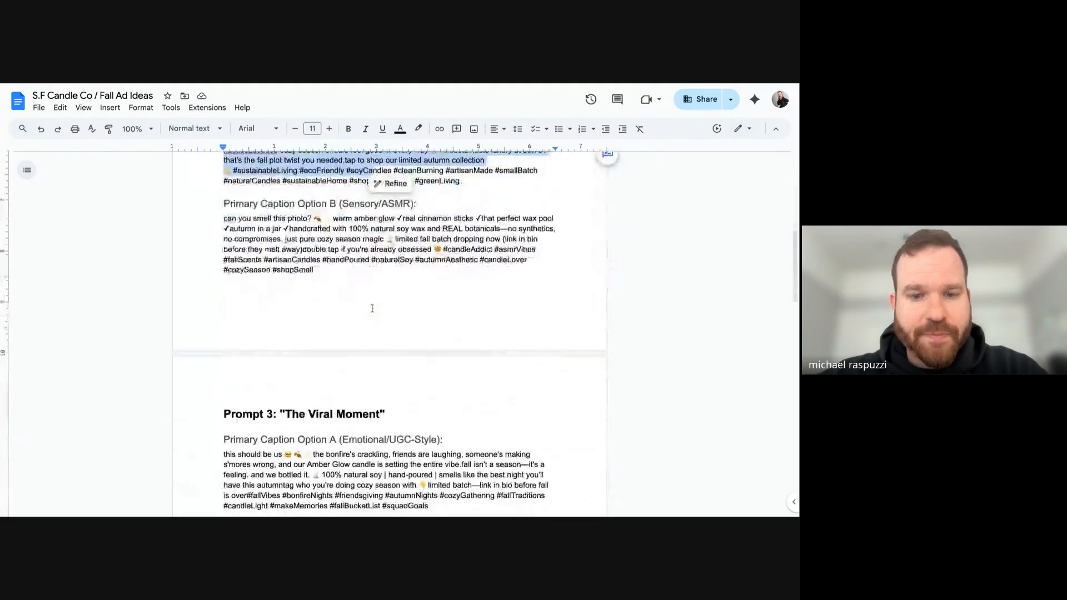
left_click_drag(266, 249, 354, 331)
scroll(287, 253, "down", 3)
left_click_drag(287, 252, 498, 304)
scroll(318, 231, "down", 1)
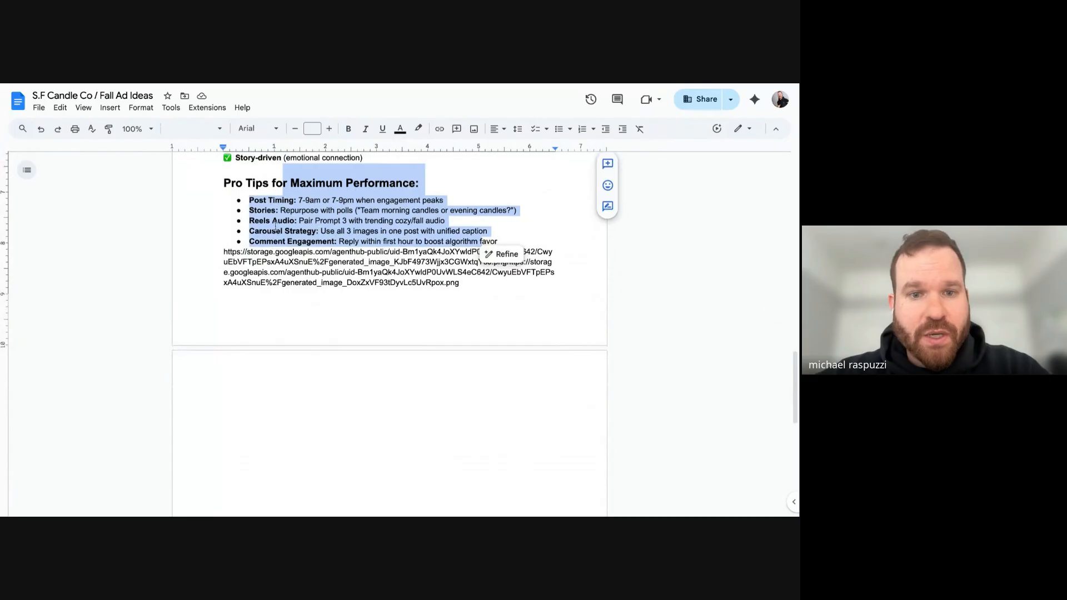
- Separate the two joined image URLs onto their own lines as links, with an extra line break between them
left_click(264, 400)
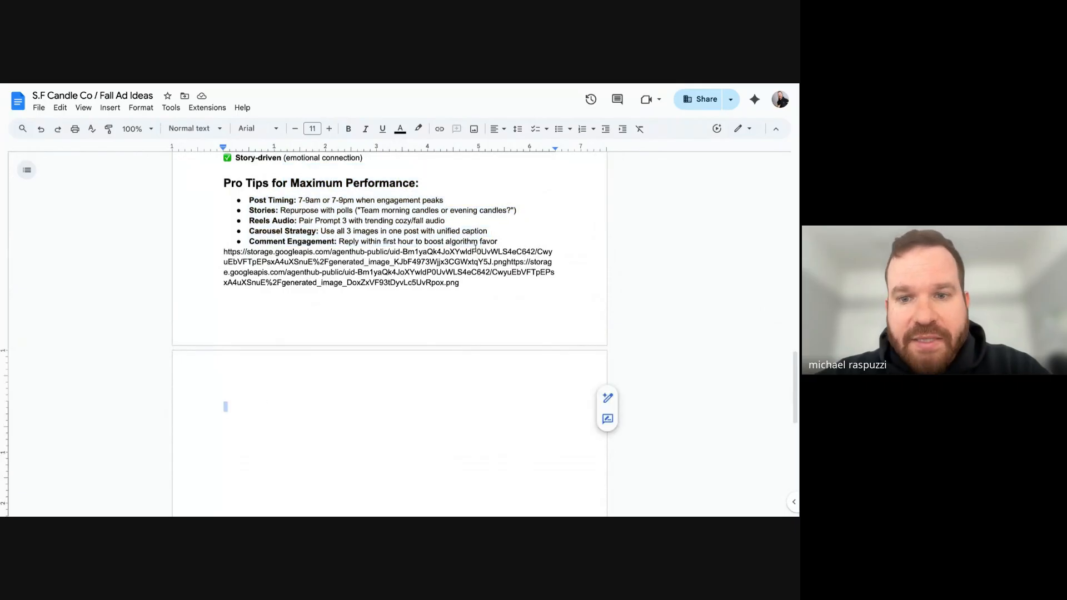
left_click(504, 262)
key("Return")
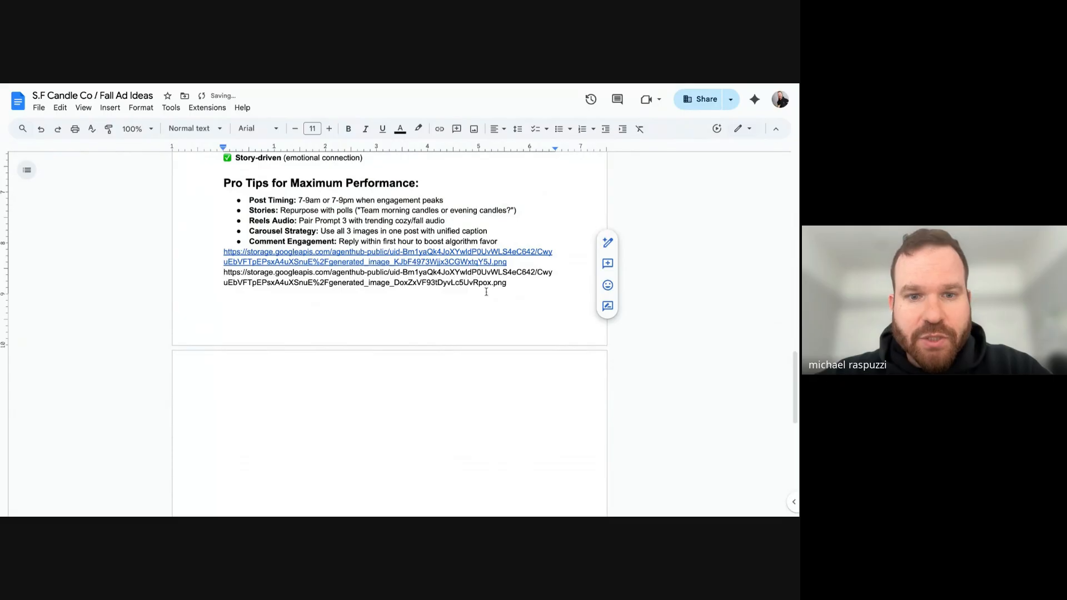
left_click(508, 286)
key("Return")
left_click(523, 263)
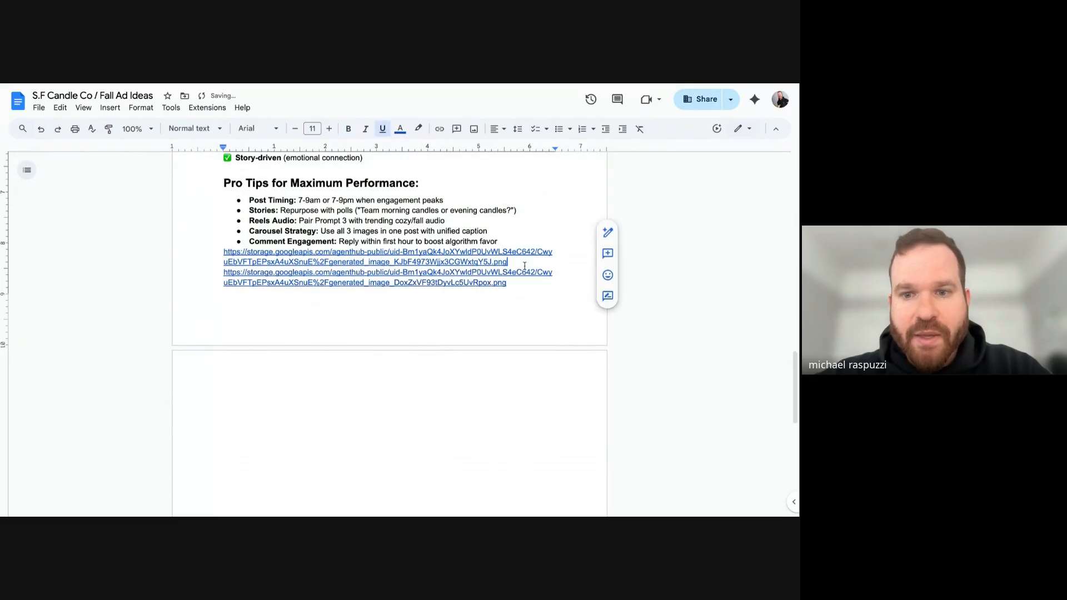
key("Return")
- Open the first generated image from its link and compare it with the other generated image
left_click(441, 261)
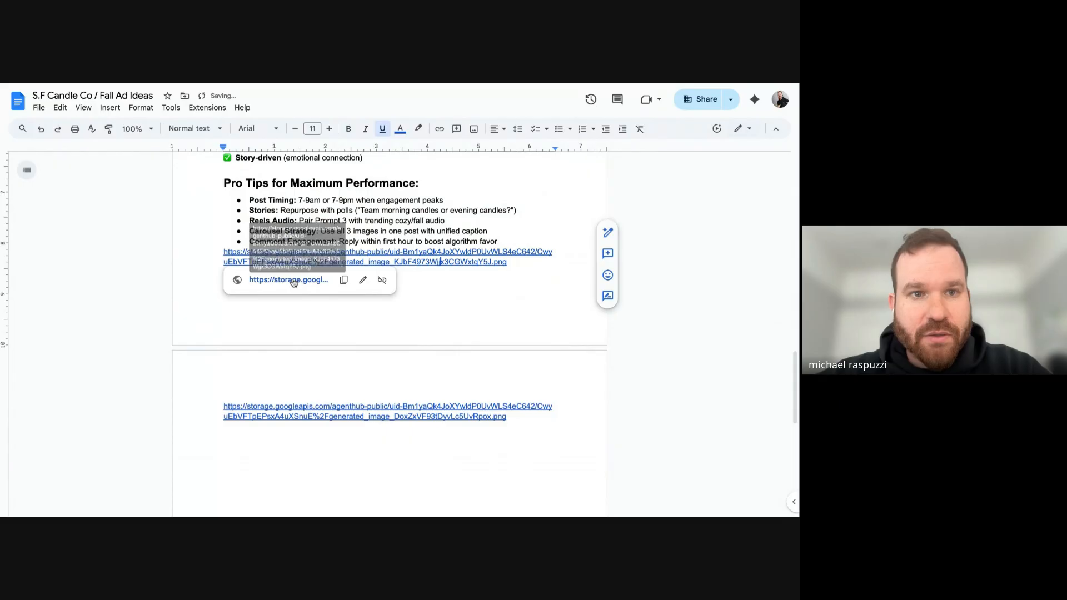
left_click(295, 283)
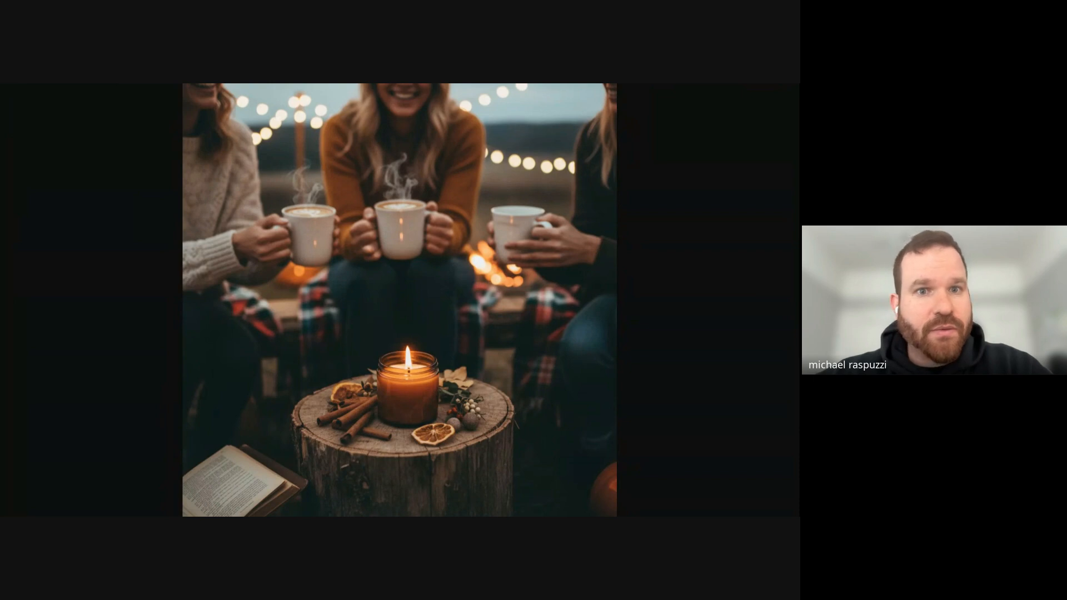
key("ctrl+Tab")
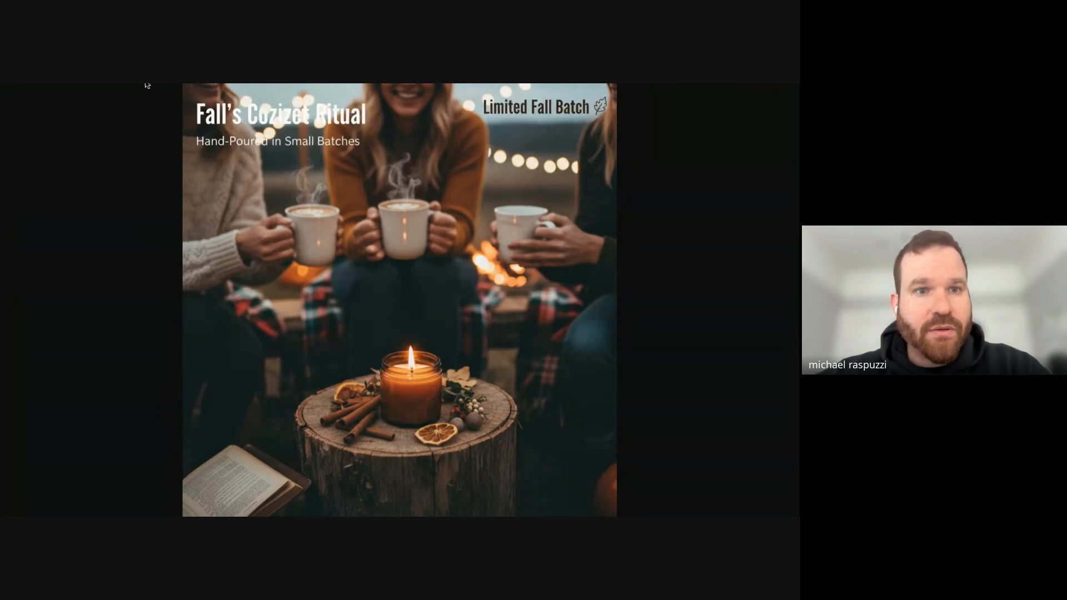
- Return to the Gumloop workflow and review the nodes from Generate 3 Ideas down to Google Docs Writer
key("ctrl+Tab")
left_click_drag(217, 204, 231, 364)
scroll(231, 364, "down", 5)
scroll(215, 354, "up", 10)
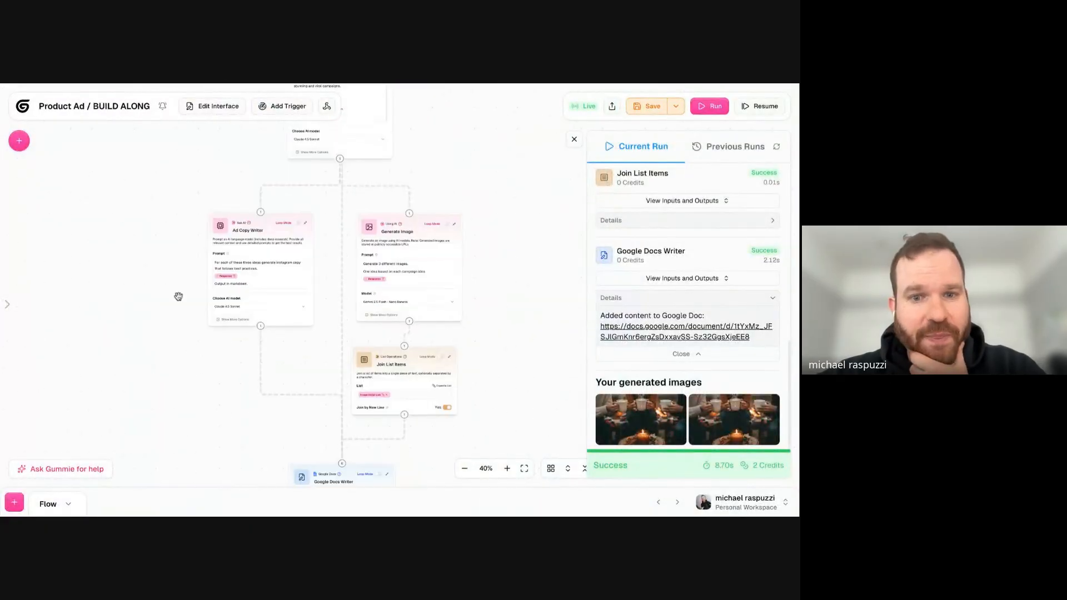
scroll(164, 475, "down", 10)
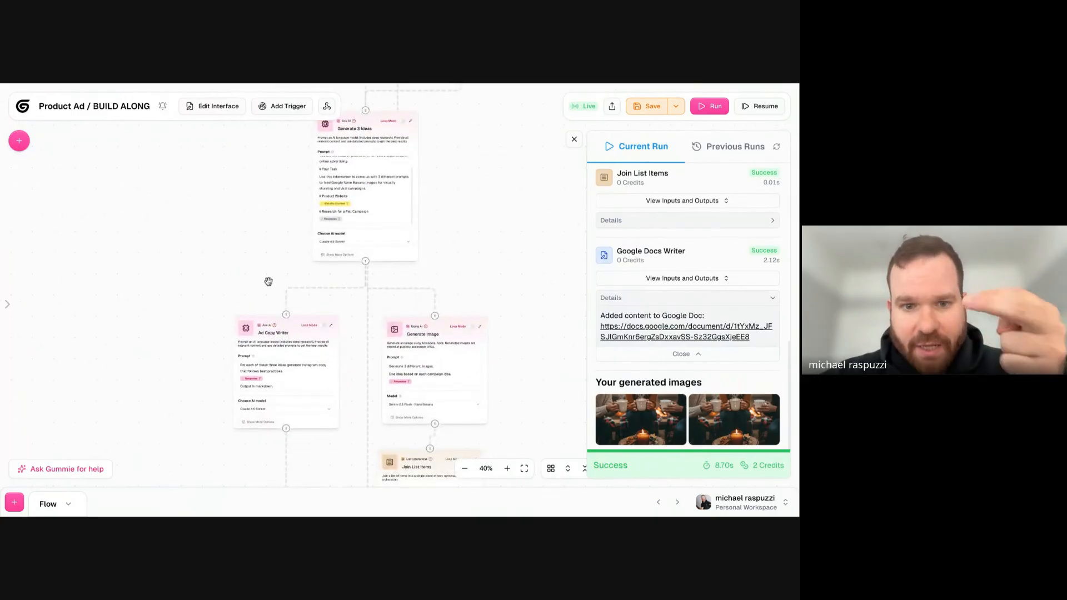
scroll(293, 267, "down", 3)
scroll(259, 352, "down", 5)
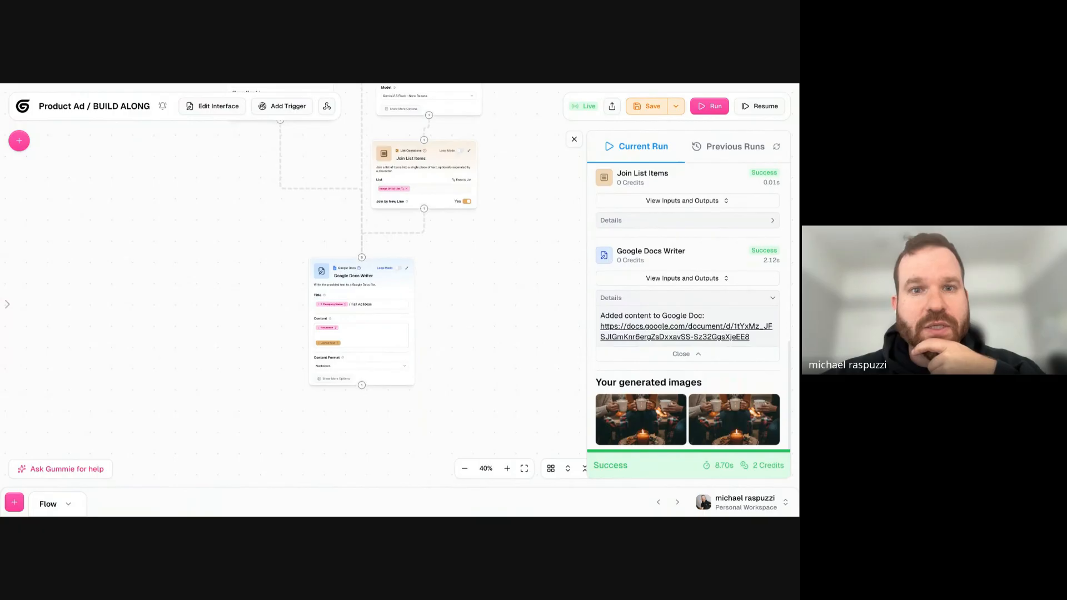
- Switch to the Notion build guide and examine the first future improvement about saving images to Google Drive or another database
key("ctrl+Tab")
scroll(349, 203, "down", 20)
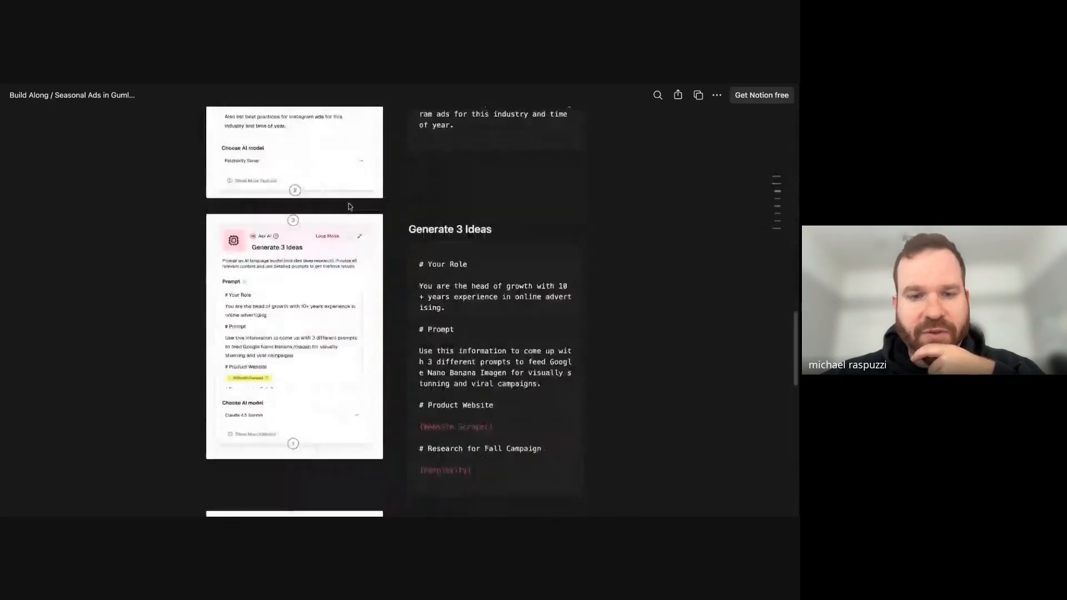
scroll(349, 207, "down", 3)
triple_click(343, 307)
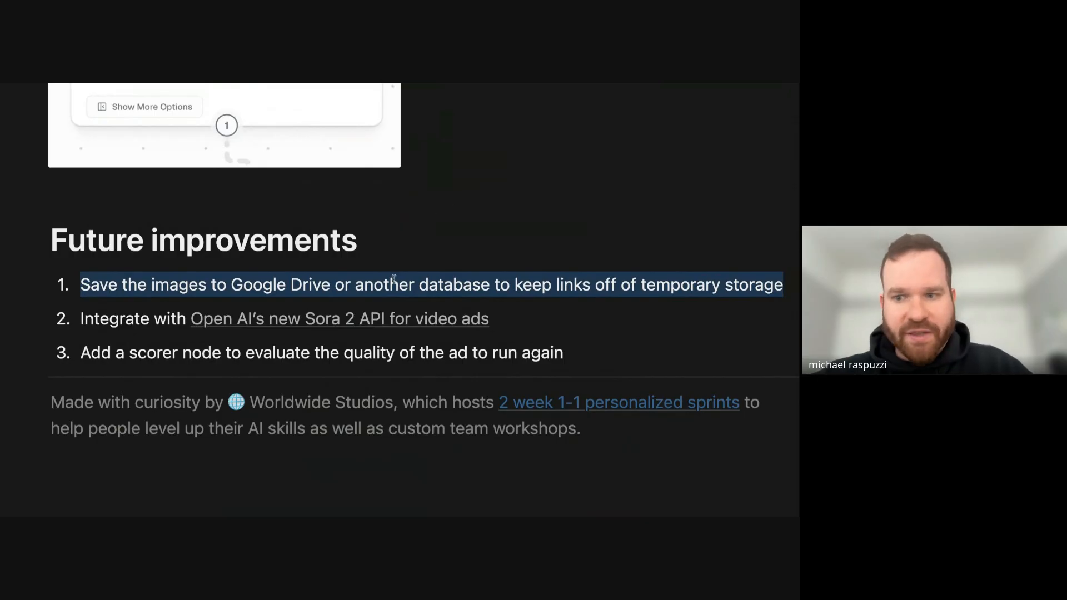
scroll(395, 277, "down", 1)
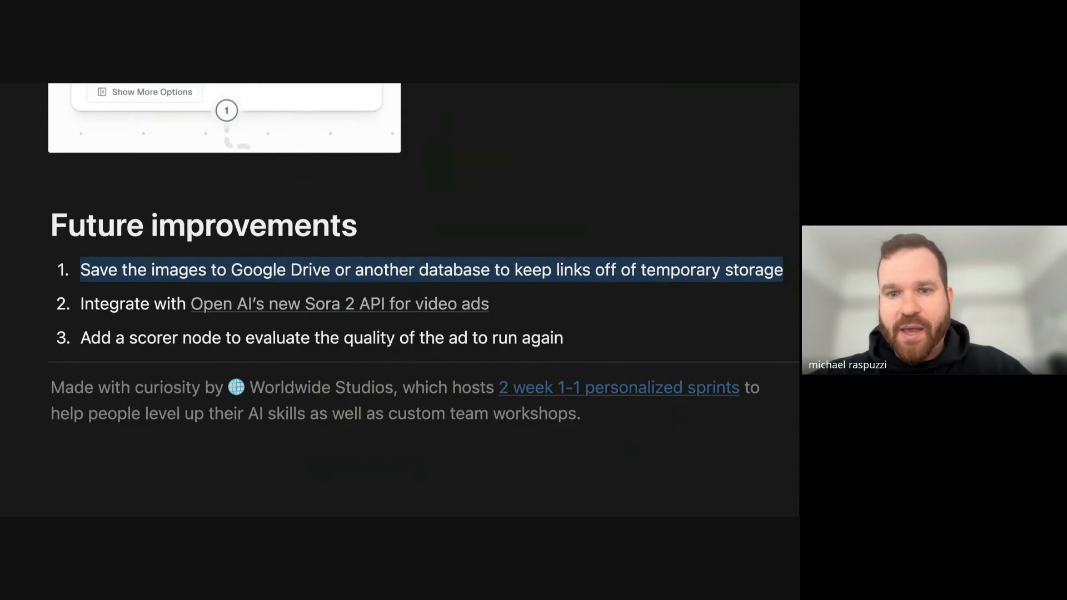
left_click(416, 270)
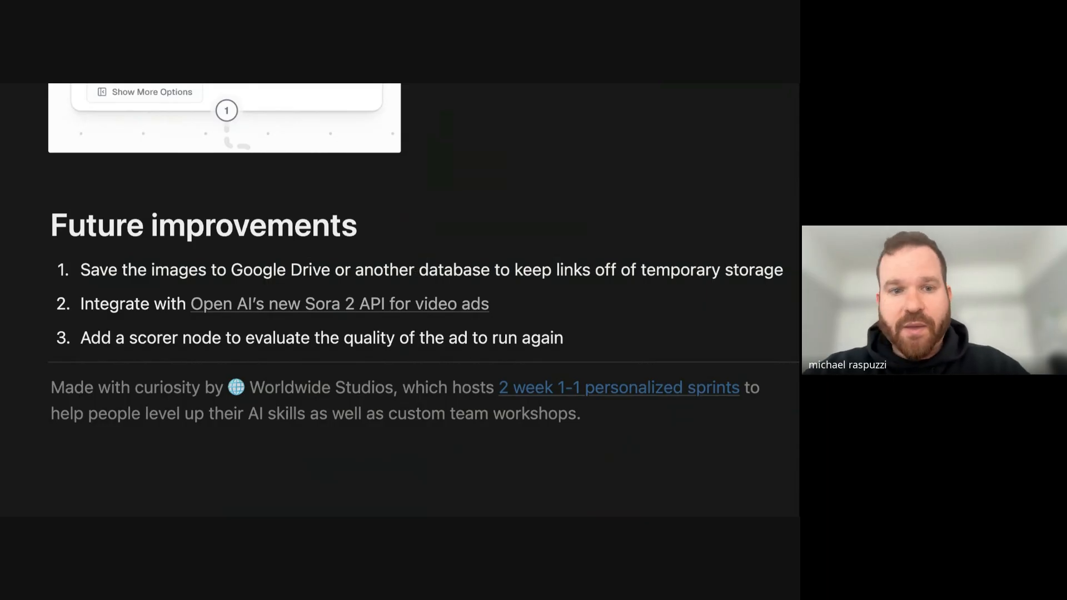
left_click_drag(330, 272, 62, 270)
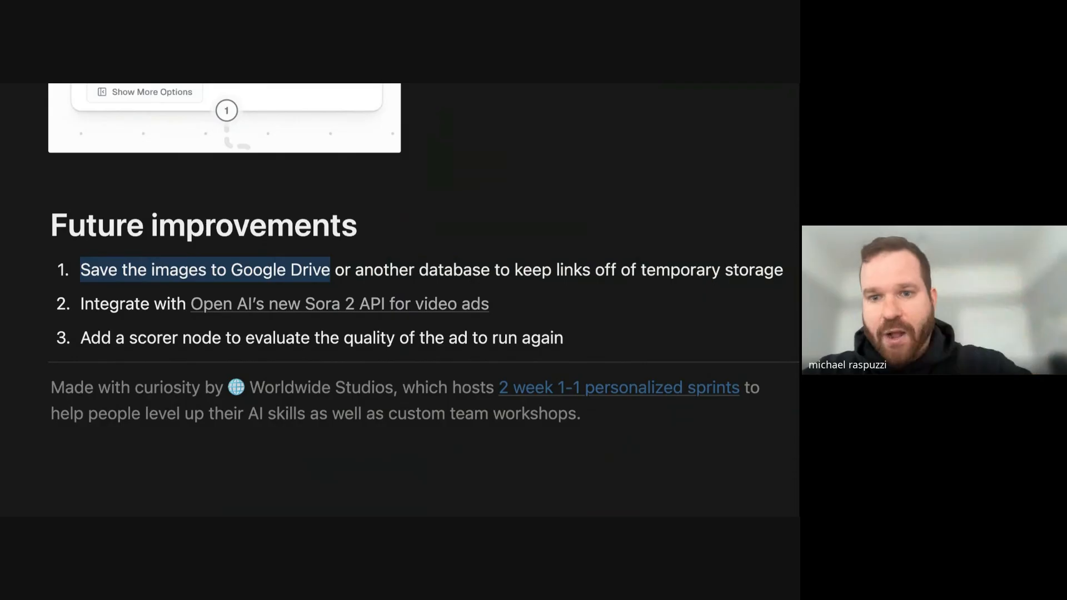
scroll(324, 219, "down", 1)
triple_click(403, 211)
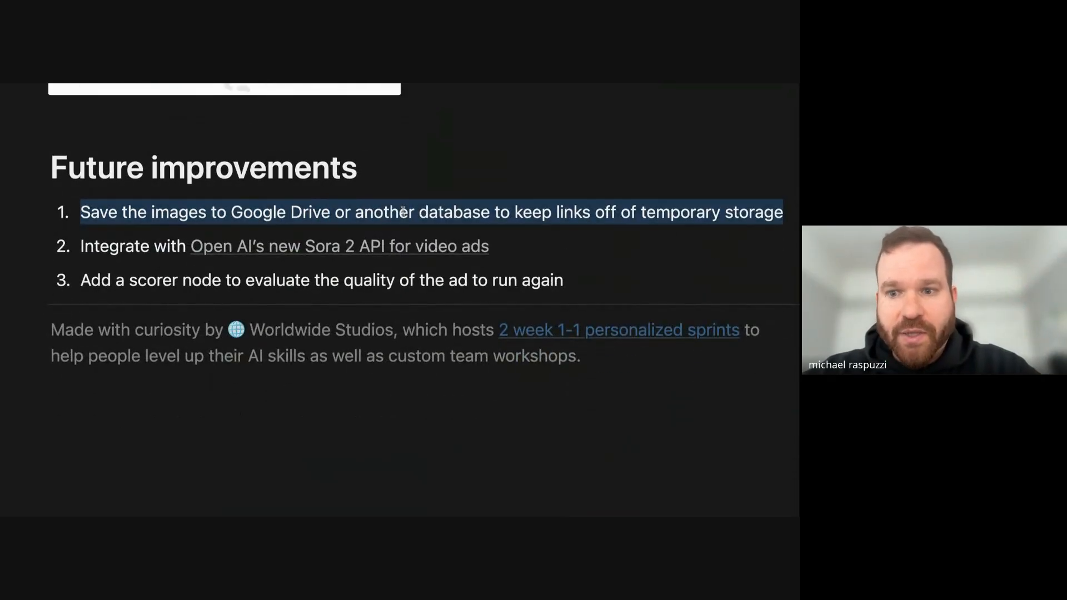
- Read the future improvements about the Sora 2 API for video ads and adding a scorer node
triple_click(116, 237)
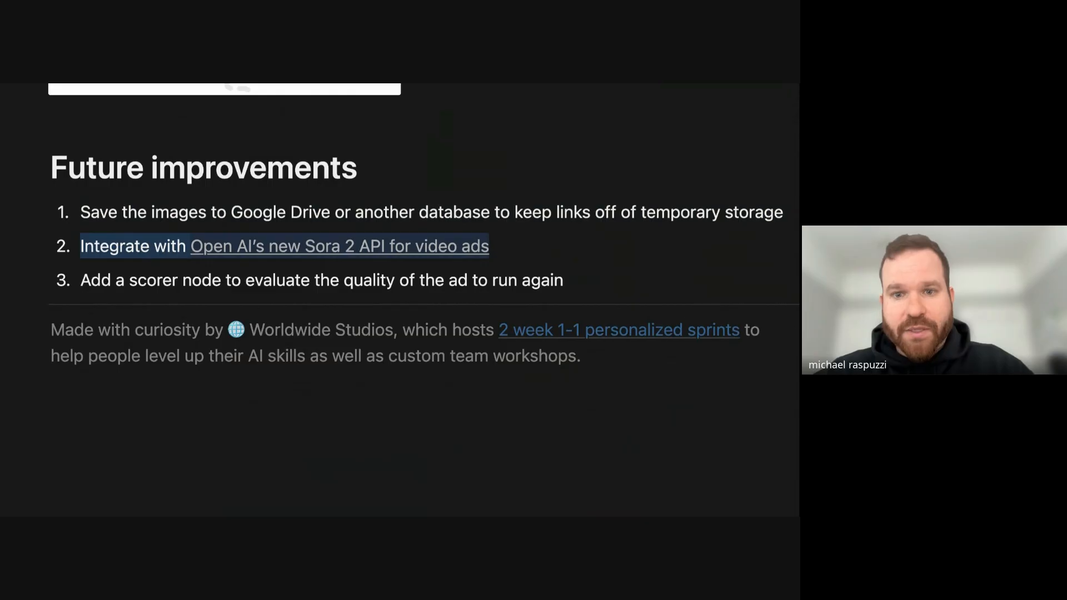
triple_click(138, 246)
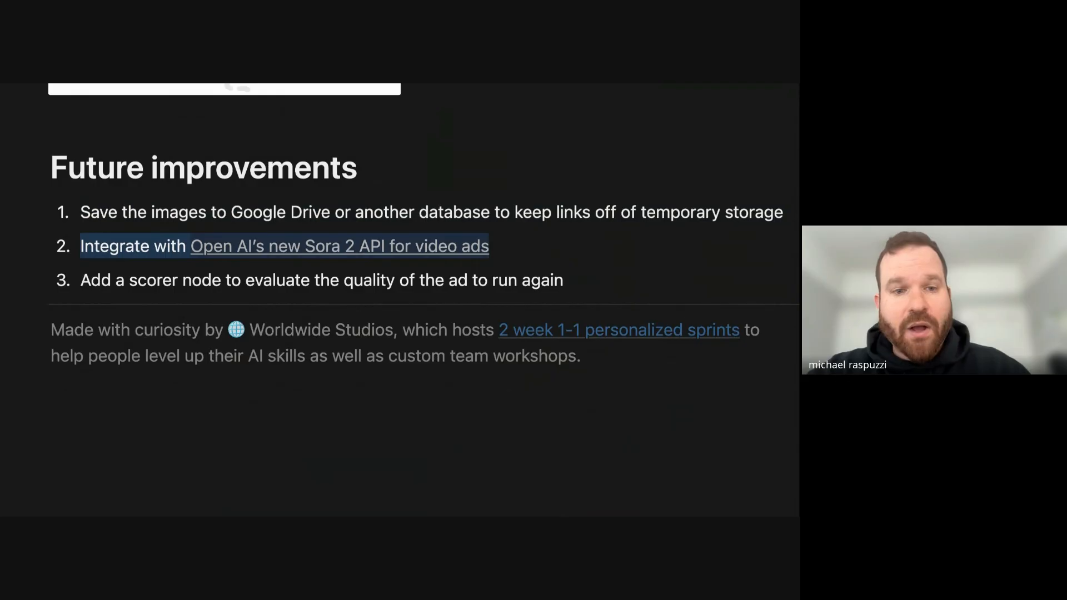
scroll(219, 276, "down", 1)
triple_click(219, 243)
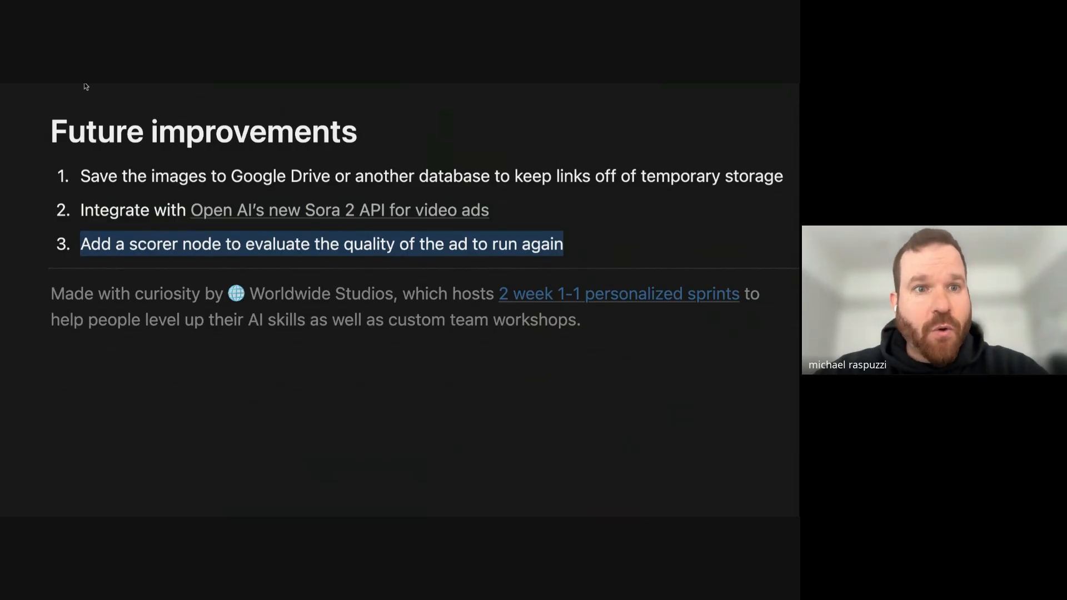
- Return to the Gumloop workflow and add a Scorer node from the Using AI category beside the Google Docs Writer
key("ctrl+Tab")
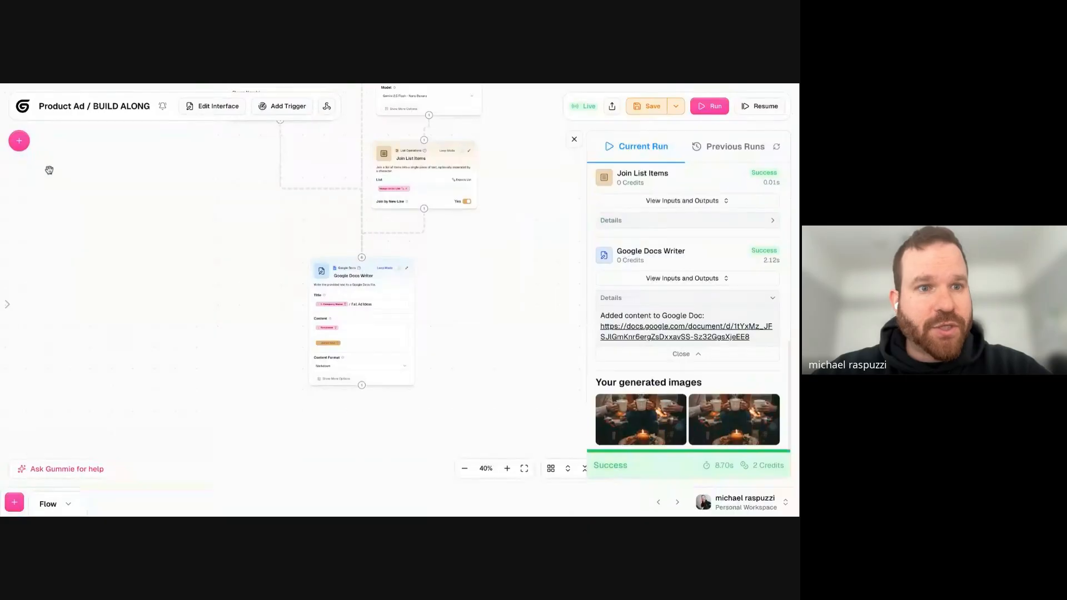
left_click(23, 146)
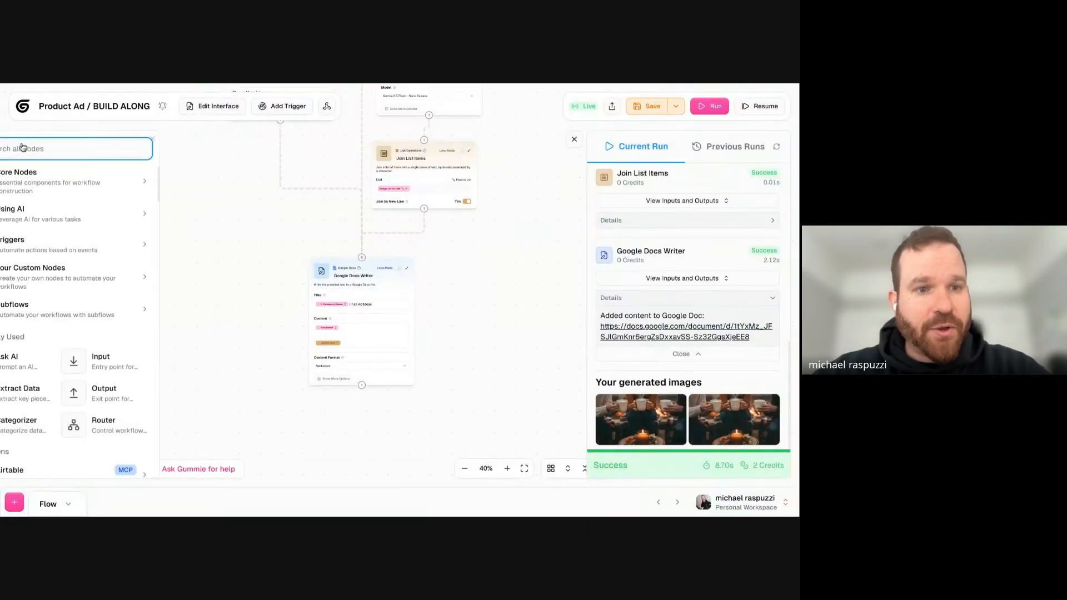
left_click(92, 216)
scroll(94, 280, "down", 3)
scroll(93, 283, "down", 3)
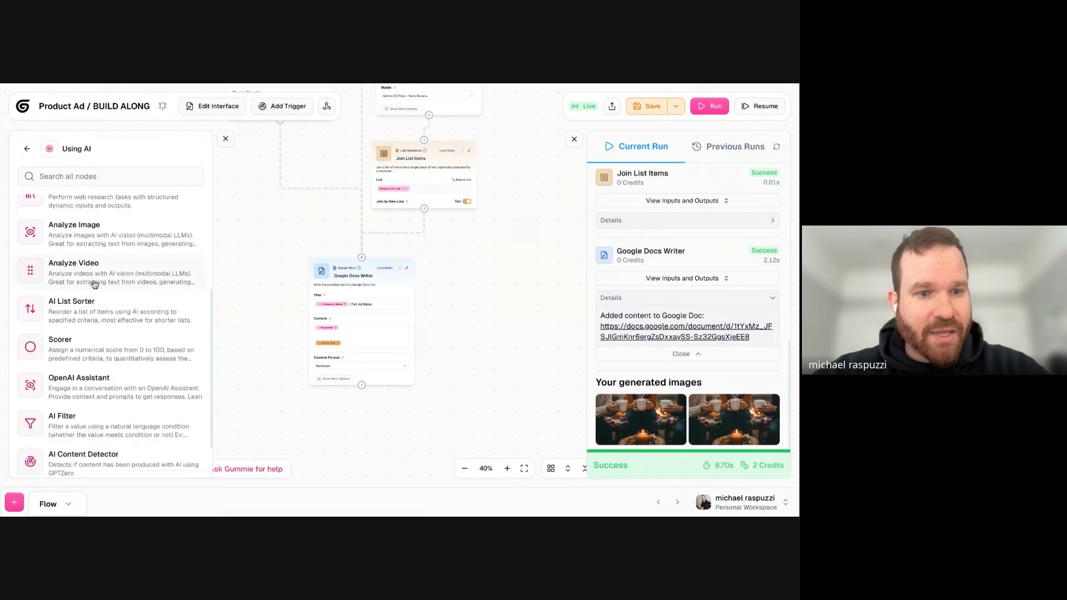
left_click_drag(78, 292, 477, 247)
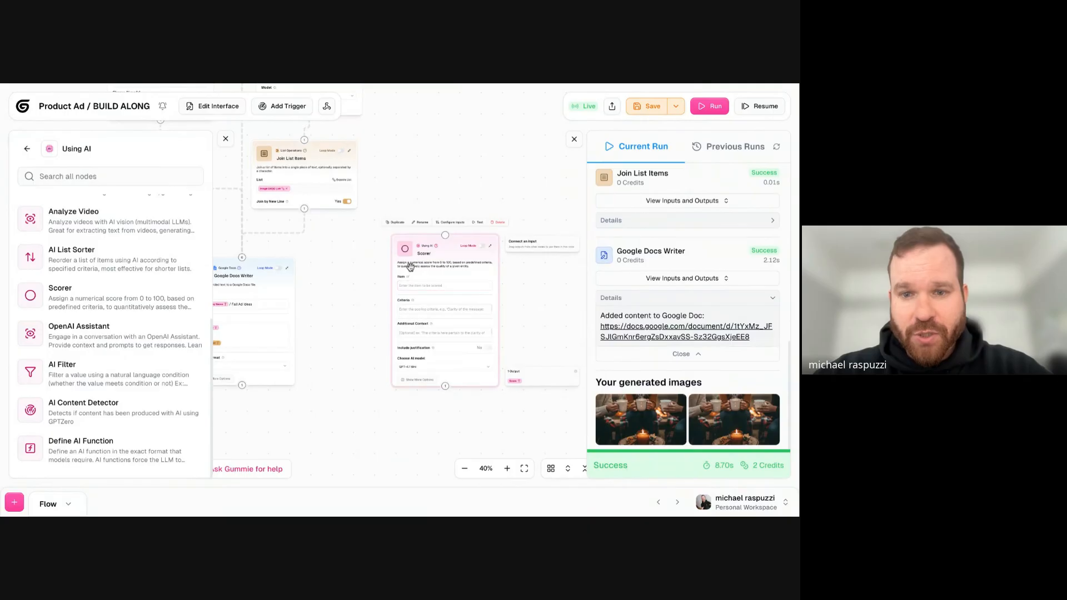
left_click_drag(431, 248, 449, 237)
left_click(225, 140)
scroll(502, 287, "up", 5)
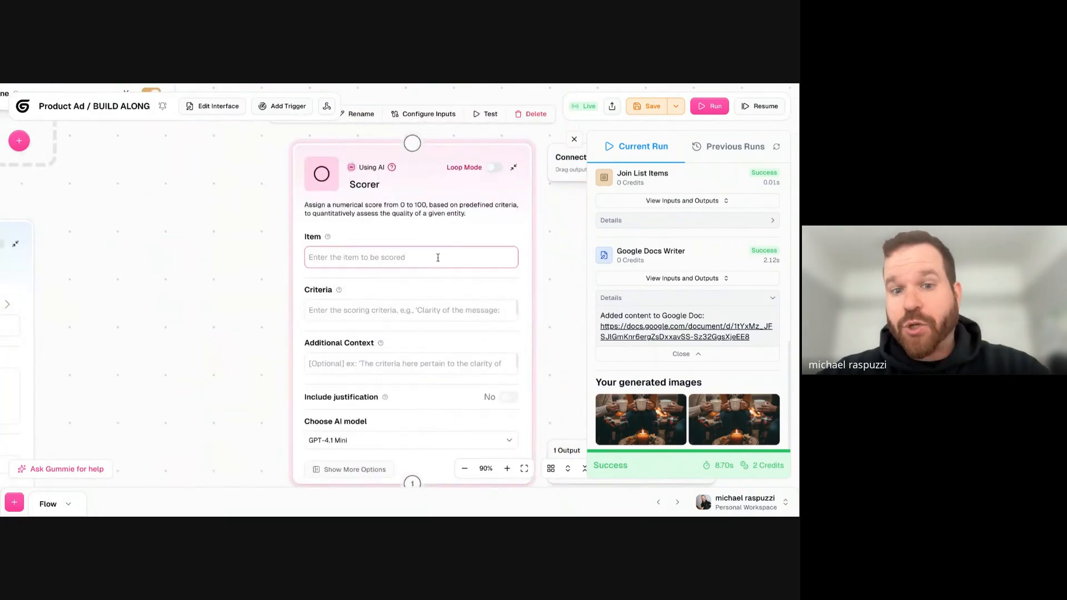
- Set the Scorer's criteria to "If the model in the shot is wearing modern clothing fashion."
left_click(398, 320)
type("If the model")
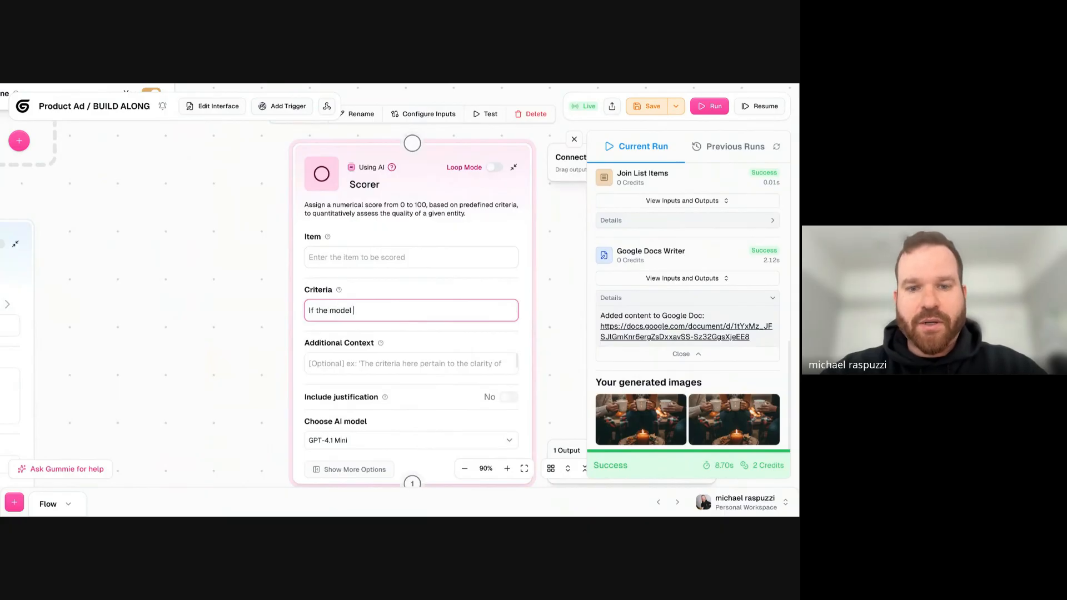
type(" in the shot is wear")
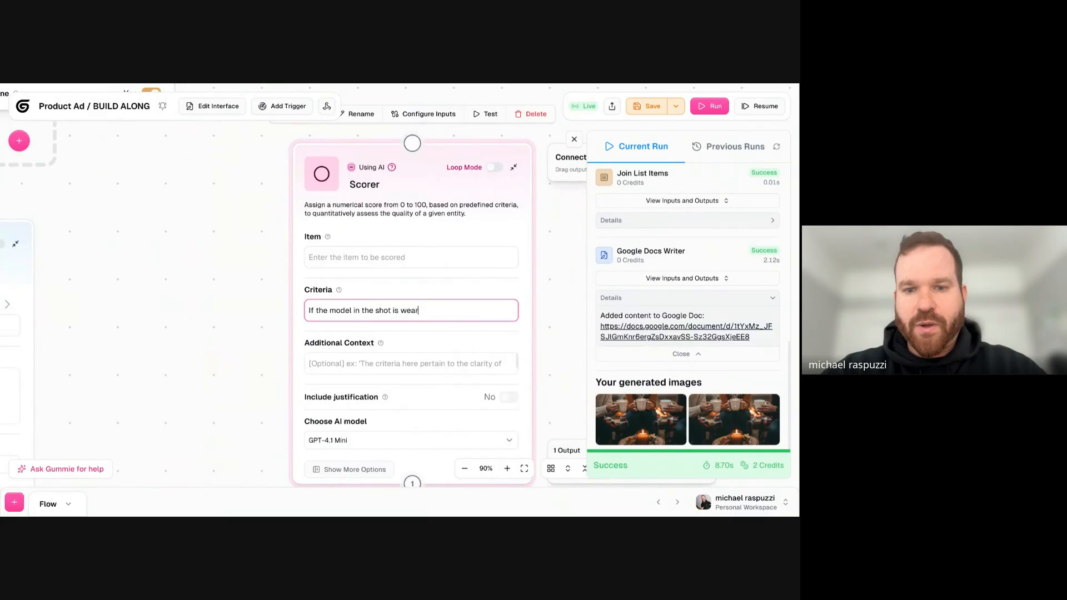
type("ing modern clothing fashion")
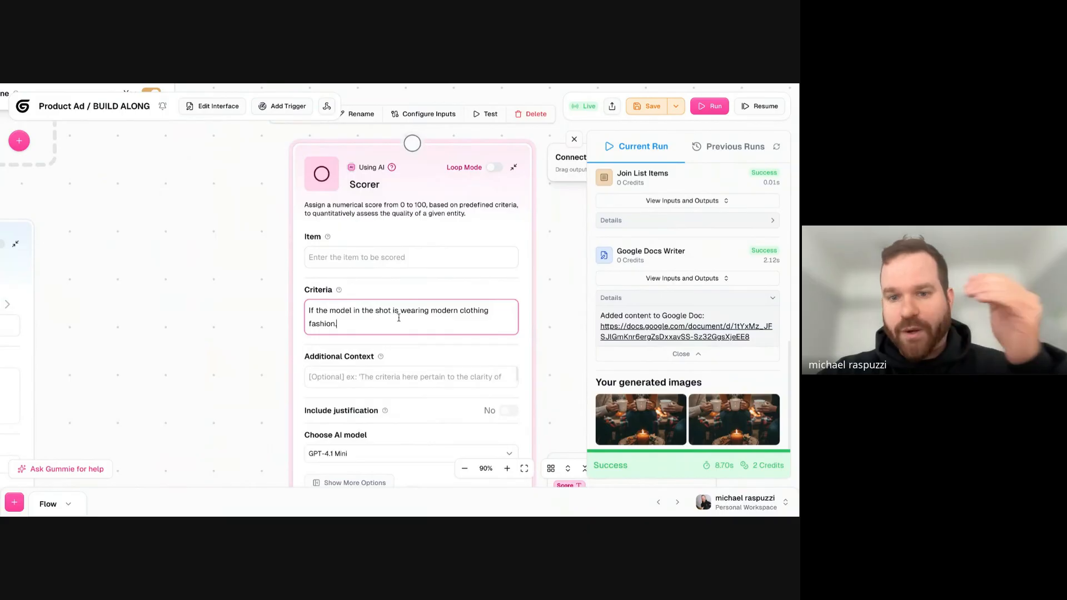
type(".")
- Delete the Scorer node from the canvas
key("ctrl+a")
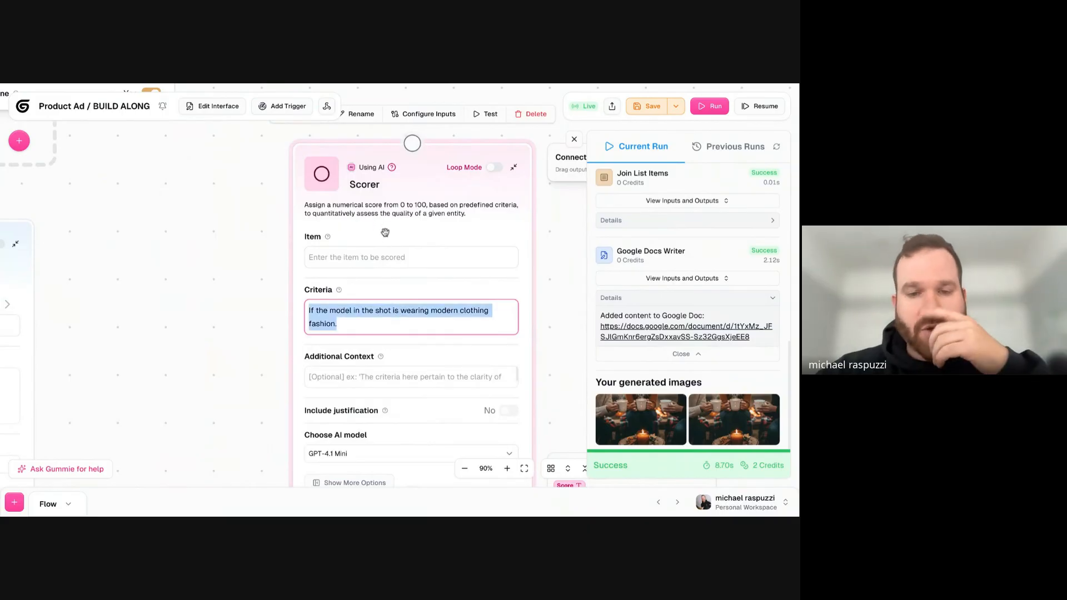
left_click(378, 154)
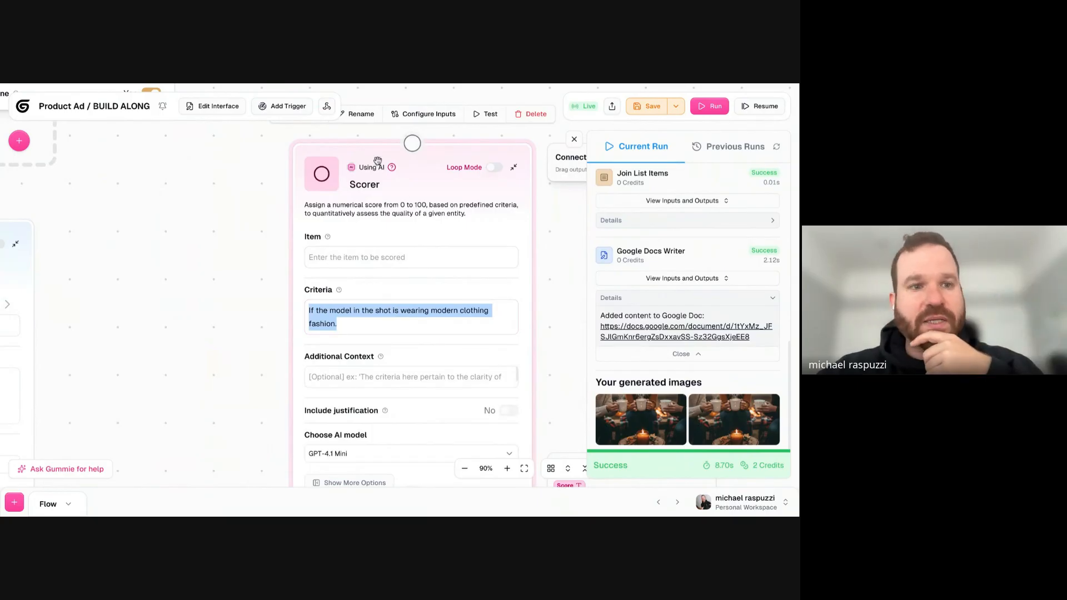
key("Delete")
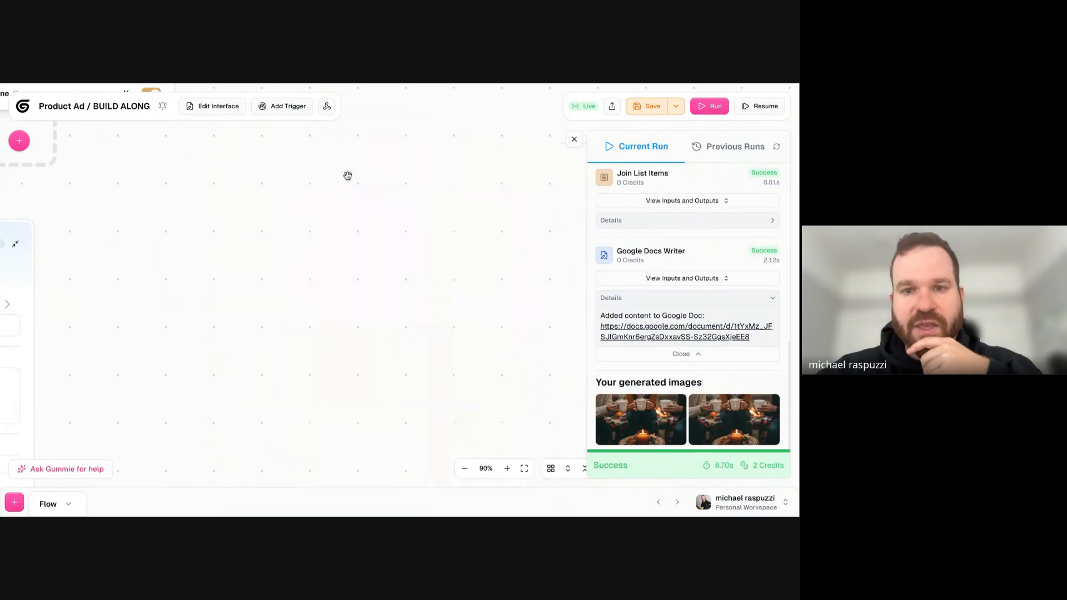
- Find the Analyze Image node by searching for "analyz" and add it to the canvas
left_click(19, 140)
type("analyz")
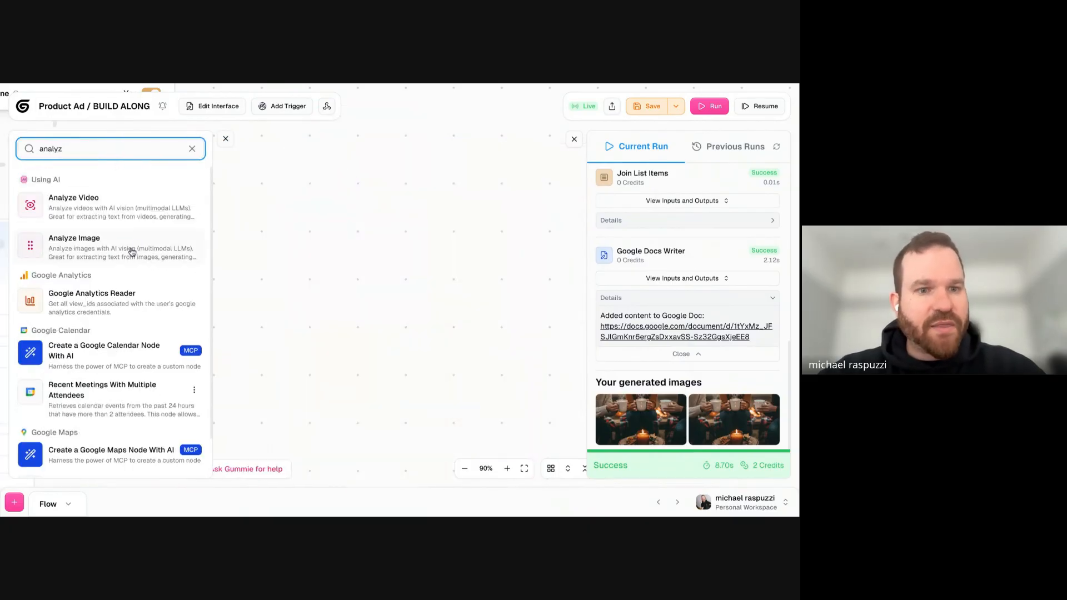
left_click(131, 252)
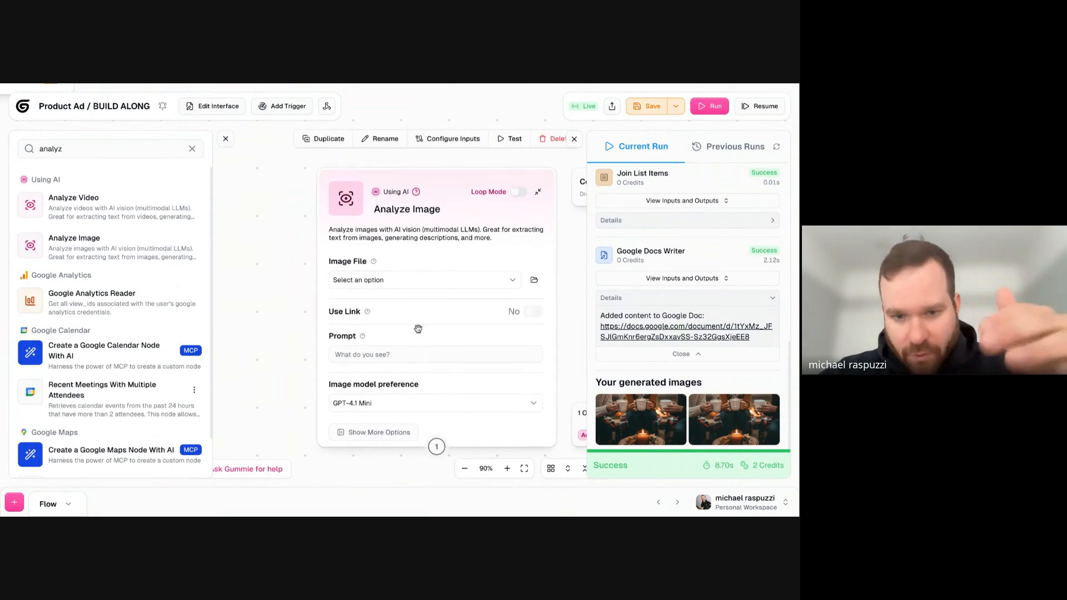
- Delete the Analyze Image node from the canvas
left_click(396, 355)
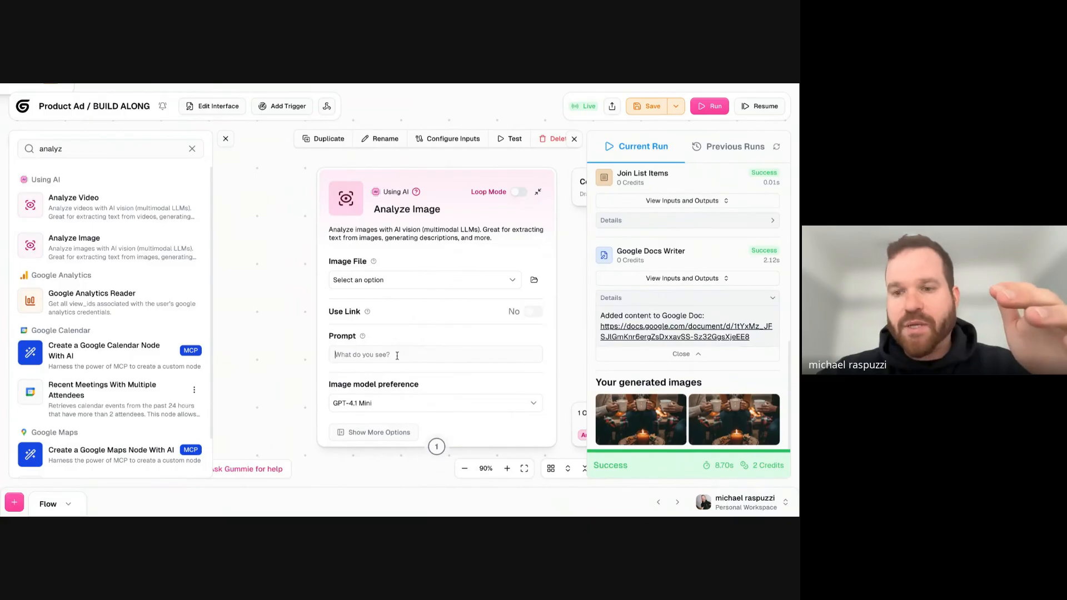
left_click(450, 182)
key("BackSpace")
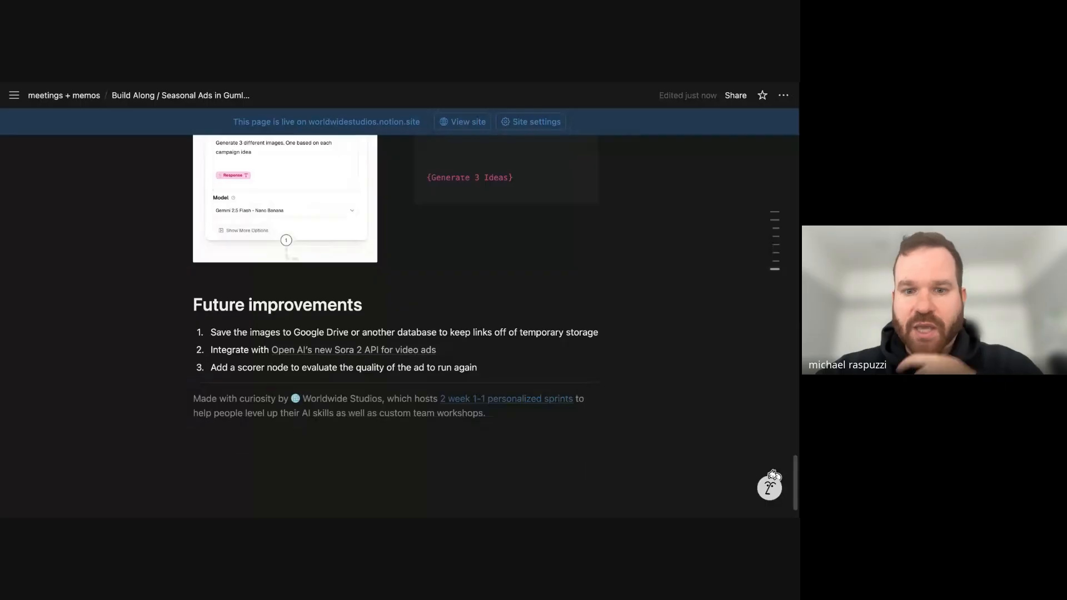
- Switch to the Notion build-along page and review its Future improvements list, highlighting the item about saving images to Google Drive or another database
scroll(338, 306, "down", 1)
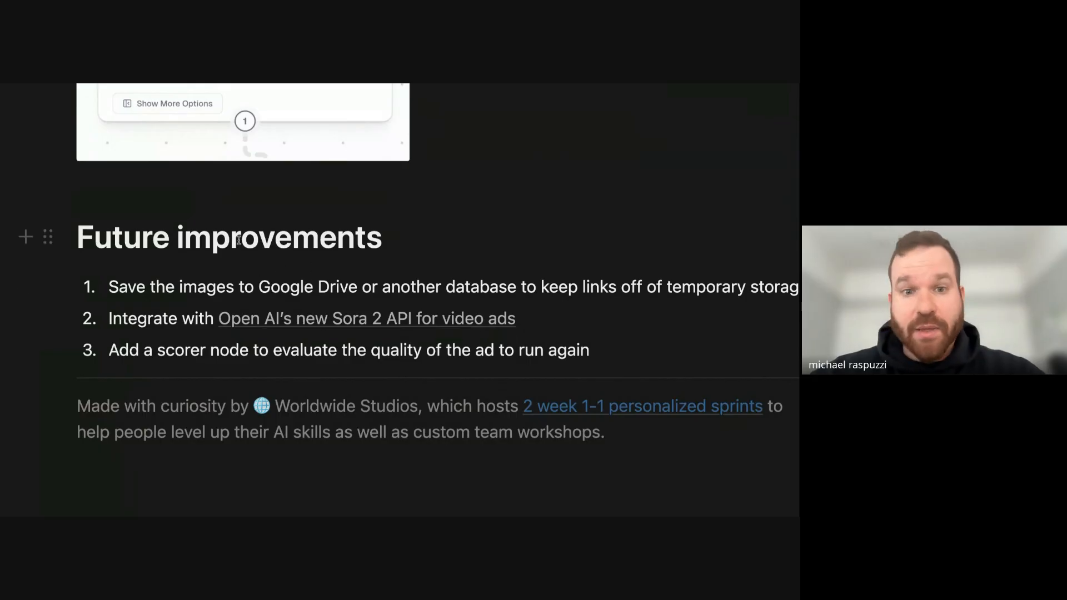
left_click_drag(238, 234, 472, 350)
triple_click(462, 287)
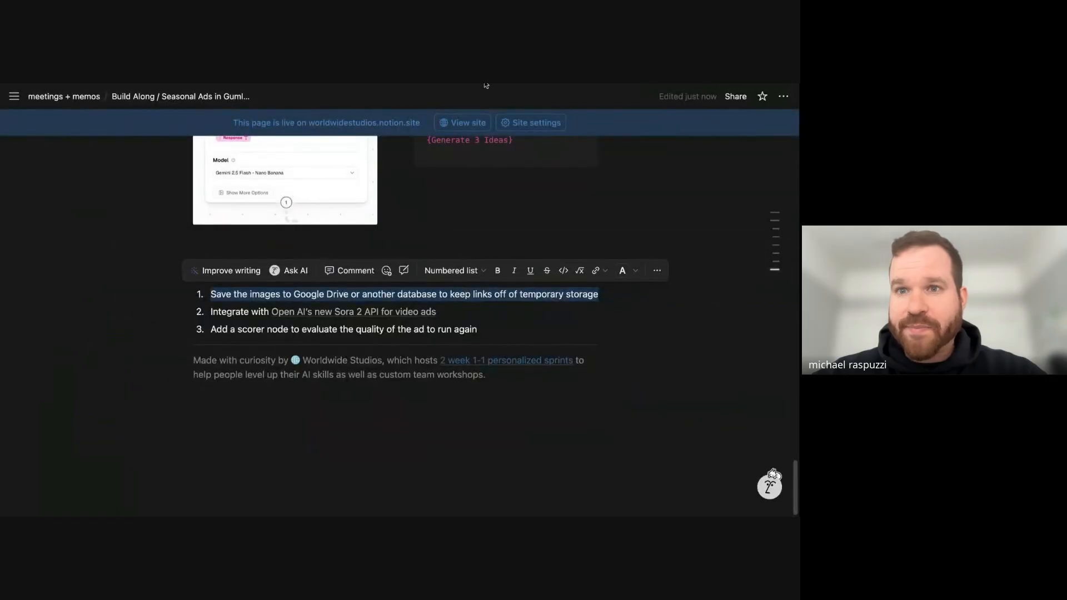
scroll(461, 231, "up", 2)
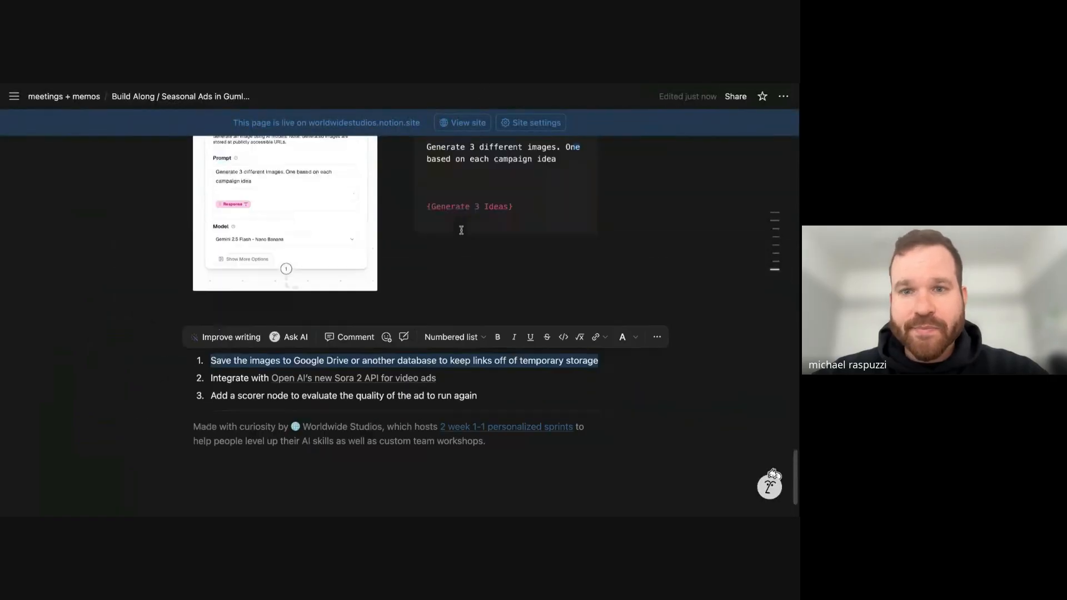
scroll(460, 231, "up", 10)
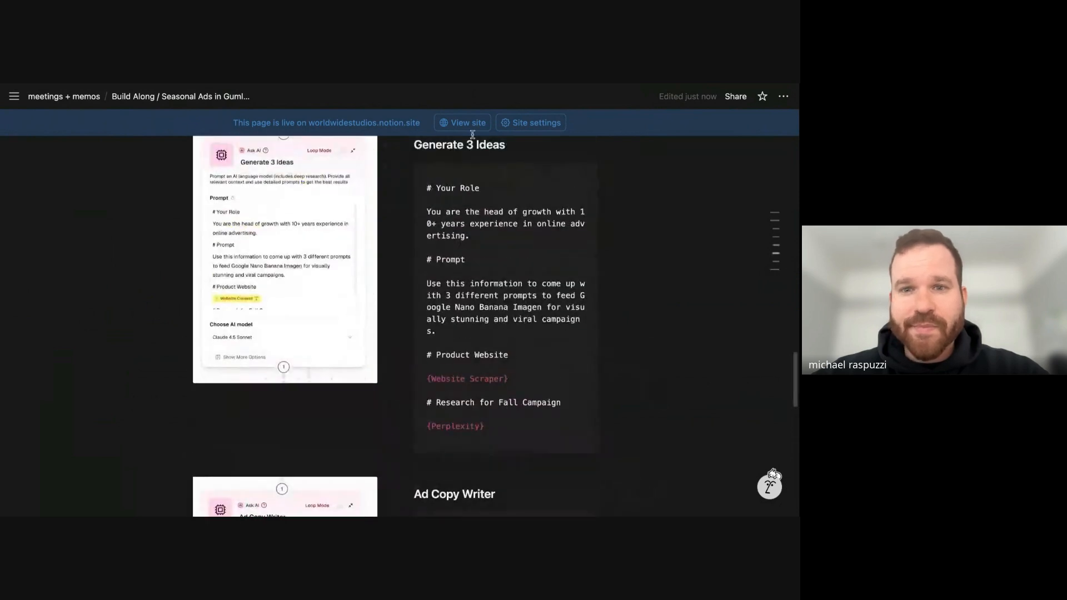
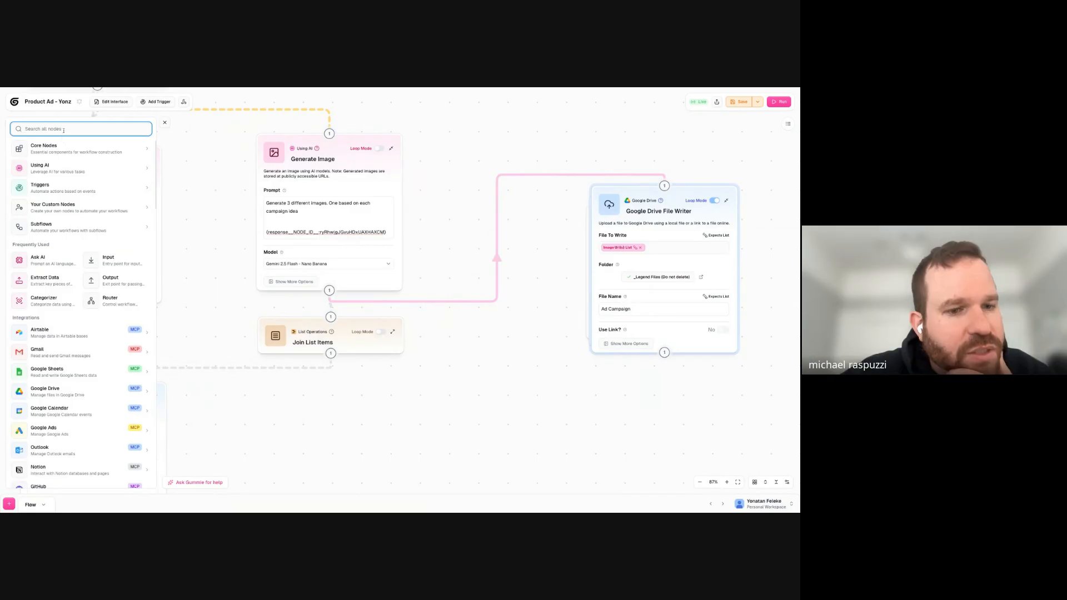
- Search the node library for "counter" and clear the search
type("counter")
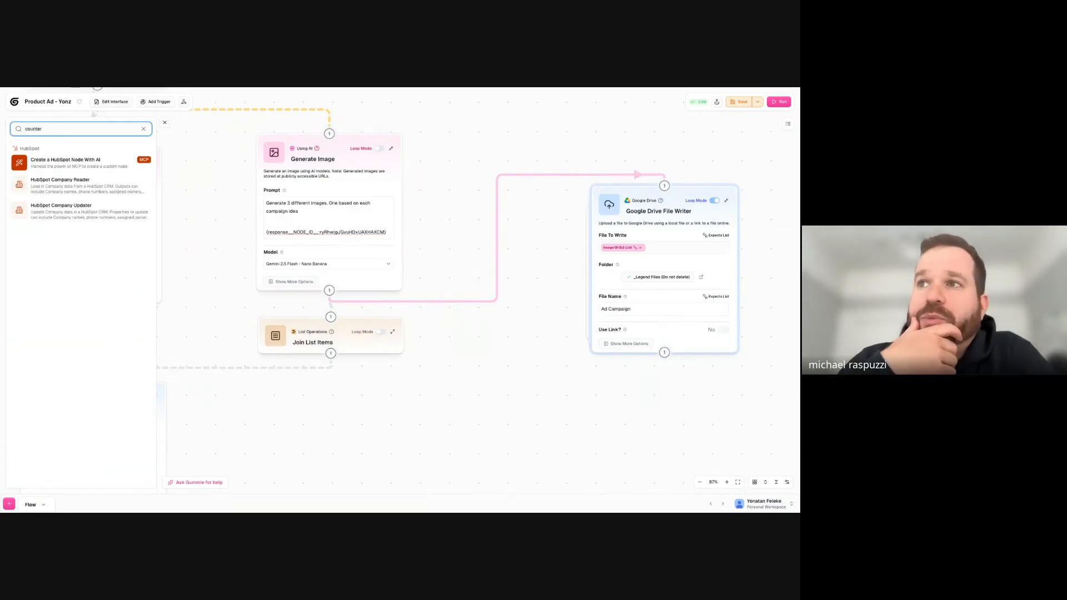
key("ctrl+a")
key("BackSpace")
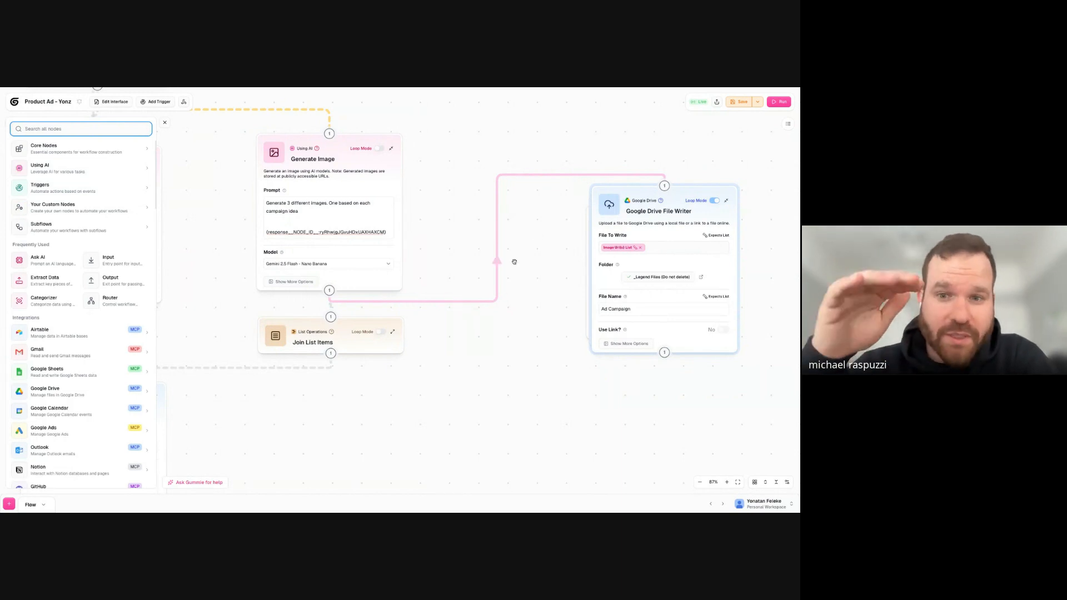
- Turn off Loop Mode on the Google Drive File Writer node
mouse_move(715, 205)
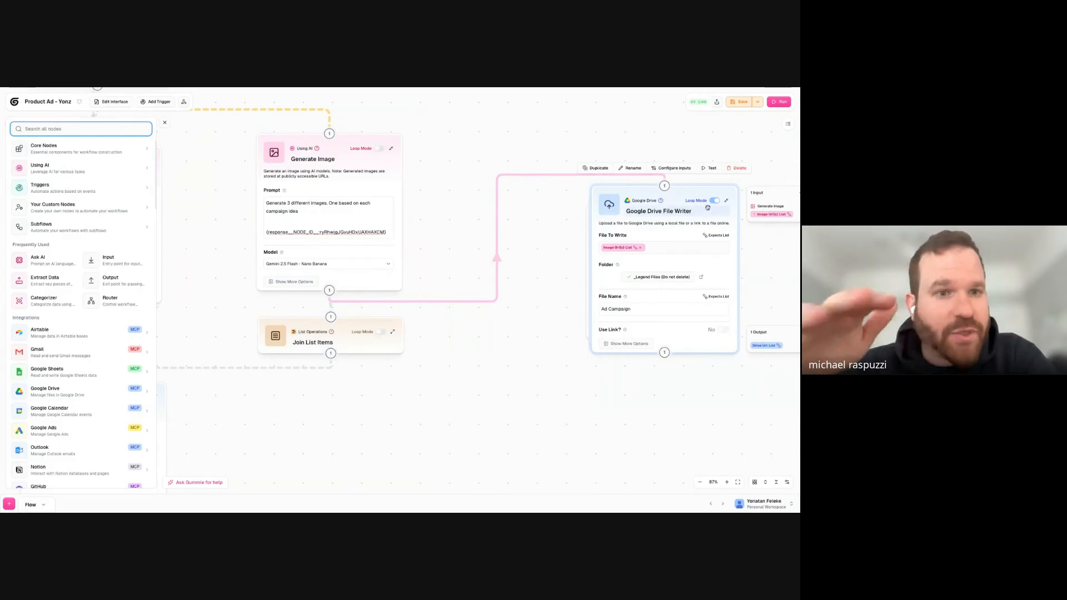
left_click(714, 202)
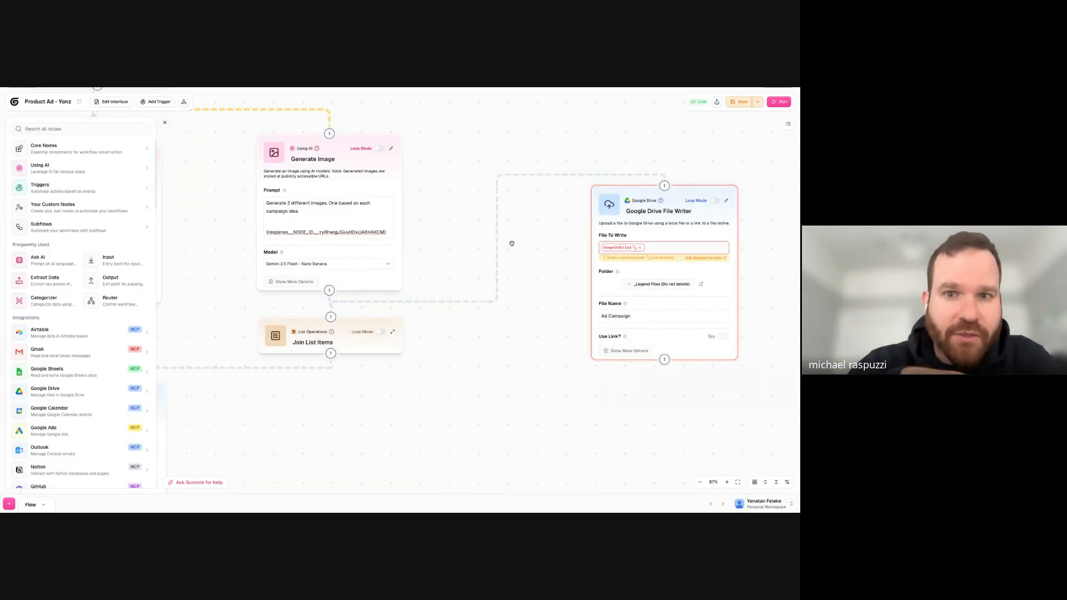
- Find the Get List Item node by searching for "first" and add it between Generate Image and Google Drive File Writer
left_click(70, 129)
type("first")
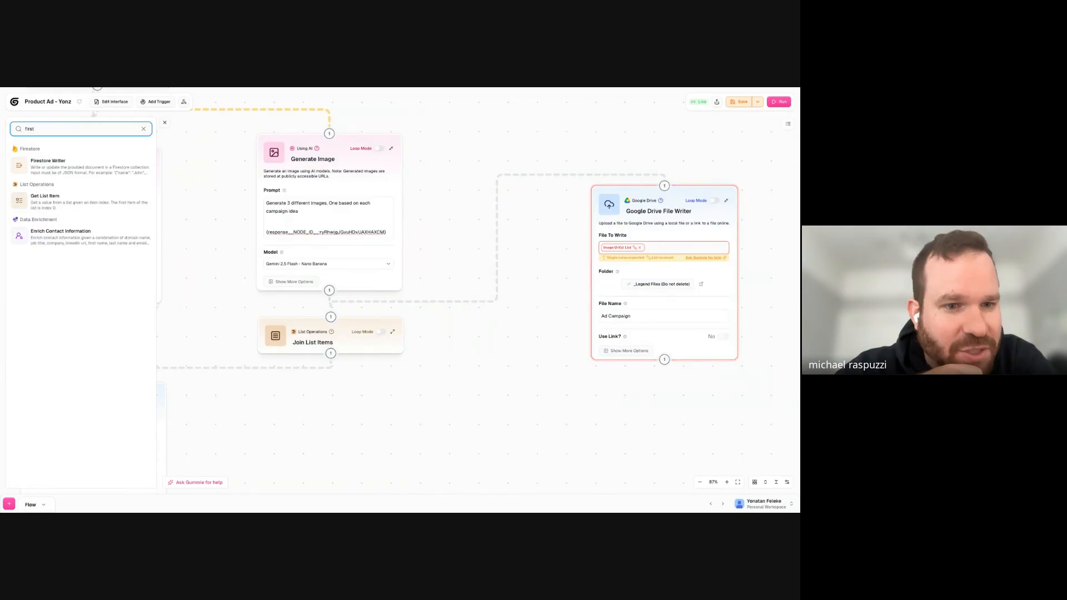
left_click_drag(44, 198, 558, 210)
- Route the Image Url(s) List through Get List Item to Google Drive File Writer, and replace File To Write with the Get List Item output
left_click_drag(535, 292, 665, 185)
left_click(518, 182)
left_click(482, 224)
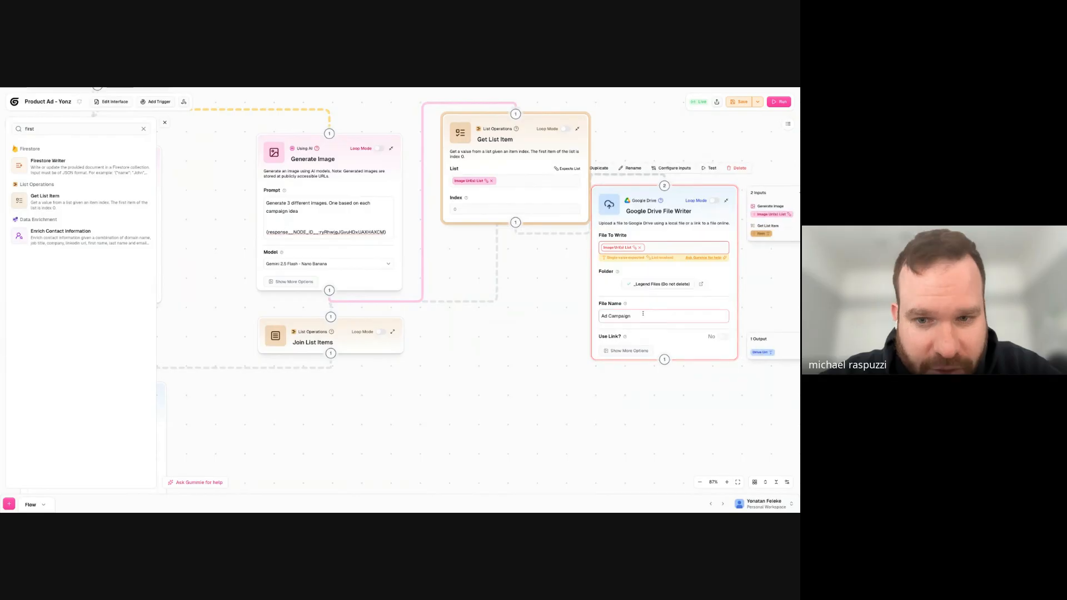
left_click(639, 248)
left_click(640, 249)
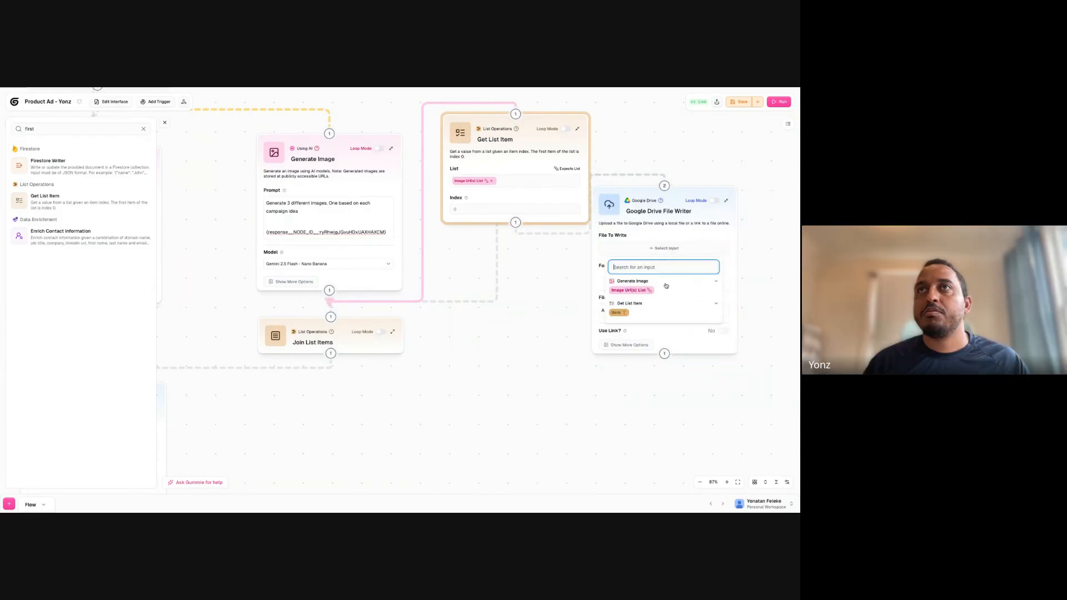
left_click(618, 313)
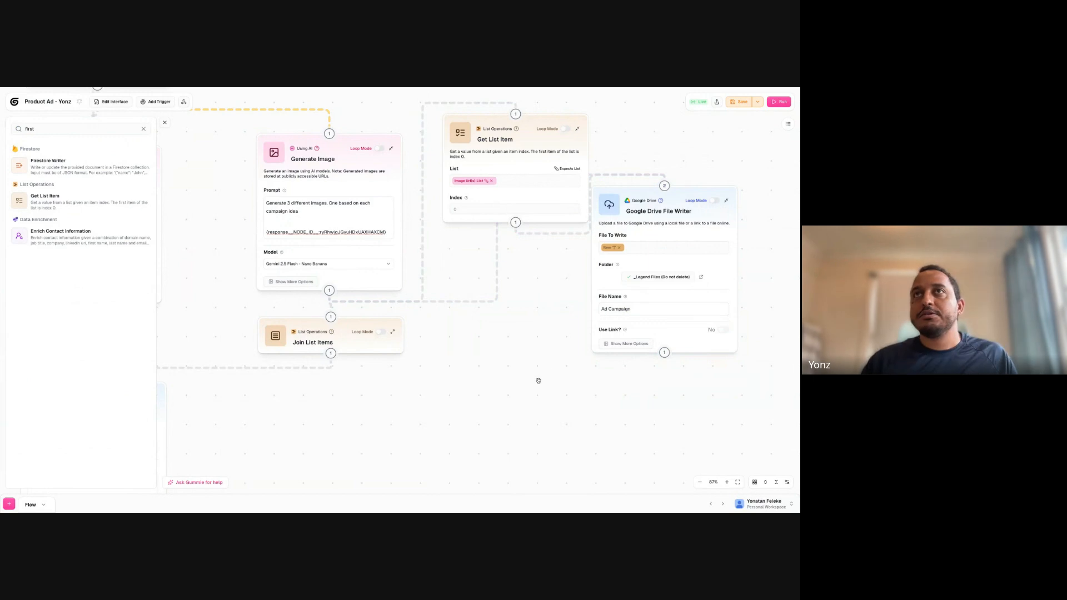
- Examine the workflow back up to the Seasonal Product Campaign input node, especially its Product Scrape URL (optional) field
scroll(562, 317, "down", 5)
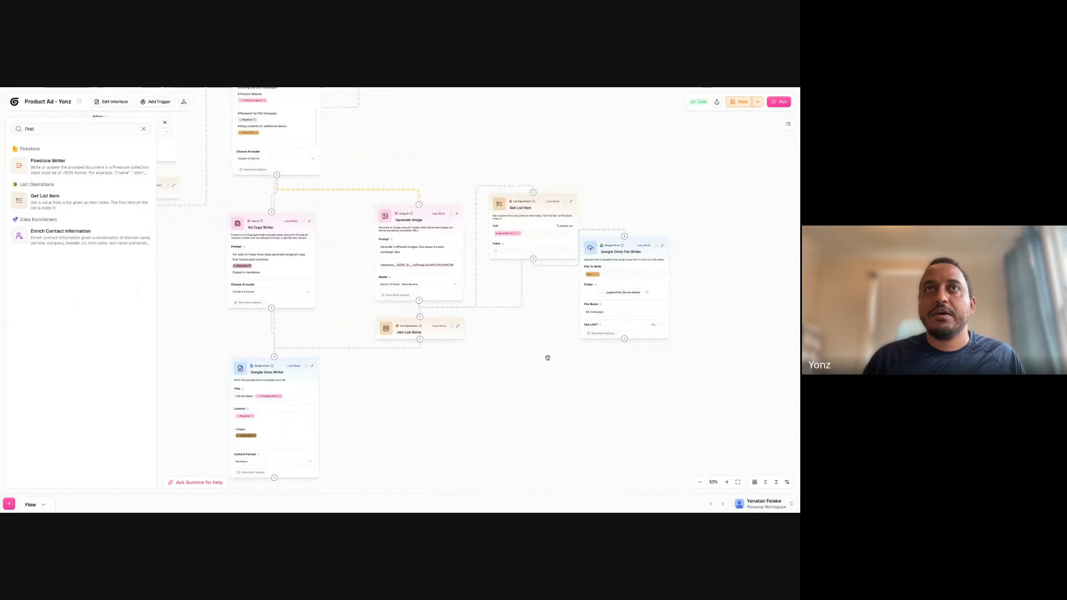
left_click_drag(459, 355, 542, 376)
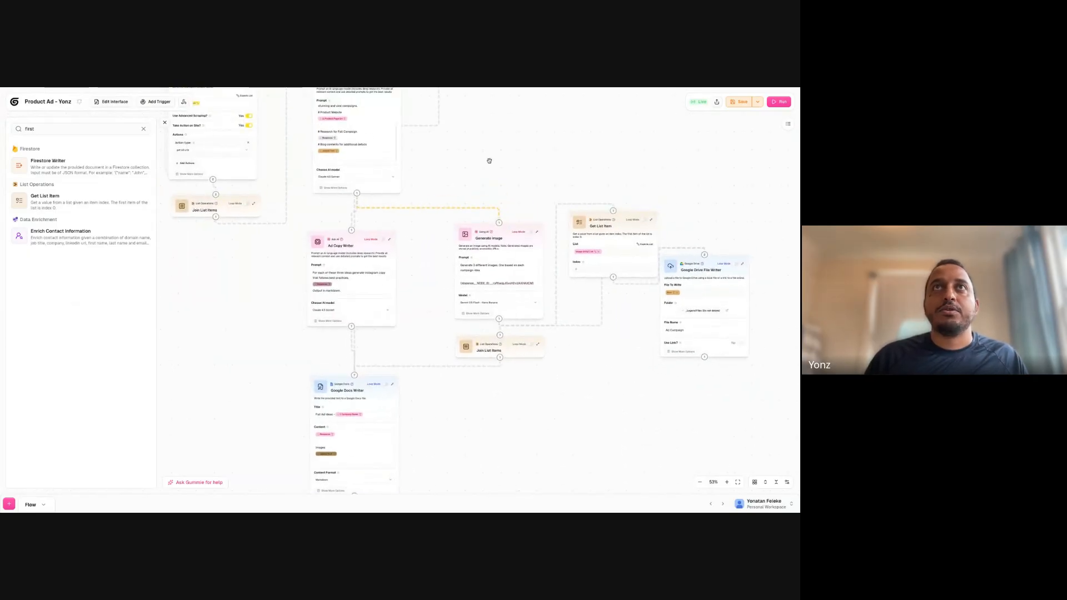
scroll(491, 158, "down", 3)
left_click_drag(496, 195, 507, 314)
left_click_drag(510, 257, 515, 334)
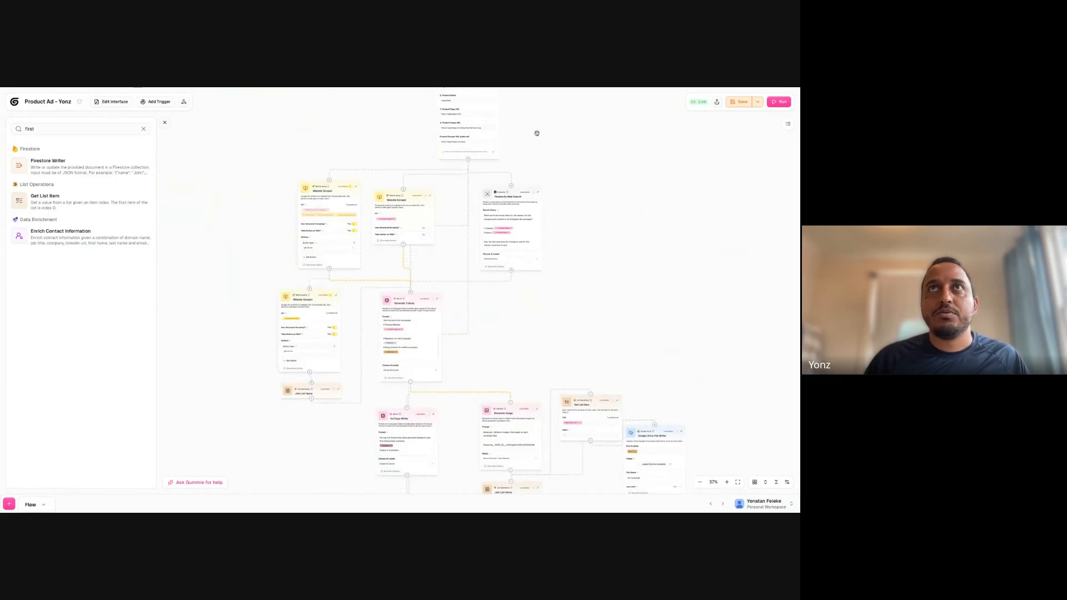
left_click_drag(536, 130, 539, 257)
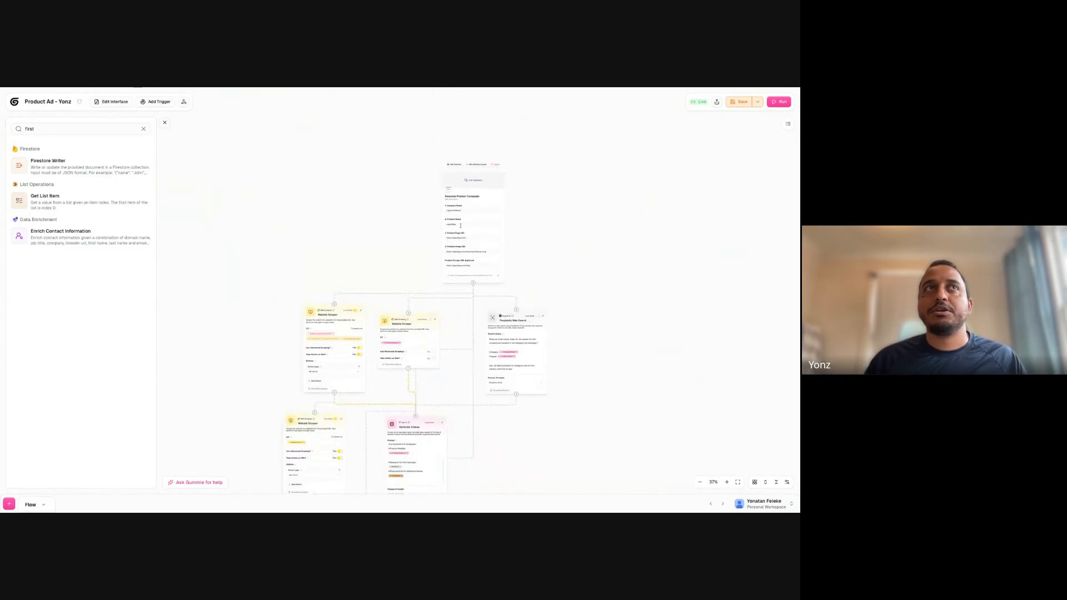
left_click(165, 123)
scroll(578, 290, "up", 5)
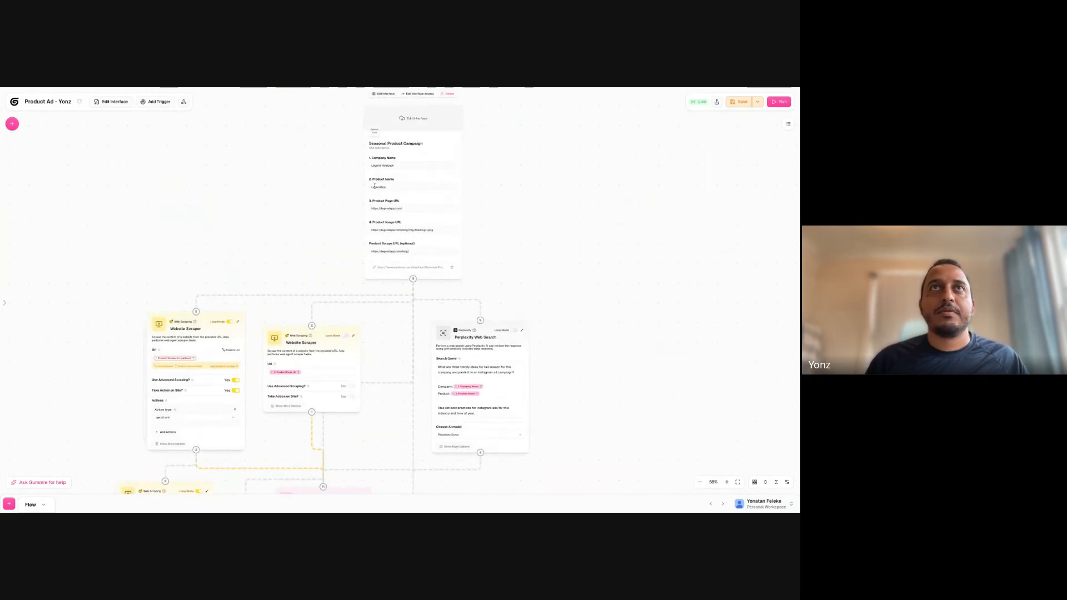
scroll(354, 198, "up", 5)
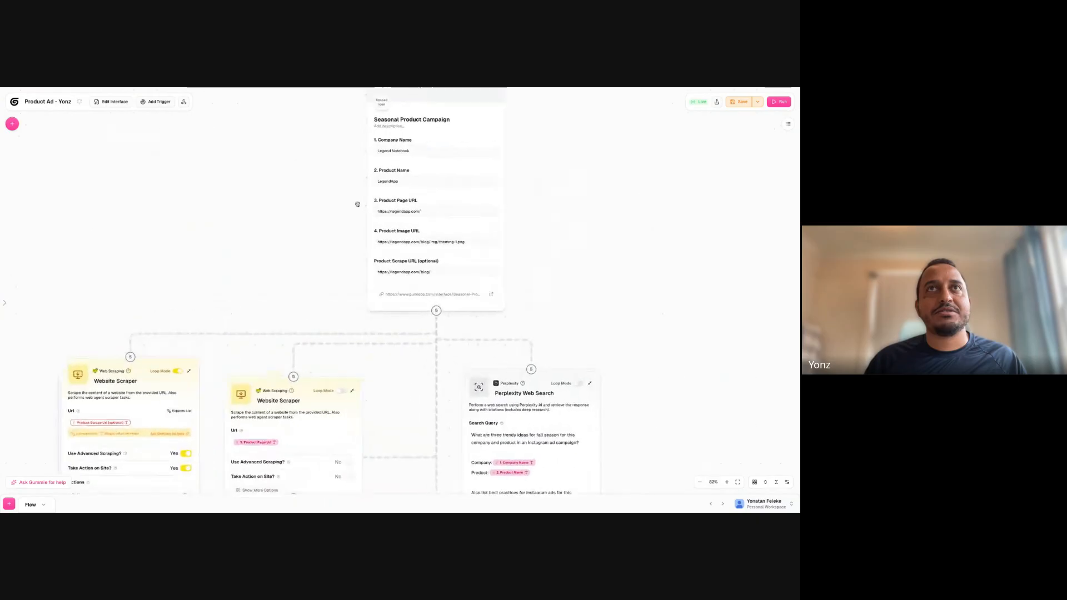
left_click_drag(346, 207, 345, 286)
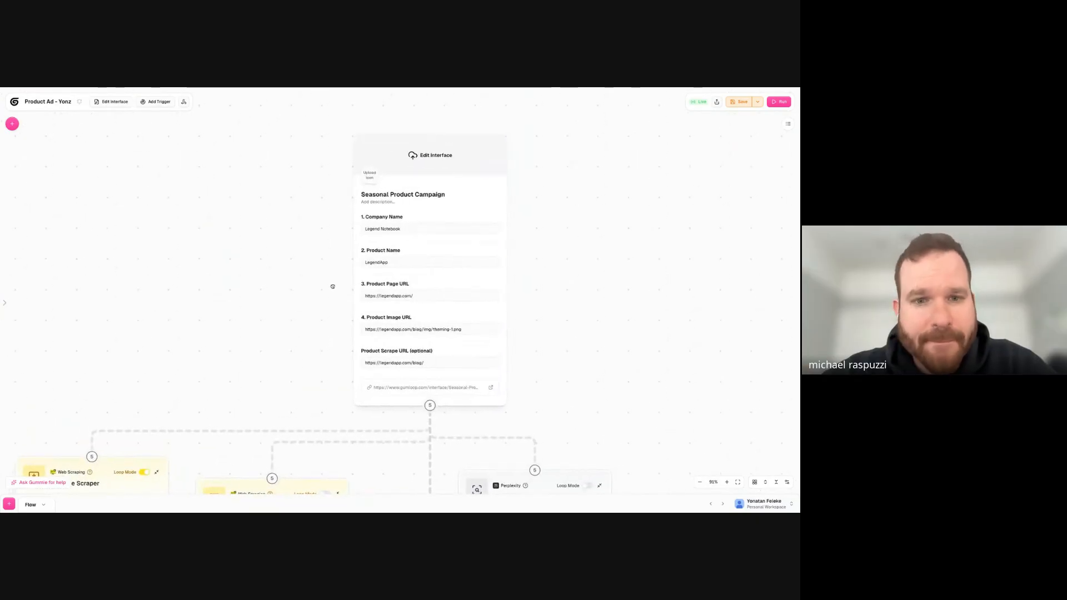
scroll(346, 287, "down", 1)
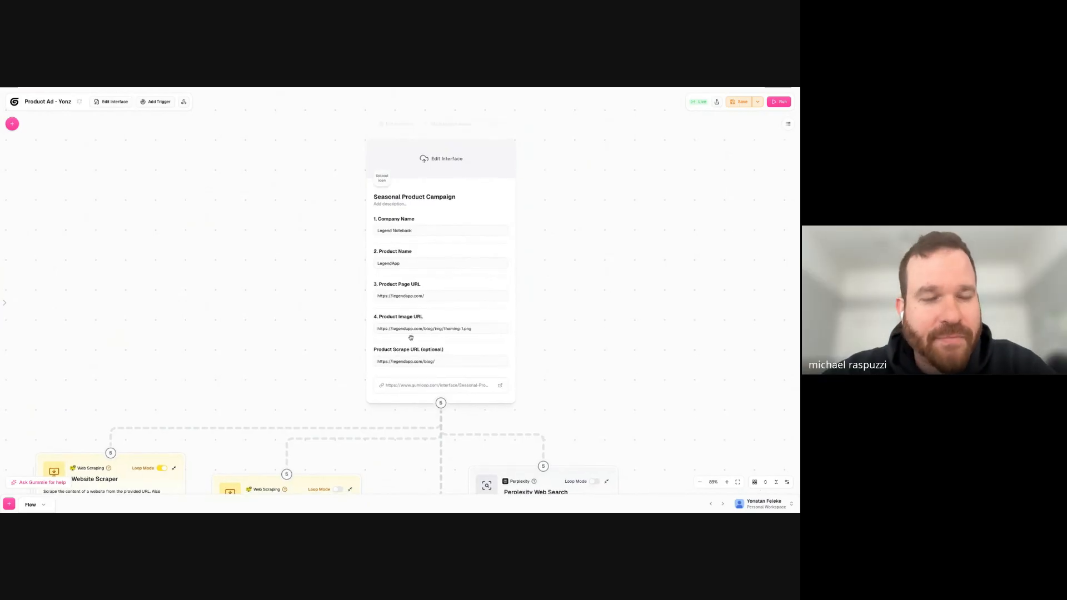
left_click(446, 363)
left_click(405, 349)
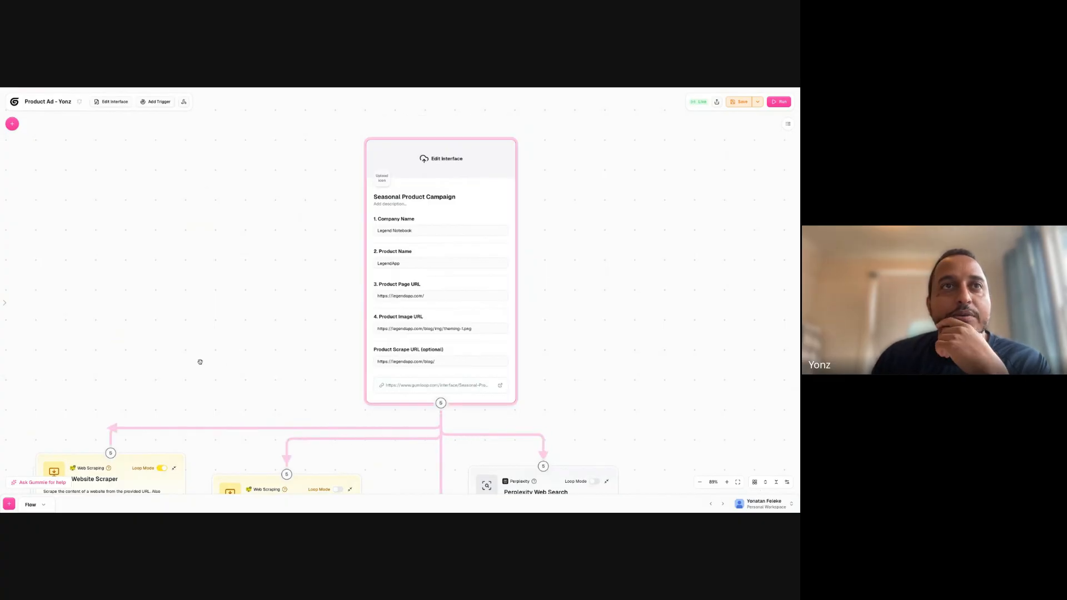
- Turn off Loop Mode on the Website Scraper that uses Product Scrape URL (optional)
scroll(233, 278, "down", 5)
scroll(291, 228, "down", 3)
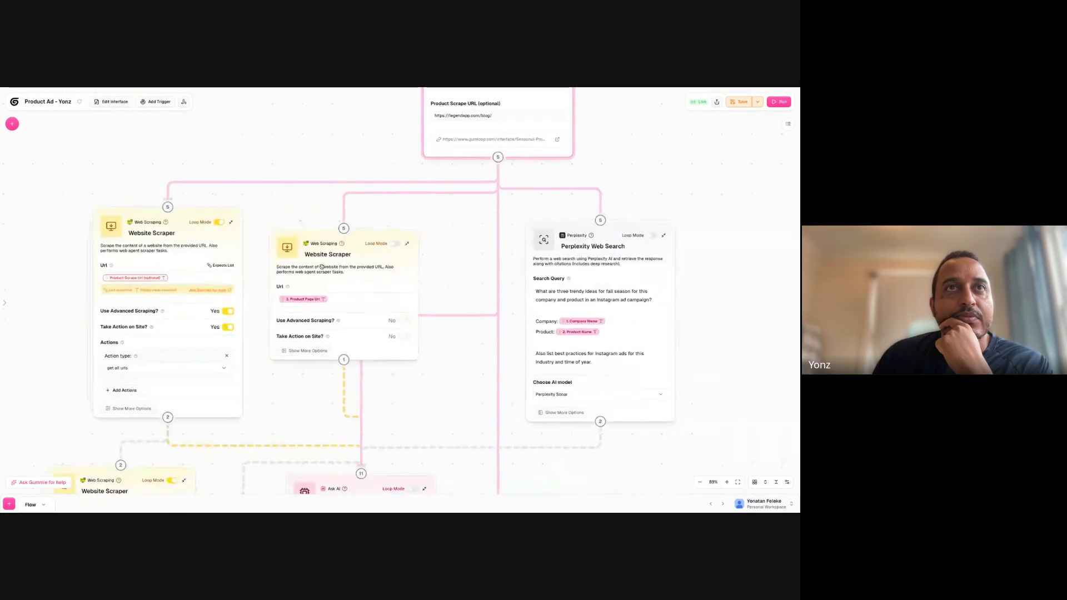
left_click(169, 278)
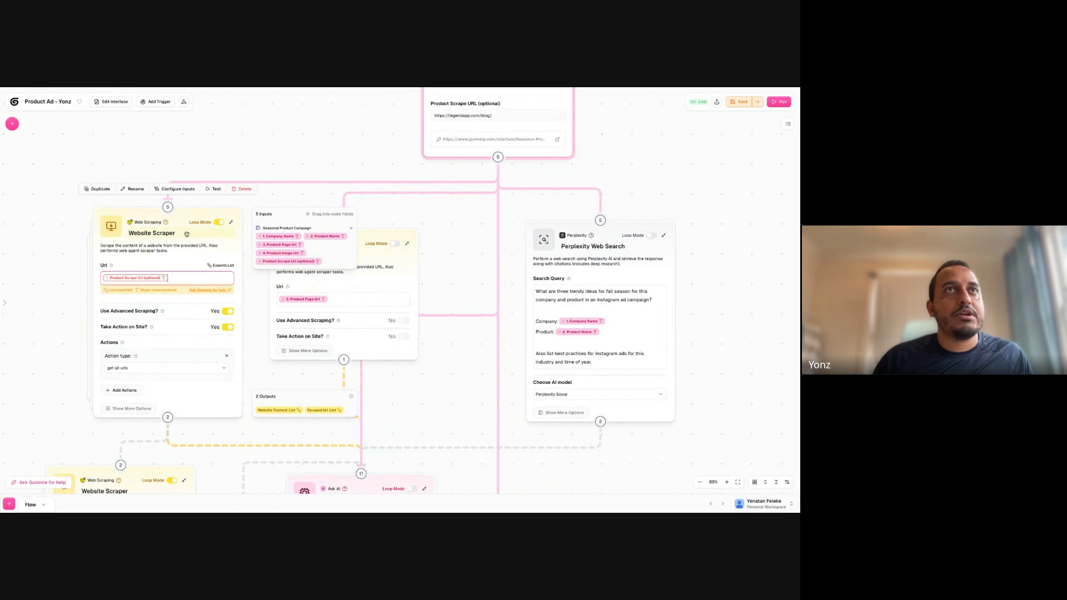
left_click(220, 223)
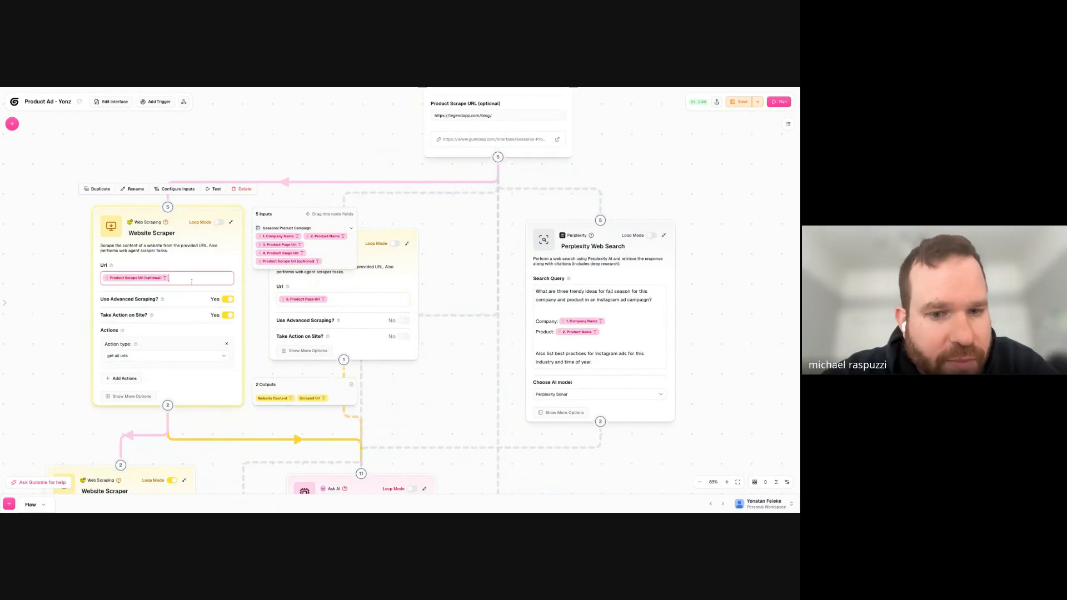
- Check how the two chained Website Scraper nodes pass the scraped URLs, comparing their Url fields and connections
left_click_drag(53, 338, 53, 217)
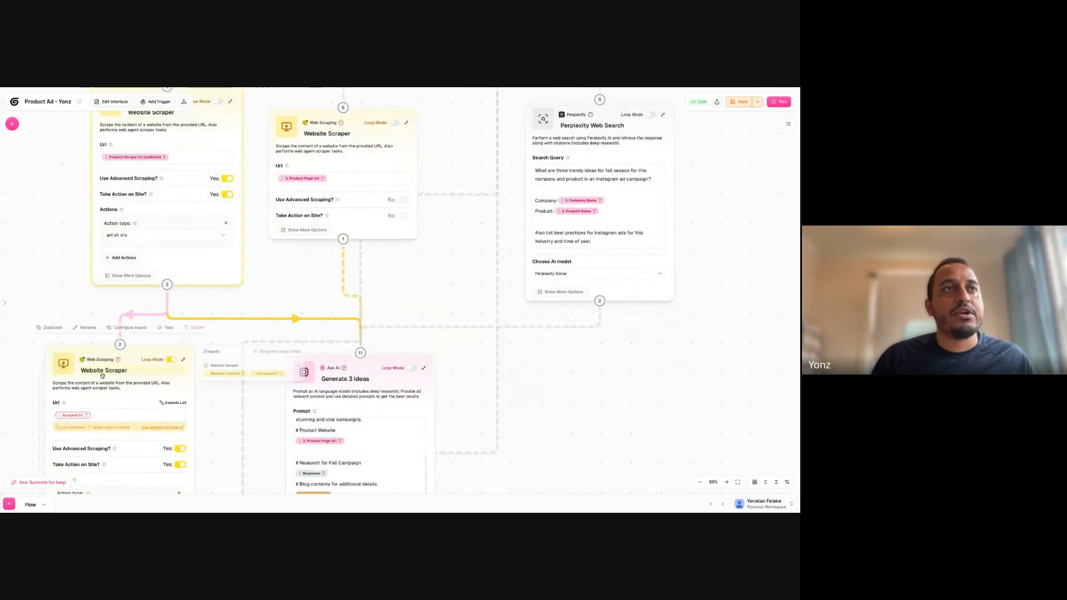
left_click_drag(55, 288, 66, 173)
left_click(118, 303)
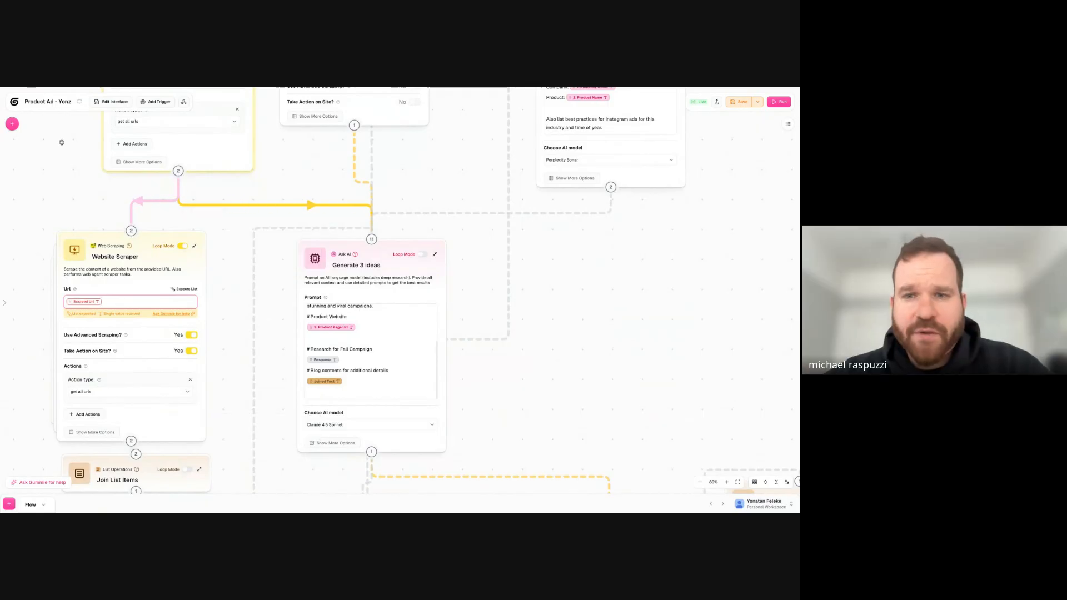
left_click_drag(65, 157, 89, 299)
left_click(174, 202)
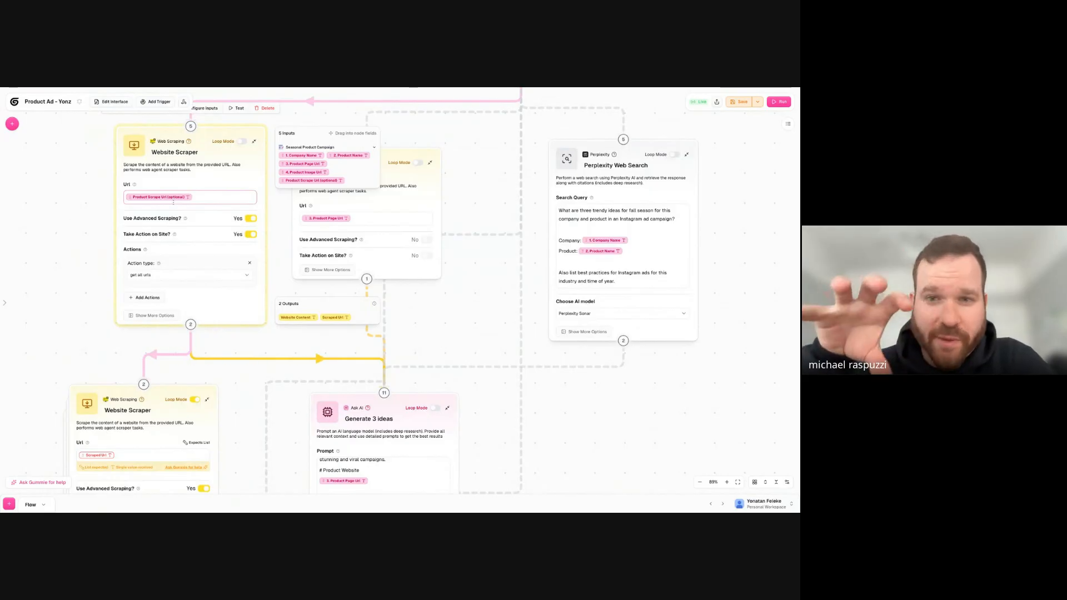
left_click(179, 267)
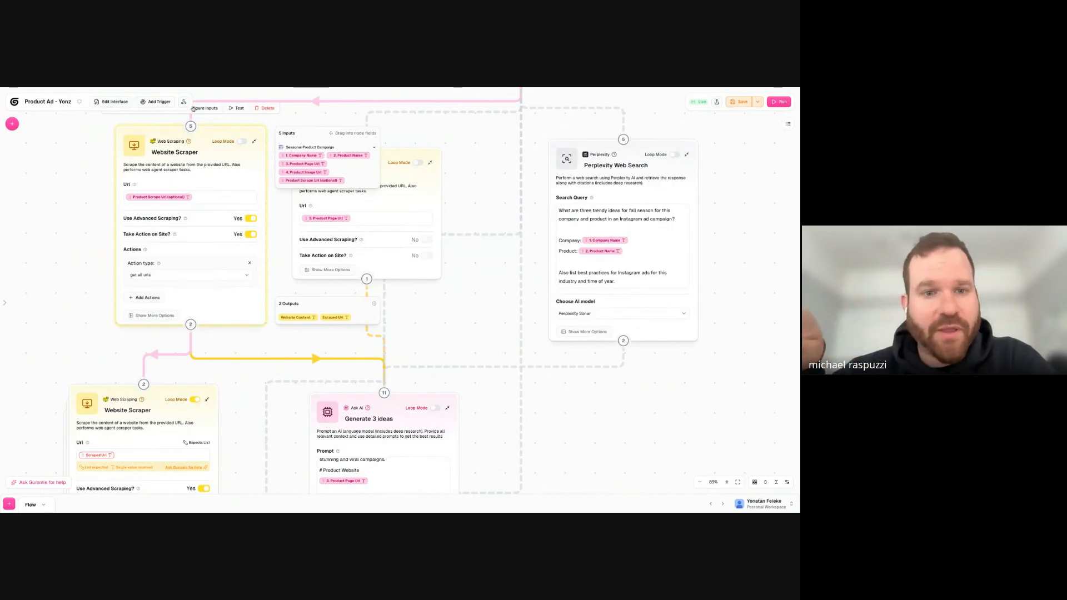
left_click_drag(90, 203, 173, 260)
left_click(122, 235)
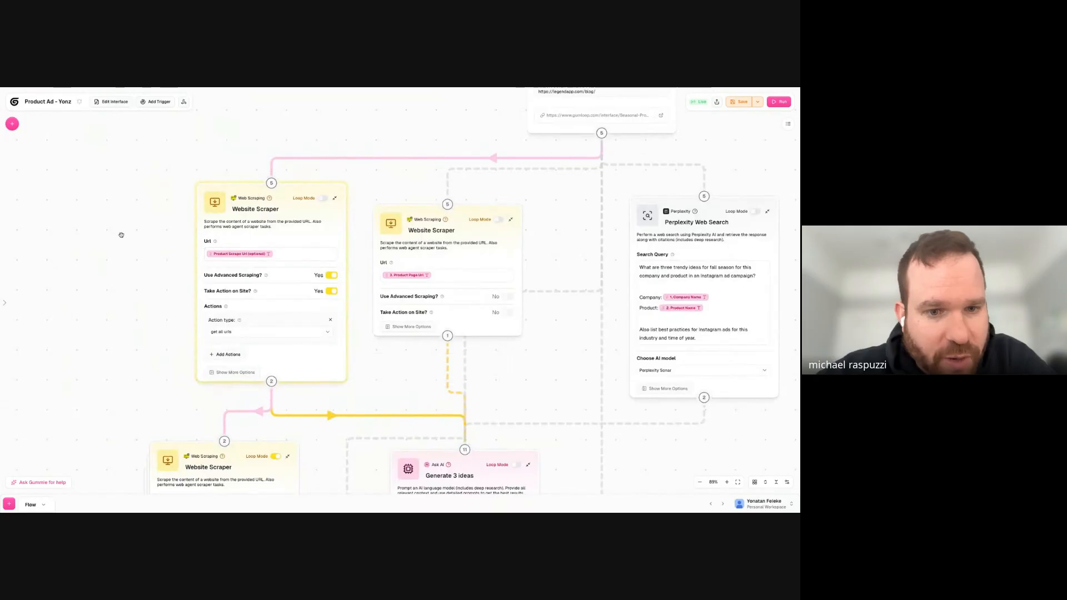
- Find the Website Crawler node by searching for "crawl" and place it beside the Website Scraper that uses Product Scrape URL (optional)
left_click(17, 132)
type("crawl")
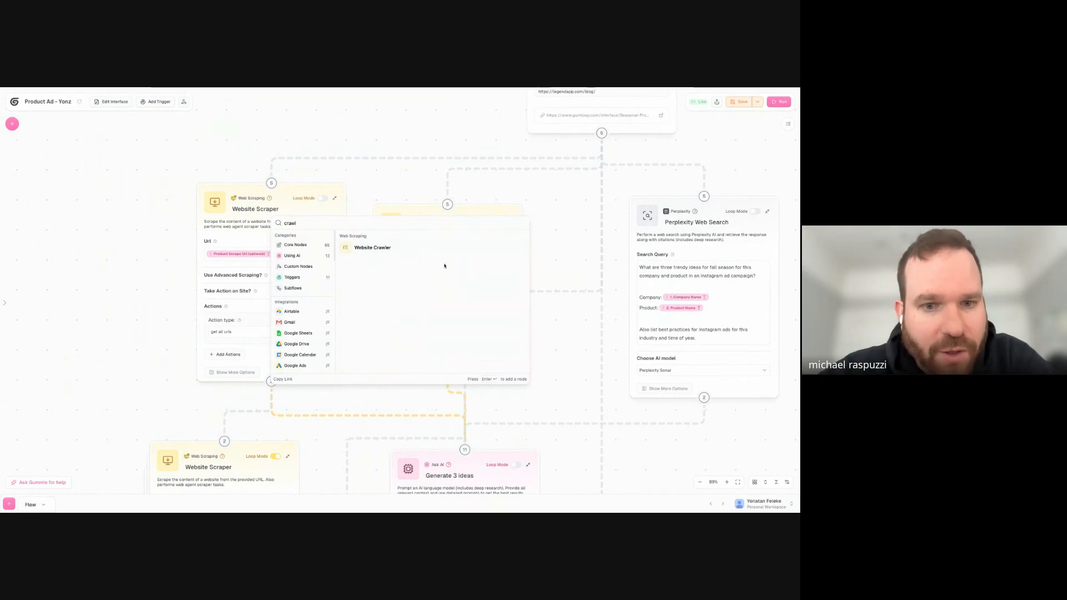
left_click(384, 253)
left_click_drag(426, 237, 72, 265)
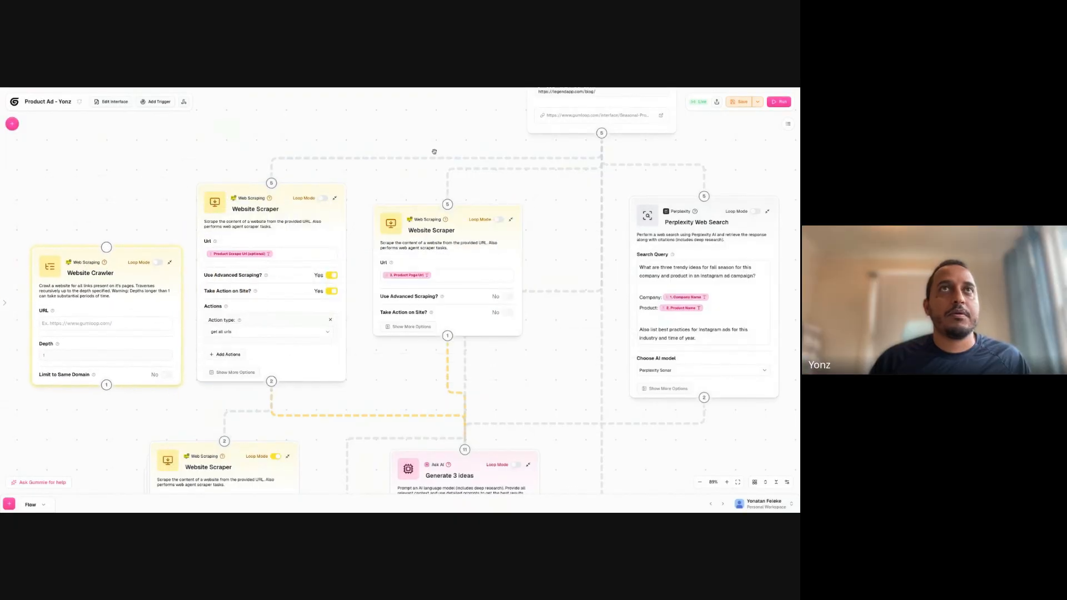
- Connect the Seasonal Product Campaign input to Website Crawler and set the crawler's URL to Product Scrape URL (optional)
left_click_drag(601, 134, 107, 247)
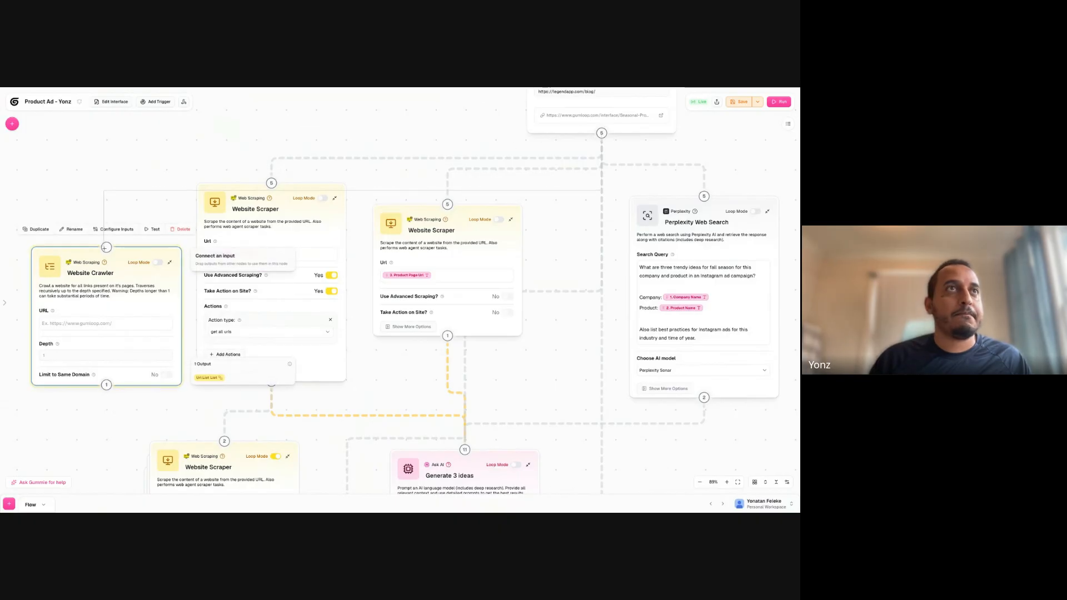
left_click(106, 327)
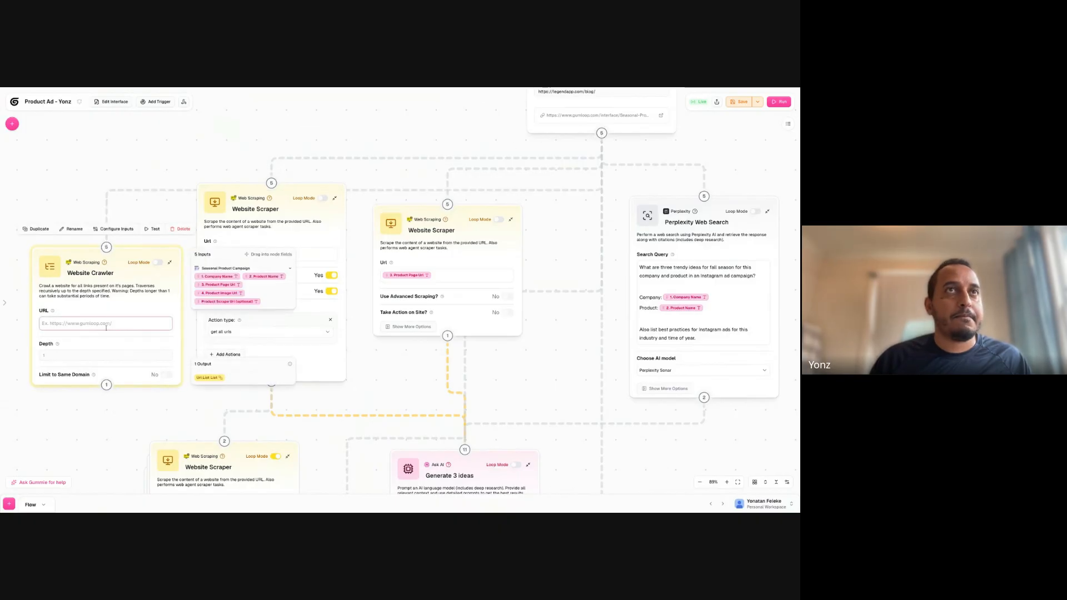
left_click(226, 302)
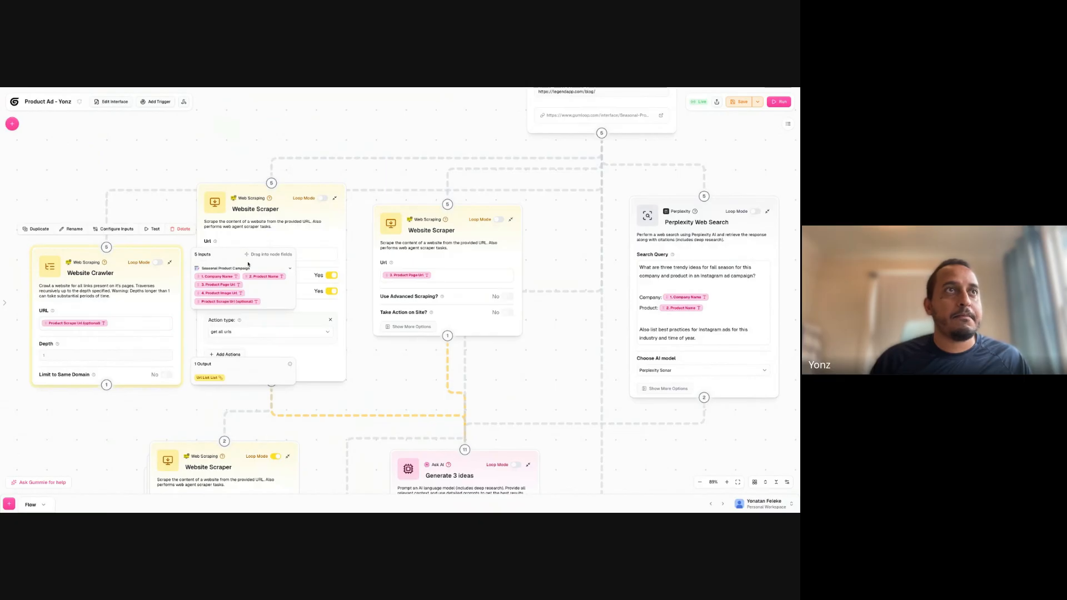
- Delete the Website Scraper node that uses Product Scrape URL (optional)
left_click(322, 203)
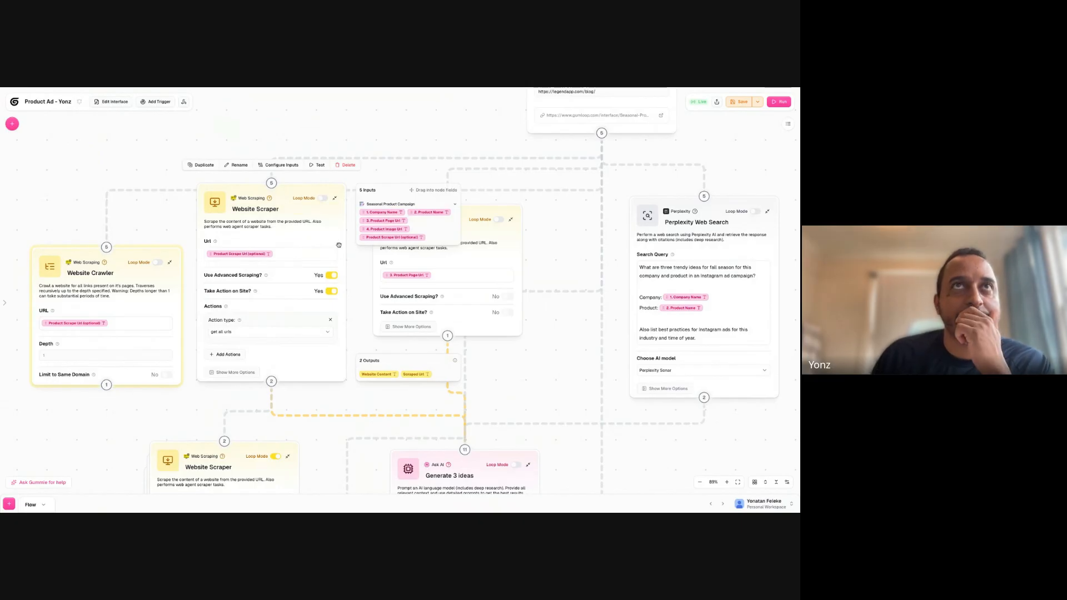
scroll(274, 295, "down", 2)
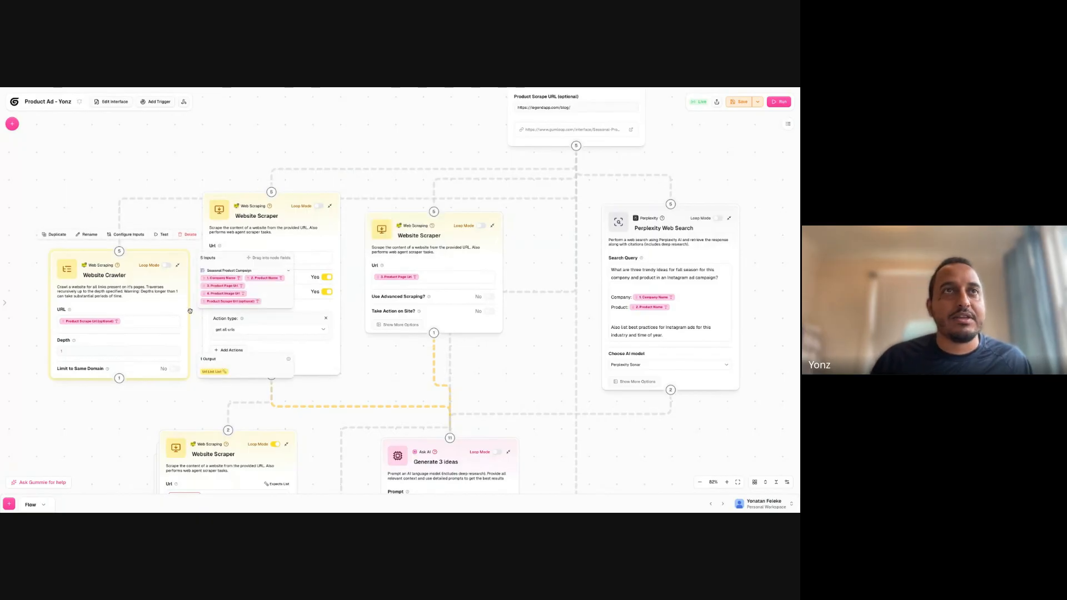
left_click(170, 164)
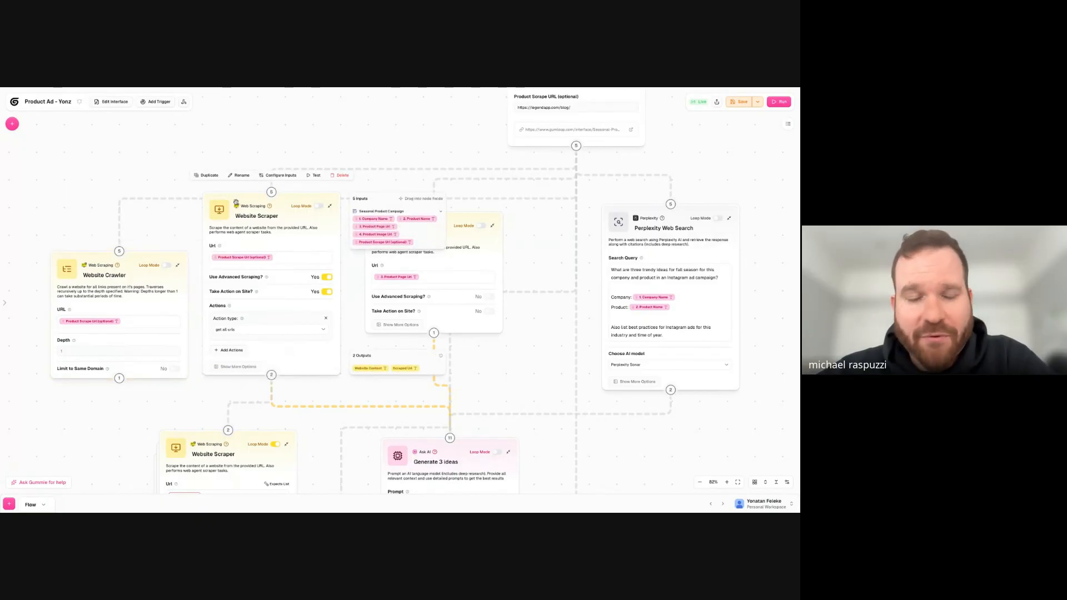
left_click(335, 176)
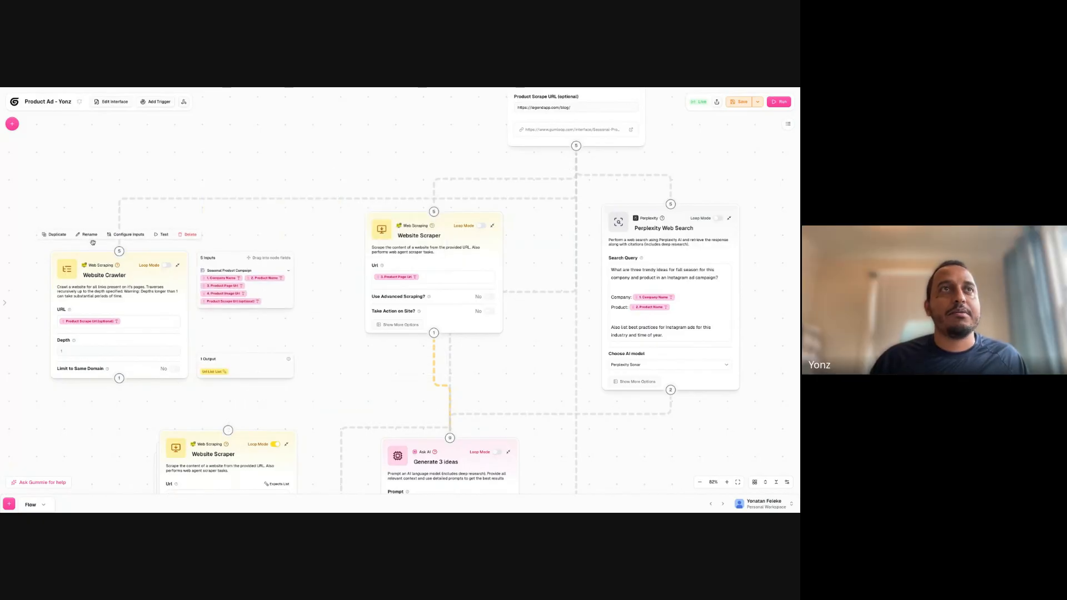
- Move Website Crawler into the deleted scraper's place and connect its output to the looped Website Scraper below
left_click_drag(137, 289, 237, 281)
left_click_drag(219, 370, 228, 431)
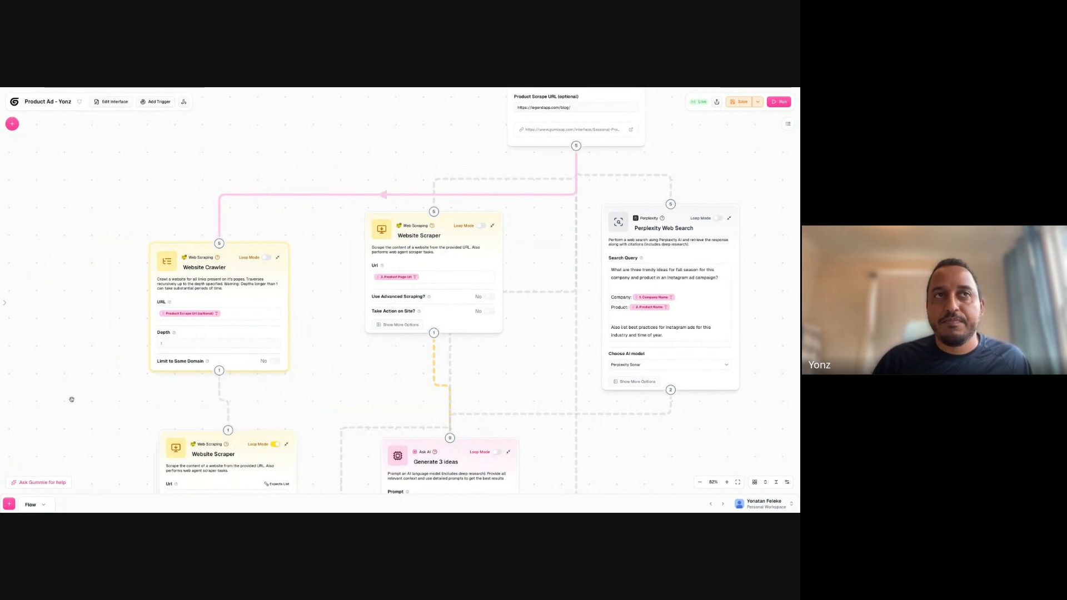
- Move the Join List Items node slightly lower beneath the looped Website Scraper
scroll(89, 356, "down", 3)
scroll(105, 356, "down", 2)
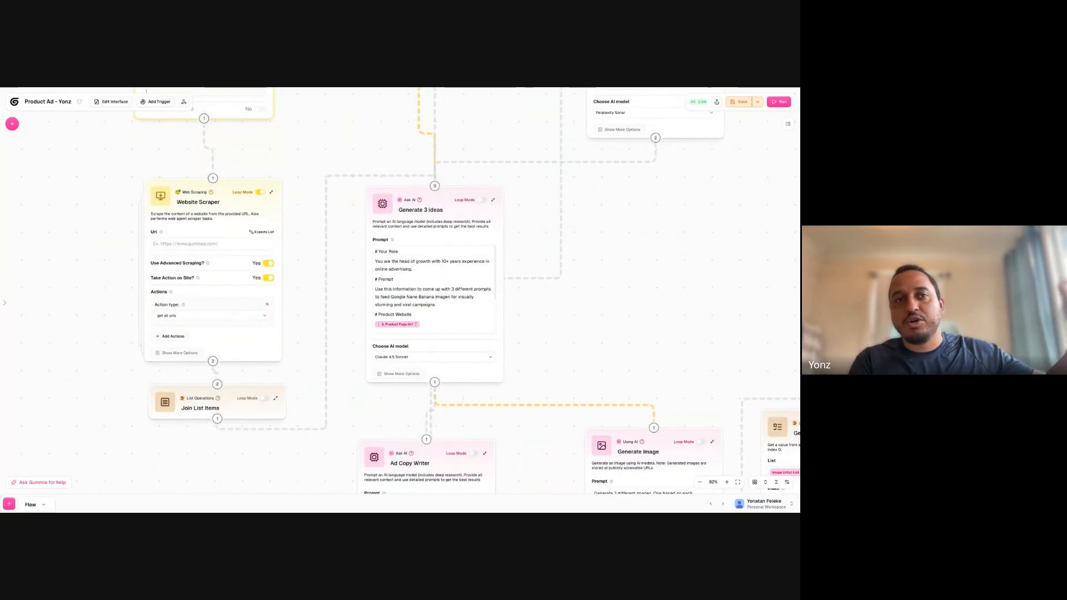
left_click_drag(185, 395, 178, 411)
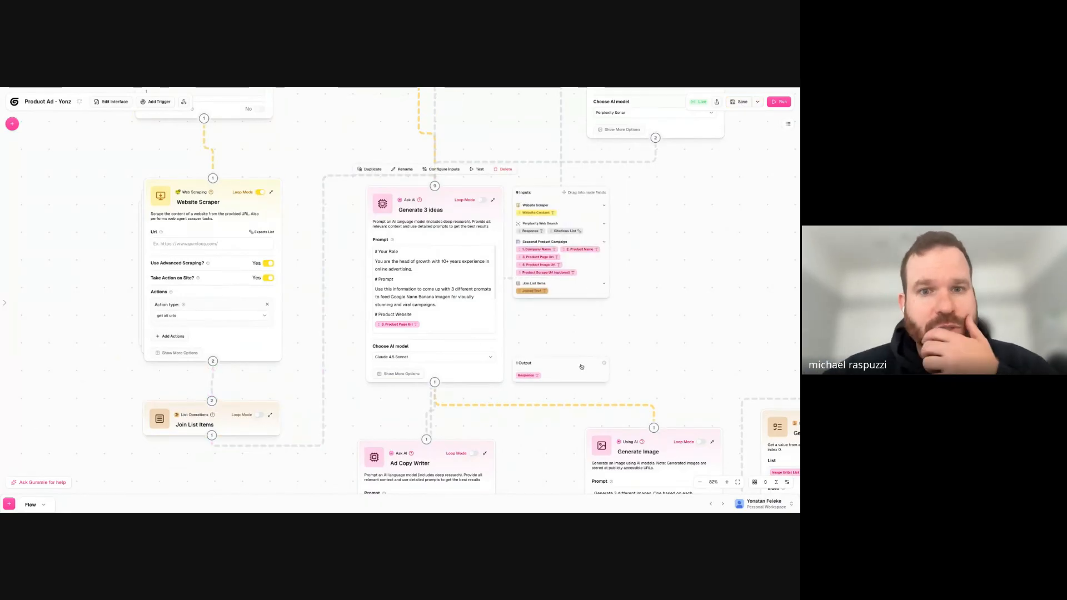
scroll(669, 357, "down", 10)
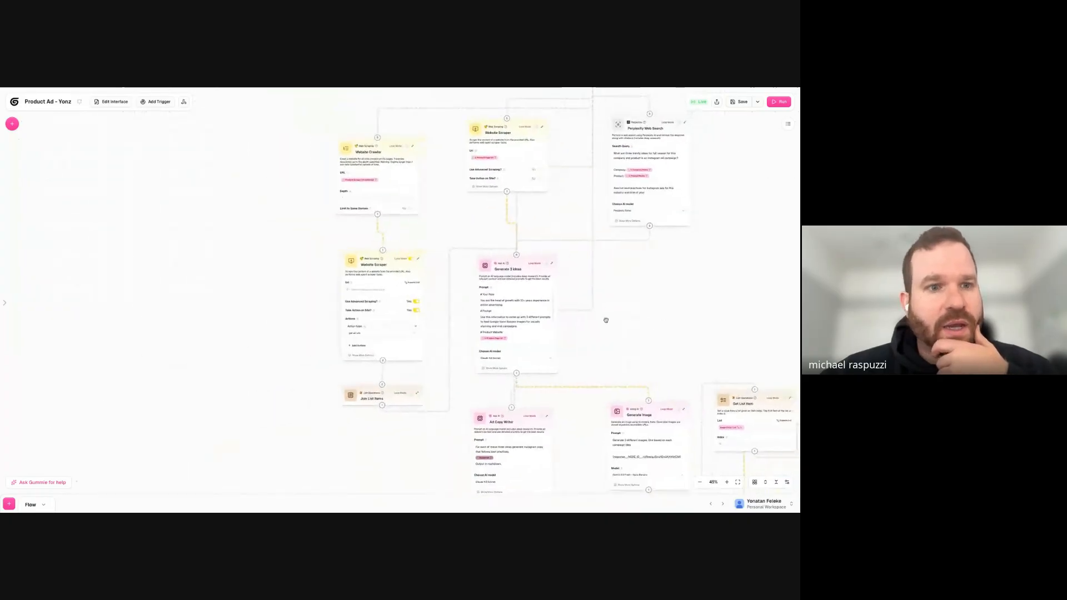
left_click_drag(443, 285, 435, 271)
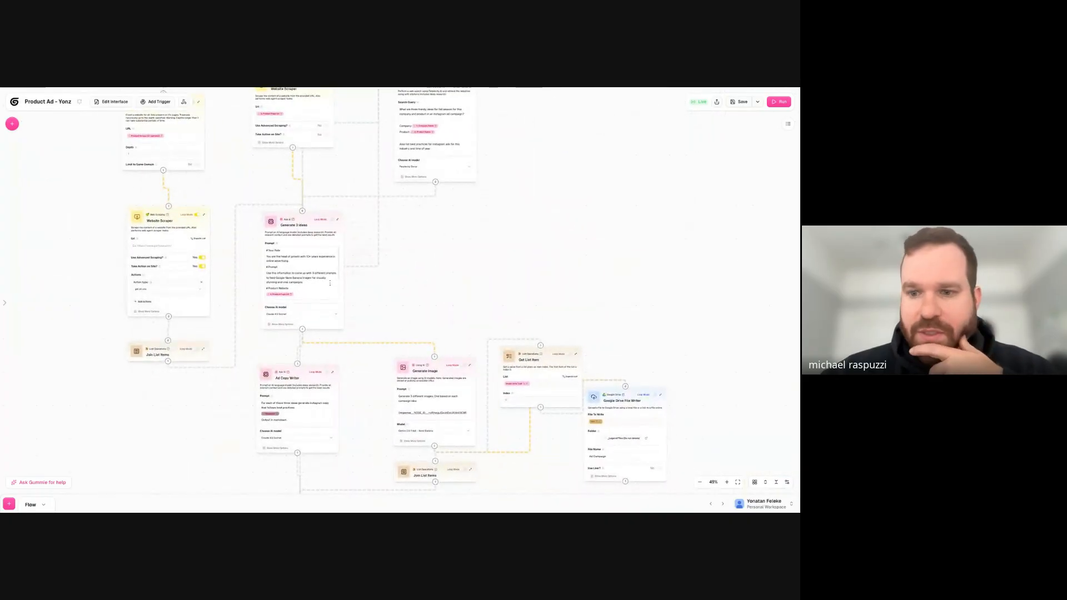
left_click_drag(425, 379, 430, 284)
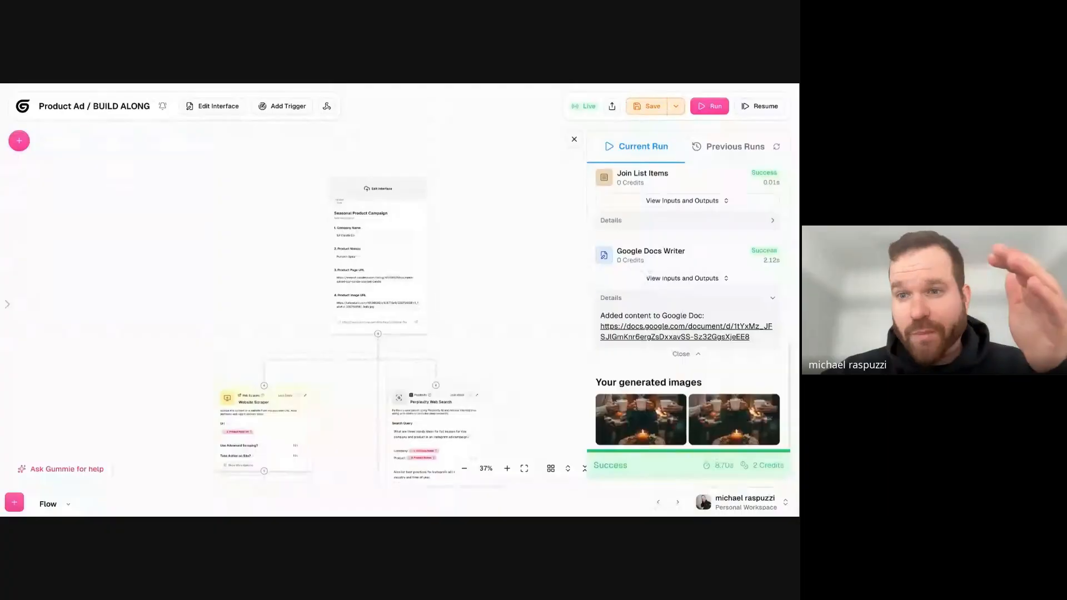
- Examine the Product Names entry in the Seasonal Product Campaign input of the Product Ad / BUILD ALONG workflow
scroll(302, 240, "up", 10)
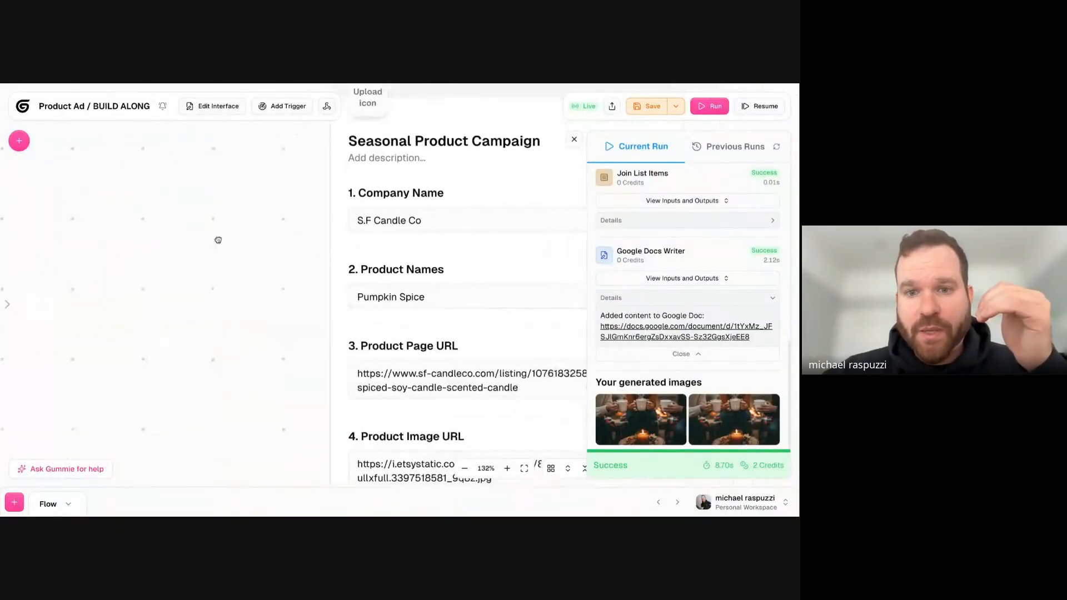
triple_click(312, 261)
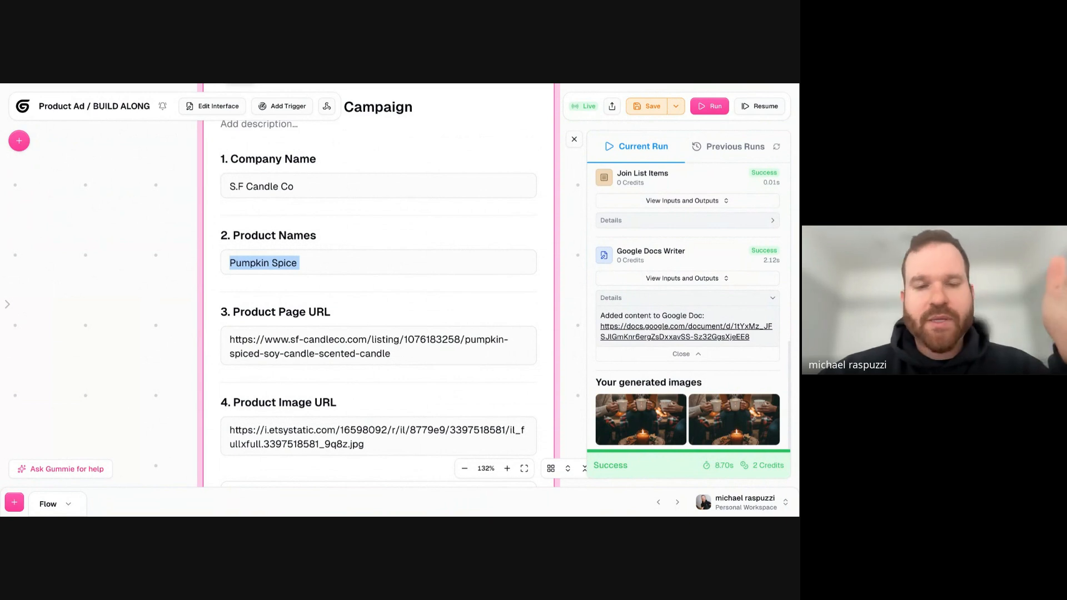
left_click(303, 267)
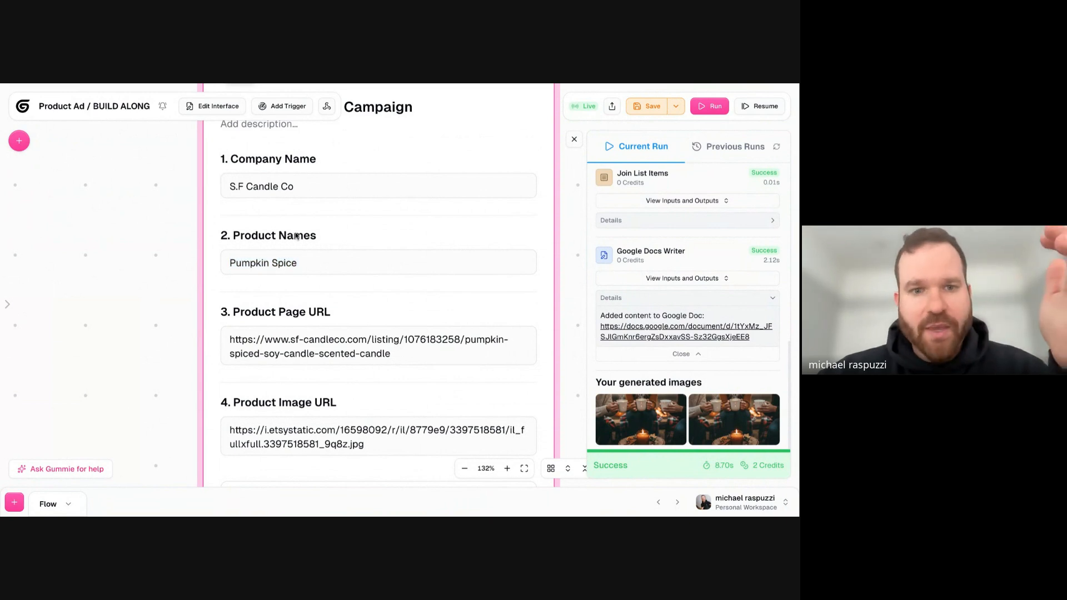
triple_click(304, 267)
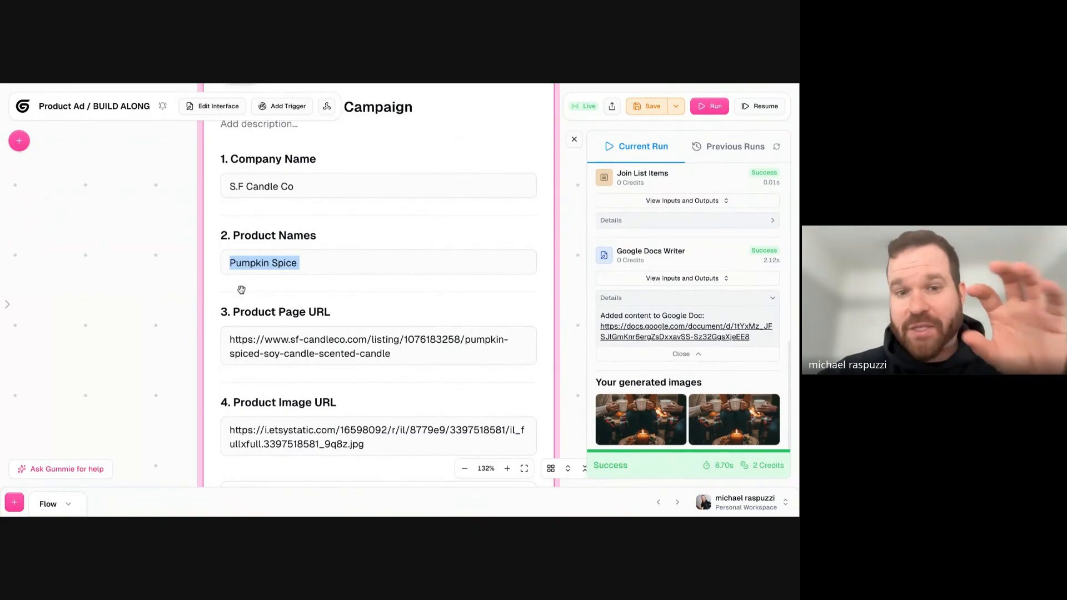
- Add the line "Come up with 5 target audiences." at the end of the Perplexity Web Search query
scroll(110, 362, "down", 10)
scroll(364, 216, "down", 5)
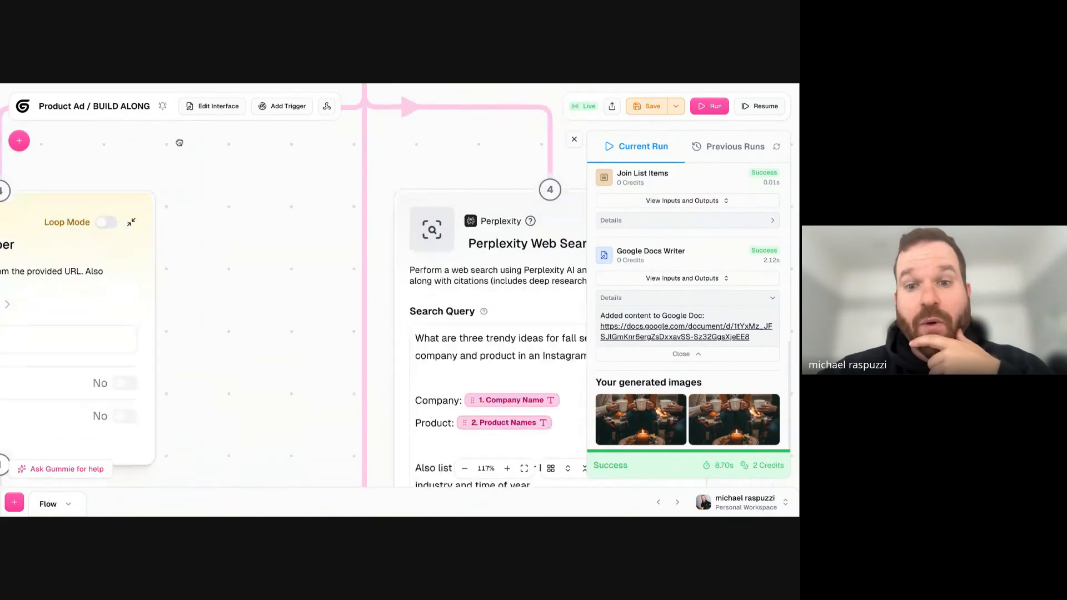
scroll(364, 216, "up", 5)
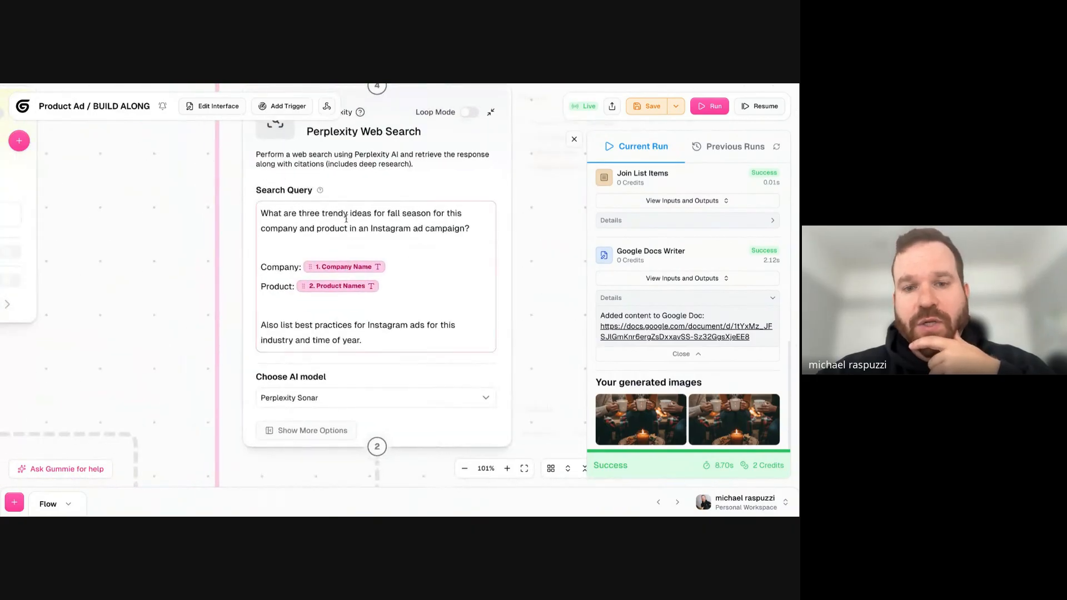
left_click(362, 203)
triple_click(350, 229)
left_click(404, 290)
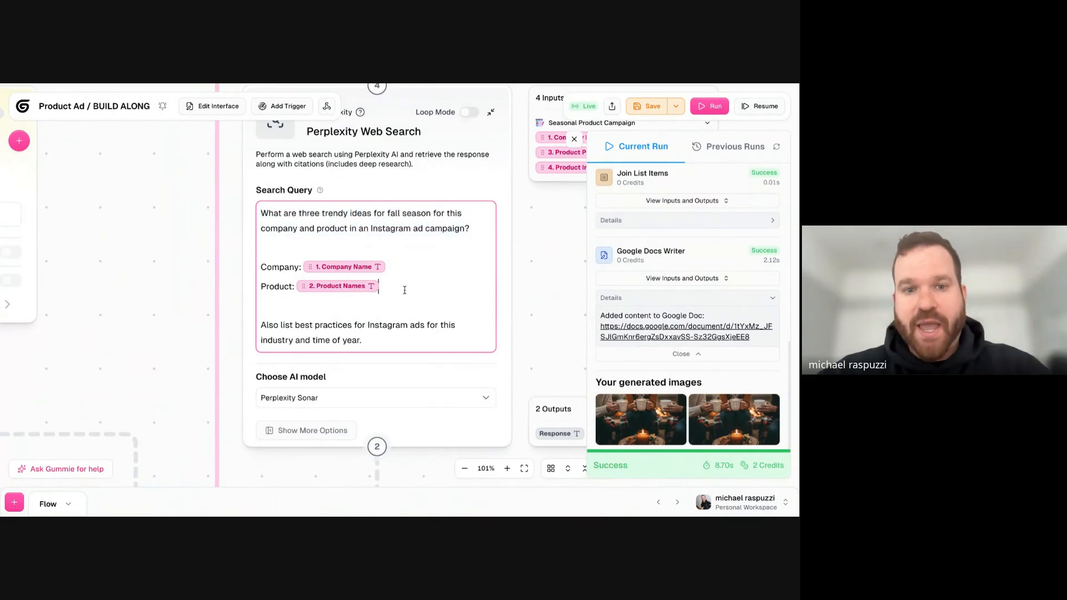
key("Return")
key("BackSpace")
left_click(407, 345)
key("Return")
type("Come up with 5 target audiences.")
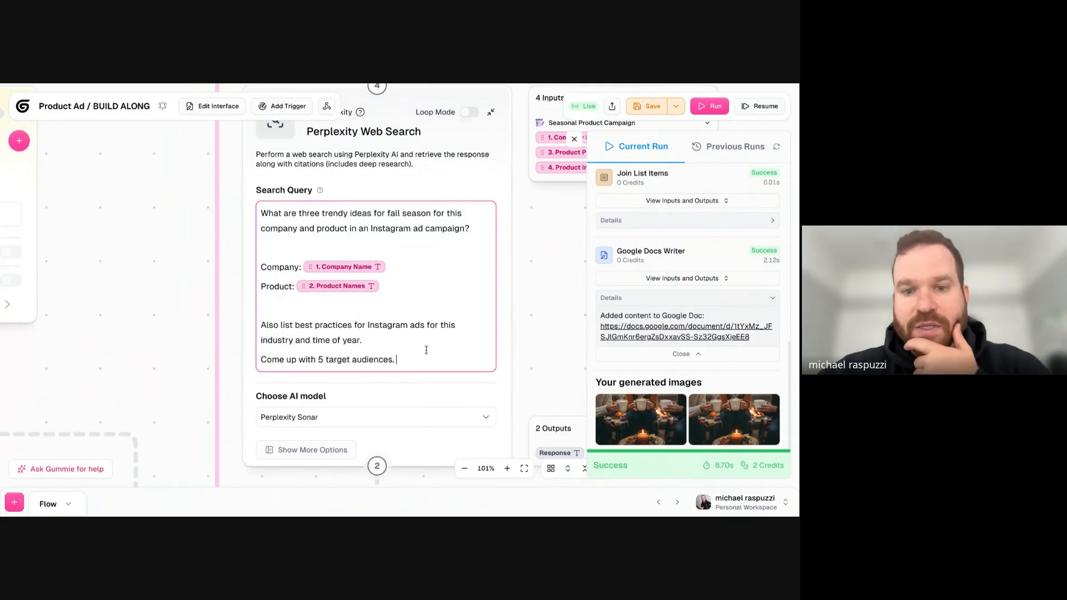
- Delete the target audiences line from the end of the Perplexity Web Search query
left_click_drag(427, 349, 260, 359)
triple_click(356, 225)
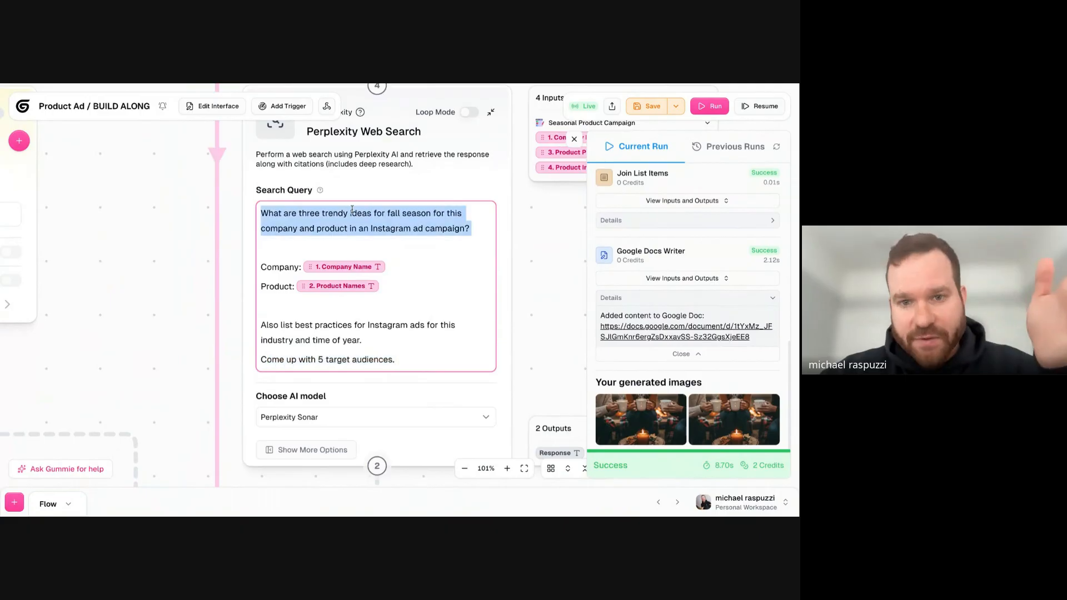
triple_click(378, 332)
triple_click(375, 359)
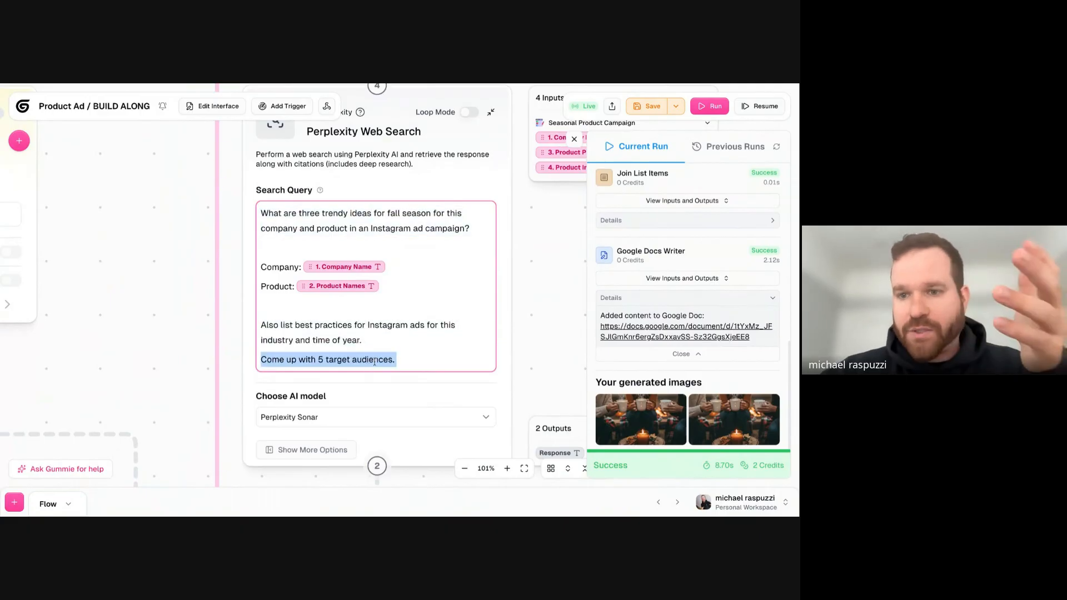
key("BackSpace")
key("BackSpace")
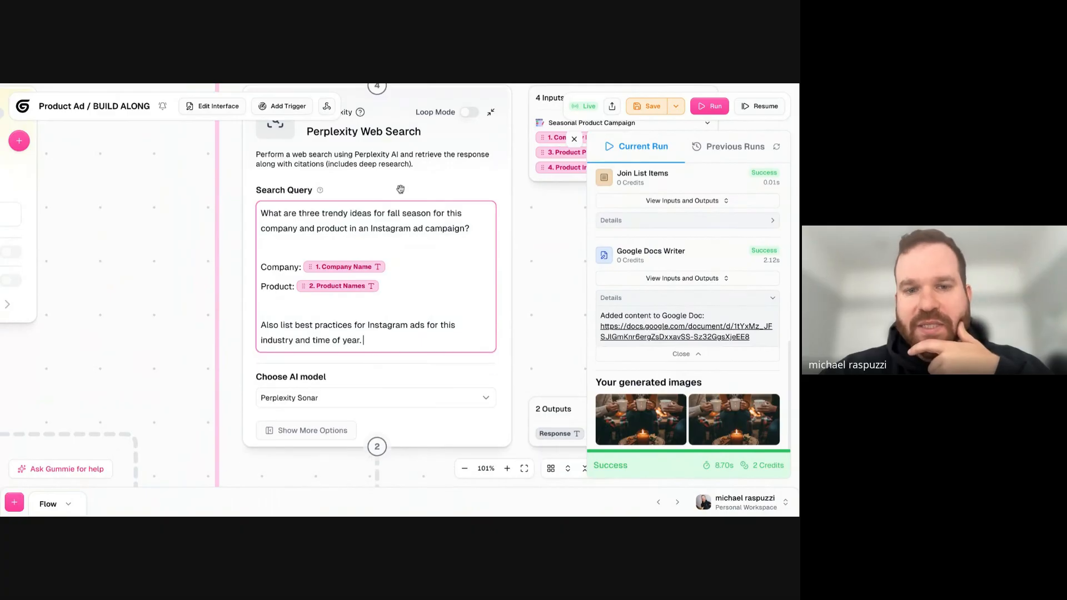
- Move the Perplexity Web Search node slightly farther away from the Website Scraper node
scroll(150, 231, "down", 5)
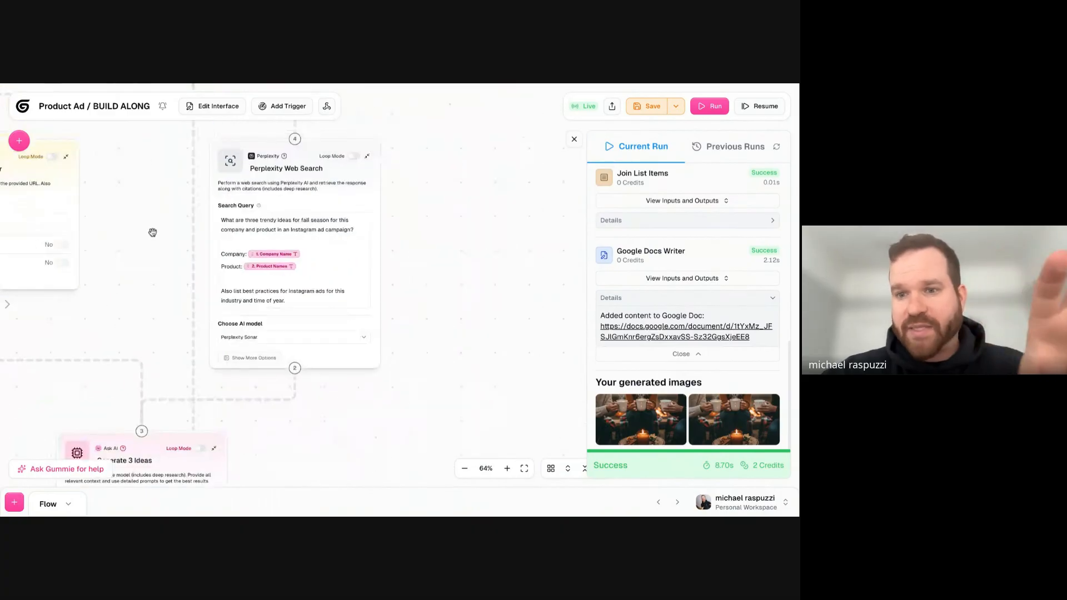
left_click_drag(133, 231, 299, 235)
left_click_drag(432, 162, 456, 170)
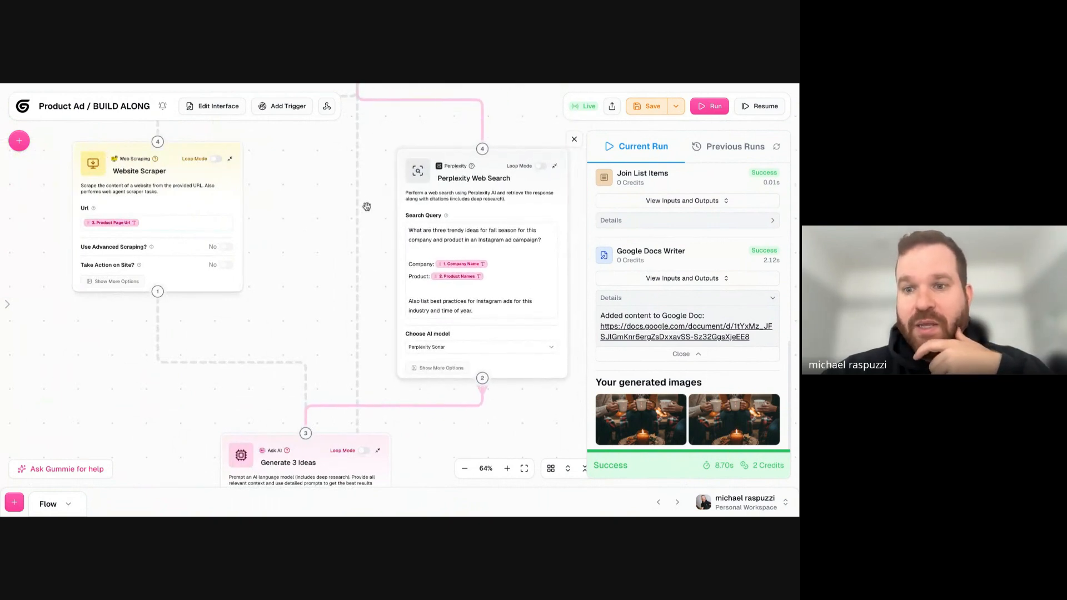
mouse_move(455, 170)
left_mouse_down()
mouse_move(480, 170)
mouse_move(471, 166)
left_mouse_up()
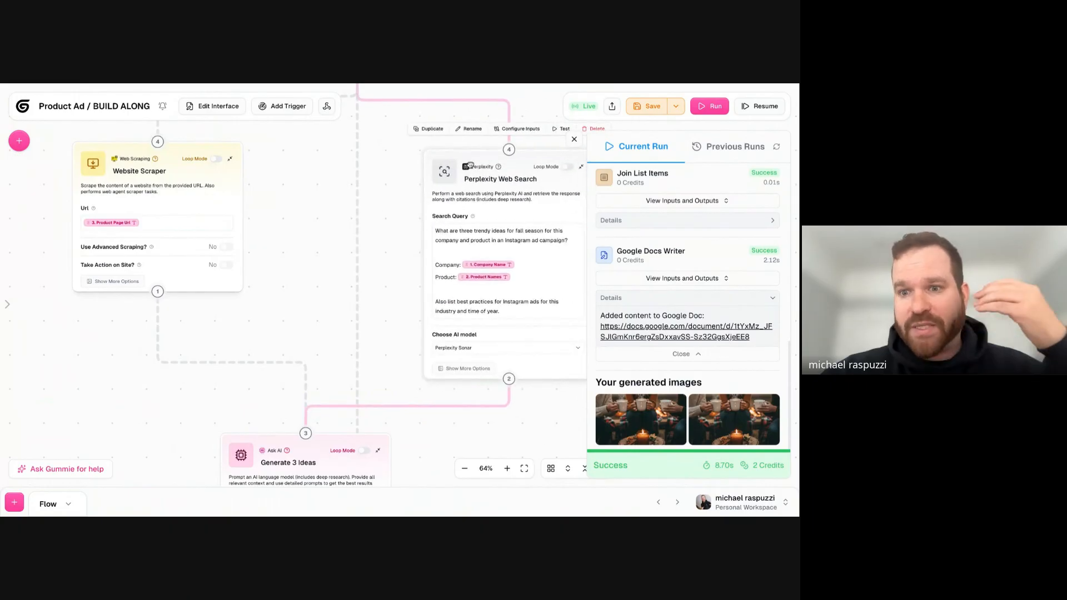
- Shift the Seasonal Product Campaign input node slightly toward the Perplexity Web Search side of the workflow
left_click_drag(336, 173, 336, 411)
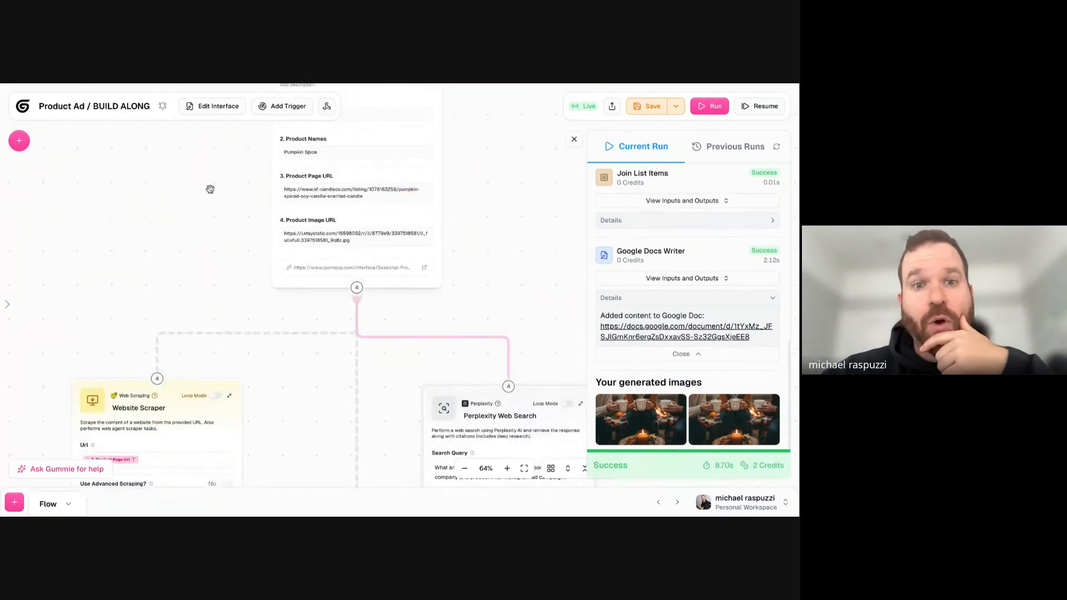
left_click_drag(251, 220, 252, 354)
left_click_drag(395, 165, 423, 174)
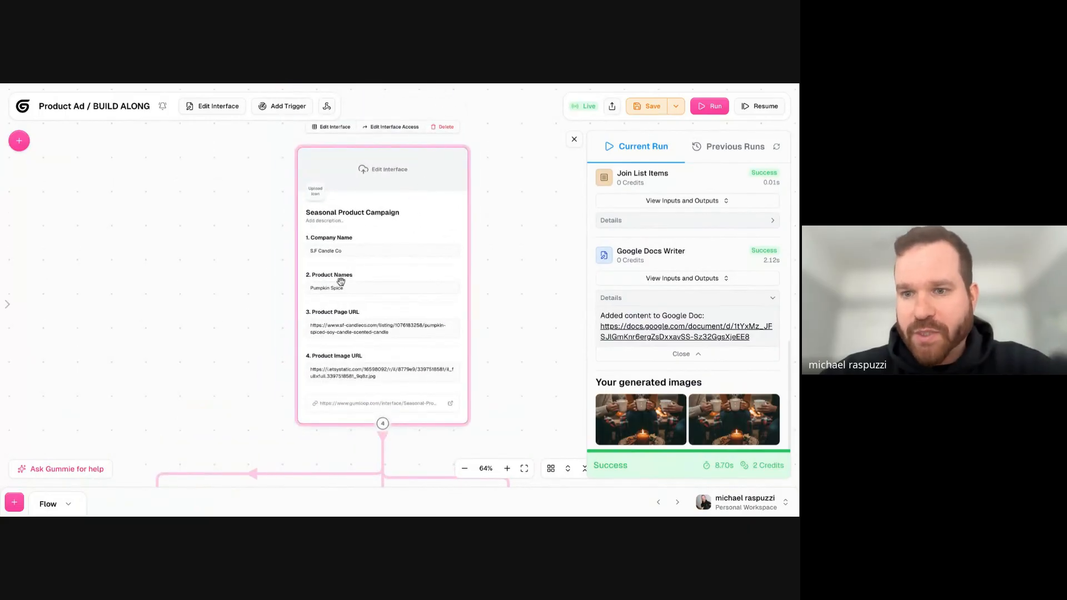
left_click(280, 353)
left_click_drag(165, 386, 164, 360)
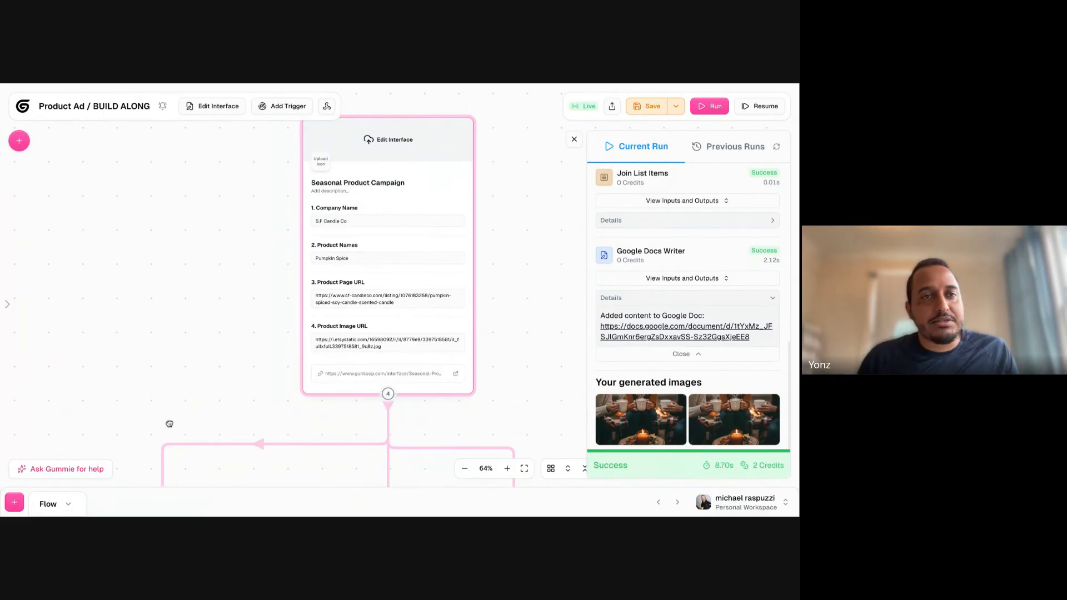
left_click_drag(201, 395, 178, 386)
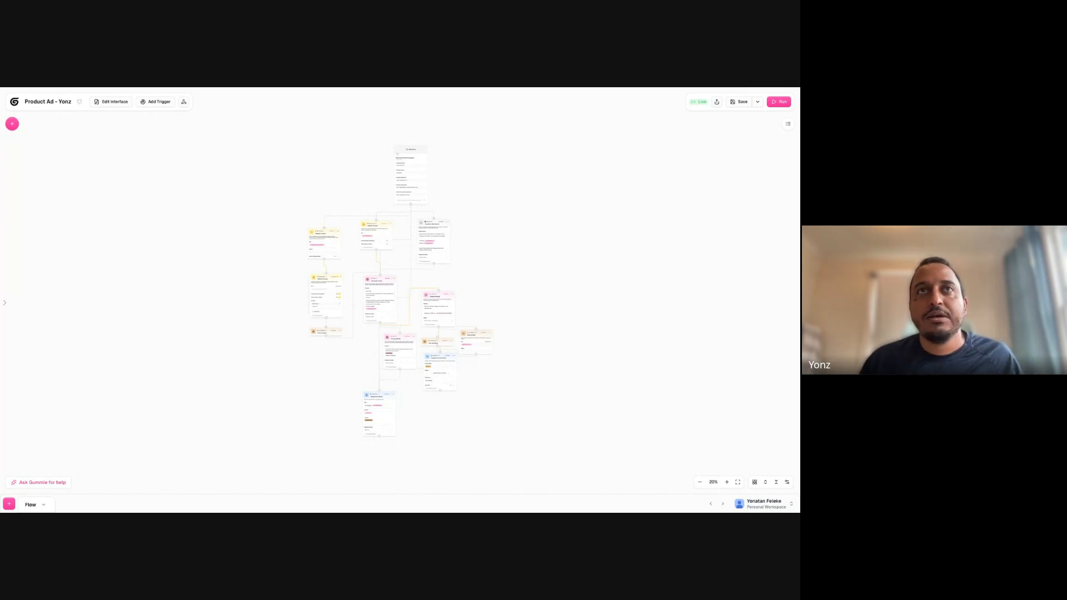
- Run the product ad workflow that contains the Website Crawler node
scroll(342, 194, "up", 3)
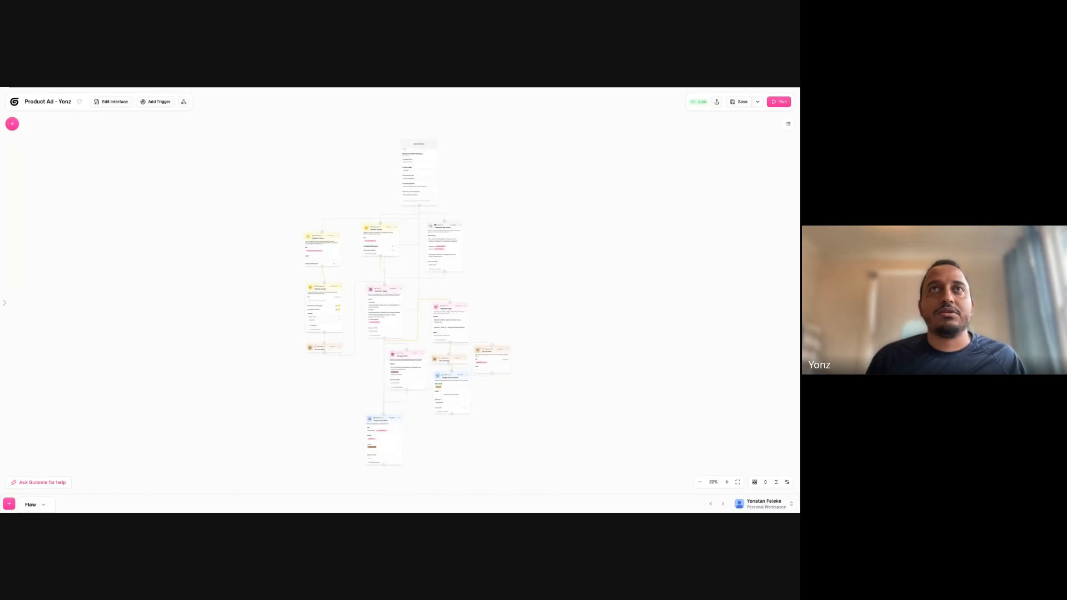
scroll(343, 200, "up", 5)
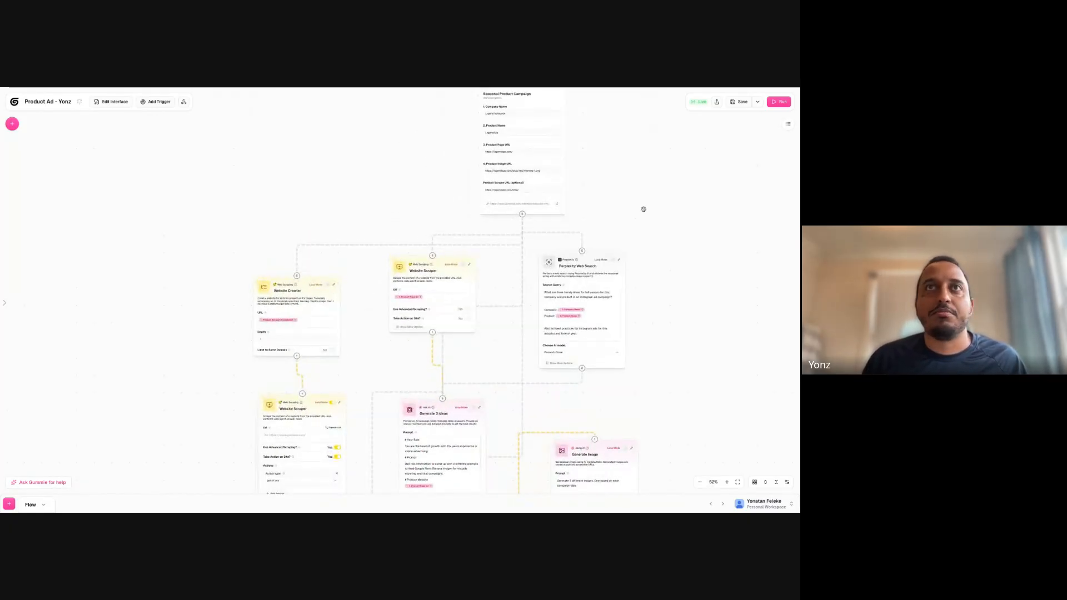
scroll(641, 208, "down", 3)
scroll(641, 209, "right", 3)
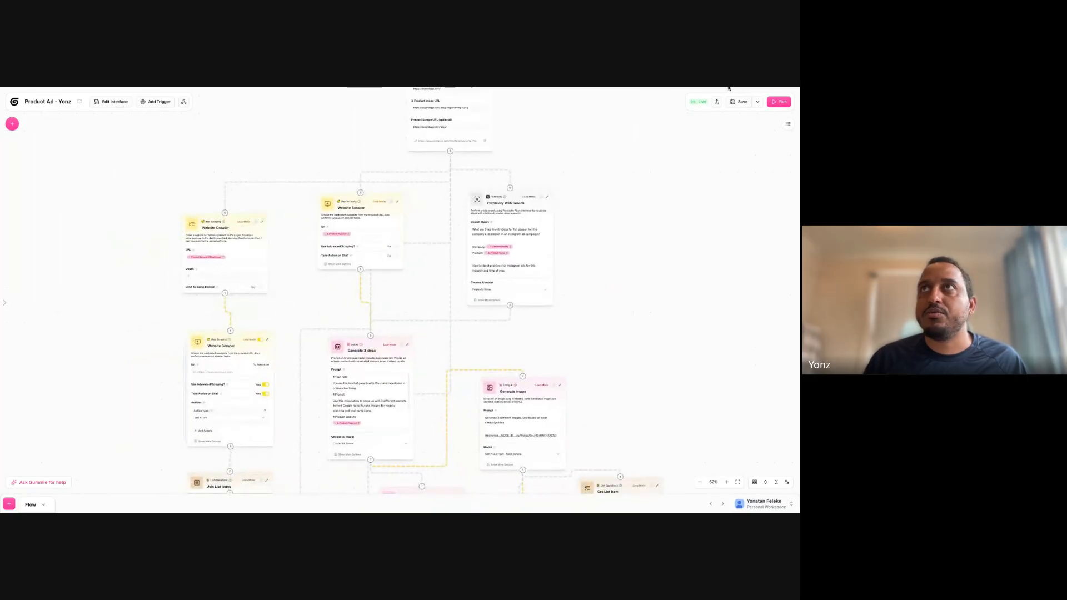
left_click(781, 101)
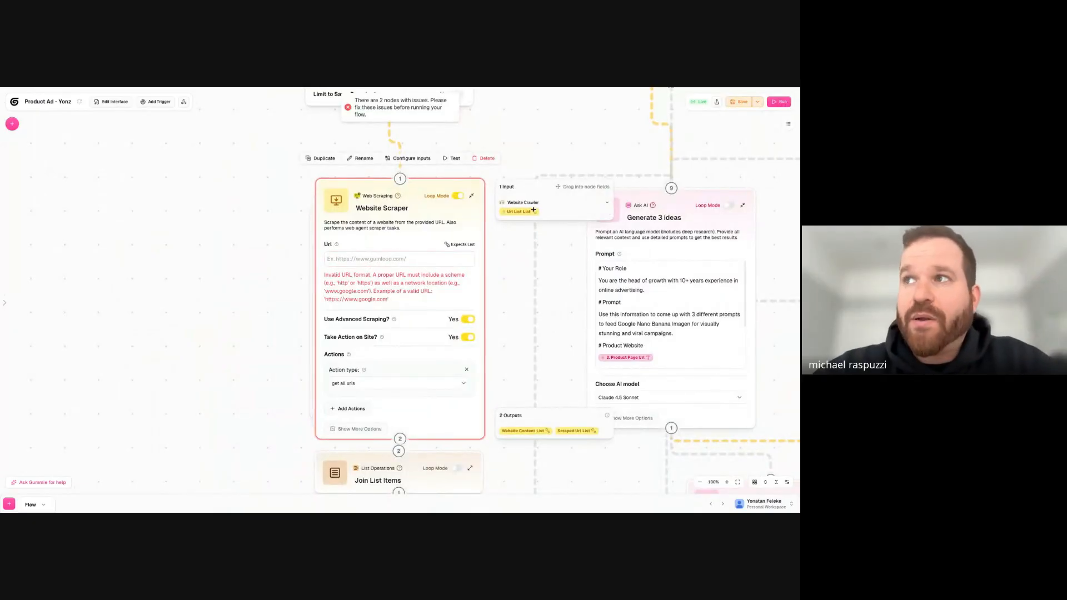
- Set the looped Website Scraper's Url to the Website Crawler's Url List List output and run the workflow again
left_click_drag(534, 210, 409, 253)
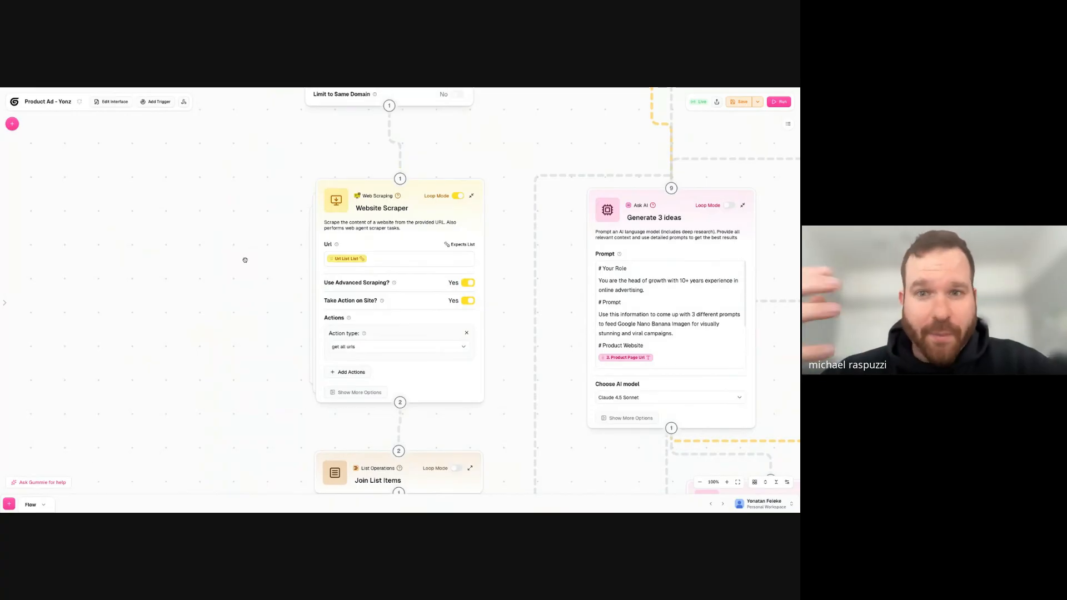
left_click(773, 103)
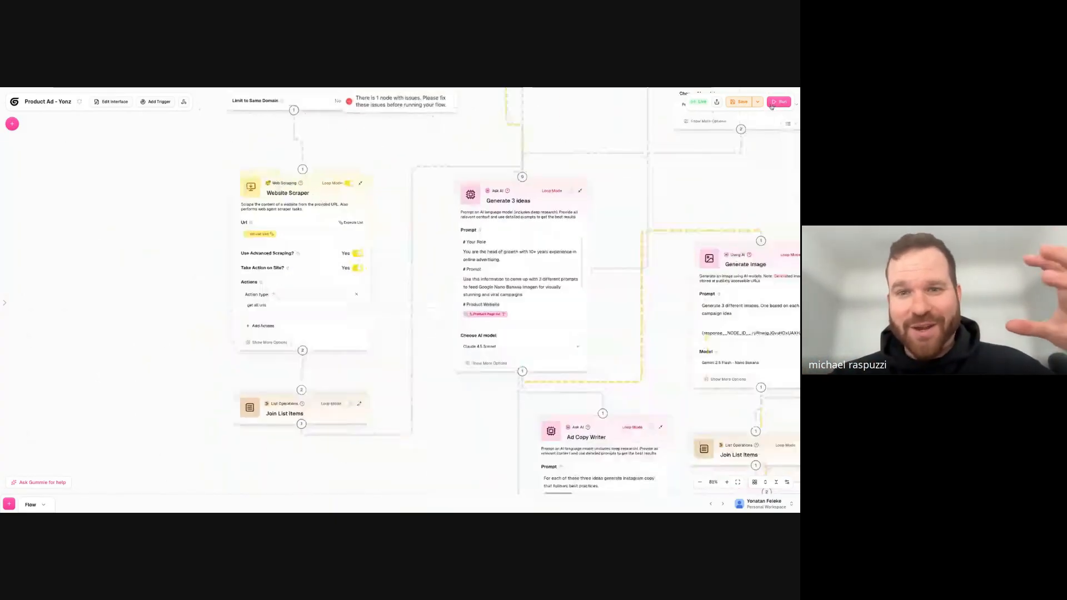
- Turn on Loop Mode for the Get List Item node and set its Index to 0
left_click(456, 242)
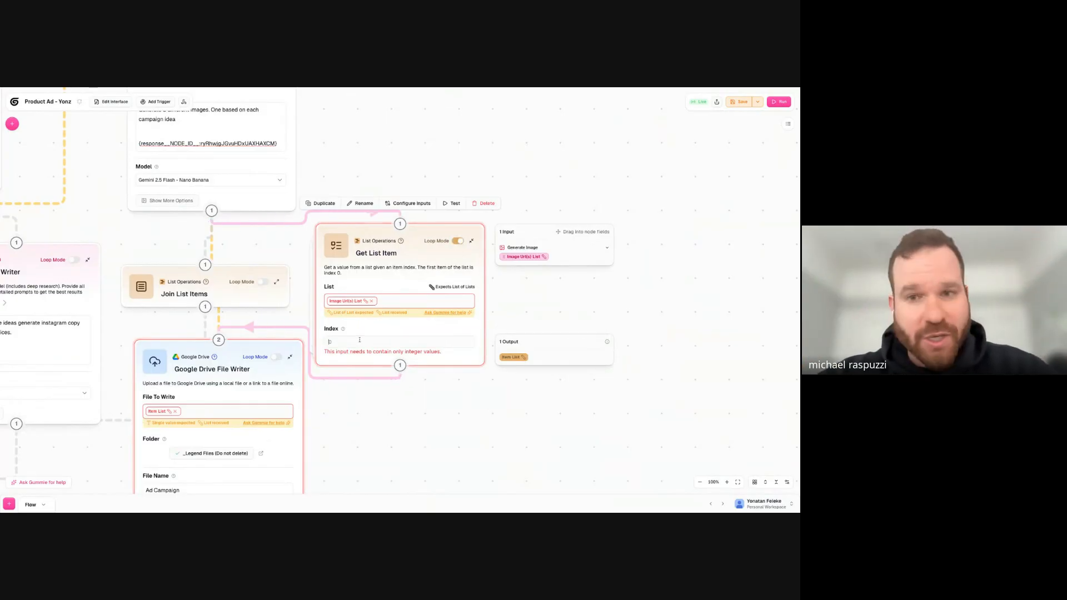
left_click(359, 339)
type("0")
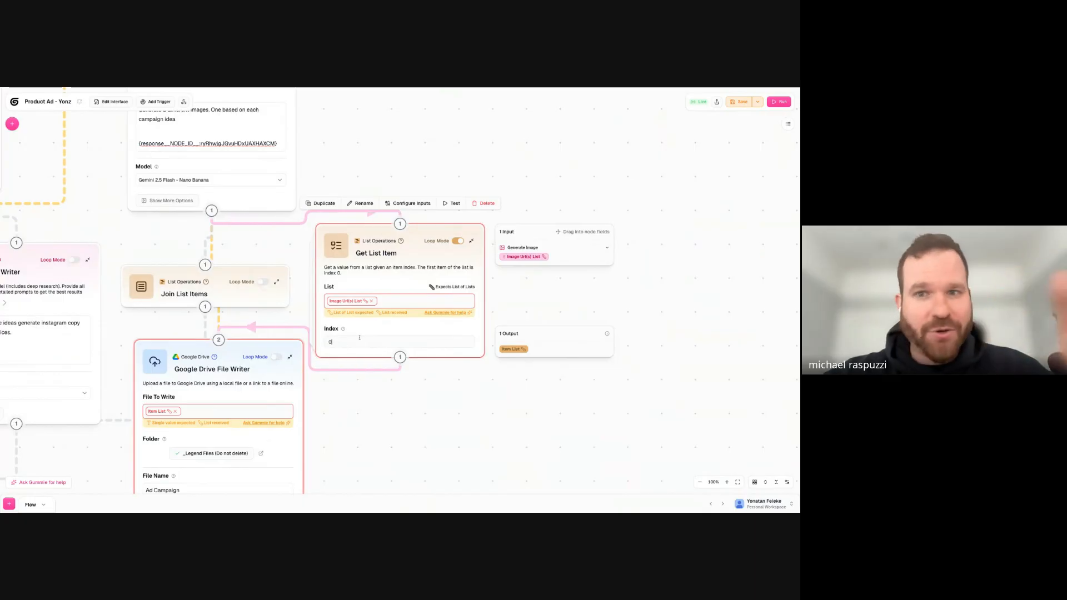
- Remove the Item List variable from the Google Drive File Writer's File To Write field
left_click(365, 403)
left_click(244, 411)
double_click(485, 459)
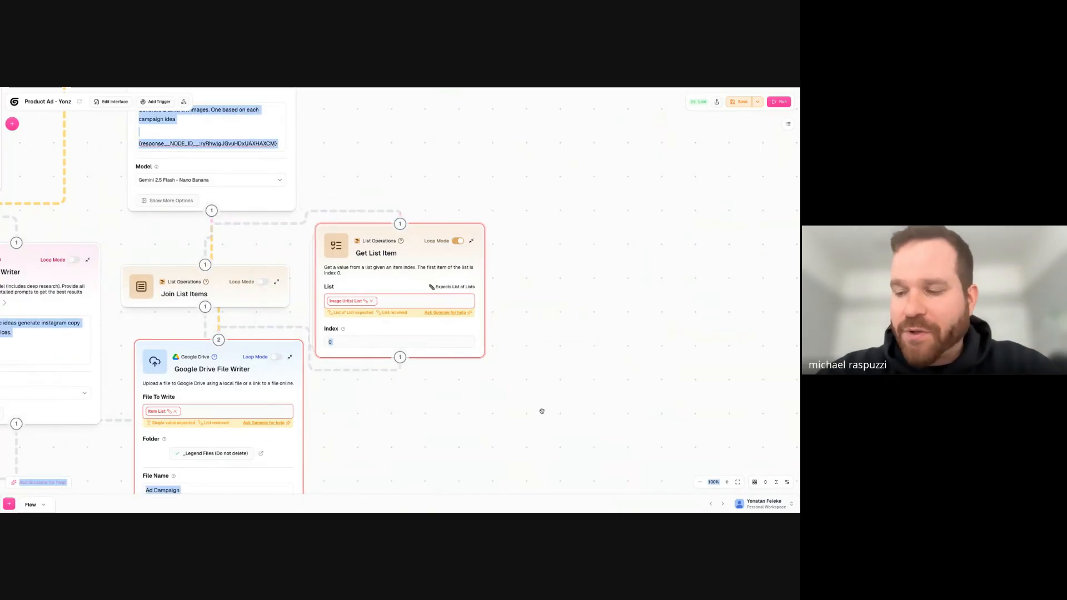
scroll(545, 395, "left", 1)
scroll(545, 395, "down", 1)
mouse_move(294, 334)
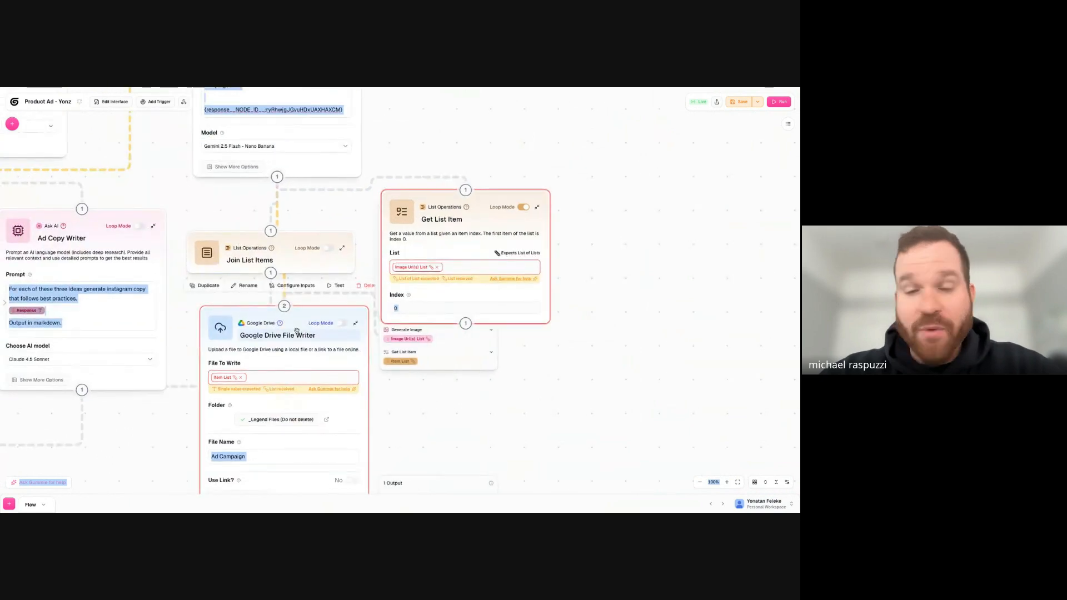
left_click(242, 377)
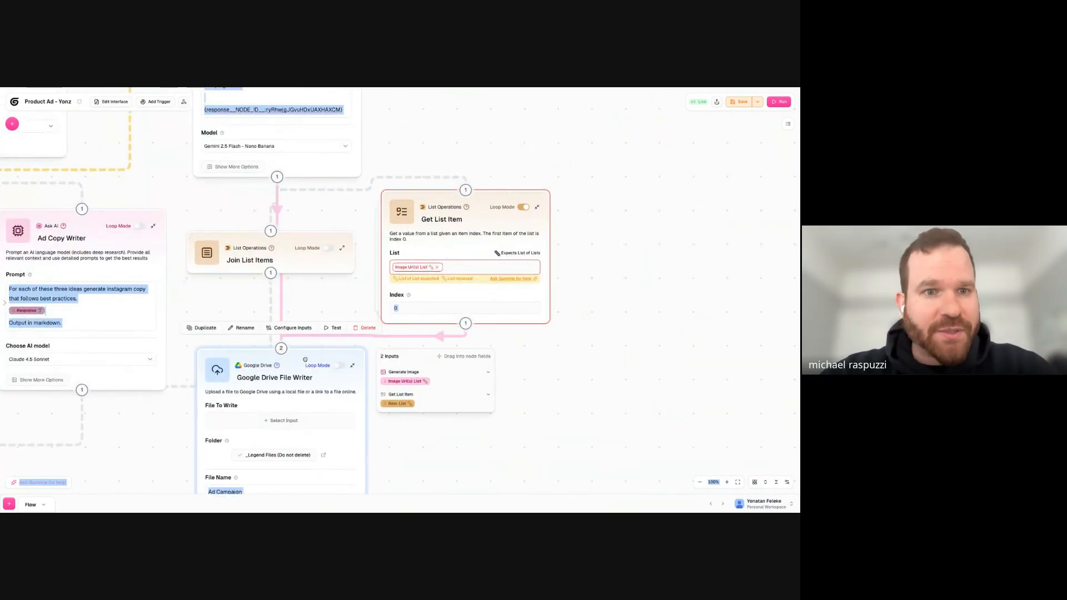
left_click(281, 306)
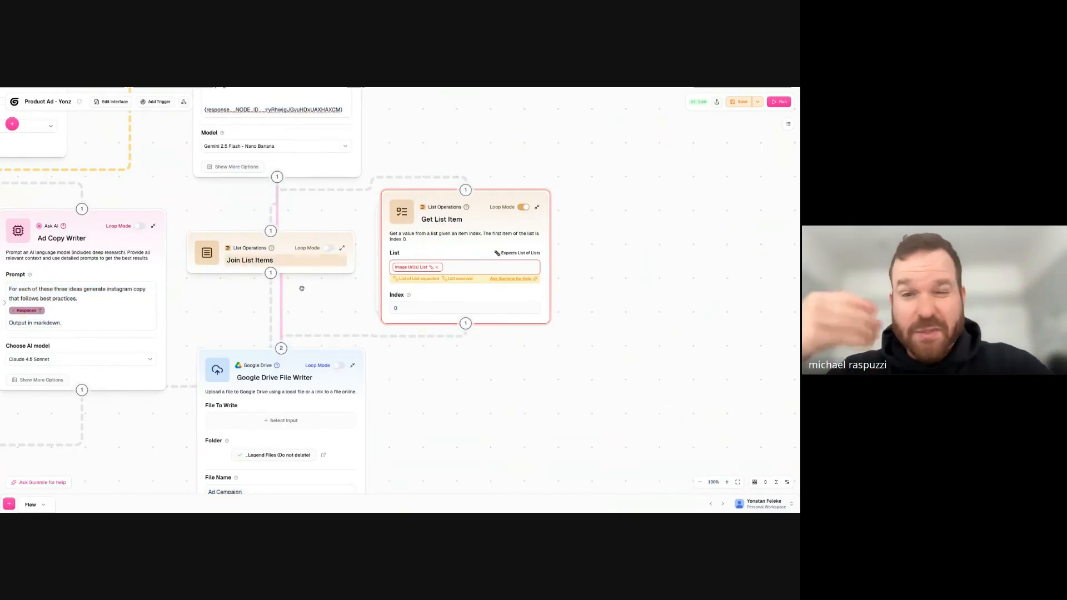
- Delete the Join List Items node located below the Generate Image node
left_click_drag(299, 260, 490, 281)
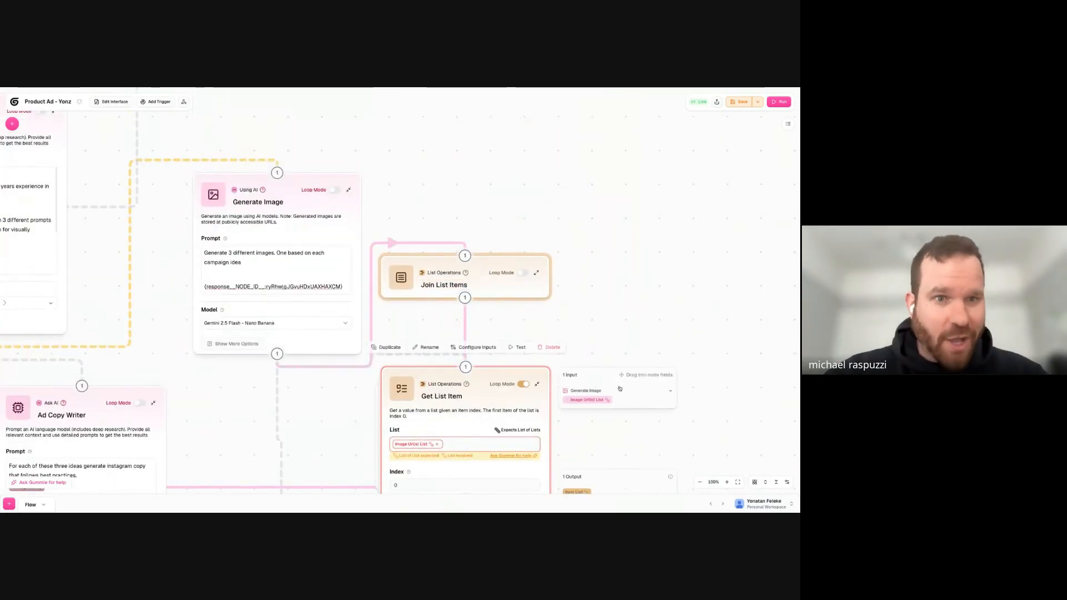
scroll(630, 303, "down", 5)
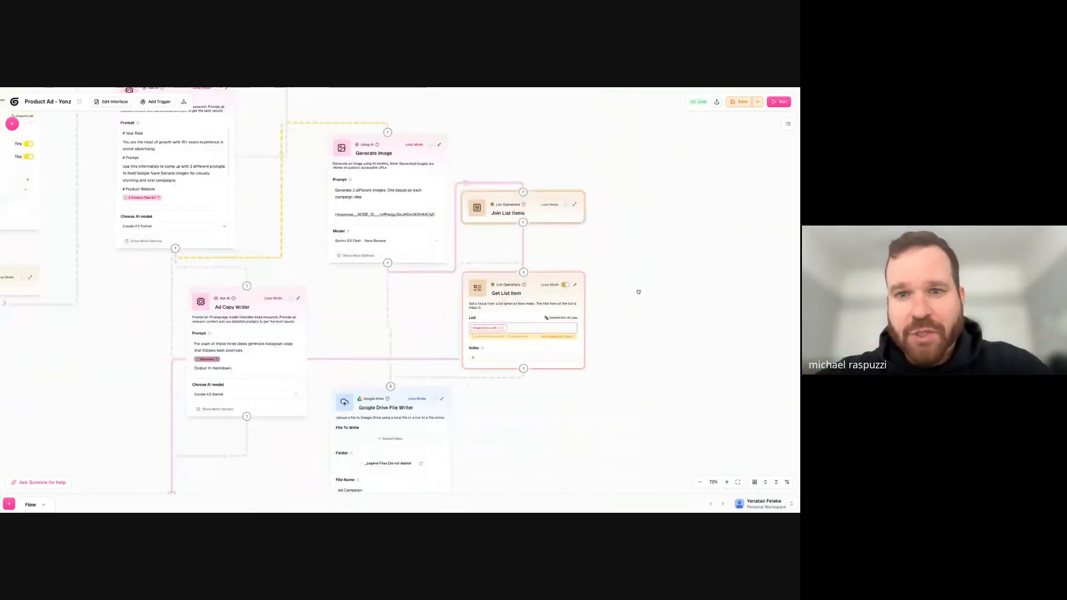
scroll(638, 316, "down", 2)
mouse_move(563, 191)
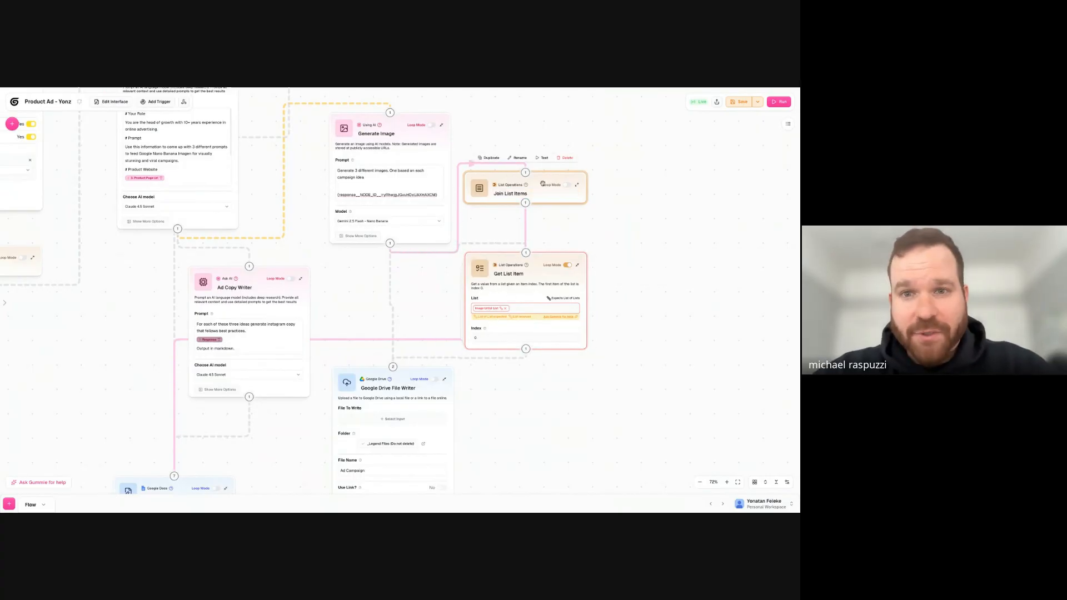
left_click_drag(516, 204, 372, 288)
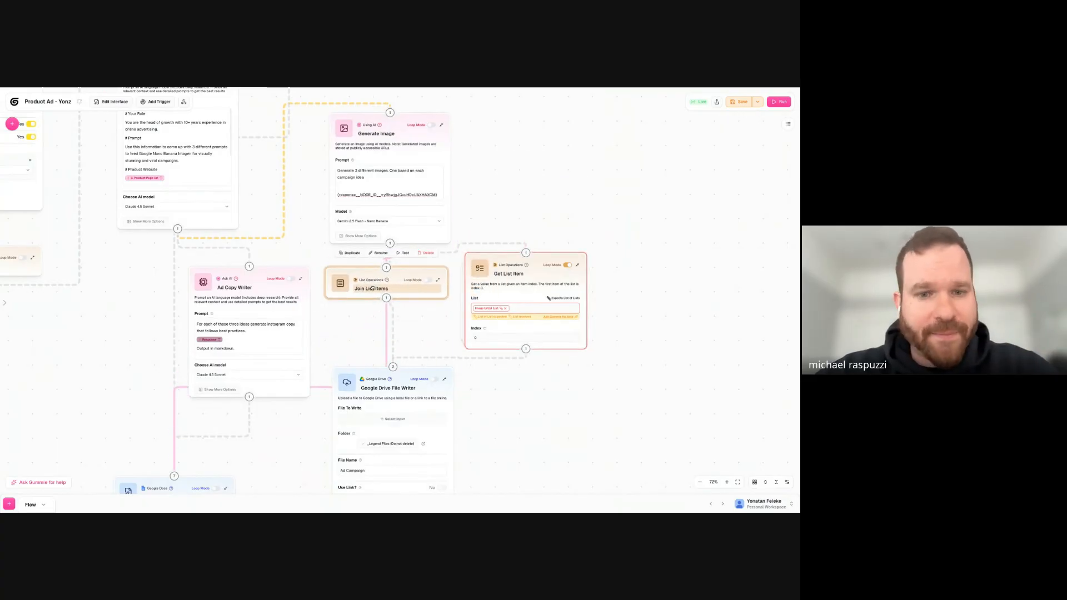
left_click(426, 253)
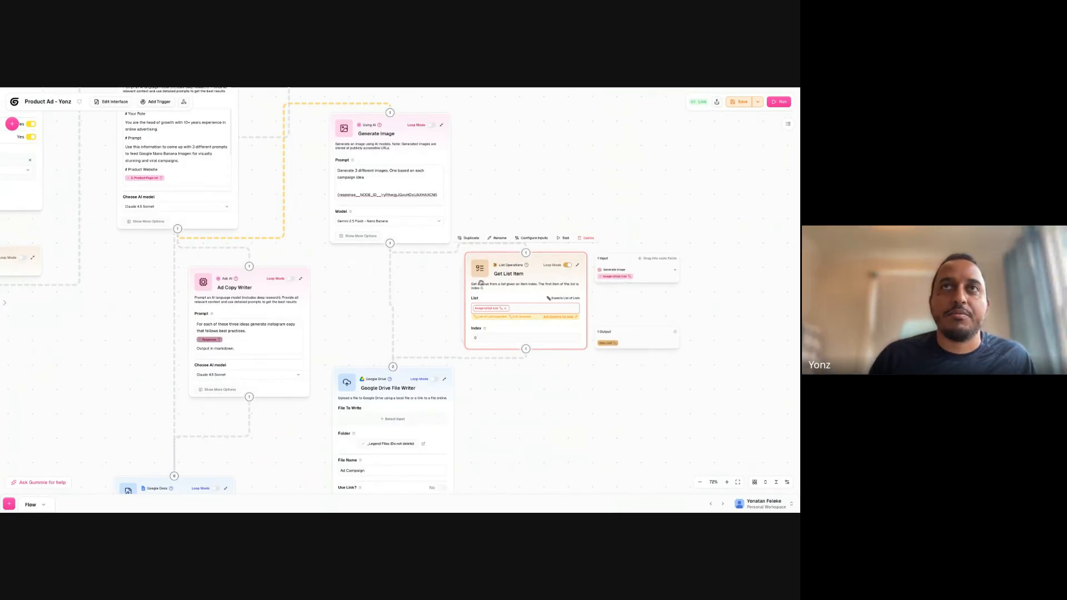
- Turn on Loop Mode for the Generate Image node and run the workflow, dismissing the unused-data reminder
scroll(421, 321, "down", 1)
mouse_move(519, 311)
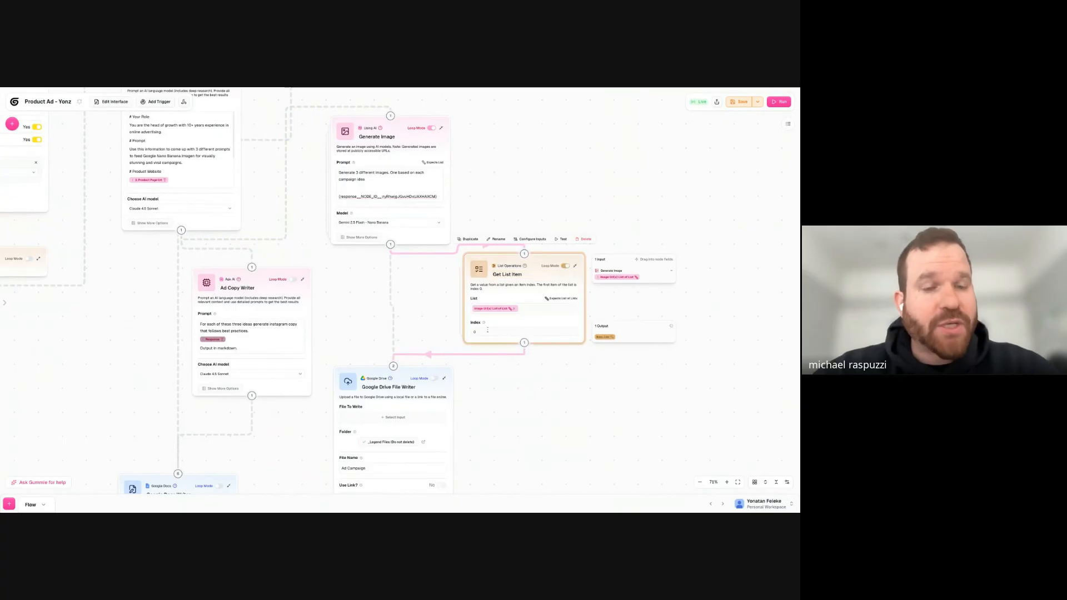
mouse_move(403, 397)
left_mouse_down()
mouse_move(397, 348)
mouse_move(399, 388)
left_mouse_up()
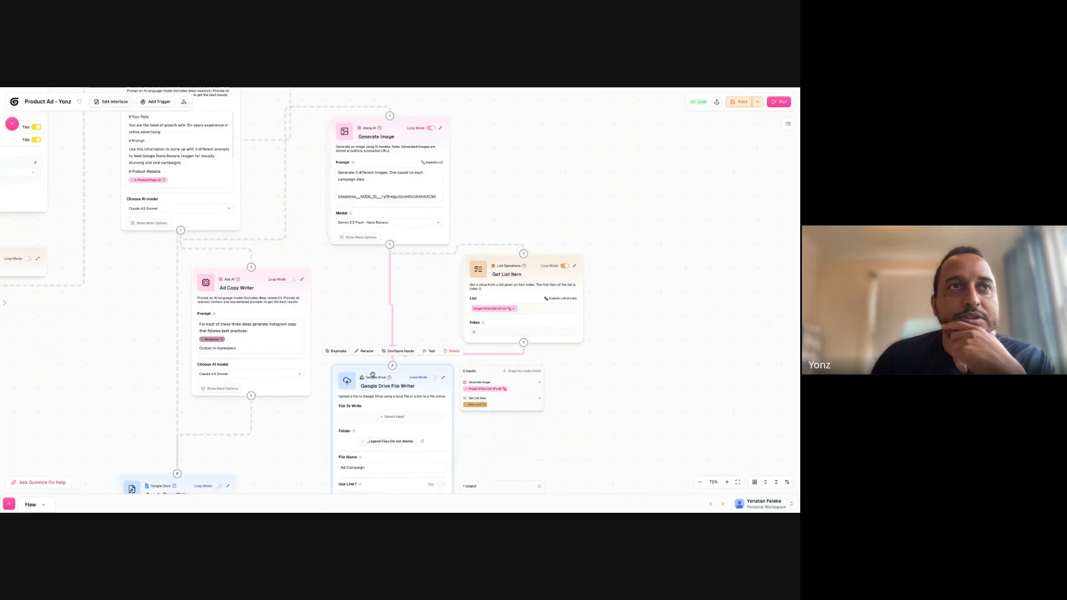
left_click(778, 102)
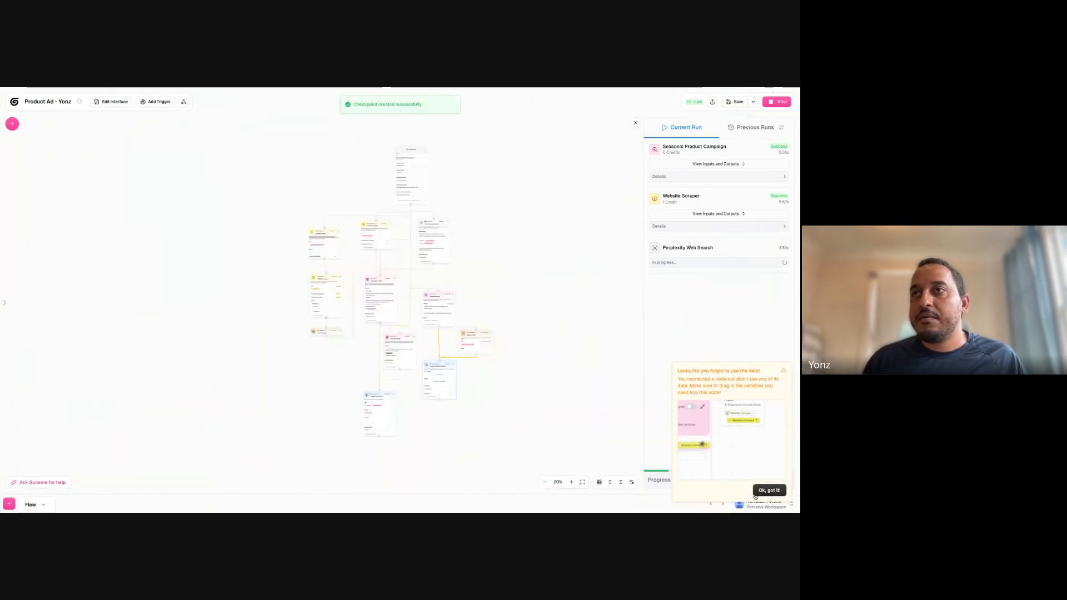
left_click(763, 491)
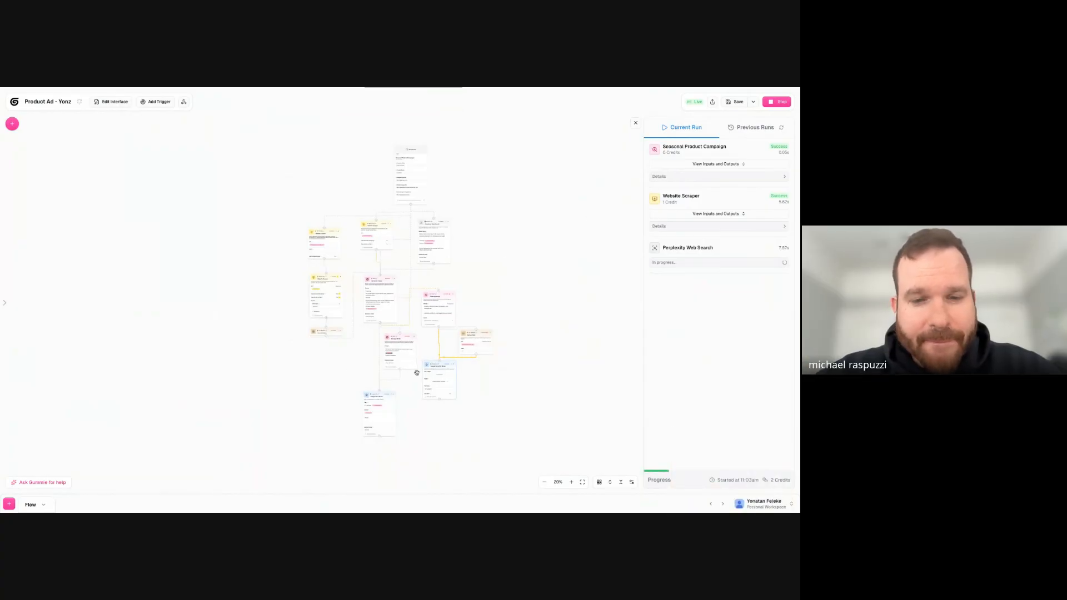
- Move the Google Drive File Writer node slightly lower and open its File To Write input selection
scroll(415, 372, "up", 8)
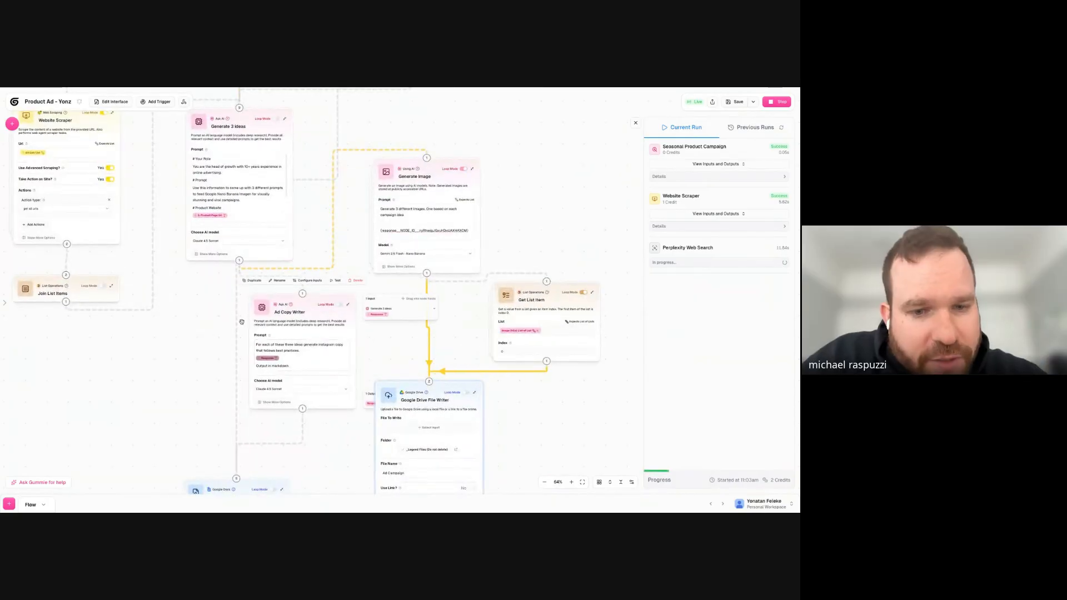
scroll(194, 332, "down", 5)
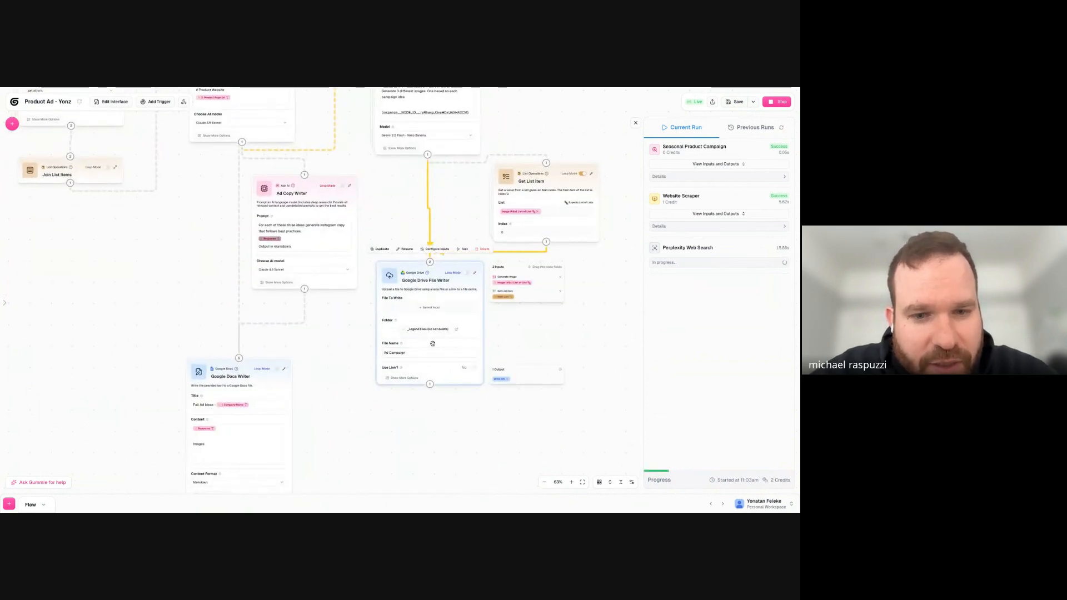
left_click_drag(431, 281, 442, 306)
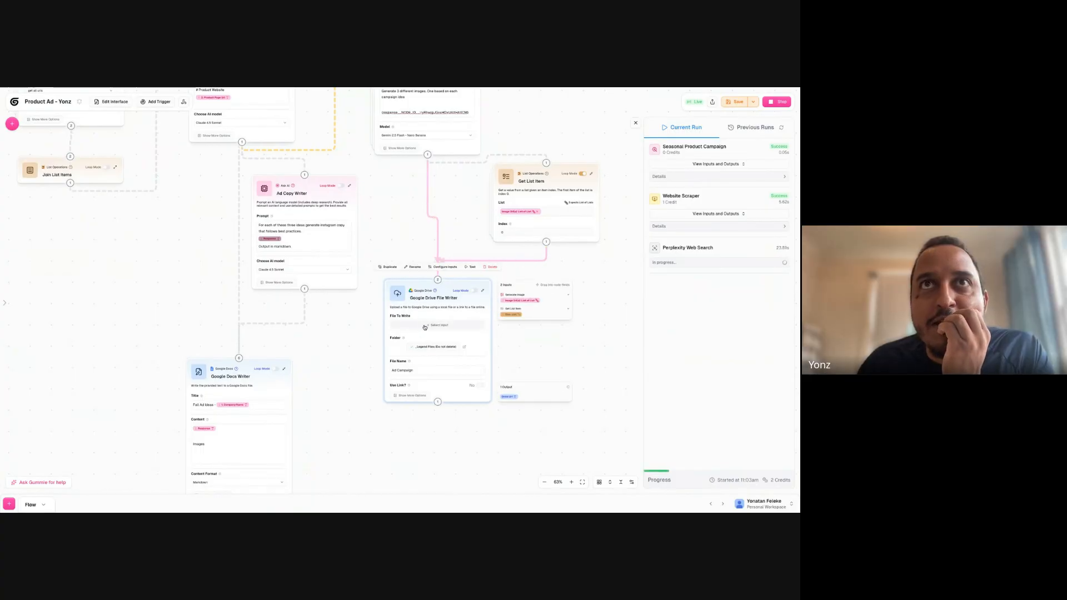
left_click(424, 328)
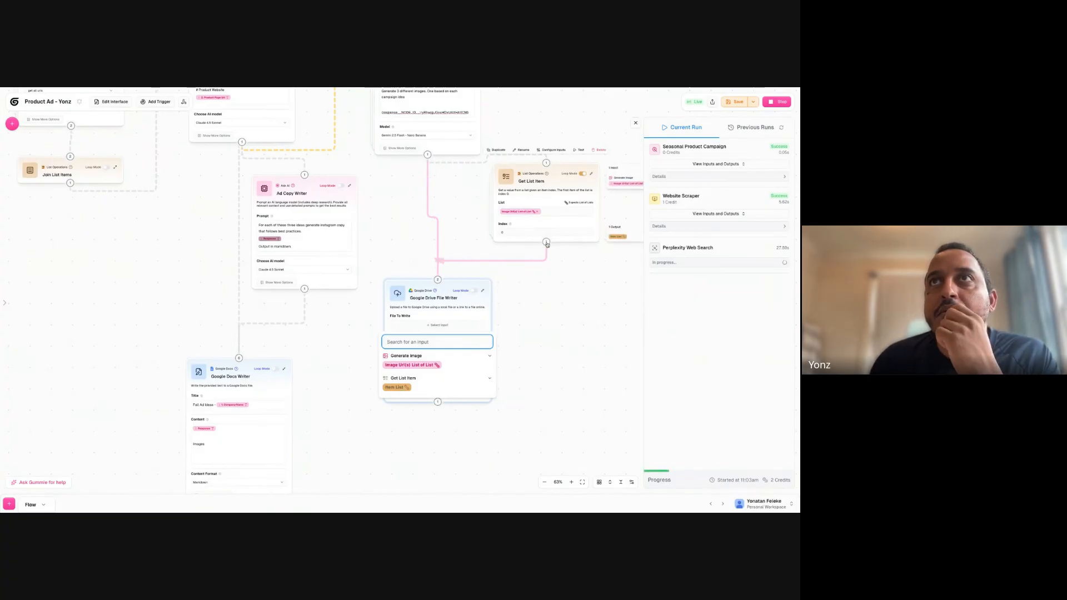
- Delete the Get List Item node that sits between Generate Image and the Google Drive File Writer, after clearing its List input
left_click(583, 175)
left_click_drag(553, 307, 452, 349)
mouse_move(448, 259)
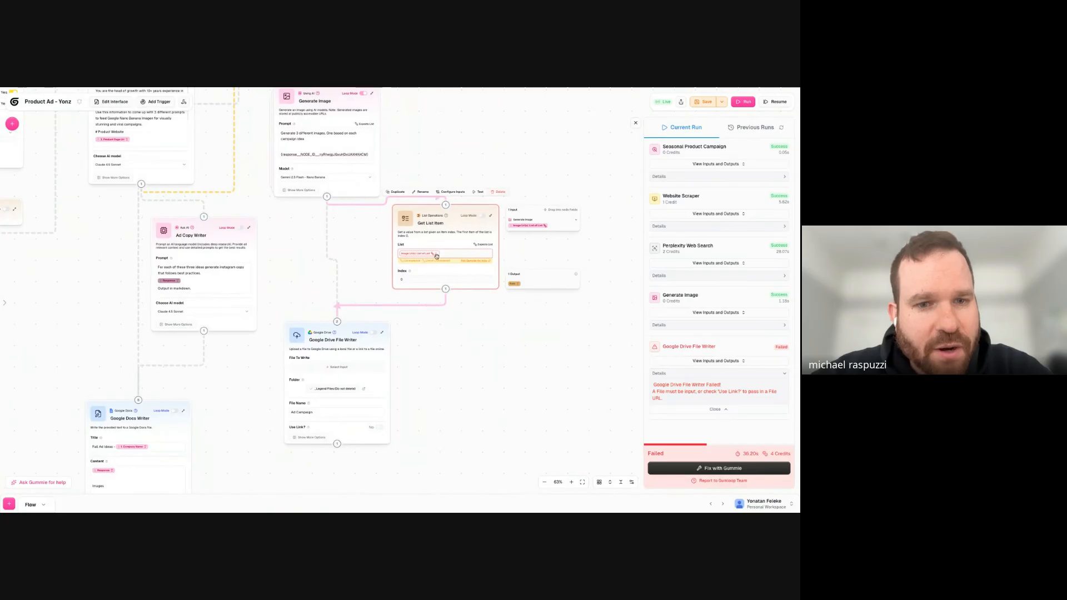
left_click(437, 256)
mouse_move(489, 212)
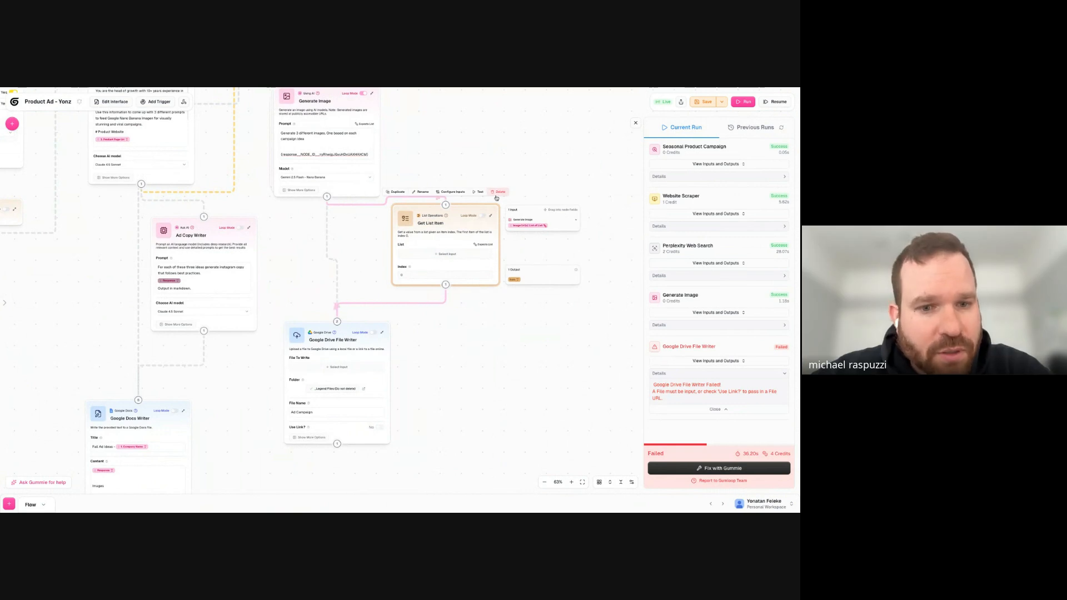
left_click(497, 193)
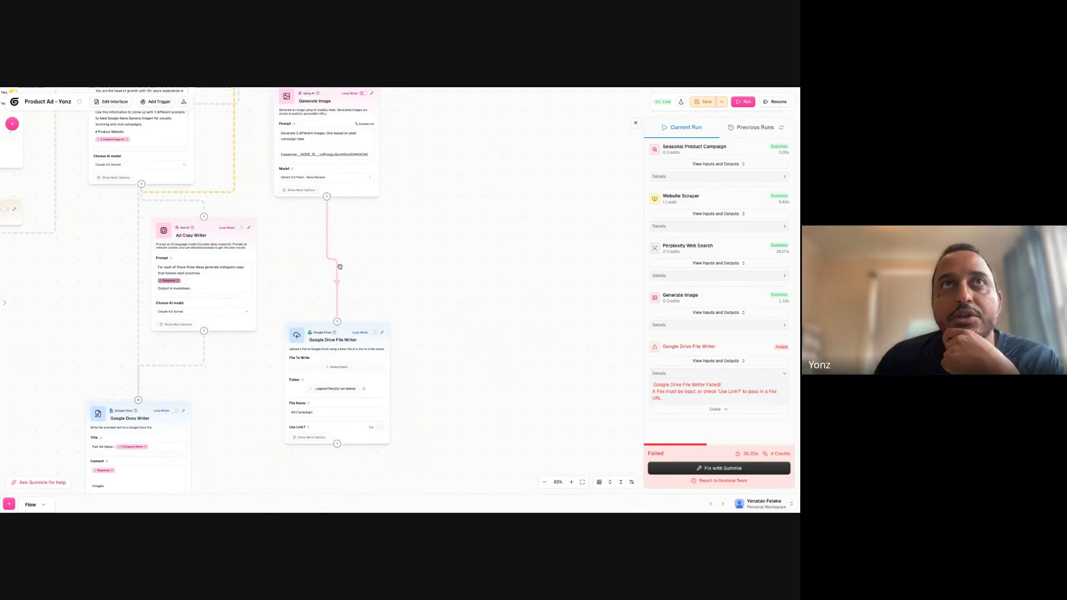
- Move the Google Drive File Writer node up, closer beneath the Generate Image node
mouse_move(341, 390)
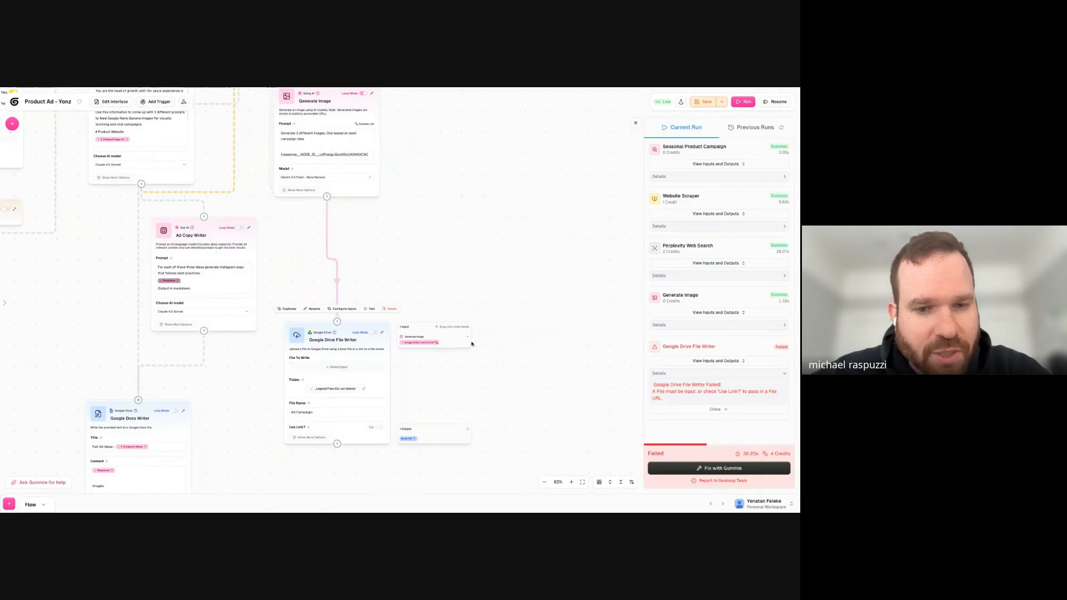
left_click_drag(372, 244, 406, 316)
left_click_drag(378, 404, 377, 323)
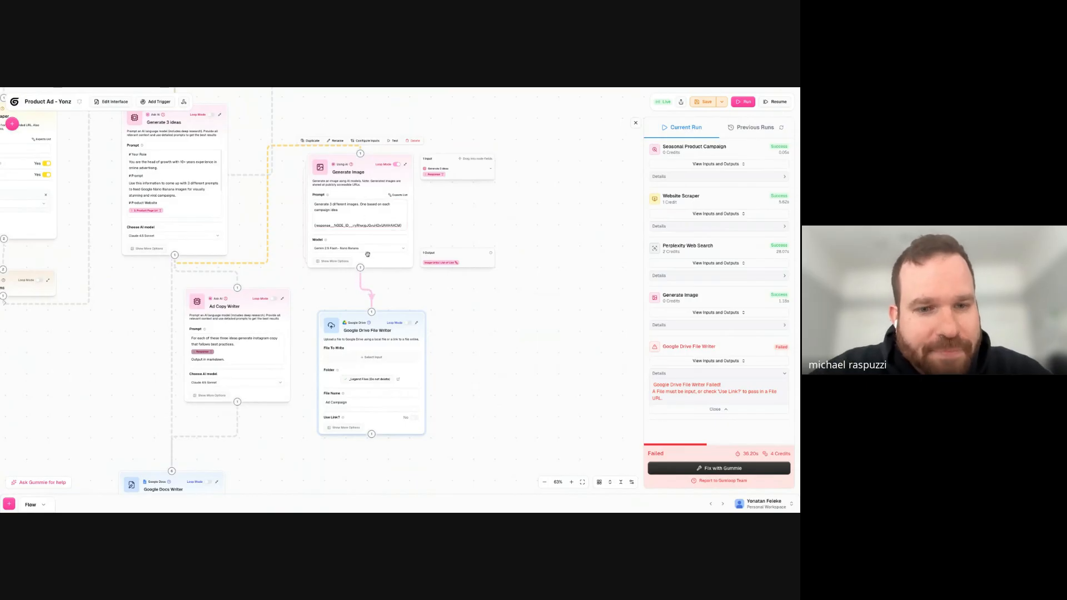
- Set the Google Drive File Writer's File To Write to Generate Image's Image Url(s) output and turn on its Loop Mode
scroll(367, 372, "up", 5)
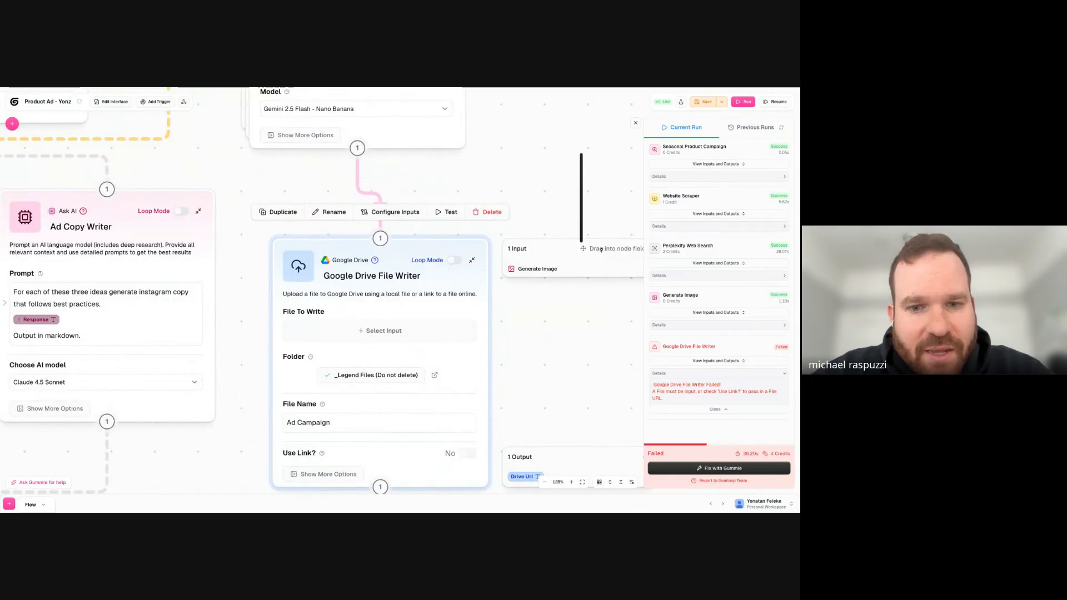
left_click(560, 345)
left_click_drag(559, 344, 401, 279)
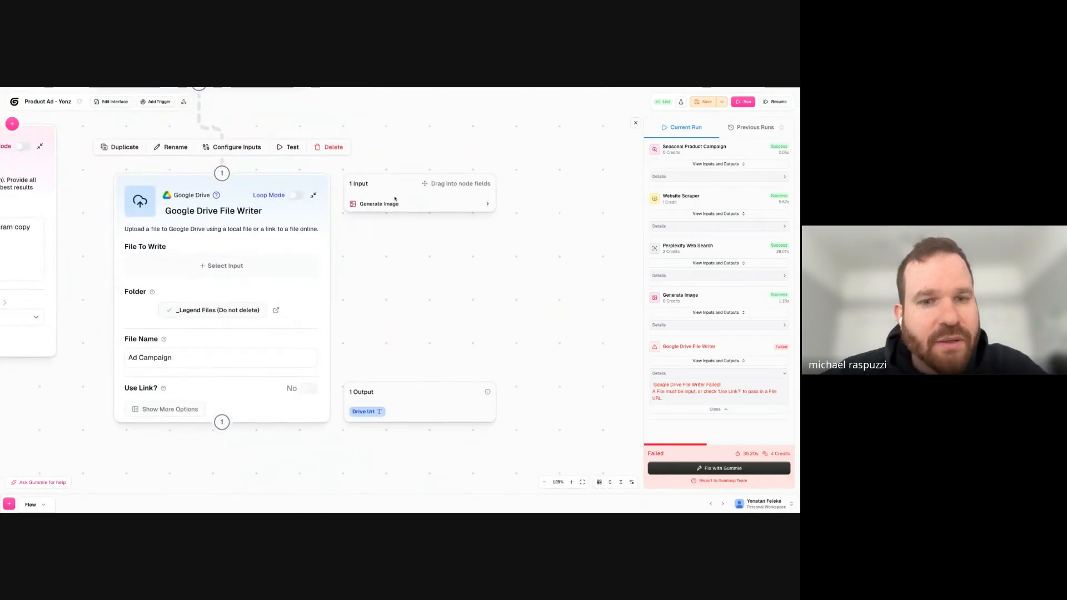
left_click(486, 204)
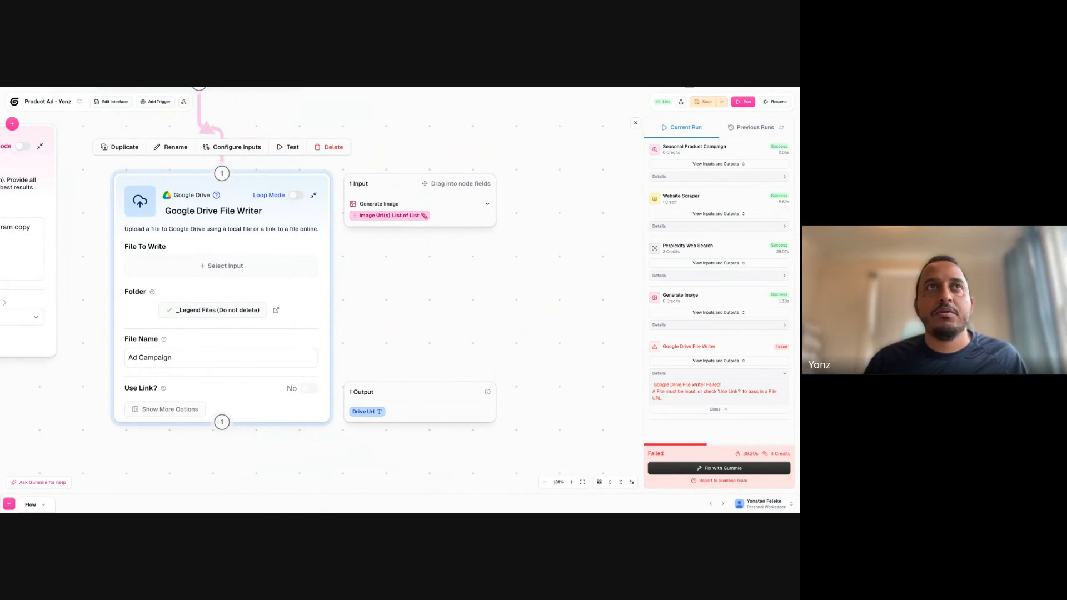
left_click_drag(388, 215, 221, 266)
left_click(300, 196)
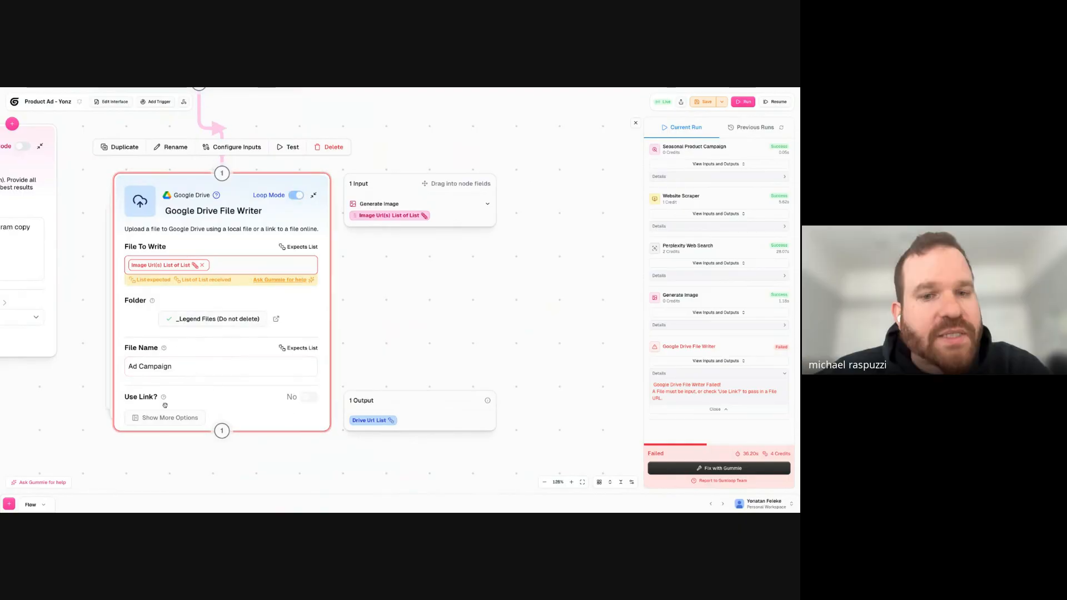
- Turn off Loop Mode for the Generate Image node that feeds the Google Drive File Writer
left_click(457, 295)
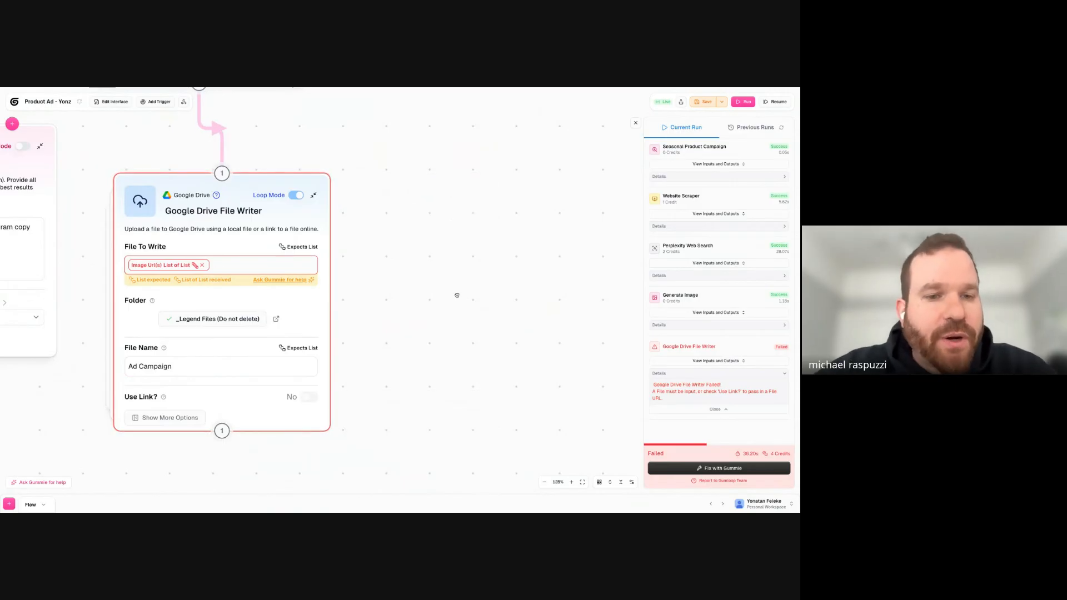
left_click_drag(457, 295, 550, 357)
left_click_drag(446, 327, 436, 366)
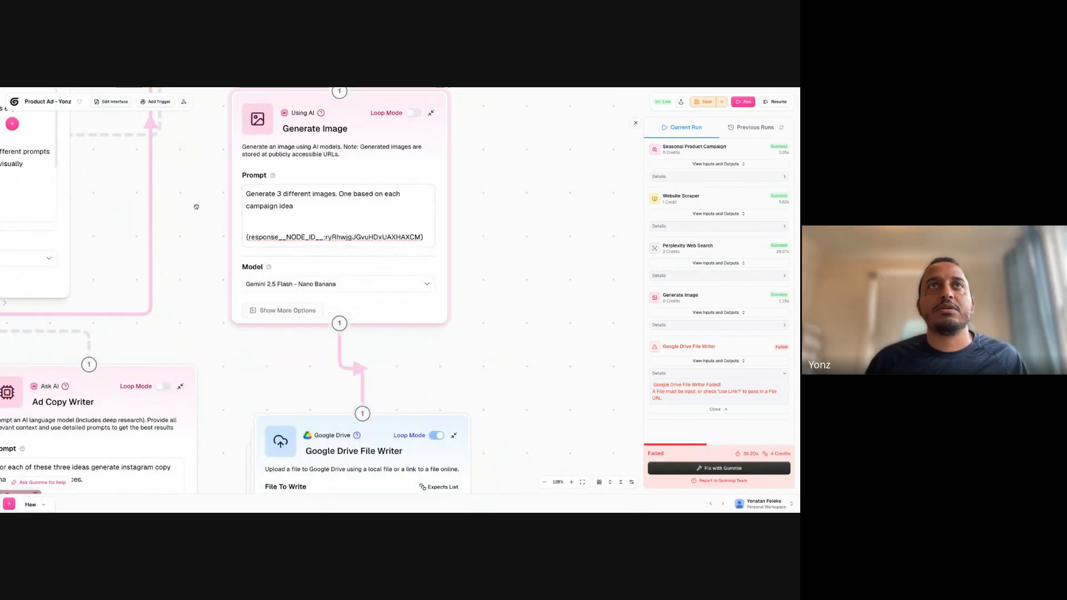
scroll(474, 352, "down", 2)
scroll(442, 383, "down", 5)
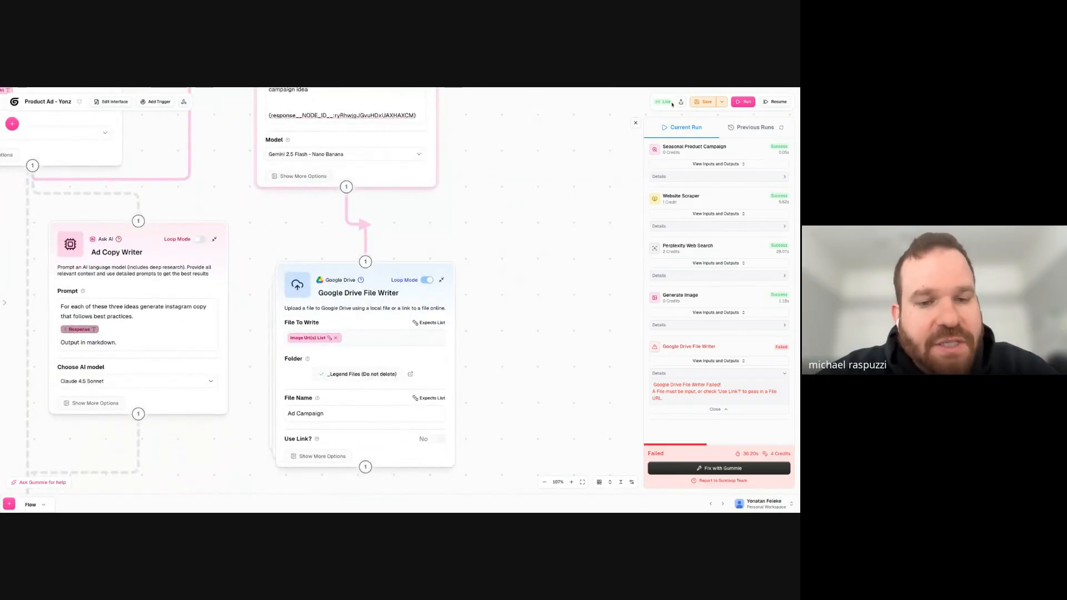
- Save the product ad workflow and run it with the looped Google Drive File Writer
left_click(708, 102)
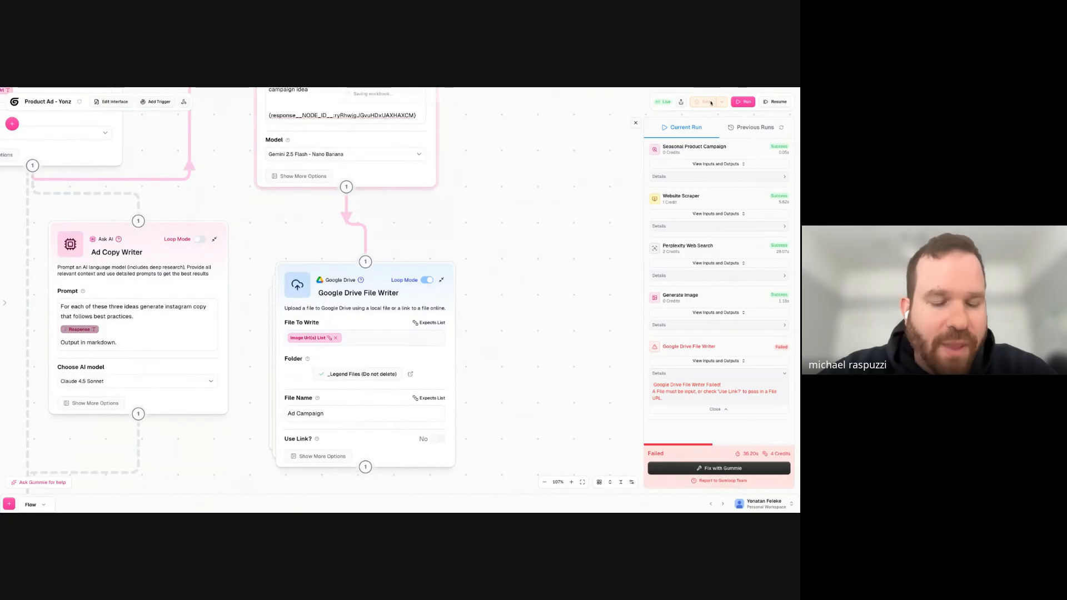
left_click(743, 102)
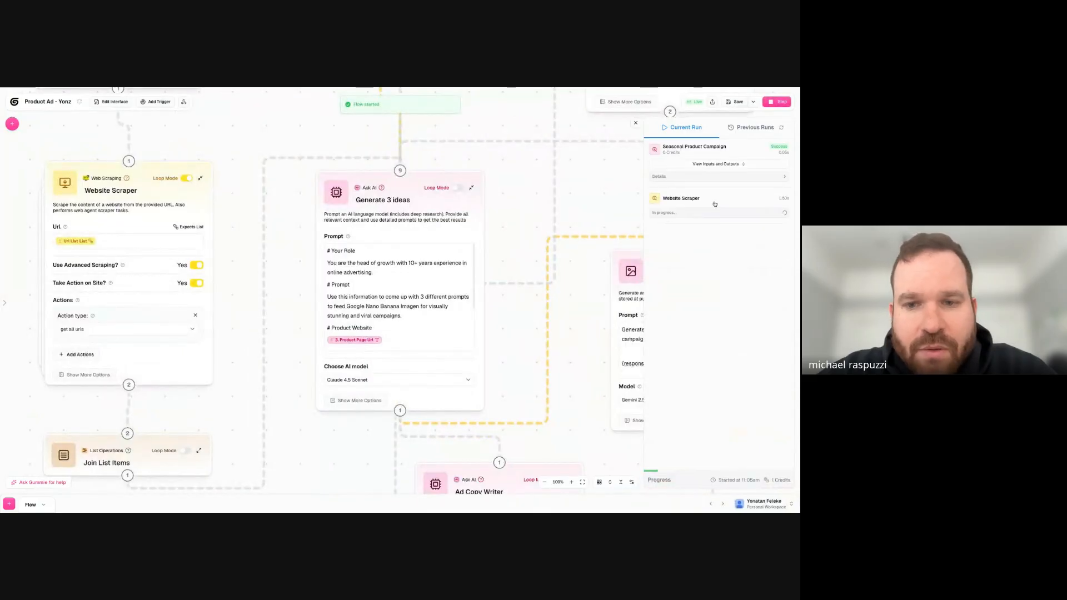
- View the inputs and outputs of the Seasonal Product Campaign and Perplexity Web Search nodes in the current run
left_click(711, 164)
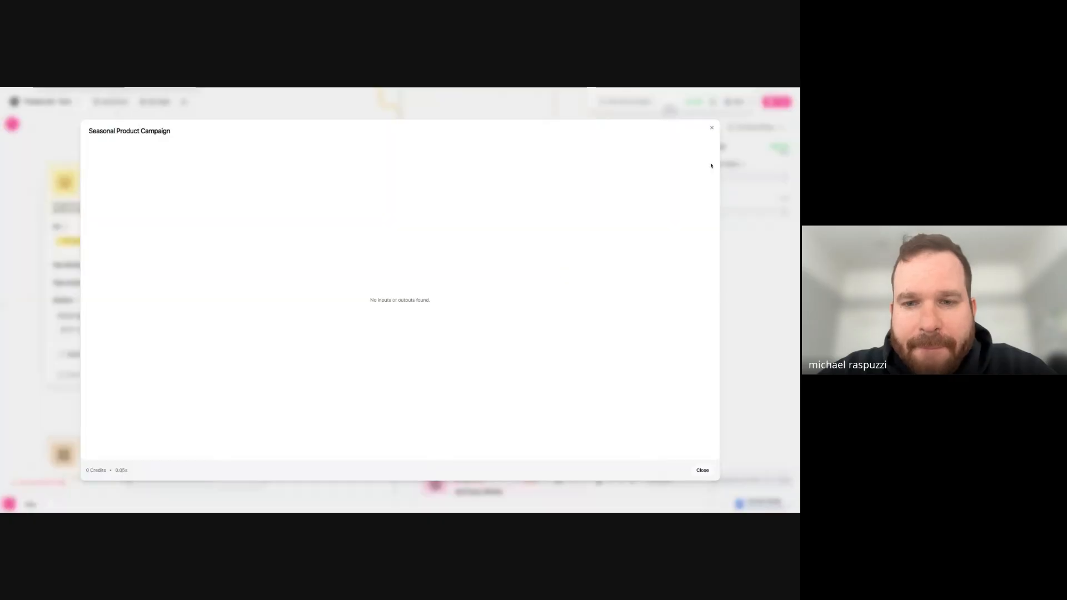
left_click(712, 129)
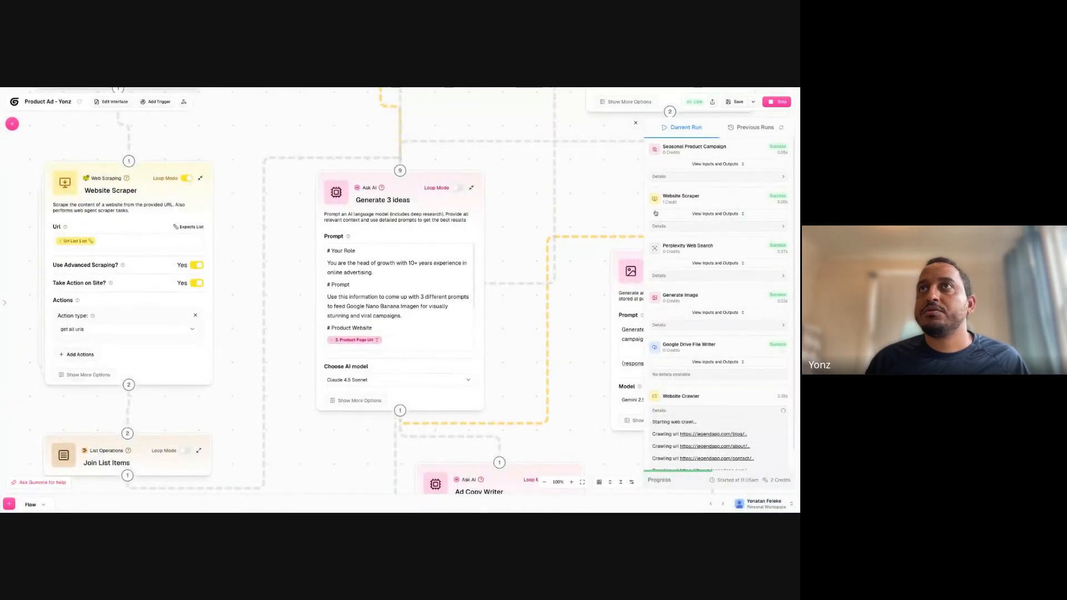
left_click(717, 264)
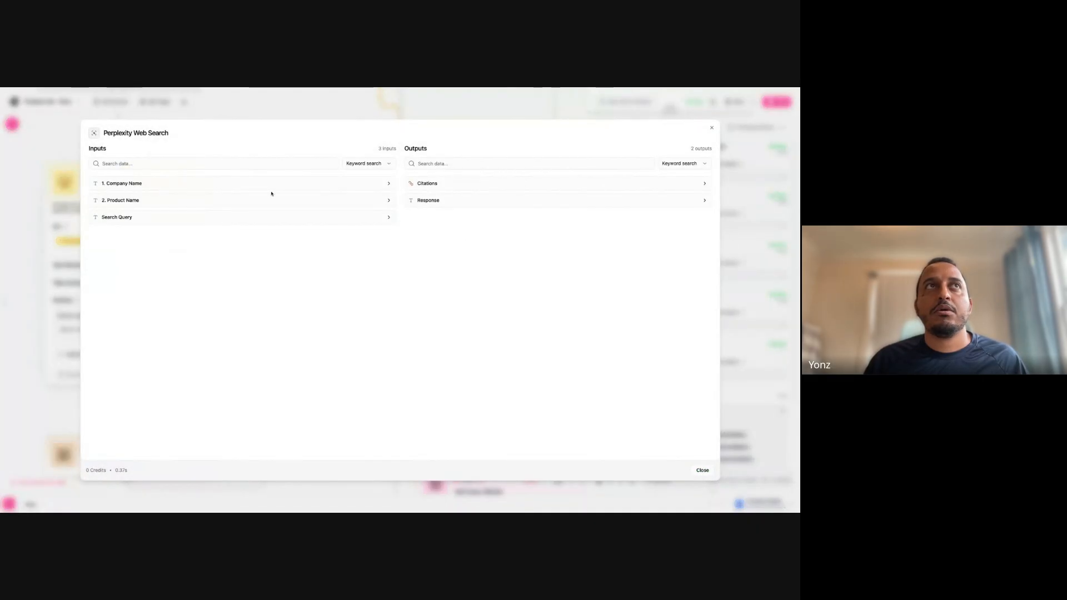
key("Escape")
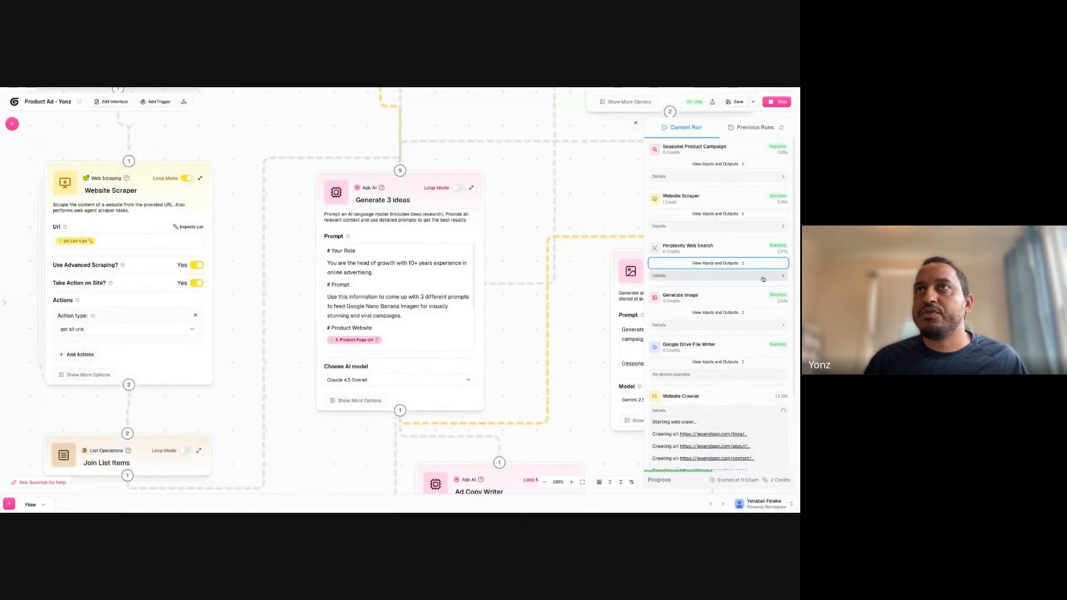
- Examine the Perplexity Web Search node's run details and its Citations and Response outputs
left_click(763, 277)
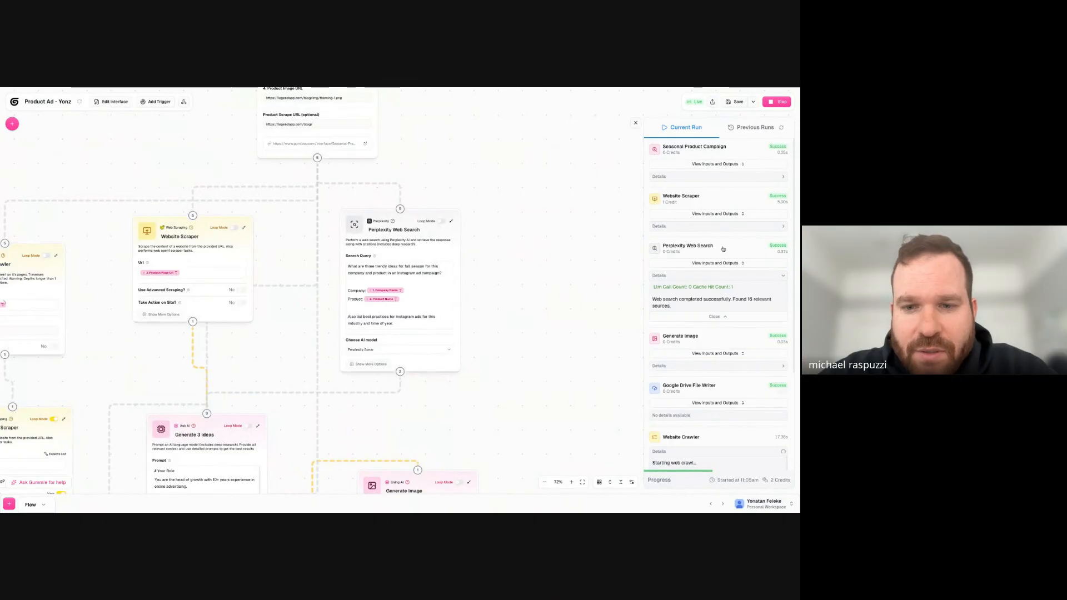
left_click(716, 264)
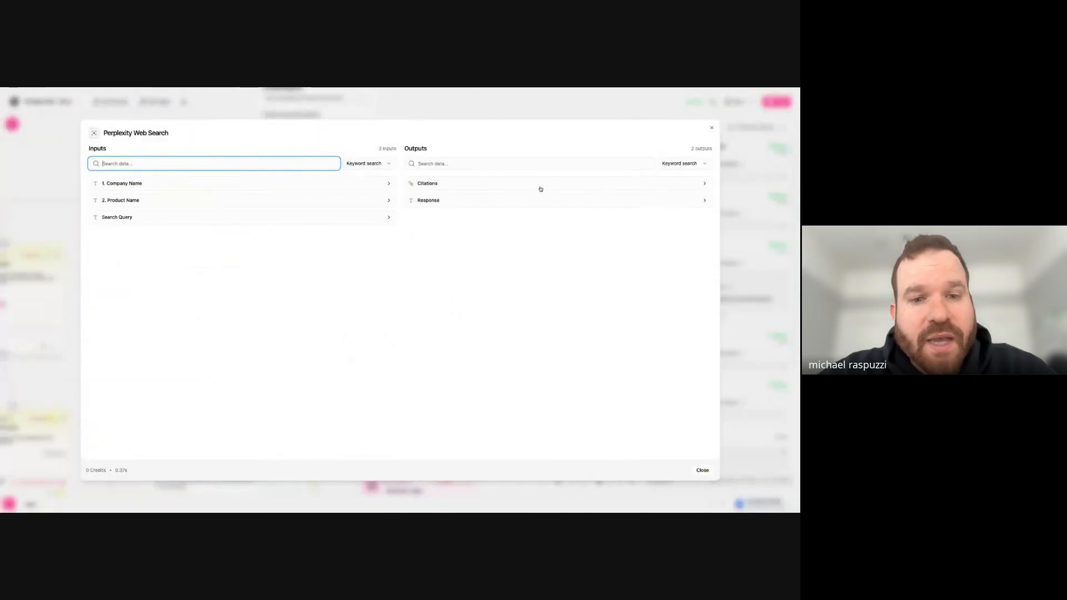
left_click(540, 184)
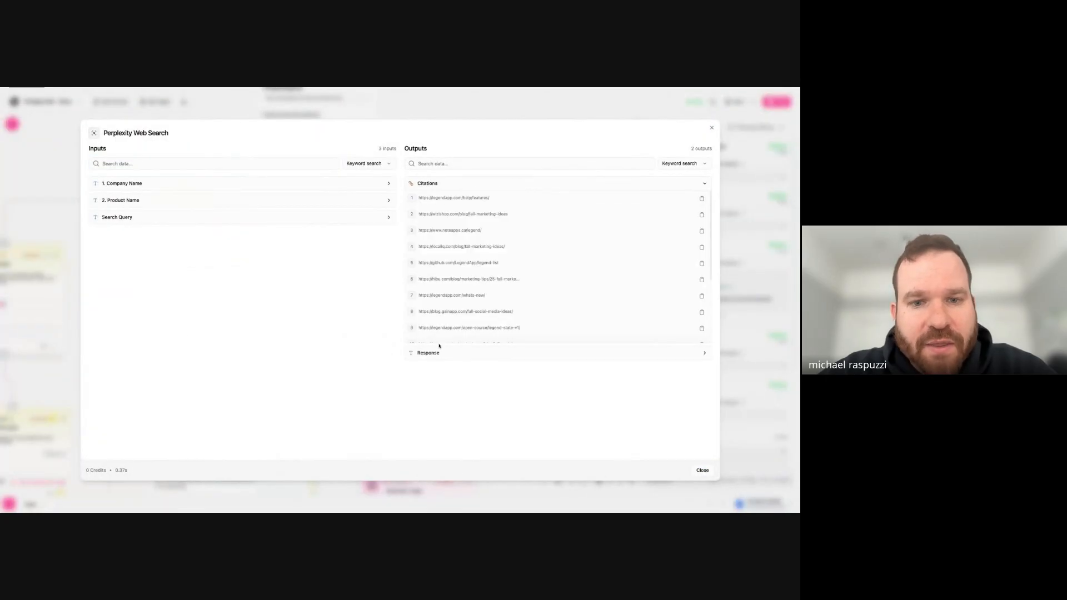
left_click(447, 353)
scroll(449, 362, "down", 5)
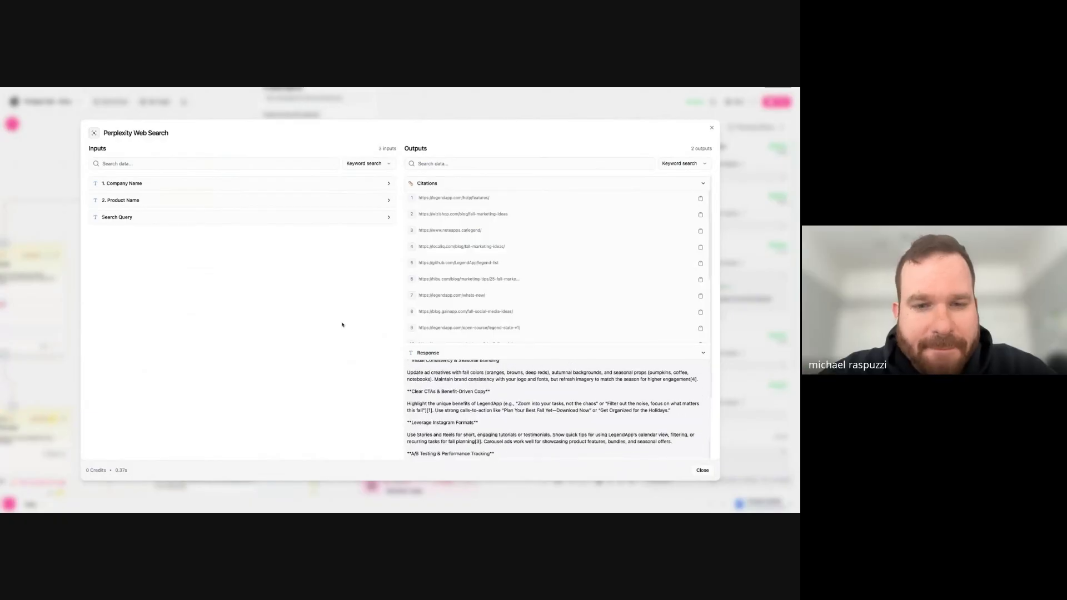
scroll(554, 428, "up", 5)
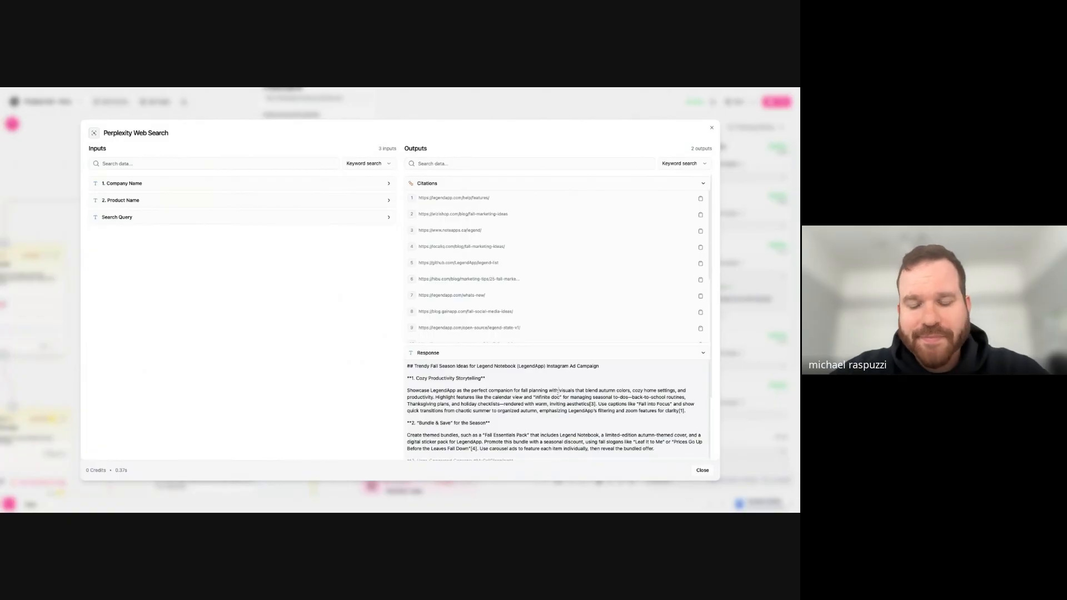
triple_click(561, 391)
key("Escape")
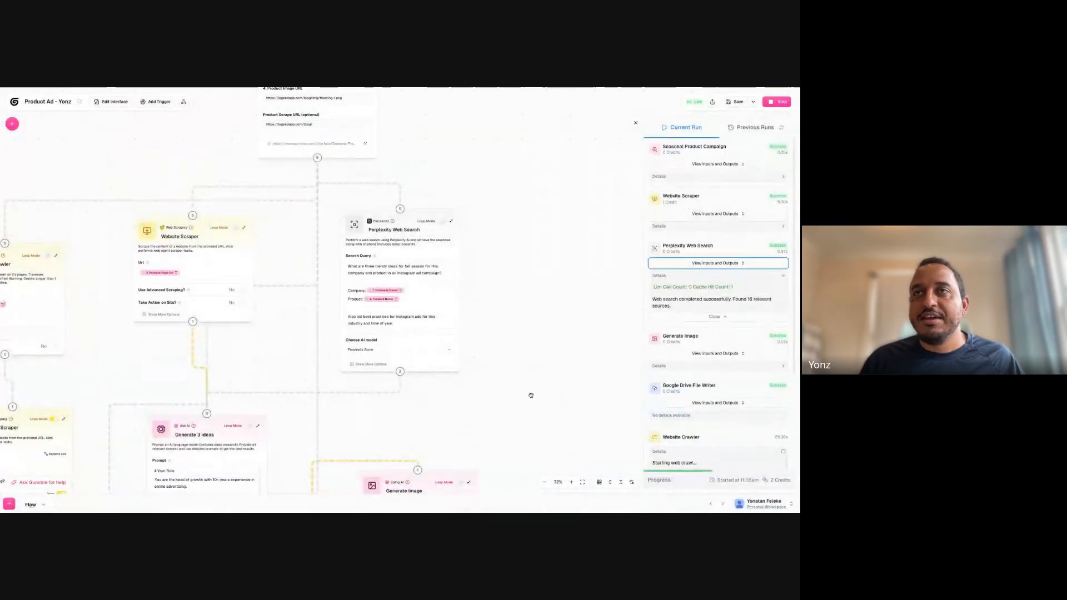
- Check the Image Url(s) input that the Google Drive File Writer received in the current run
scroll(572, 345, "down", 5)
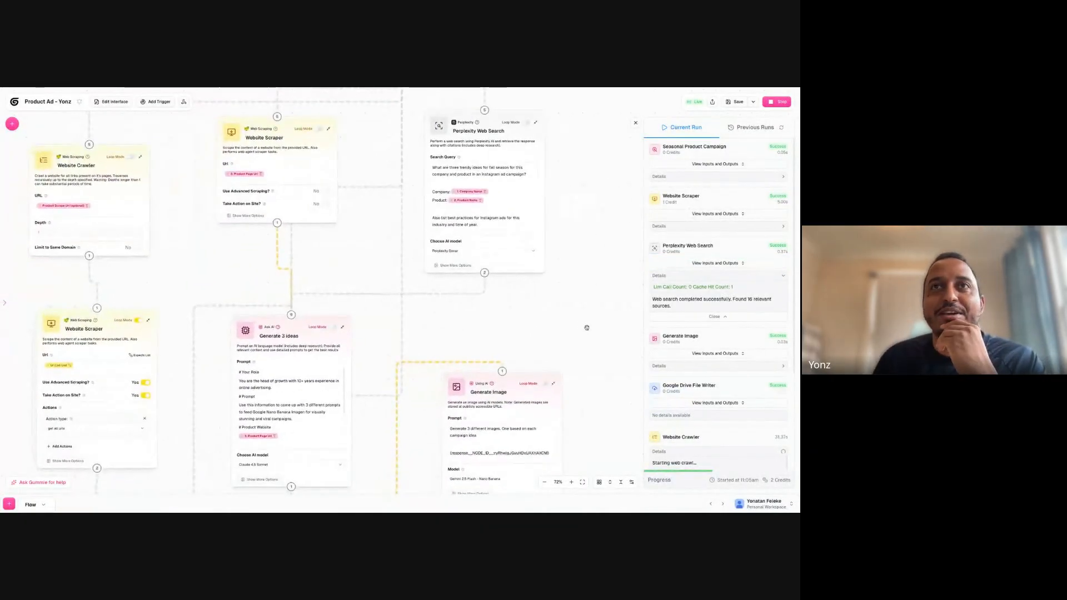
scroll(591, 231, "down", 1)
scroll(584, 238, "down", 3)
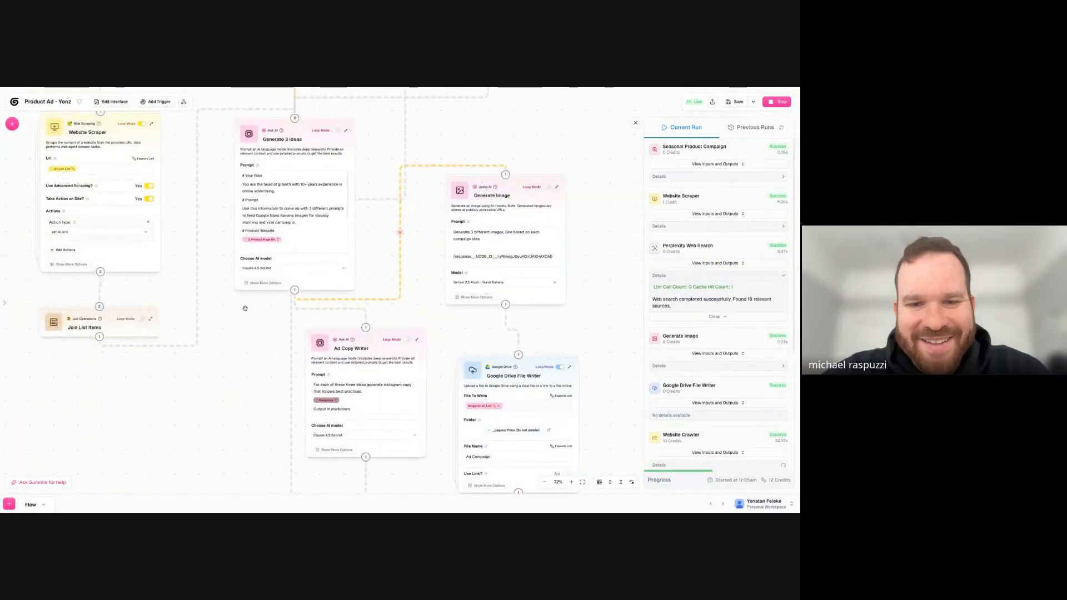
scroll(245, 345, "down", 3)
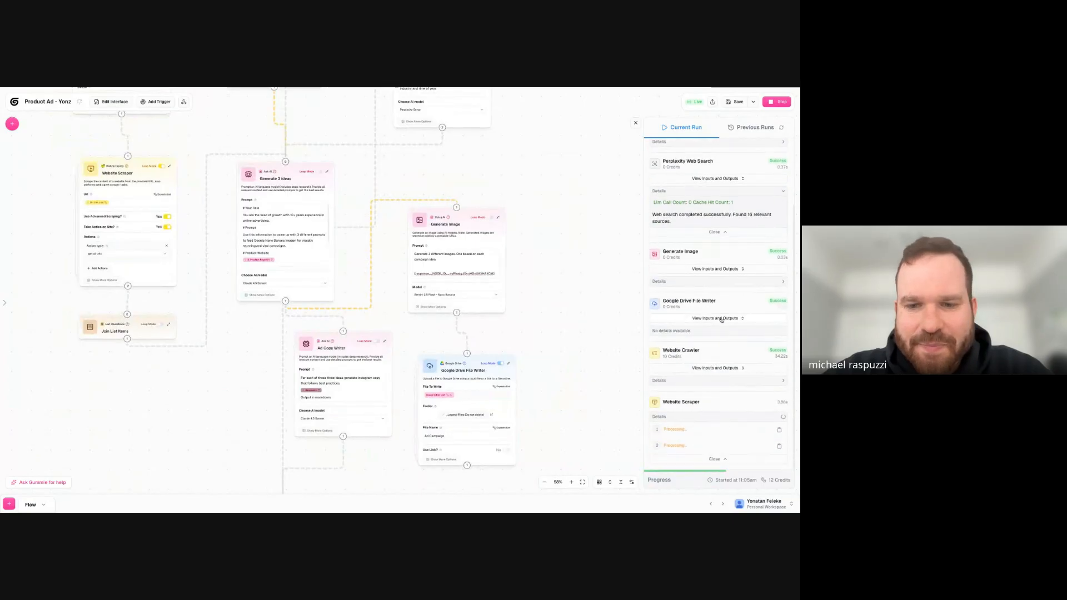
left_click(721, 318)
left_click(584, 184)
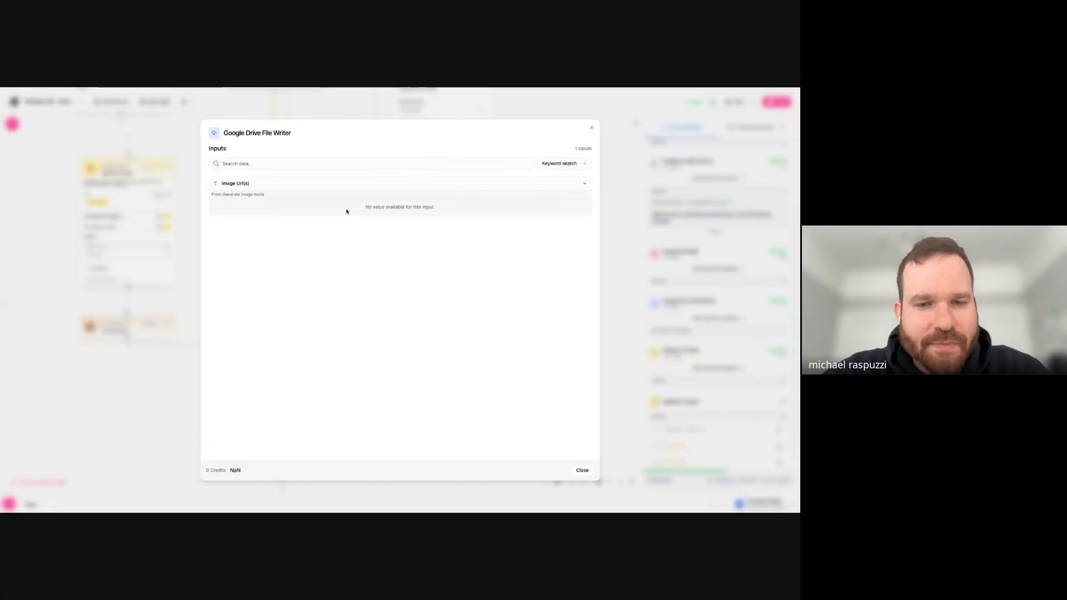
triple_click(390, 209)
left_click(613, 259)
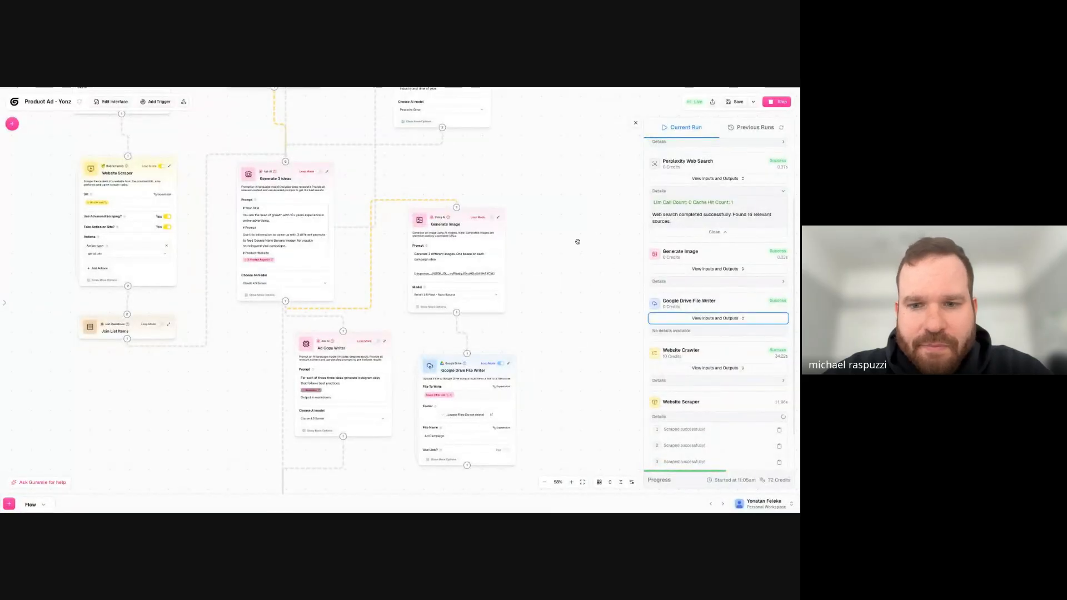
- Expand the Website Scraper's first result and review the Website Crawler's Url List output
scroll(578, 242, "down", 3)
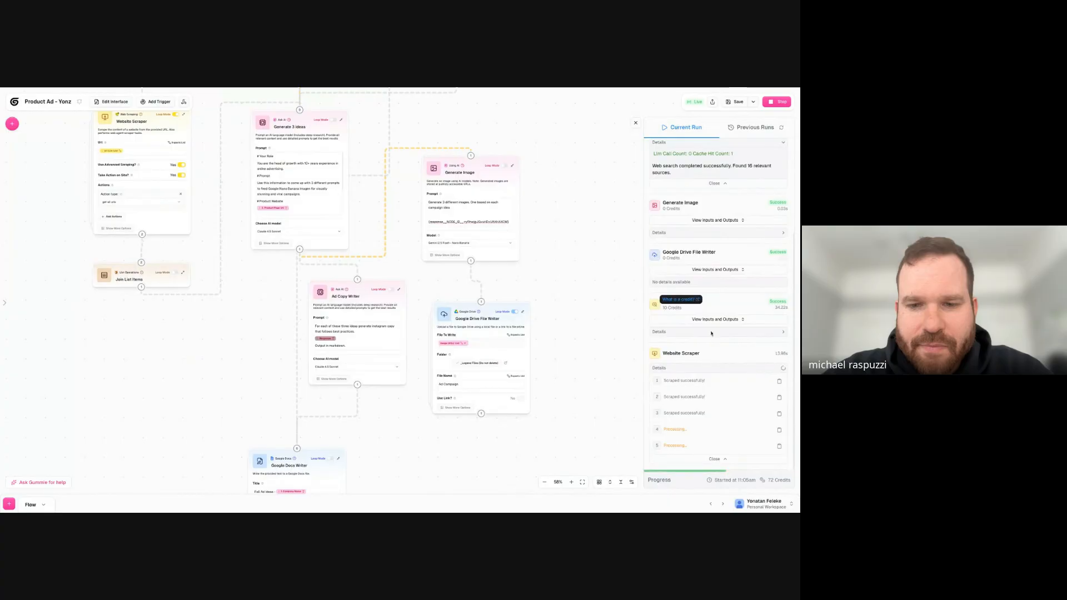
left_click(729, 384)
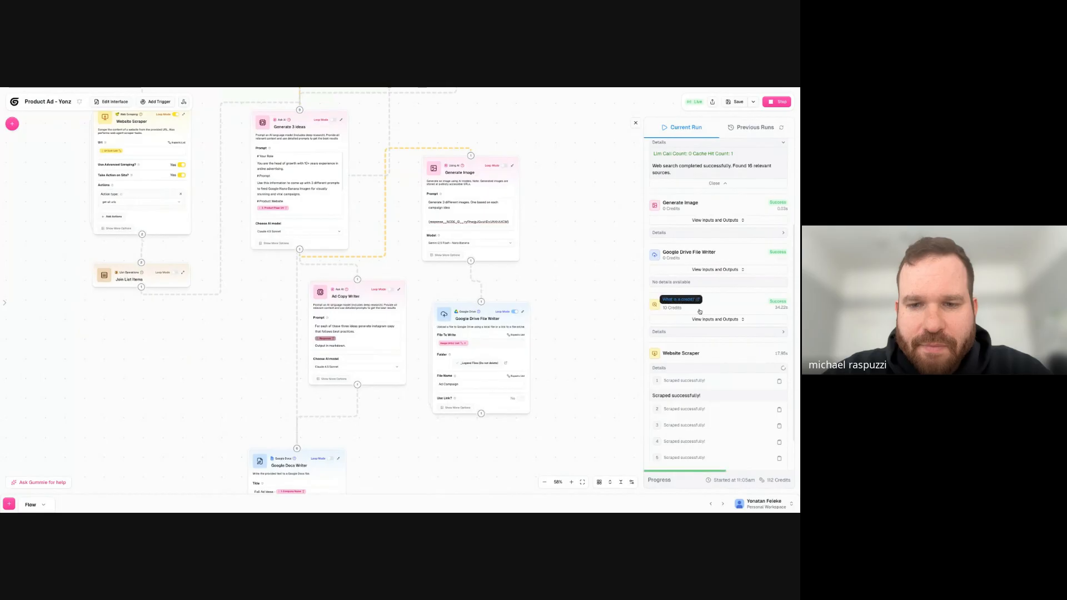
left_click(684, 321)
left_click(475, 183)
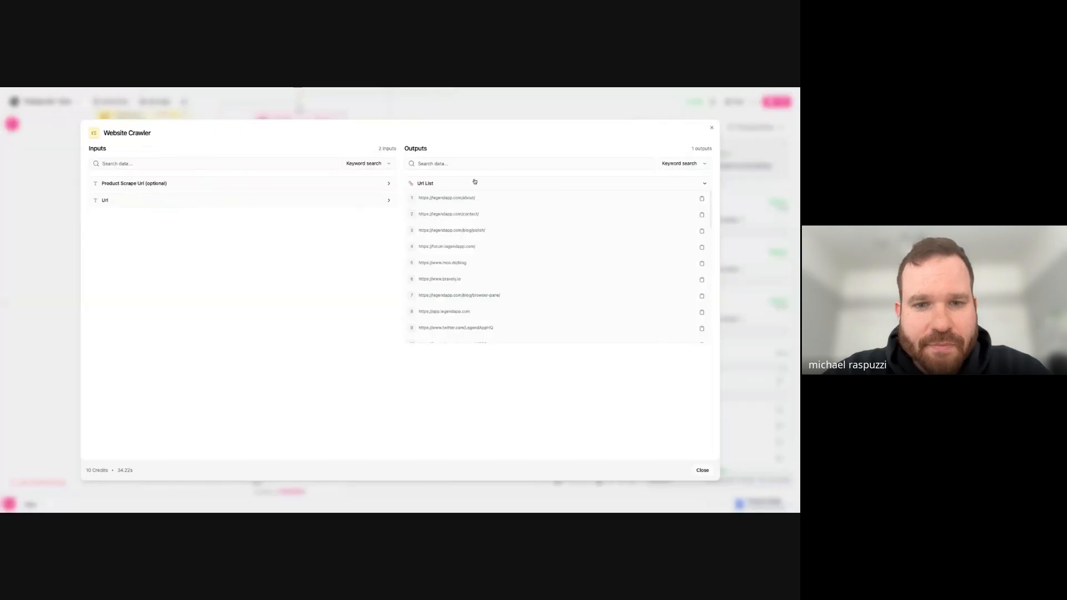
scroll(471, 229, "down", 5)
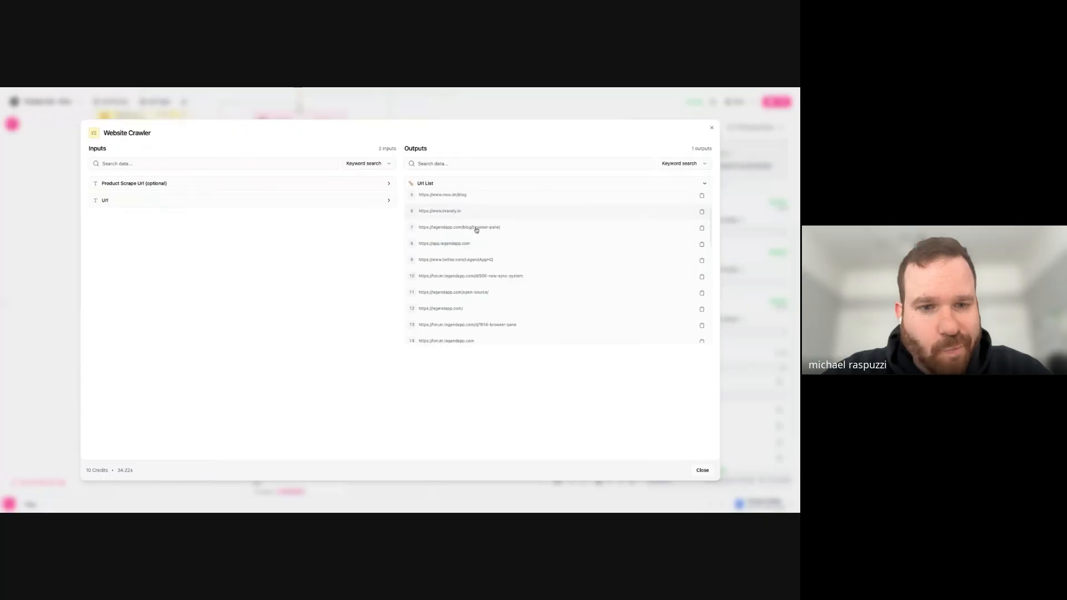
scroll(483, 250, "down", 8)
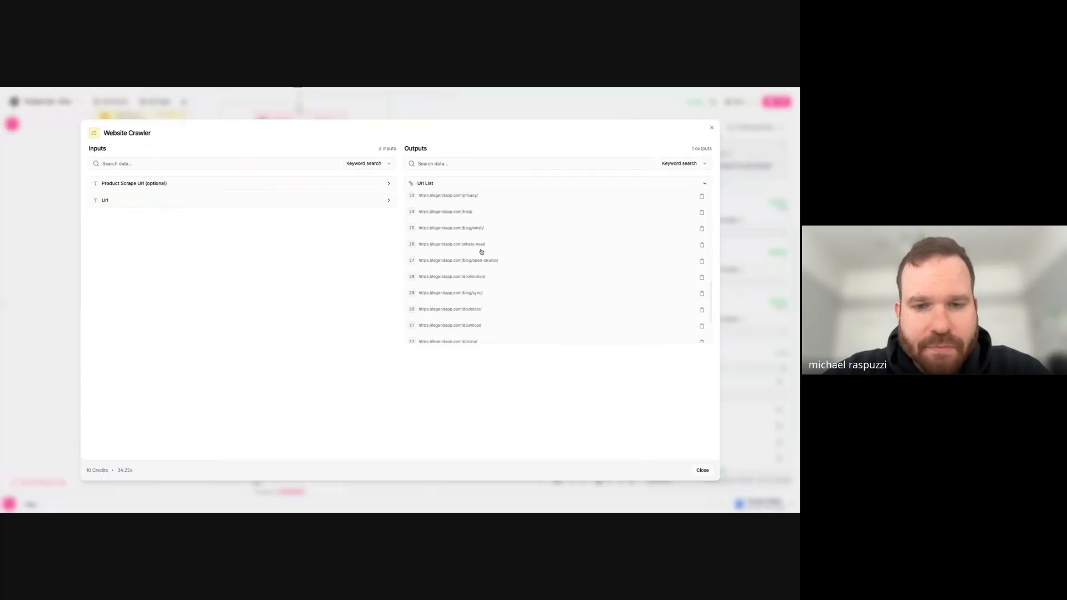
left_click(712, 128)
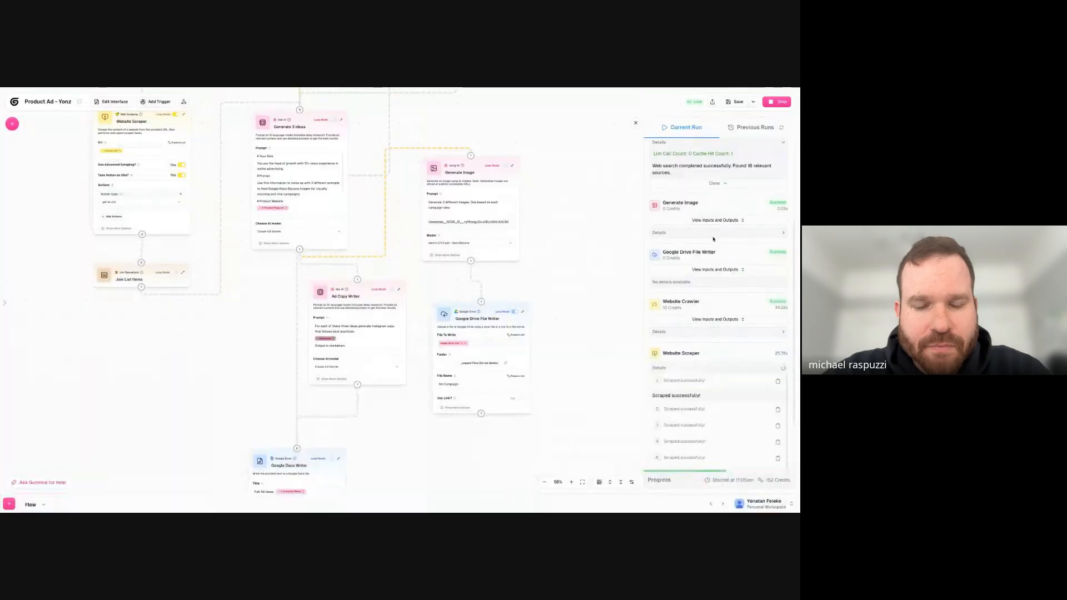
- Move the Google Docs Writer node up and to the left, beside the Ad Copy Writer node
scroll(704, 350, "down", 2)
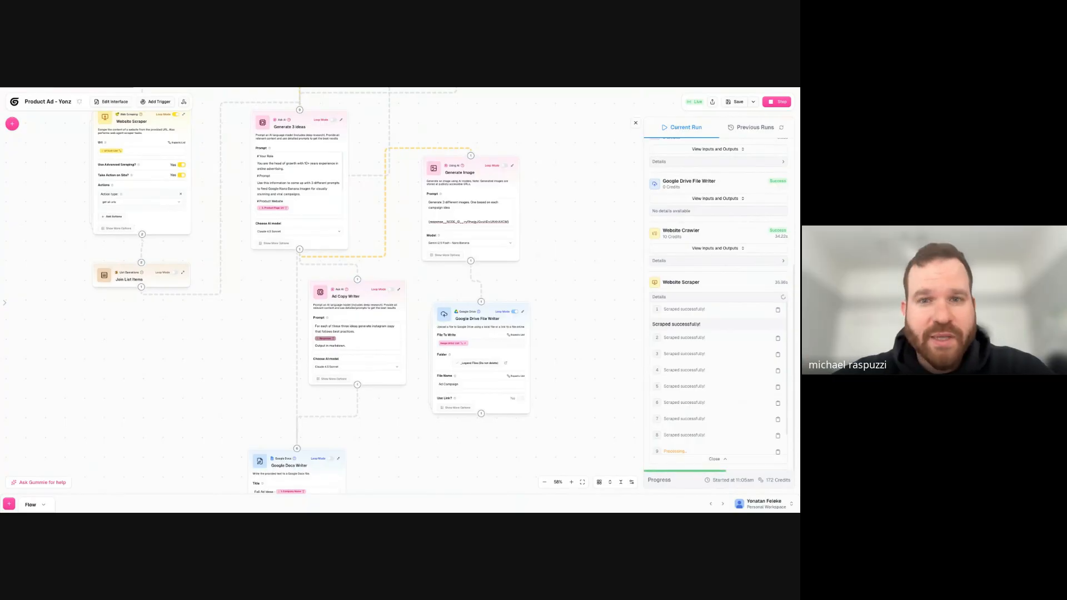
left_click_drag(277, 456, 215, 350)
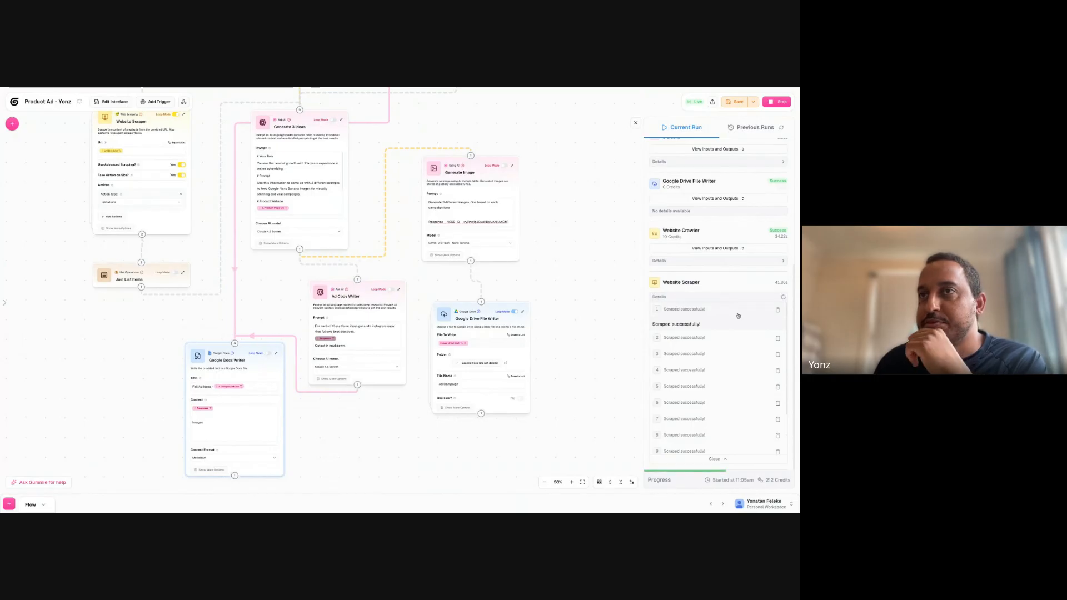
- Expand the Website Scraper's second and third results and check the Website Crawler's Product Scrape Url and Url inputs
scroll(734, 392, "down", 2)
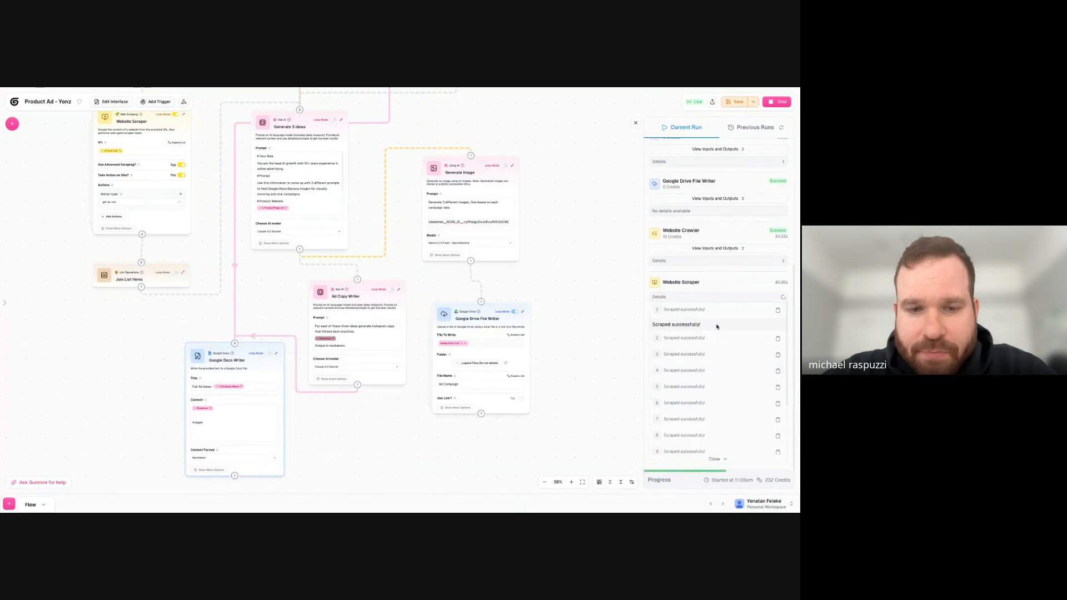
left_click(686, 340)
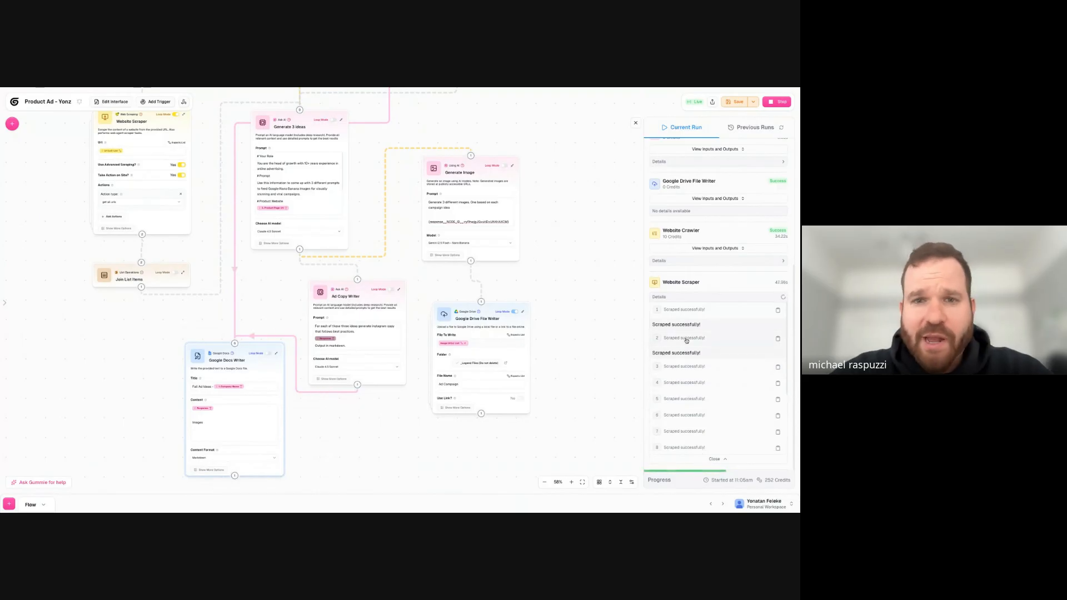
left_click(684, 365)
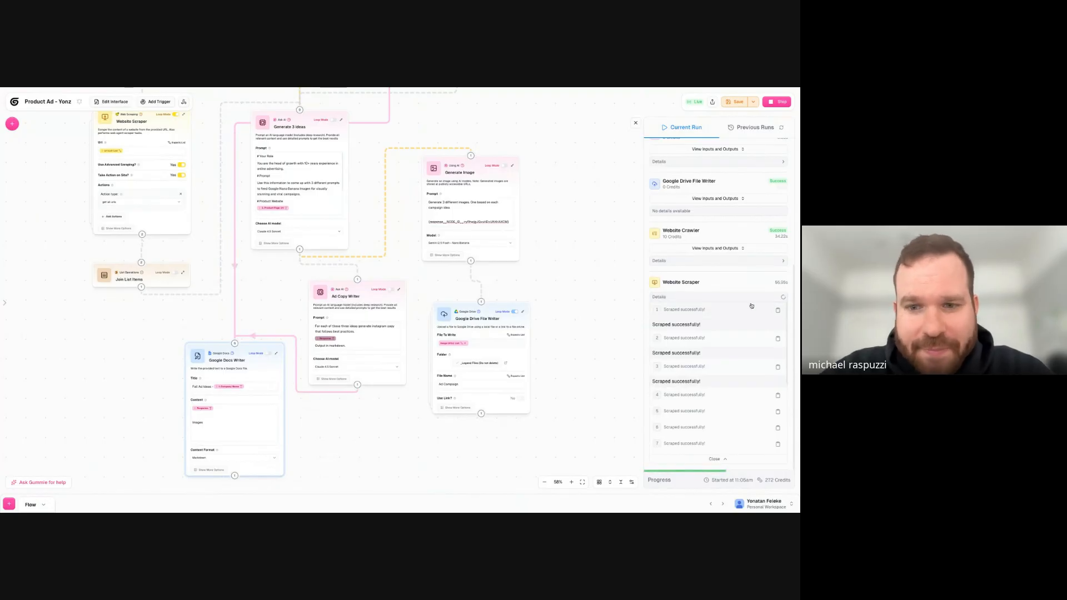
left_click(723, 260)
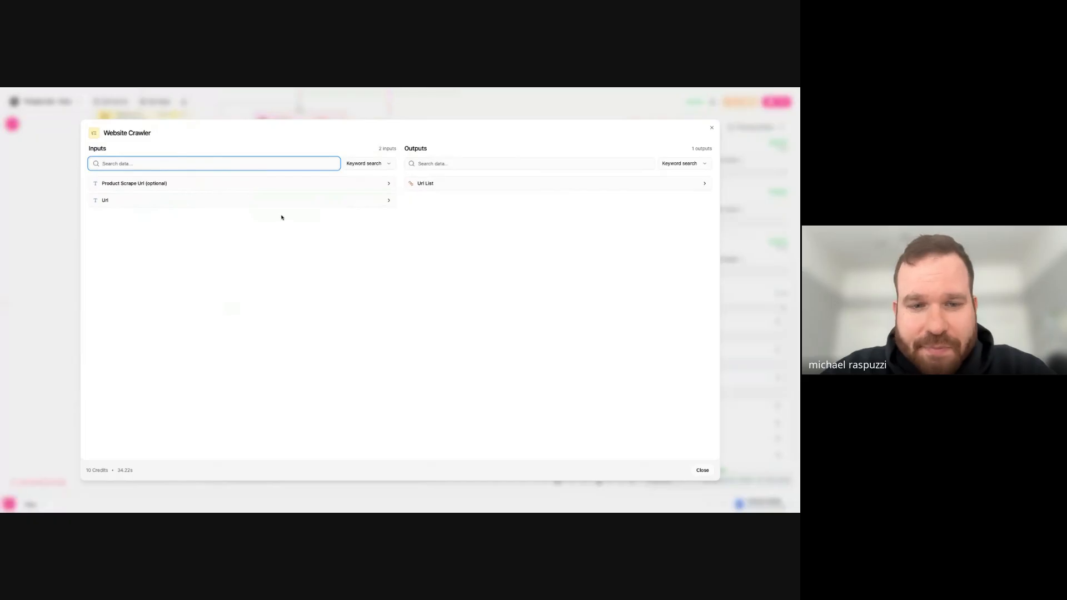
left_click(282, 185)
left_click(238, 221)
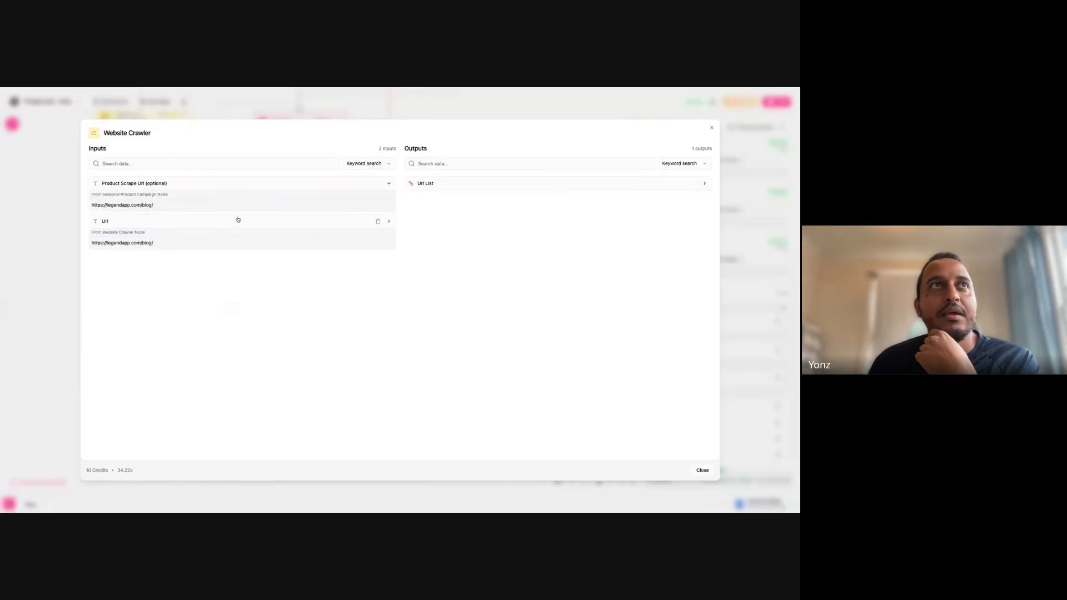
left_click(711, 129)
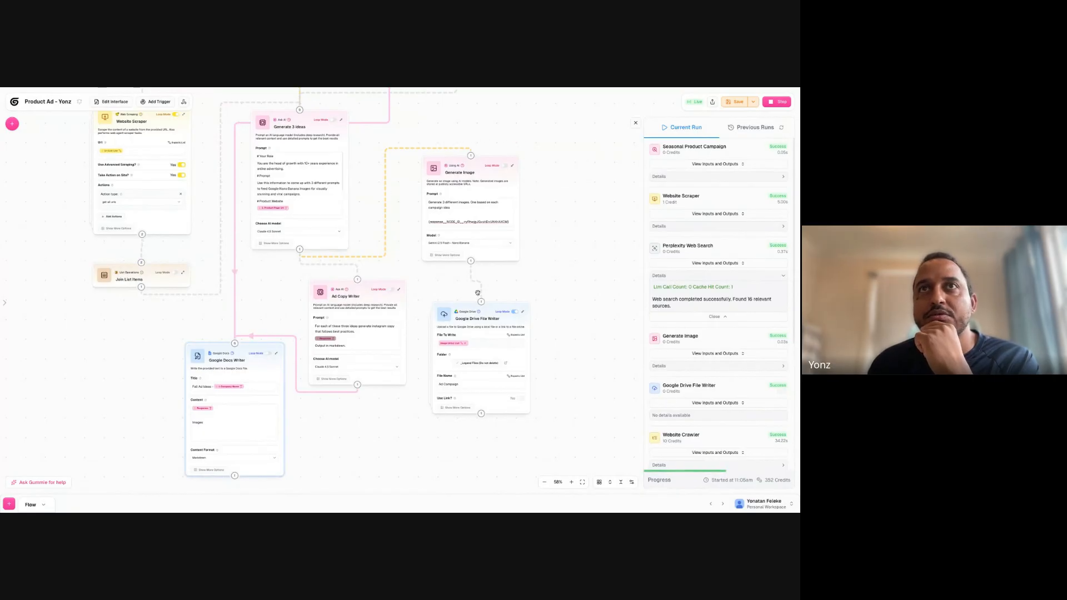
- Check the Generate Image node's Image Url(s) output in the current run
scroll(708, 372, "down", 1)
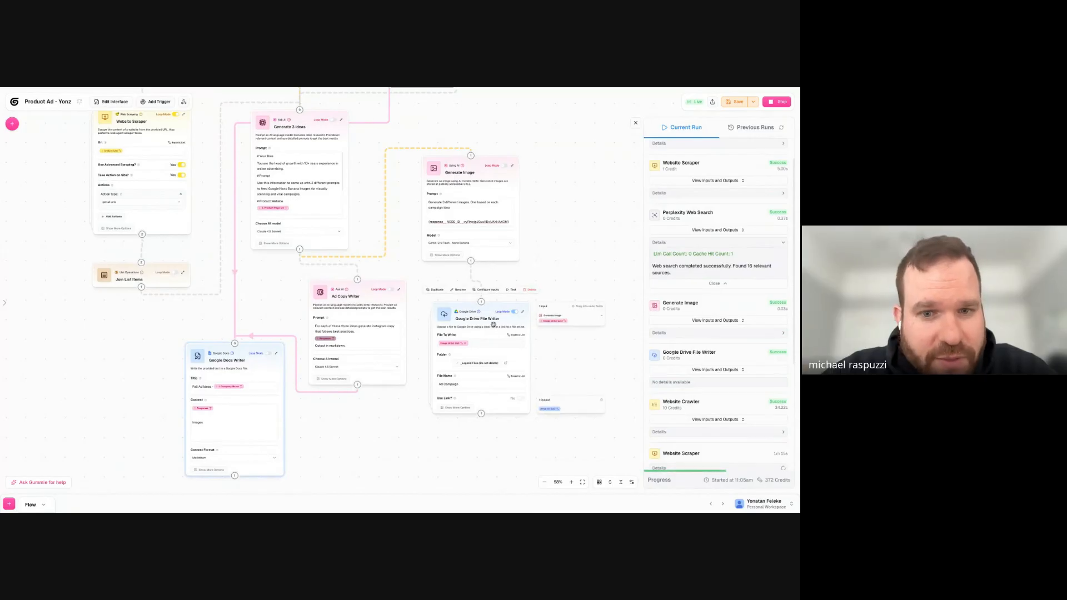
scroll(372, 414, "down", 5)
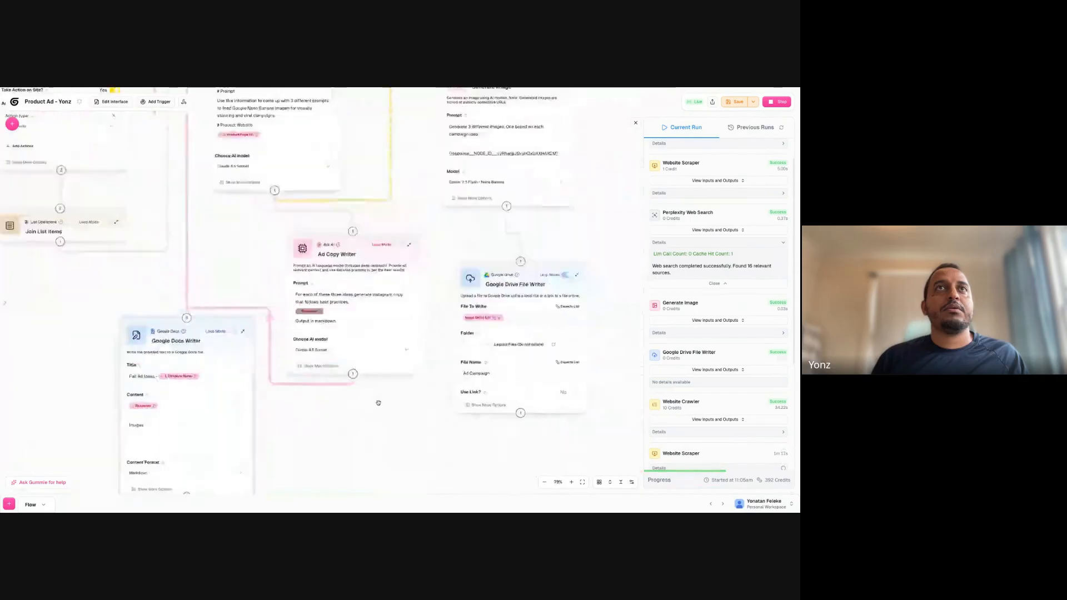
scroll(401, 233, "up", 2)
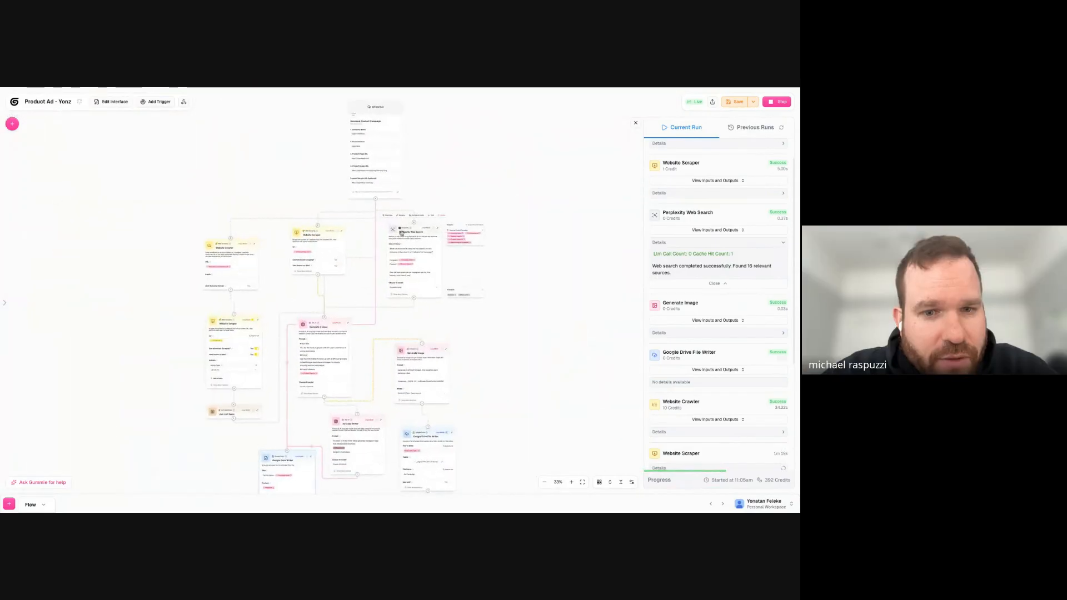
left_click_drag(475, 289, 460, 239)
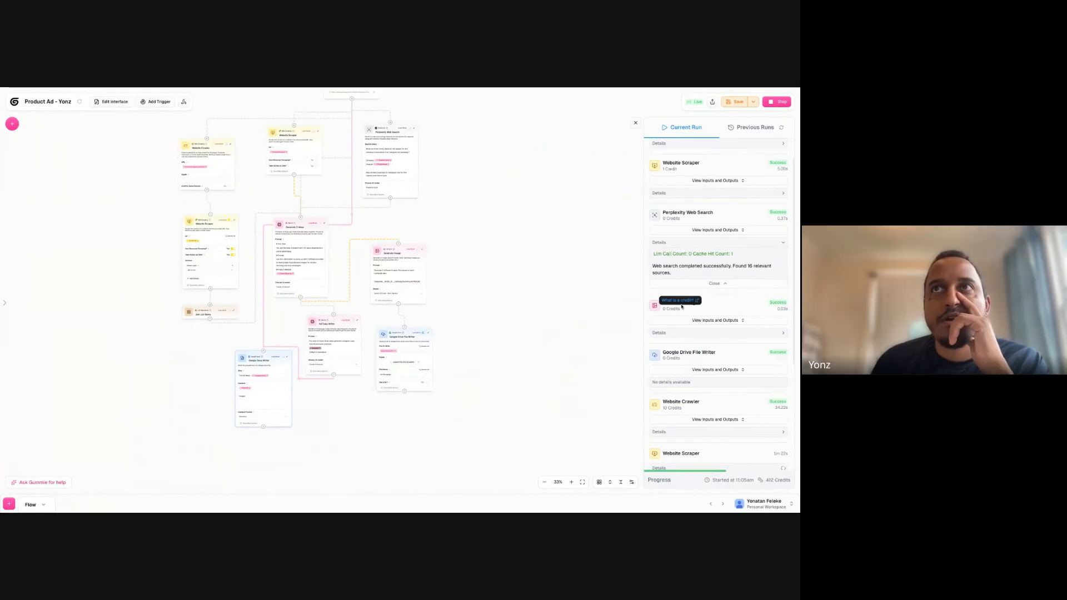
left_click(716, 320)
left_click(496, 185)
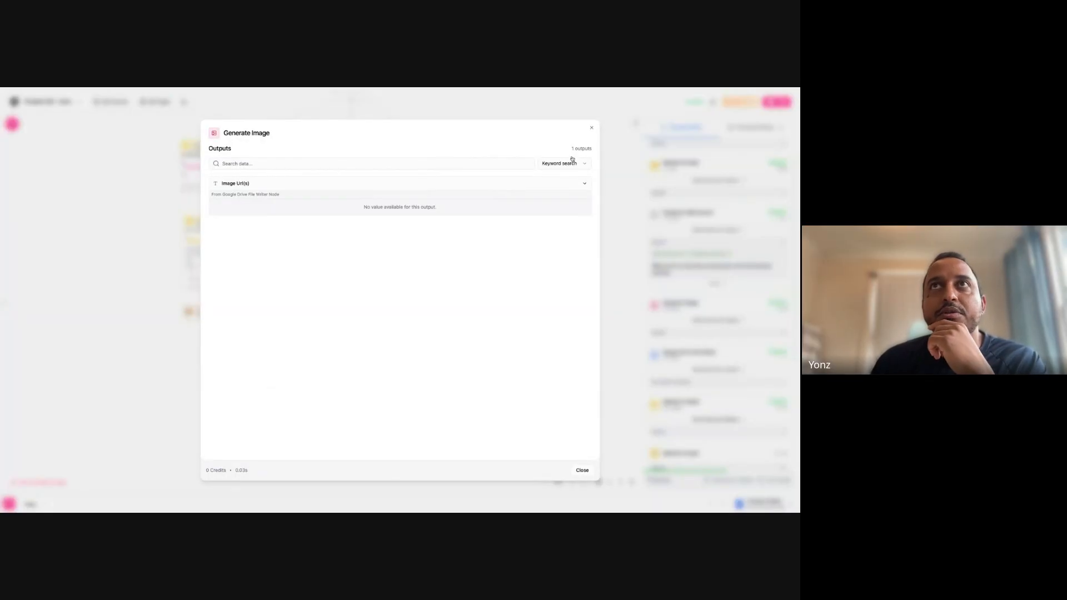
left_click(591, 128)
- Spread out the workflow by moving Generate 3 ideas down and right, Ad Copy Writer down, and Generate Image to the right
left_click_drag(483, 236, 495, 259)
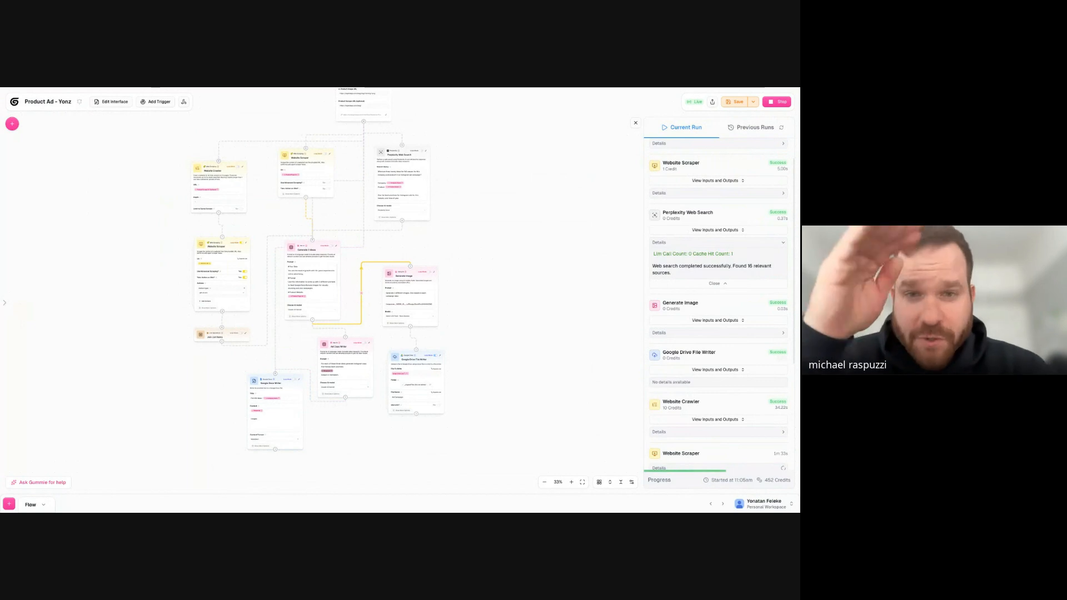
left_click_drag(148, 185, 163, 232)
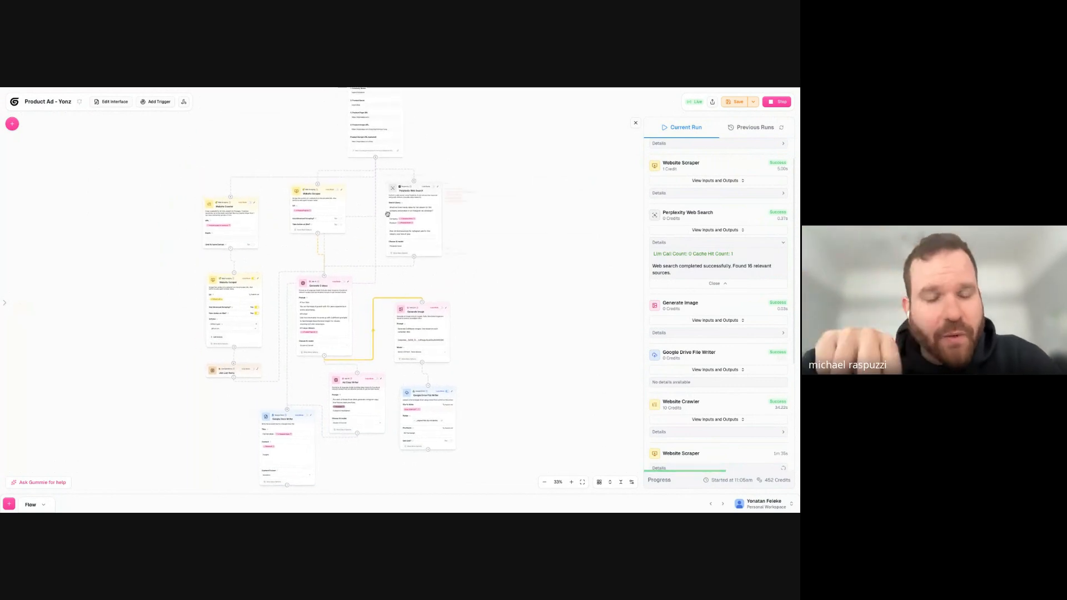
mouse_move(336, 295)
left_click_drag(336, 295, 353, 312)
left_click_drag(359, 400, 360, 431)
left_click_drag(357, 383, 363, 425)
mouse_move(406, 306)
left_click_drag(407, 306, 450, 308)
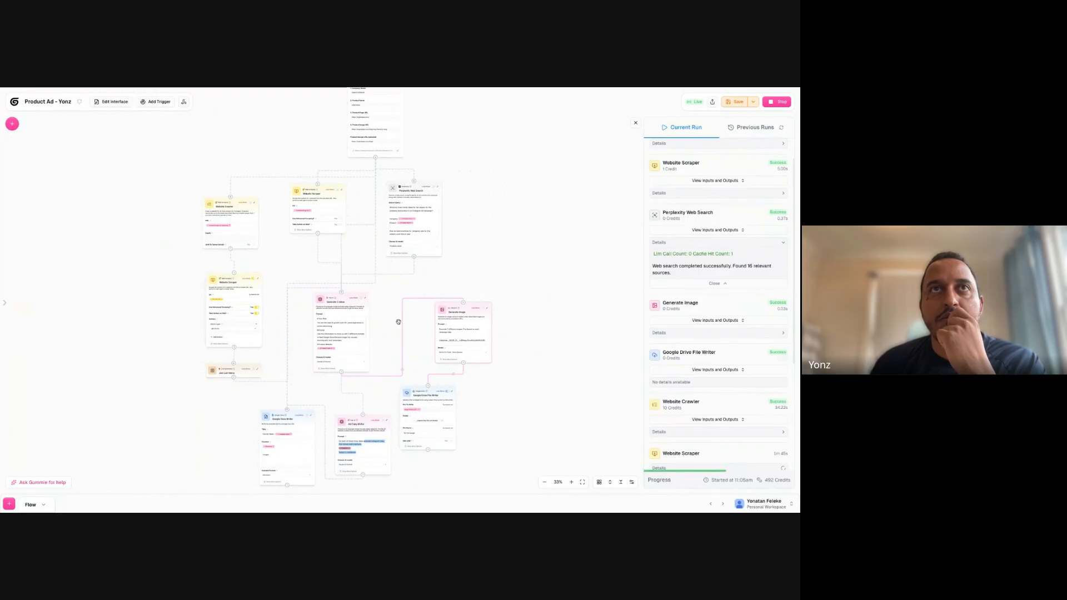
mouse_move(325, 309)
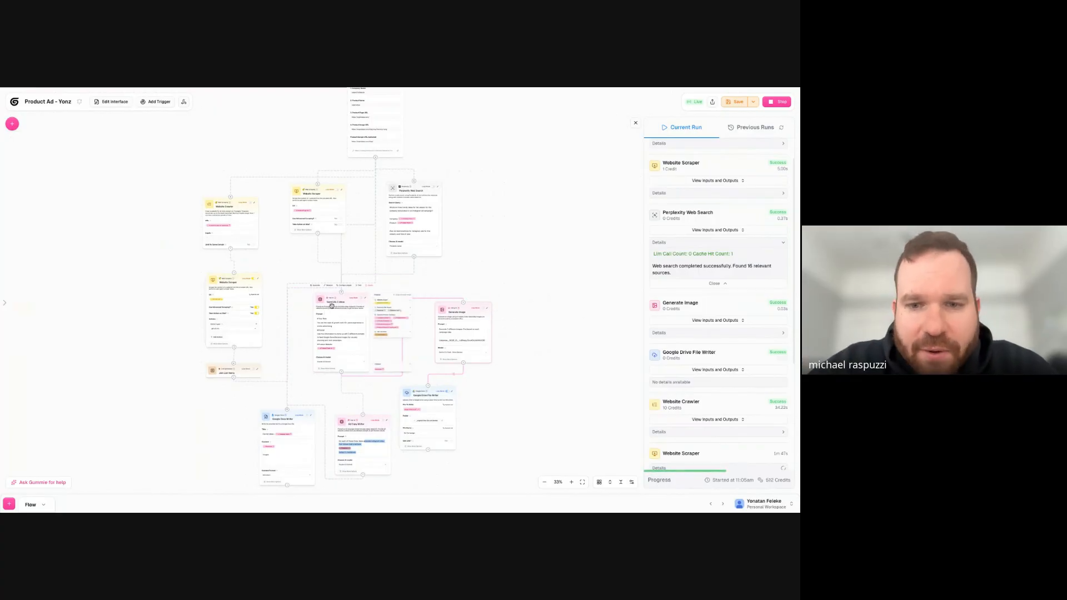
scroll(704, 306, "down", 3)
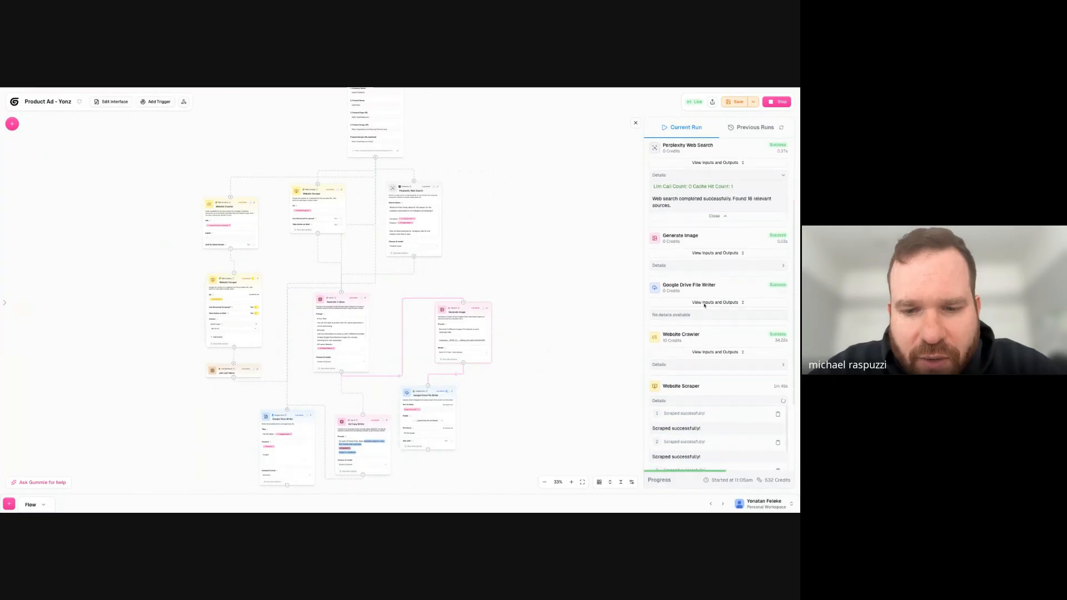
- Review the node results in the current run, including the Website Scraper's fourth result, and collapse the scraper's details
scroll(704, 299, "up", 4)
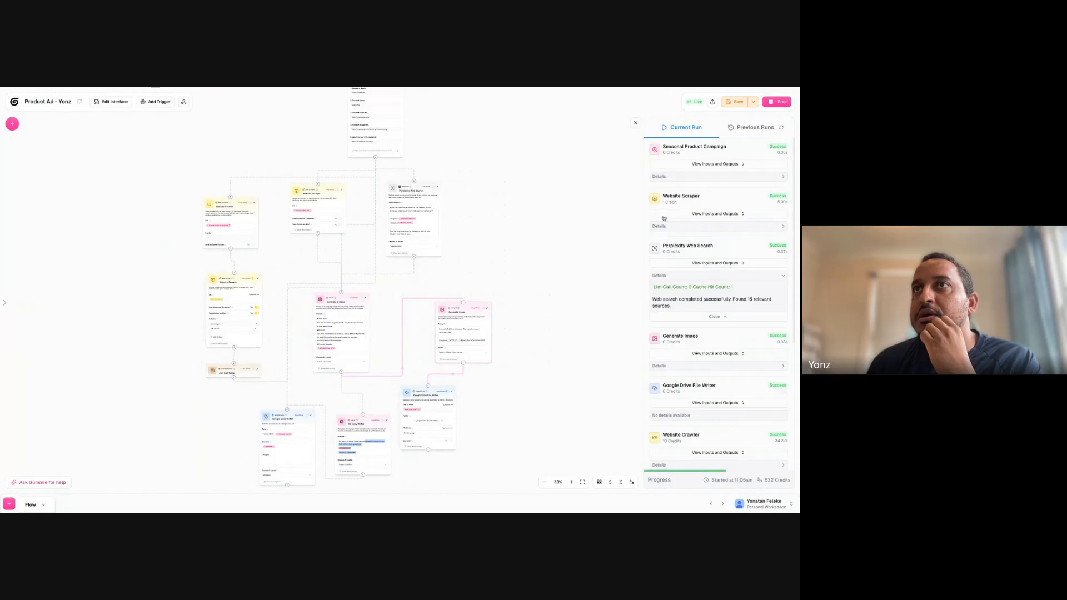
scroll(675, 300, "down", 4)
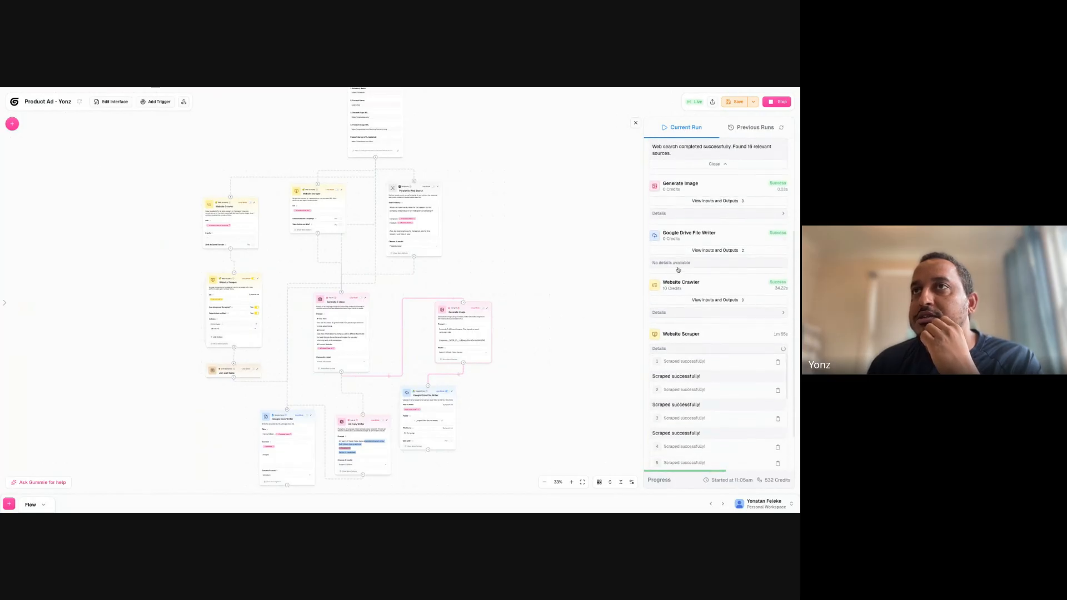
scroll(704, 385, "down", 5)
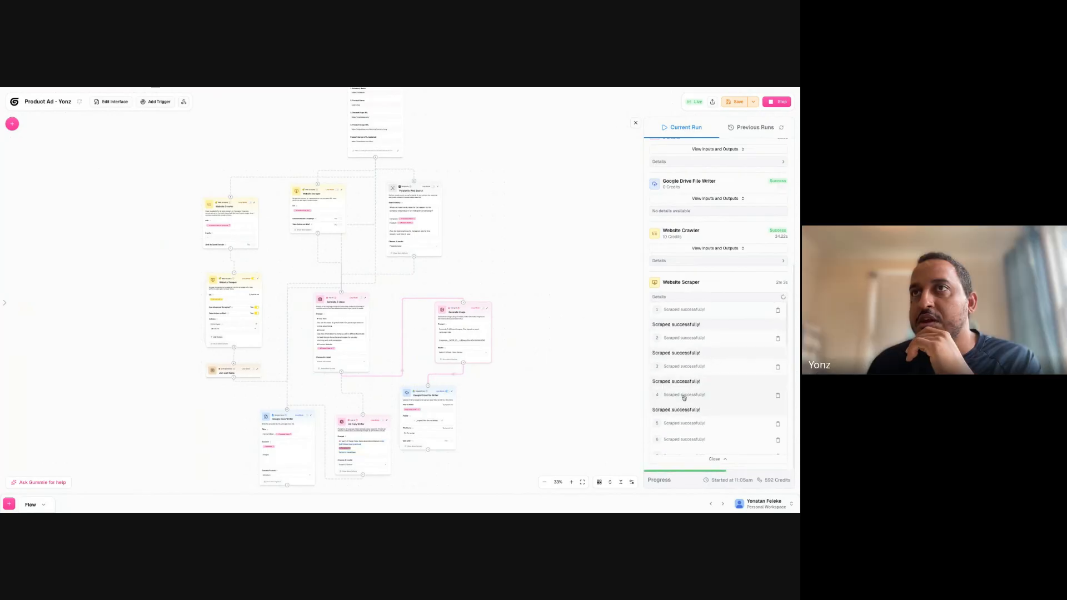
left_click(778, 397)
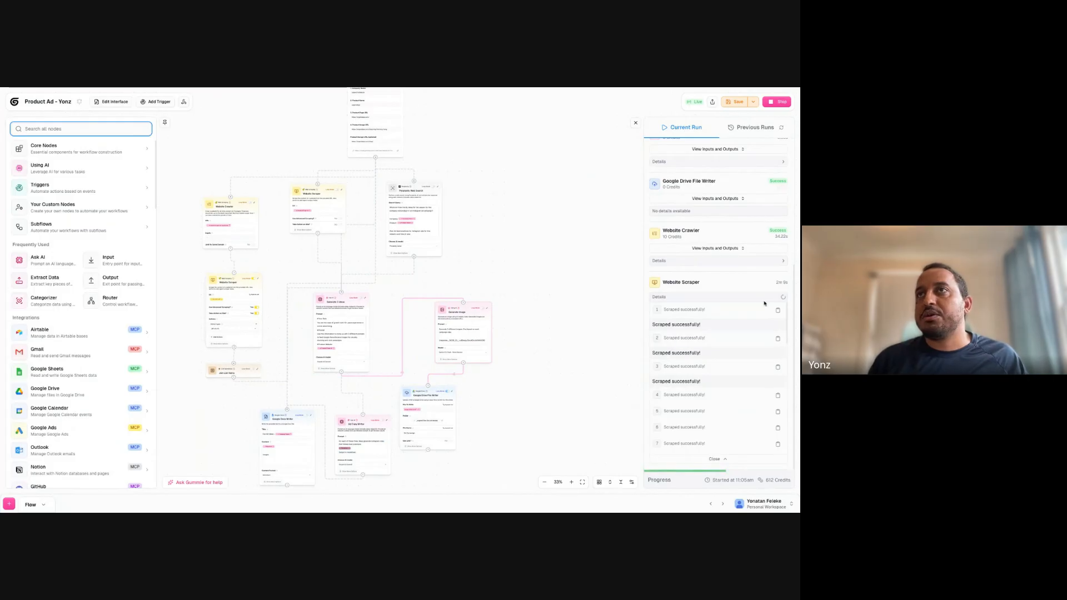
left_click(683, 284)
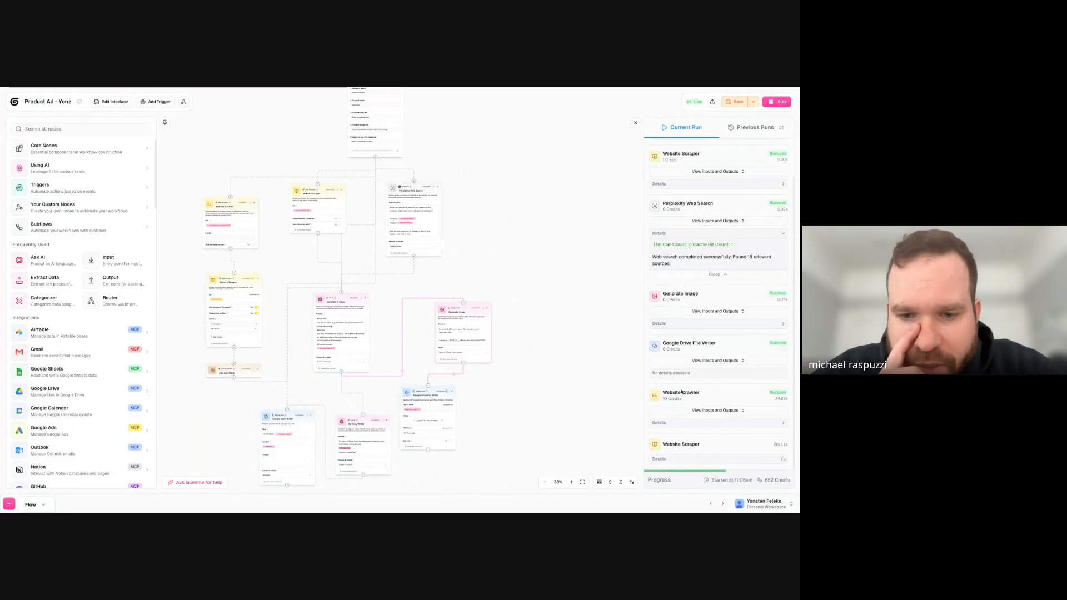
- Check the Website Crawler's Url List output and its first entry in the current run
left_click(697, 411)
left_click(443, 184)
left_click(619, 201)
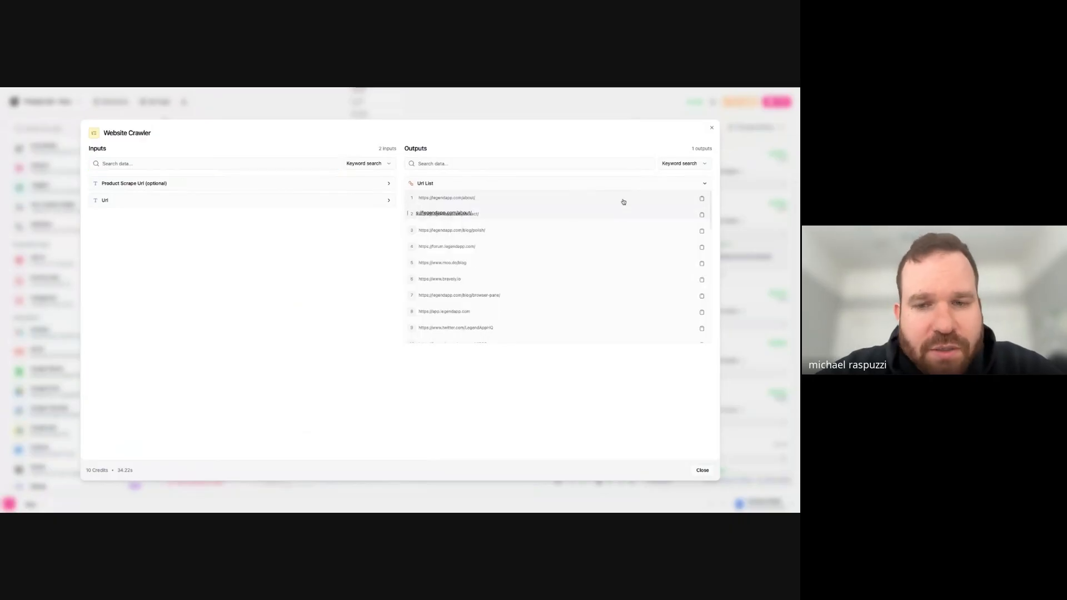
left_click(701, 199)
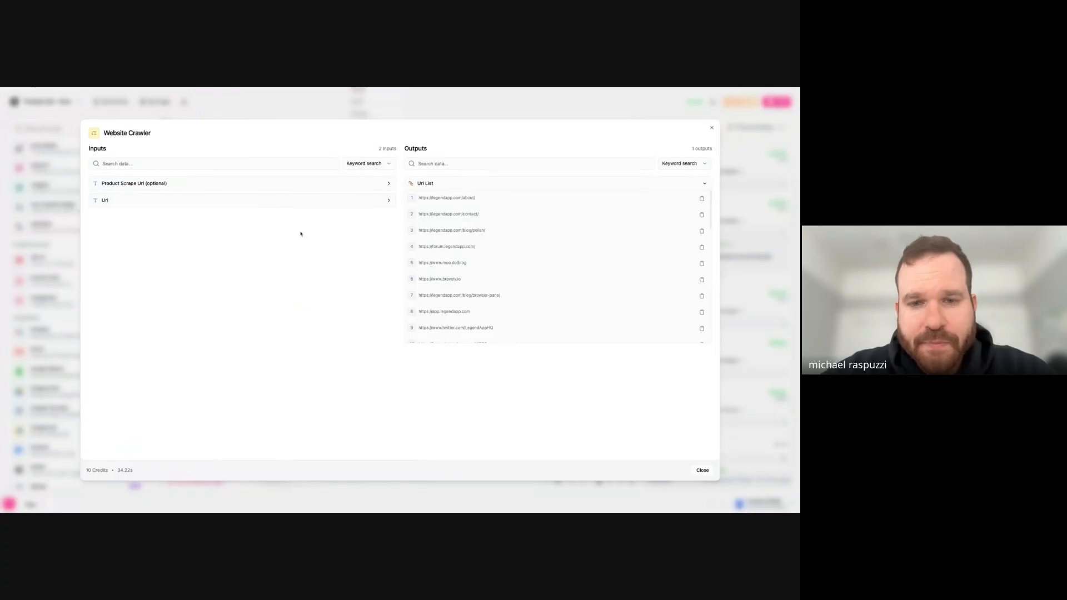
left_click(705, 183)
left_click(755, 324)
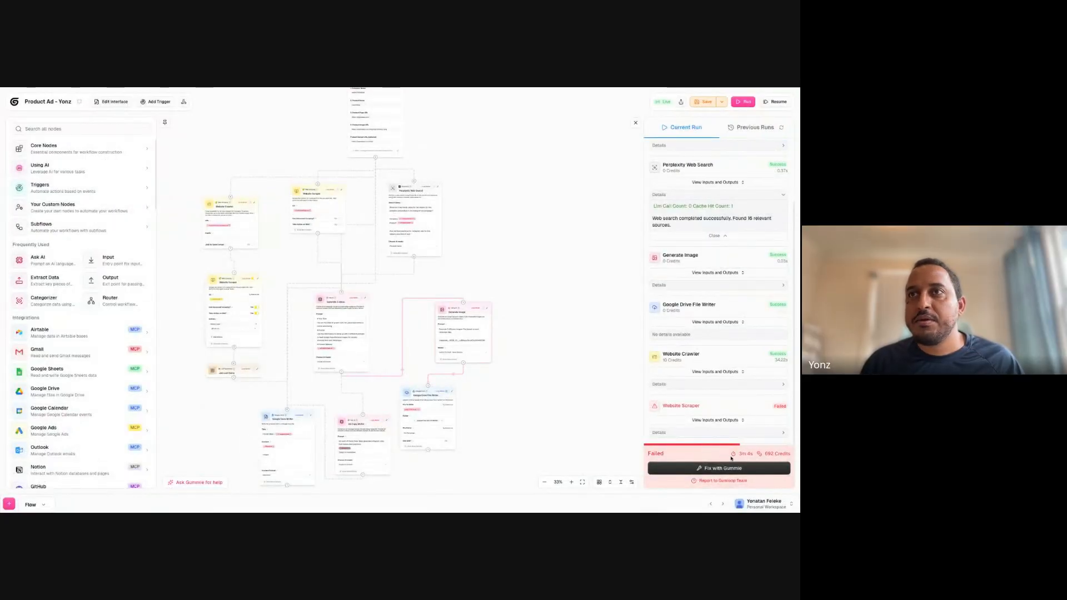
- Examine the failed Website Scraper's Website Content and Scraped Url outputs, and expand its run details
left_click(719, 419)
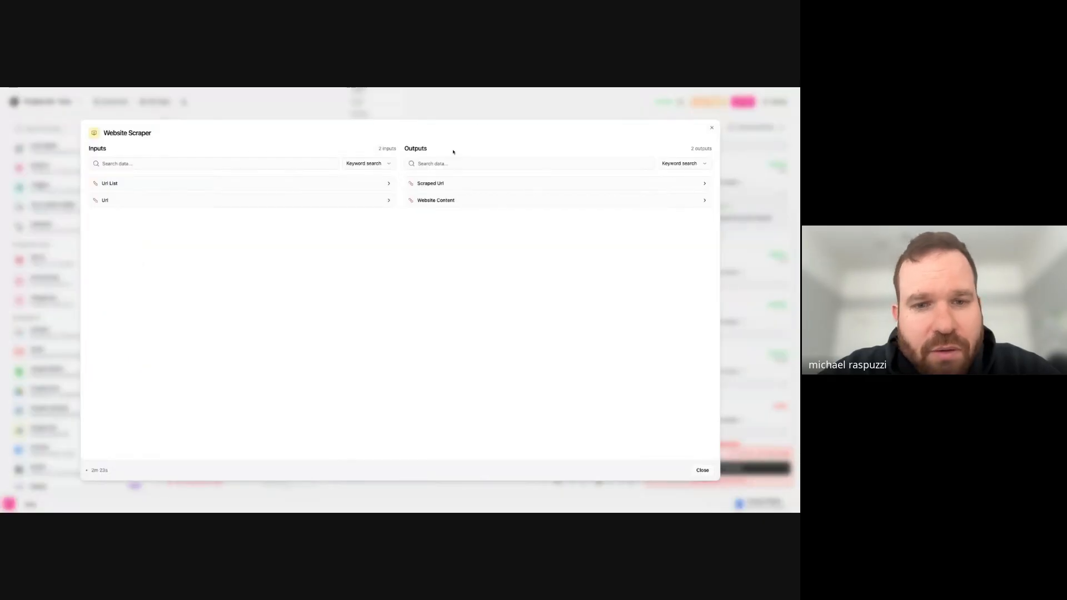
left_click(442, 202)
scroll(451, 262, "down", 5)
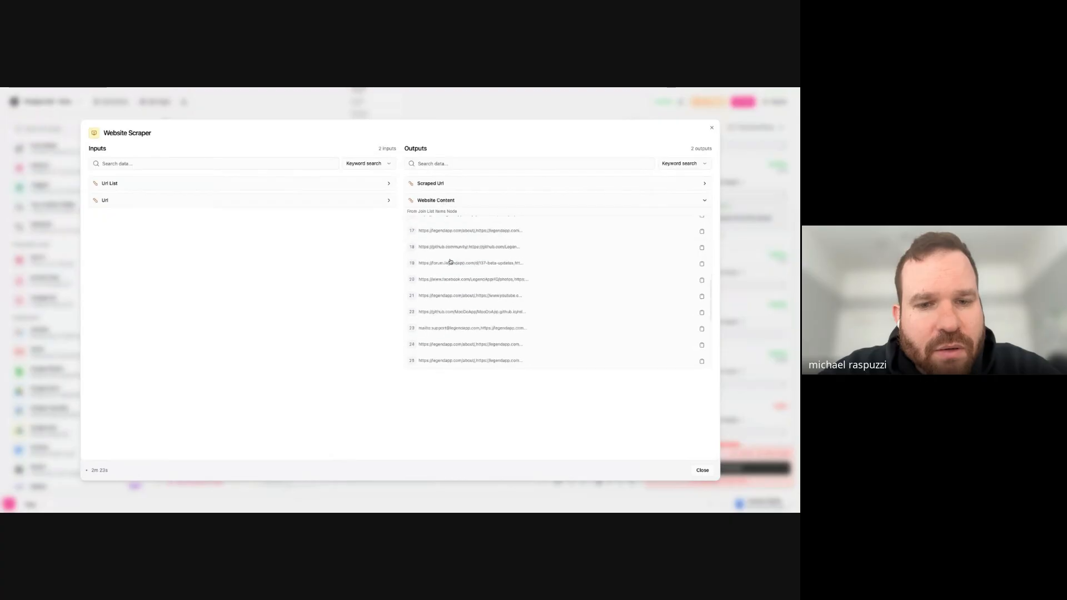
left_click(430, 183)
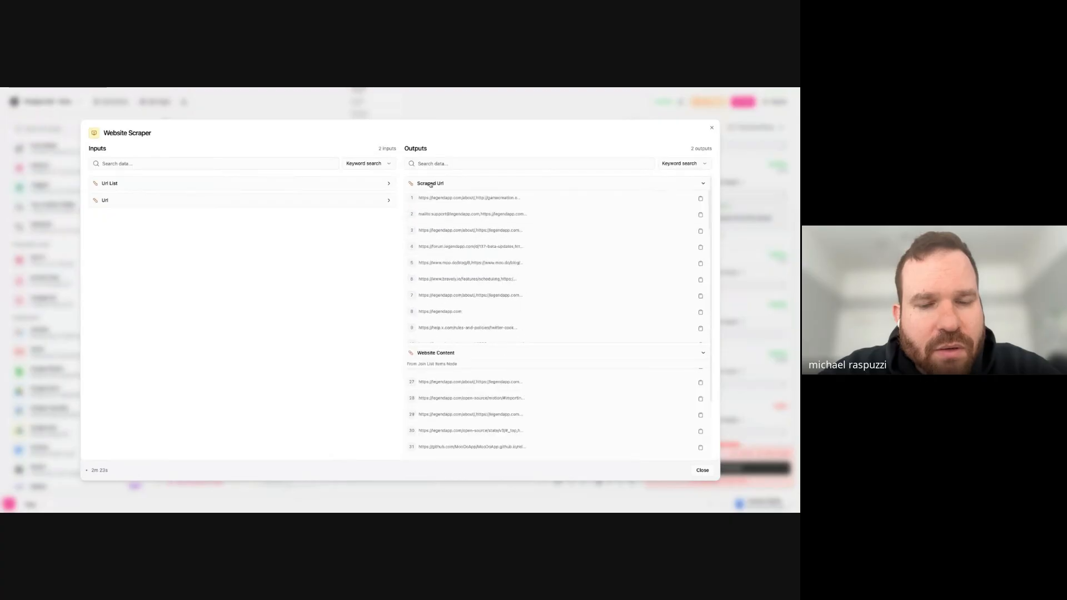
scroll(469, 276, "down", 10)
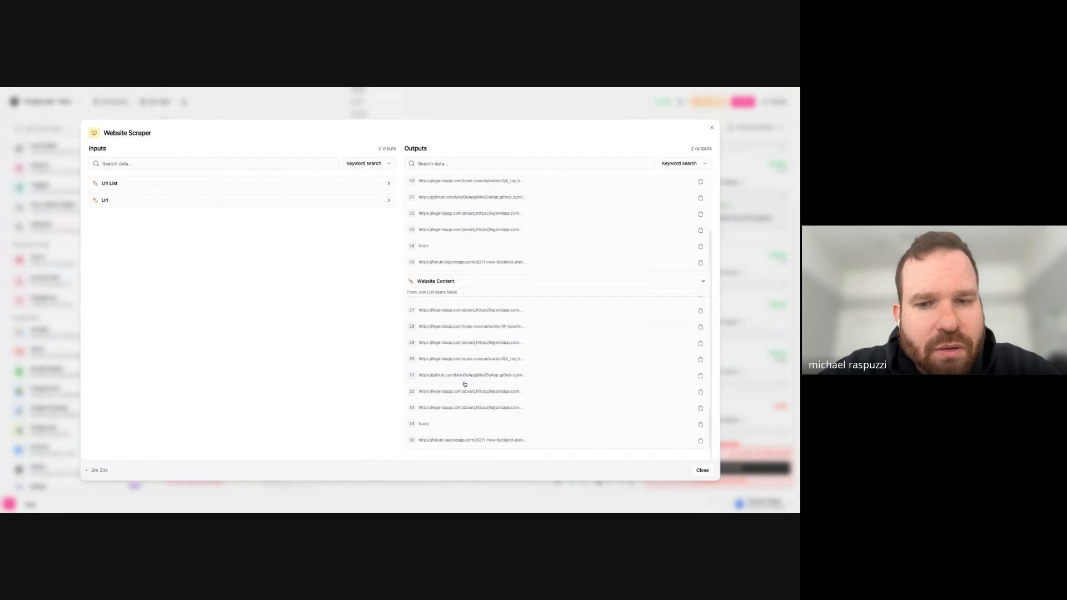
key("Escape")
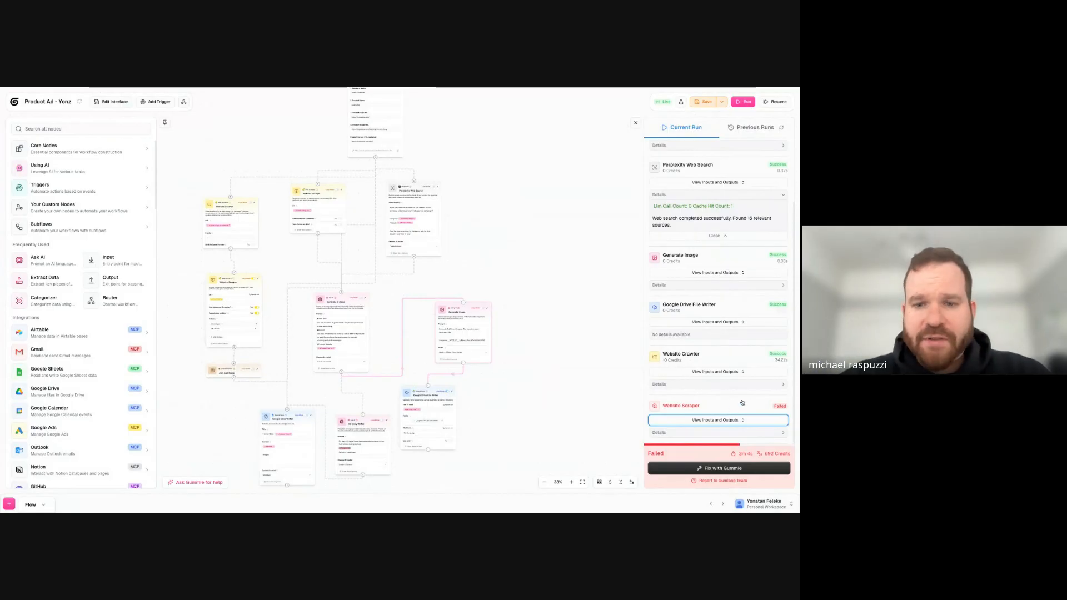
left_click(780, 406)
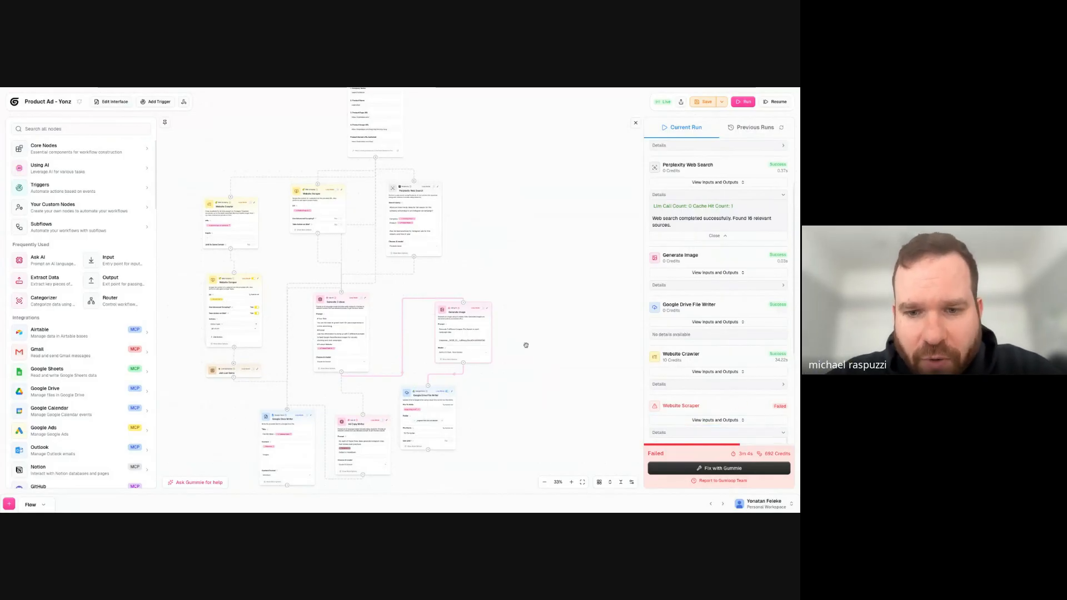
- Move the looped Website Scraper node aside and add an Error Shield node beside it, below and left of the Website Crawler
left_click_drag(231, 287, 207, 288)
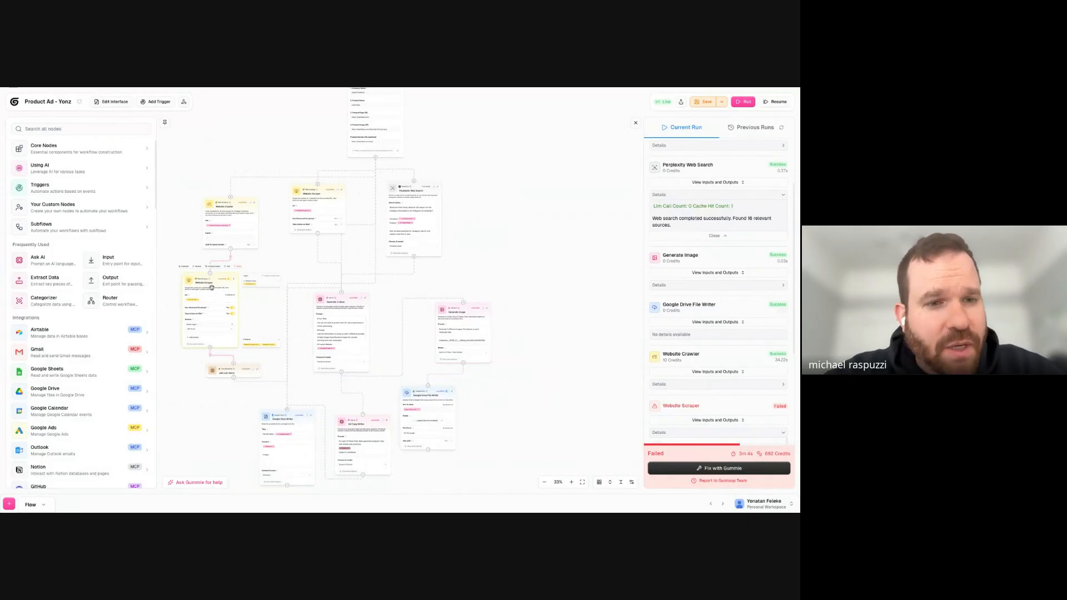
left_click_drag(192, 292, 242, 310)
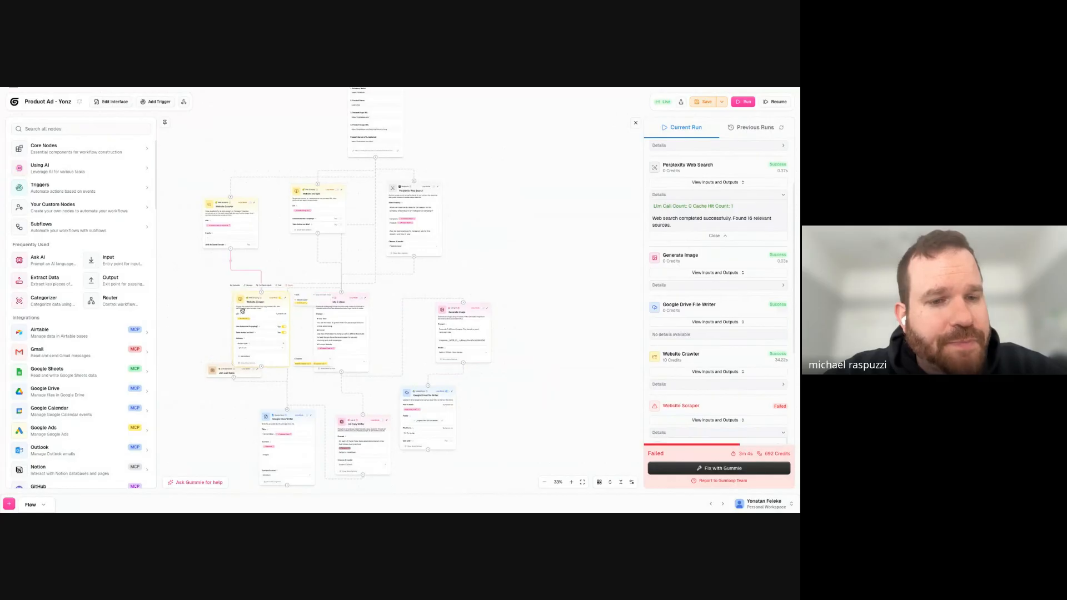
key("super+b")
type("error")
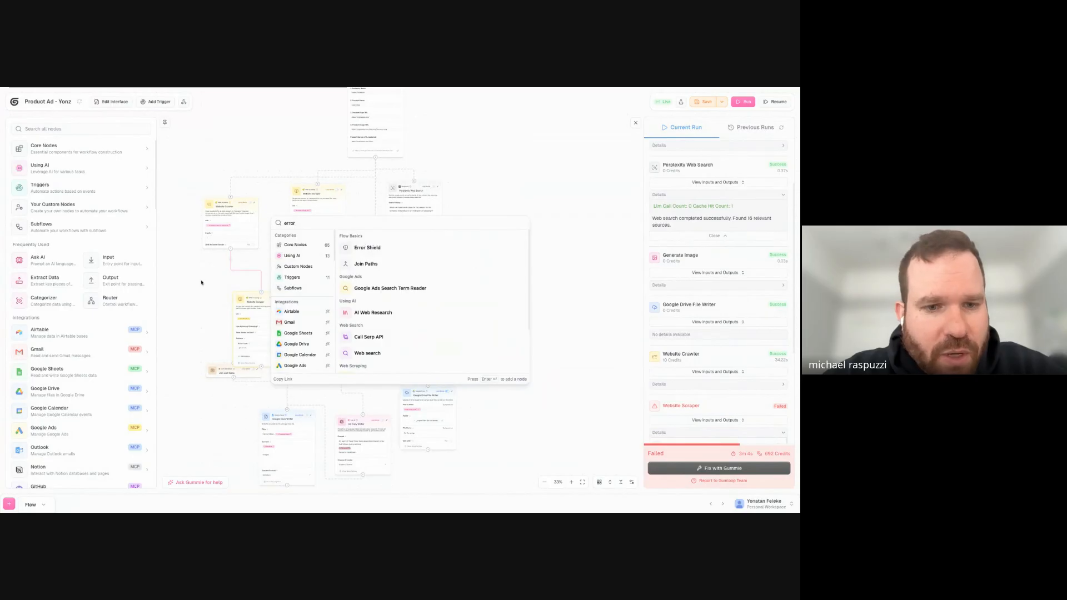
left_click(362, 246)
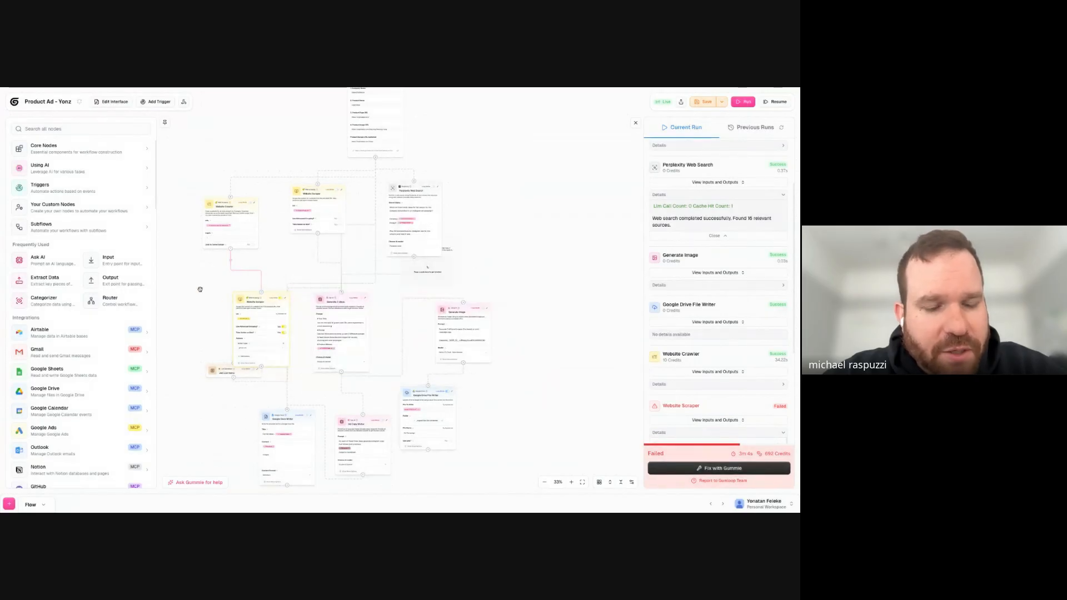
left_click_drag(427, 269, 189, 307)
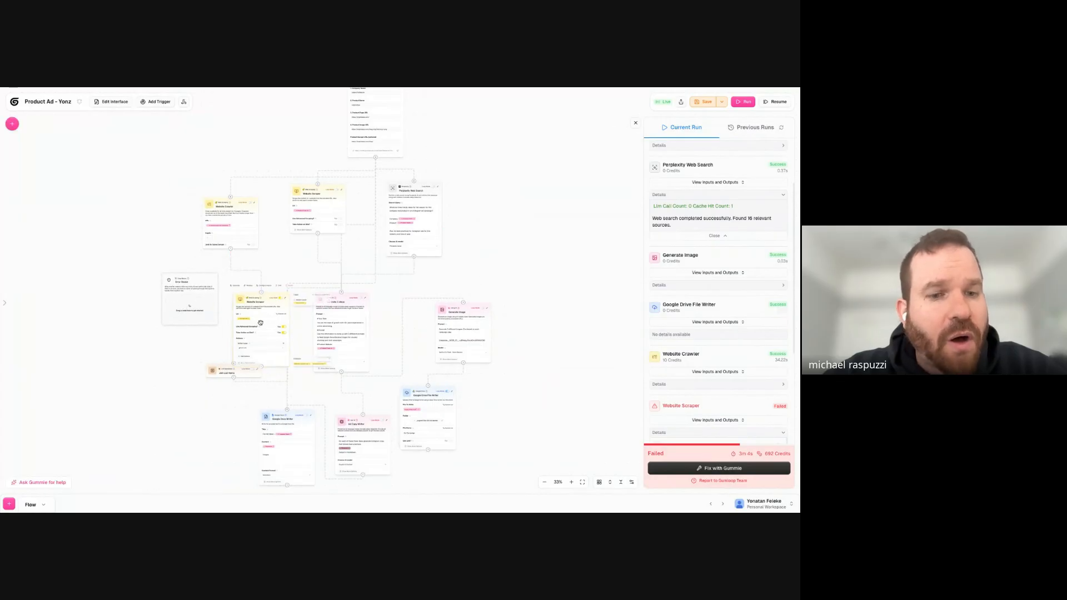
- Place the looped Website Scraper node inside the Error Shield and move the shield up and to the left
left_click_drag(267, 303, 197, 311)
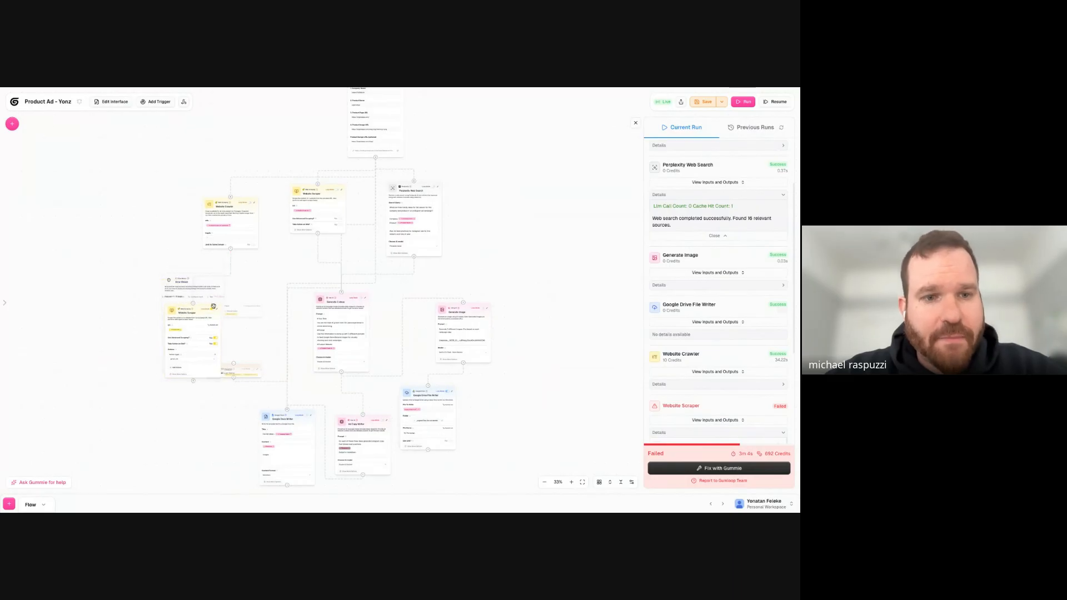
scroll(206, 298, "up", 1)
scroll(205, 298, "up", 5)
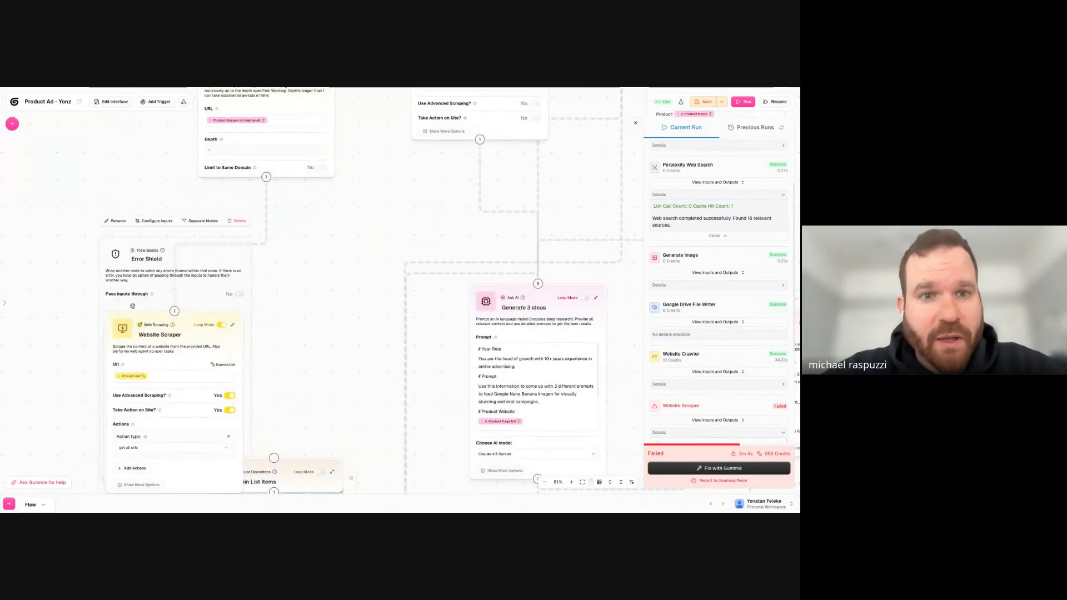
left_click_drag(137, 284, 104, 219)
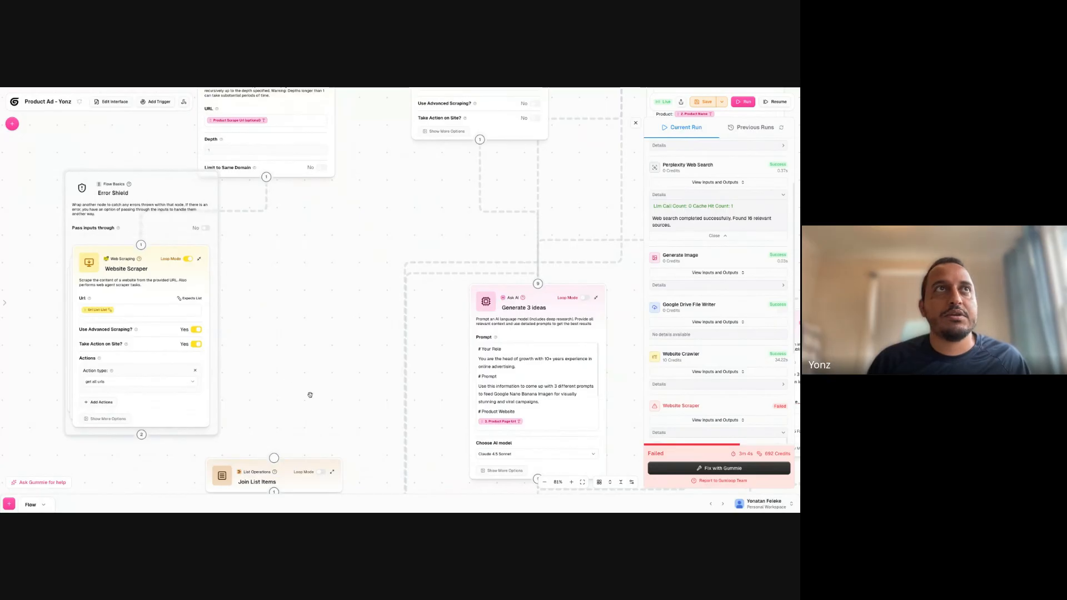
- Add a second Error Shield, place the Website Crawler inside it, and position the shield beside the unlooped Website Scraper
scroll(310, 395, "down", 5)
mouse_move(196, 424)
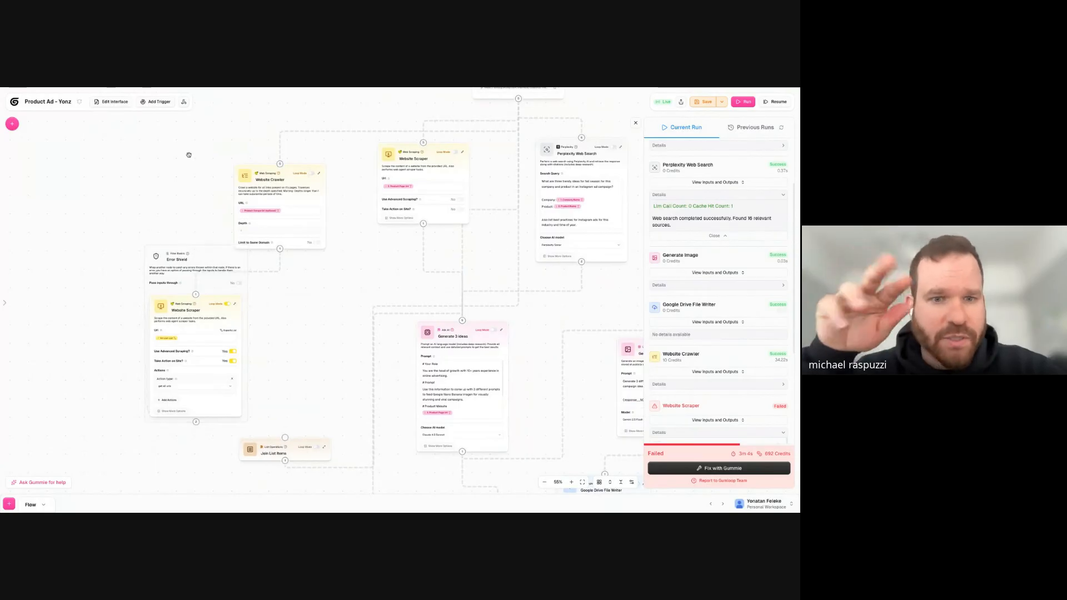
key("super+b")
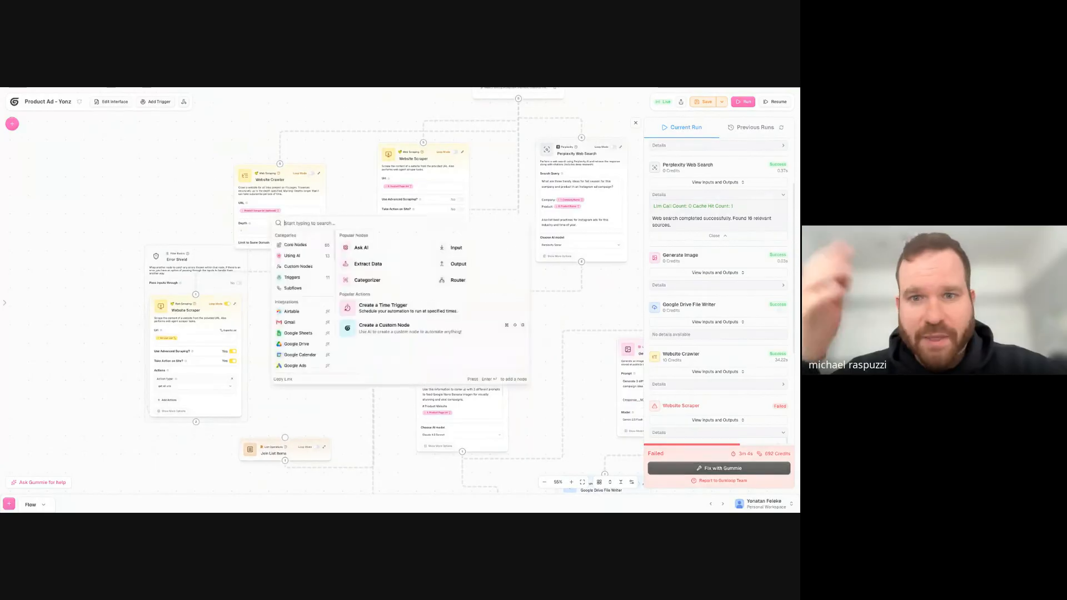
type("error")
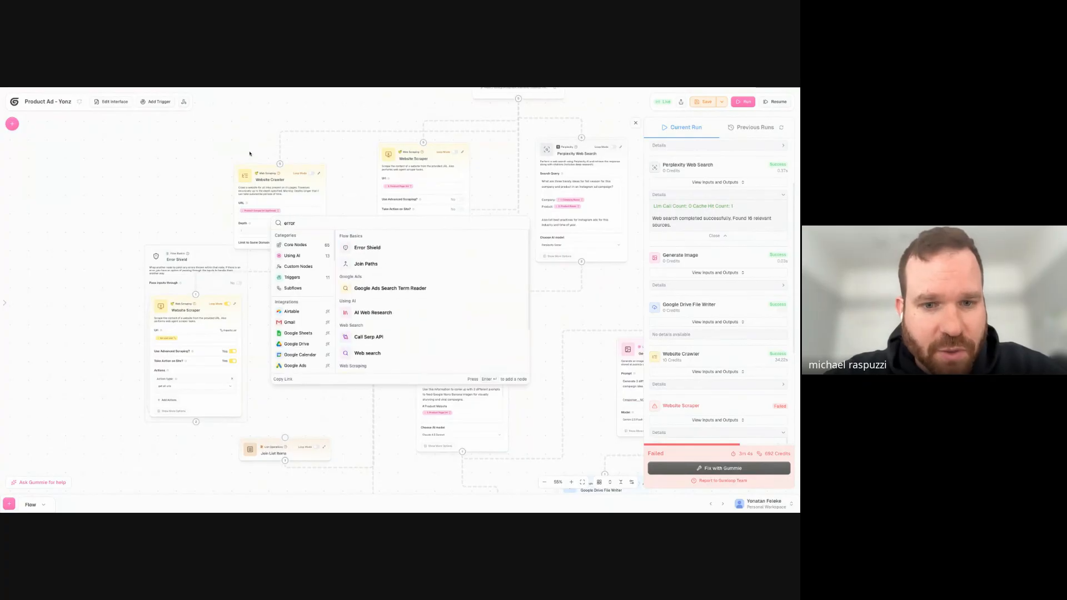
left_click(368, 248)
left_click_drag(467, 284, 191, 198)
left_click_drag(272, 200, 204, 211)
left_click_drag(200, 160, 326, 132)
- Connect the shielded Website Crawler to the shielded Website Scraper and that scraper to Join List Items, and save the workflow
left_click_drag(187, 287, 186, 286)
left_click_drag(317, 253, 197, 294)
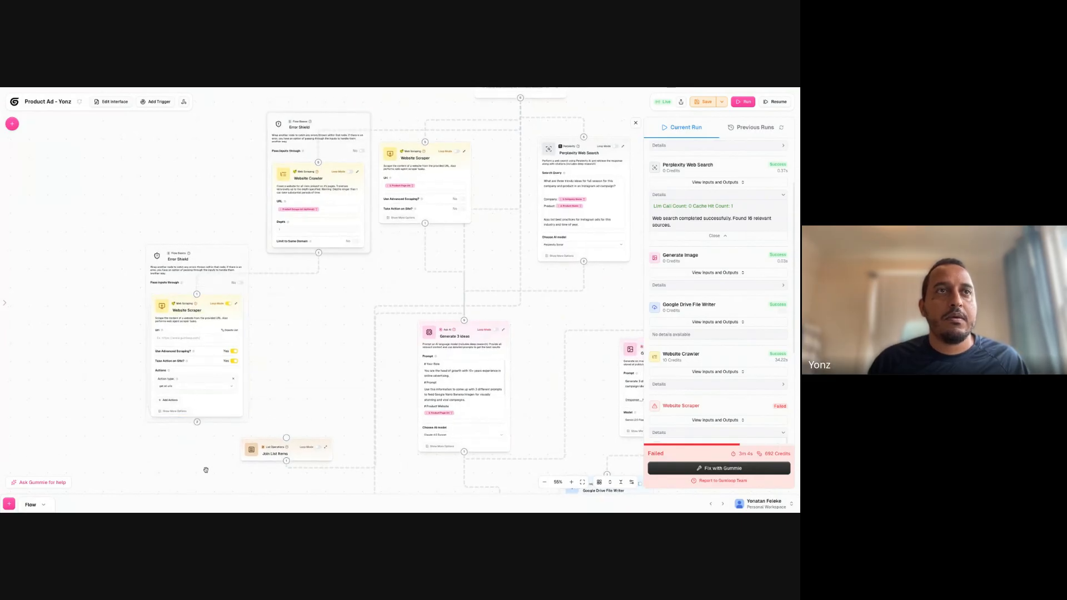
left_click_drag(197, 422, 287, 437)
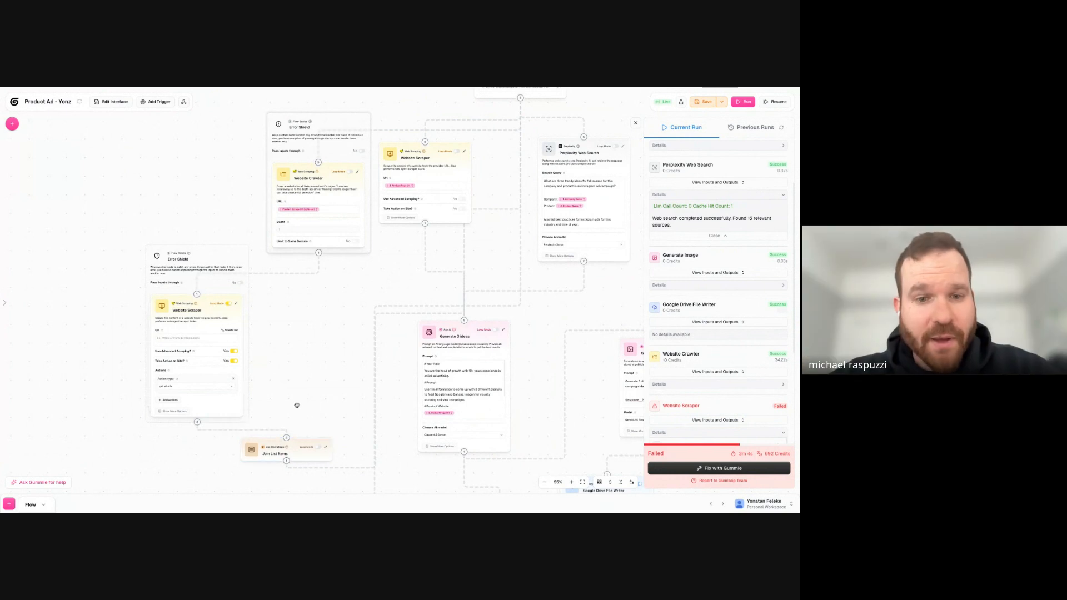
key("ctrl+s")
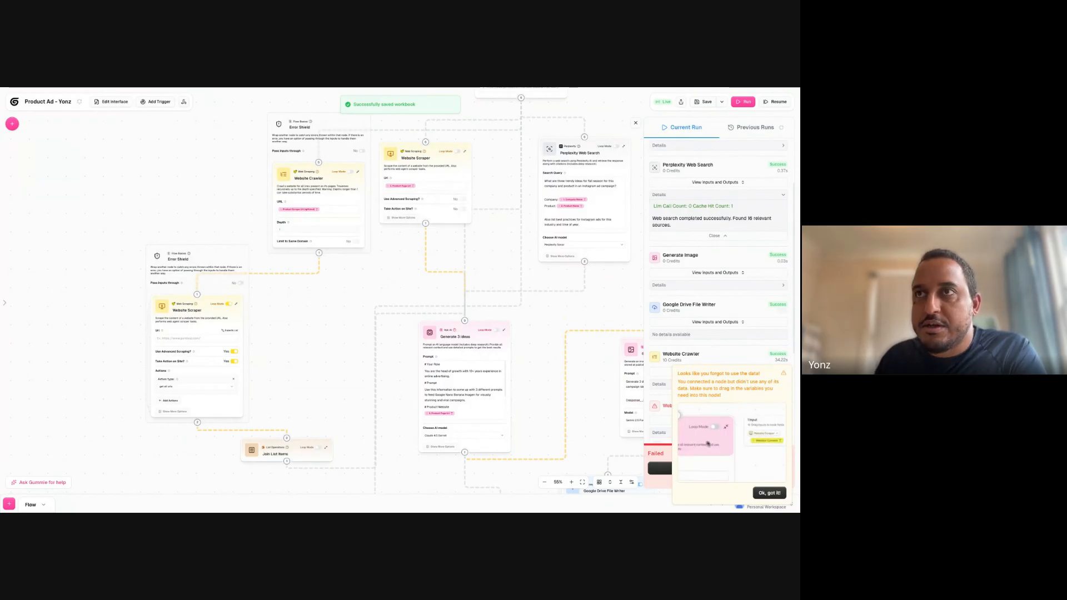
left_click(769, 492)
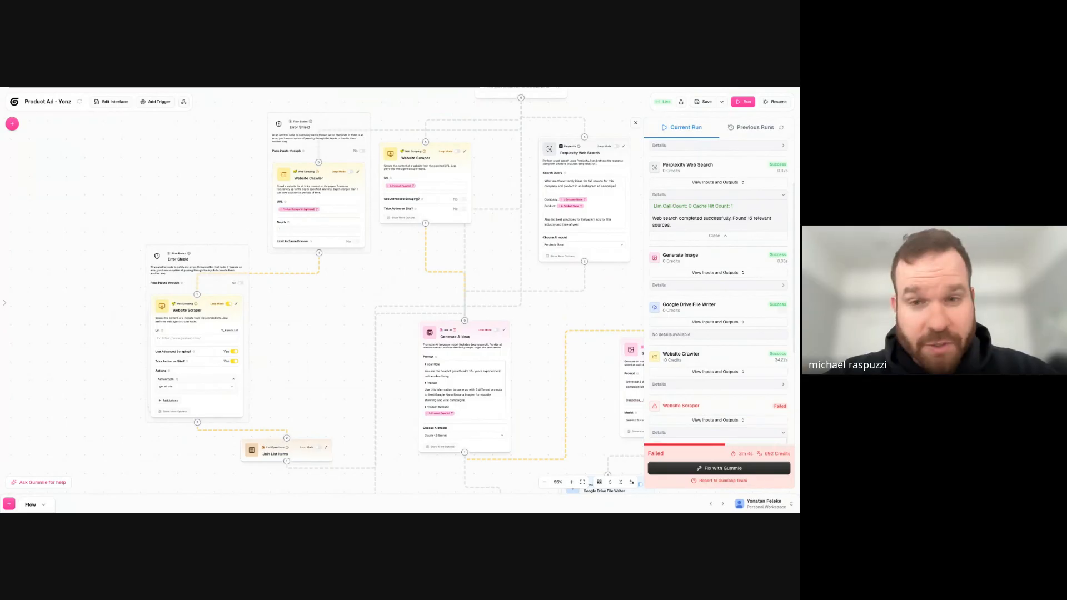